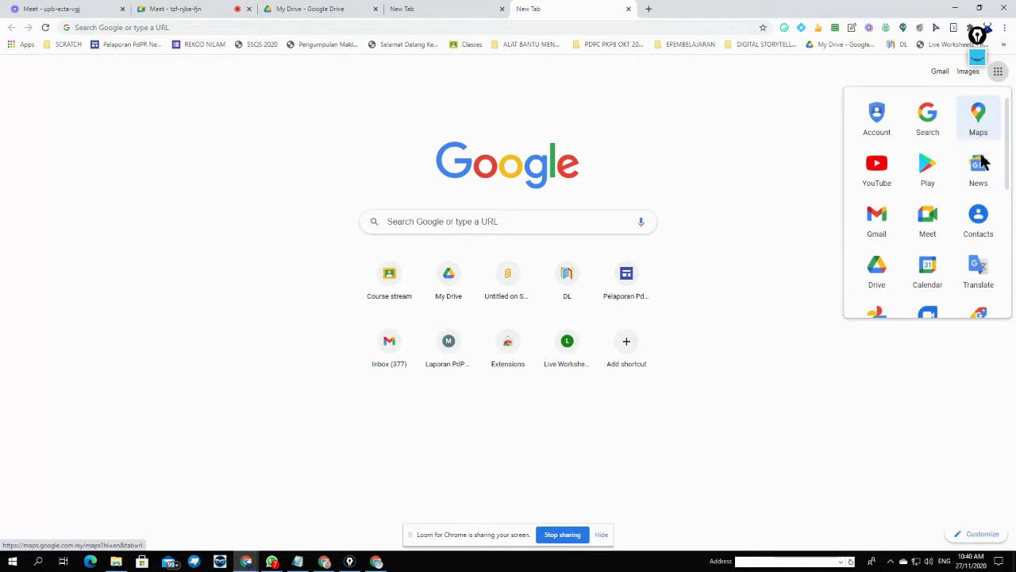
# - Open Google Drive from the Google apps launcher on the new tab page
pyautogui.click(876, 265)
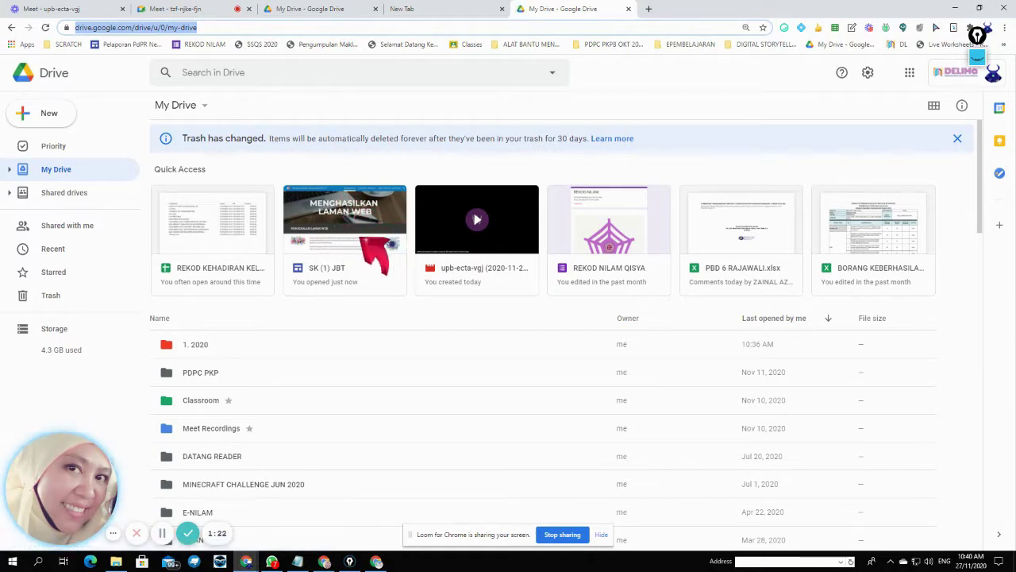
# - Open the SK (1) JBT site from Quick Access in the Google Sites editor
pyautogui.click(389, 228)
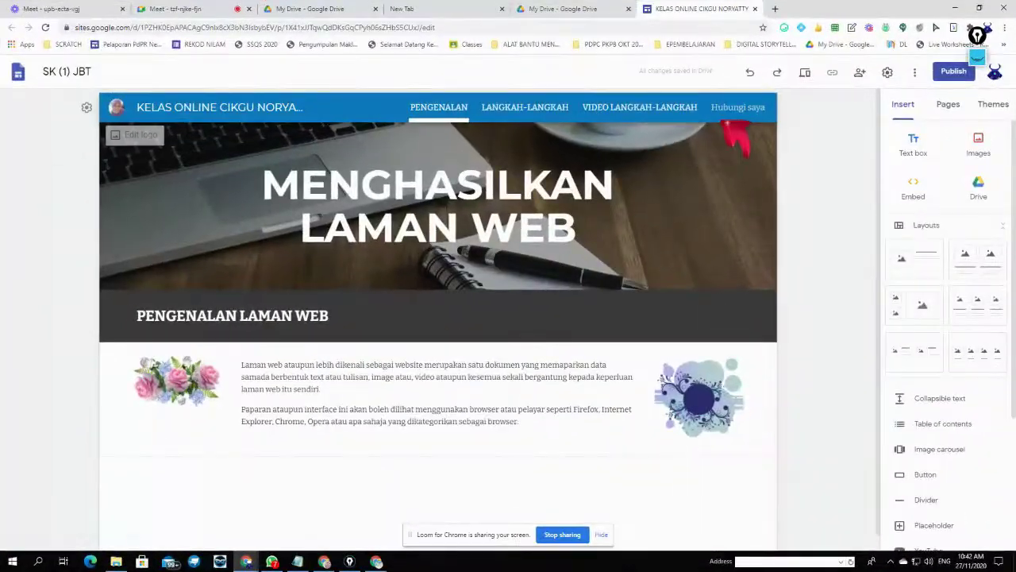
# - Go to the VIDEO LANGKAH-LANGKAH page and pick the screen annotation pen
pyautogui.click(658, 111)
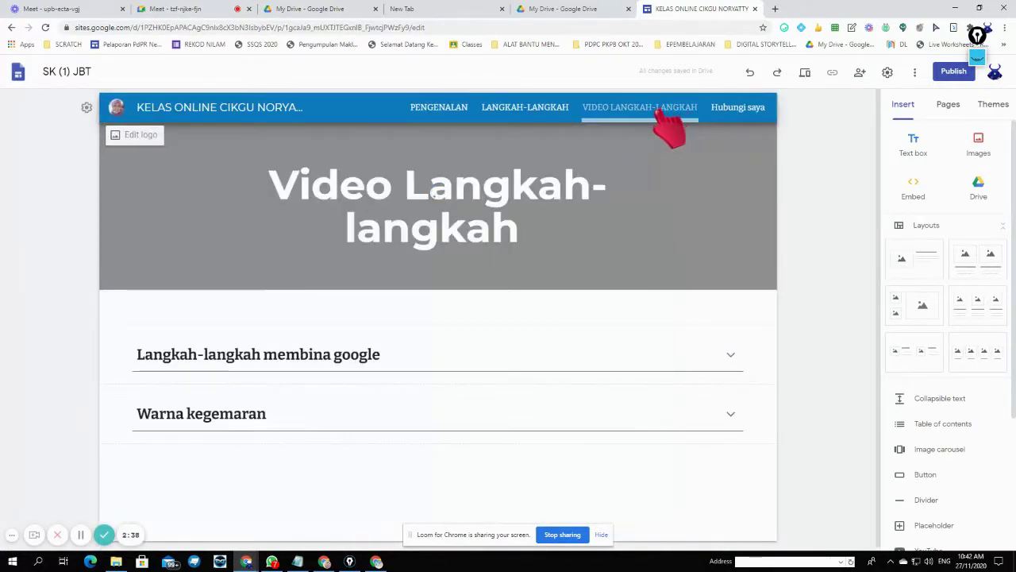
pyautogui.click(979, 62)
pyautogui.moveTo(978, 90)
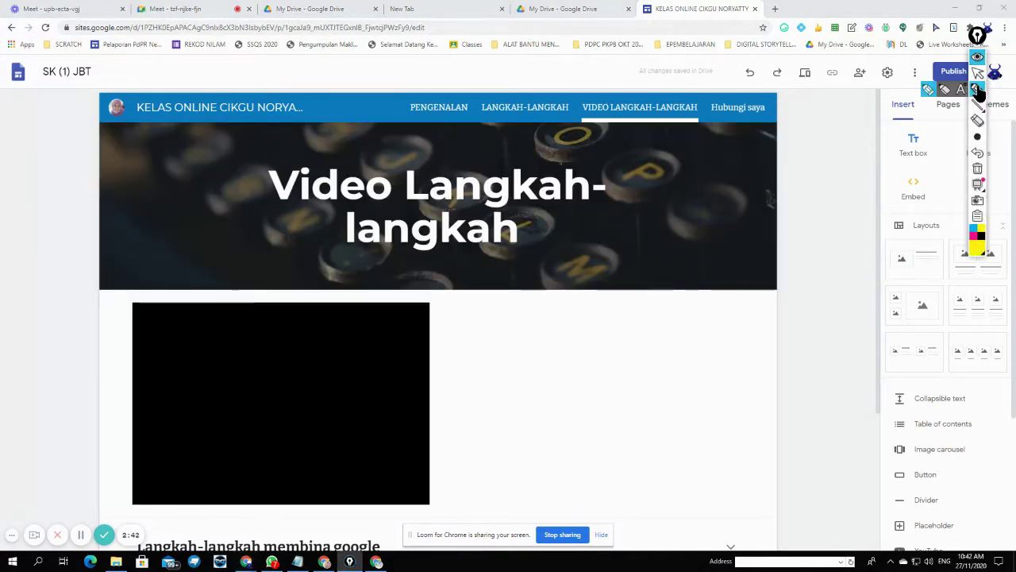
pyautogui.click(977, 90)
pyautogui.moveTo(979, 141)
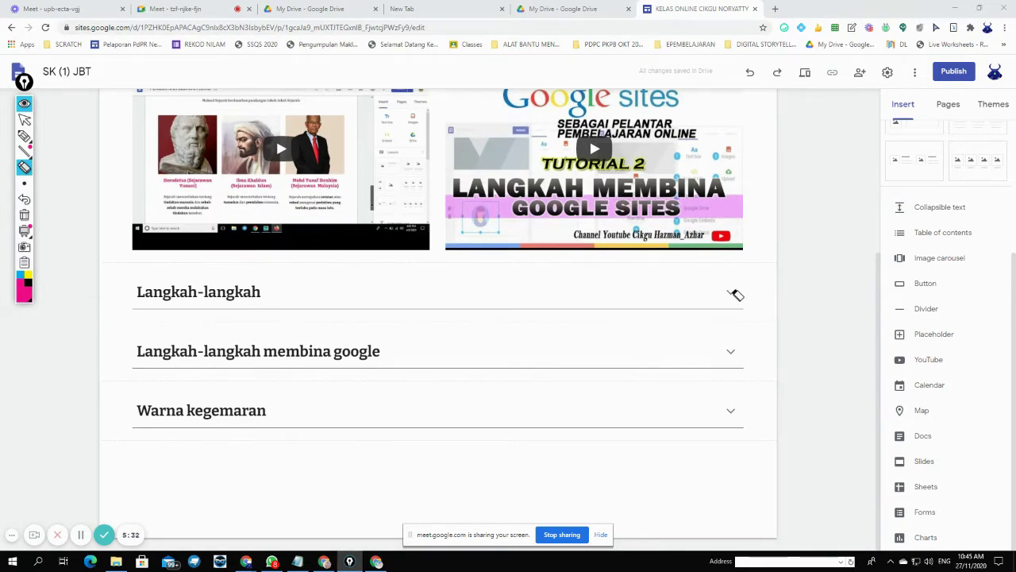
# - Add a collapsible text section below the videos, headed HURUF-HURF VOKAL
pyautogui.click(24, 119)
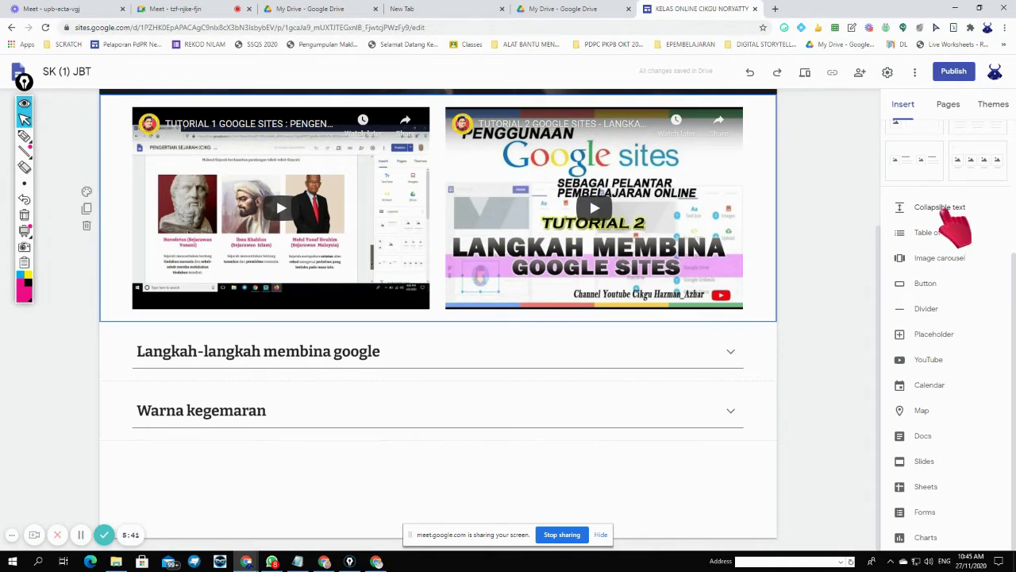
pyautogui.click(944, 208)
pyautogui.click(332, 277)
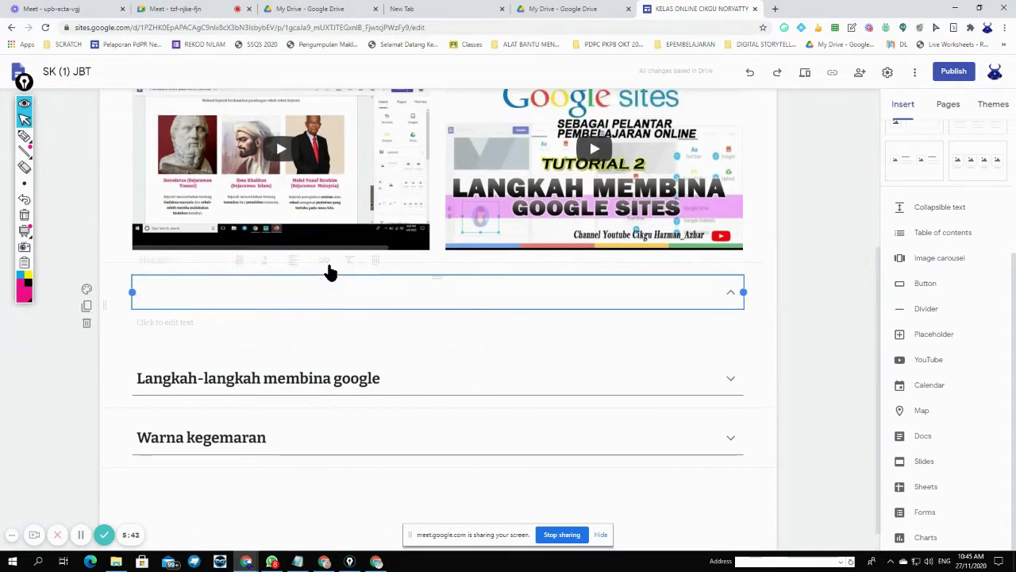
pyautogui.write('lANGKA')
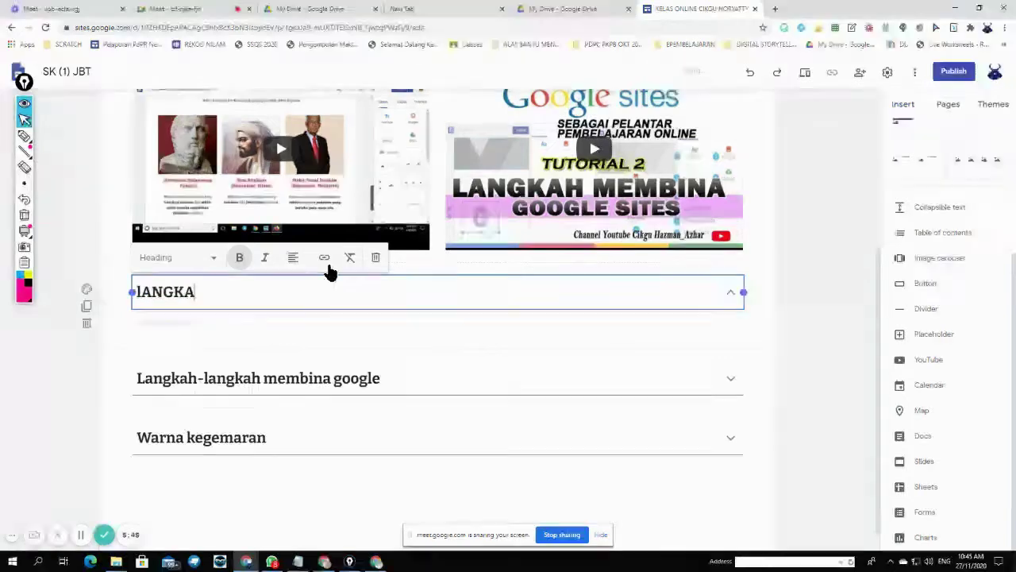
pyautogui.press('BackSpace')
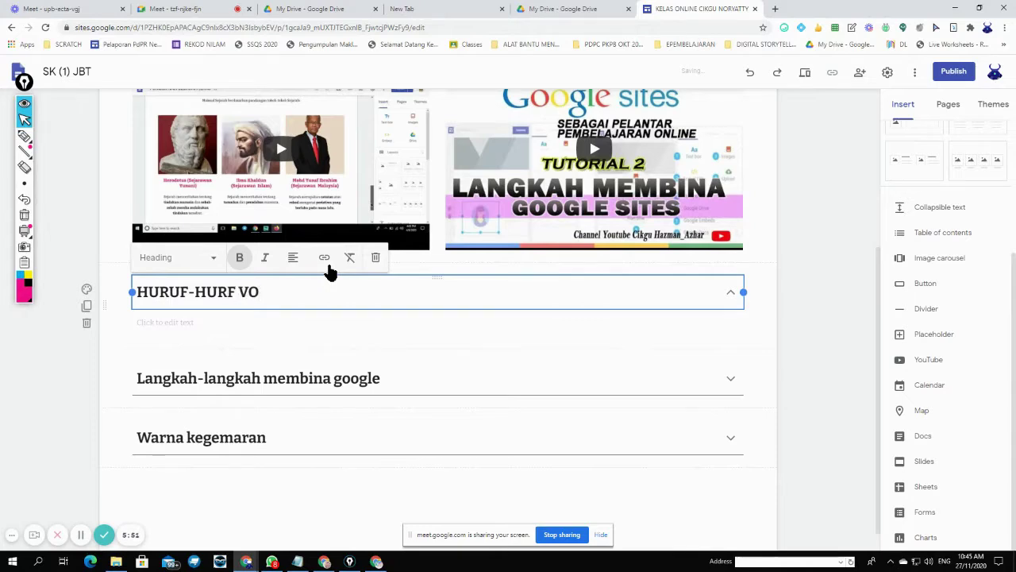
# - Fill the section body with a numbered list of the vowels A, I, E, O, U
pyautogui.click(317, 322)
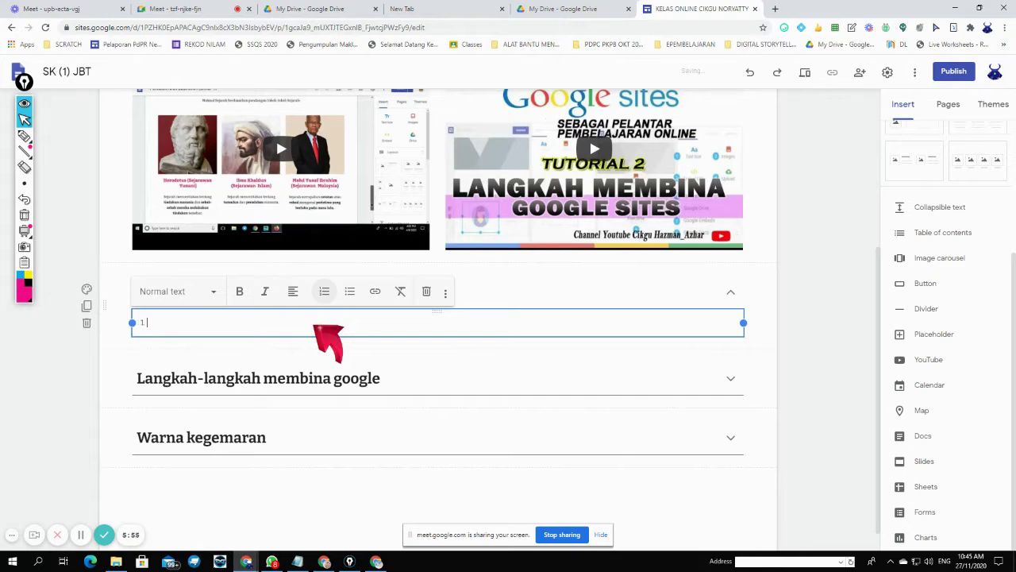
pyautogui.write('A')
pyautogui.press('Return')
pyautogui.write('I')
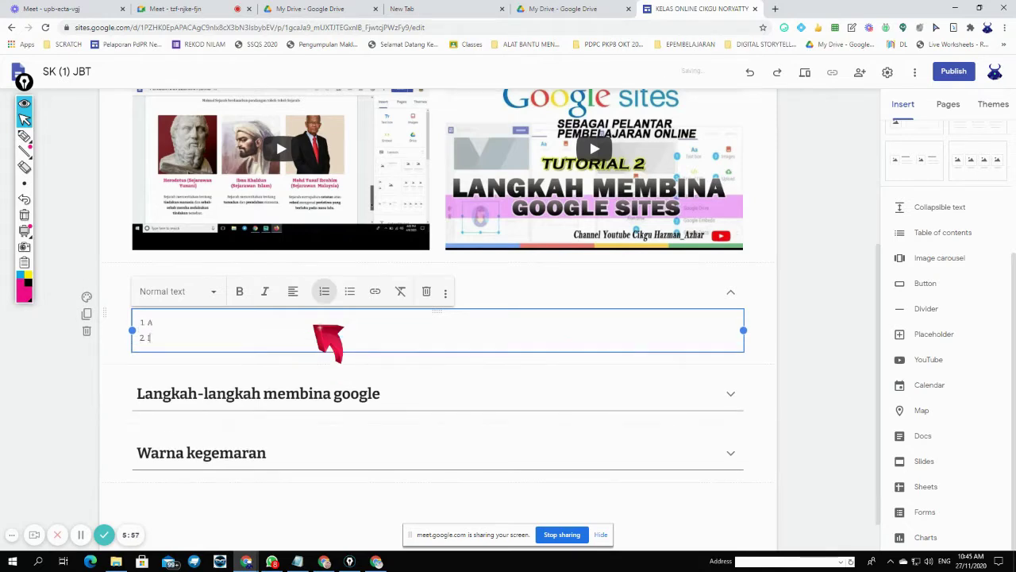
pyautogui.press('Return')
pyautogui.write('E')
pyautogui.press('Return')
pyautogui.write('O')
pyautogui.press('Return')
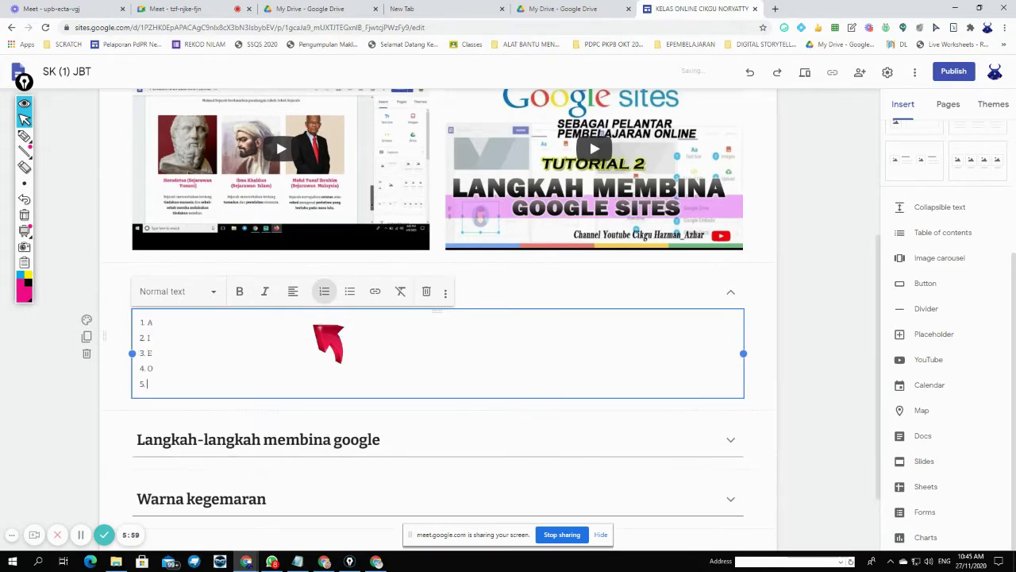
pyautogui.write('U')
pyautogui.press('Return')
pyautogui.press('Return')
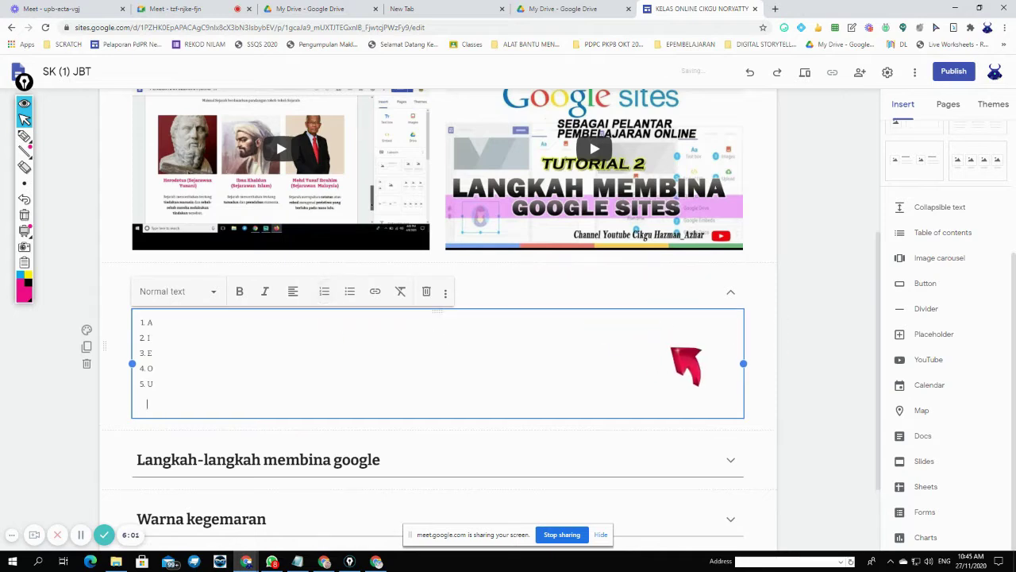
pyautogui.click(772, 298)
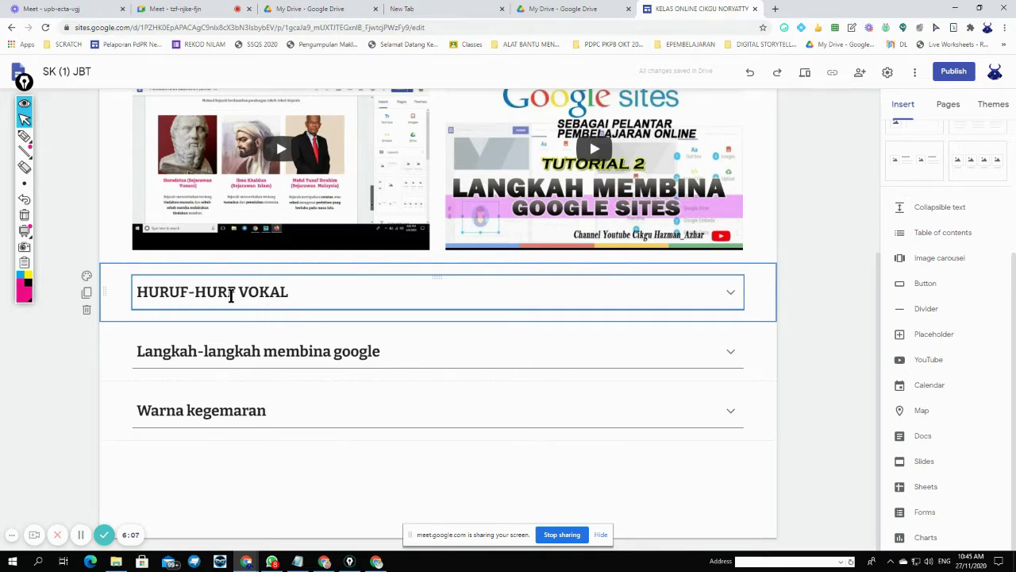
# - Correct the heading to HURUF-HURUF VOKAL and switch off Collapsible for the section
pyautogui.click(230, 295)
pyautogui.write('U')
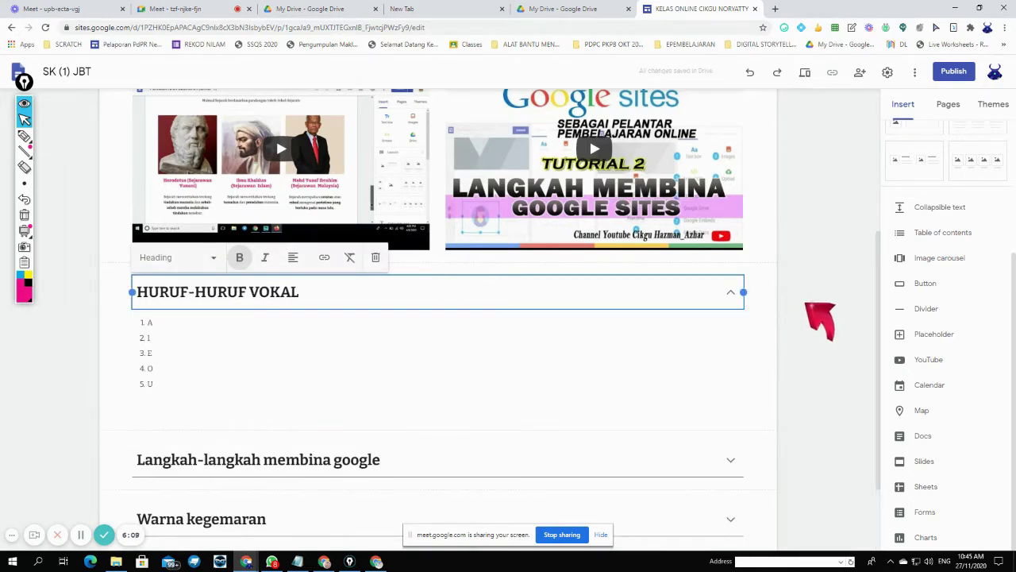
pyautogui.click(803, 306)
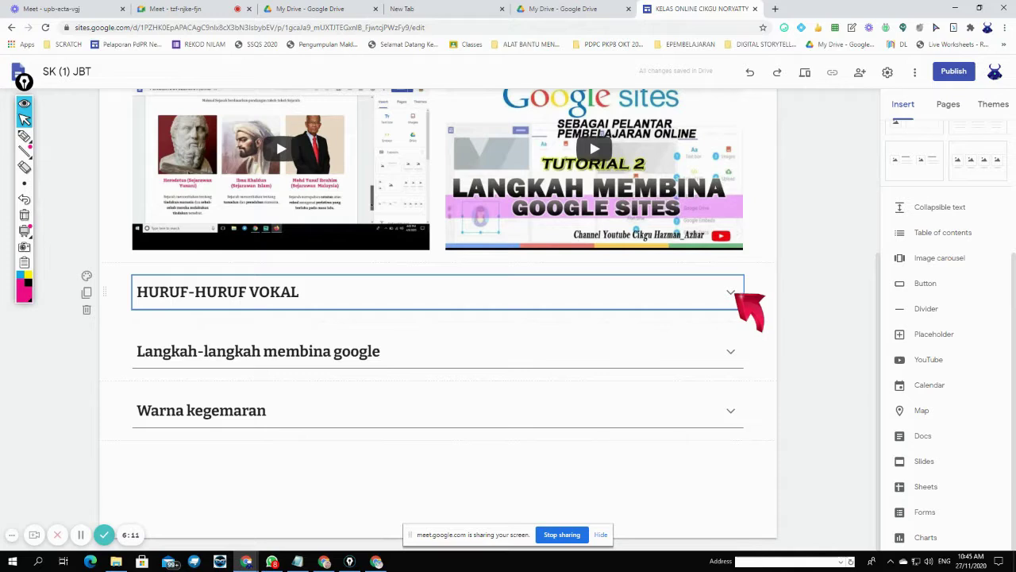
pyautogui.click(735, 295)
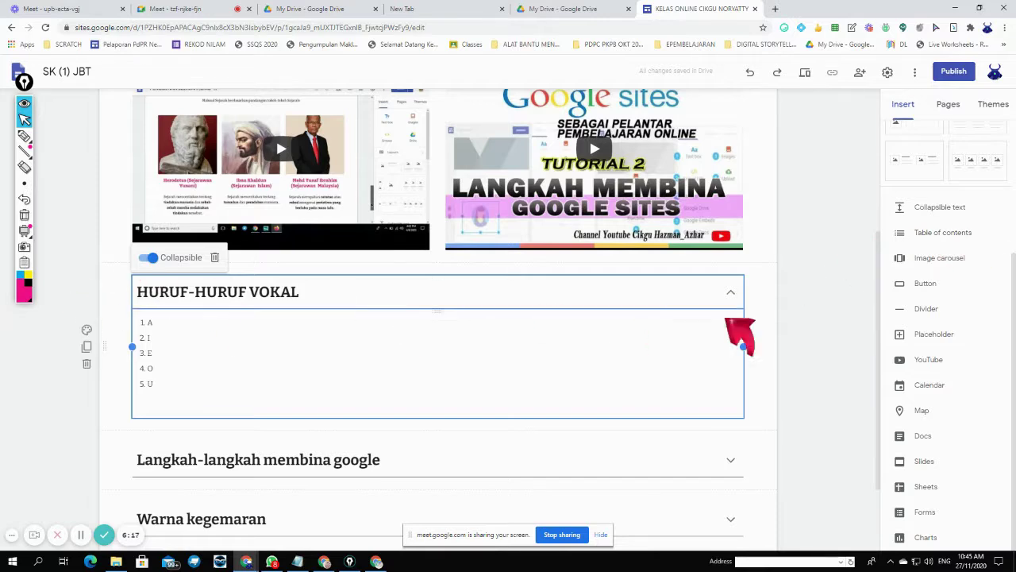
pyautogui.click(147, 257)
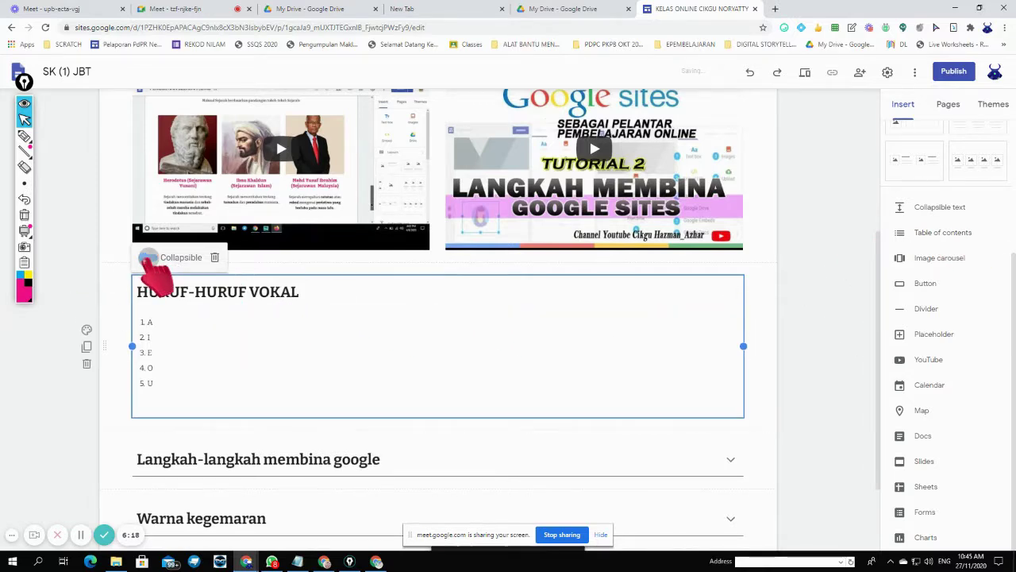
# - Delete the vowel list box from the page and open a new browser tab
pyautogui.click(829, 381)
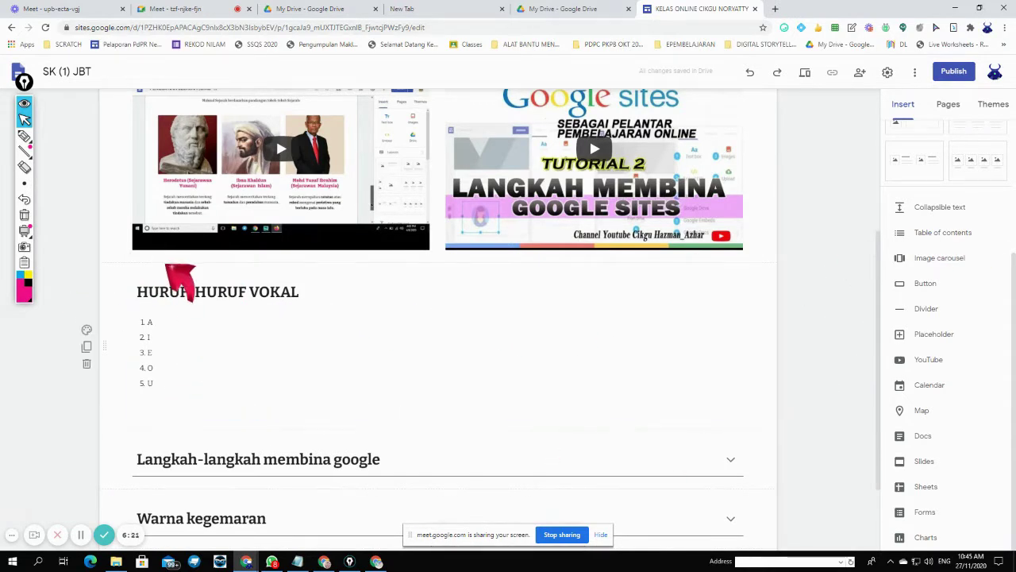
pyautogui.click(195, 319)
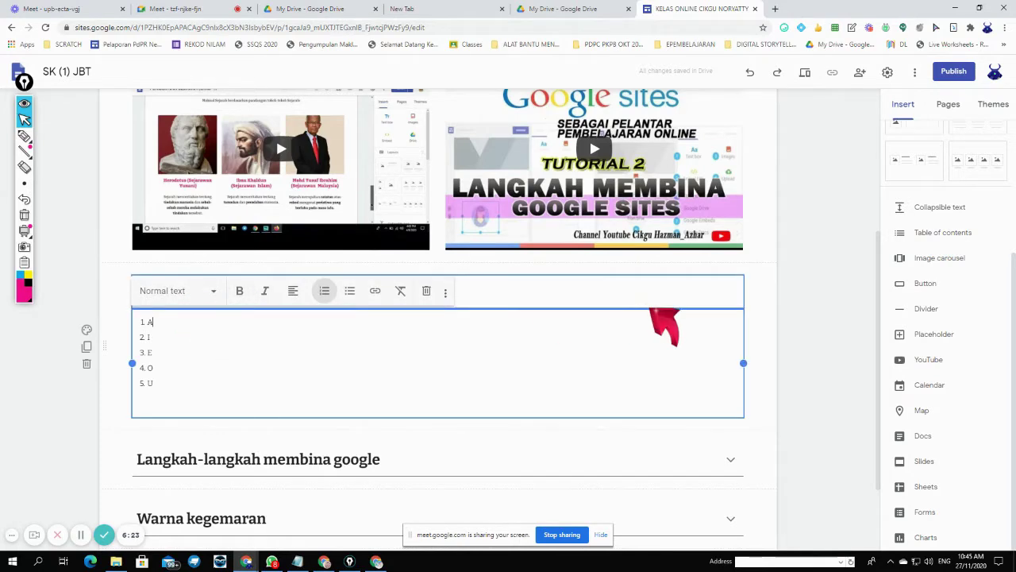
pyautogui.click(737, 283)
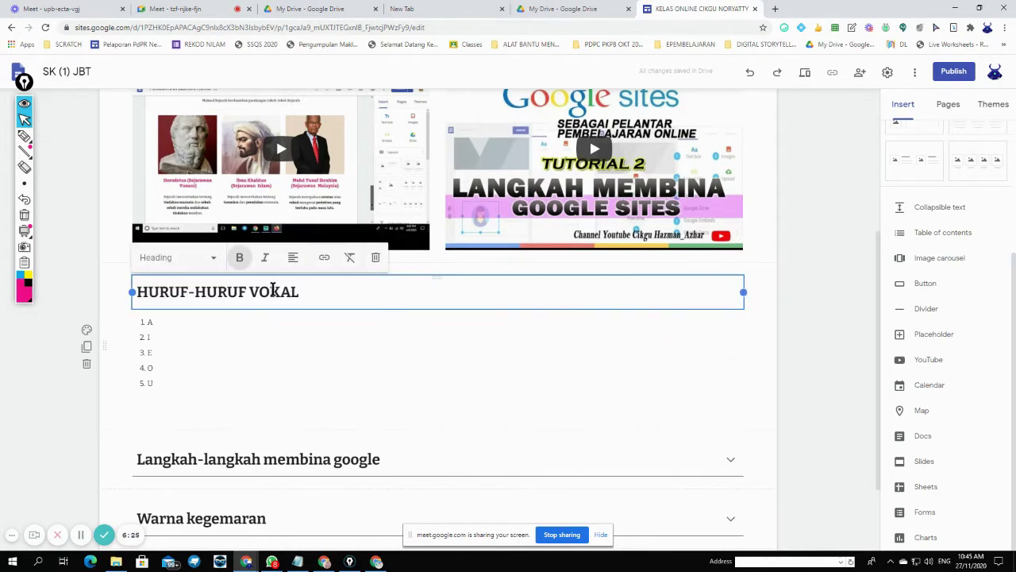
pyautogui.click(210, 340)
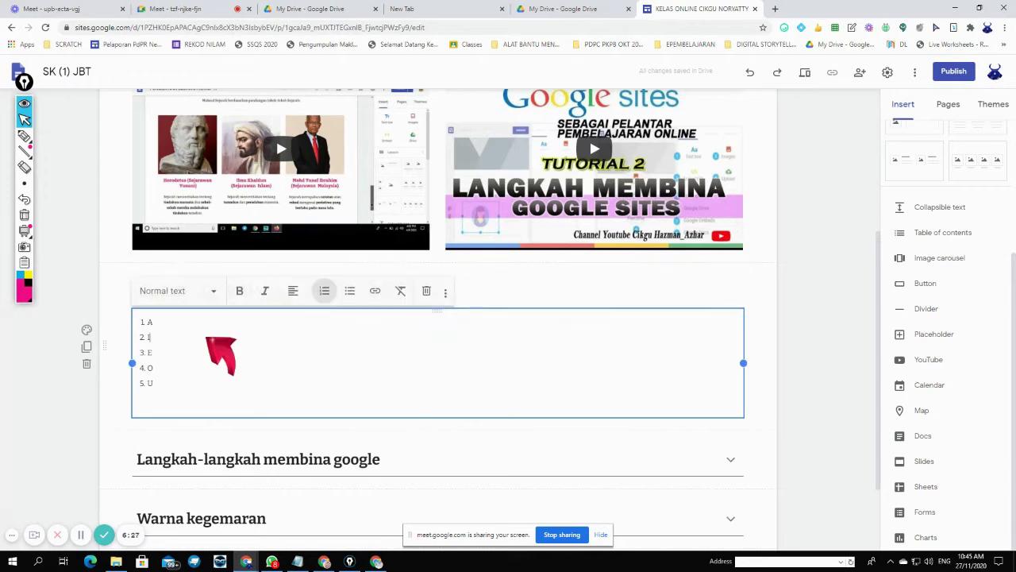
pyautogui.click(798, 362)
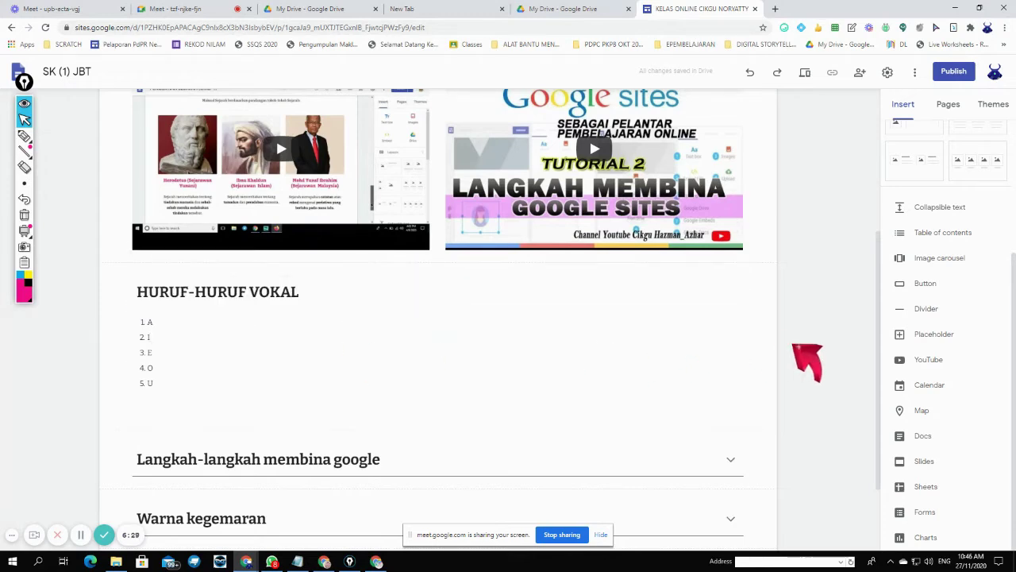
pyautogui.scroll(-2, 806, 361)
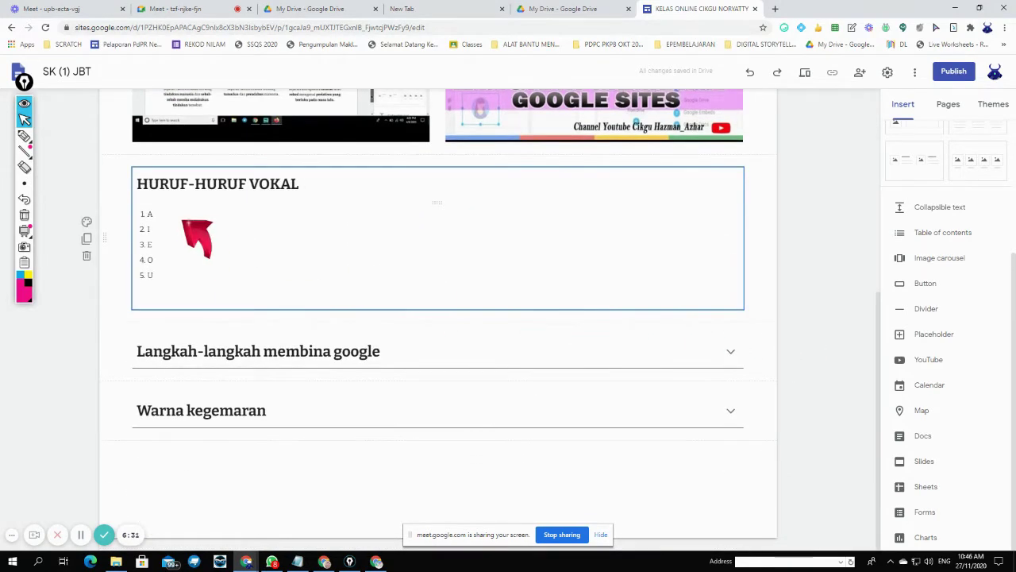
pyautogui.click(731, 353)
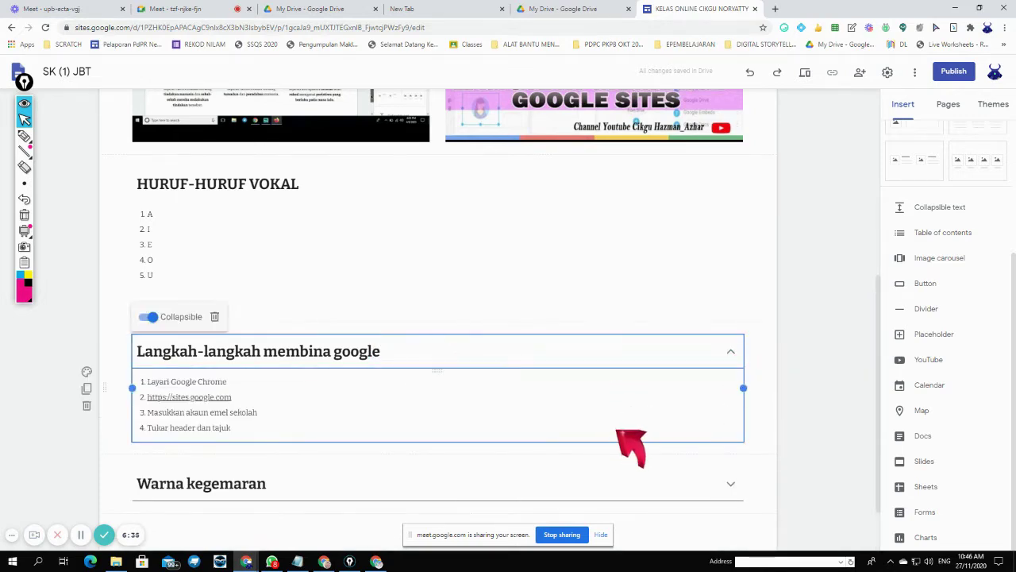
pyautogui.click(258, 238)
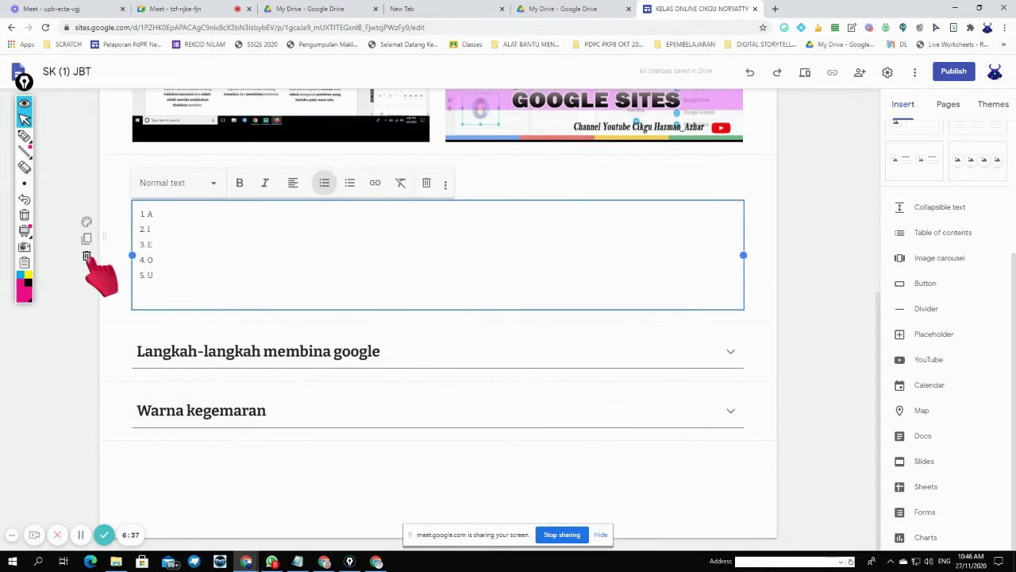
pyautogui.click(86, 255)
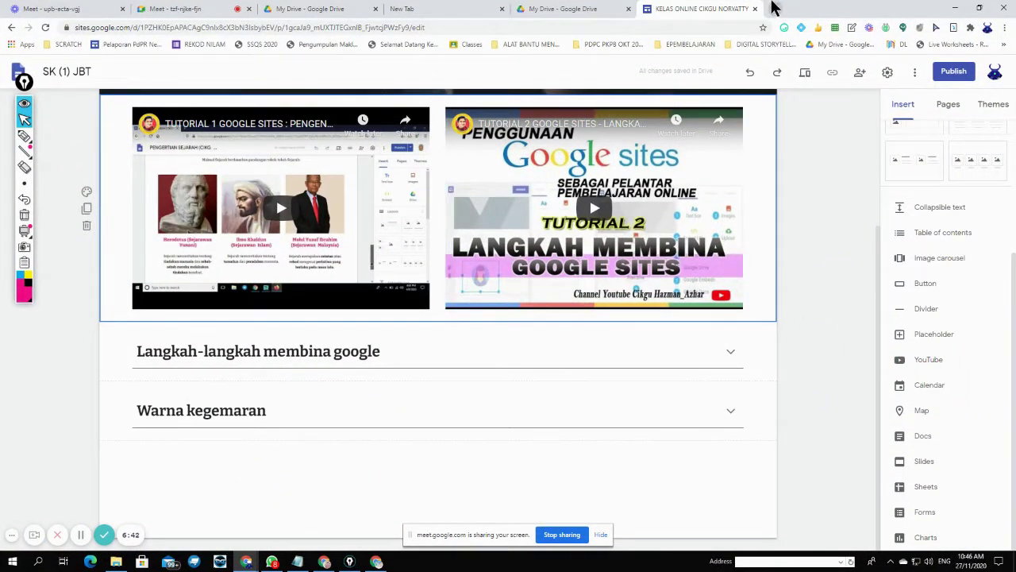
pyautogui.click(775, 9)
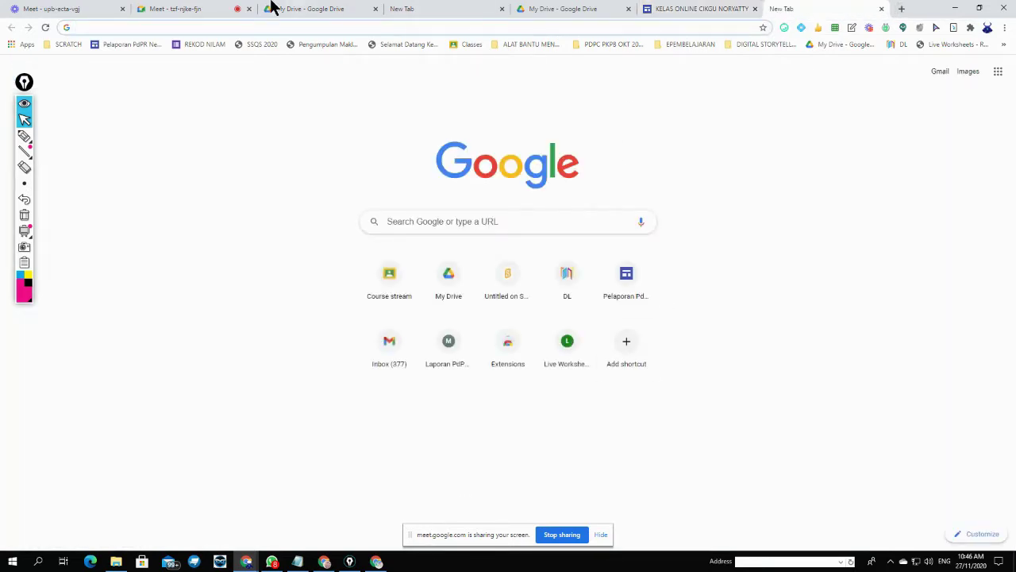
# - Search Google for 'CARA-CARA MEMASAK MEE GORENG'
pyautogui.click(257, 27)
pyautogui.click(445, 222)
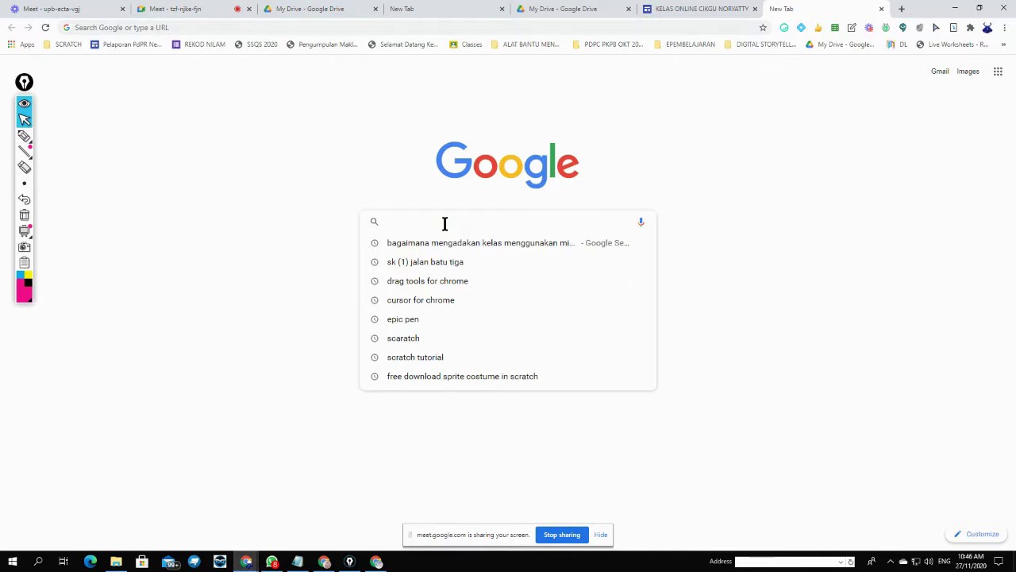
pyautogui.write('CARA-CARA')
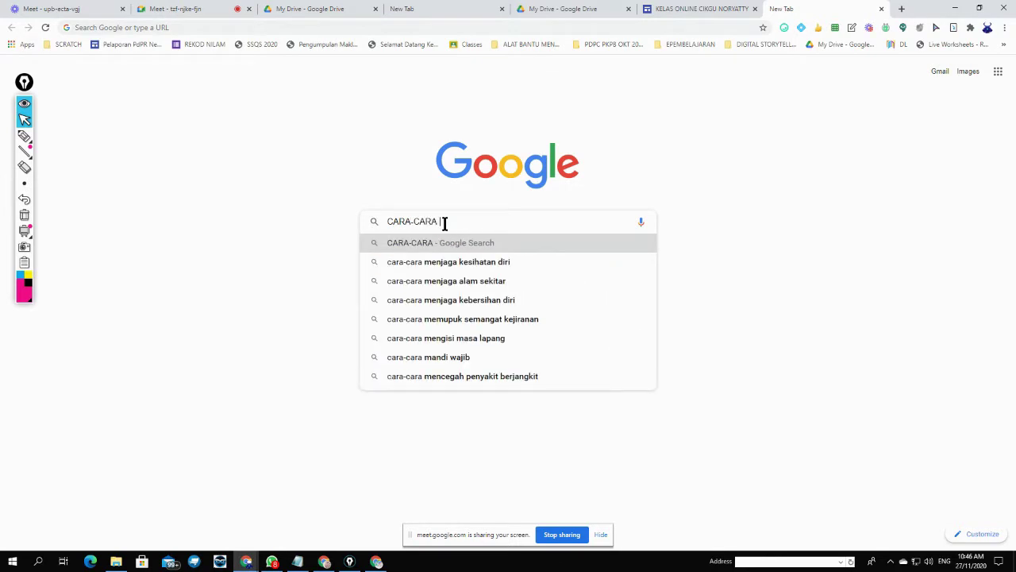
pyautogui.write(' MEMASA')
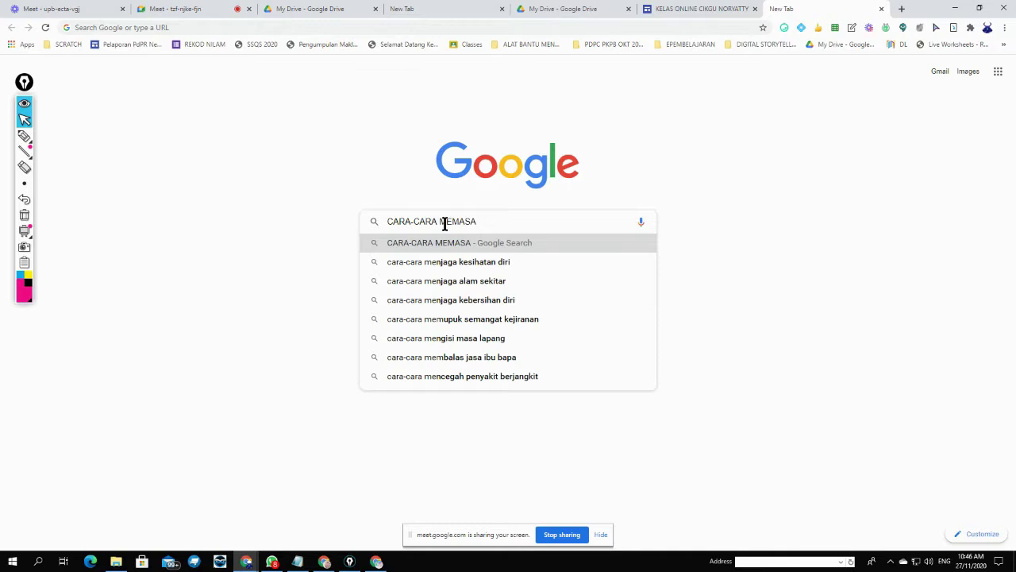
pyautogui.write('K R')
pyautogui.press('BackSpace')
pyautogui.press('BackSpace')
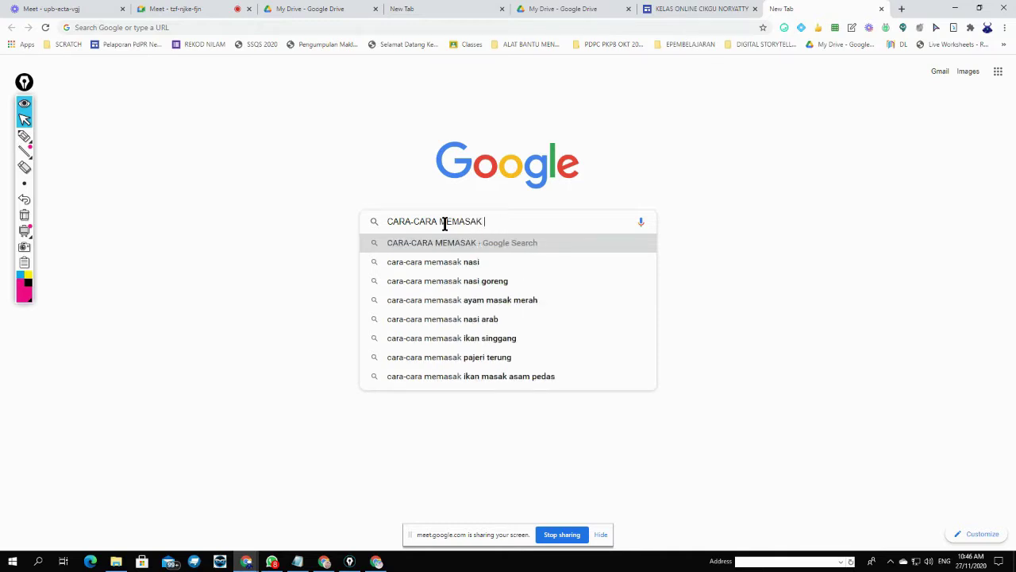
pyautogui.write('MEE GORE')
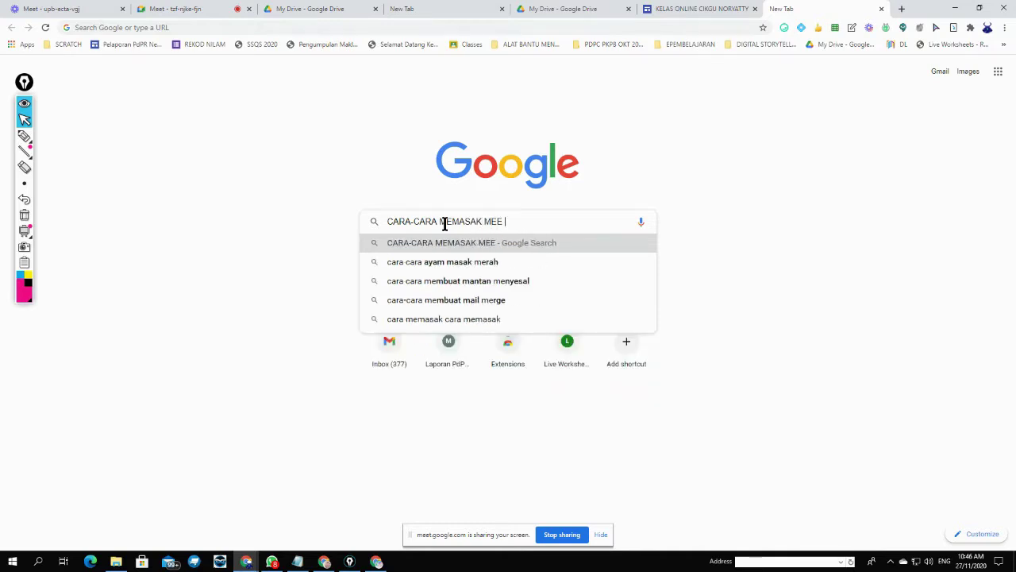
pyautogui.write('NG')
pyautogui.press('Return')
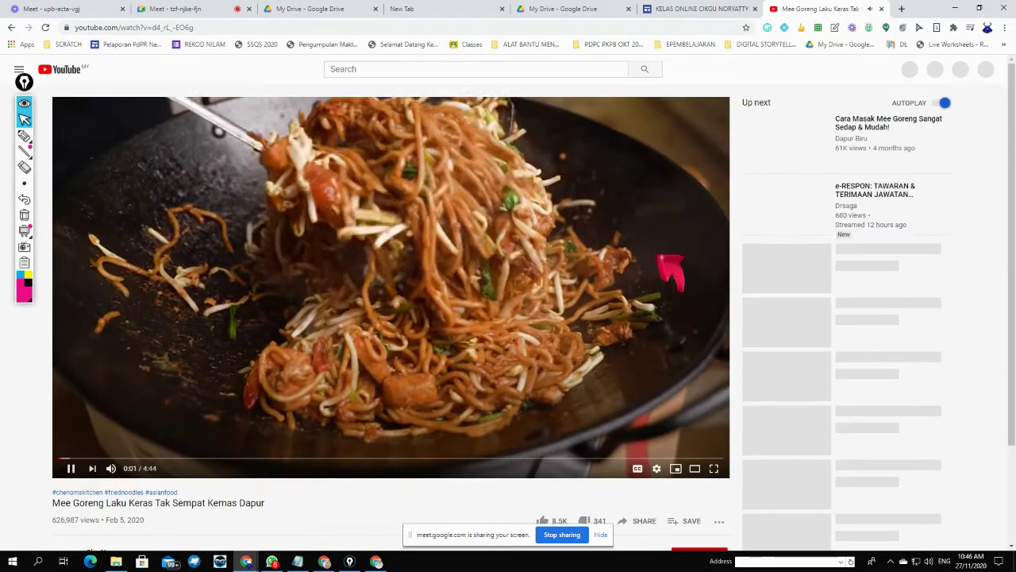
# - Bring up the Share options for the mee goreng video
pyautogui.scroll(-2, 659, 293)
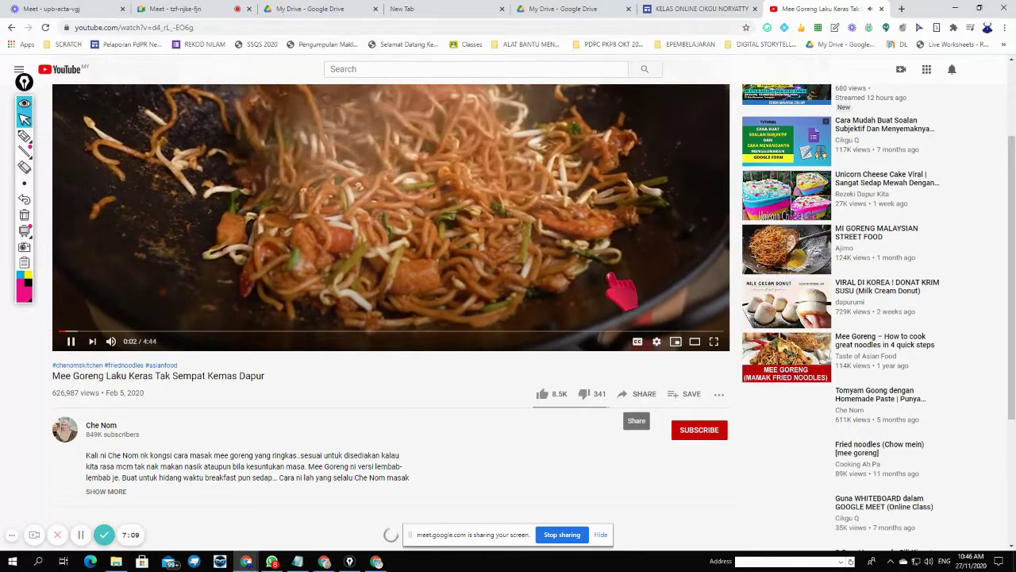
pyautogui.scroll(2, 635, 301)
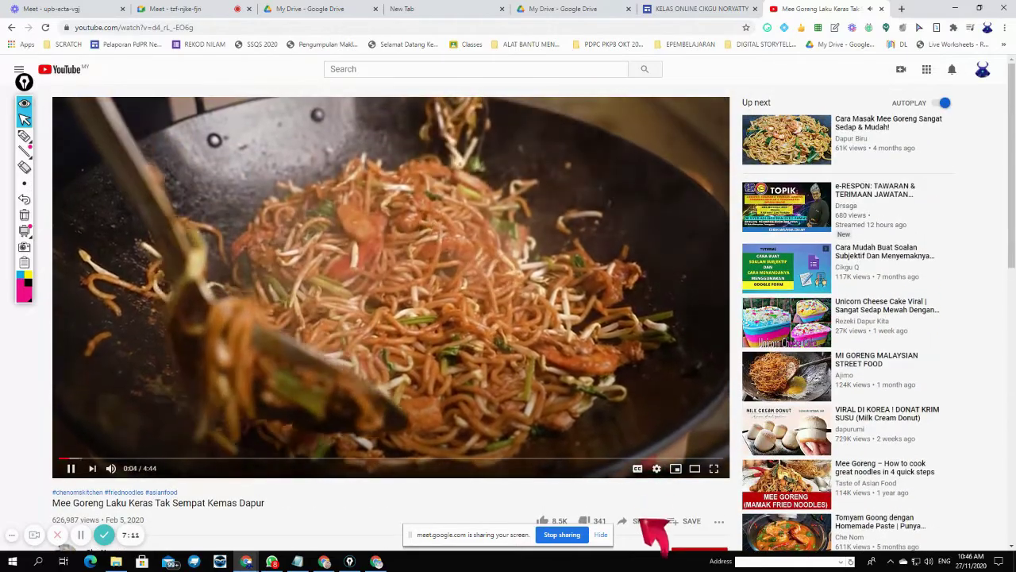
pyautogui.scroll(-1, 647, 496)
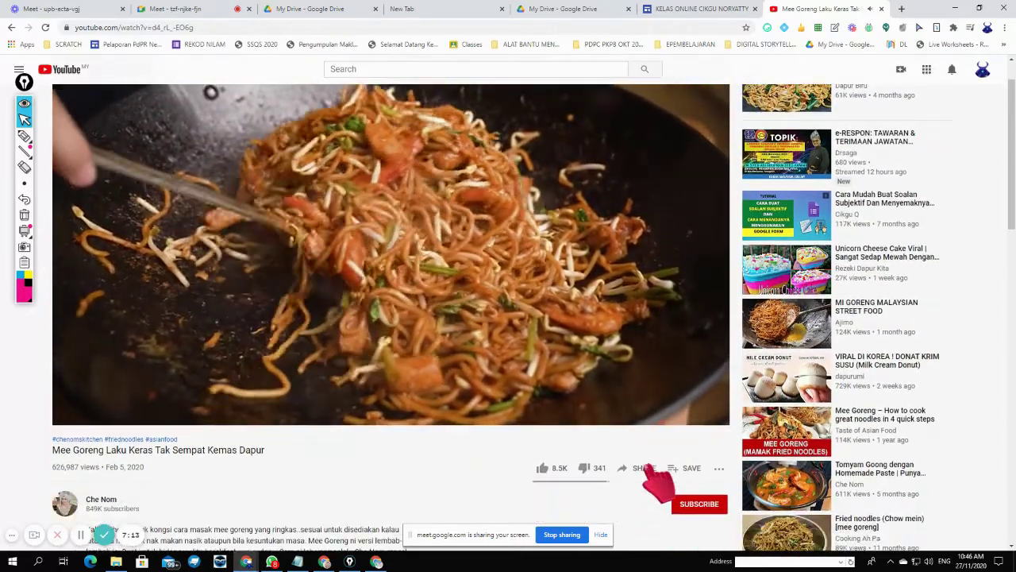
pyautogui.click(649, 467)
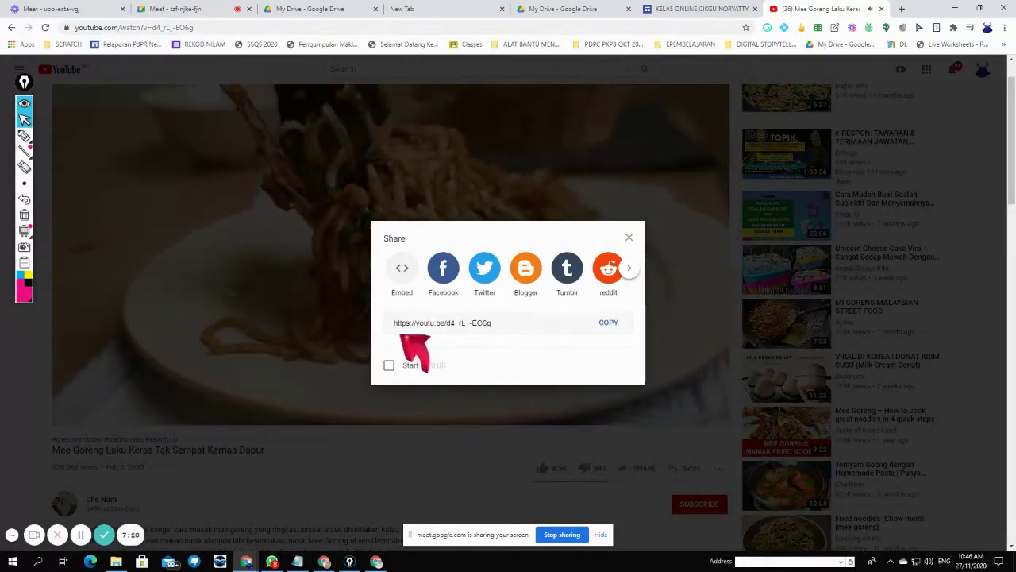
# - Circle the share link with pen annotations, then erase them
pyautogui.click(24, 136)
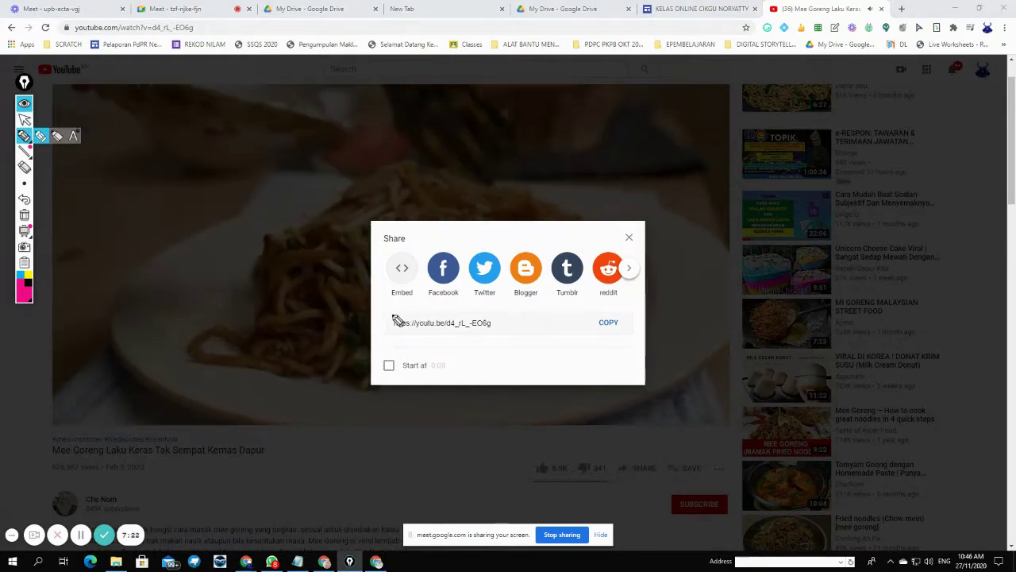
pyautogui.moveTo(376, 306)
pyautogui.mouseDown()
pyautogui.moveTo(635, 313)
pyautogui.moveTo(642, 336)
pyautogui.moveTo(383, 348)
pyautogui.moveTo(375, 309)
pyautogui.mouseUp()
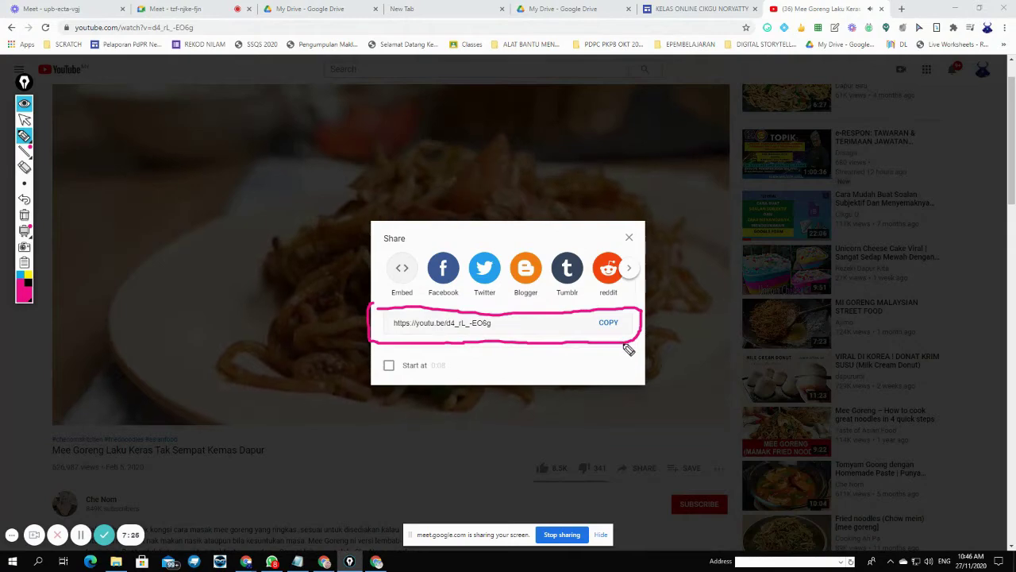
pyautogui.moveTo(608, 308)
pyautogui.mouseDown()
pyautogui.moveTo(589, 326)
pyautogui.moveTo(637, 342)
pyautogui.moveTo(609, 312)
pyautogui.mouseUp()
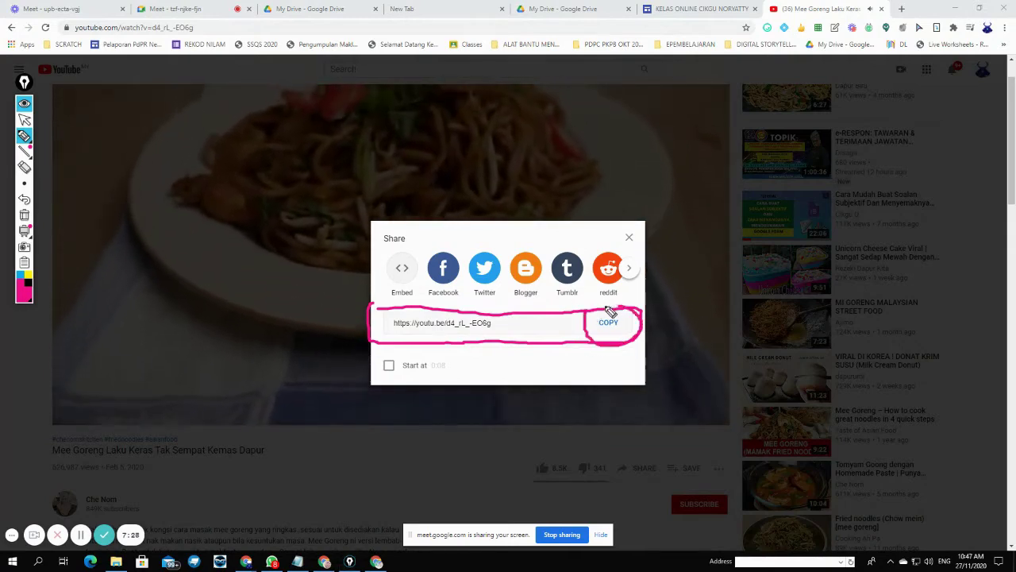
pyautogui.click(24, 167)
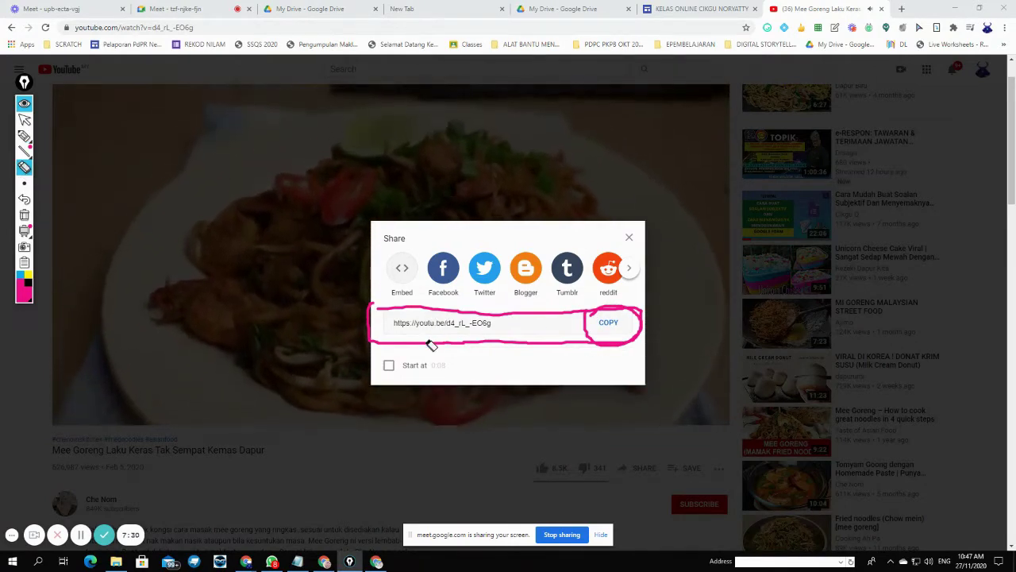
pyautogui.click(628, 344)
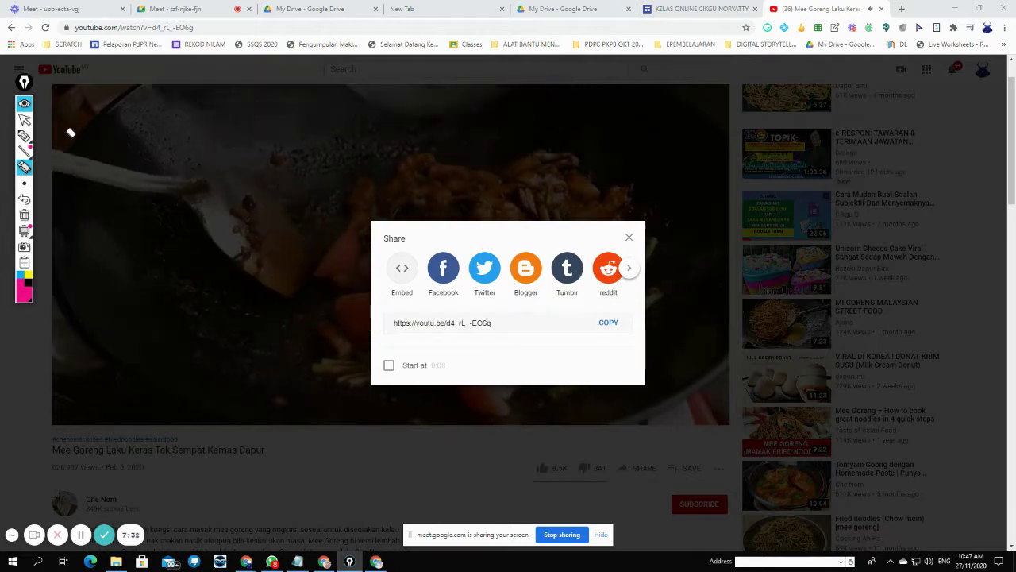
pyautogui.click(24, 119)
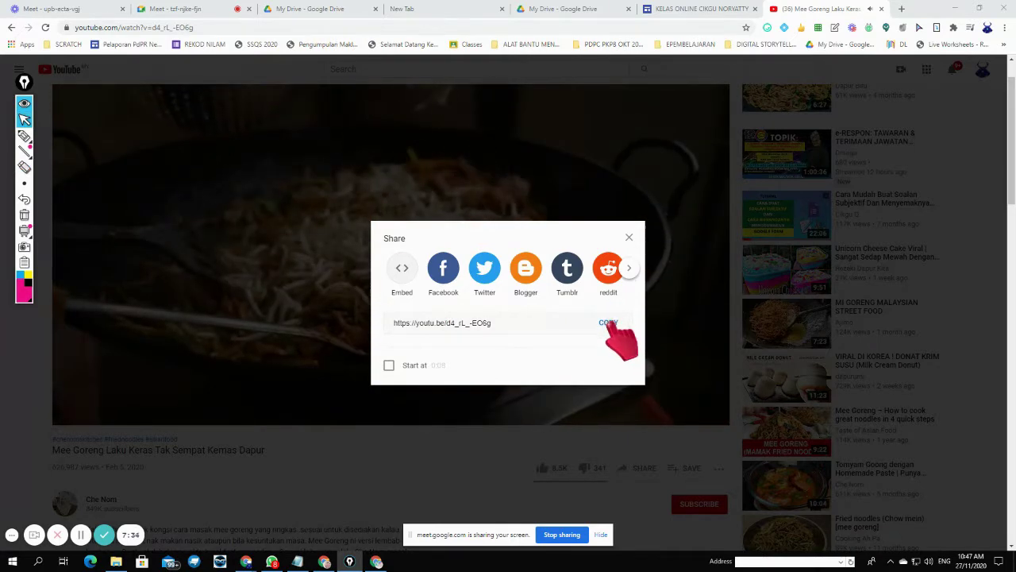
pyautogui.click(608, 323)
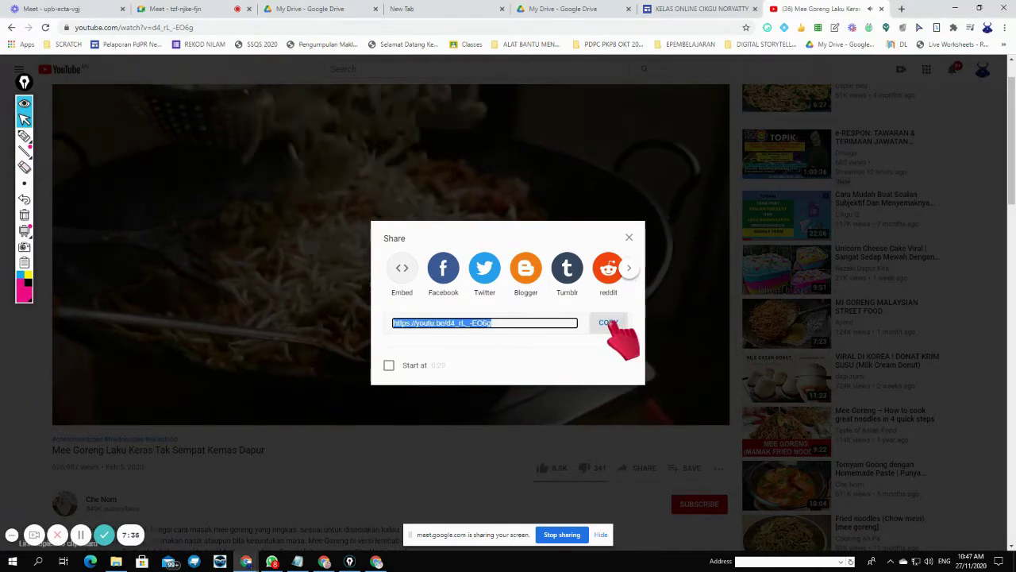
pyautogui.click(702, 8)
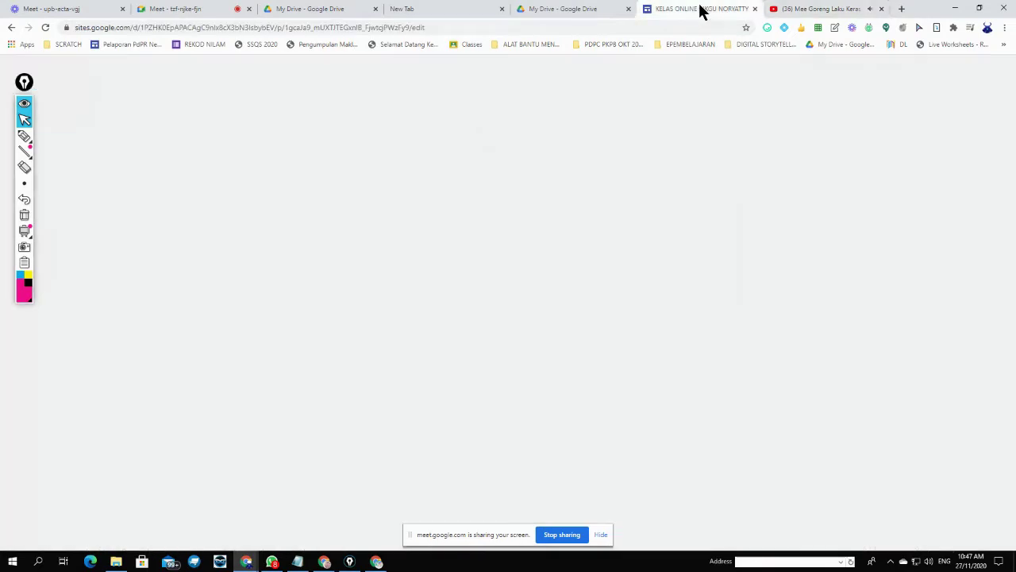
pyautogui.click(814, 9)
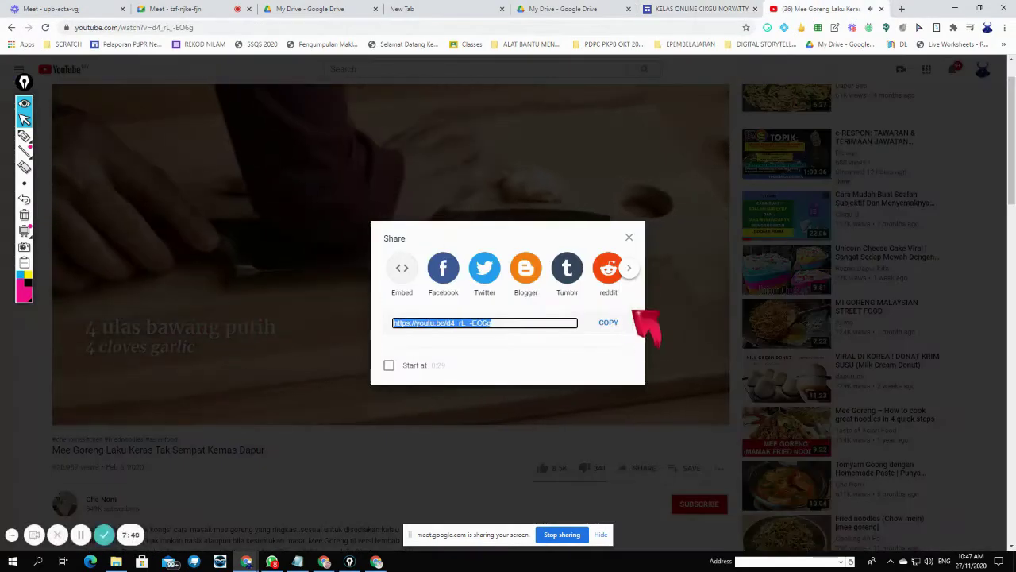
pyautogui.click(629, 237)
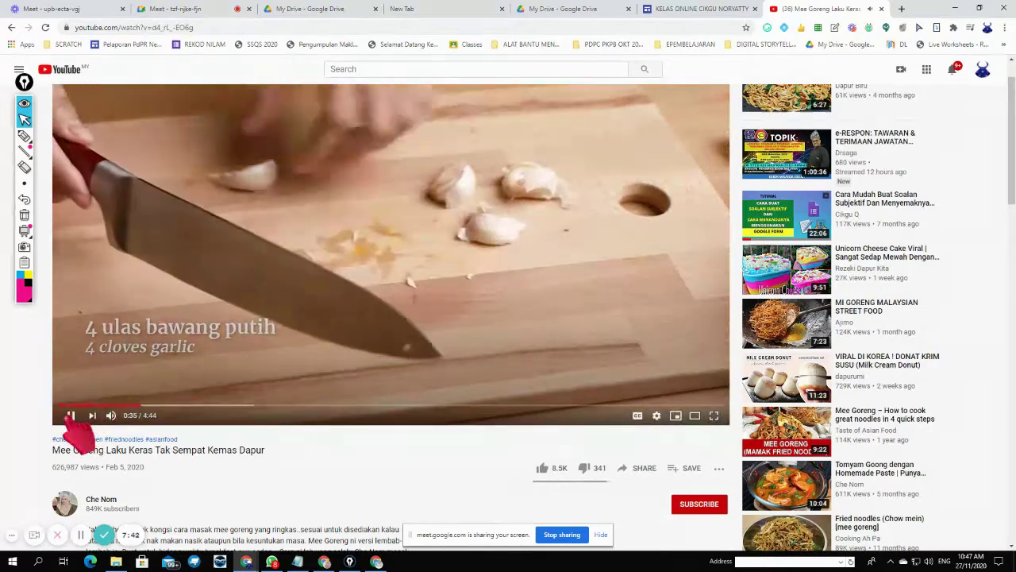
pyautogui.click(714, 10)
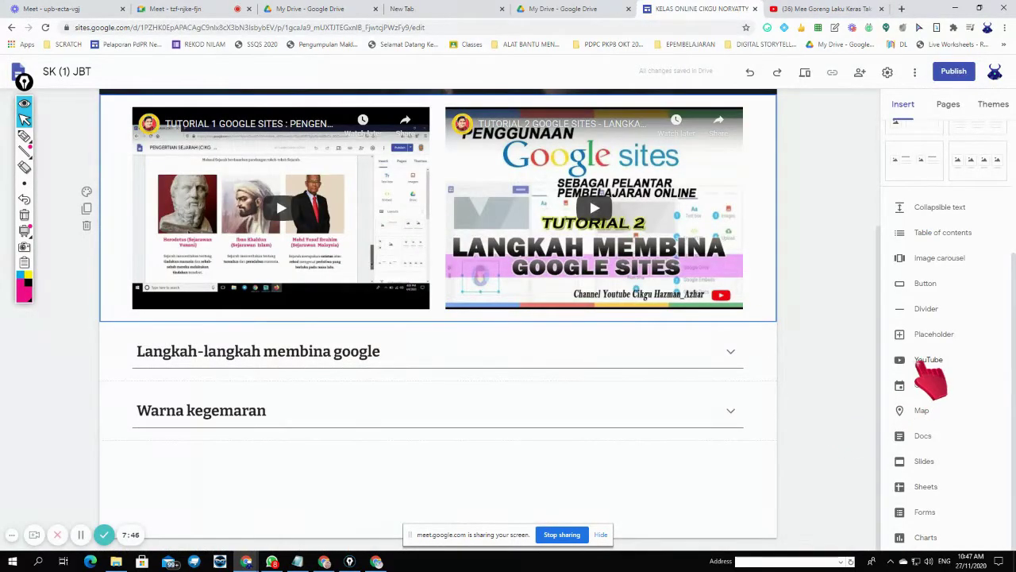
# - Insert a YouTube video by searching for the pasted share link
pyautogui.click(924, 362)
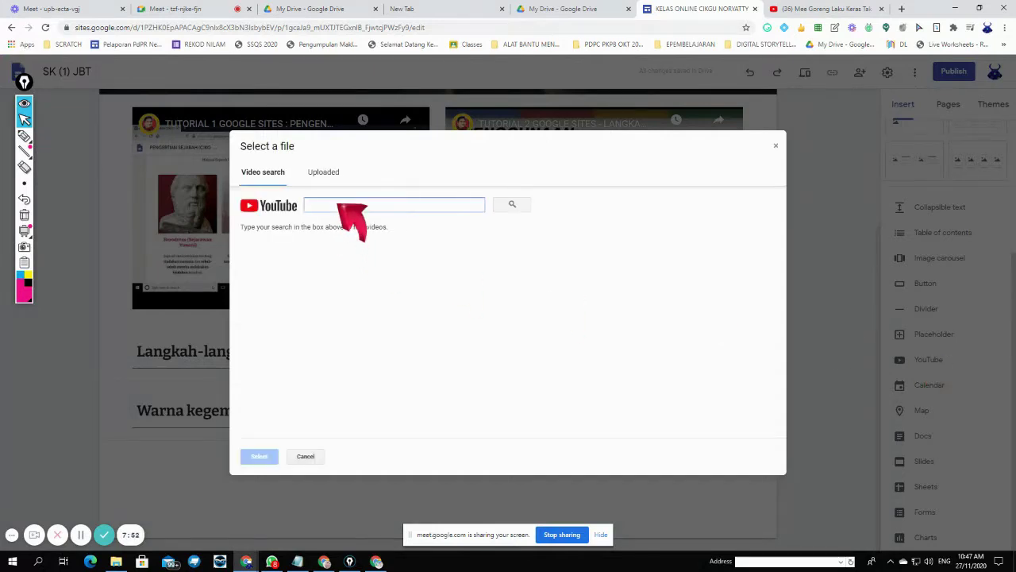
pyautogui.hotkey('ctrl', 'v')
pyautogui.click(512, 205)
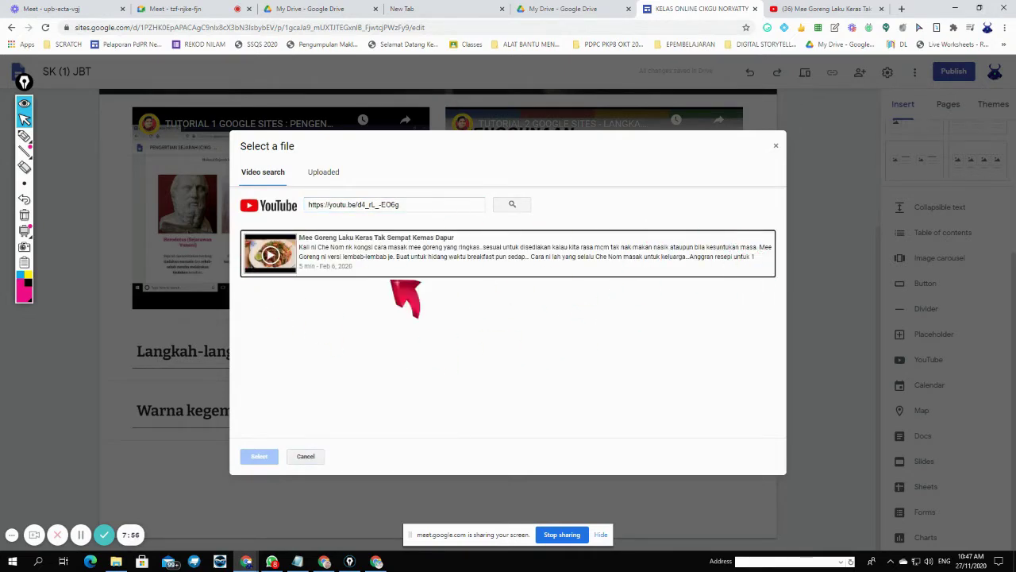
pyautogui.click(406, 204)
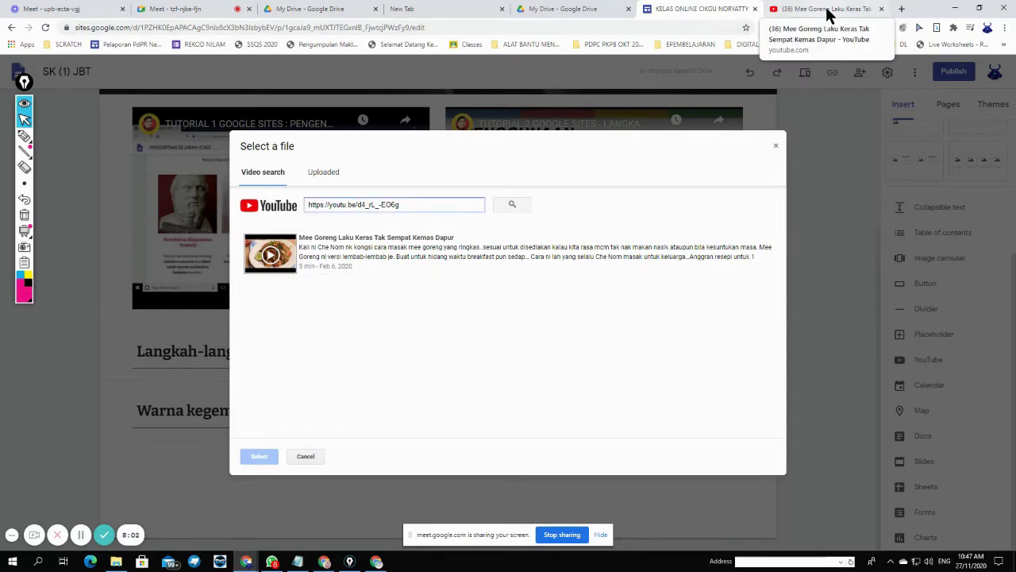
# - Replace the link with the search 'CARA MEMASAK MEE GORENG' and browse the video results
pyautogui.moveTo(412, 206); pyautogui.dragTo(281, 218)
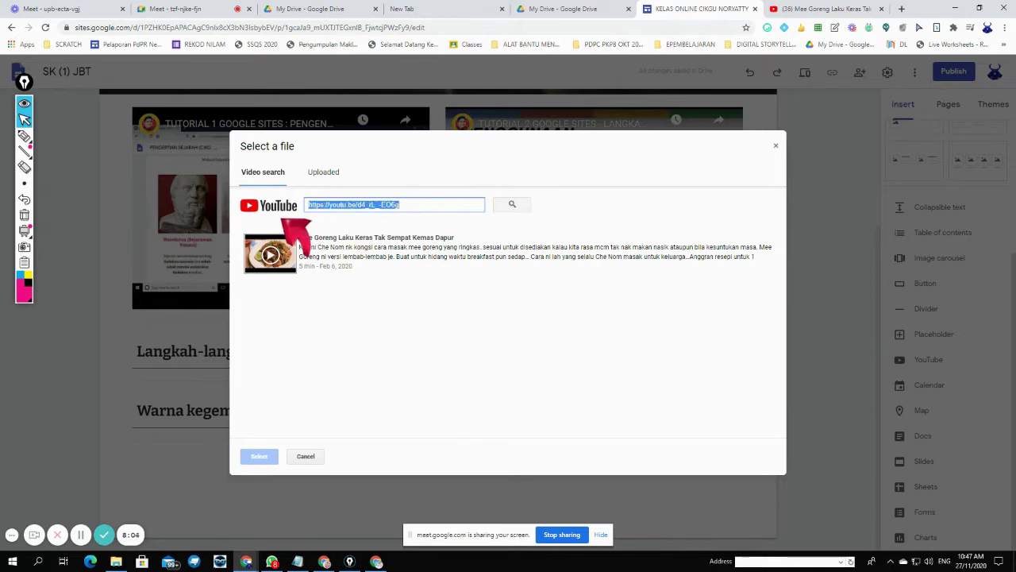
pyautogui.write('CARA MEMASAK MEE')
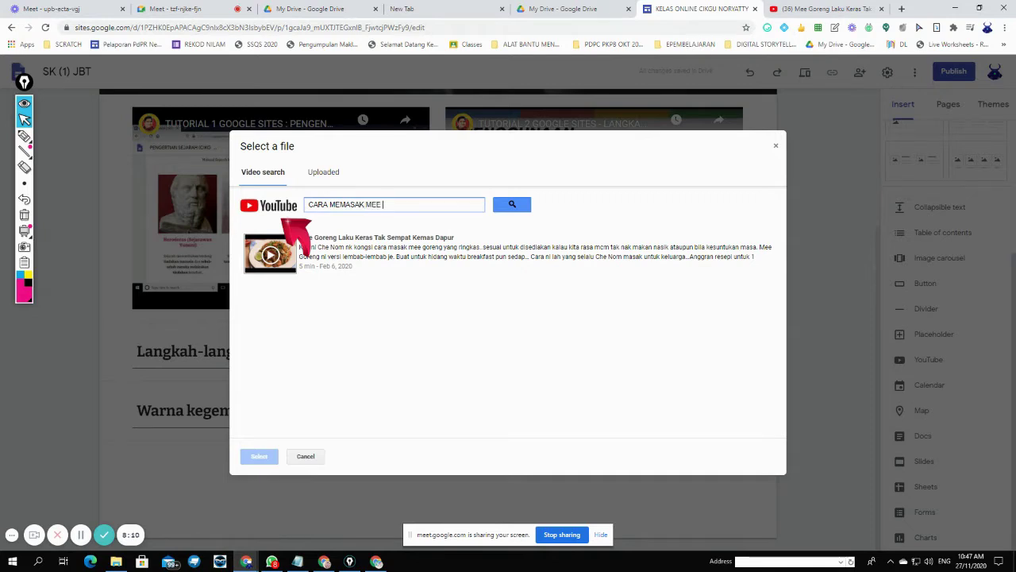
pyautogui.write('GORENG')
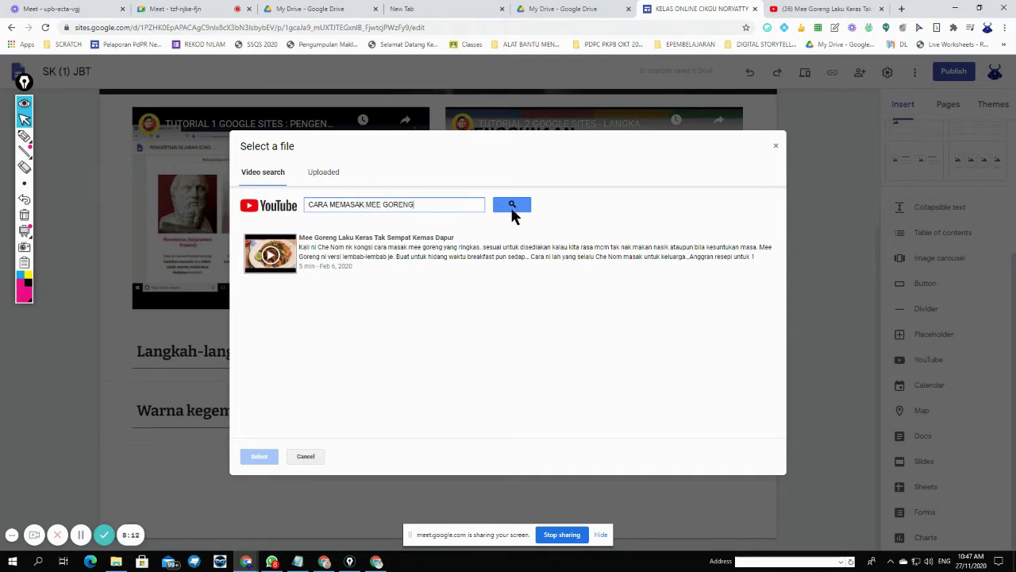
pyautogui.click(514, 208)
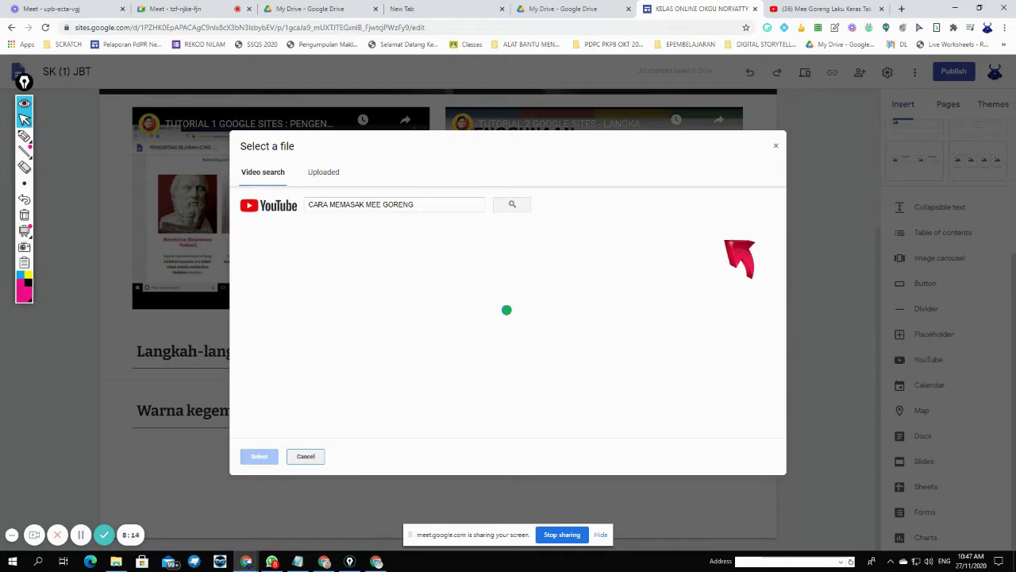
pyautogui.scroll(-5, 326, 283)
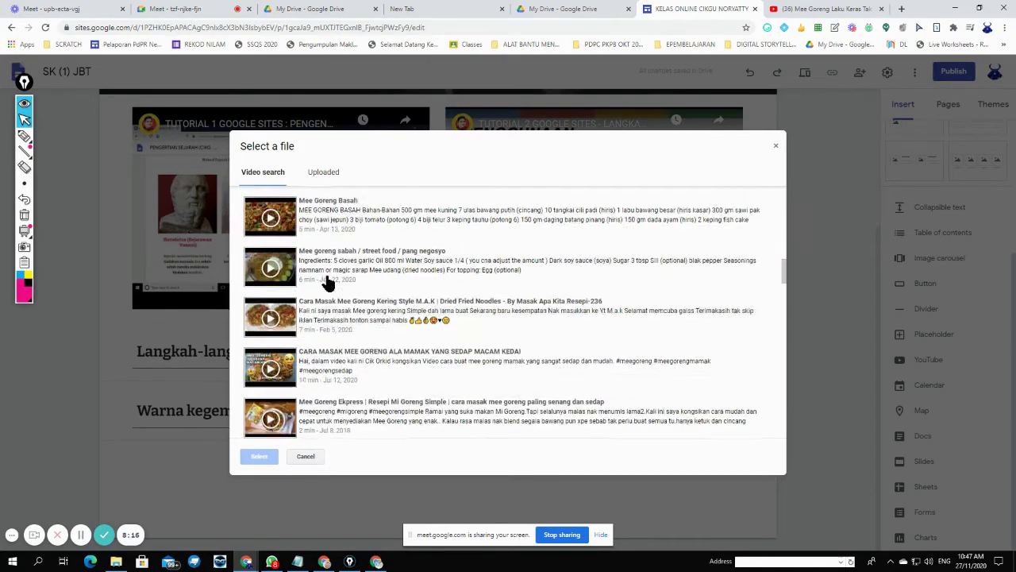
pyautogui.scroll(-10, 325, 283)
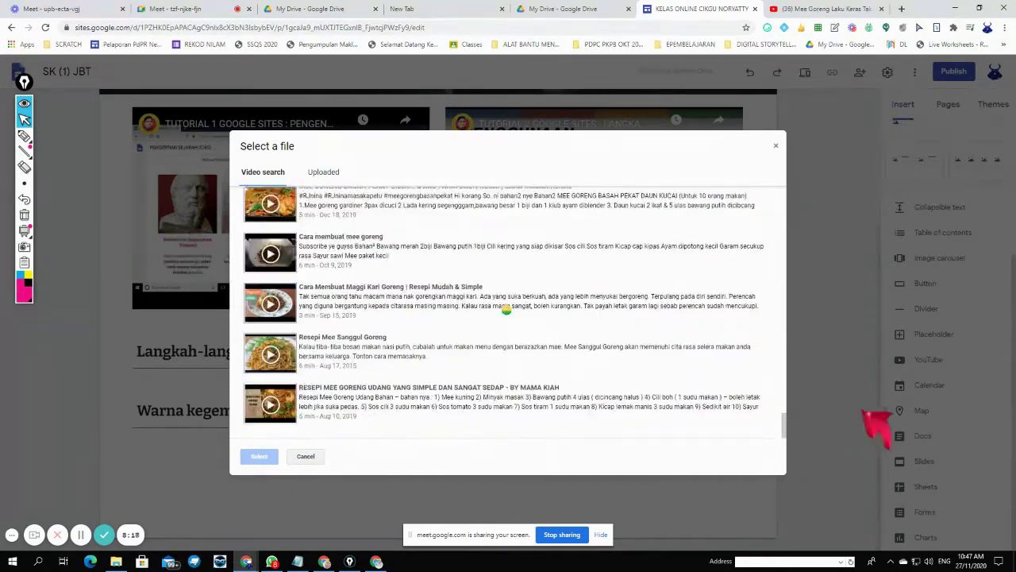
pyautogui.scroll(-3, 794, 433)
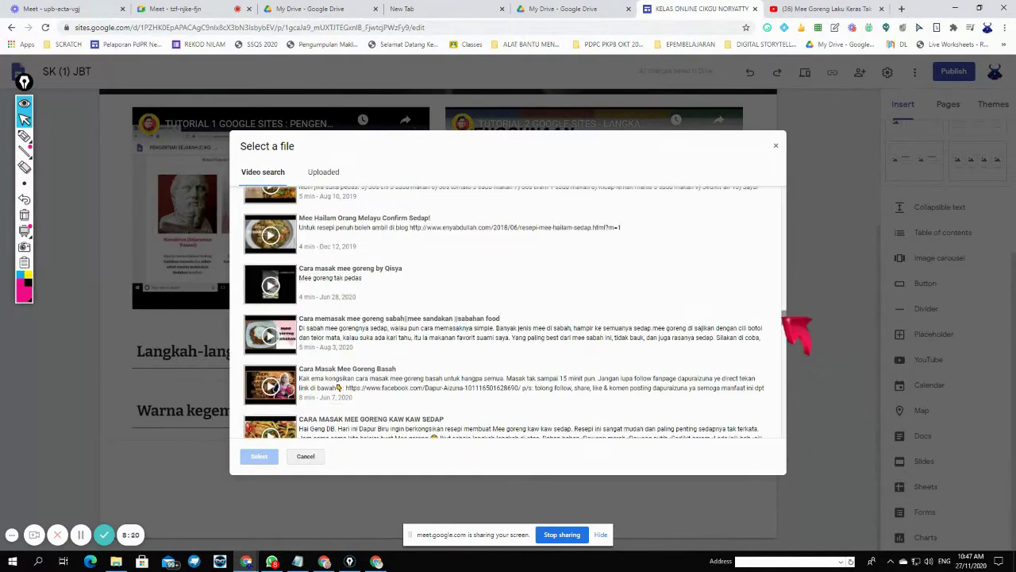
pyautogui.moveTo(787, 319); pyautogui.dragTo(784, 191)
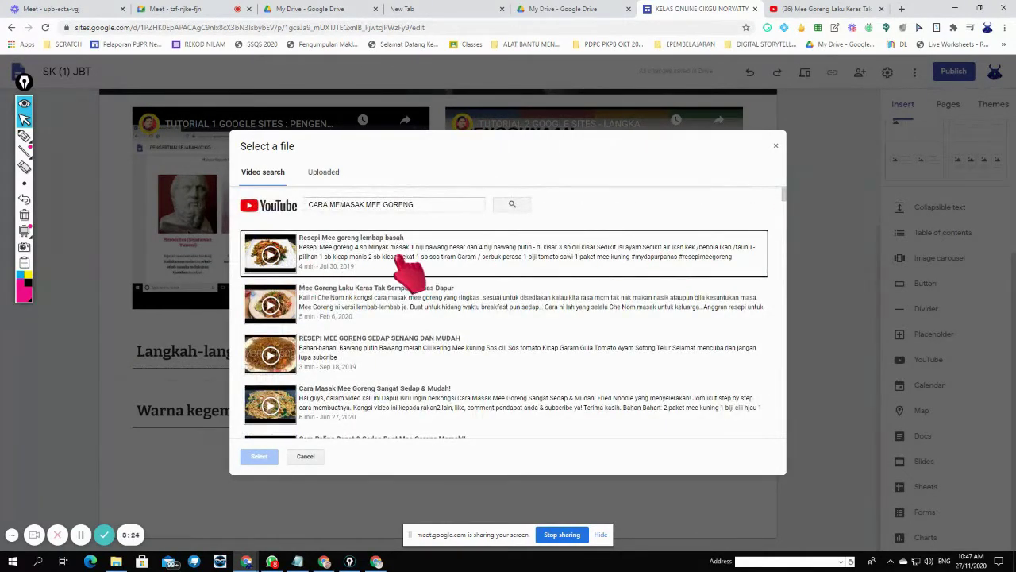
# - Insert 'Resepi Mee goreng lembap basah' and 'Mee Goreng Laku Keras Tak Sempat Kemas Dapur' onto the page
pyautogui.click(435, 254)
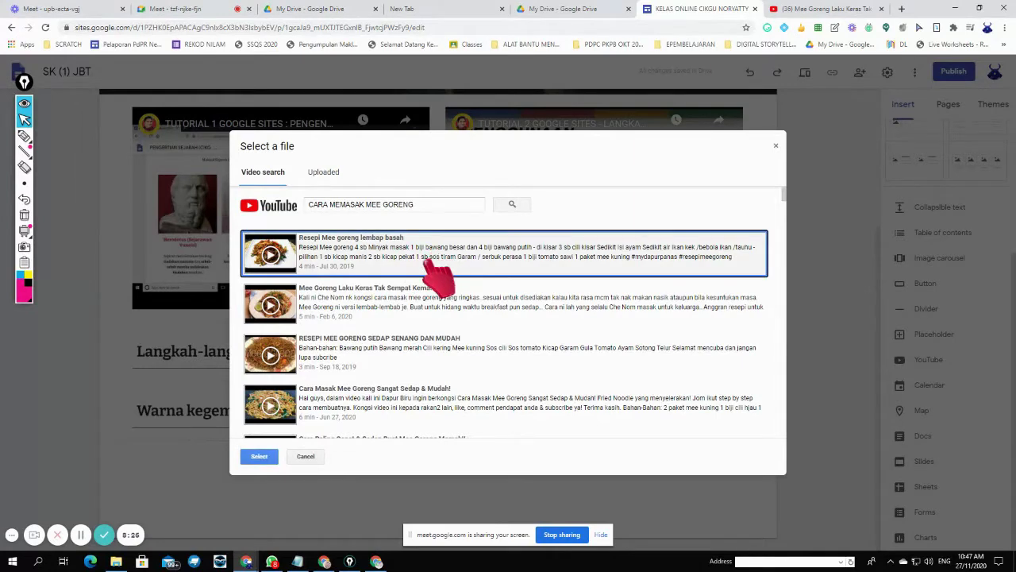
pyautogui.click(423, 405)
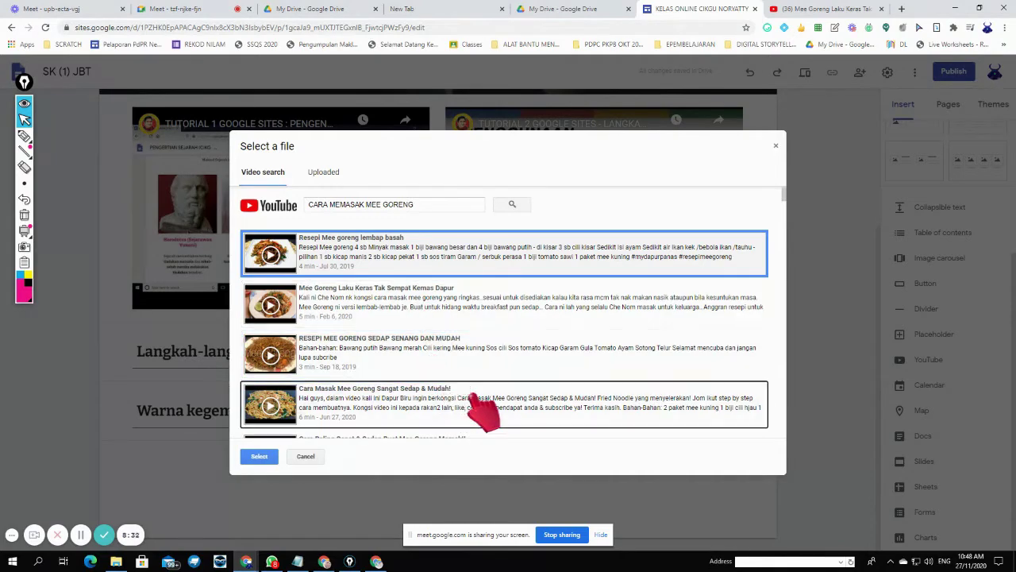
pyautogui.scroll(-3, 608, 399)
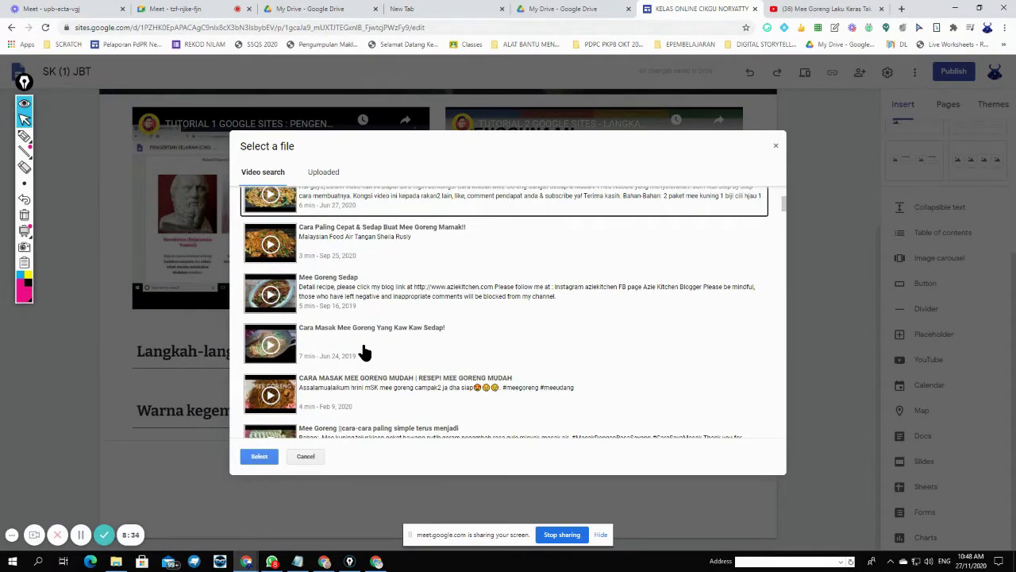
pyautogui.click(364, 351)
pyautogui.click(370, 294)
pyautogui.click(369, 238)
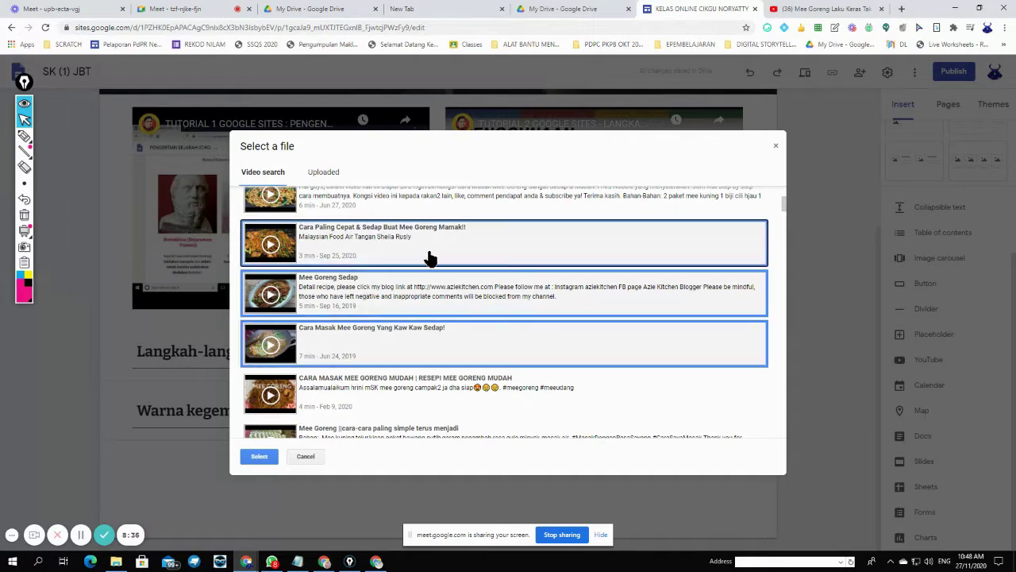
pyautogui.click(435, 261)
pyautogui.click(442, 306)
pyautogui.click(438, 347)
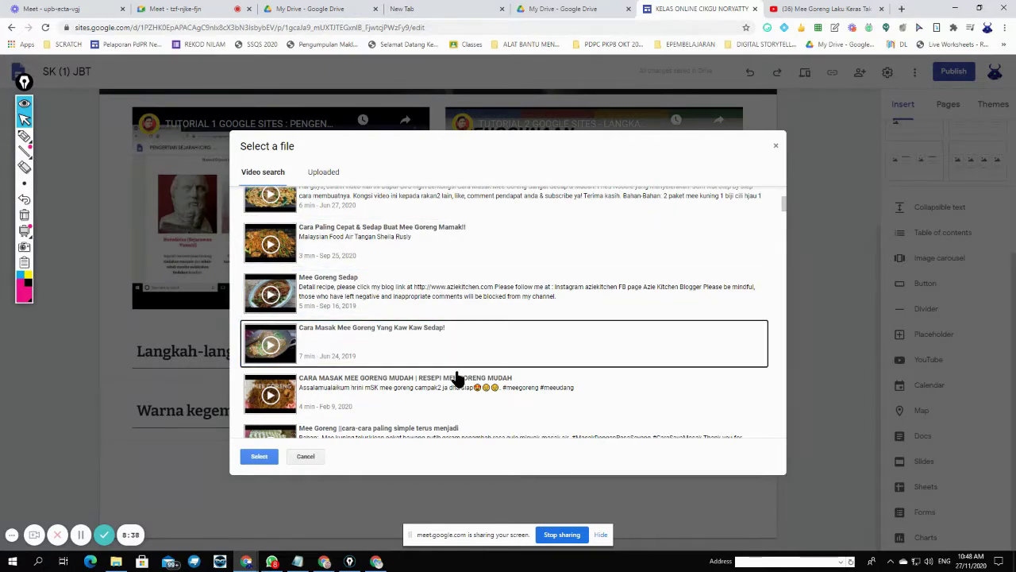
pyautogui.scroll(3, 458, 381)
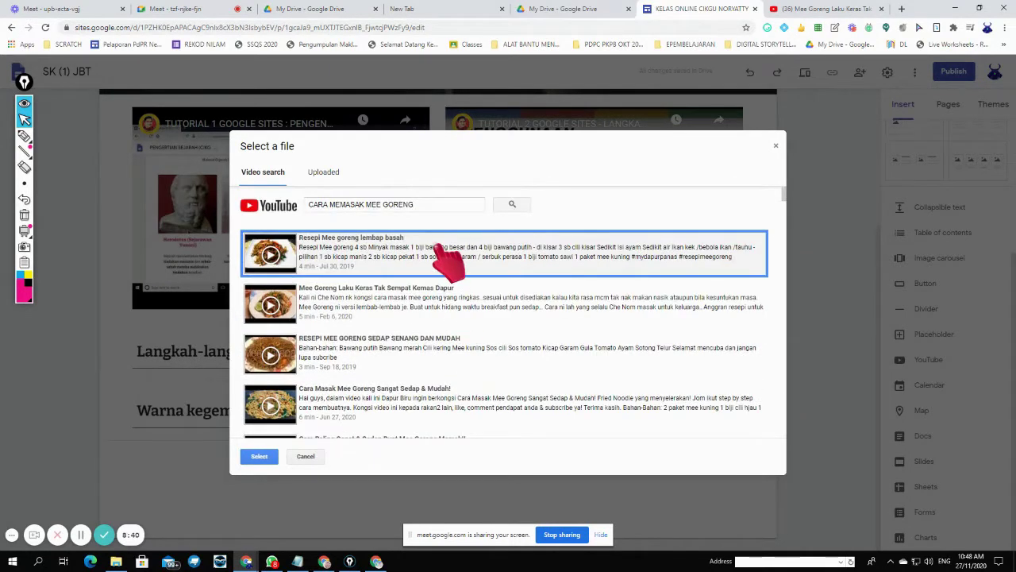
pyautogui.click(412, 306)
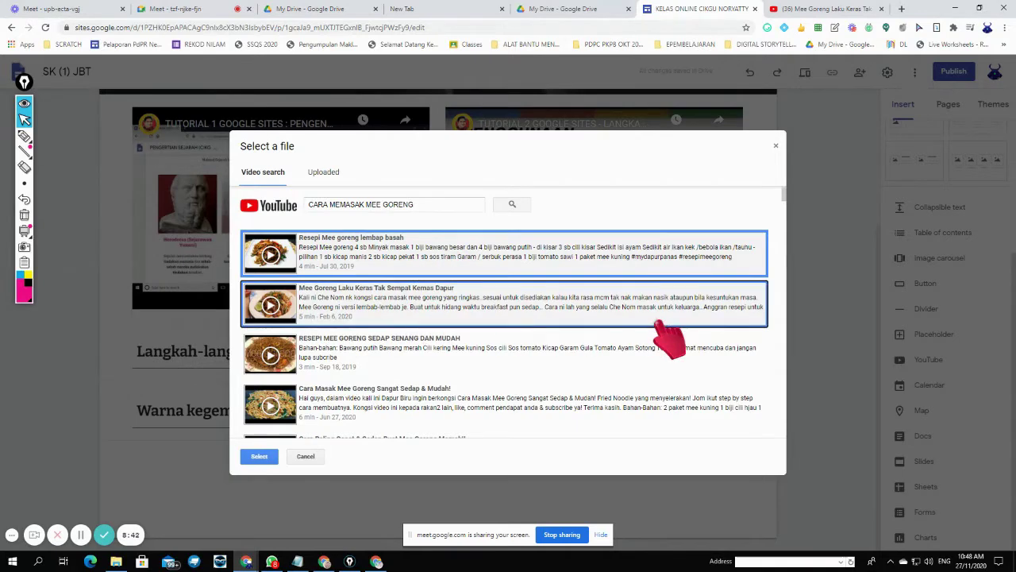
pyautogui.click(262, 457)
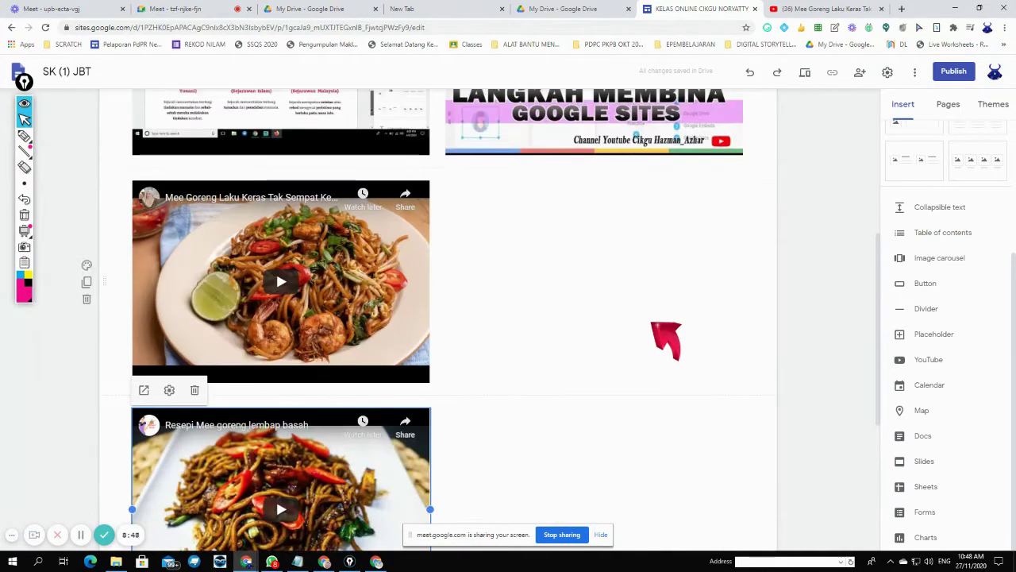
# - Move the second mee goreng video into the right column beside the first, then scroll back up
pyautogui.moveTo(285, 440); pyautogui.dragTo(464, 230)
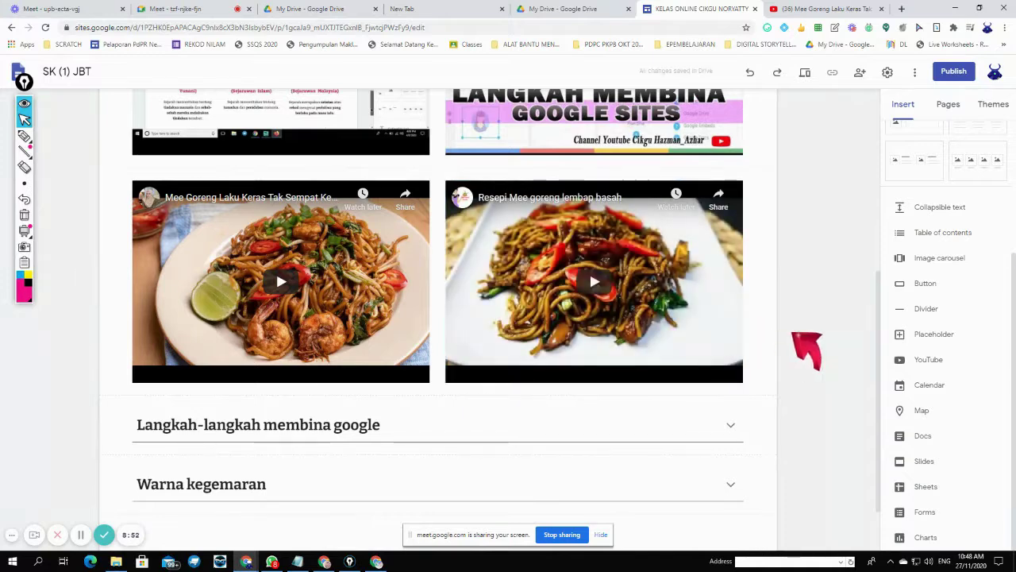
pyautogui.scroll(-1, 589, 270)
pyautogui.scroll(3, 589, 270)
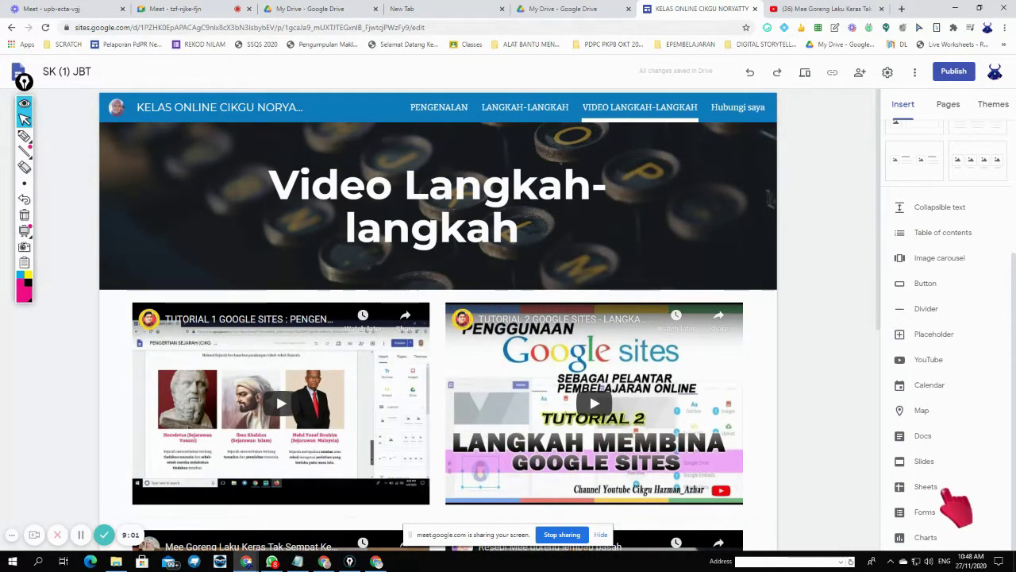
# - Switch to the Hubungi saya page and scroll to its Jalan Batu Tiga map
pyautogui.click(744, 108)
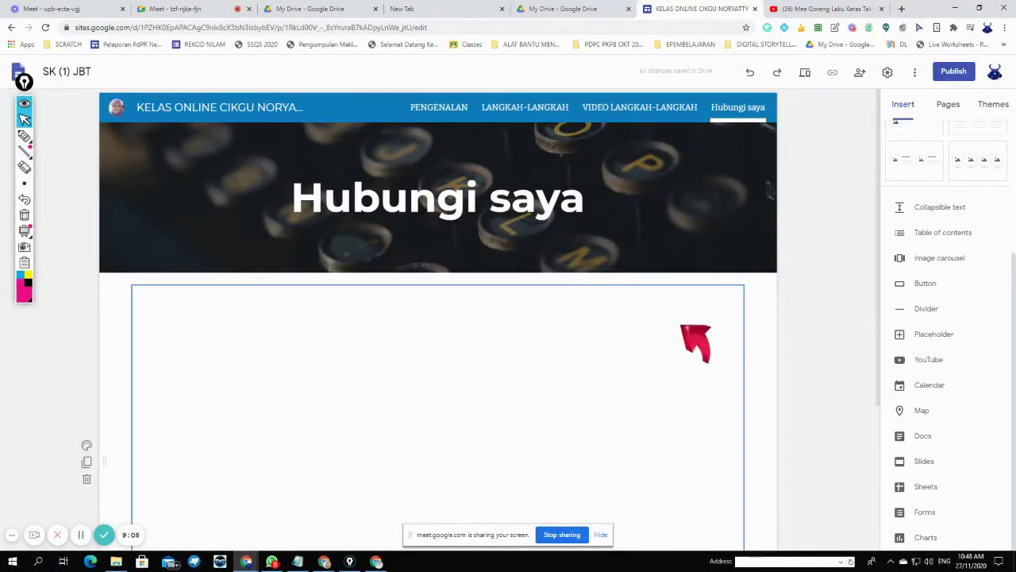
pyautogui.scroll(-3, 689, 334)
pyautogui.scroll(1, 702, 341)
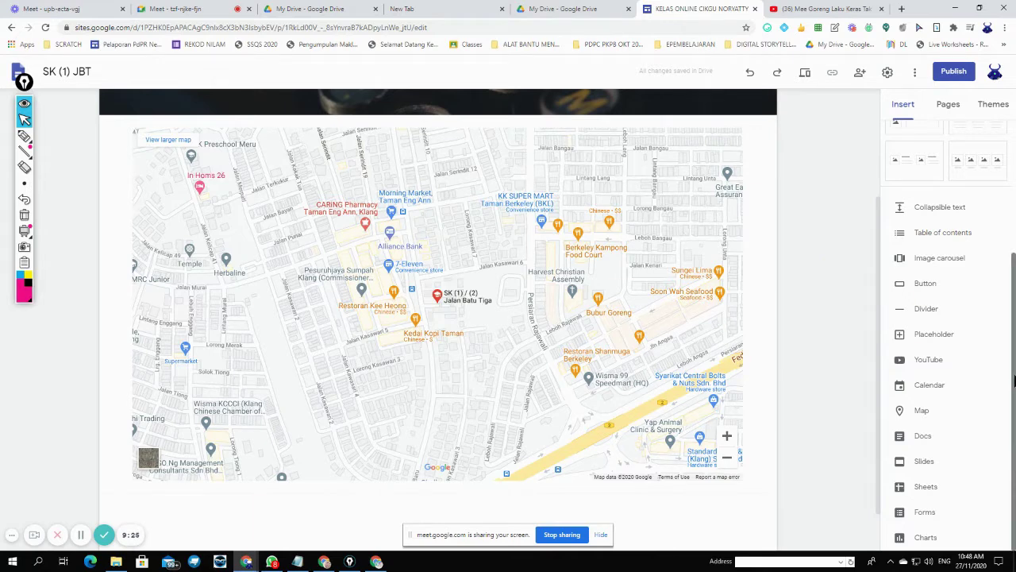
pyautogui.scroll(2, 1014, 457)
pyautogui.scroll(-2, 1014, 456)
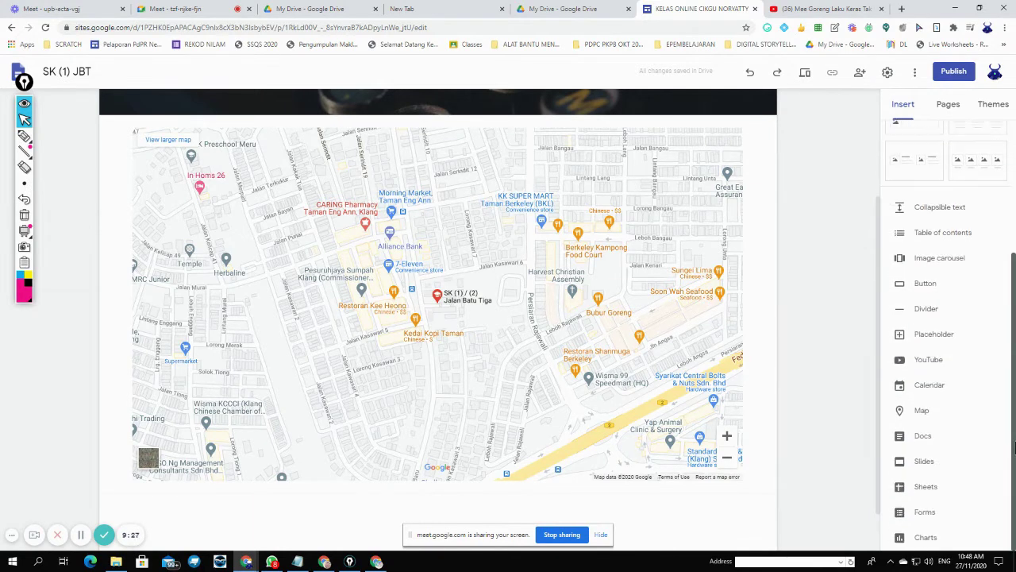
# - Insert a map by searching 'SK (1) Jalan batu' and selecting SK (1) / (2) Jalan Batu Tiga
pyautogui.click(922, 410)
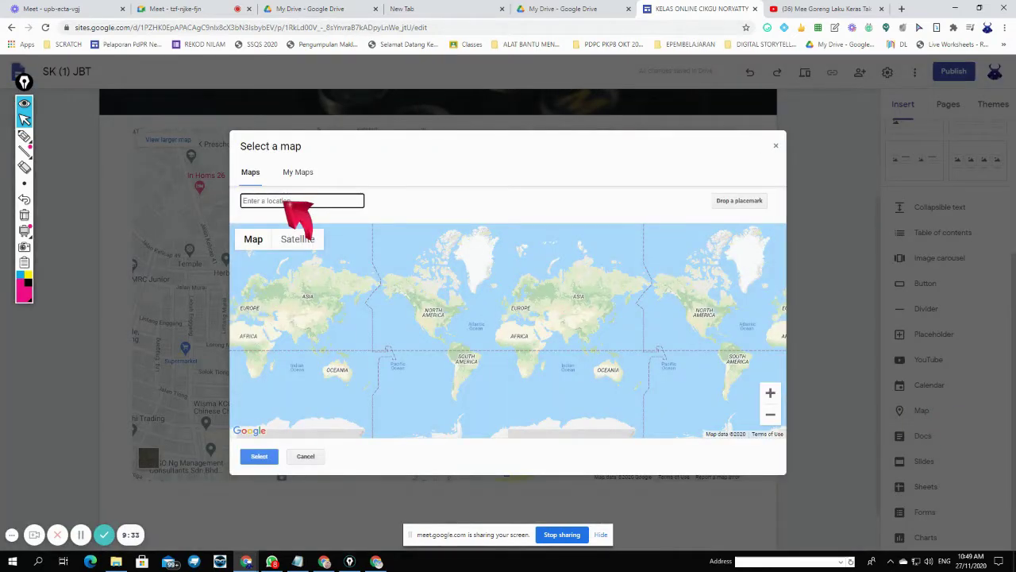
pyautogui.write('sk')
pyautogui.press('BackSpace')
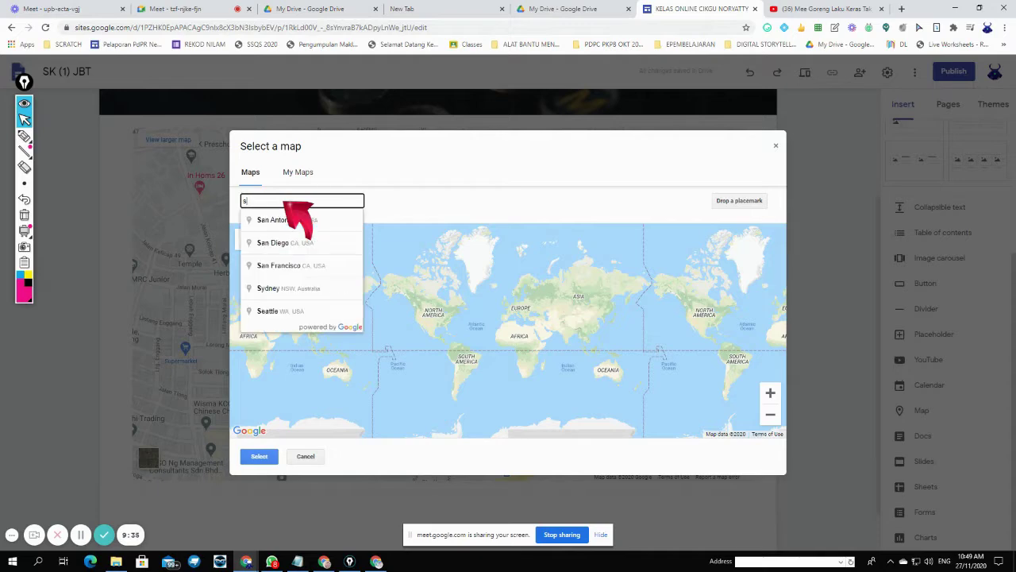
pyautogui.write('(1) JAL')
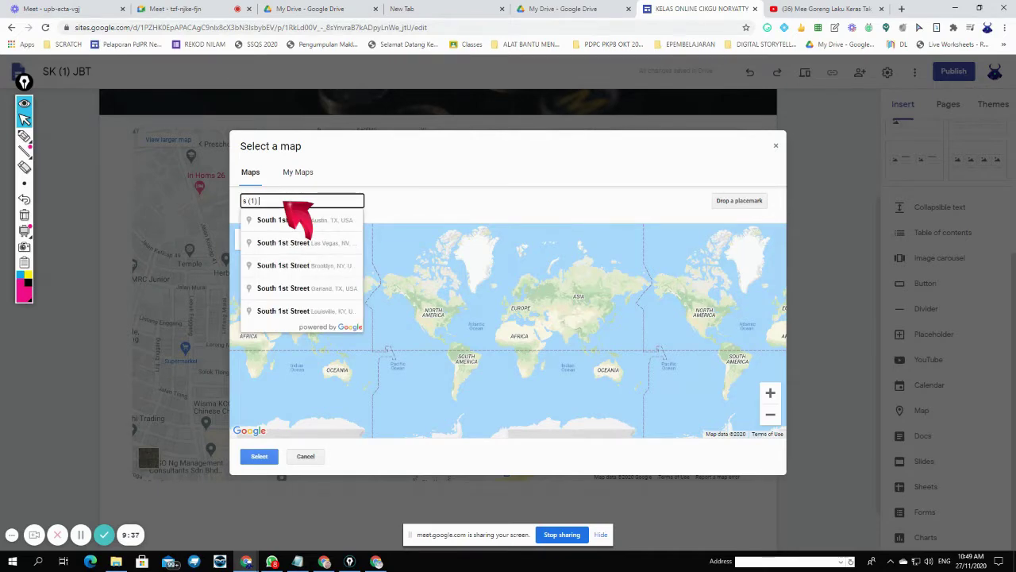
pyautogui.write('AN')
pyautogui.press('BackSpace')
pyautogui.press('BackSpace')
pyautogui.press('BackSpace')
pyautogui.press('BackSpace')
pyautogui.press('BackSpace')
pyautogui.press('BackSpace')
pyautogui.press('BackSpace')
pyautogui.press('BackSpace')
pyautogui.press('BackSpace')
pyautogui.press('BackSpace')
pyautogui.press('BackSpace')
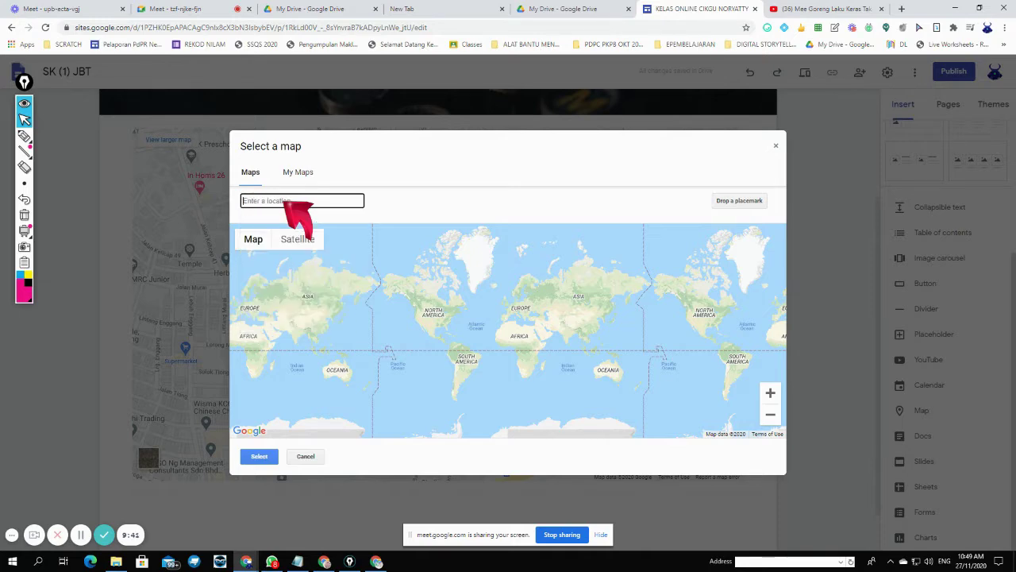
pyautogui.write('SK (')
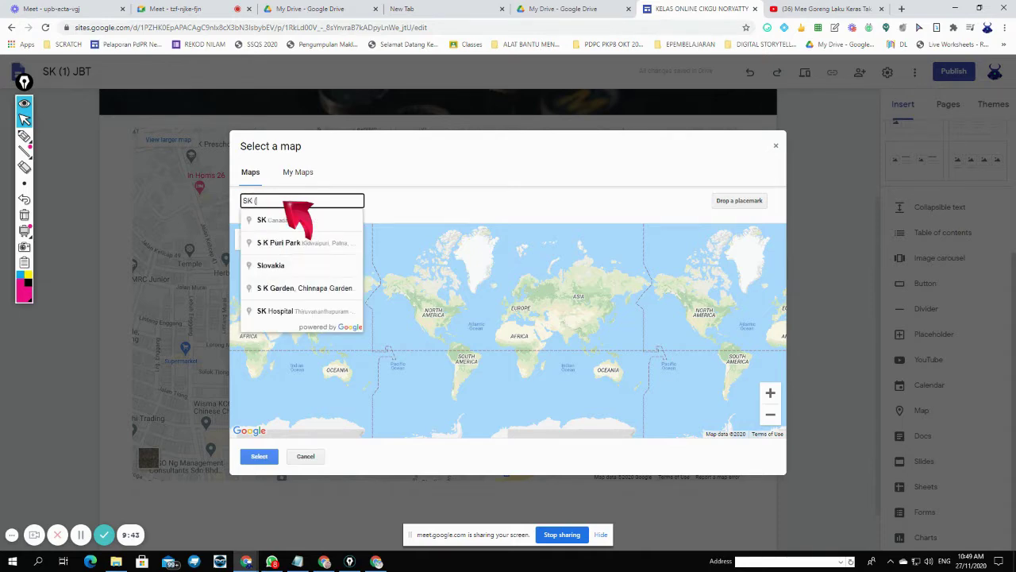
pyautogui.write('1) Jalan ')
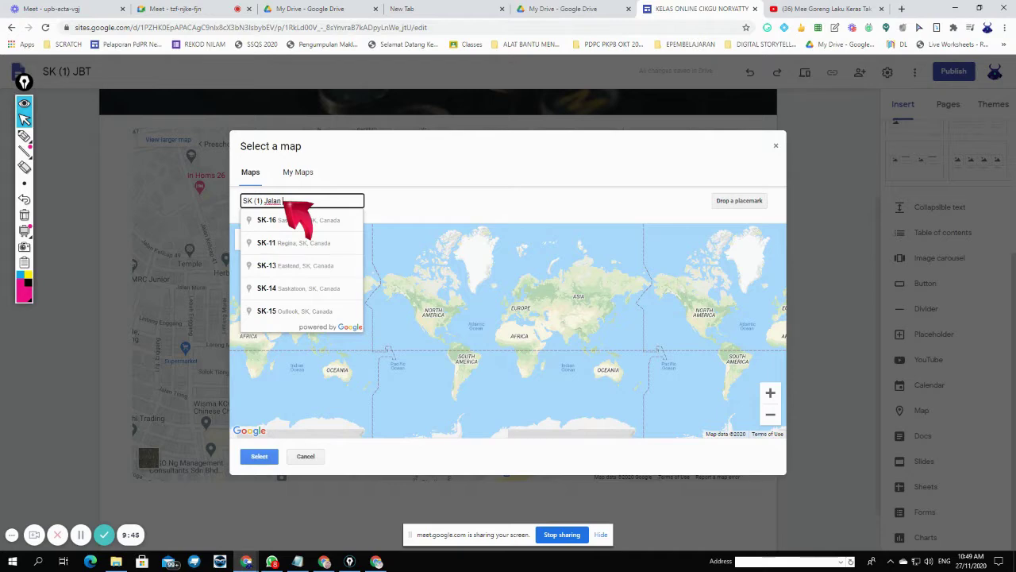
pyautogui.write('batu')
pyautogui.click(300, 220)
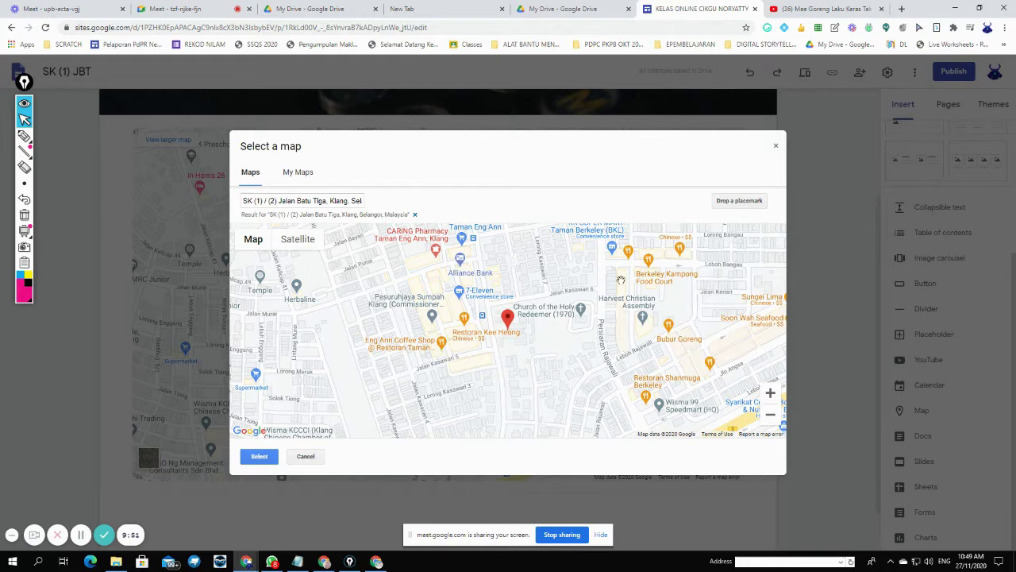
pyautogui.click(265, 457)
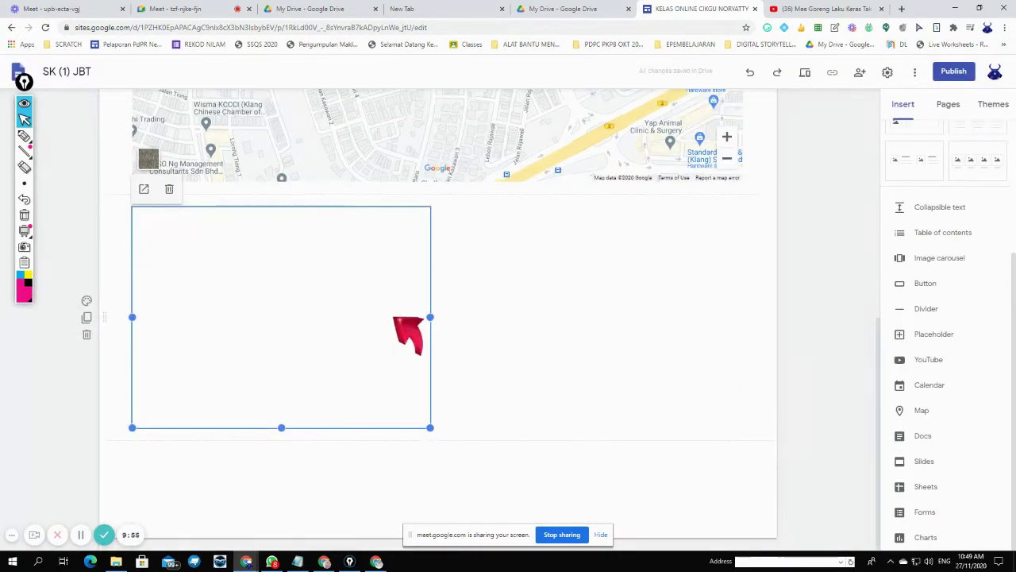
# - Stretch the new map to full page width, then delete the original map, undoing the deletion
pyautogui.moveTo(433, 429); pyautogui.dragTo(761, 529)
pyautogui.scroll(6, 851, 295)
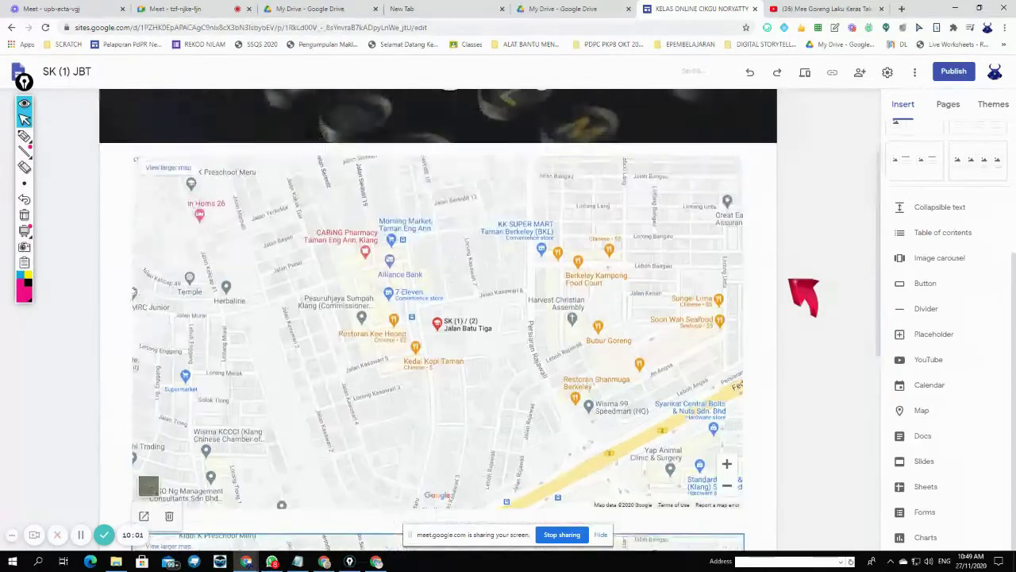
pyautogui.click(680, 279)
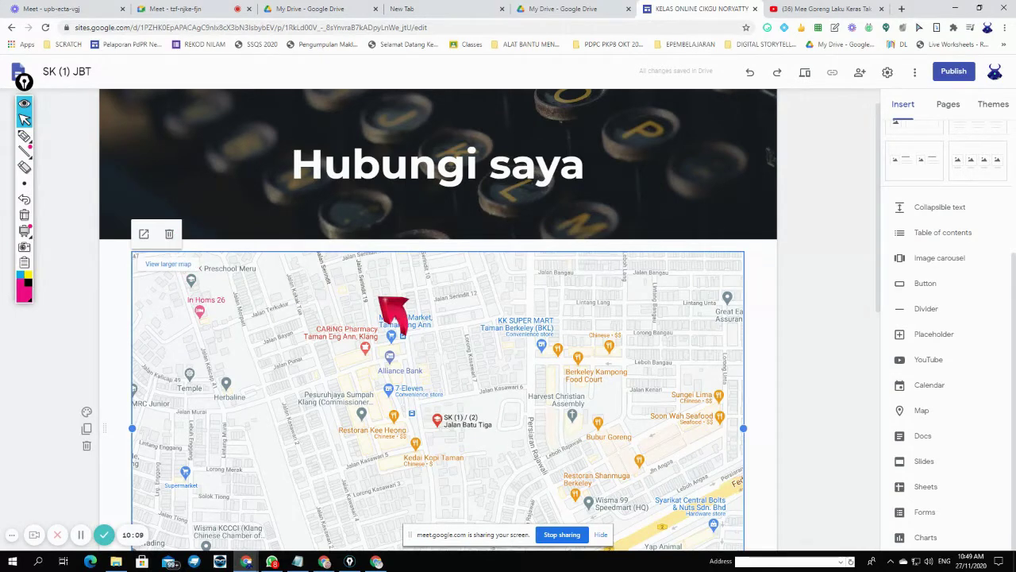
pyautogui.click(169, 234)
pyautogui.hotkey('ctrl', 'z')
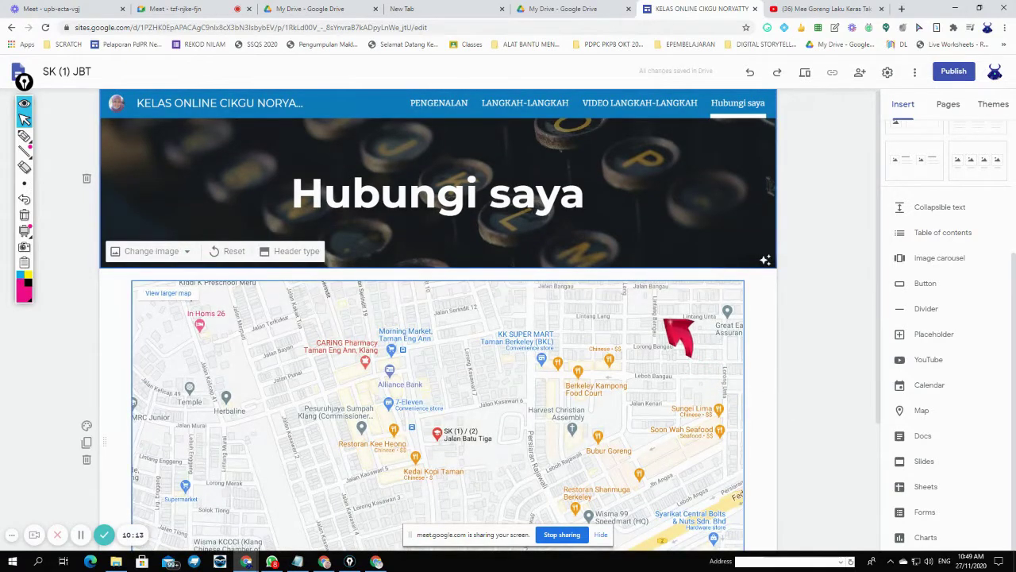
pyautogui.click(663, 319)
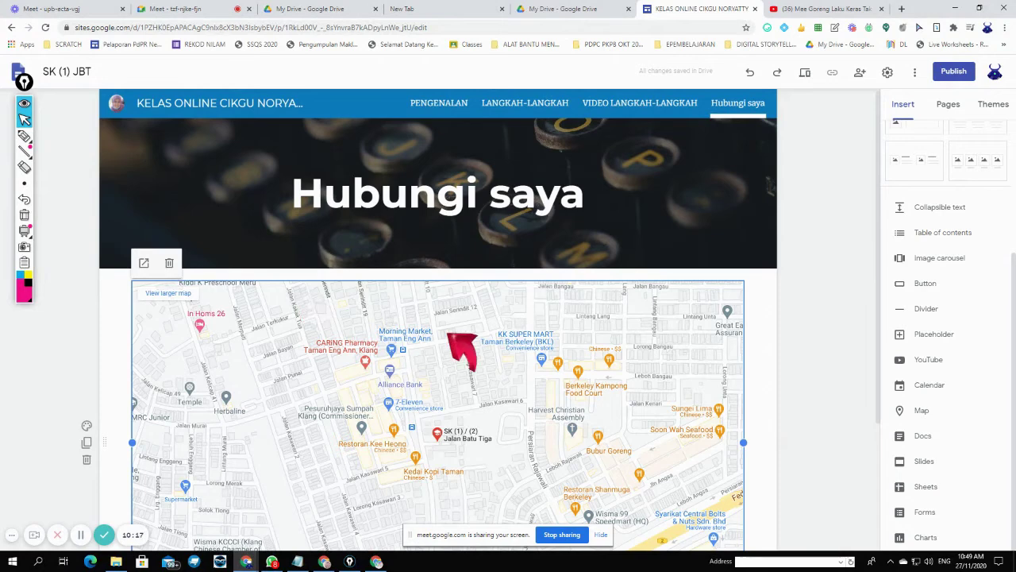
# - Open the embedded map in Google Maps and zoom in
pyautogui.click(144, 263)
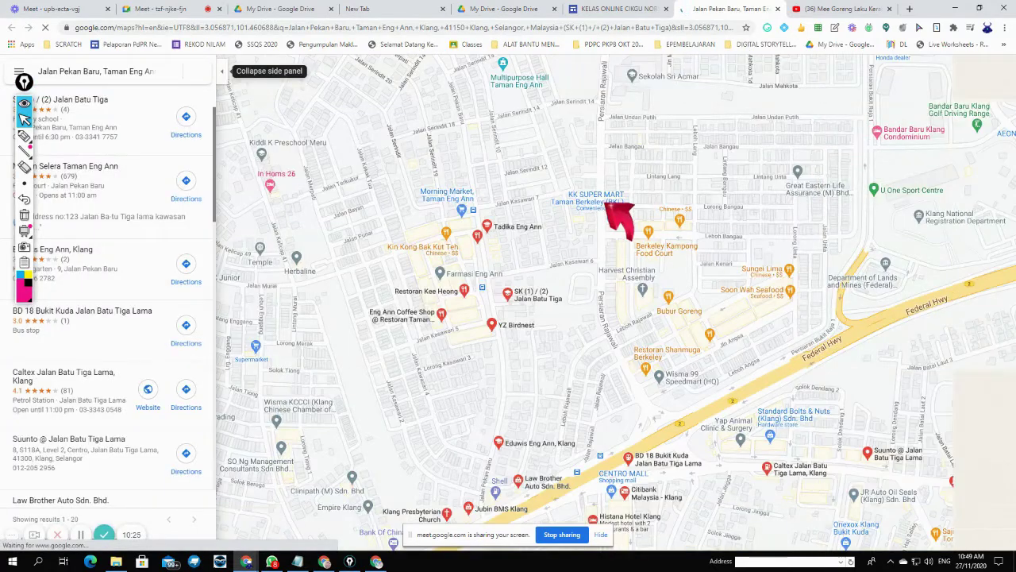
pyautogui.scroll(-1, 591, 207)
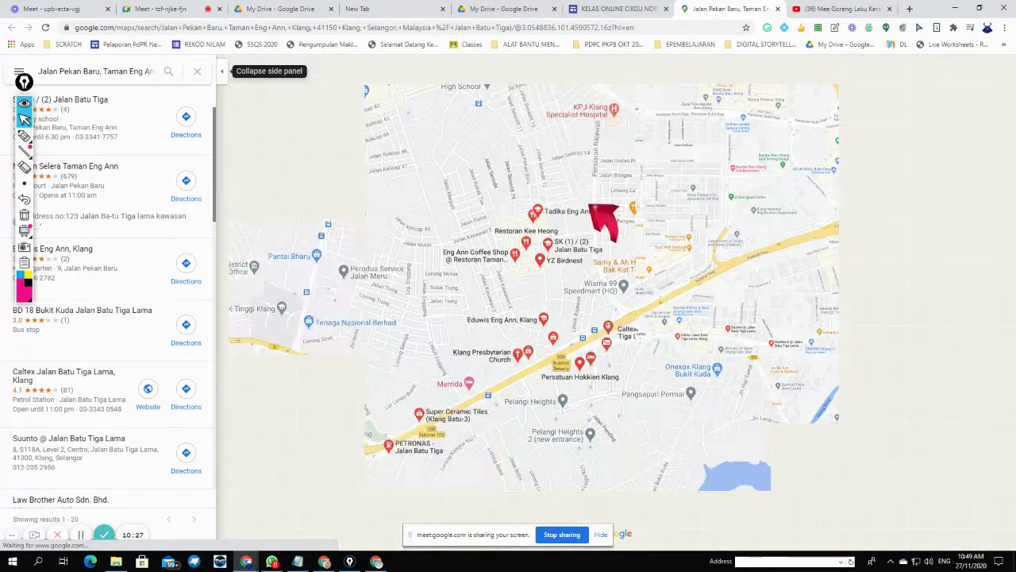
pyautogui.scroll(1, 591, 208)
pyautogui.scroll(1, 622, 216)
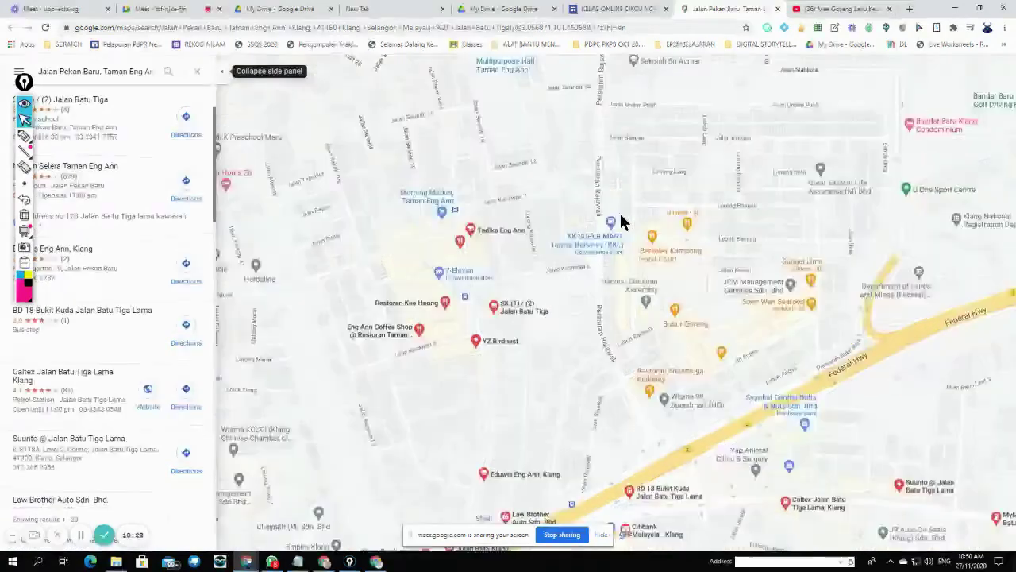
pyautogui.scroll(1, 619, 217)
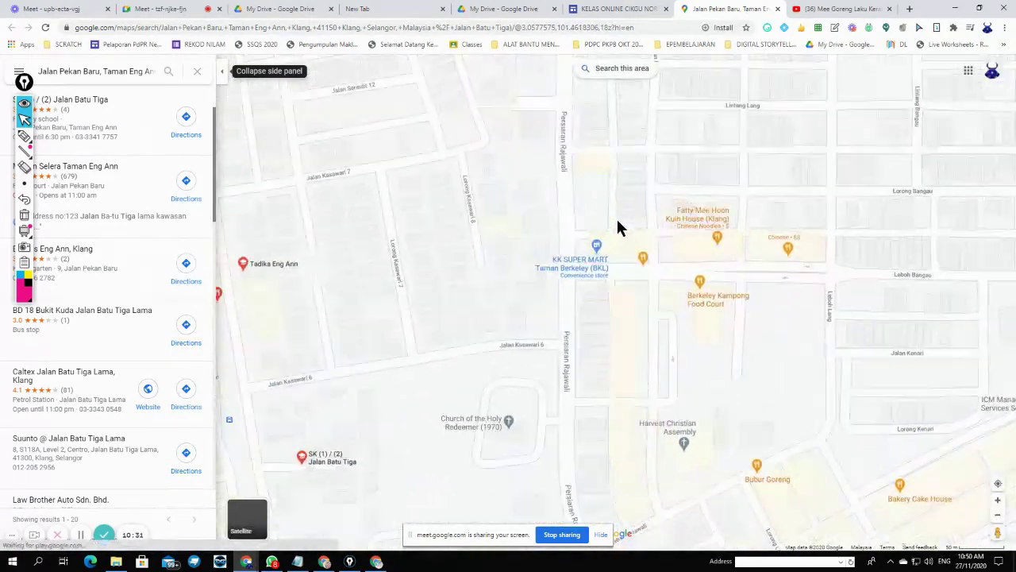
# - Pan to the SK (1) / (2) Jalan Batu Tiga marker and open the school's details
pyautogui.moveTo(434, 373); pyautogui.dragTo(664, 221)
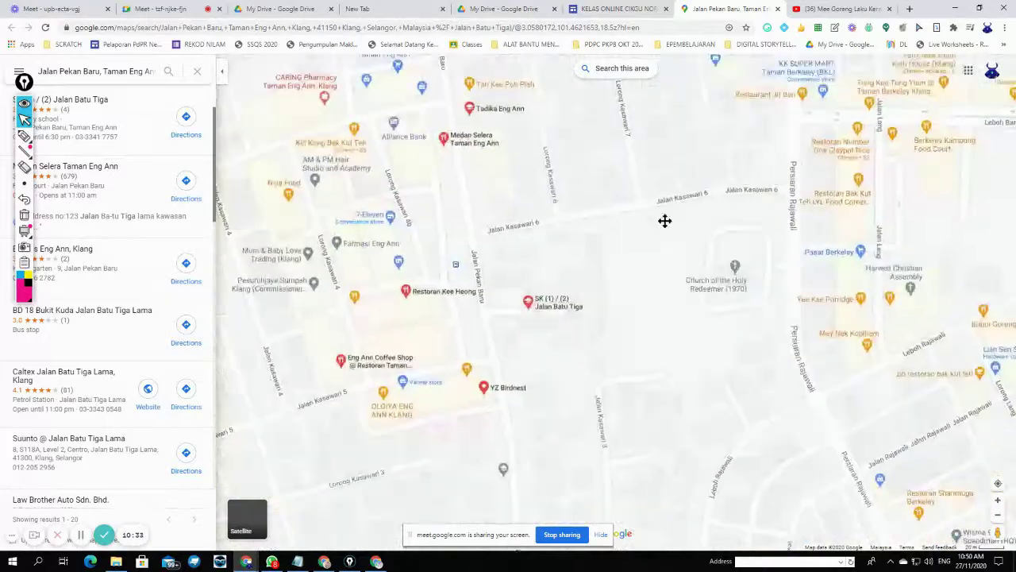
pyautogui.scroll(2, 601, 310)
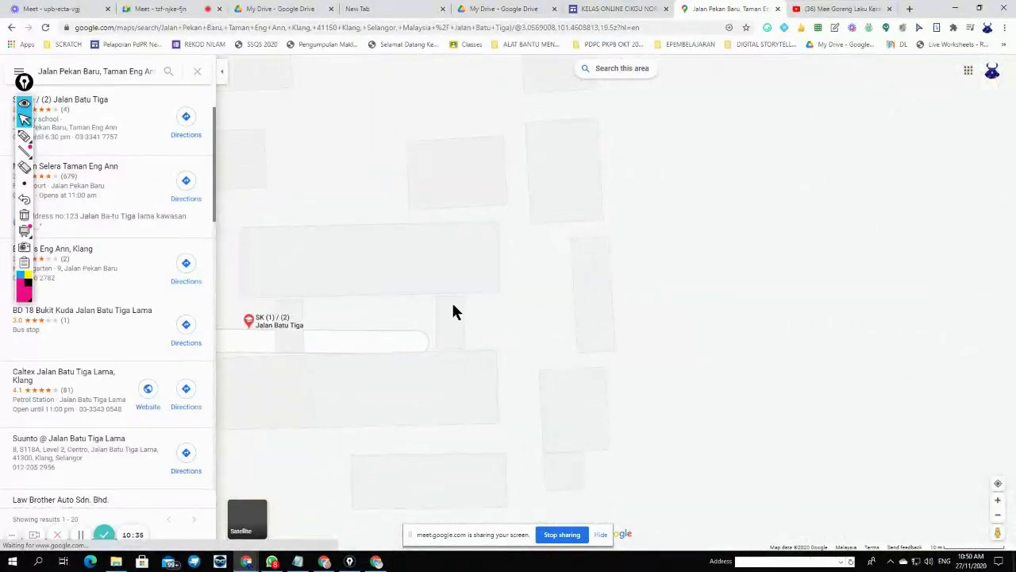
pyautogui.moveTo(453, 306)
pyautogui.mouseDown()
pyautogui.moveTo(565, 282)
pyautogui.moveTo(693, 232)
pyautogui.mouseUp()
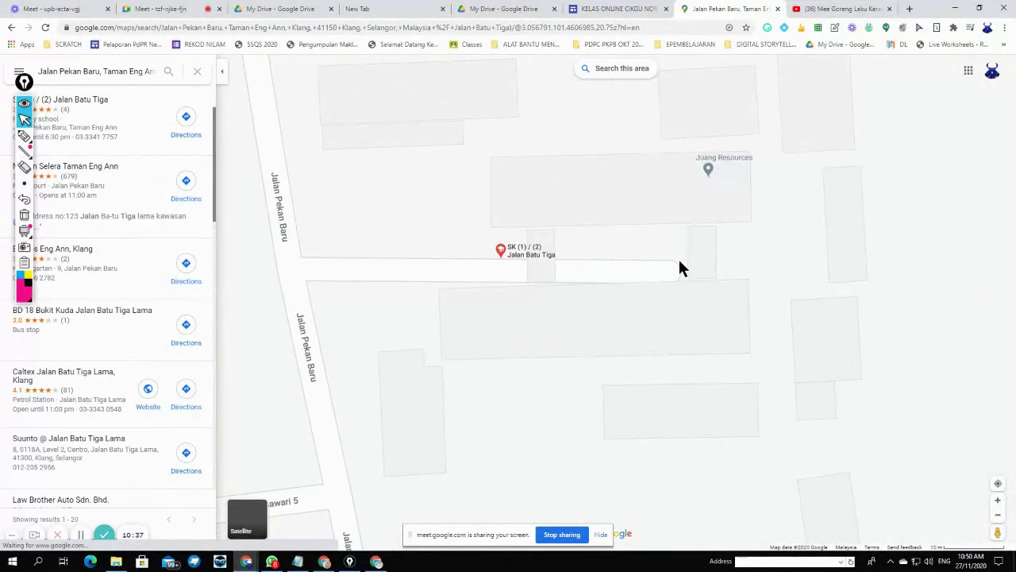
pyautogui.scroll(1, 680, 268)
pyautogui.moveTo(23, 82); pyautogui.dragTo(1009, 152)
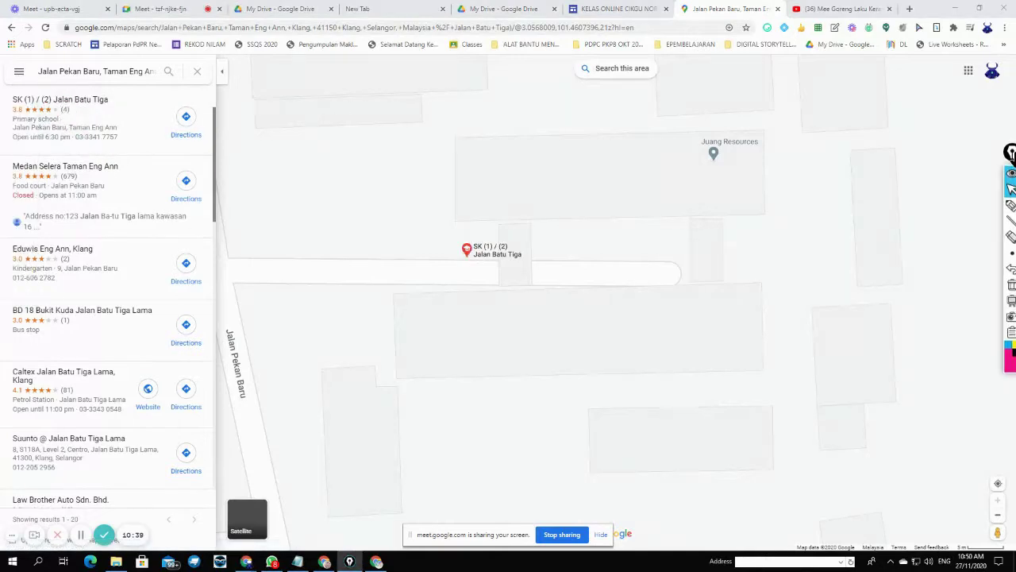
pyautogui.click(557, 238)
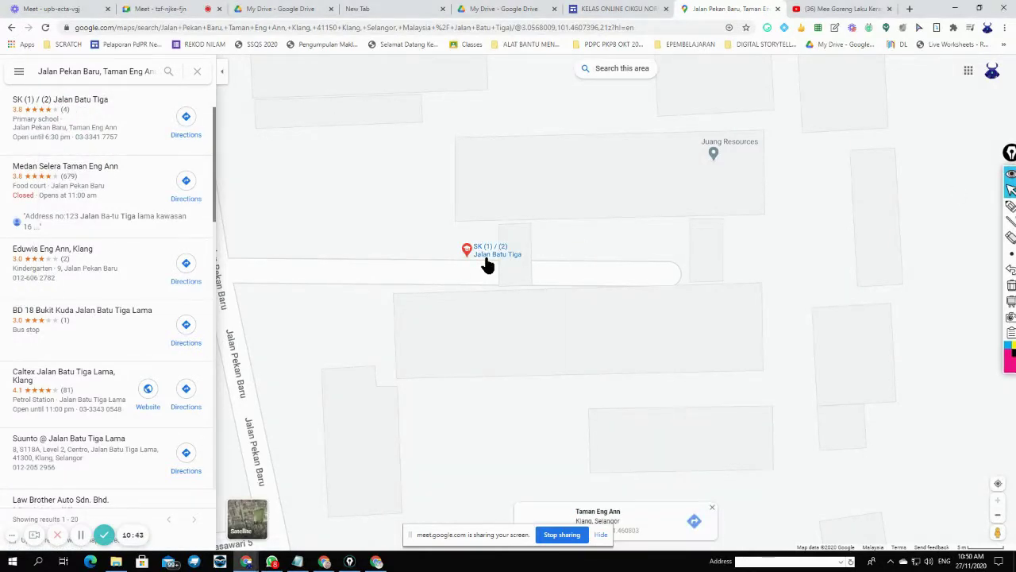
pyautogui.scroll(-1, 485, 263)
pyautogui.moveTo(487, 260)
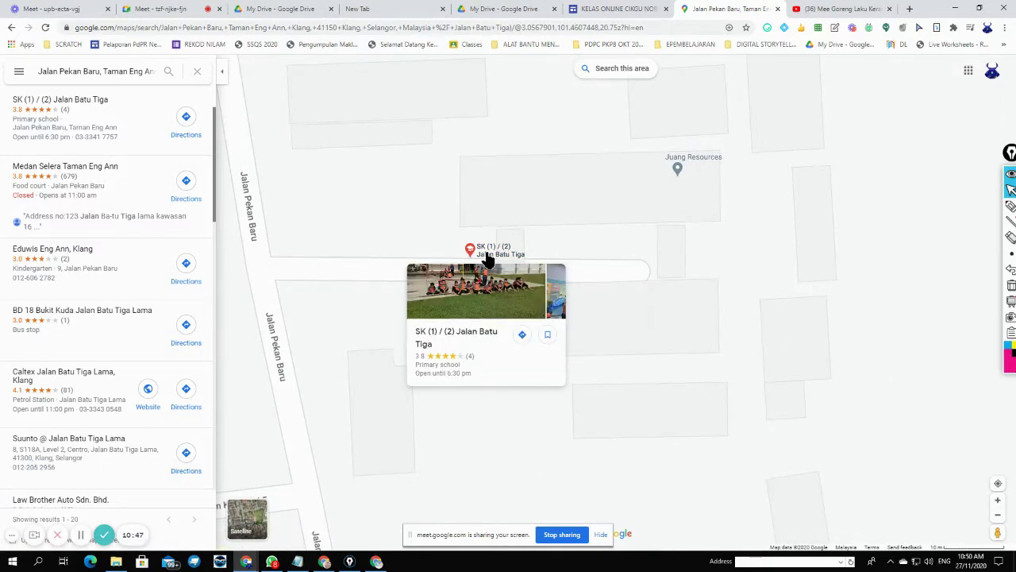
pyautogui.click(487, 260)
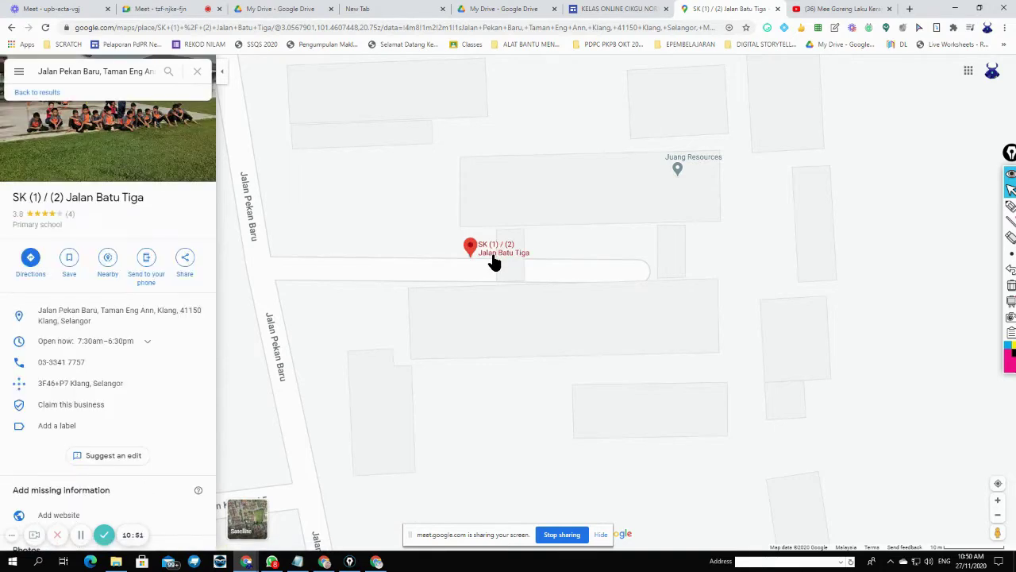
# - Browse the school's photo gallery: tent-pitching photos, videos and the group selfie
pyautogui.click(184, 157)
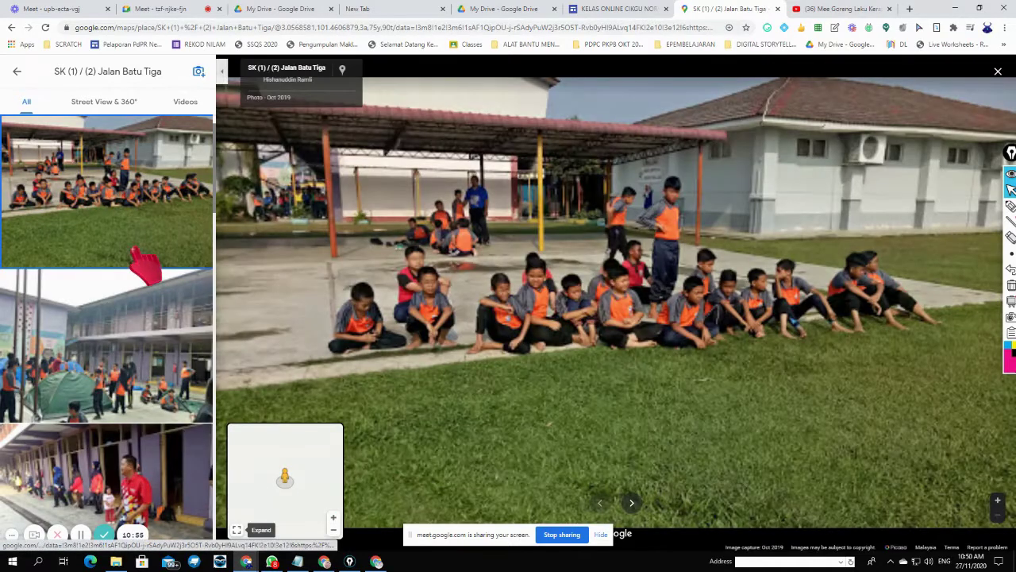
pyautogui.click(144, 343)
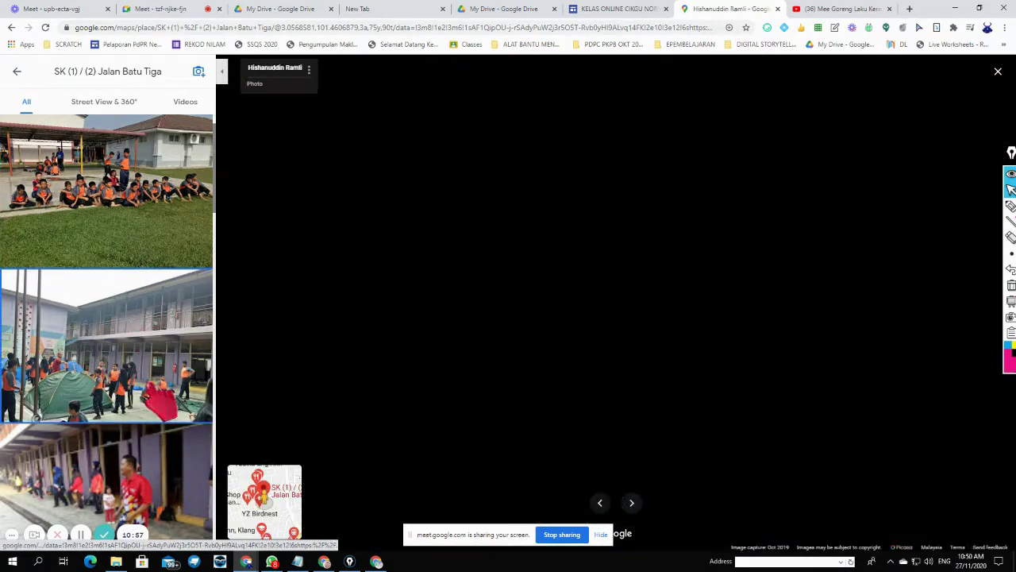
pyautogui.click(136, 484)
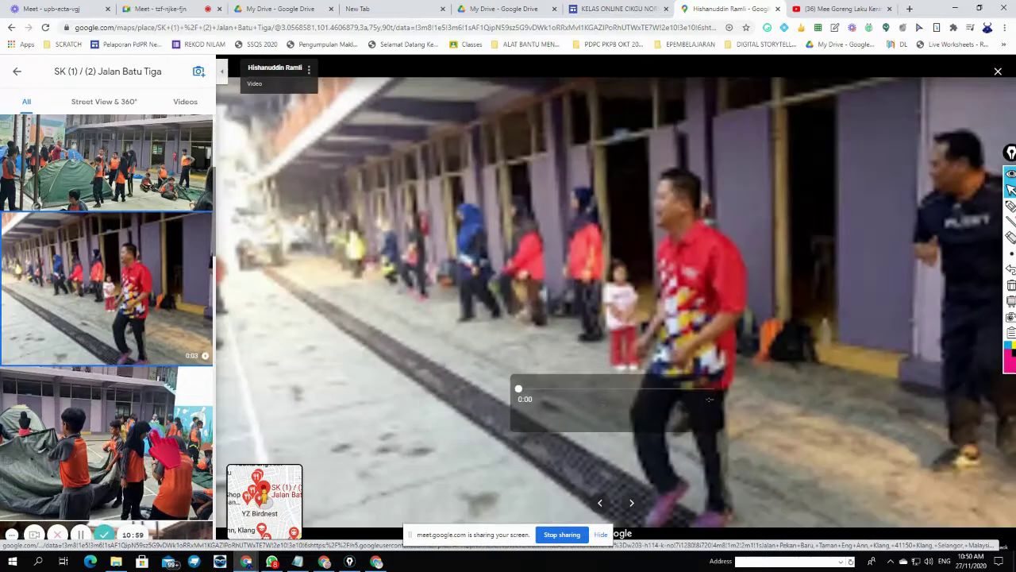
pyautogui.click(153, 433)
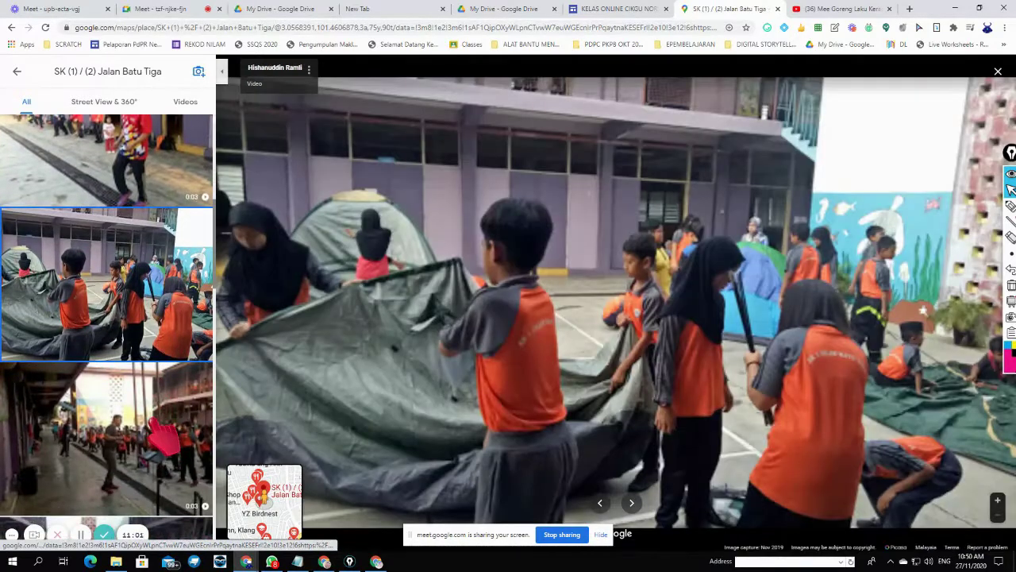
pyautogui.click(151, 419)
pyautogui.click(155, 424)
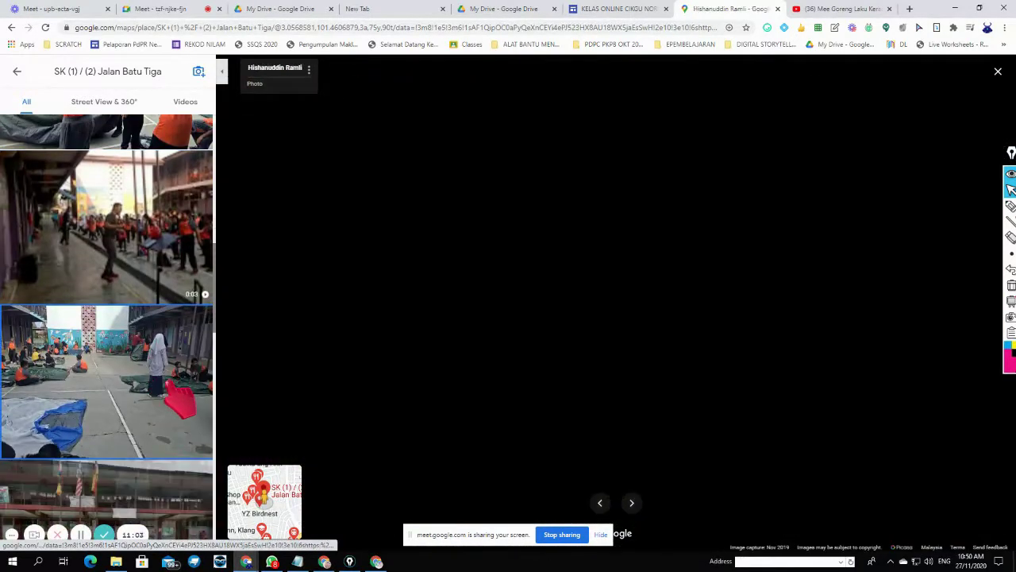
pyautogui.scroll(-4, 135, 357)
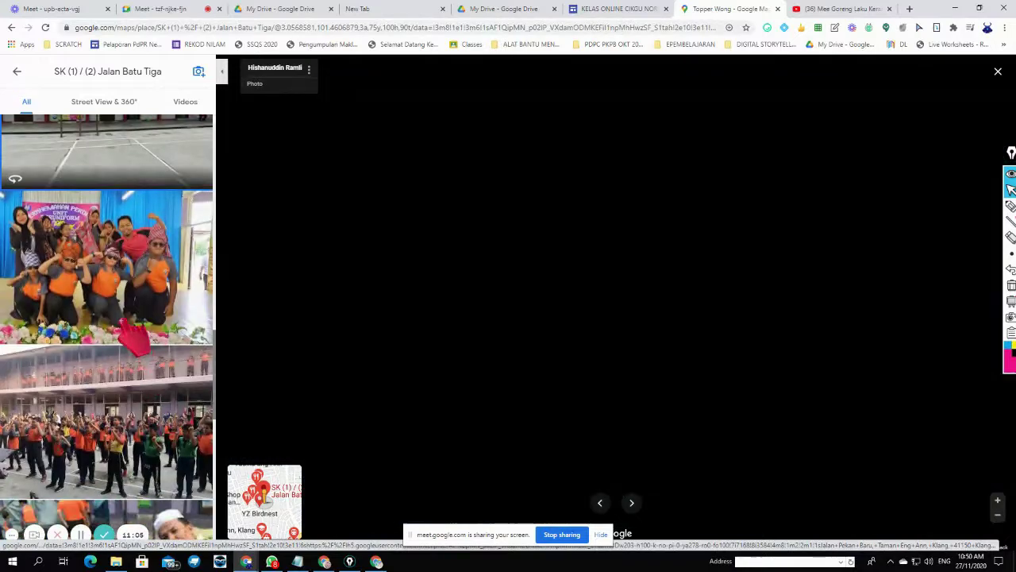
pyautogui.scroll(-3, 151, 397)
pyautogui.click(167, 424)
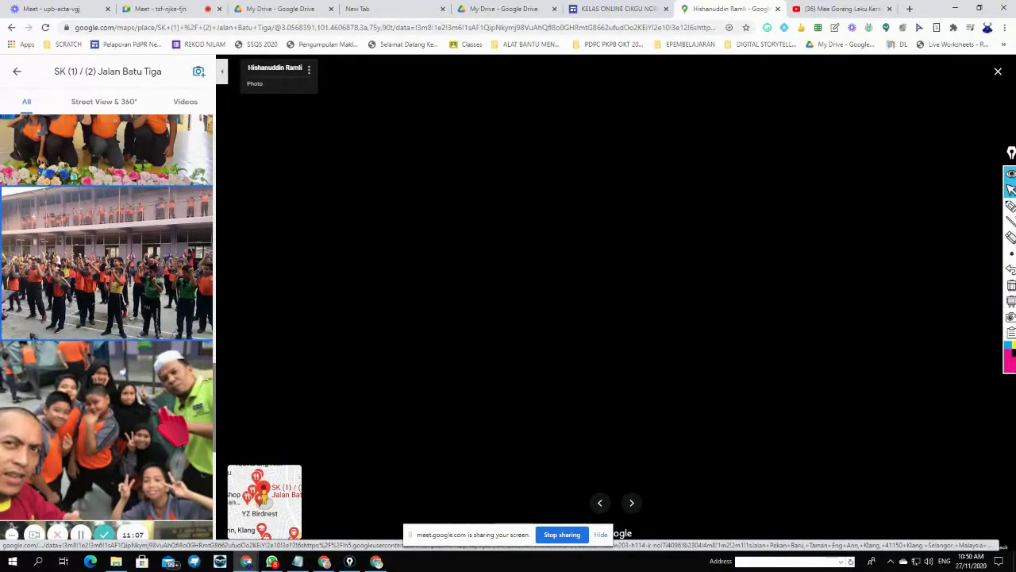
# - View the street-level road photo, then filter the gallery to Street View & 360°
pyautogui.scroll(-3, 171, 433)
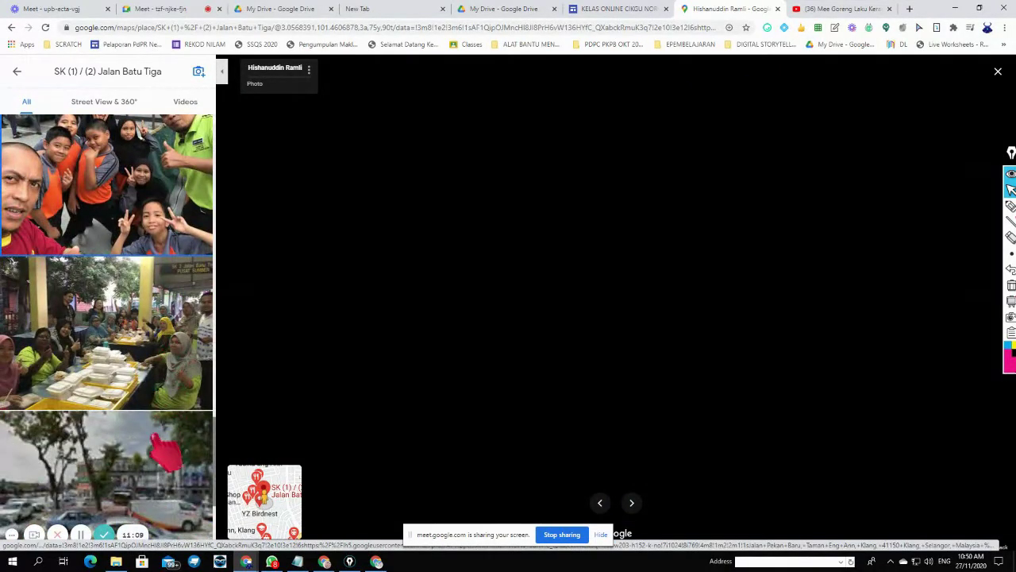
pyautogui.click(177, 459)
pyautogui.scroll(-2, 176, 459)
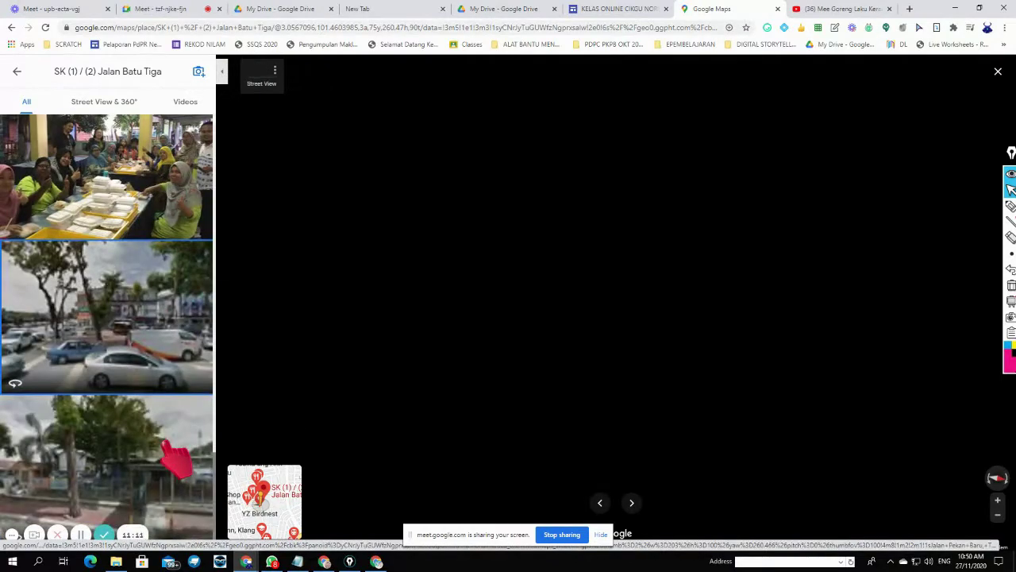
pyautogui.scroll(-10, 176, 459)
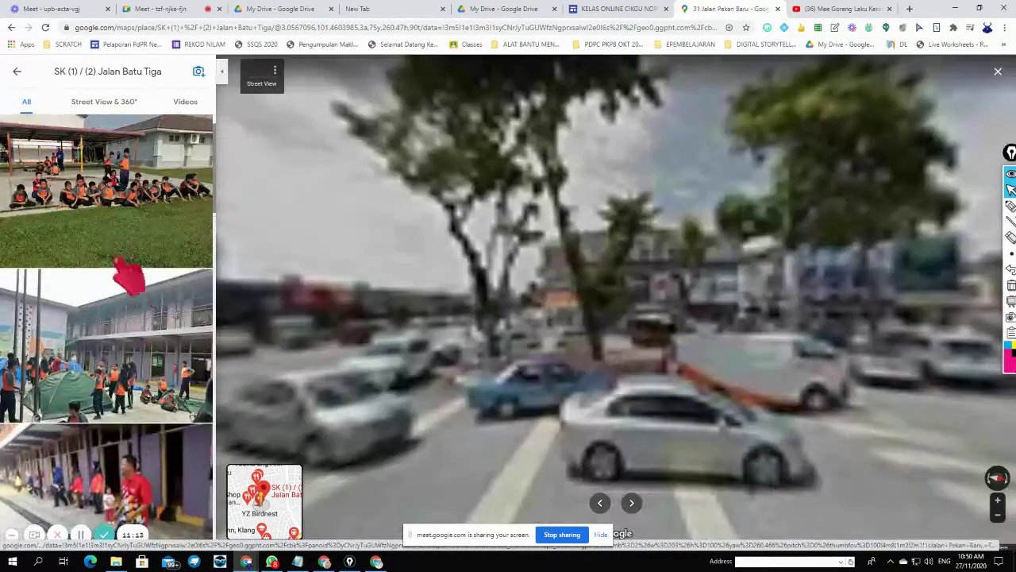
pyautogui.click(104, 102)
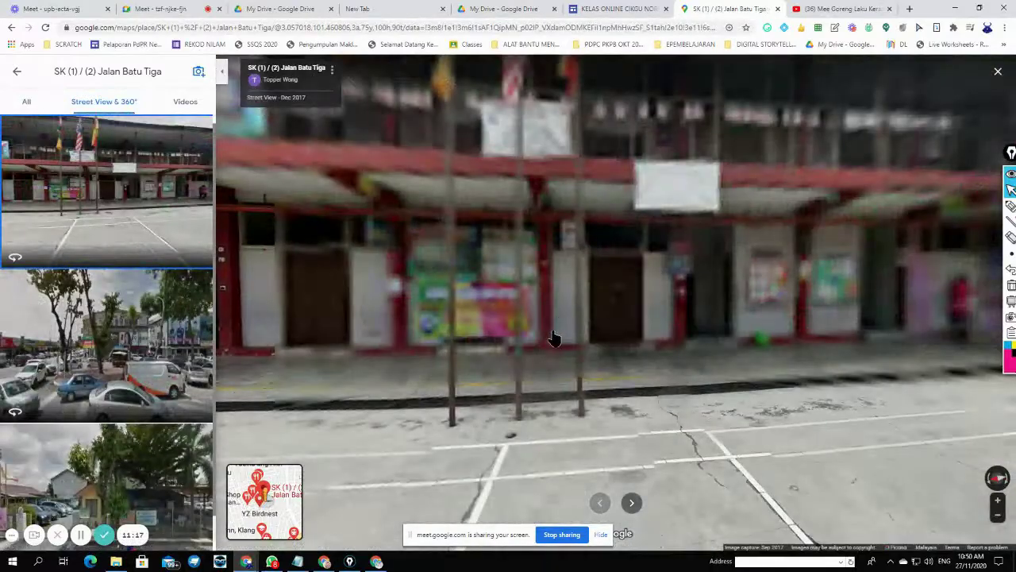
# - Turn the Street View toward the mural building and look along the arcade storefronts
pyautogui.moveTo(489, 339); pyautogui.dragTo(900, 342)
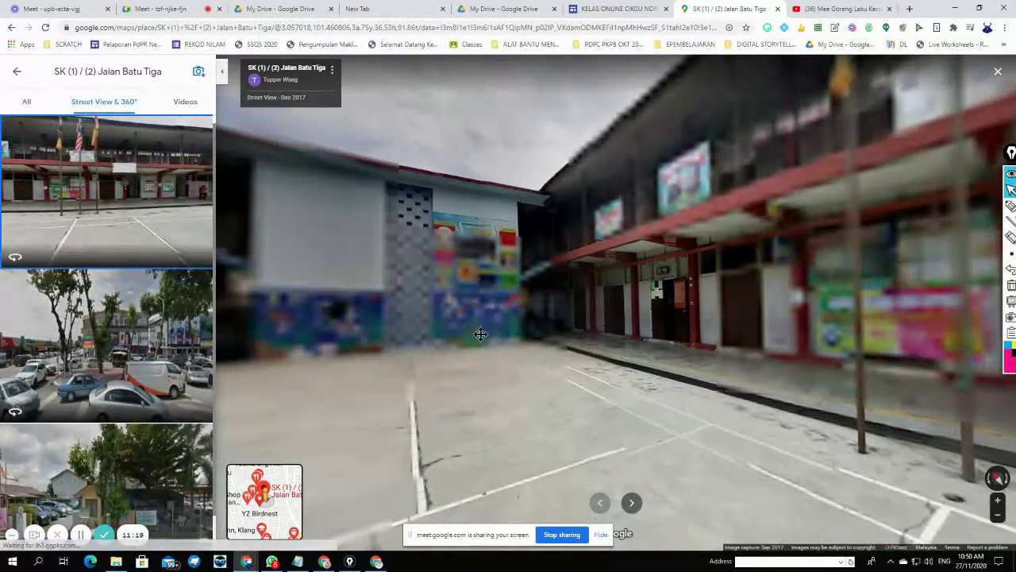
pyautogui.moveTo(478, 336); pyautogui.dragTo(833, 328)
pyautogui.moveTo(447, 335); pyautogui.dragTo(807, 323)
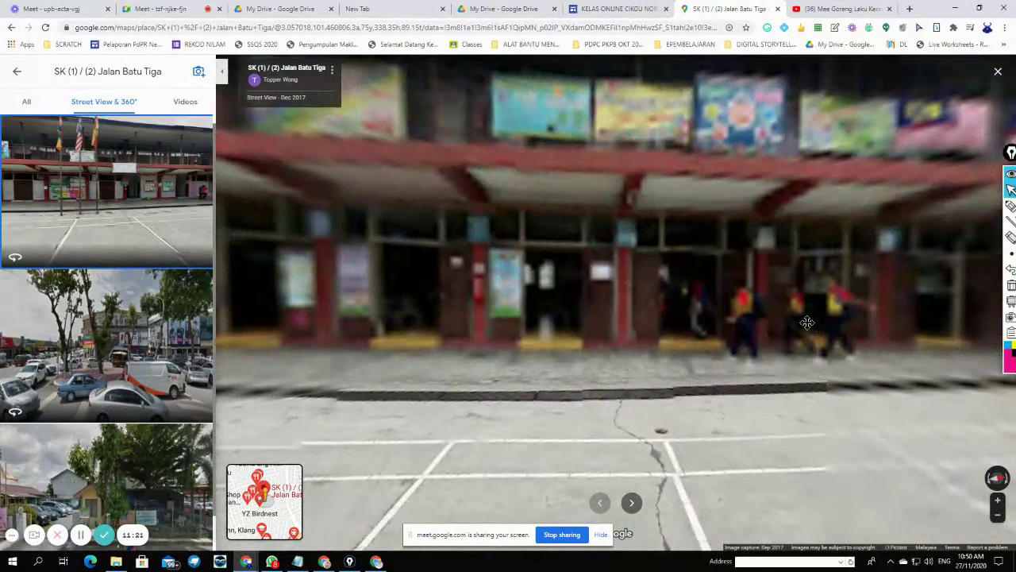
pyautogui.moveTo(601, 401); pyautogui.dragTo(718, 354)
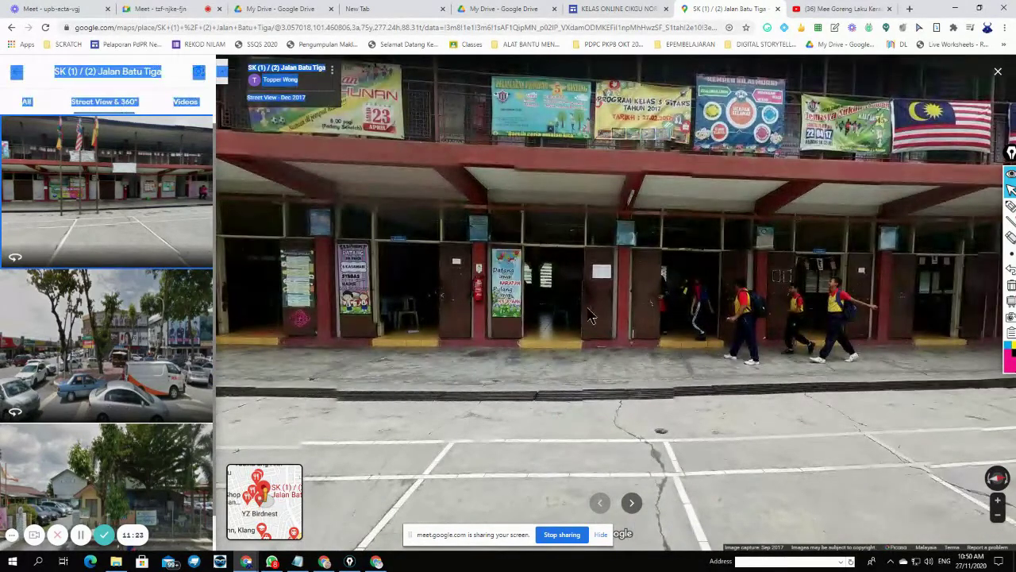
pyautogui.moveTo(786, 339); pyautogui.dragTo(621, 347)
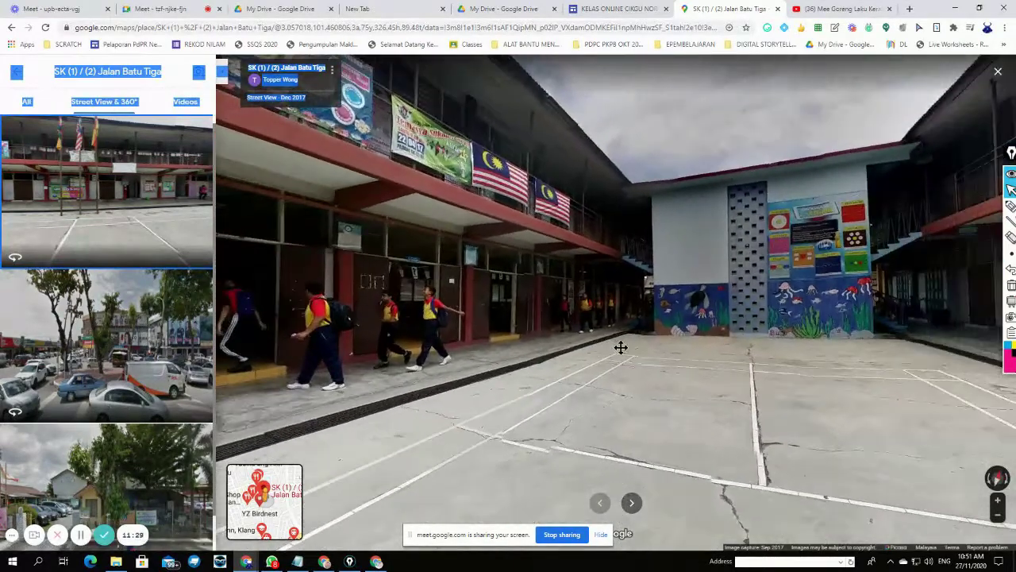
pyautogui.scroll(5, 621, 347)
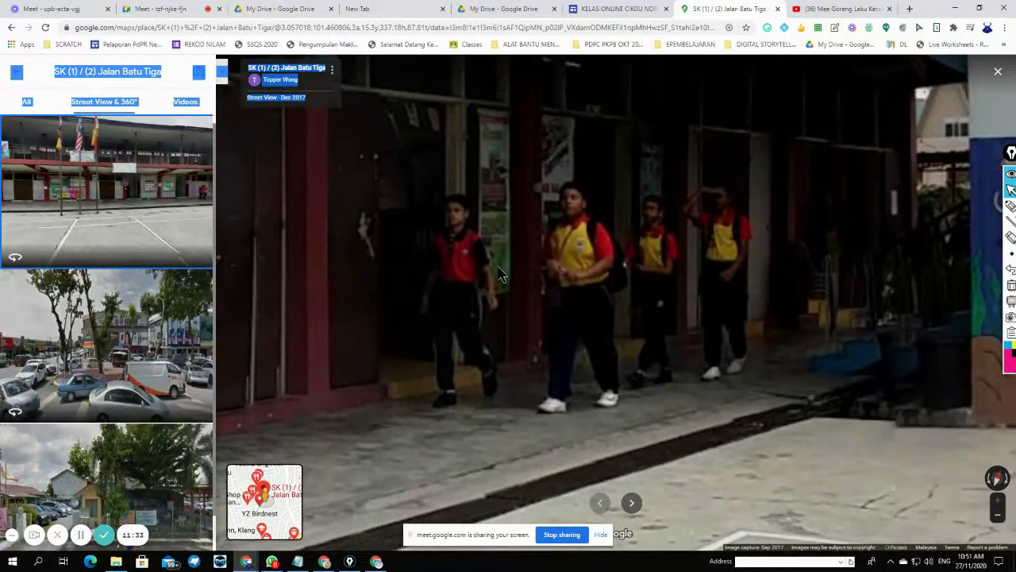
# - Rotate past the walking students to centre the view on the pink and purple mural wall
pyautogui.press('Left')
pyautogui.press('Left')
pyautogui.press('Left')
pyautogui.press('Left')
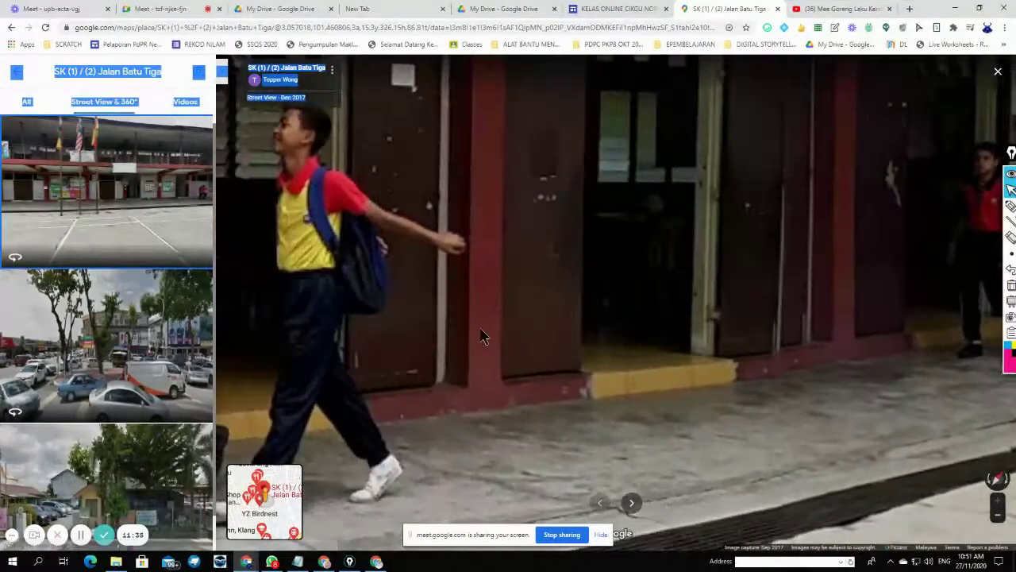
pyautogui.press('Left')
pyautogui.press('Left')
pyautogui.press('Left')
pyautogui.press('Left')
pyautogui.press('Left')
pyautogui.press('Left')
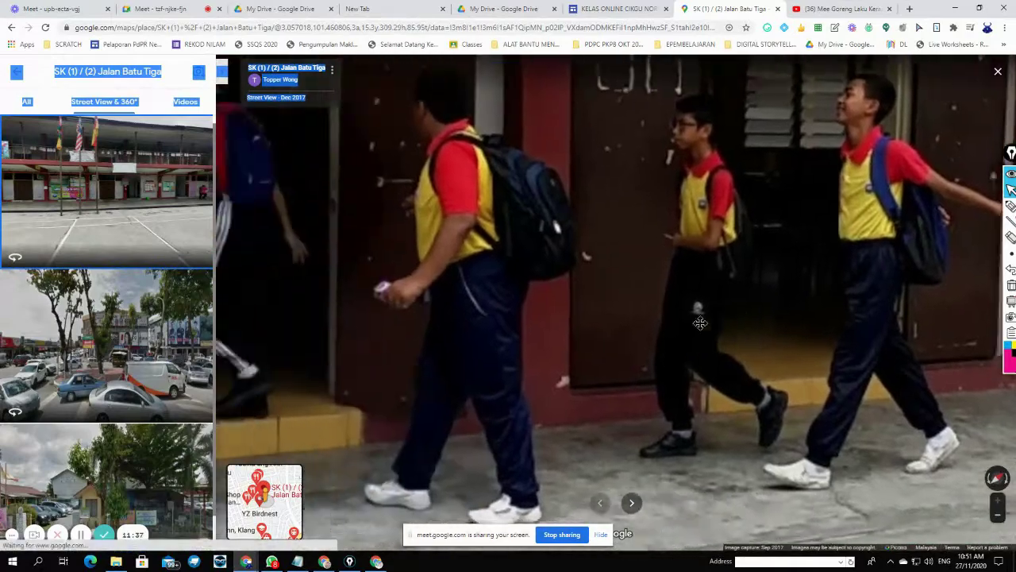
pyautogui.moveTo(700, 323); pyautogui.dragTo(949, 338)
pyautogui.scroll(-5, 643, 353)
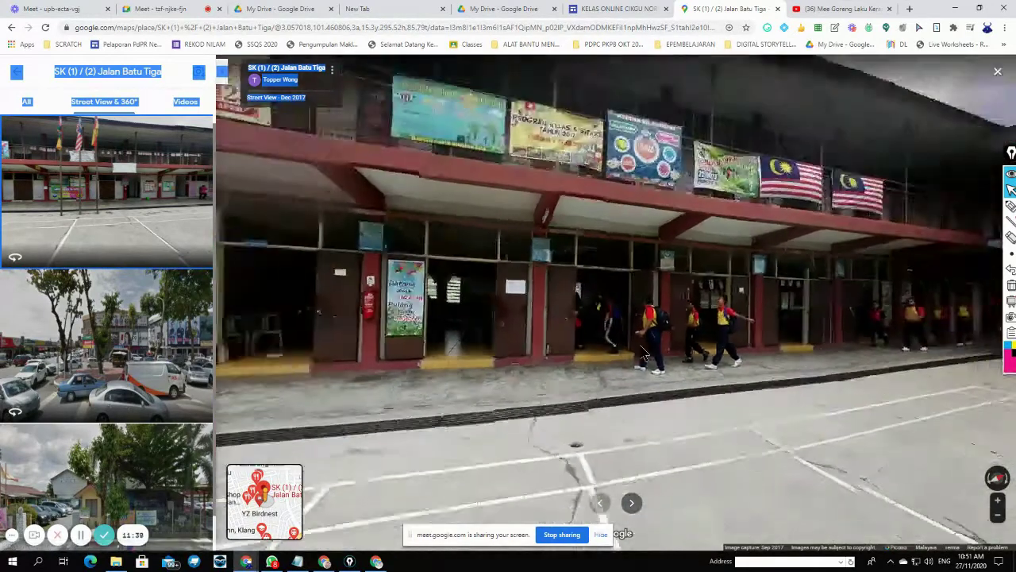
pyautogui.scroll(-2, 644, 354)
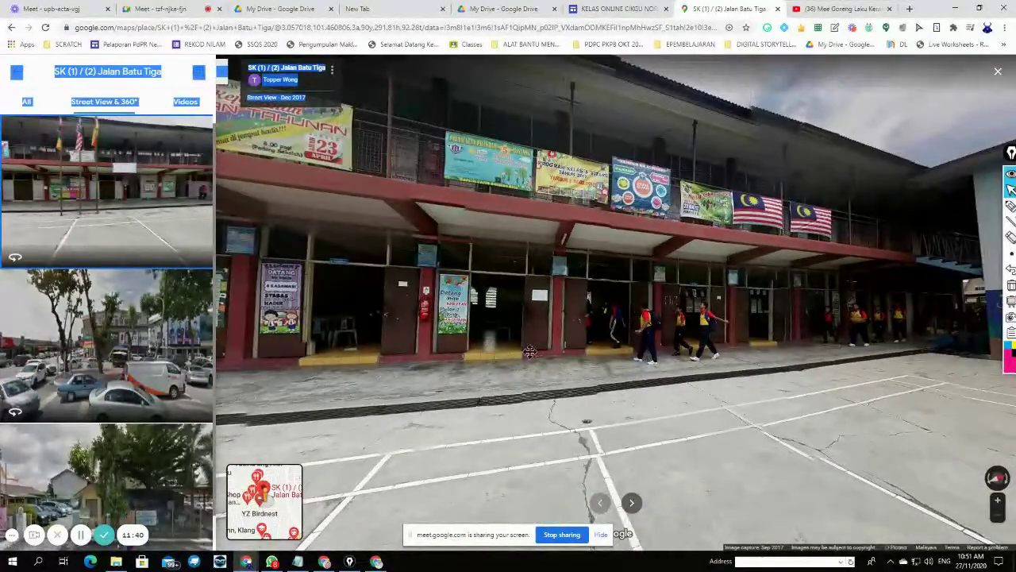
pyautogui.moveTo(529, 352); pyautogui.dragTo(722, 358)
pyautogui.moveTo(463, 366); pyautogui.dragTo(653, 354)
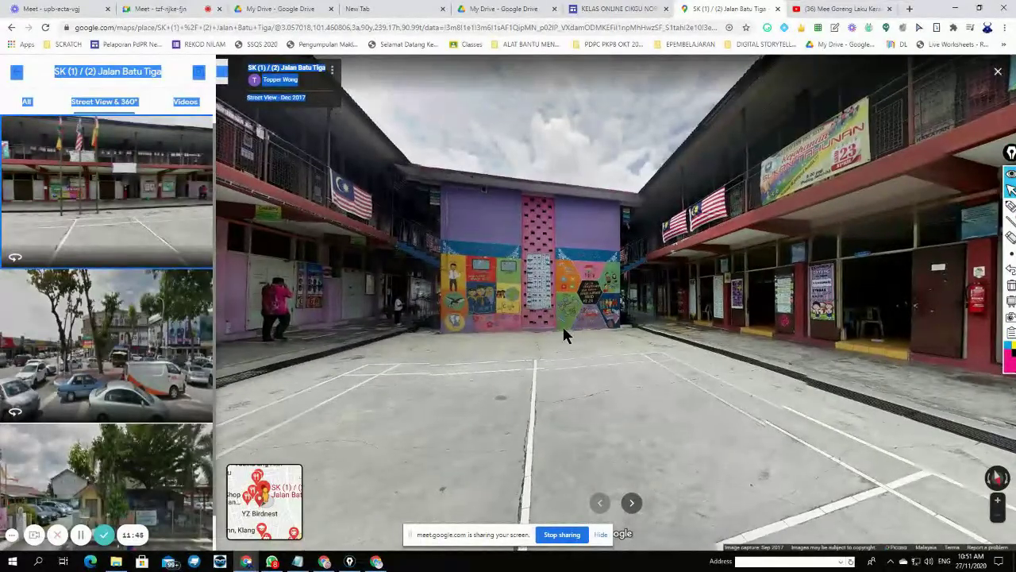
pyautogui.scroll(2, 563, 333)
# - Circle round to move up to the mural wall, then switch to the parked-cars street scene
pyautogui.moveTo(553, 341); pyautogui.dragTo(457, 347)
pyautogui.press('Left')
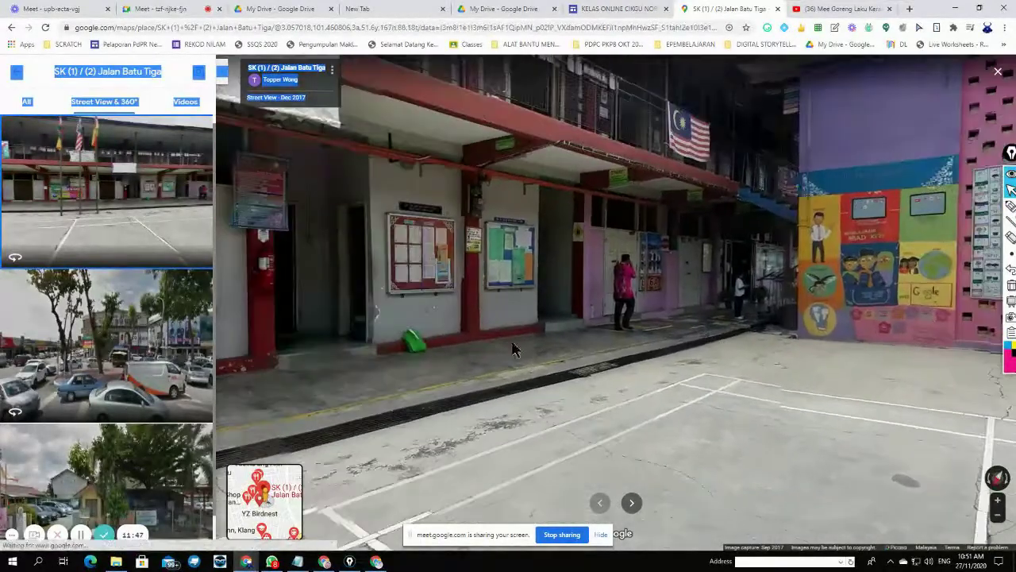
pyautogui.press('Left')
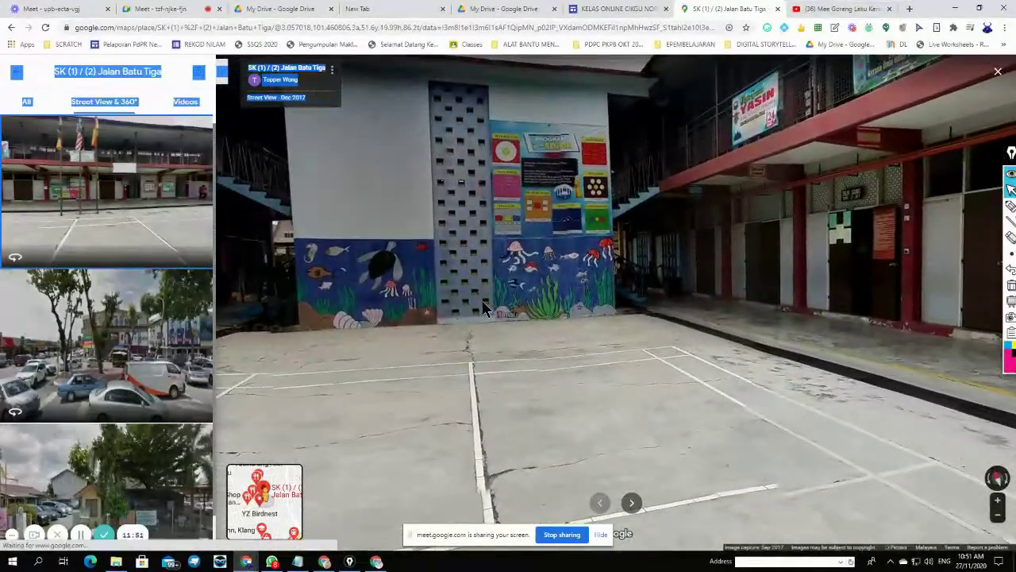
pyautogui.click(520, 311)
pyautogui.scroll(-3, 530, 341)
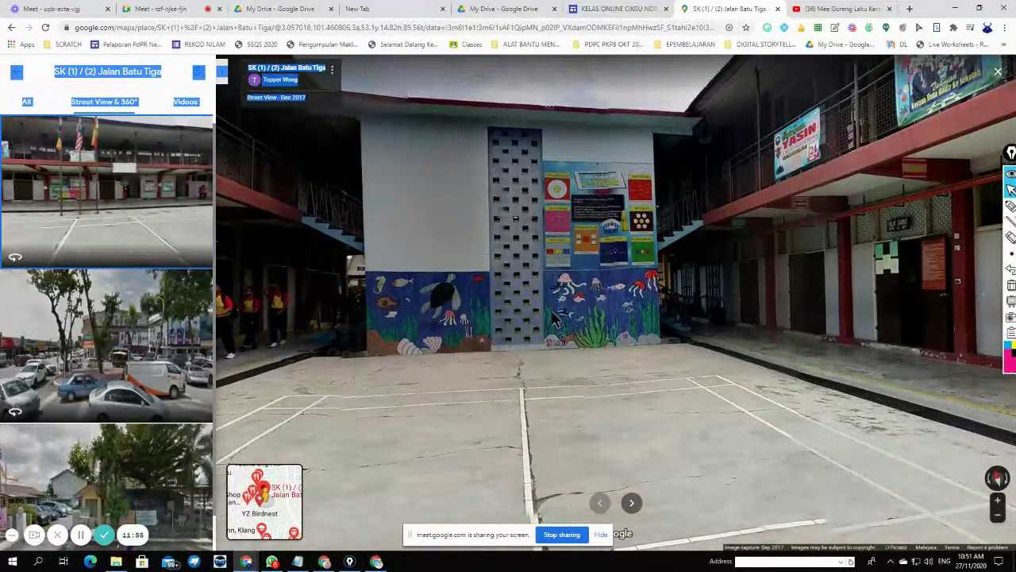
pyautogui.scroll(2, 554, 318)
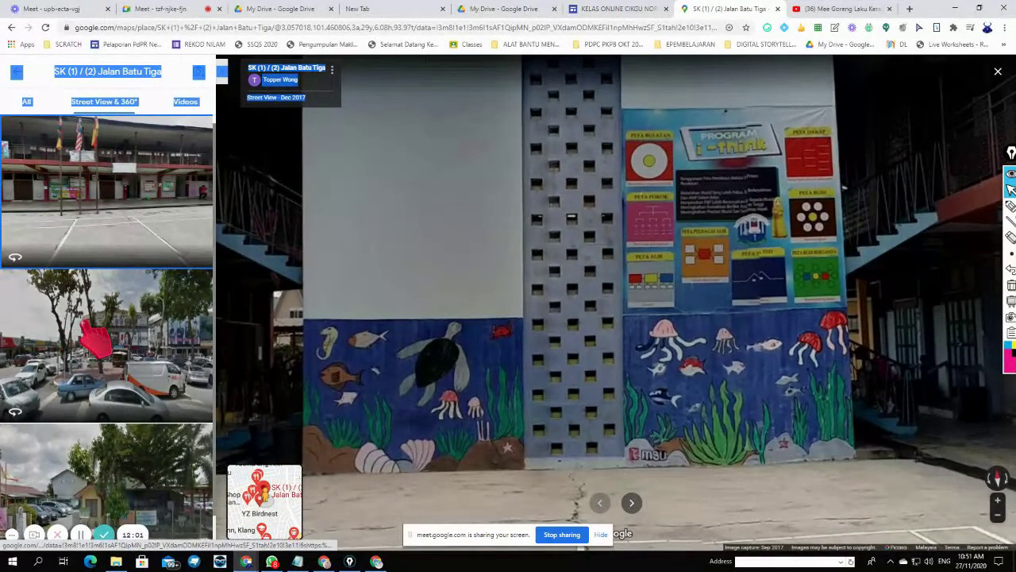
pyautogui.click(167, 341)
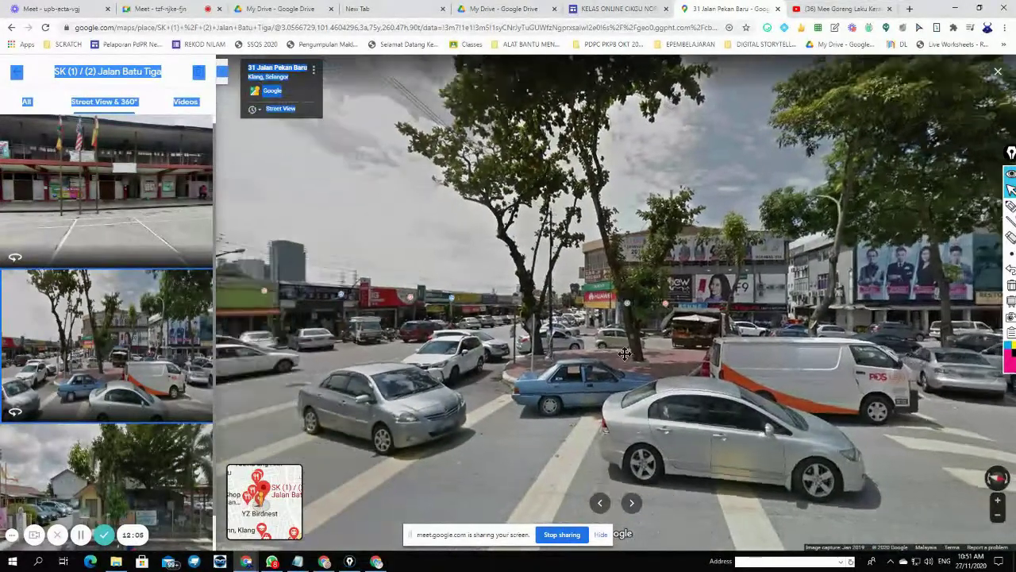
# - Travel along Jalan Pekan Baru past the JOM KE SEKOLAH banner to the school fence
pyautogui.moveTo(624, 354); pyautogui.dragTo(694, 374)
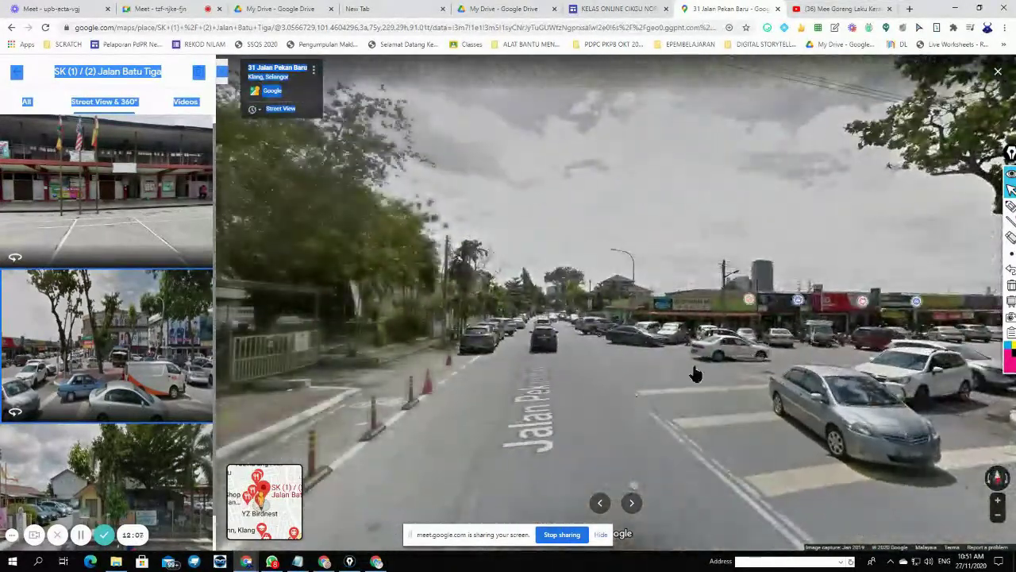
pyautogui.moveTo(553, 358); pyautogui.dragTo(810, 316)
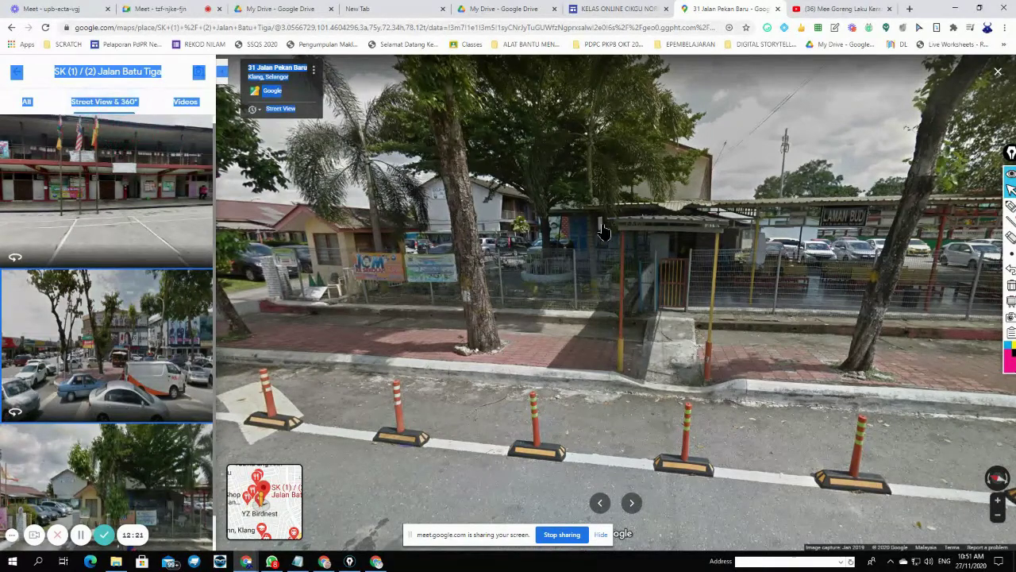
pyautogui.moveTo(238, 262); pyautogui.dragTo(571, 254)
pyautogui.click(767, 318)
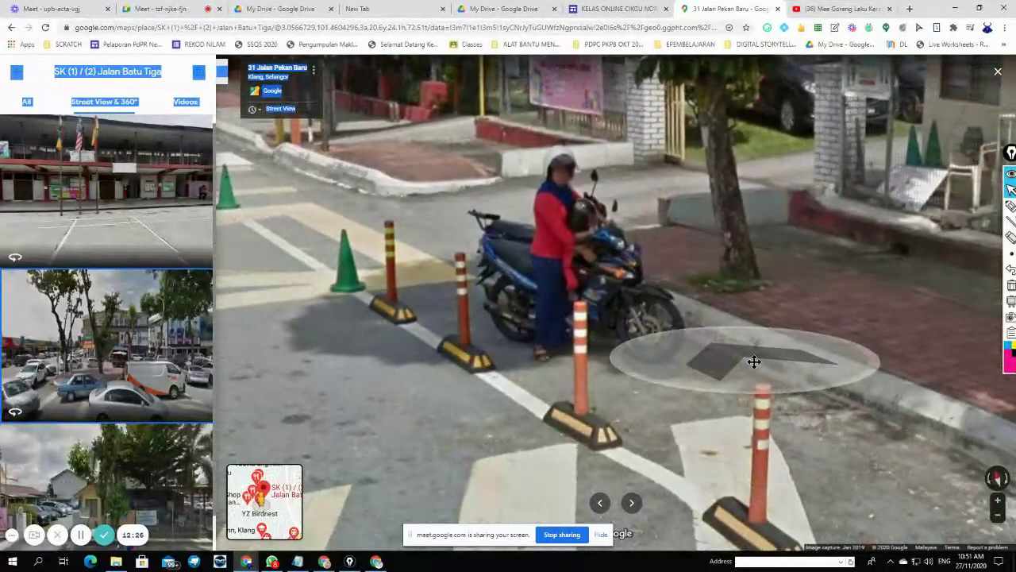
pyautogui.moveTo(753, 358); pyautogui.dragTo(850, 423)
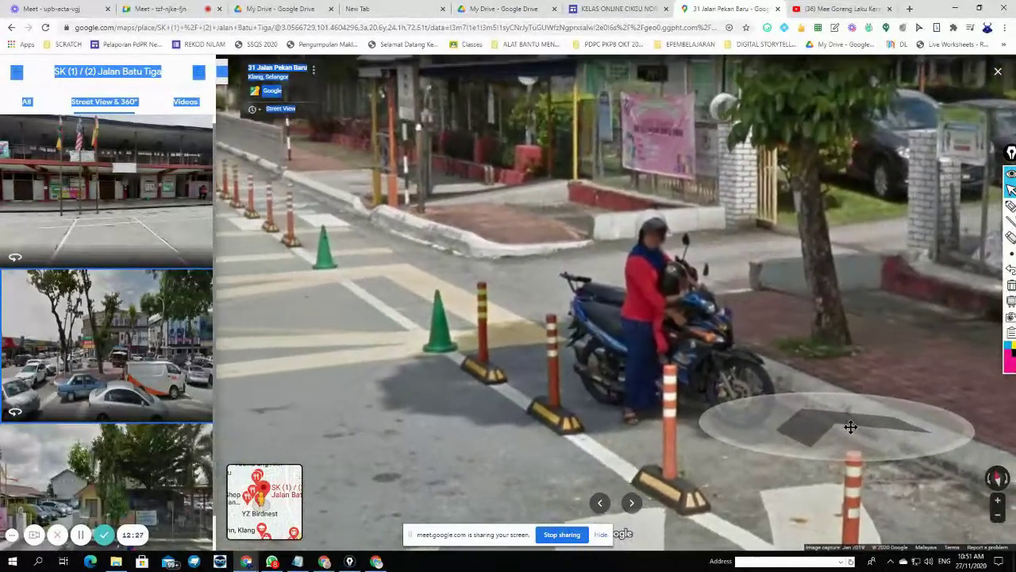
pyautogui.moveTo(737, 388); pyautogui.dragTo(448, 399)
pyautogui.click(785, 399)
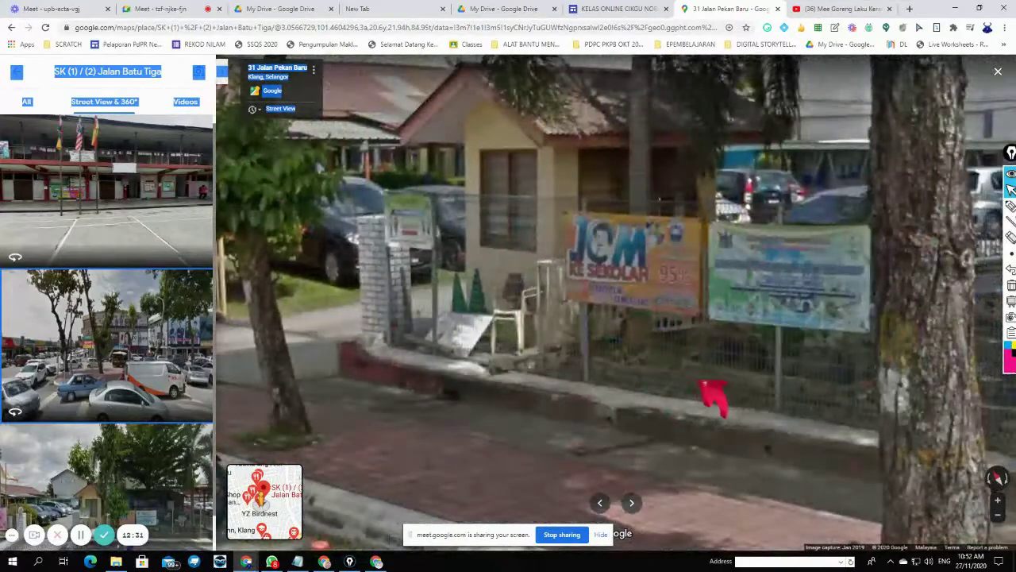
pyautogui.click(707, 374)
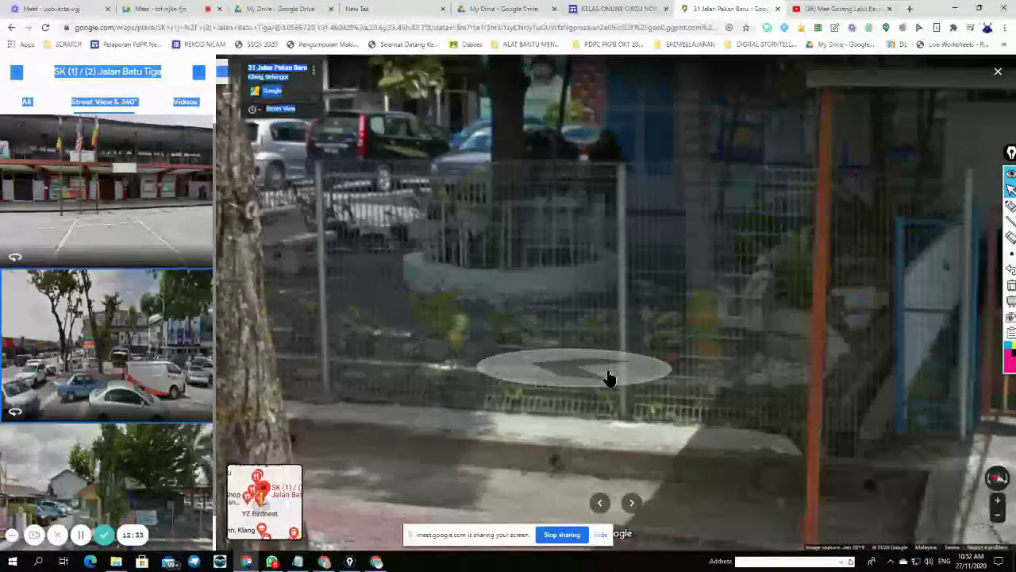
# - Turn along the fence toward the parked cars and yellow B gate, then jump ahead
pyautogui.moveTo(667, 362); pyautogui.dragTo(325, 346)
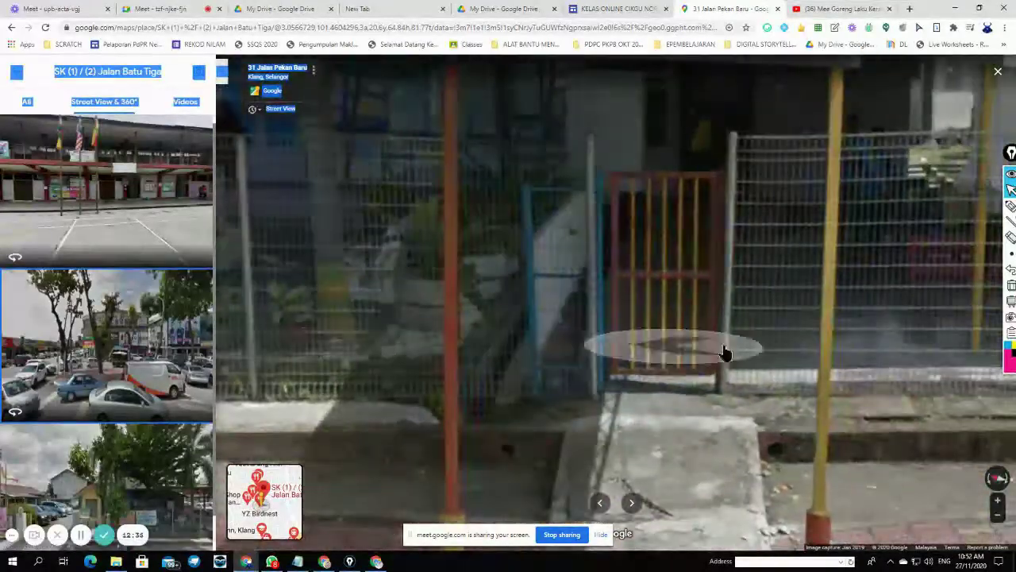
pyautogui.moveTo(725, 354); pyautogui.dragTo(354, 355)
pyautogui.moveTo(706, 374); pyautogui.dragTo(448, 386)
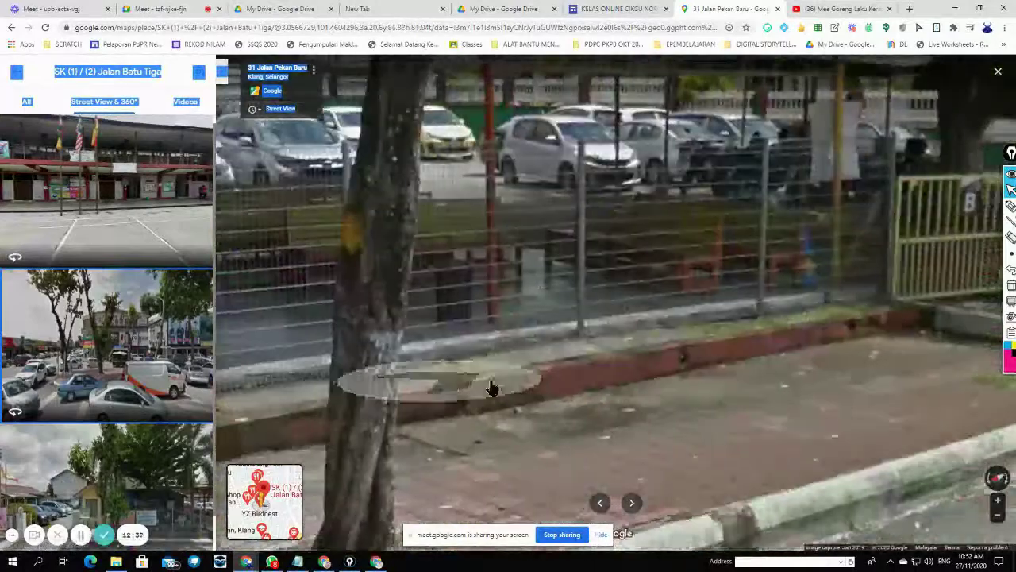
pyautogui.moveTo(762, 369); pyautogui.dragTo(521, 372)
pyautogui.click(708, 289)
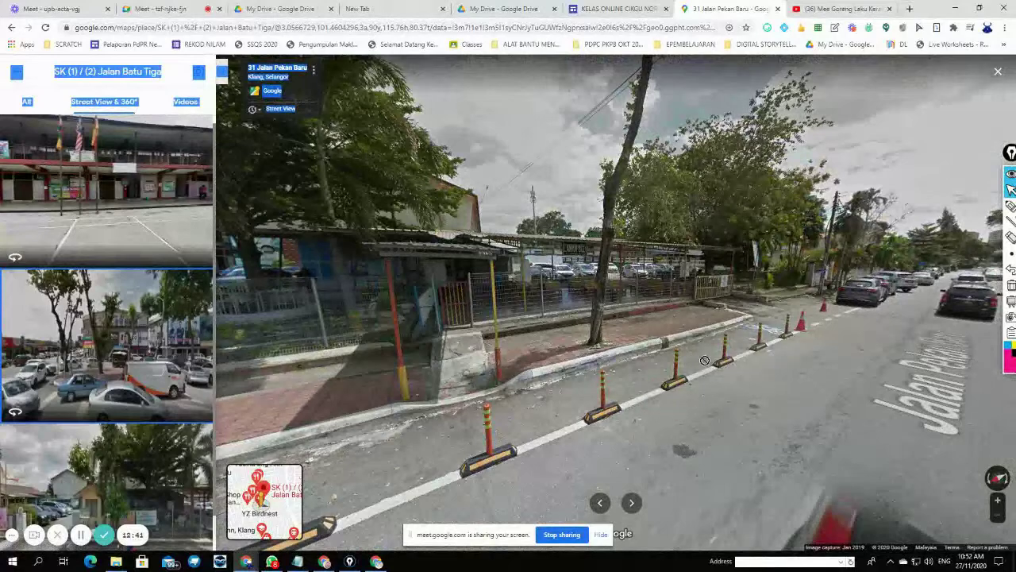
# - Continue down the road to view the crosswalk and school compound, then go back
pyautogui.moveTo(409, 332); pyautogui.dragTo(742, 298)
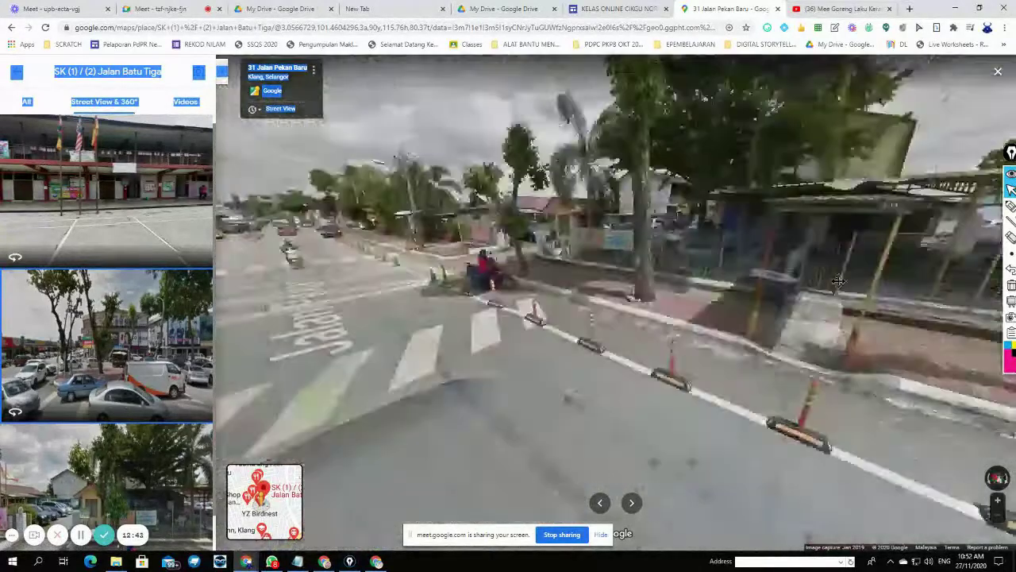
pyautogui.click(562, 308)
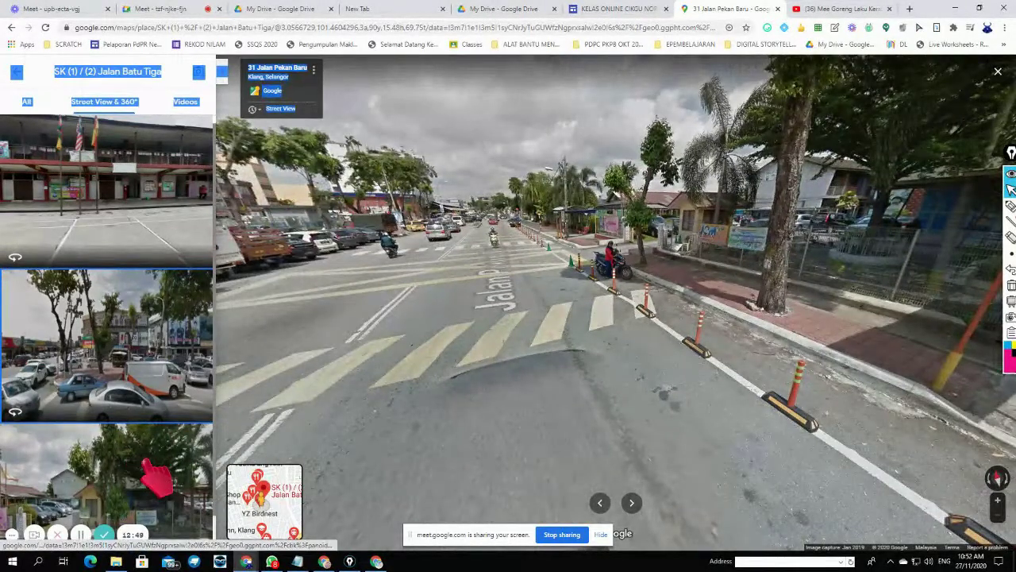
pyautogui.click(489, 380)
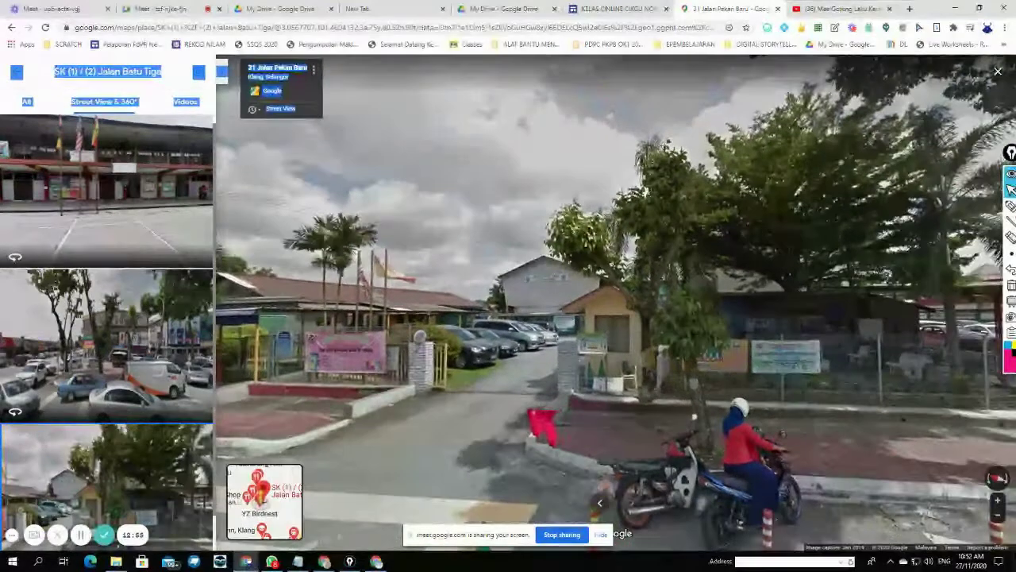
pyautogui.moveTo(546, 419); pyautogui.dragTo(886, 404)
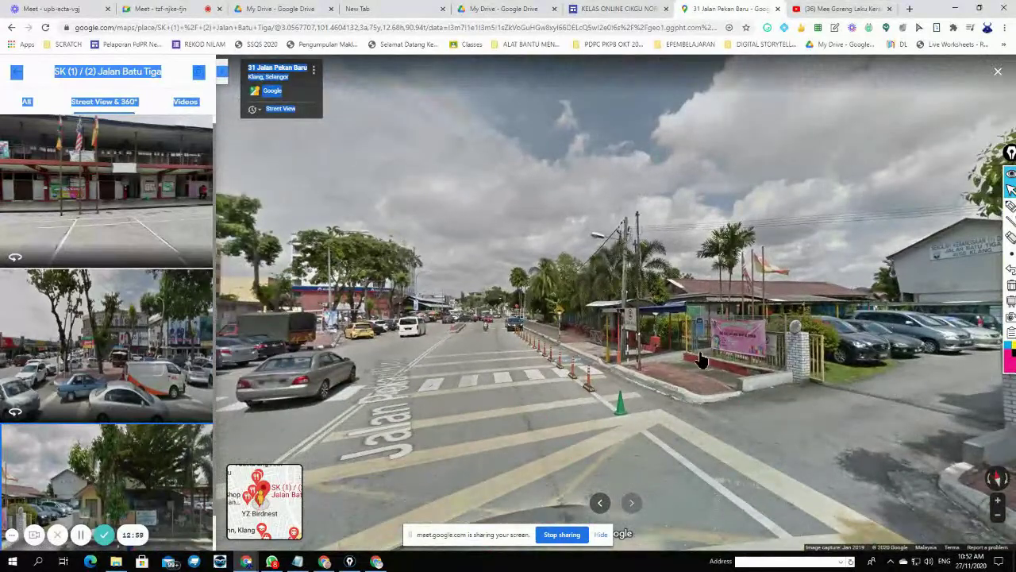
pyautogui.scroll(-1, 183, 373)
pyautogui.scroll(1, 183, 381)
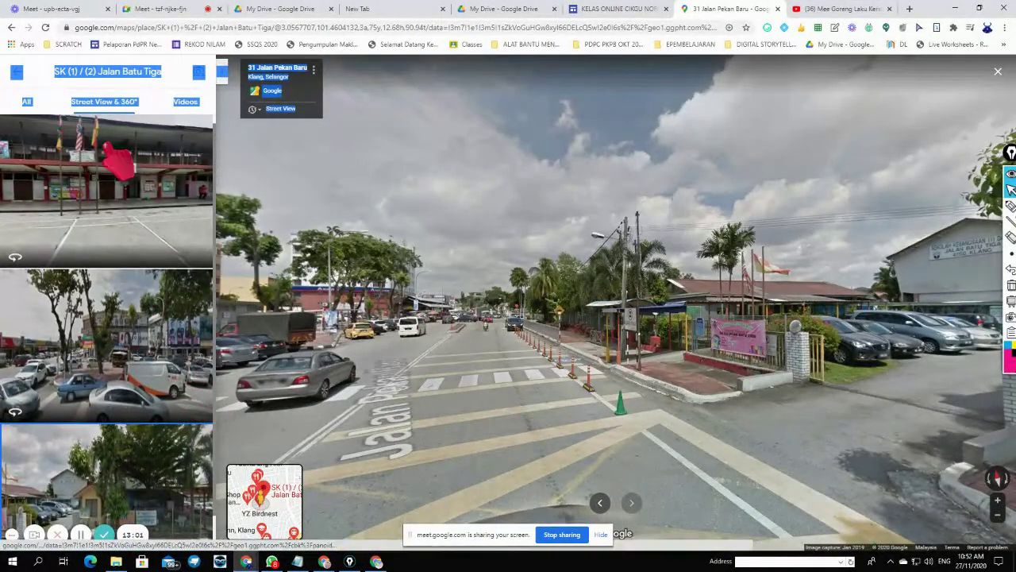
pyautogui.click(9, 29)
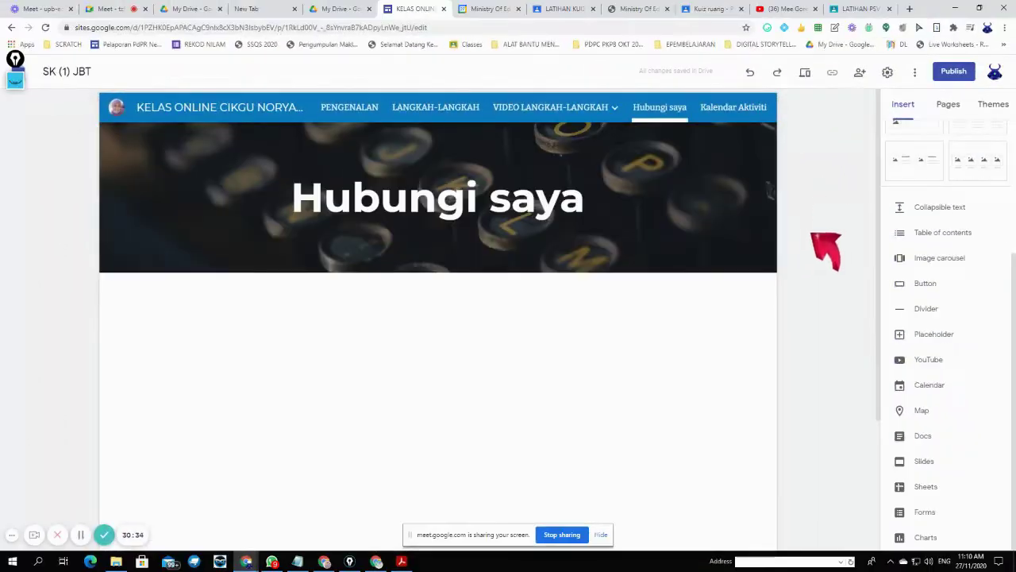
# - Switch the side panel to Pages and back to Insert
pyautogui.scroll(-3, 704, 301)
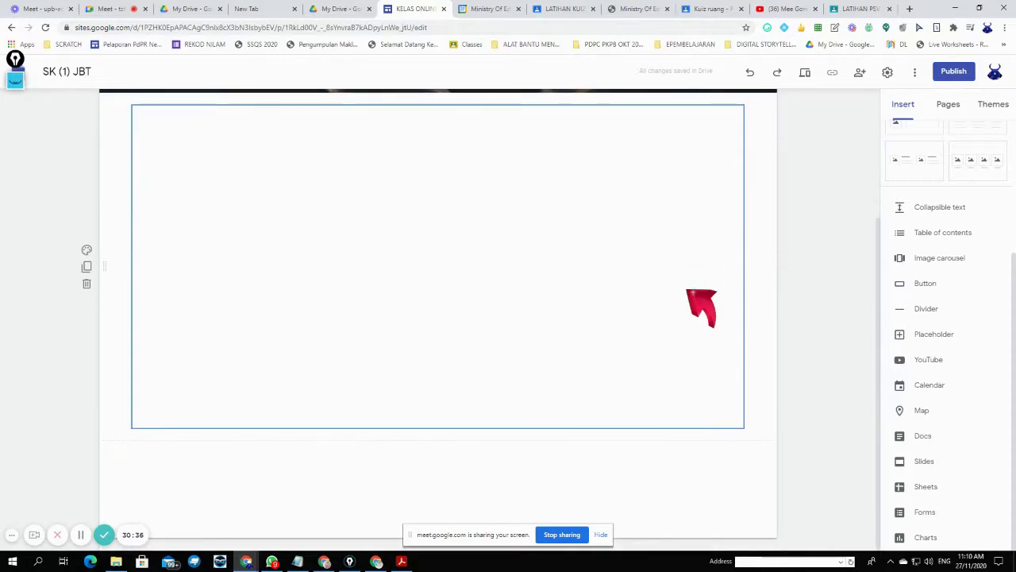
pyautogui.scroll(3, 703, 302)
pyautogui.click(948, 104)
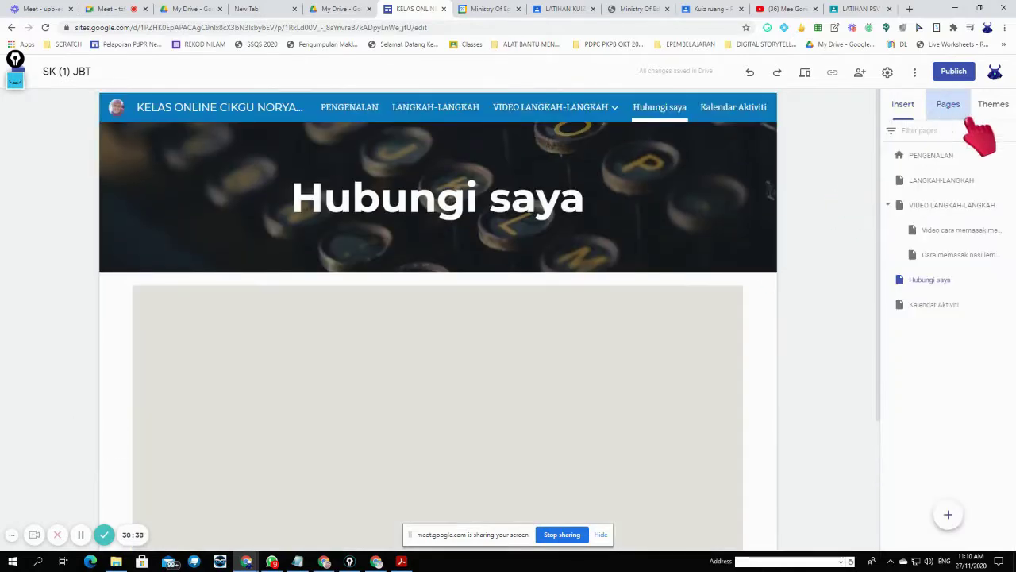
pyautogui.click(902, 104)
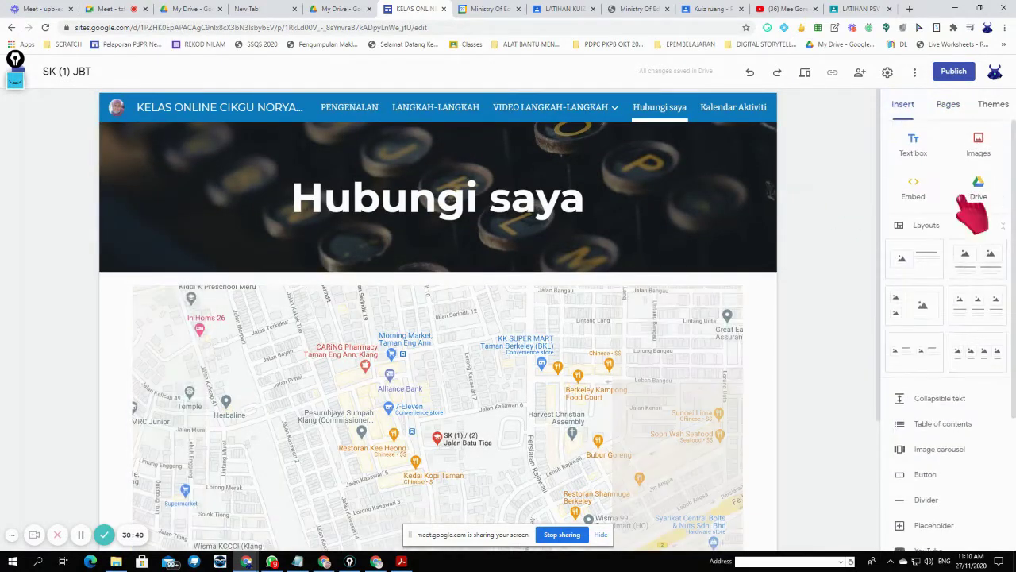
# - Add a text box below the map with the contact phone number and an 'emel' line
pyautogui.doubleClick(715, 277)
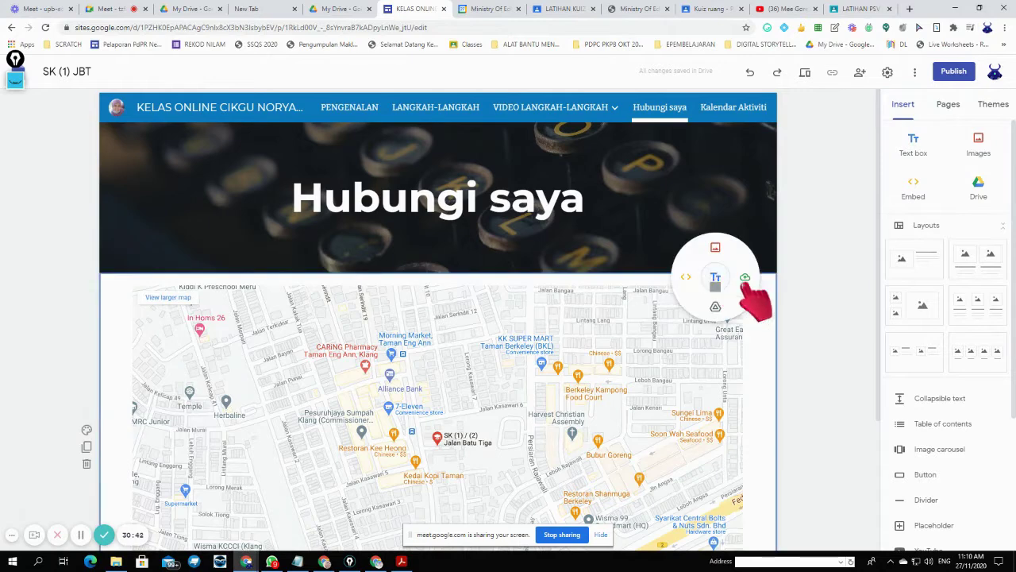
pyautogui.click(716, 277)
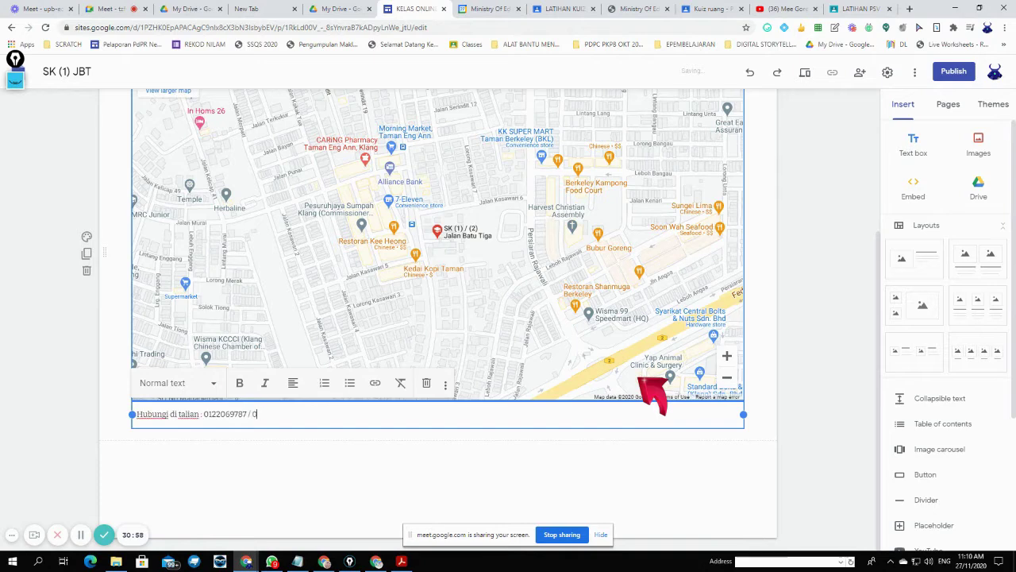
pyautogui.press('Return')
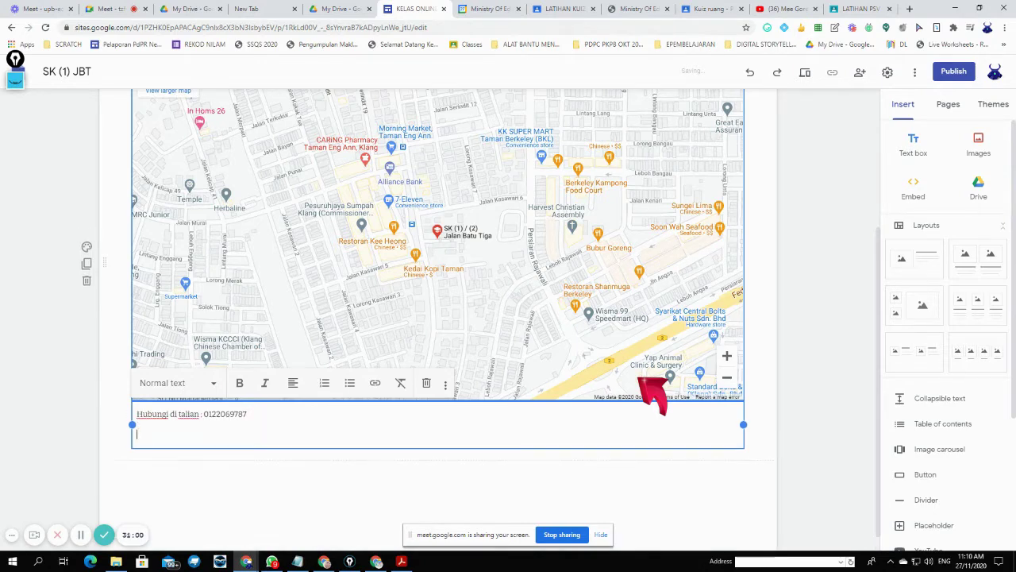
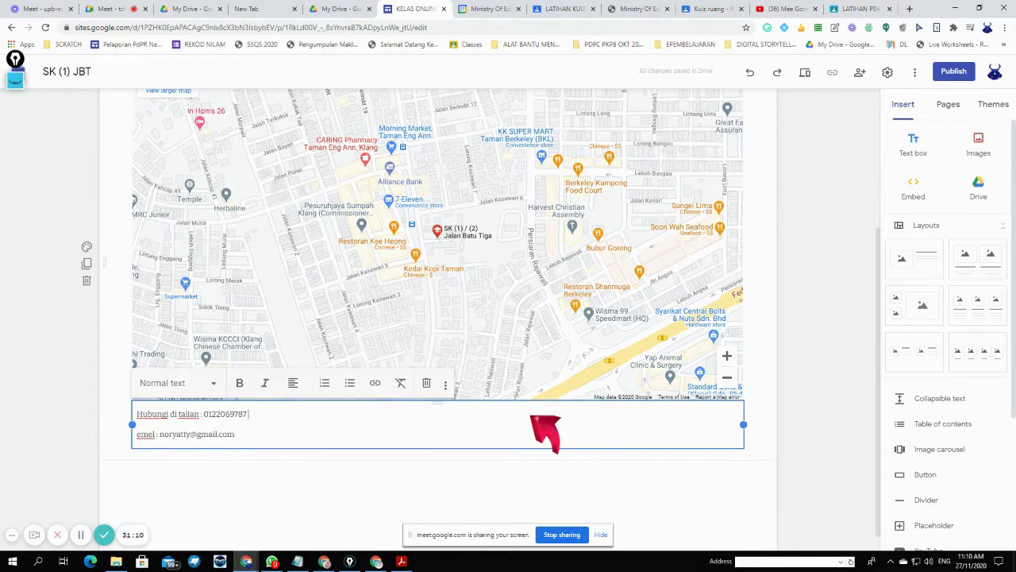
pyautogui.click(364, 471)
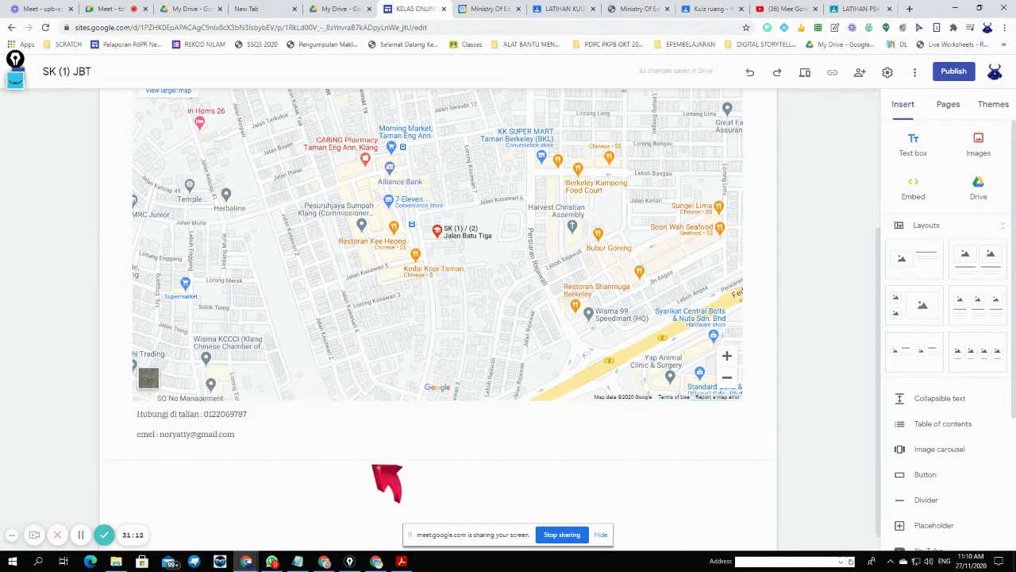
pyautogui.scroll(1, 658, 426)
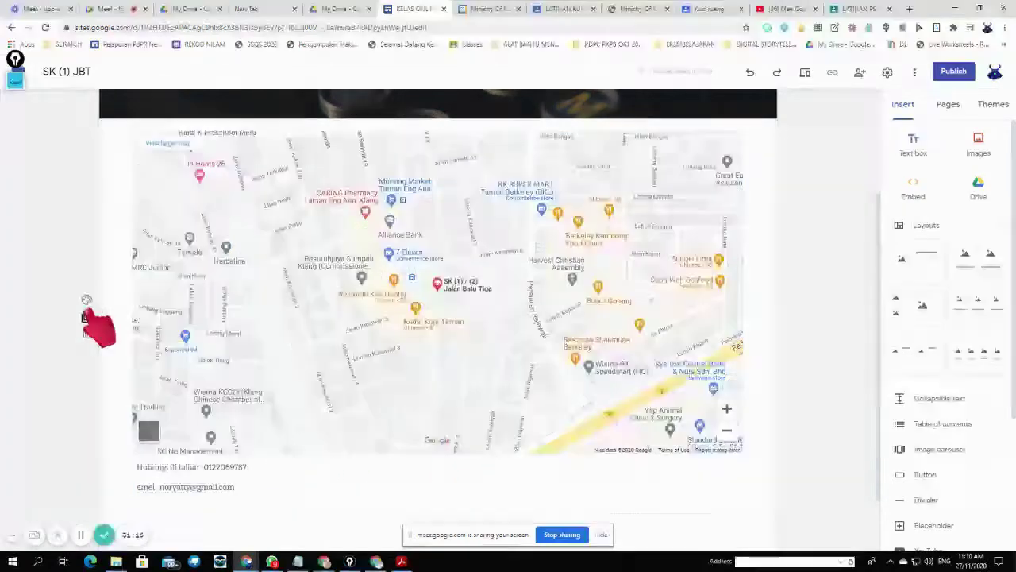
# - Give the map-and-contact section the dark Emphasis 2 background
pyautogui.click(87, 300)
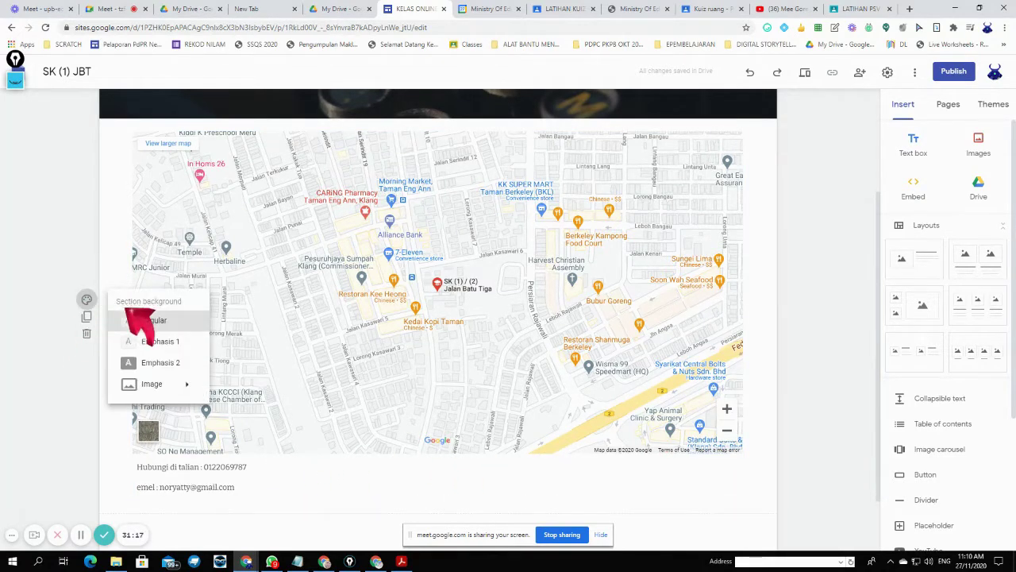
pyautogui.click(173, 362)
pyautogui.scroll(-1, 768, 475)
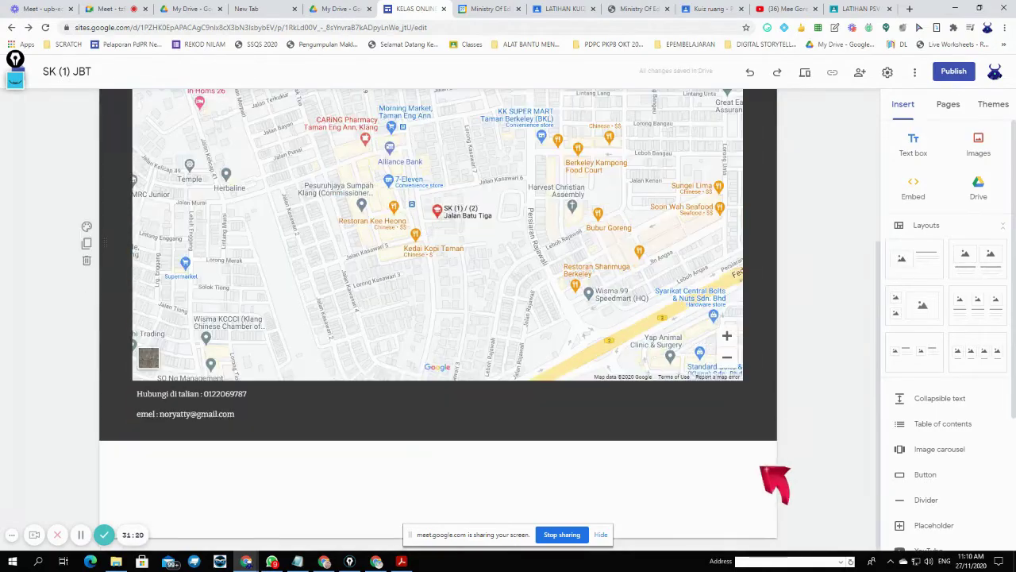
pyautogui.scroll(3, 774, 483)
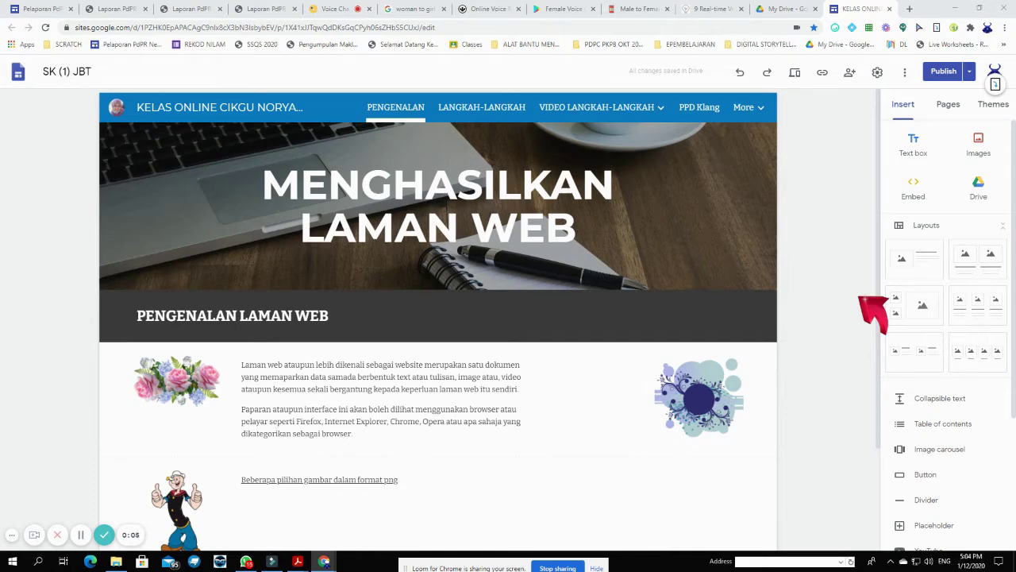
# - Insert a table of contents above the dark PENGENALAN LAMAN WEB header
pyautogui.scroll(-3, 971, 351)
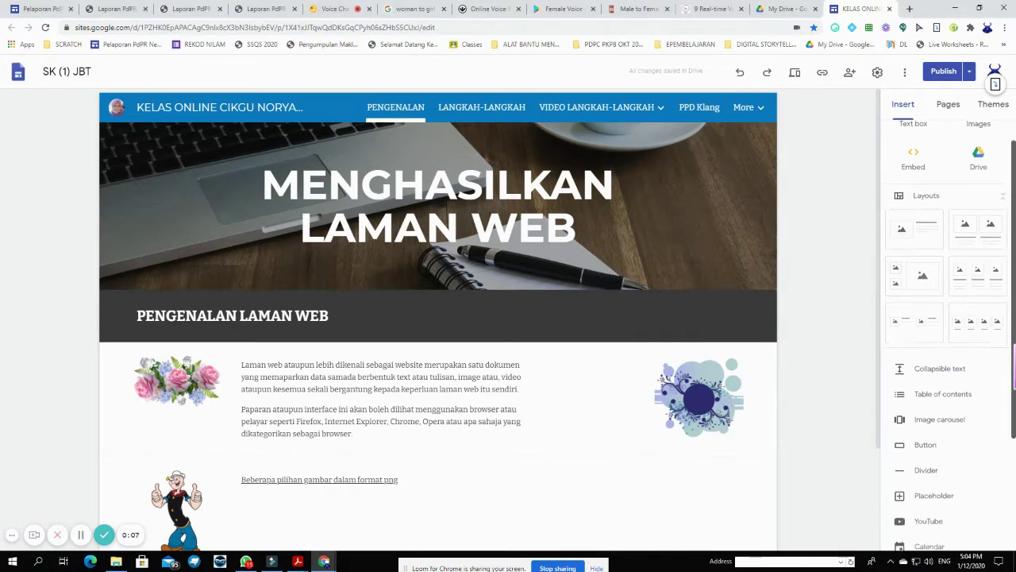
pyautogui.scroll(-1, 989, 336)
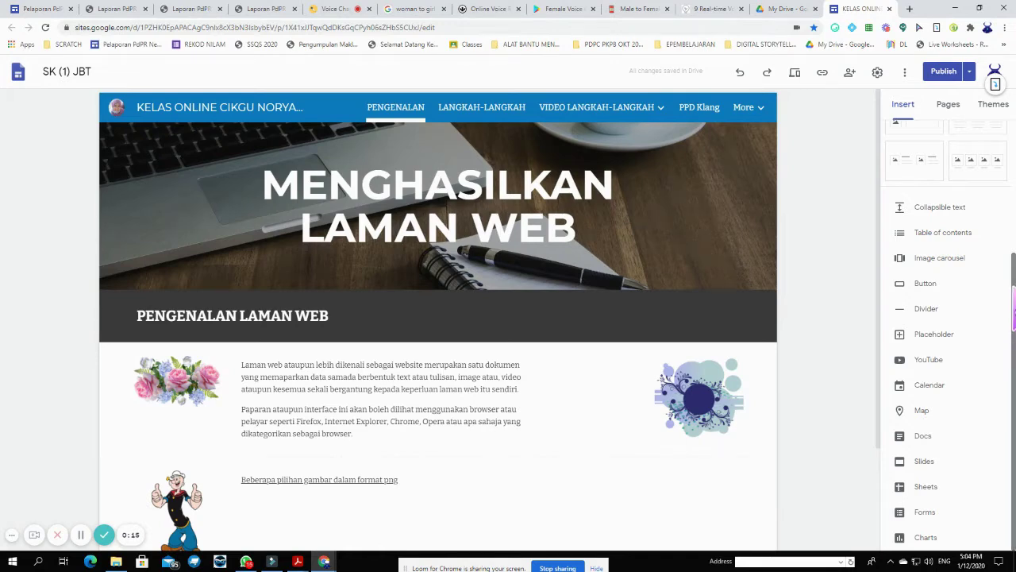
pyautogui.scroll(-2, 729, 325)
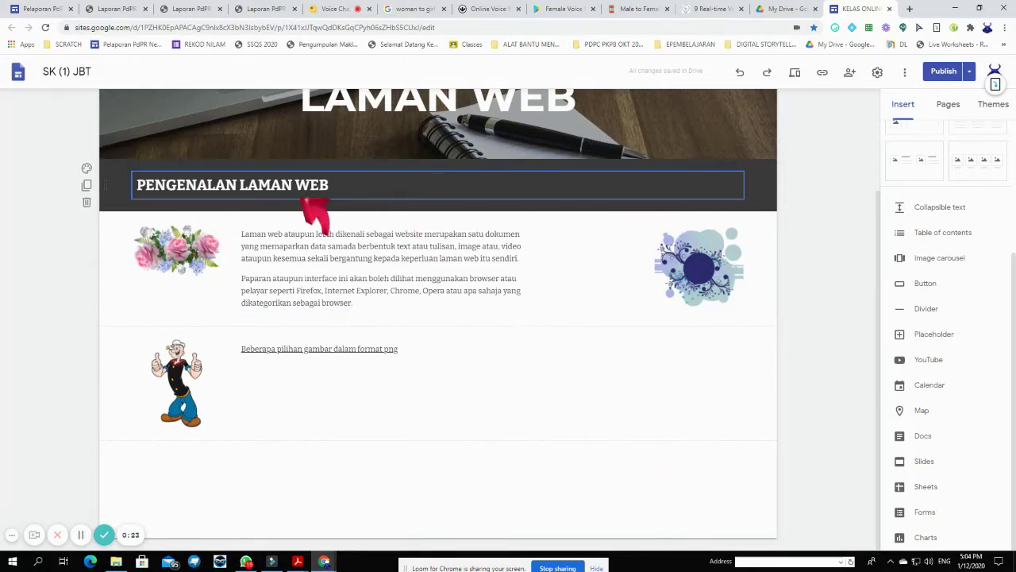
pyautogui.click(945, 233)
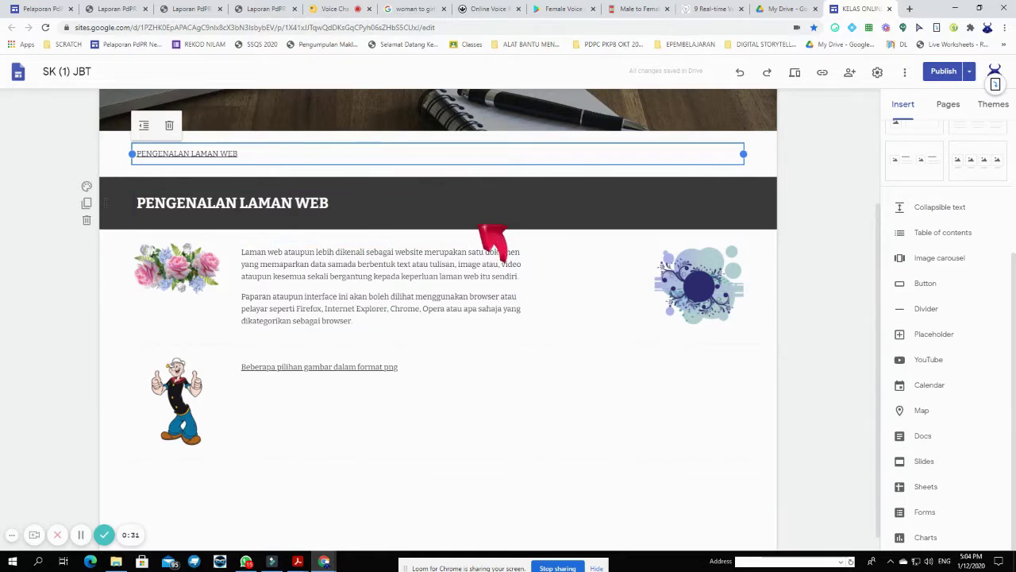
# - Duplicate the dark header section, then undo to remove the extra copy
pyautogui.rightClick(751, 208)
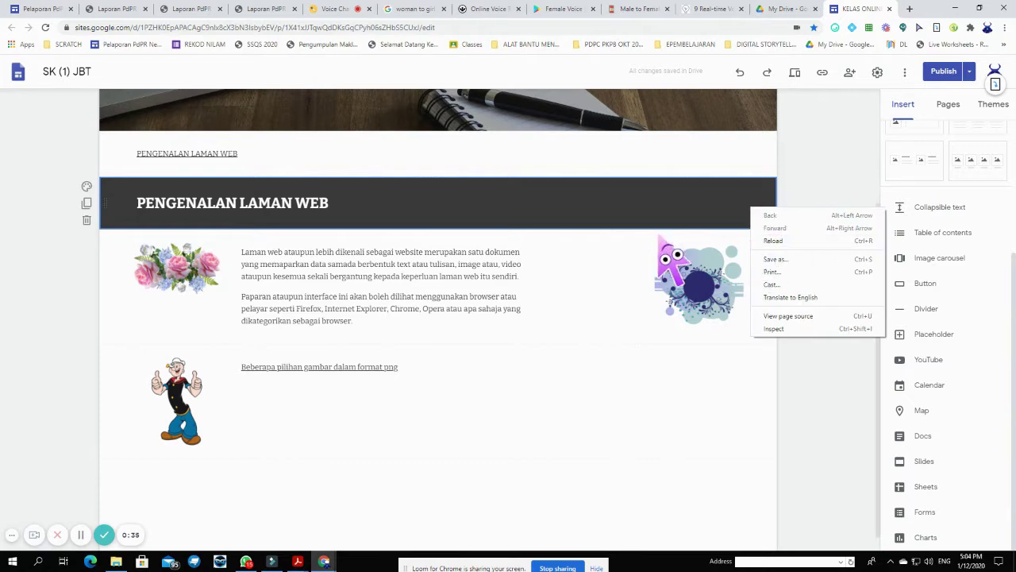
pyautogui.click(87, 203)
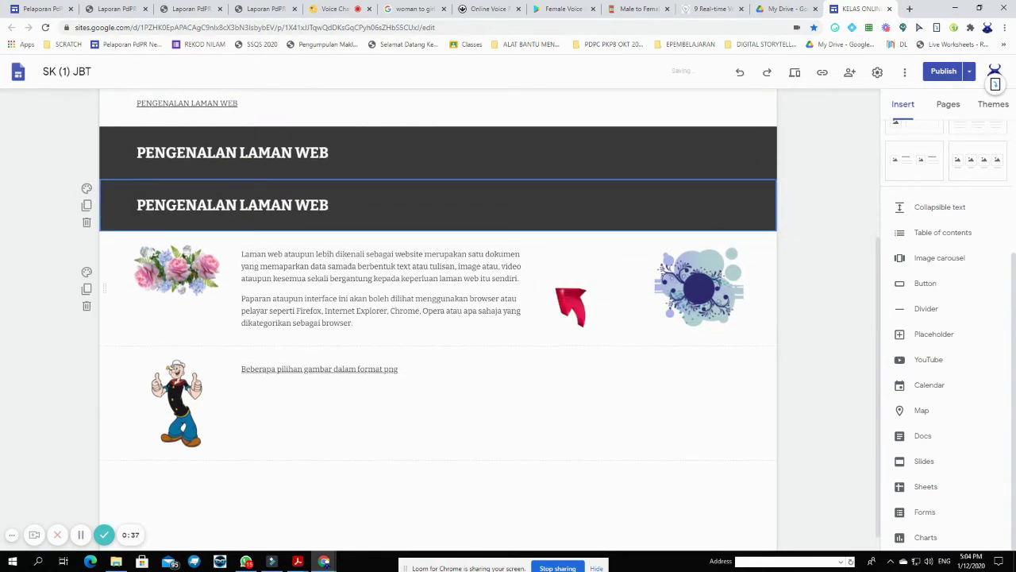
pyautogui.click(326, 208)
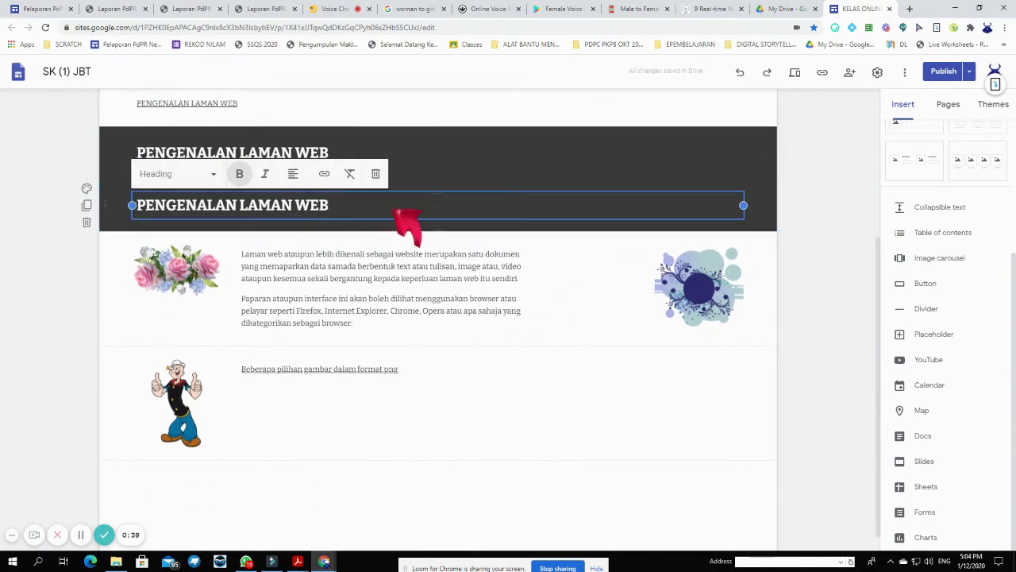
pyautogui.click(521, 244)
pyautogui.click(601, 235)
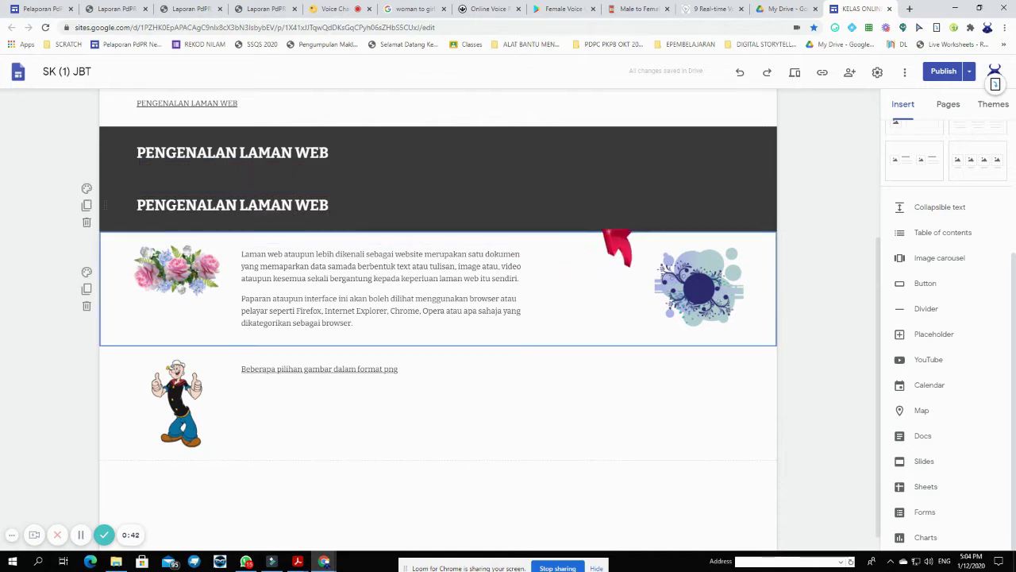
pyautogui.click(606, 213)
pyautogui.click(762, 208)
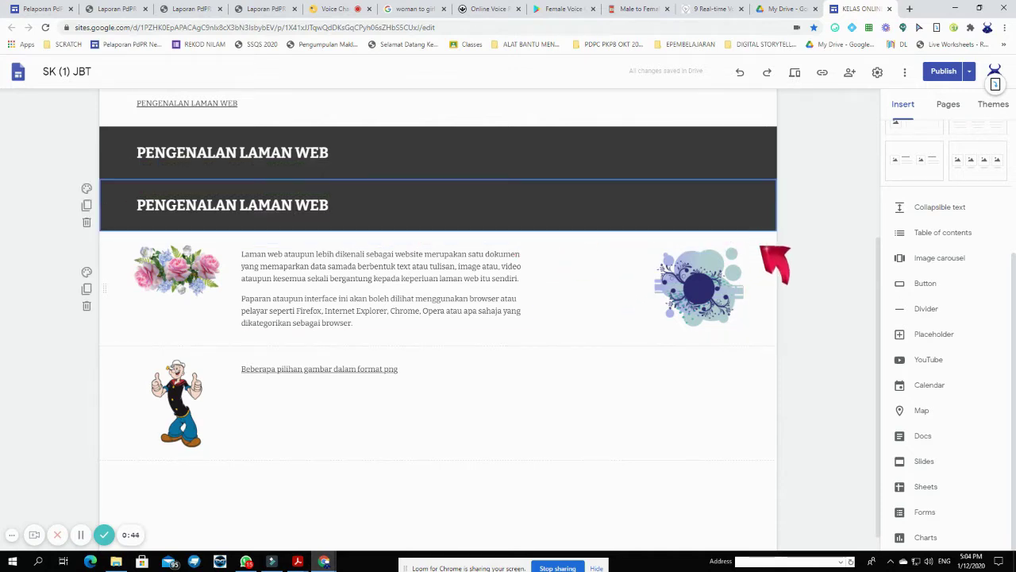
pyautogui.hotkey('ctrl', 'z')
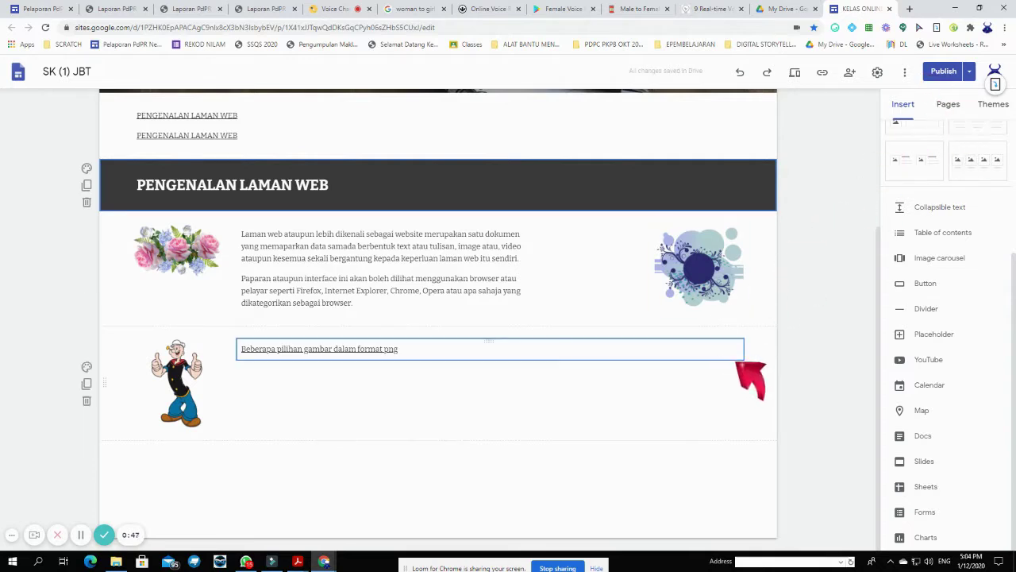
# - Add a new text box below the header and type DEFINASI into it
pyautogui.doubleClick(705, 488)
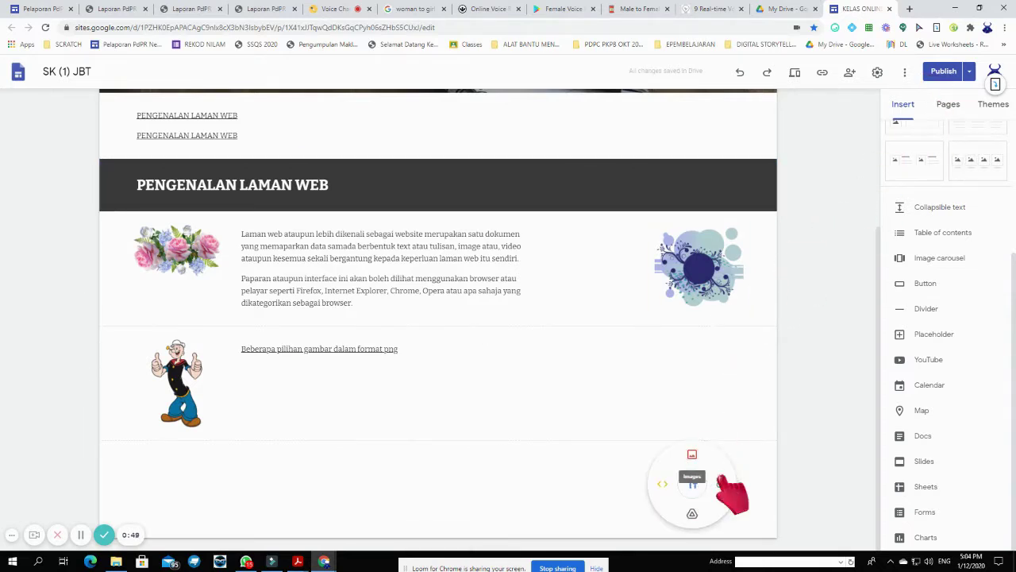
pyautogui.click(694, 480)
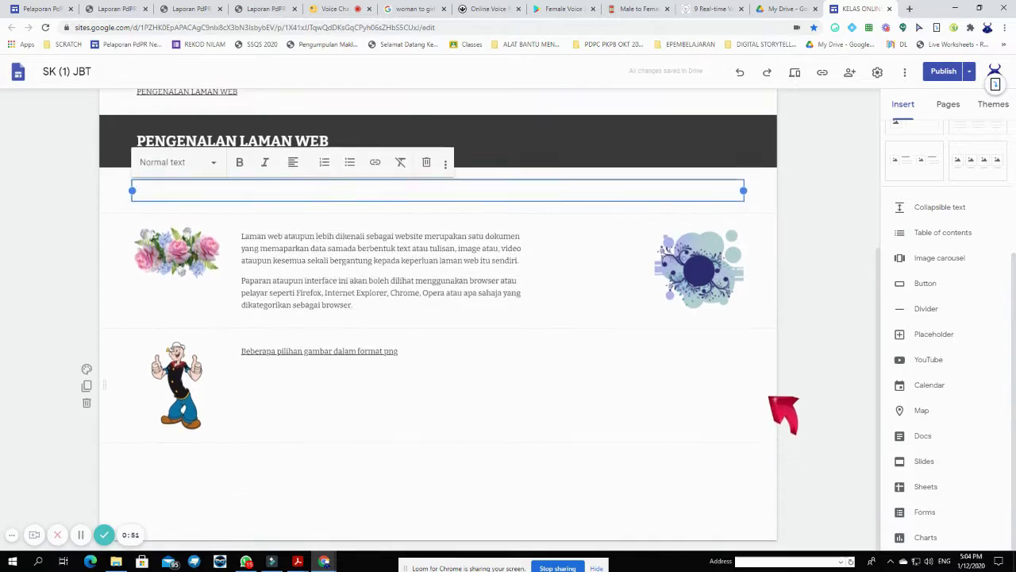
pyautogui.scroll(1, 782, 420)
pyautogui.moveTo(506, 234); pyautogui.dragTo(503, 476)
pyautogui.scroll(-1, 548, 428)
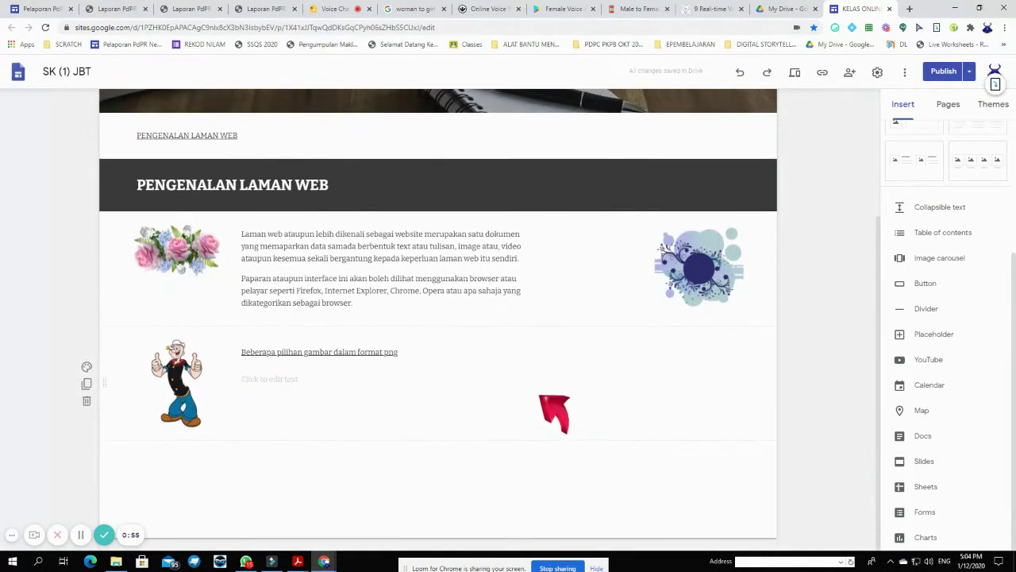
pyautogui.hotkey('ctrl', 'z')
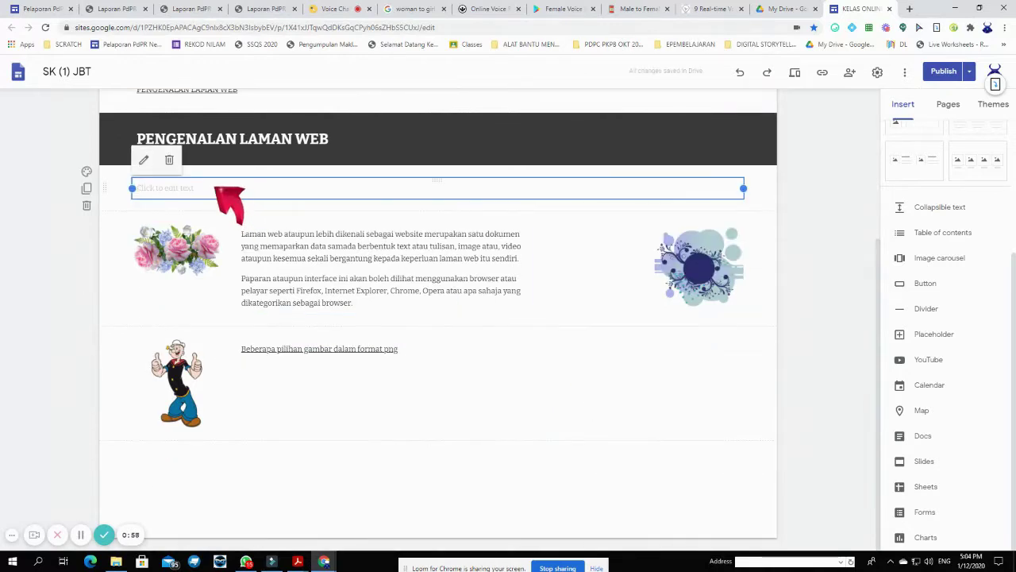
pyautogui.click(230, 193)
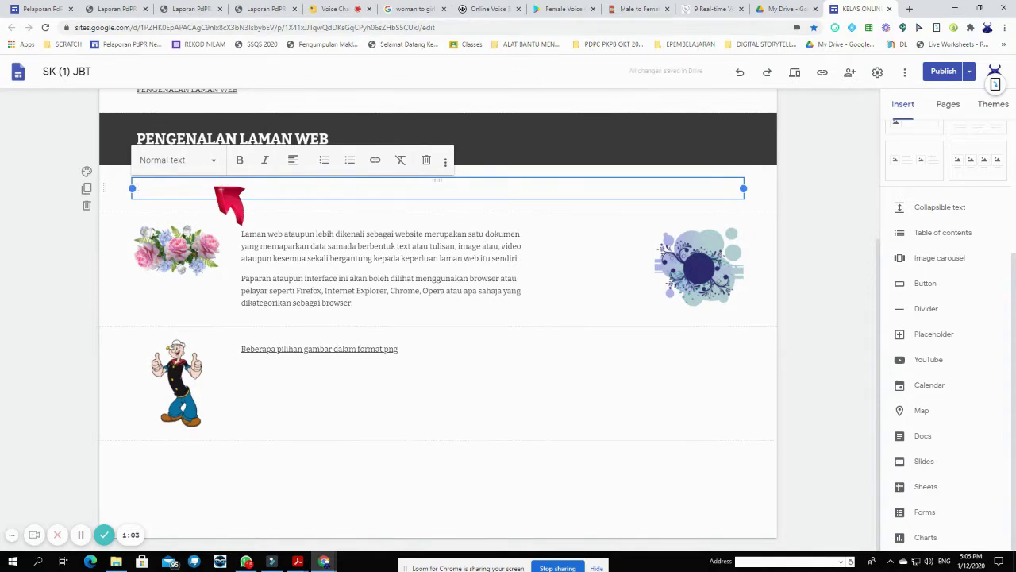
pyautogui.write('DEFINASI LAMAN WEB')
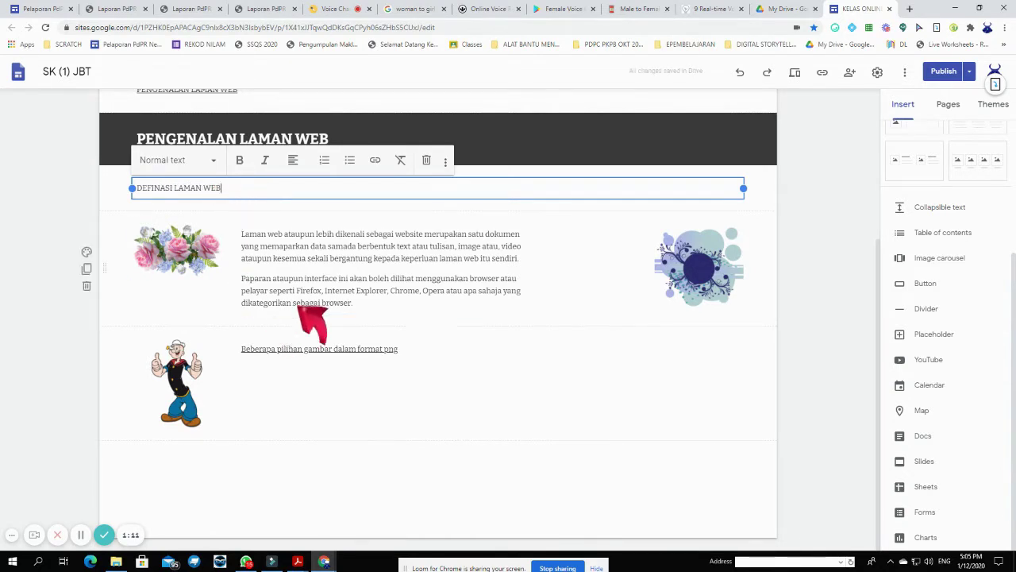
# - Style DEFINASI LAMAN WEB as a Heading on an Emphasis 1 grey background
pyautogui.doubleClick(212, 188)
pyautogui.click(211, 160)
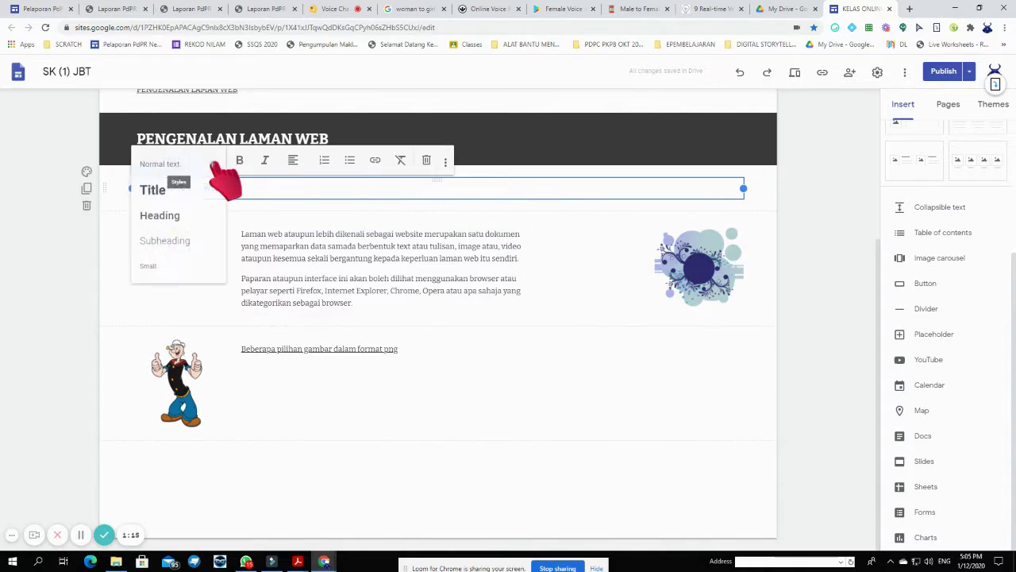
pyautogui.click(181, 215)
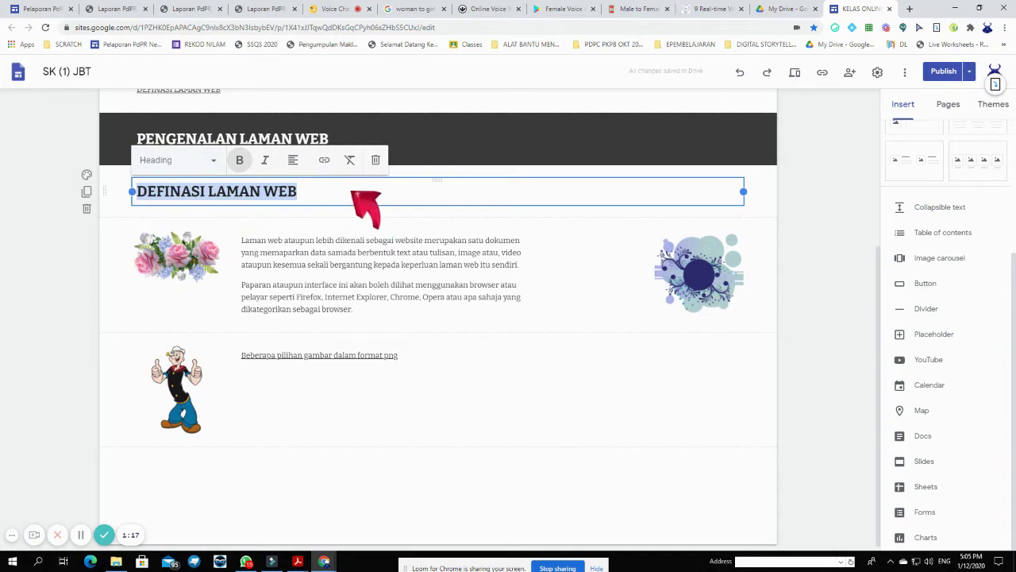
pyautogui.click(86, 174)
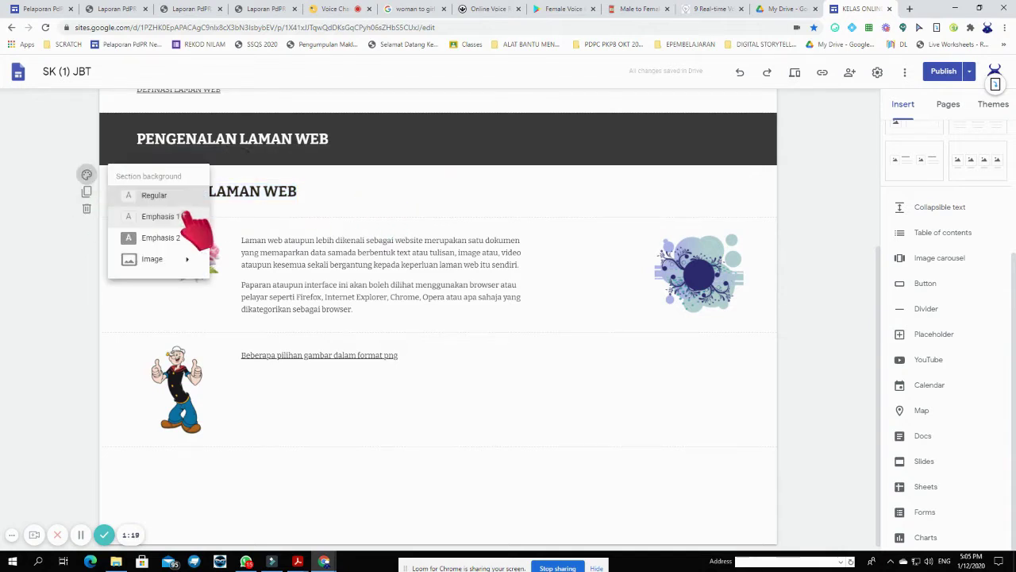
pyautogui.click(195, 217)
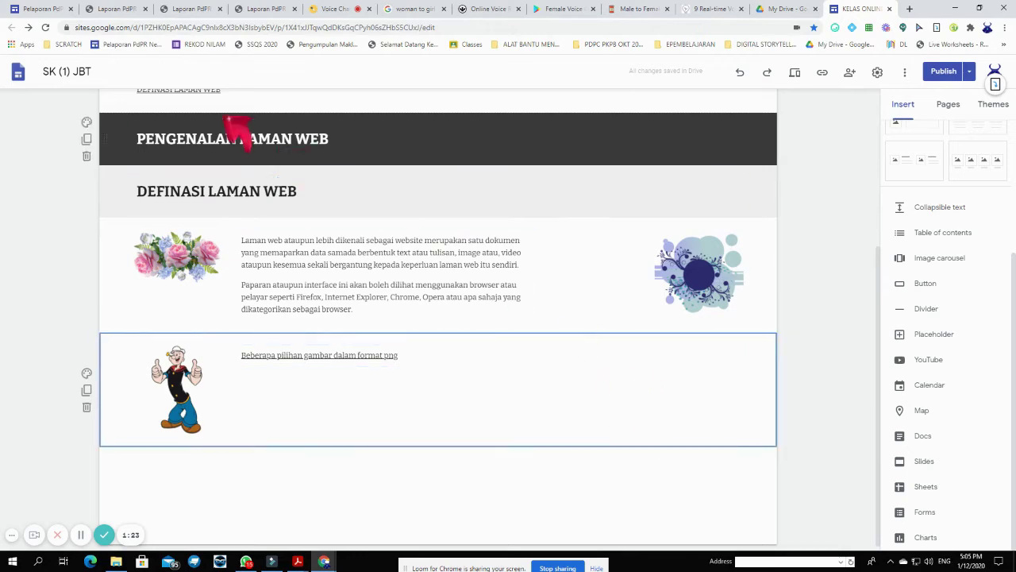
# - Scroll through the page and inspect the table of contents
pyautogui.scroll(3, 239, 135)
pyautogui.scroll(-1, 307, 178)
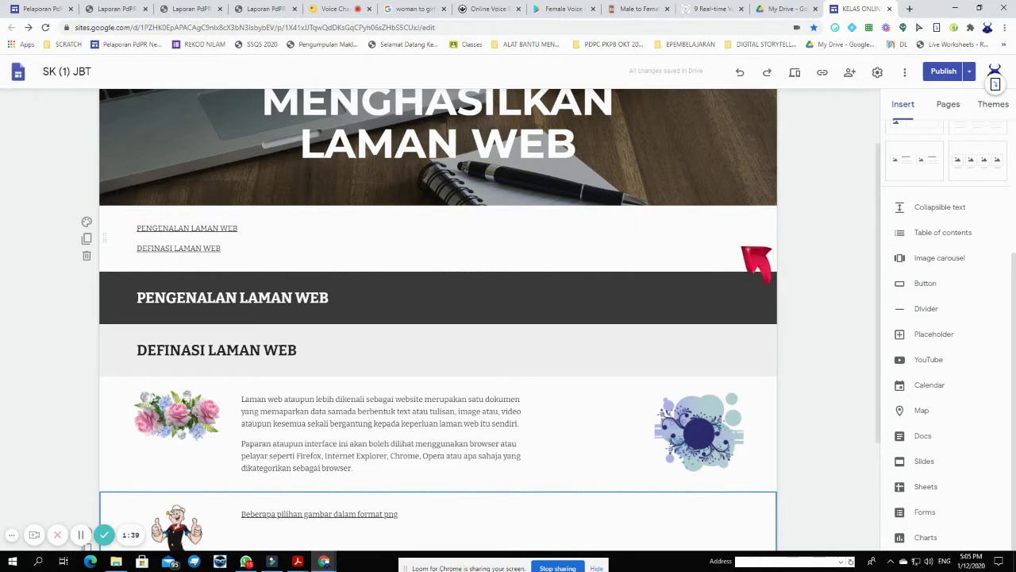
pyautogui.scroll(-2, 508, 317)
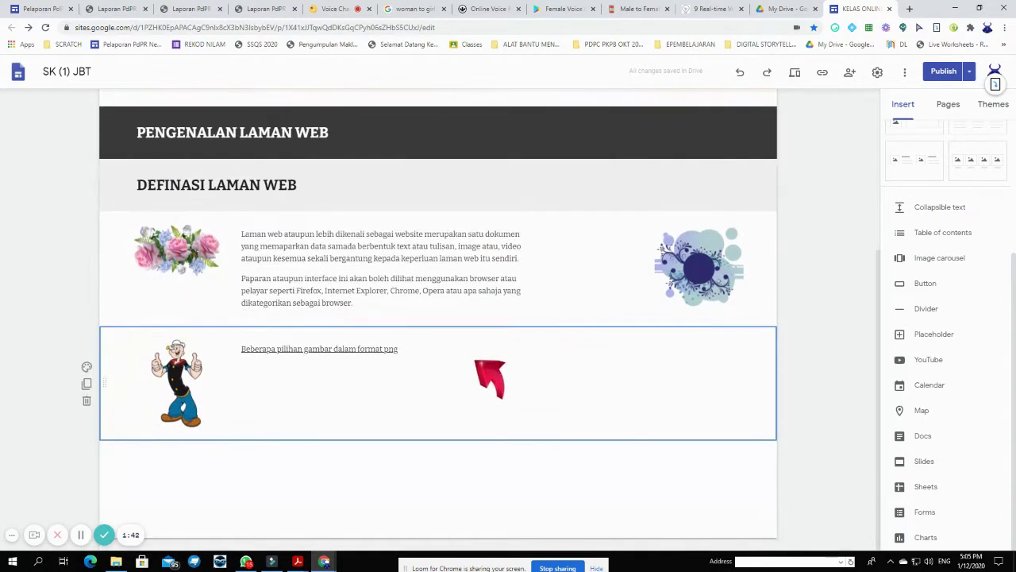
pyautogui.scroll(3, 433, 313)
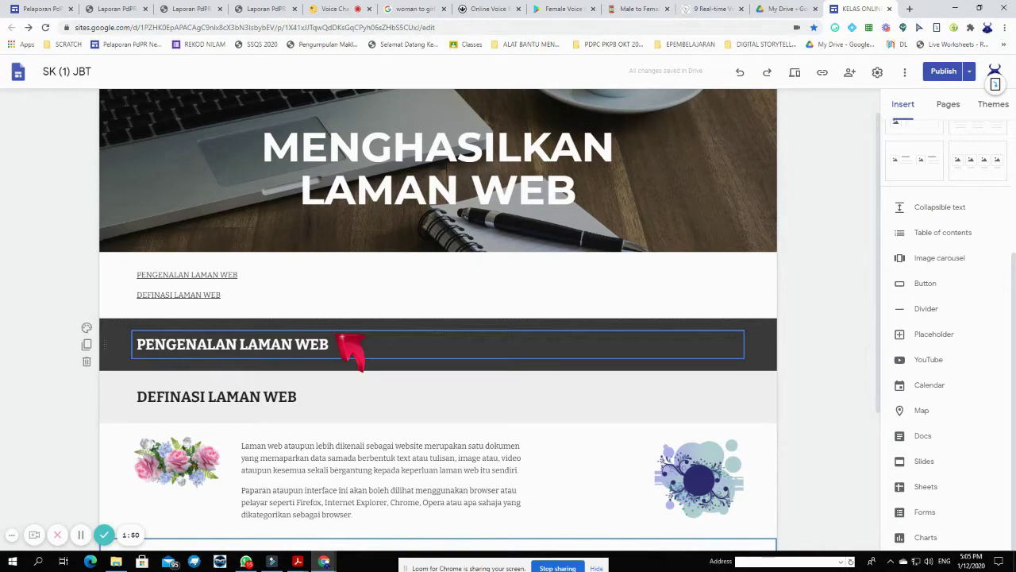
pyautogui.scroll(-3, 362, 300)
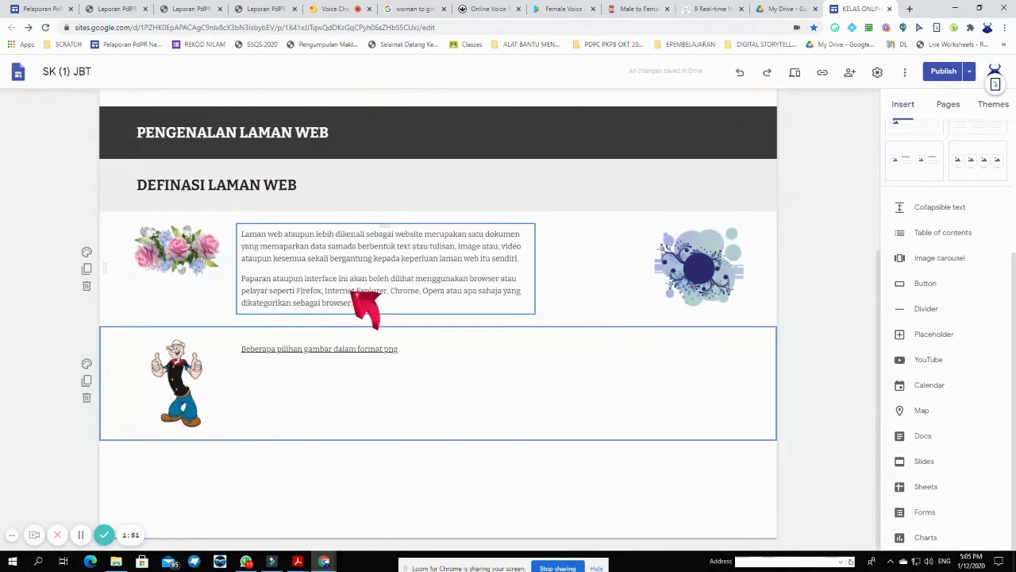
pyautogui.scroll(3, 350, 292)
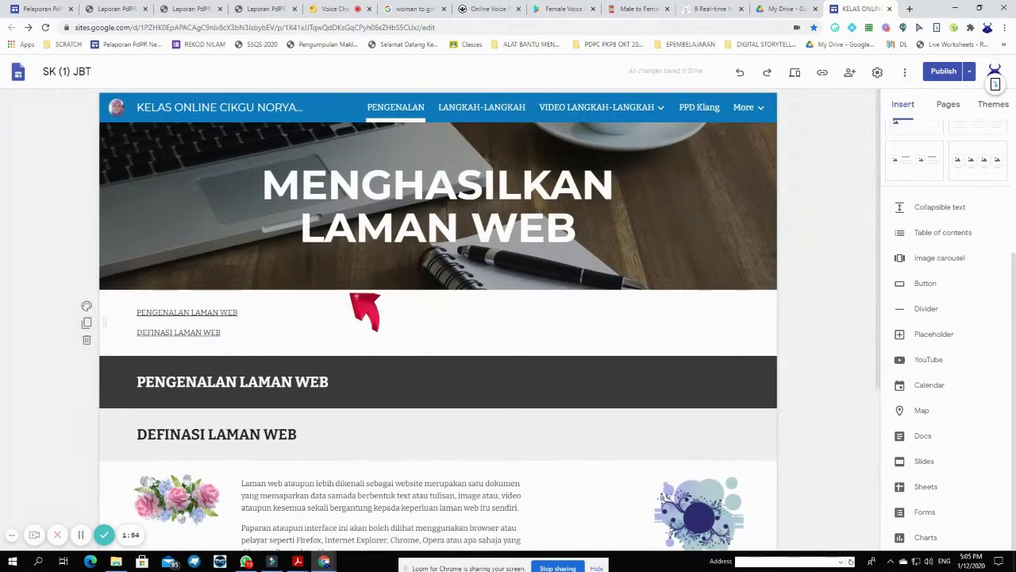
pyautogui.click(194, 335)
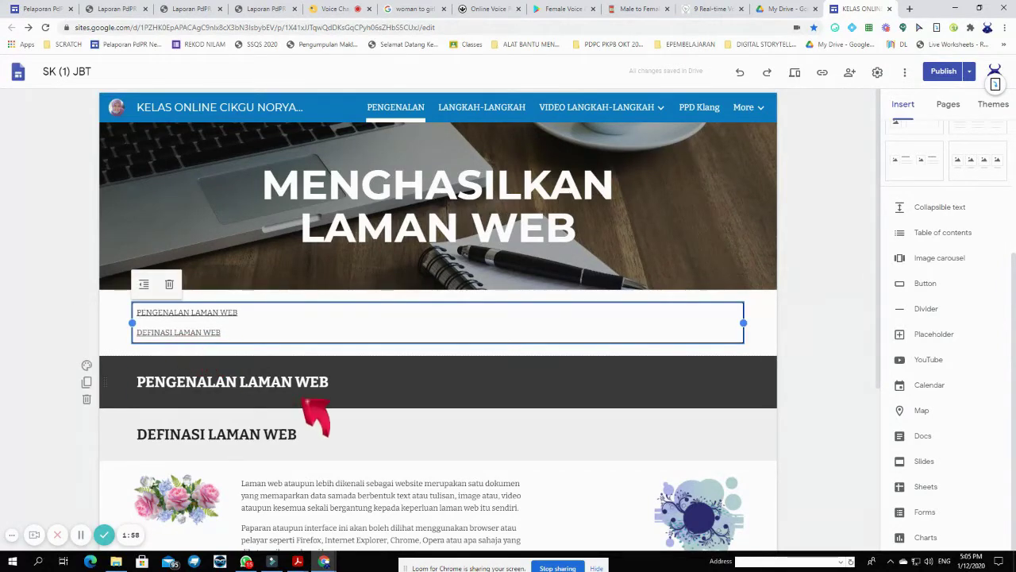
pyautogui.scroll(-3, 481, 361)
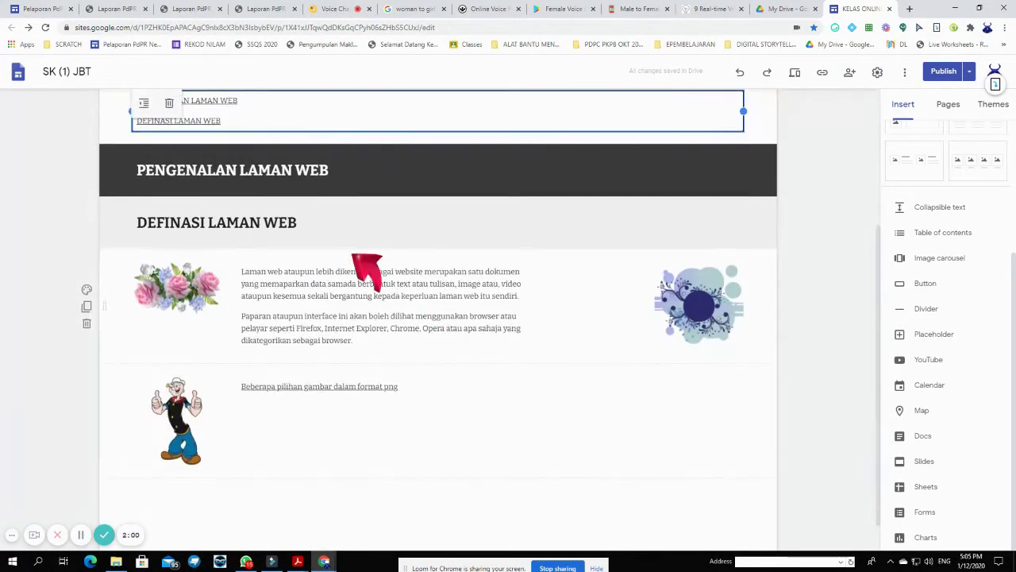
pyautogui.scroll(-1, 362, 413)
pyautogui.click(253, 487)
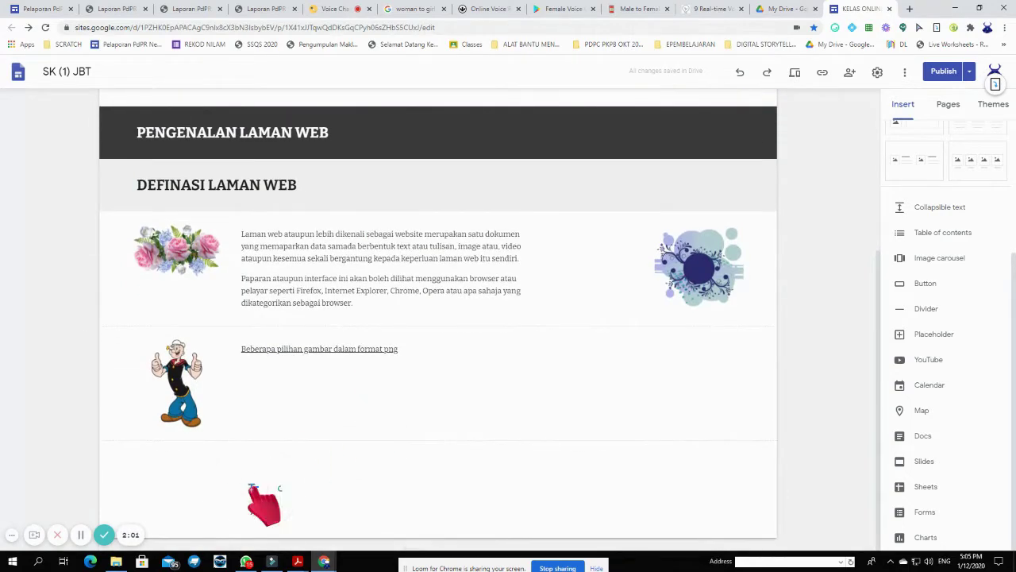
# - Add an empty text section and move it below the Popeye row
pyautogui.click(254, 487)
pyautogui.scroll(-1, 344, 481)
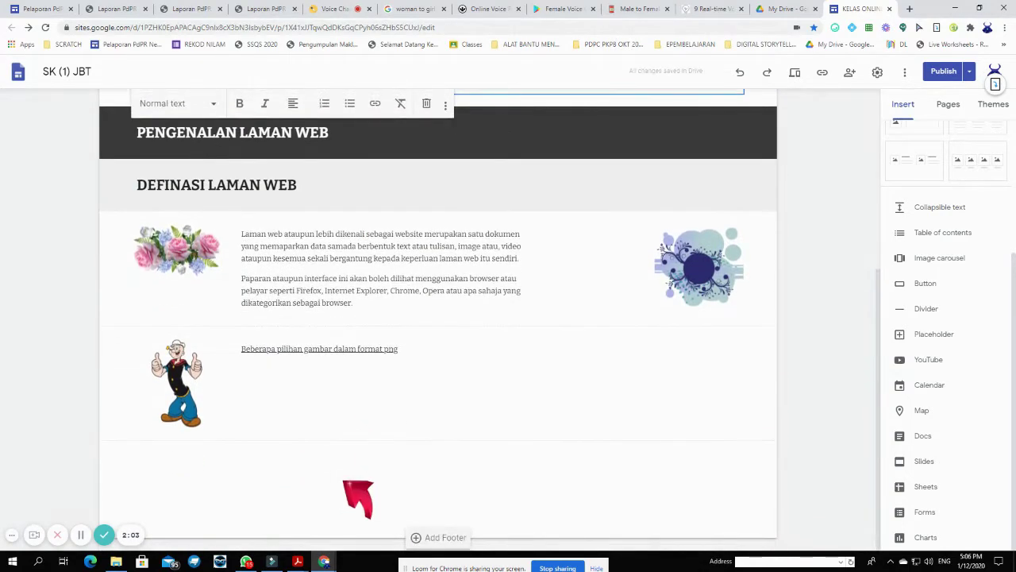
pyautogui.scroll(4, 343, 482)
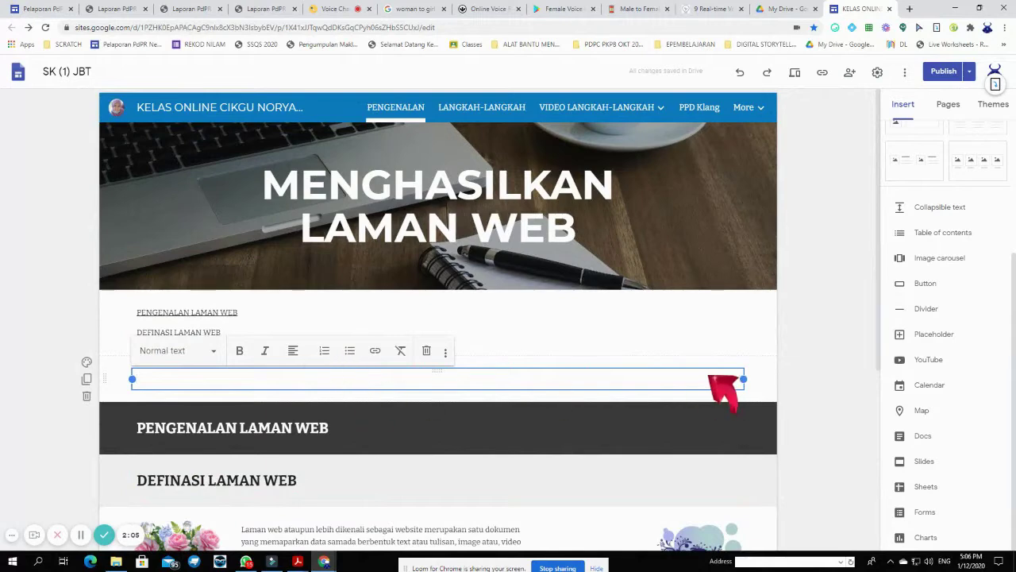
pyautogui.click(759, 365)
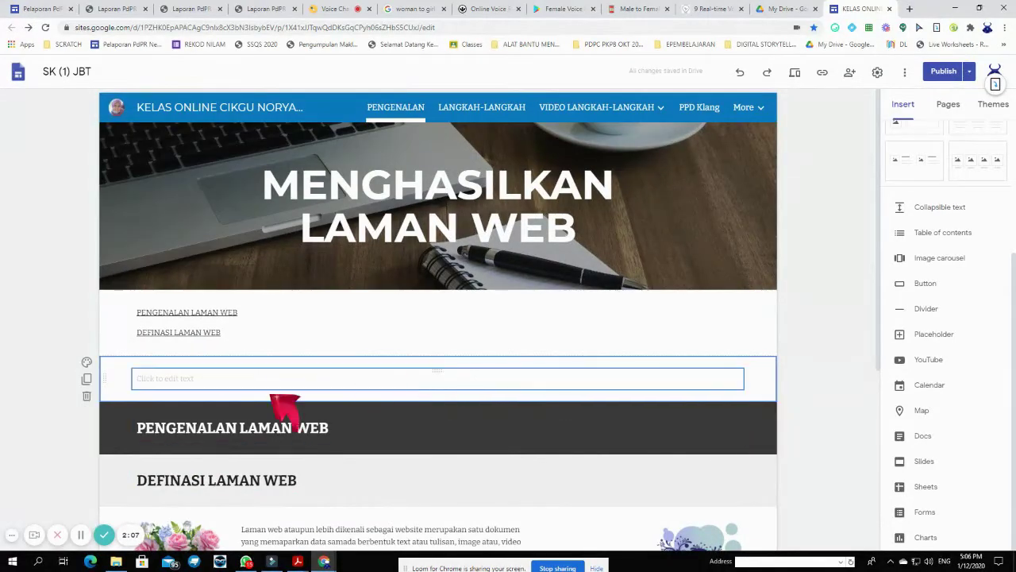
pyautogui.moveTo(106, 375); pyautogui.dragTo(138, 469)
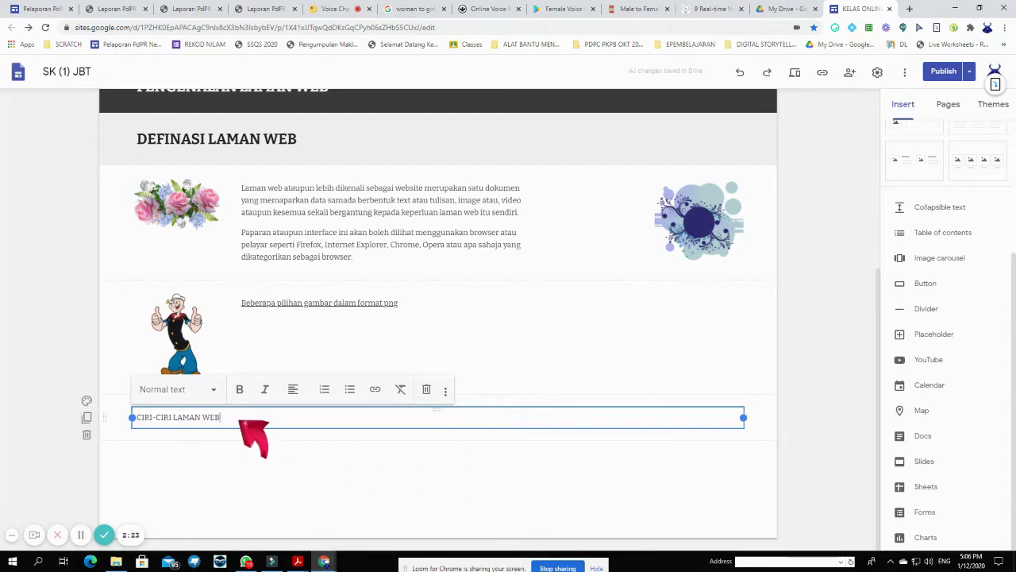
# - Set the CIRI-CIRI LAMAN WEB text to the Subheading style
pyautogui.moveTo(223, 418); pyautogui.dragTo(135, 417)
pyautogui.click(212, 389)
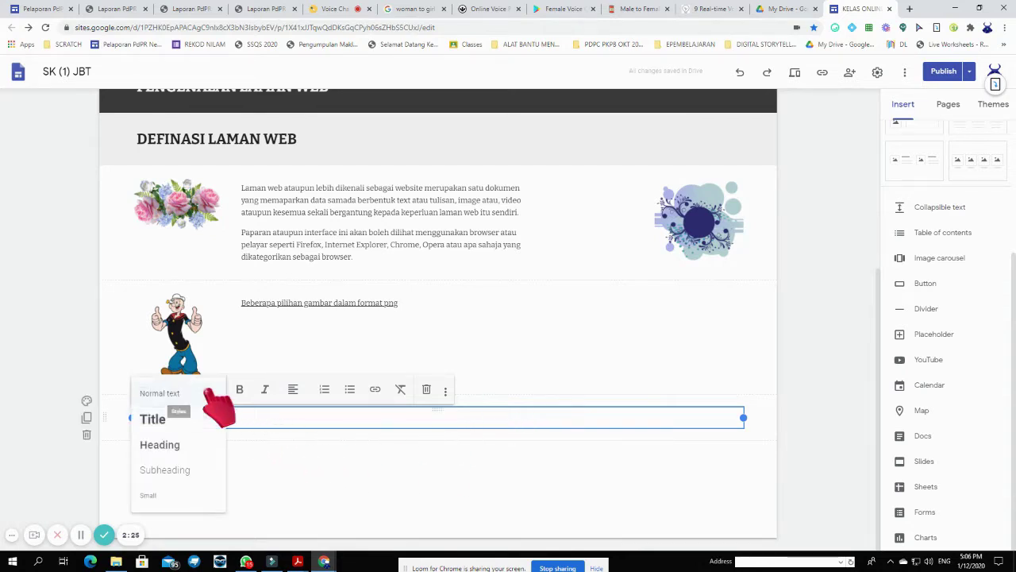
pyautogui.click(208, 451)
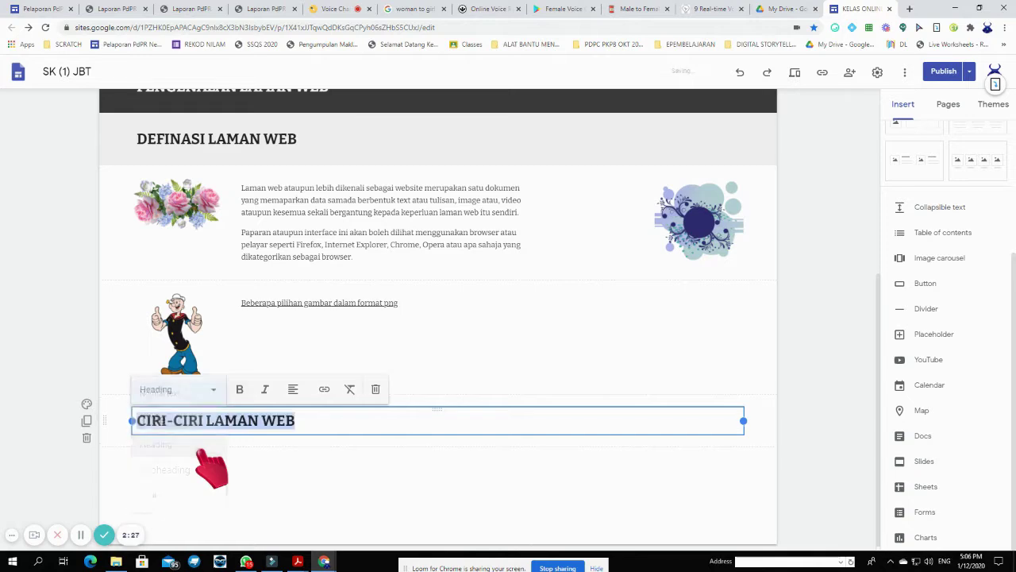
pyautogui.click(213, 393)
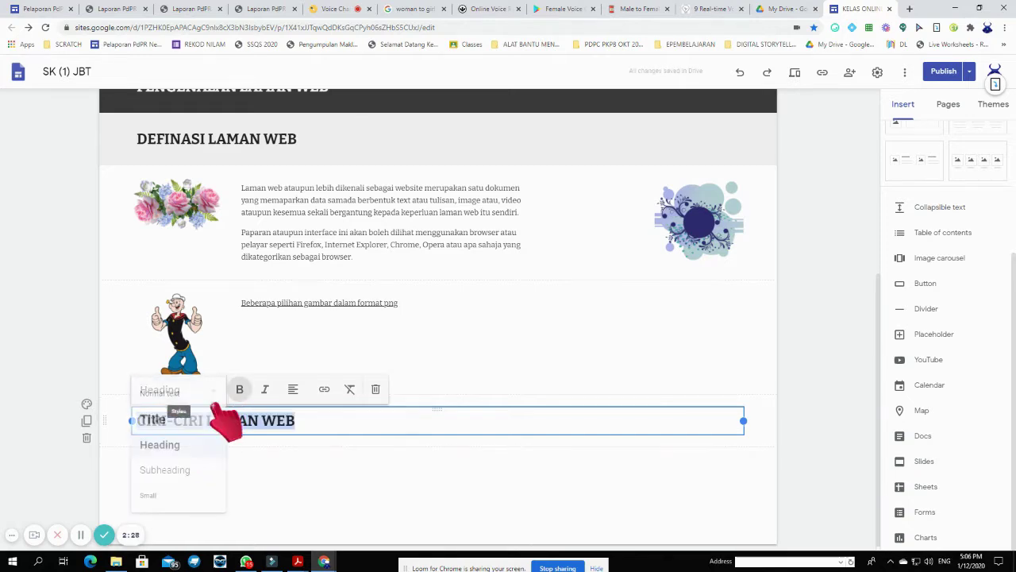
pyautogui.click(208, 473)
# - Follow the CIRI-CIRI LAMAN WEB table-of-contents link to its subheading
pyautogui.scroll(5, 477, 444)
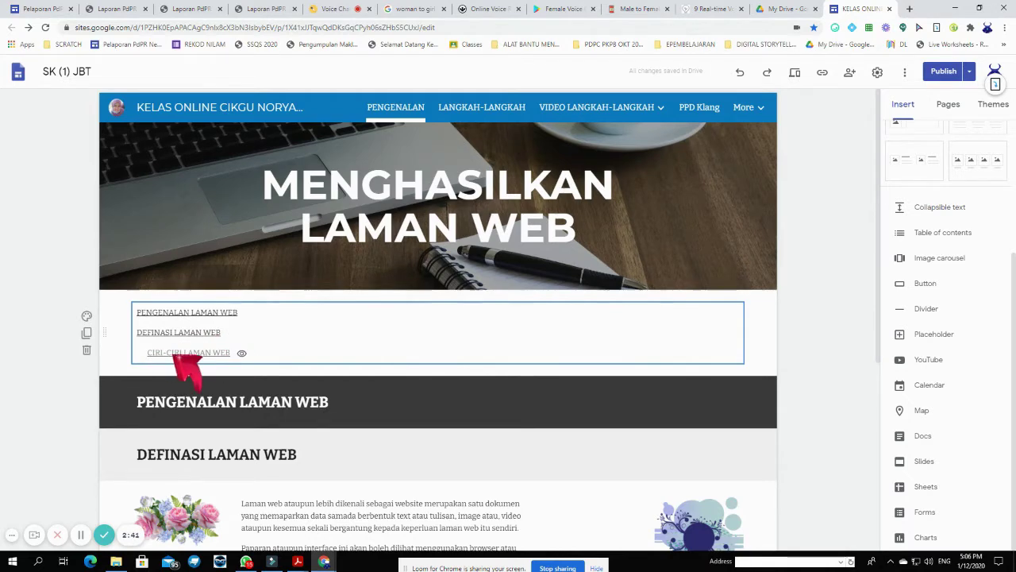
pyautogui.click(208, 355)
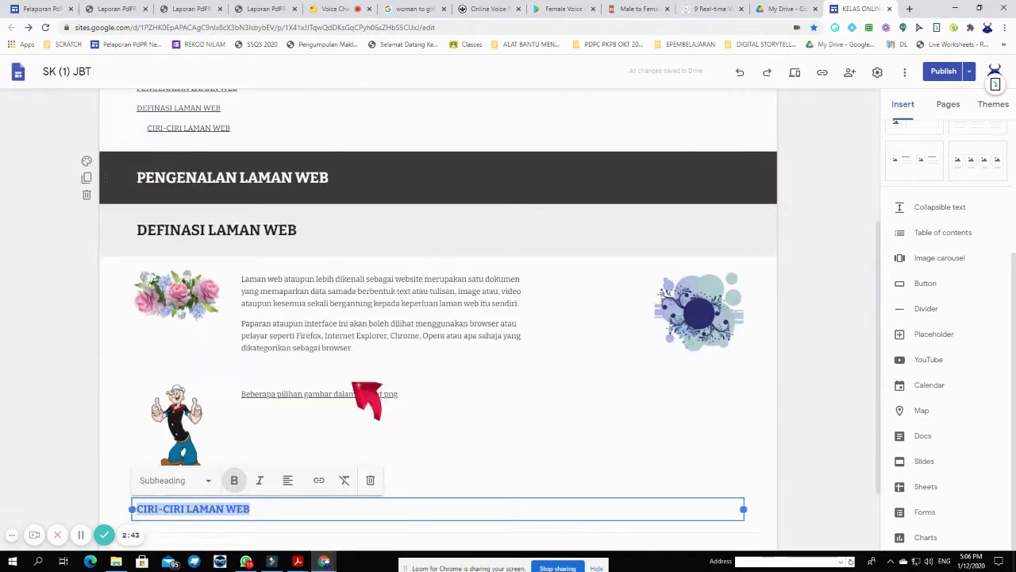
pyautogui.click(400, 456)
pyautogui.click(322, 415)
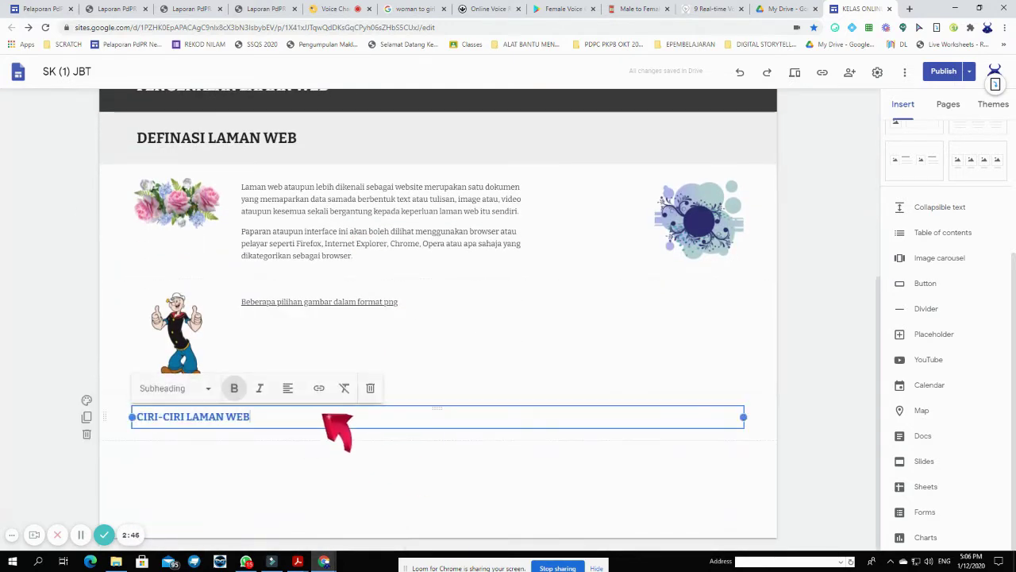
pyautogui.click(442, 467)
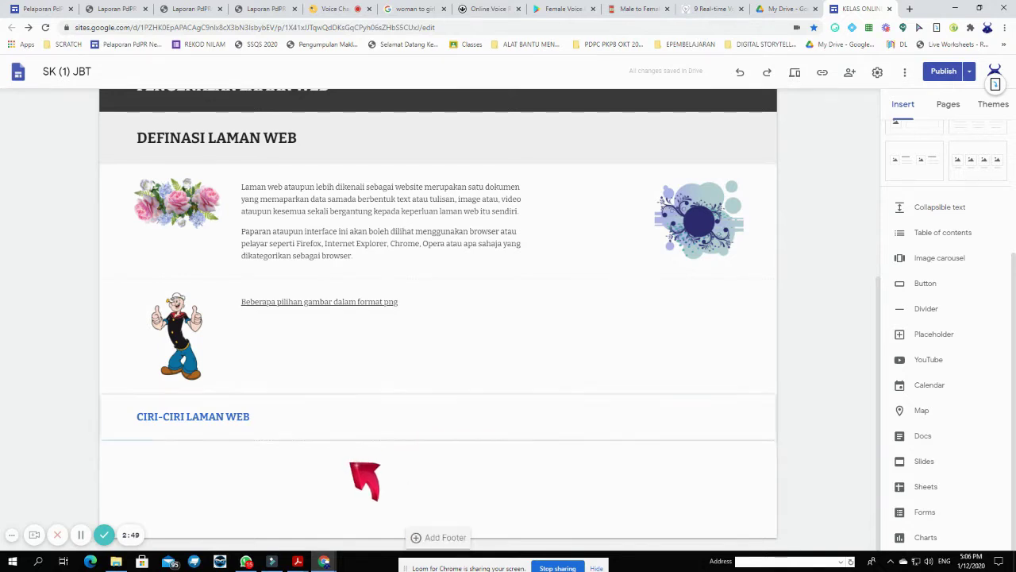
# - Insert a normal-text box below the CIRI-CIRI LAMAN WEB subheading
pyautogui.doubleClick(274, 465)
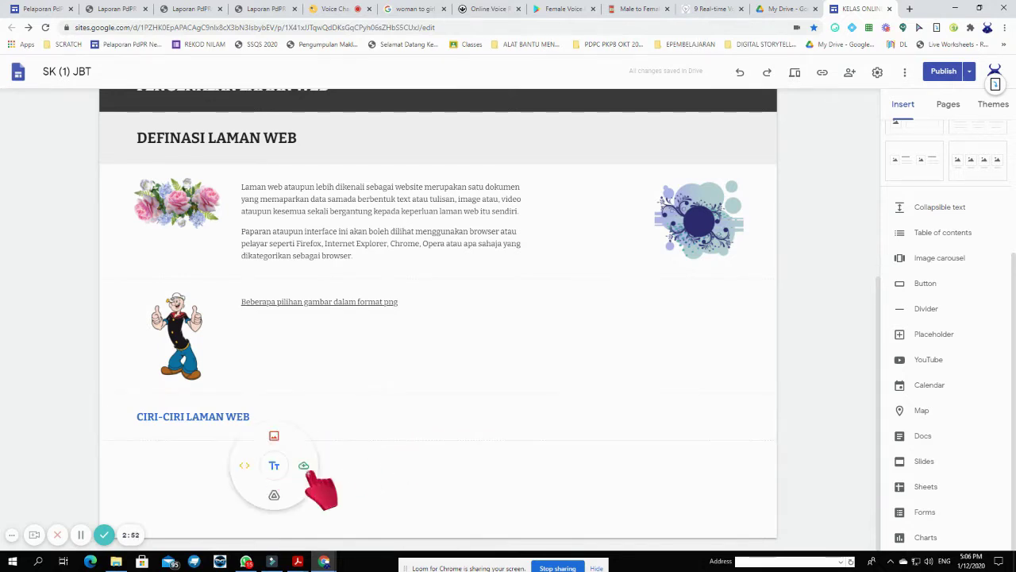
pyautogui.click(292, 467)
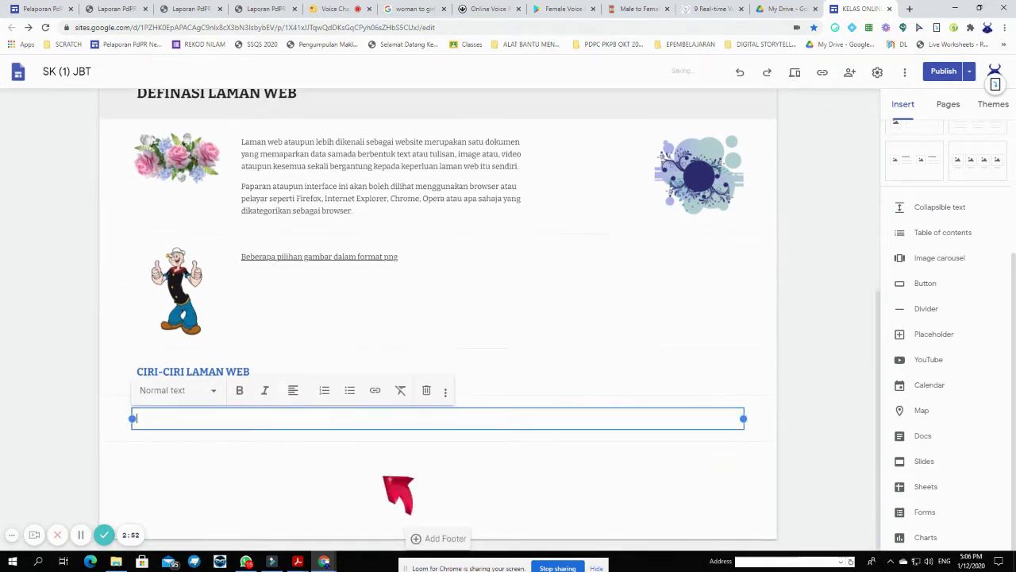
pyautogui.click(213, 390)
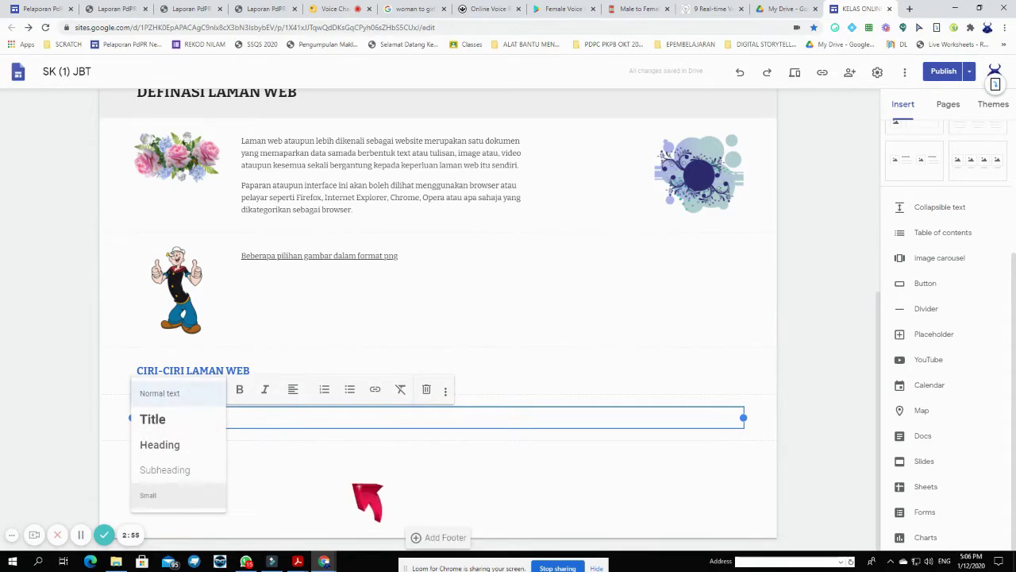
pyautogui.click(283, 436)
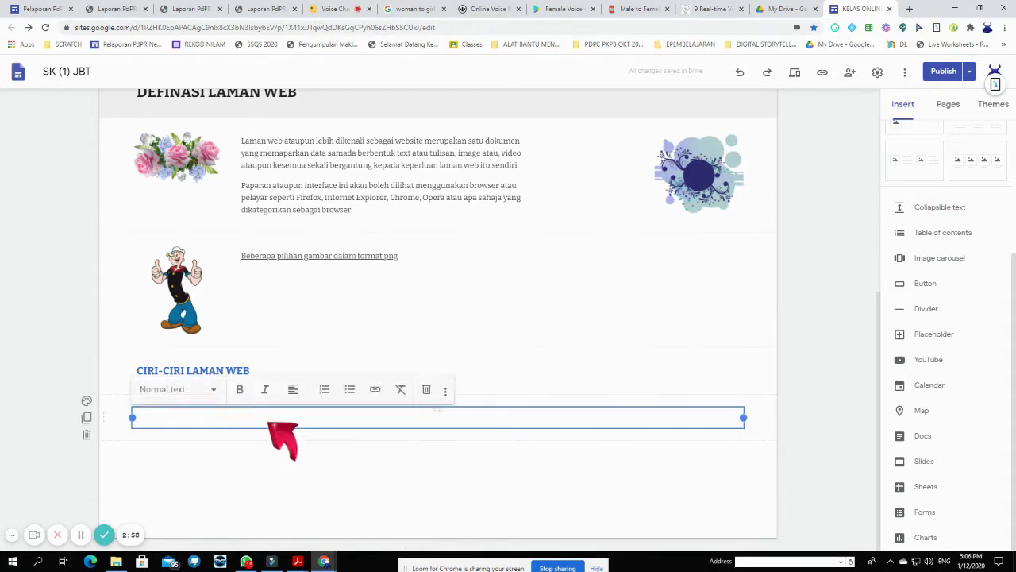
pyautogui.click(80, 534)
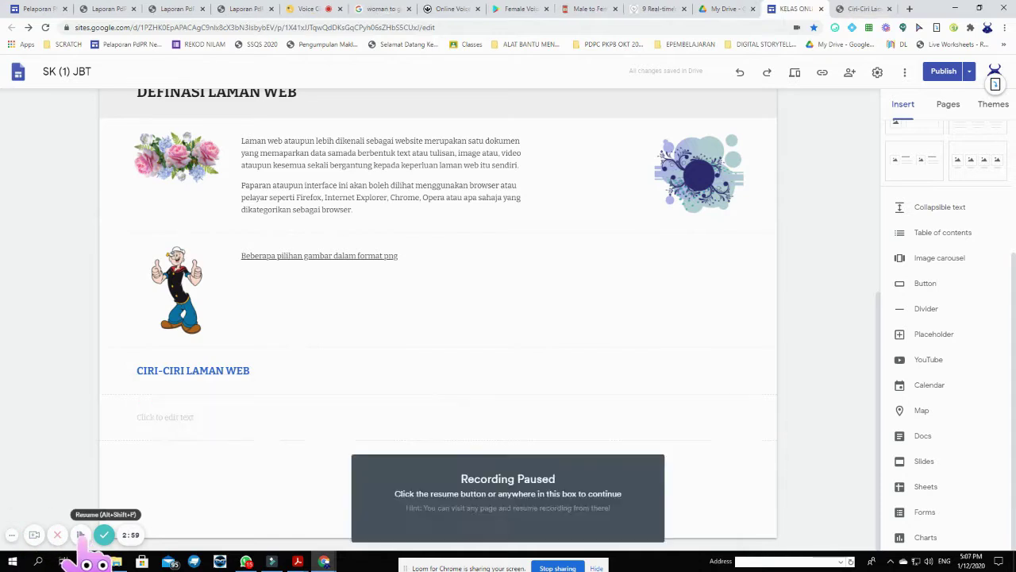
pyautogui.click(80, 534)
# - Paste '1-Laman Web yang sentiasa diuruskan dengan baik' into the box and start a new line
pyautogui.click(259, 373)
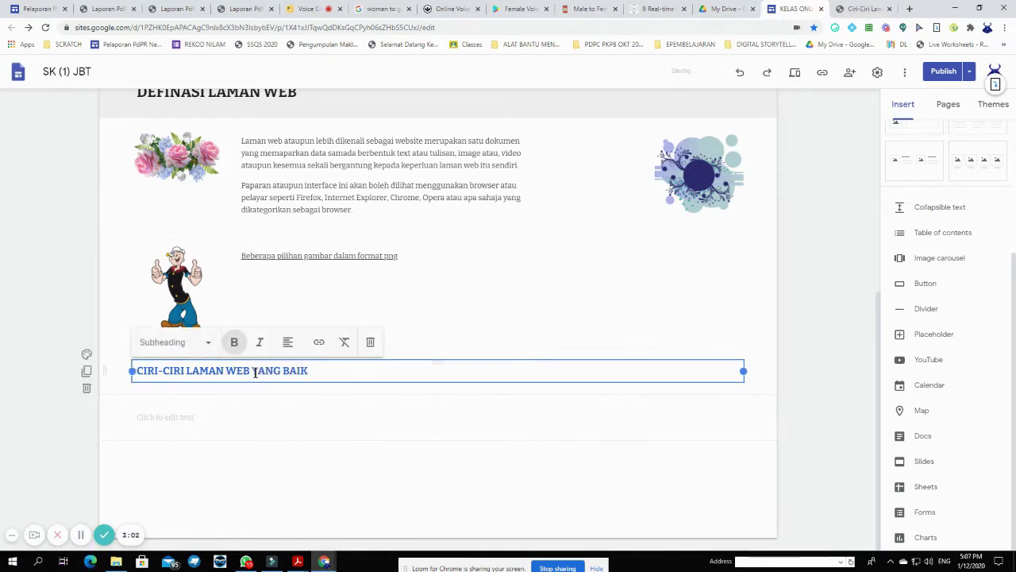
pyautogui.click(215, 417)
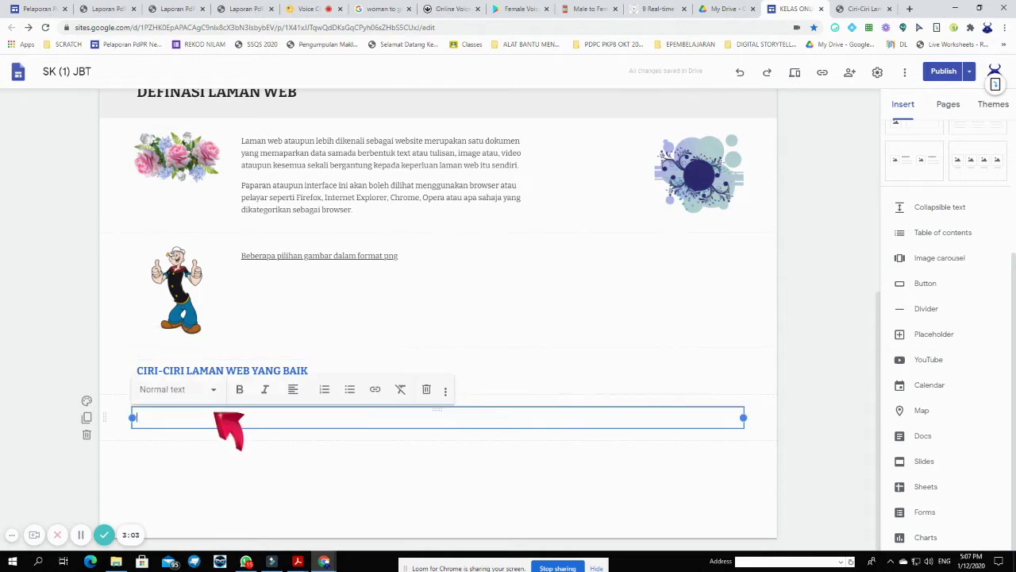
pyautogui.click(326, 372)
pyautogui.click(307, 413)
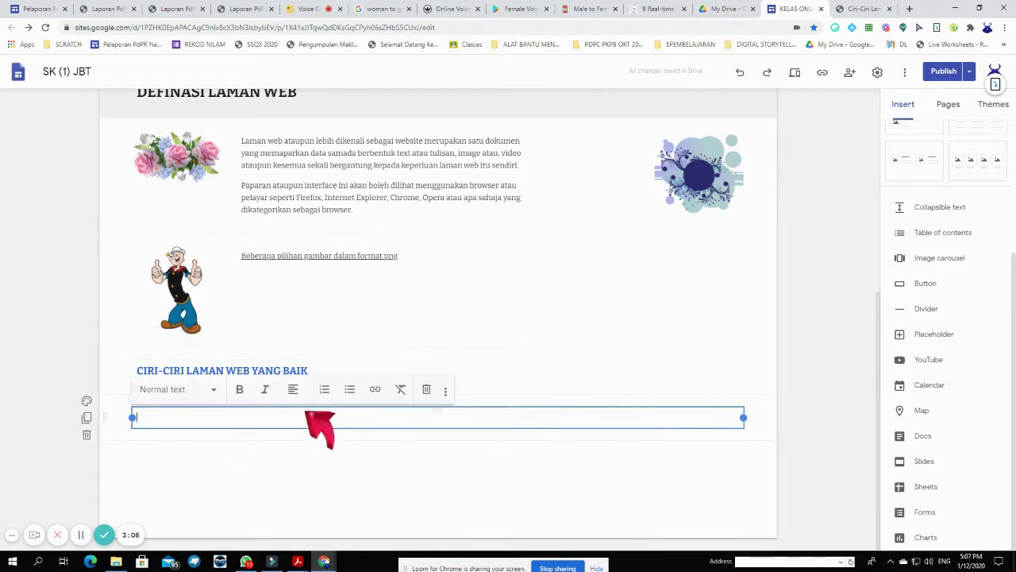
pyautogui.write('1-Laman Web yang sentiasa diuruskan dengan baik')
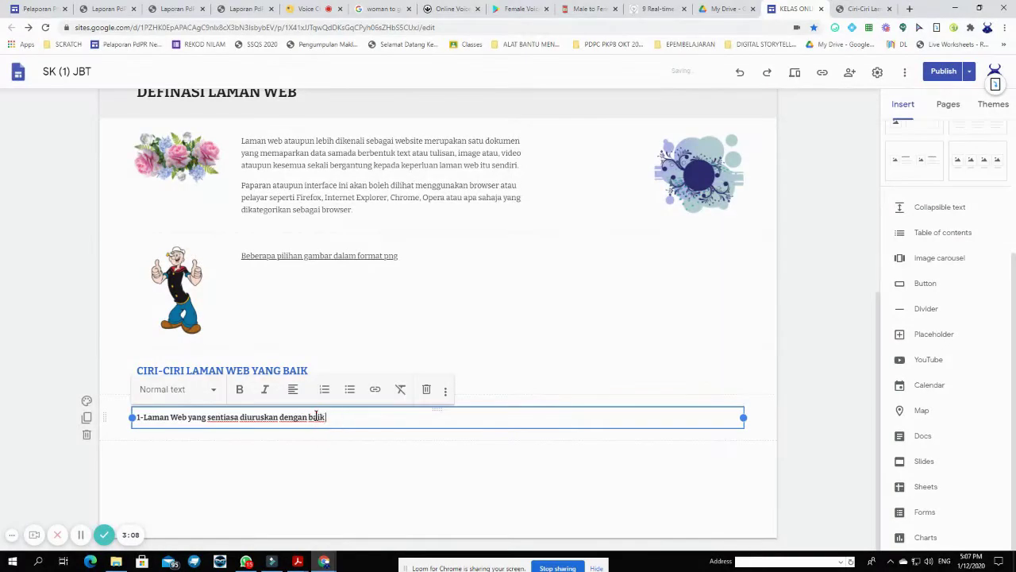
pyautogui.scroll(4, 353, 423)
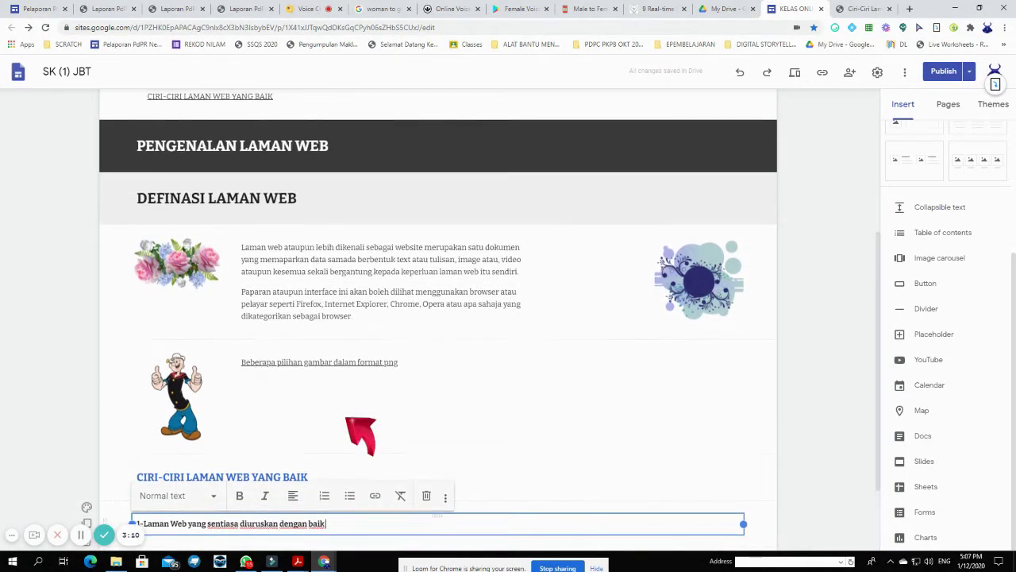
pyautogui.scroll(-3, 356, 426)
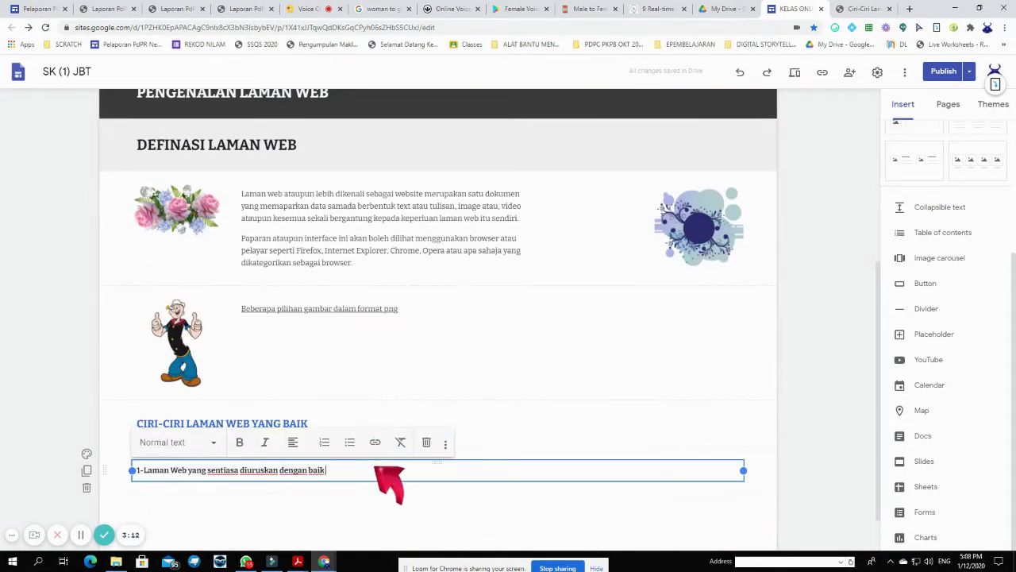
pyautogui.press('Return')
pyautogui.scroll(5, 396, 461)
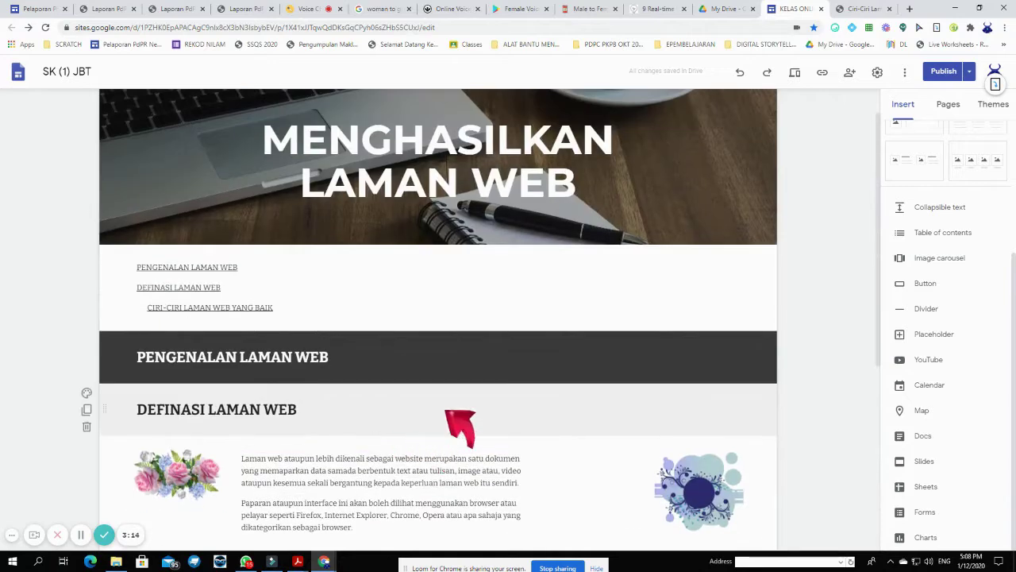
# - Copy '2-Laman web yang mudah diterokai' from the article into the list
pyautogui.click(849, 10)
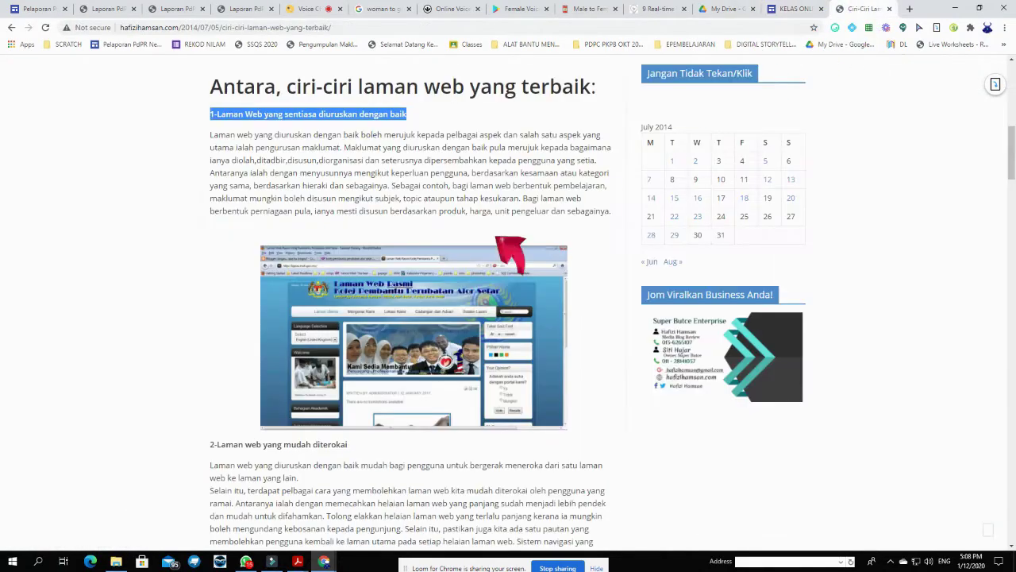
pyautogui.scroll(-3, 381, 403)
pyautogui.moveTo(348, 233); pyautogui.dragTo(212, 233)
pyautogui.hotkey('ctrl', 'c')
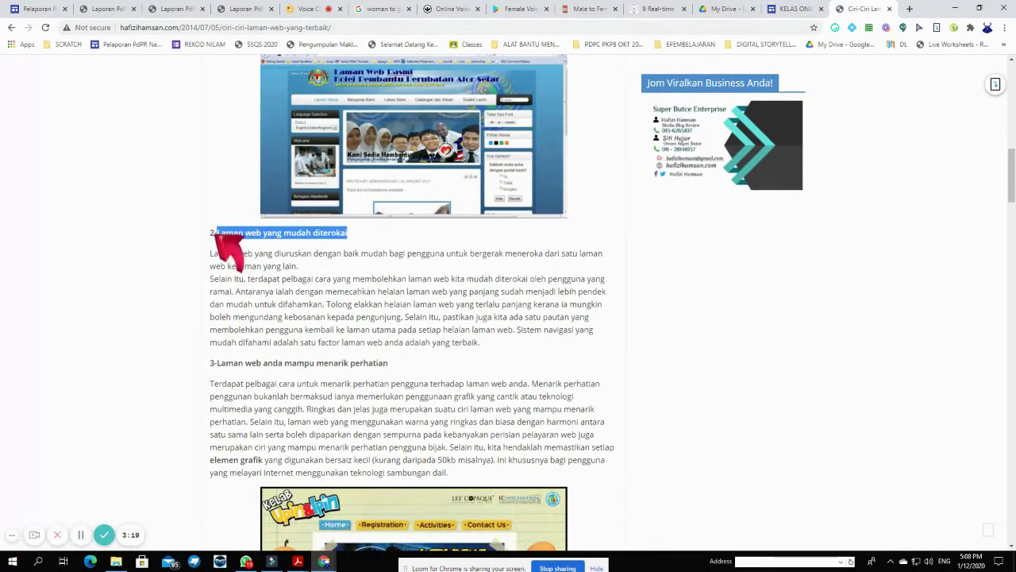
pyautogui.click(794, 8)
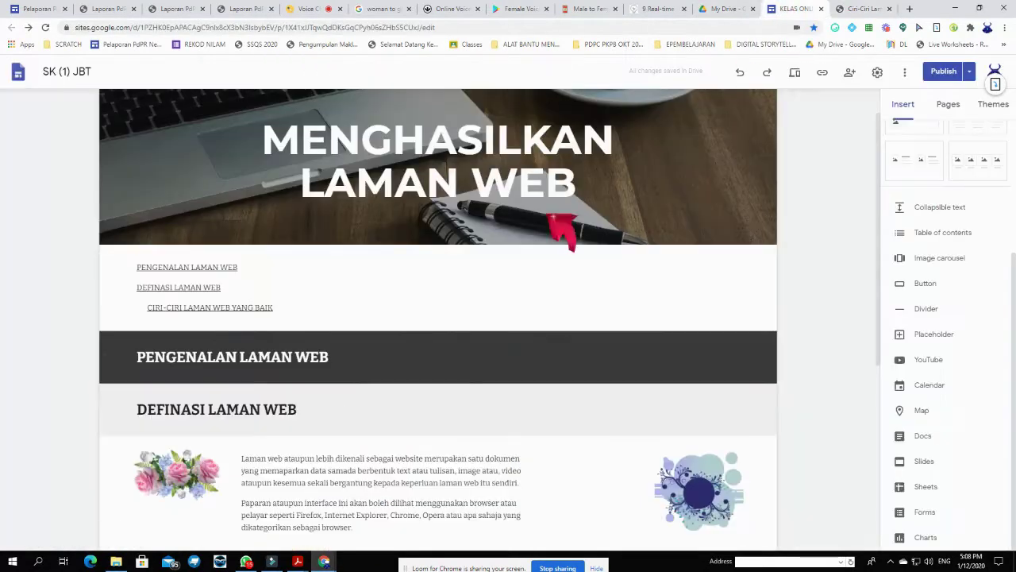
pyautogui.scroll(-5, 344, 416)
pyautogui.hotkey('ctrl', 'v')
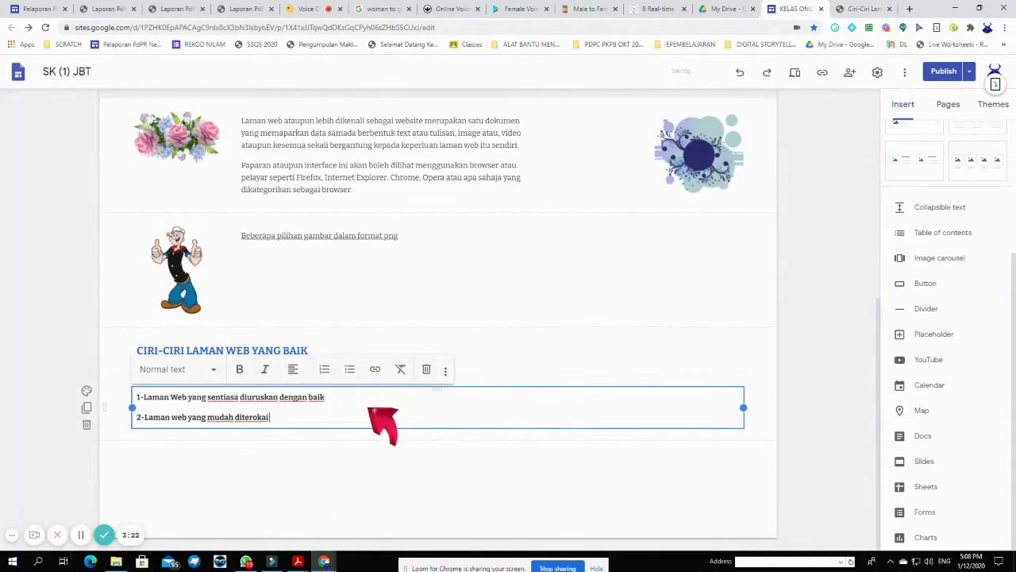
pyautogui.press('Return')
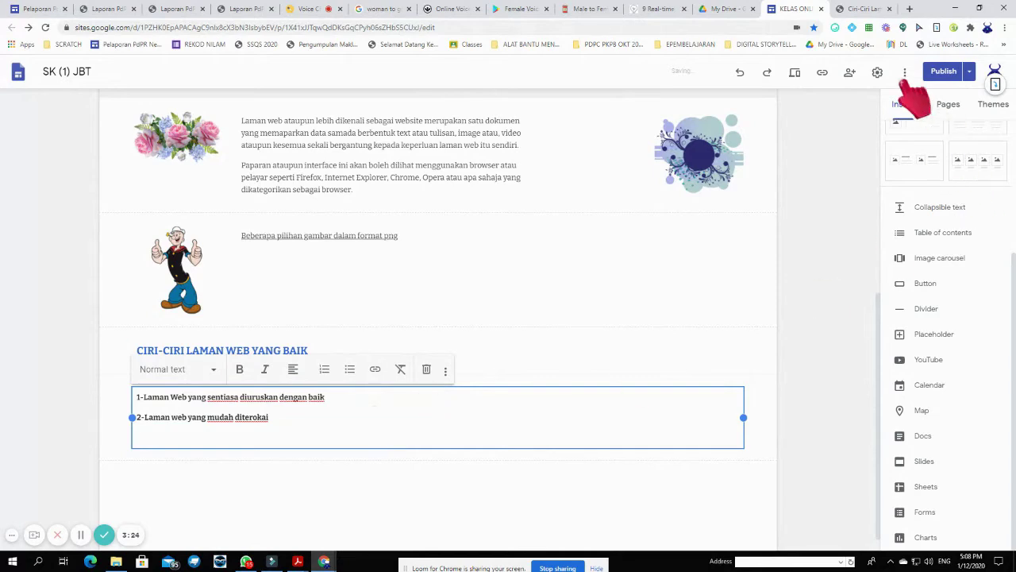
# - Add '3-Laman web anda mampu menarik perhatian' from the article and finish editing the list
pyautogui.click(861, 9)
pyautogui.scroll(-2, 381, 333)
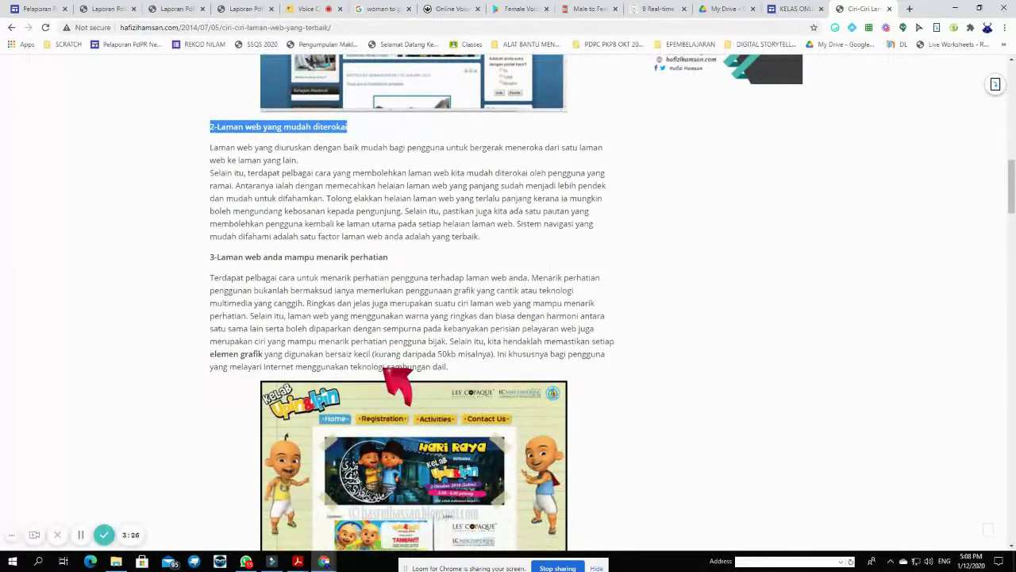
pyautogui.moveTo(389, 258); pyautogui.dragTo(208, 257)
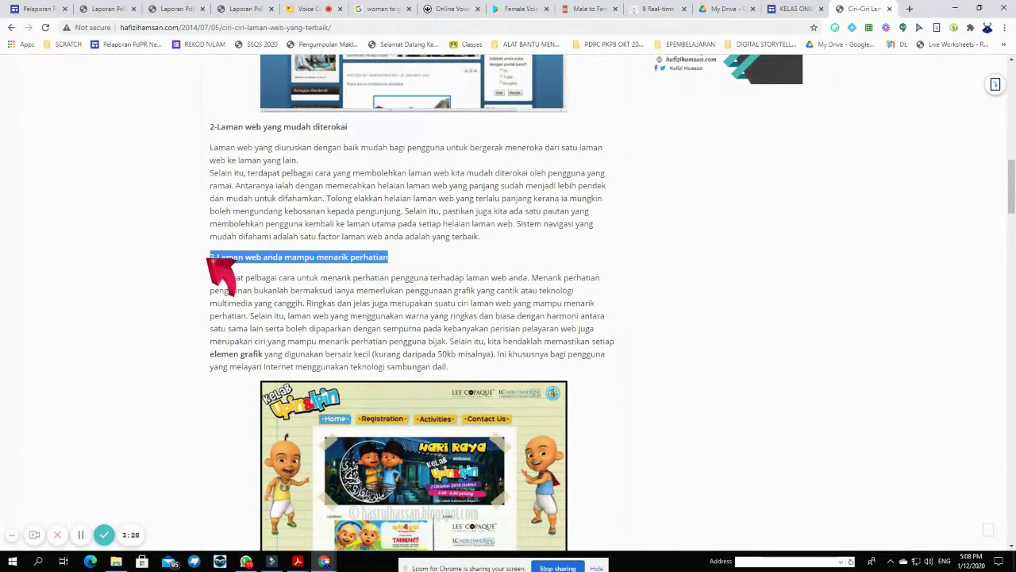
pyautogui.click(797, 9)
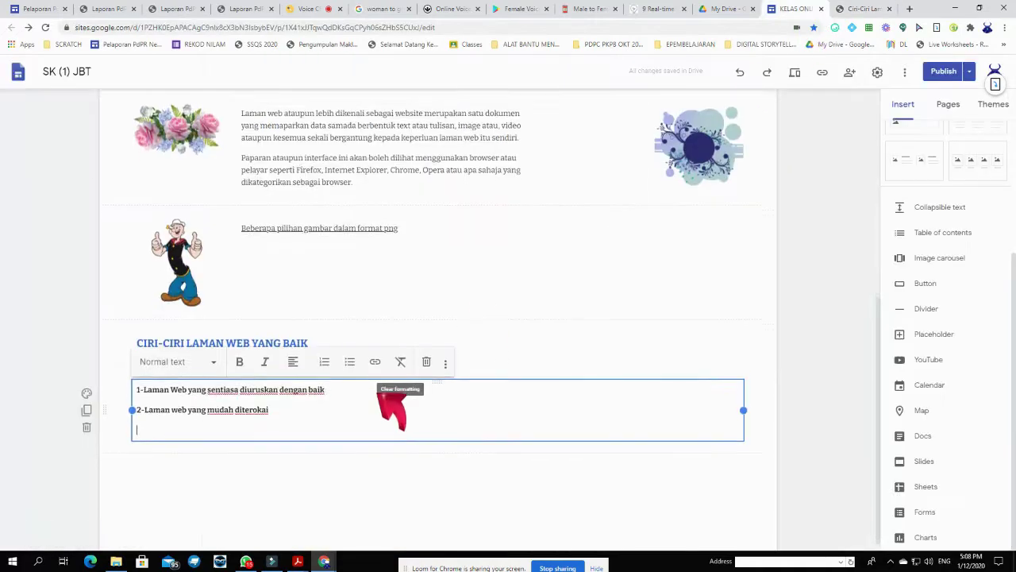
pyautogui.scroll(-1, 381, 393)
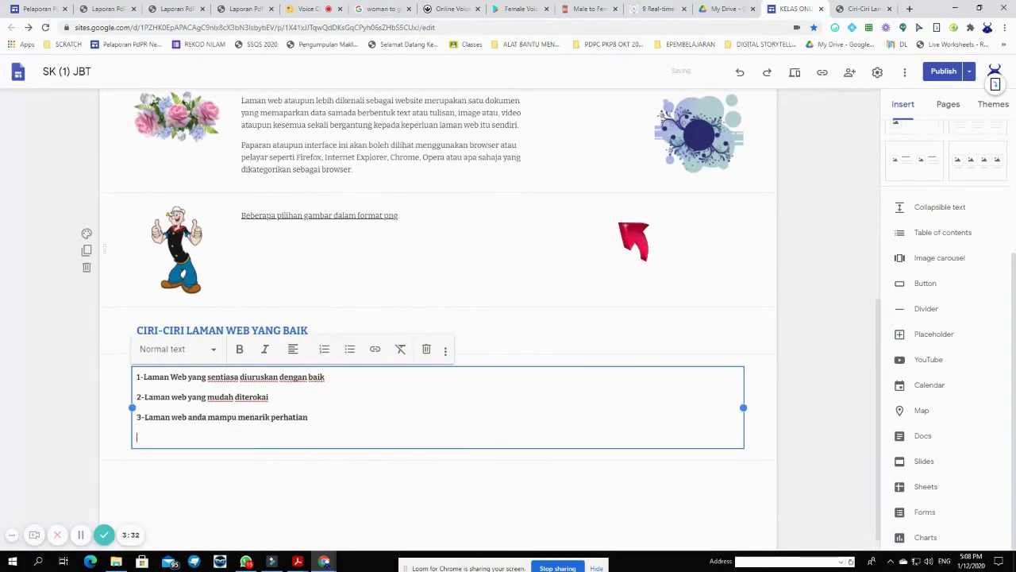
pyautogui.click(861, 8)
pyautogui.scroll(-1, 389, 374)
pyautogui.scroll(-5, 384, 370)
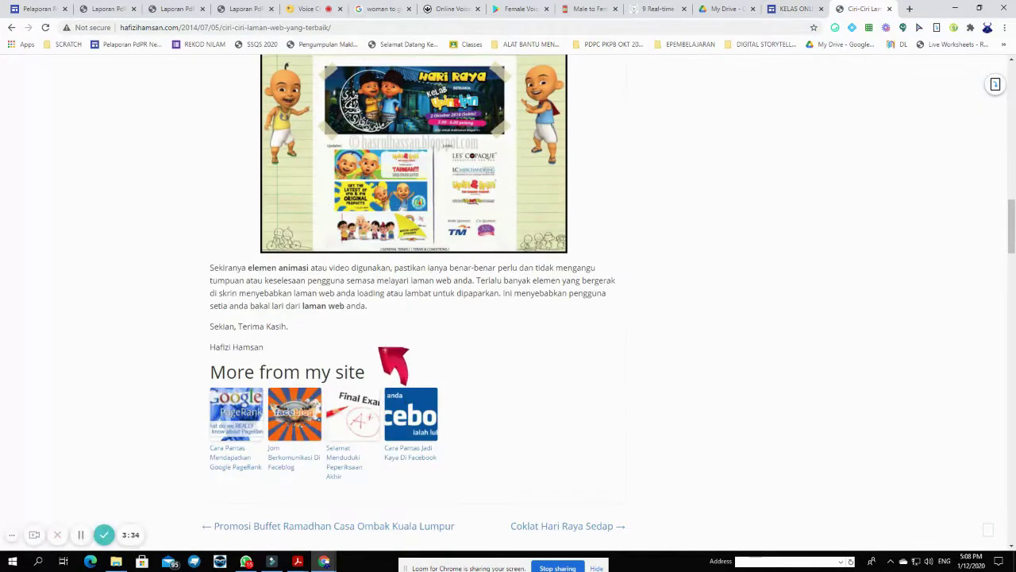
pyautogui.scroll(-4, 389, 357)
pyautogui.scroll(6, 397, 358)
pyautogui.click(802, 11)
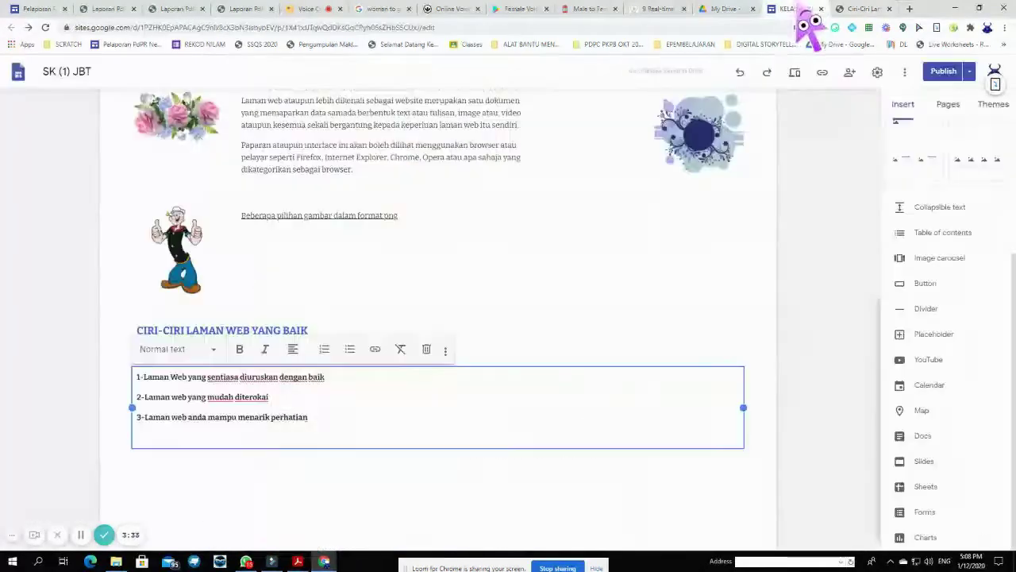
pyautogui.click(483, 516)
pyautogui.scroll(2, 564, 367)
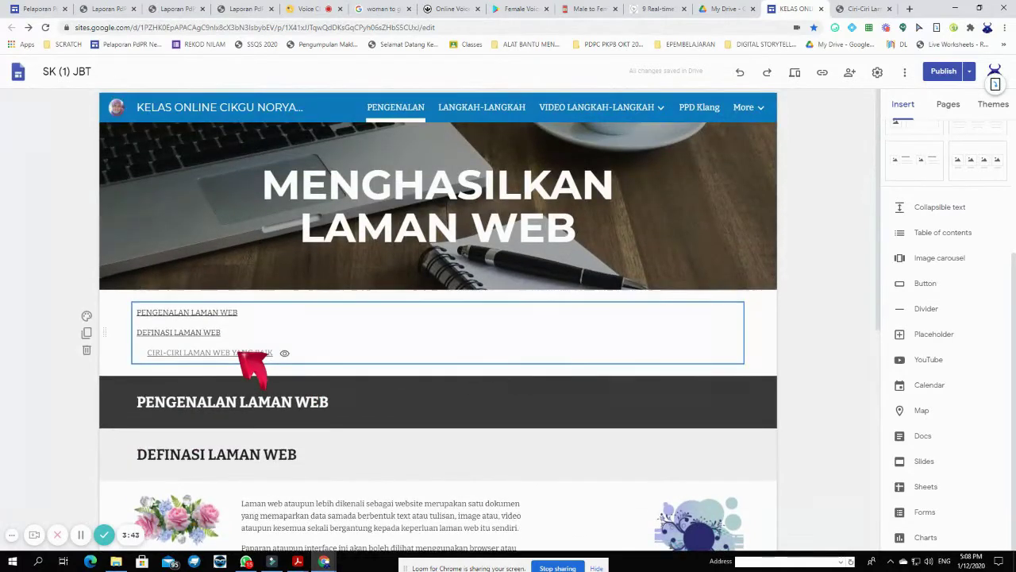
pyautogui.click(240, 357)
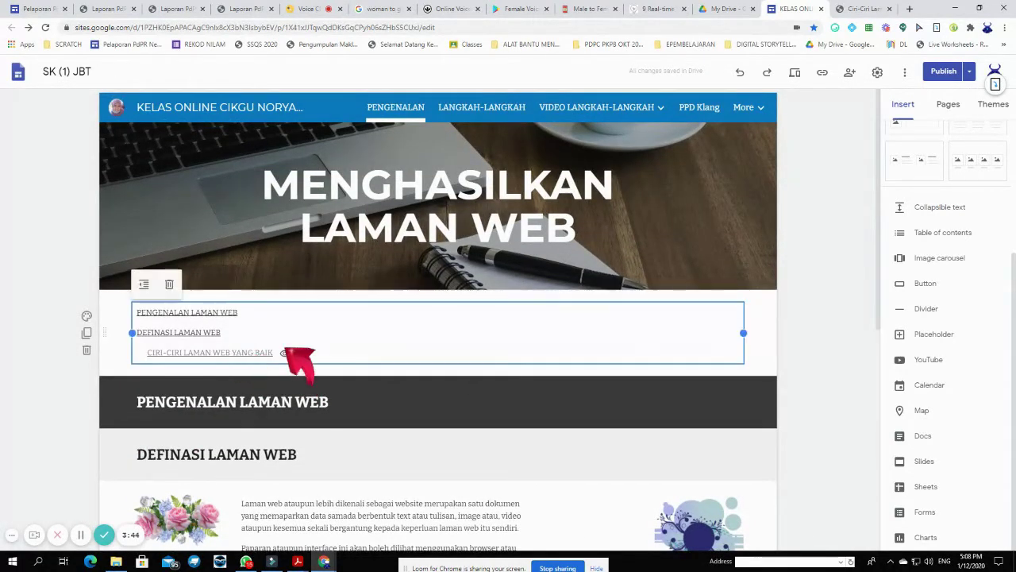
pyautogui.click(832, 294)
pyautogui.click(795, 73)
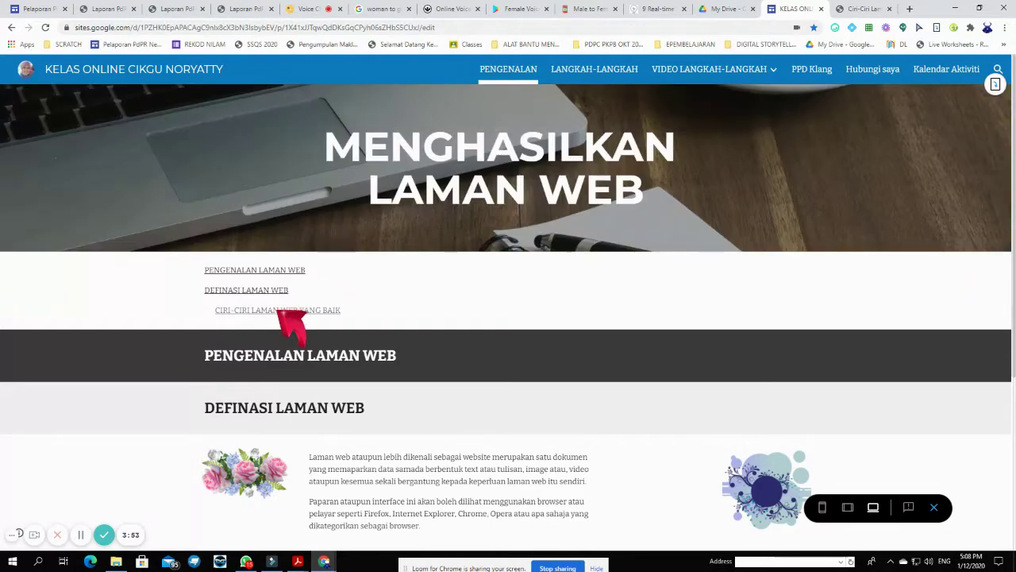
pyautogui.scroll(-2, 279, 311)
pyautogui.scroll(2, 279, 312)
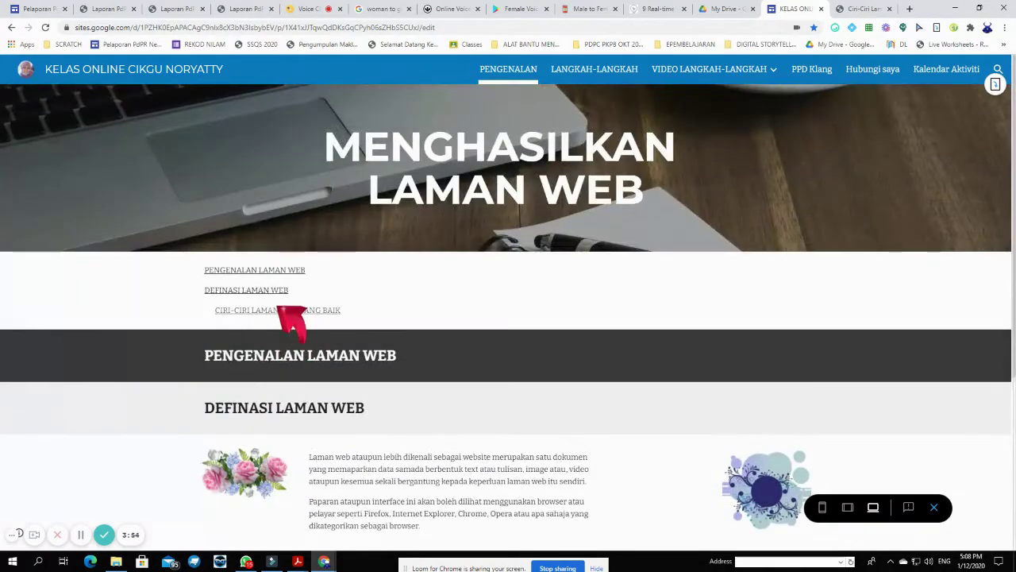
pyautogui.scroll(-3, 279, 311)
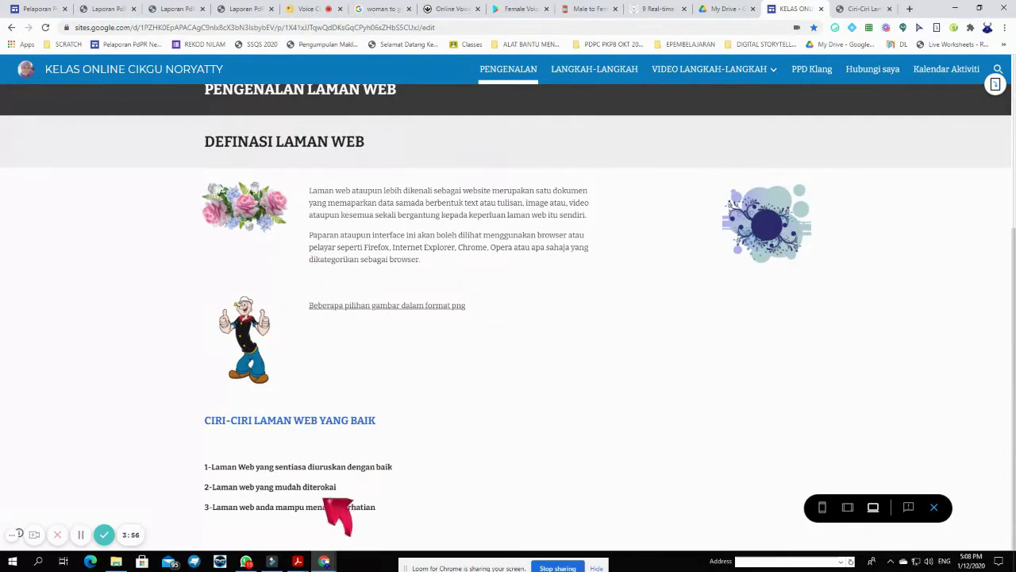
pyautogui.scroll(1, 385, 504)
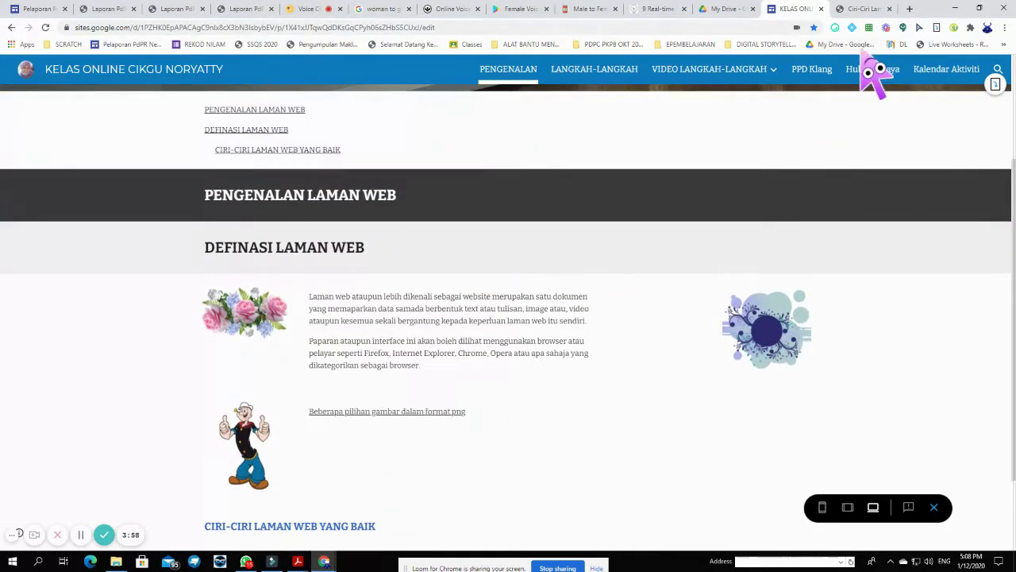
pyautogui.scroll(2, 680, 209)
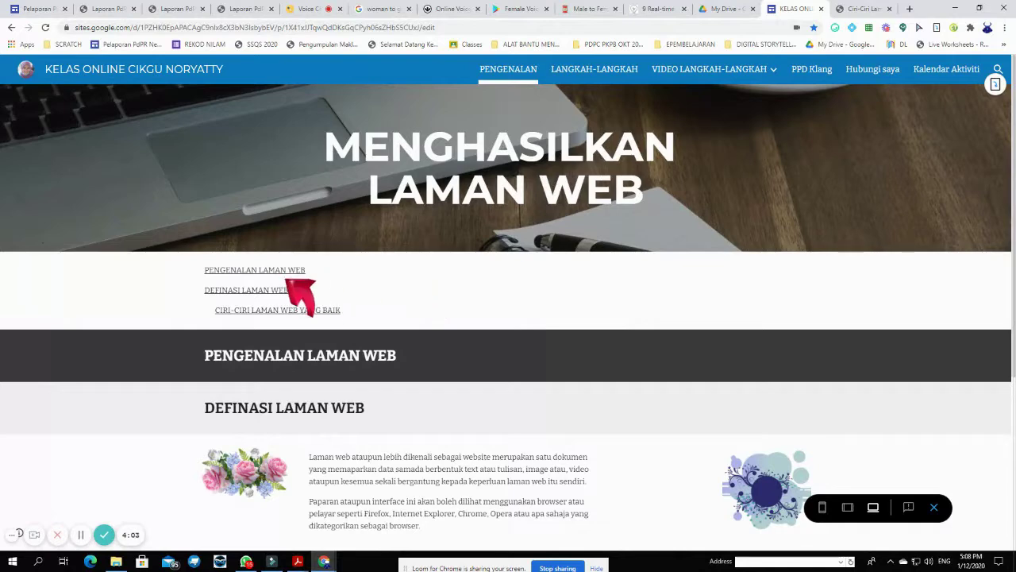
pyautogui.click(316, 311)
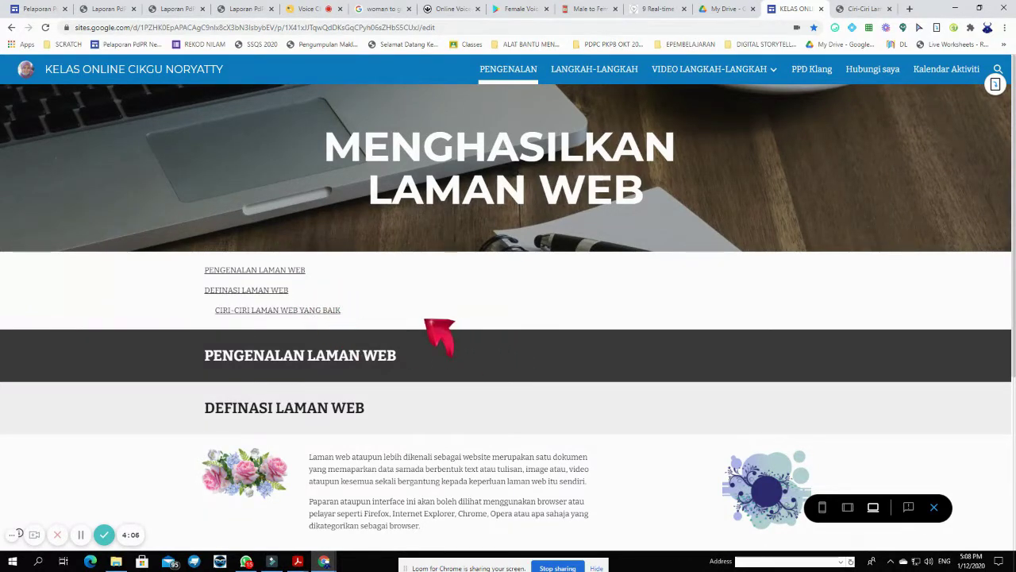
pyautogui.scroll(-3, 449, 327)
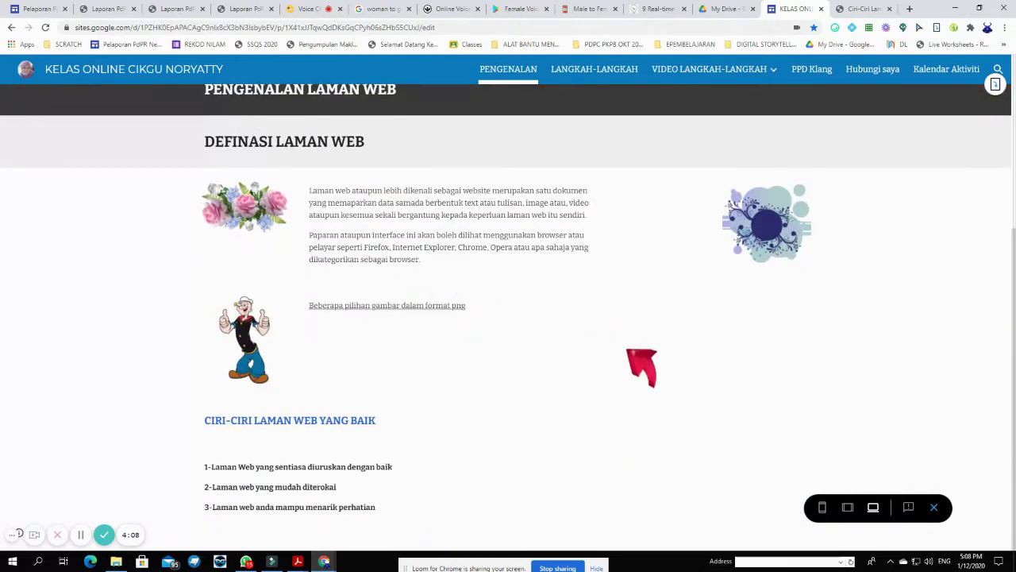
pyautogui.scroll(3, 671, 177)
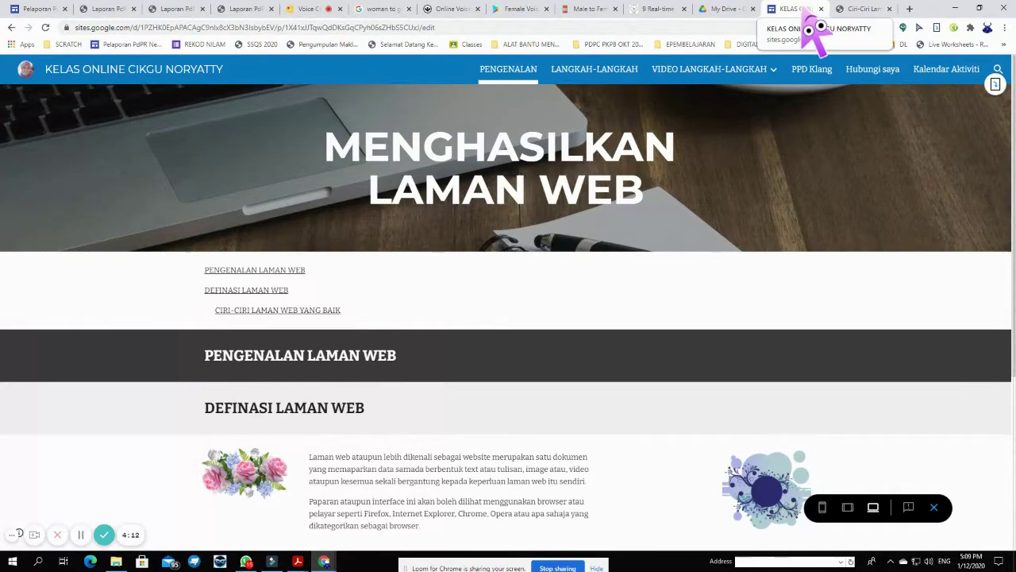
pyautogui.click(934, 508)
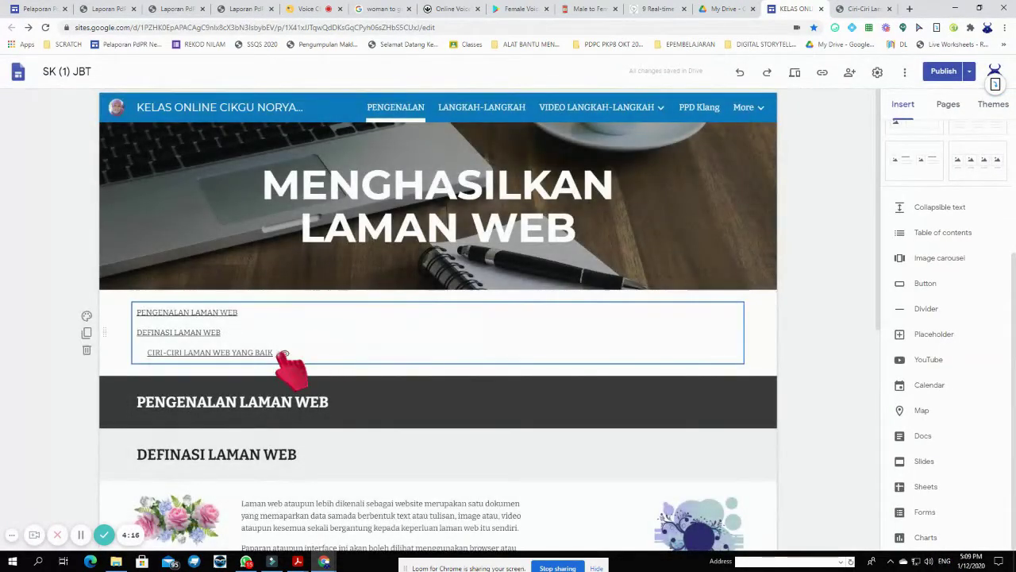
pyautogui.click(274, 355)
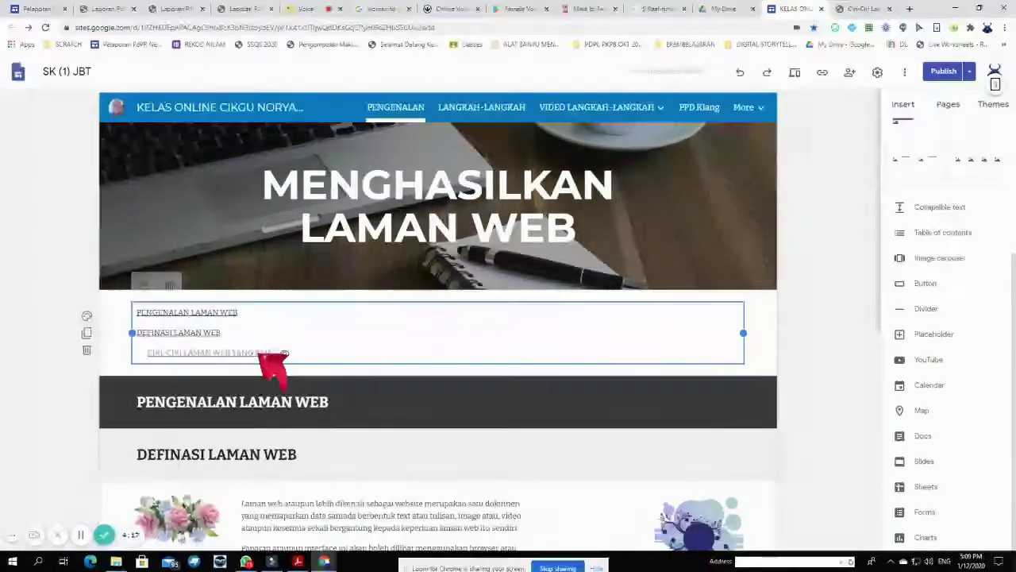
pyautogui.click(143, 284)
pyautogui.click(144, 283)
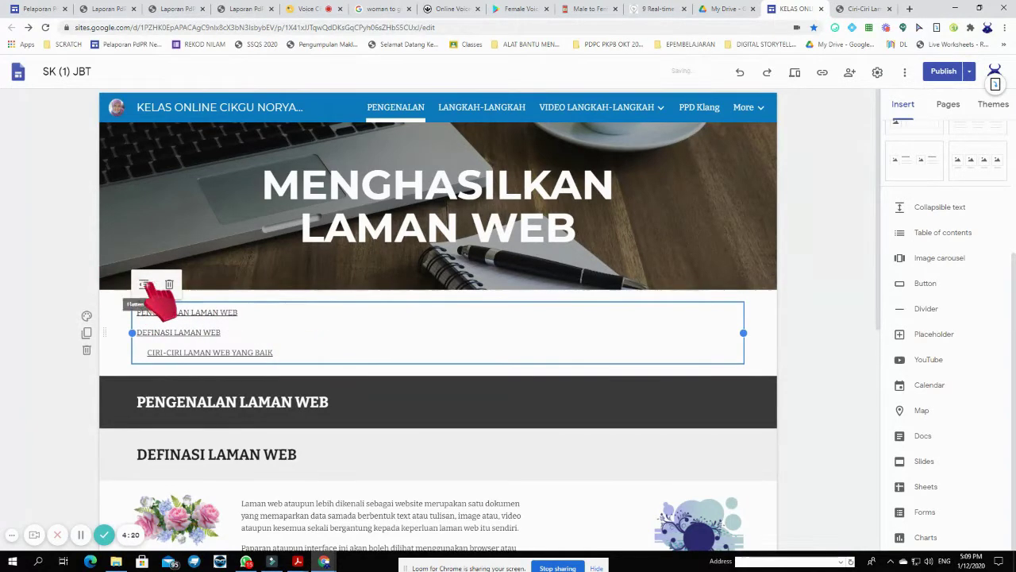
pyautogui.click(144, 285)
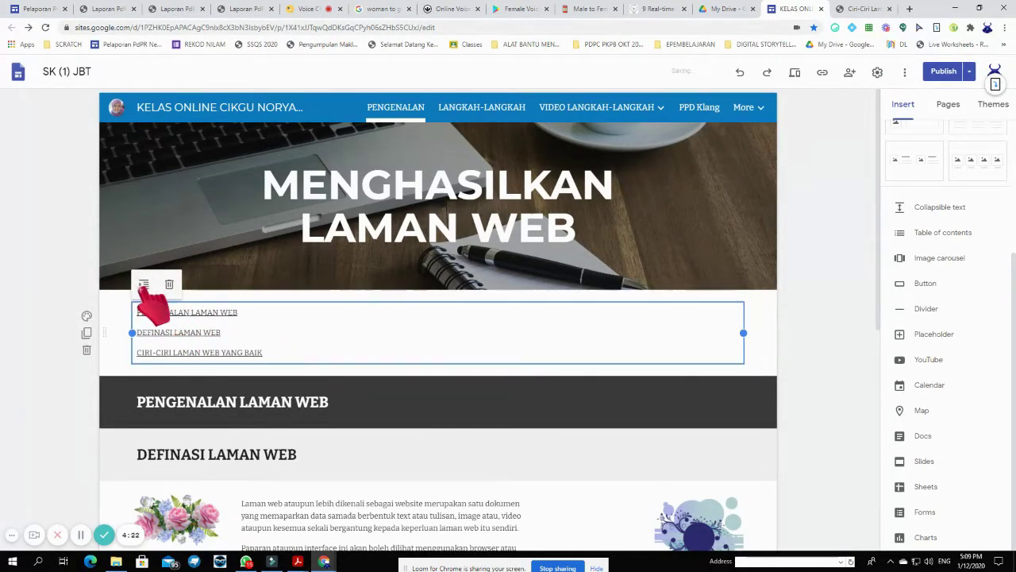
pyautogui.click(144, 286)
pyautogui.moveTo(221, 333)
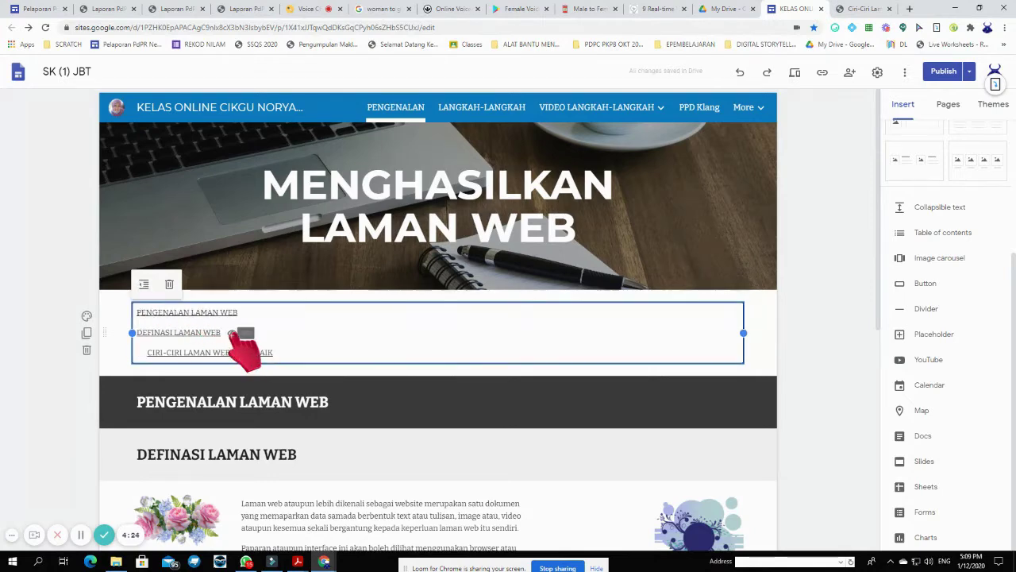
pyautogui.scroll(-5, 397, 357)
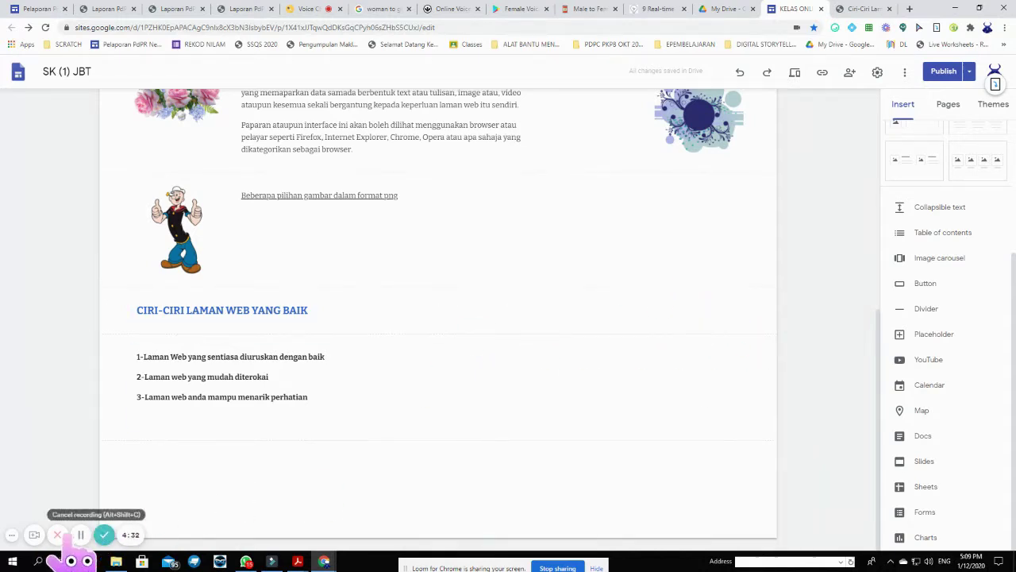
pyautogui.click(104, 534)
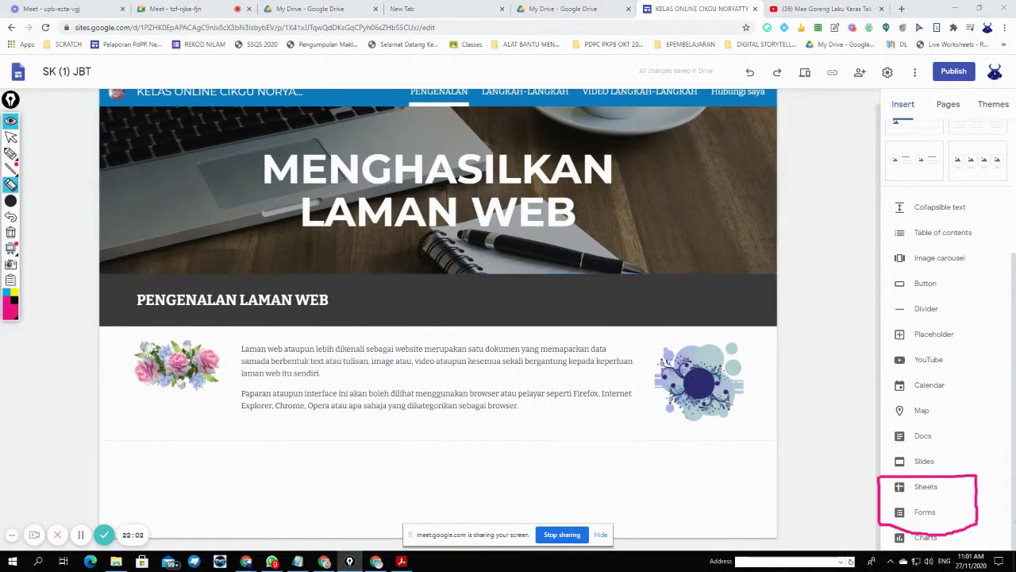
# - Open the Hubungi saya page from the Pages list and dismiss its options menu
pyautogui.click(979, 512)
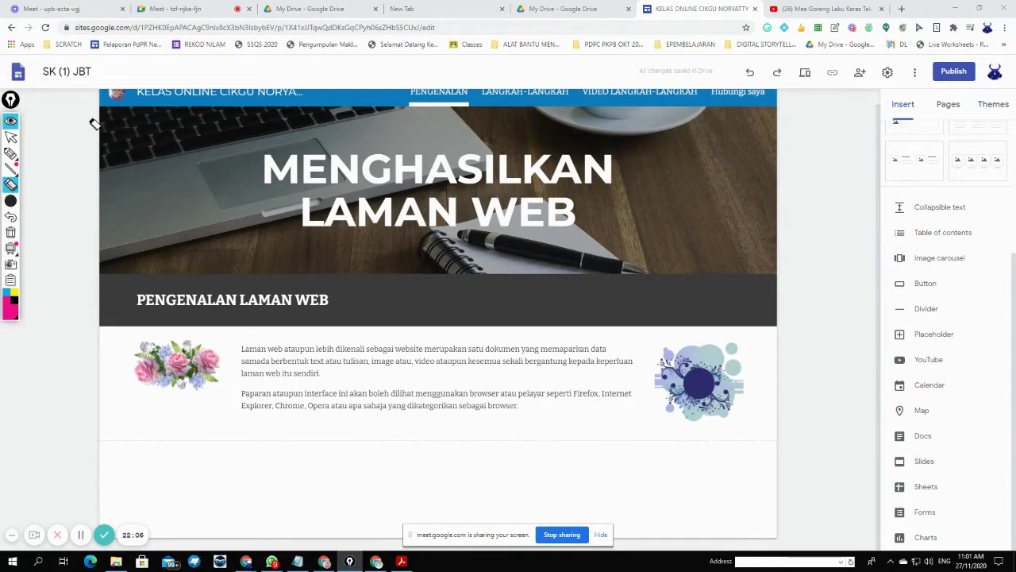
pyautogui.click(11, 140)
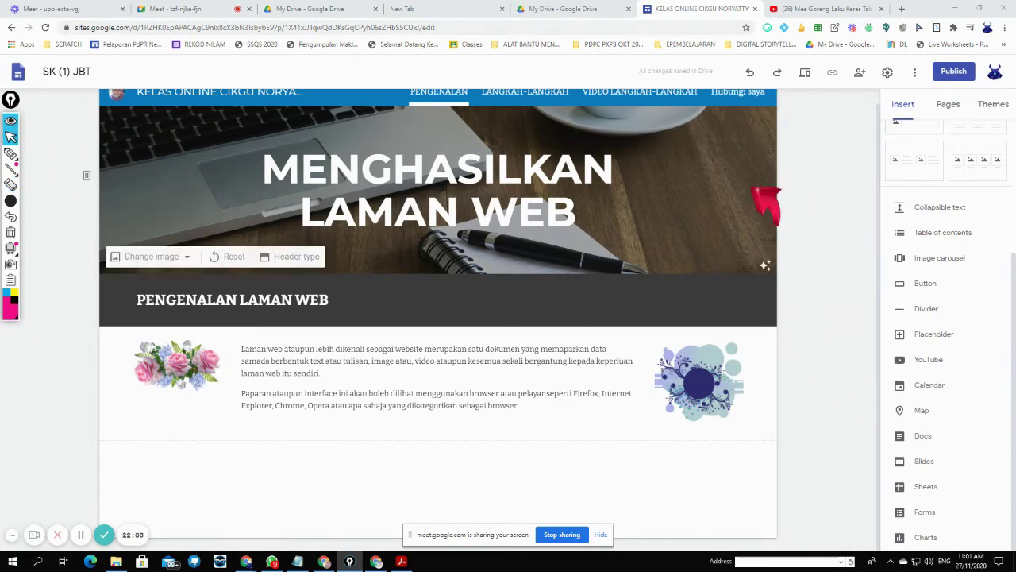
pyautogui.scroll(1, 762, 203)
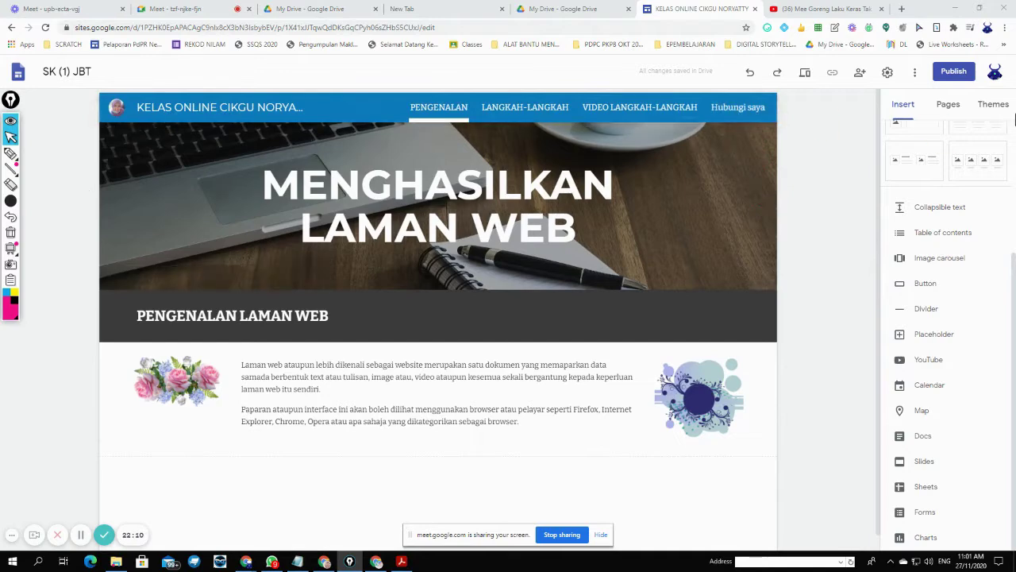
pyautogui.click(949, 109)
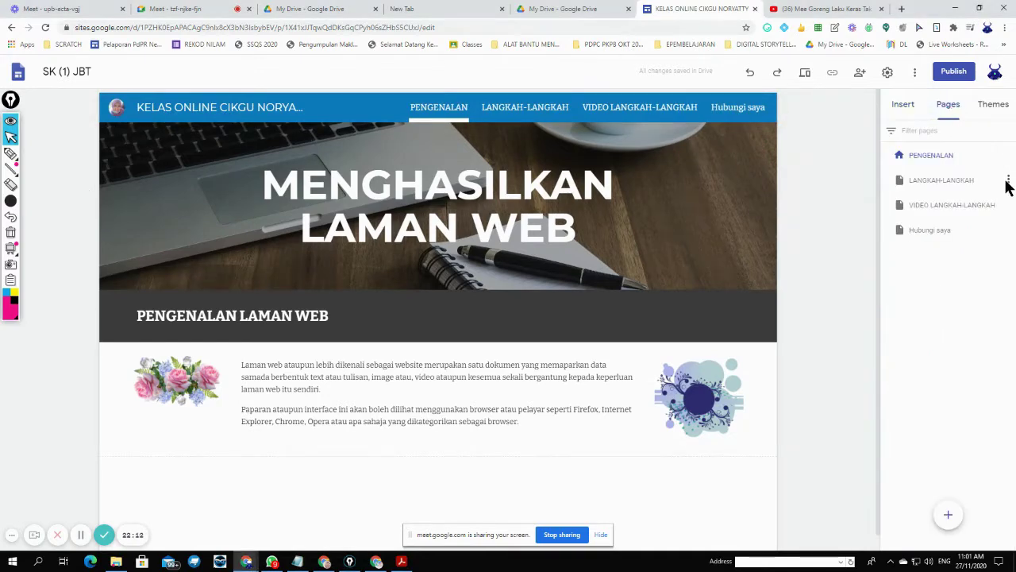
pyautogui.click(939, 234)
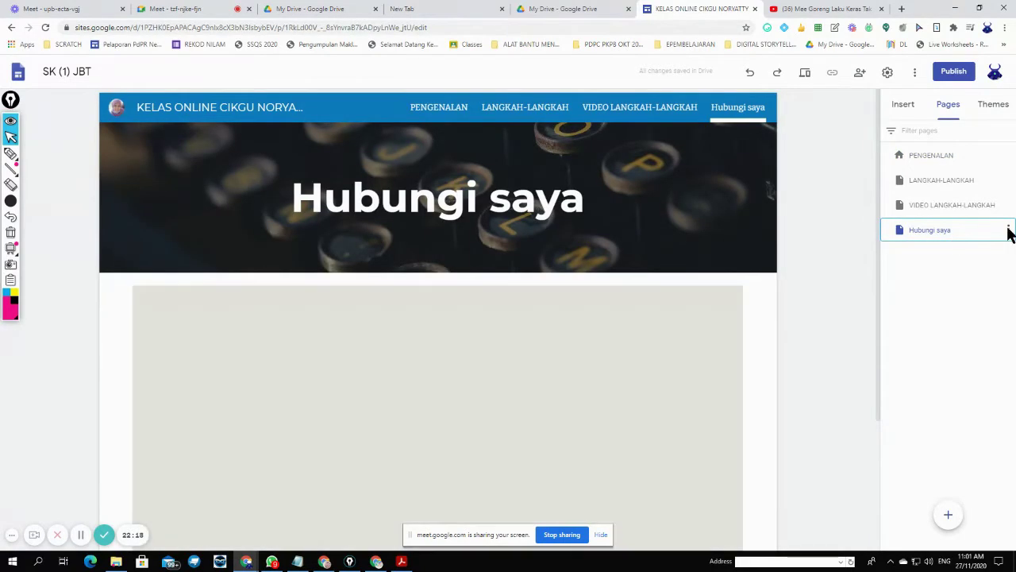
pyautogui.click(1009, 230)
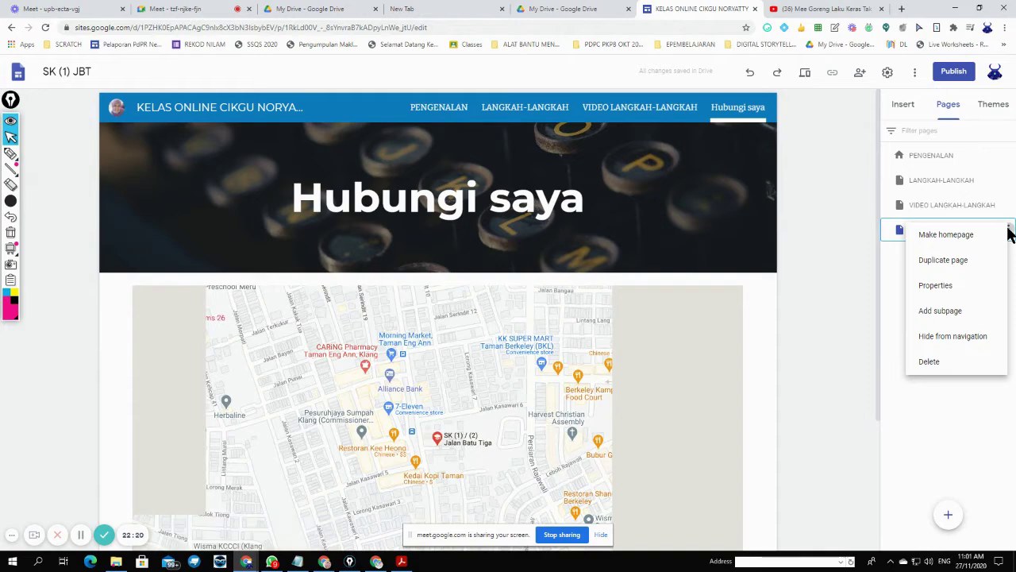
pyautogui.click(937, 434)
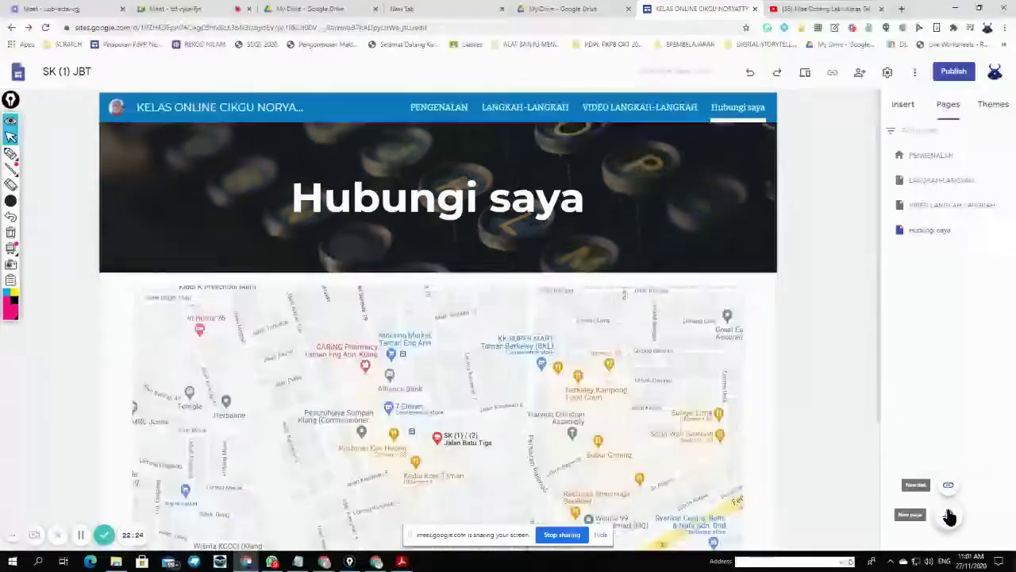
# - Create a new page named 'Kalendar Aktiviti'
pyautogui.click(949, 516)
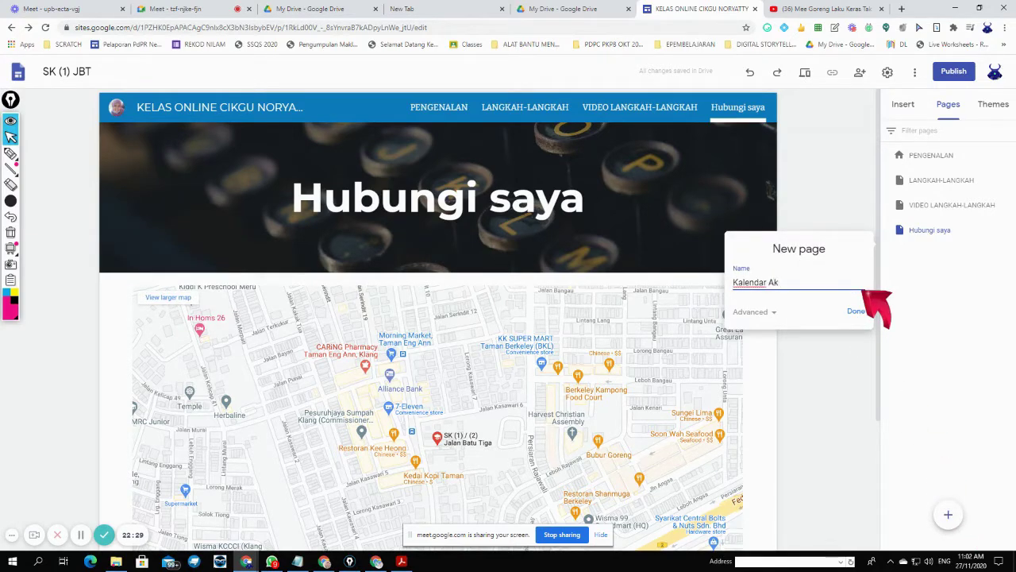
pyautogui.write('Kalendar Aktiviti')
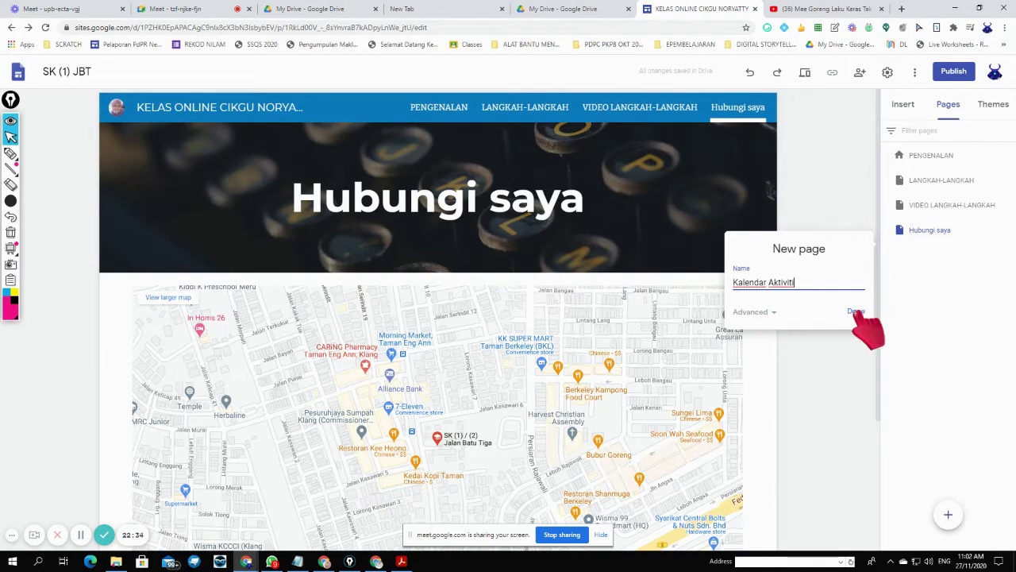
pyautogui.click(857, 312)
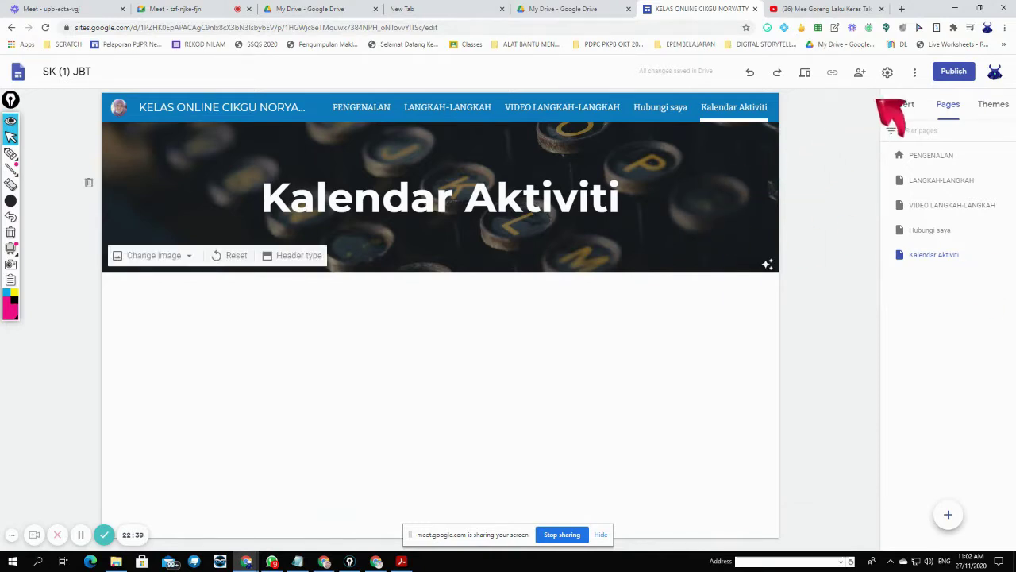
# - Embed a calendar combining both 5 KASAWARI and both 5 RAJAWALI class calendars
pyautogui.click(904, 106)
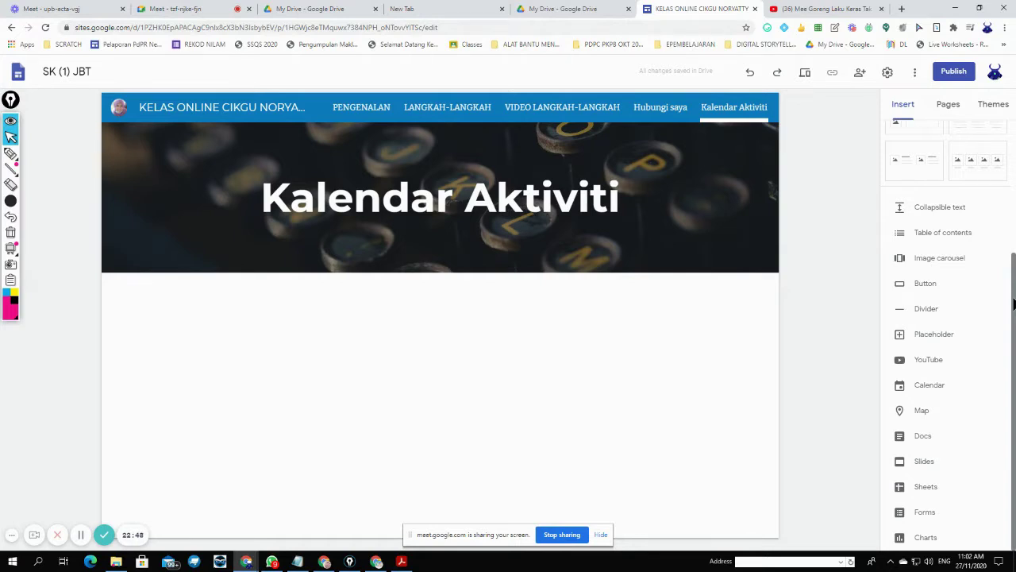
pyautogui.click(970, 393)
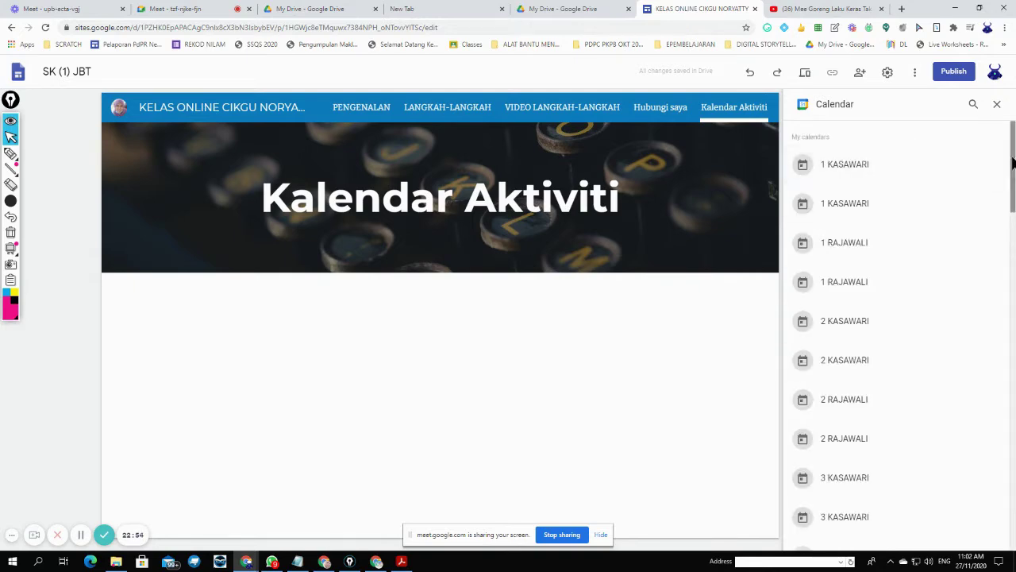
pyautogui.moveTo(1012, 163); pyautogui.dragTo(1012, 322)
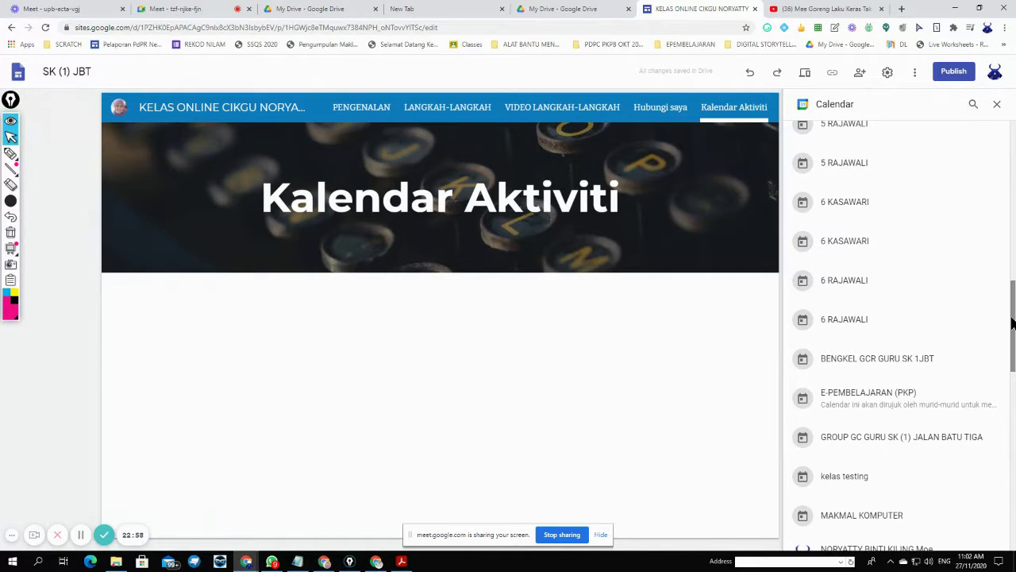
pyautogui.scroll(2, 964, 272)
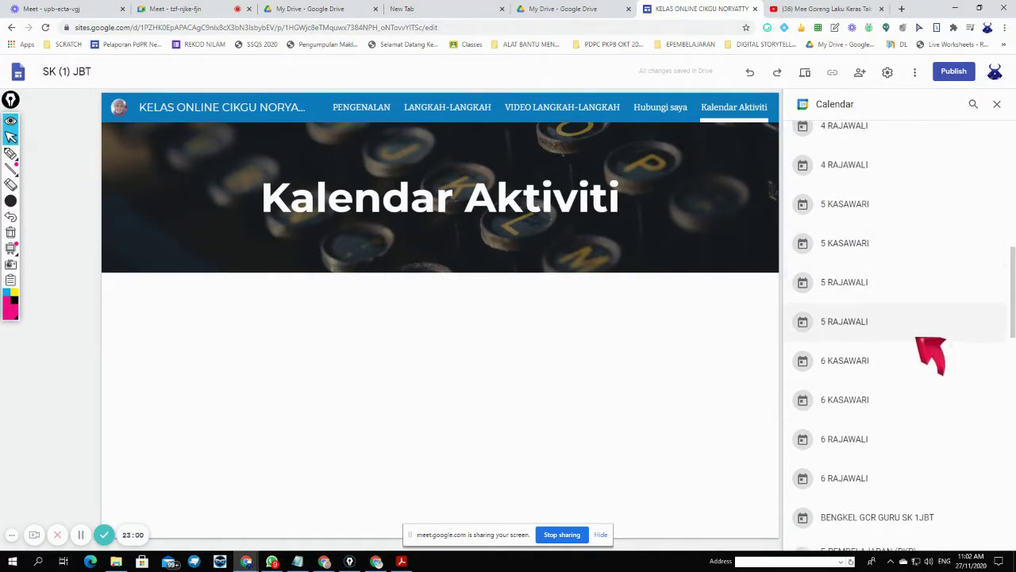
pyautogui.click(865, 283)
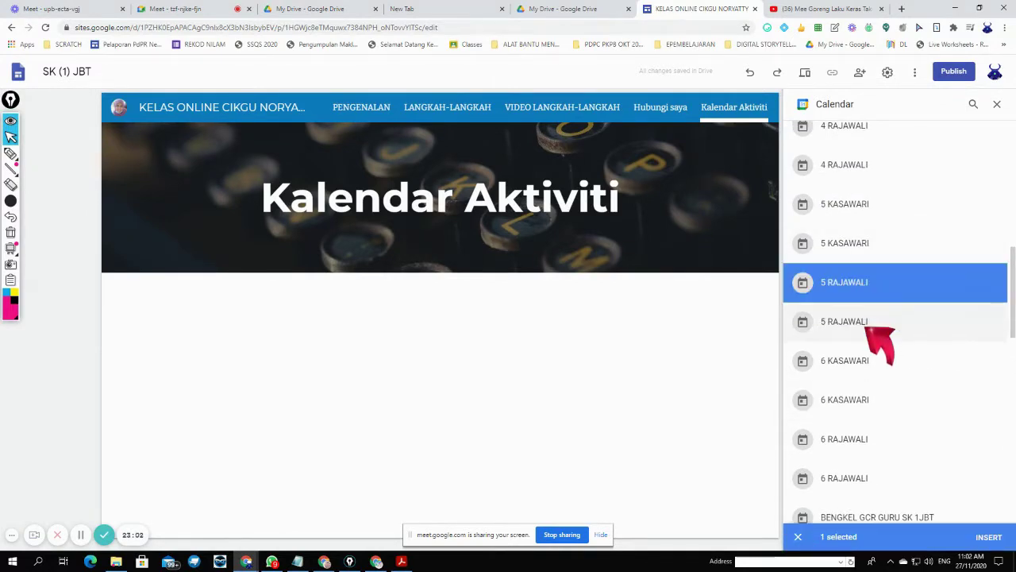
pyautogui.click(872, 325)
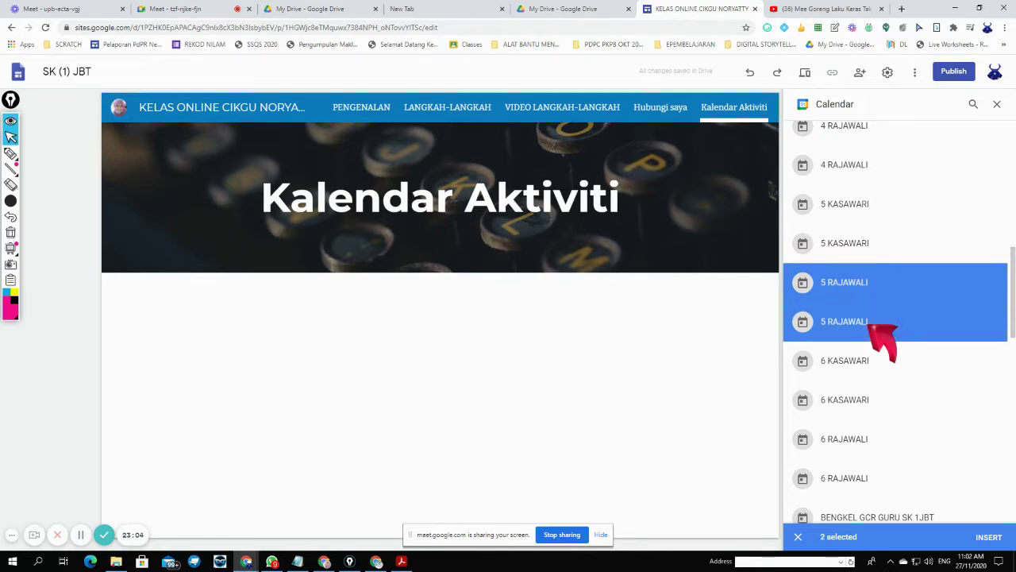
pyautogui.click(859, 324)
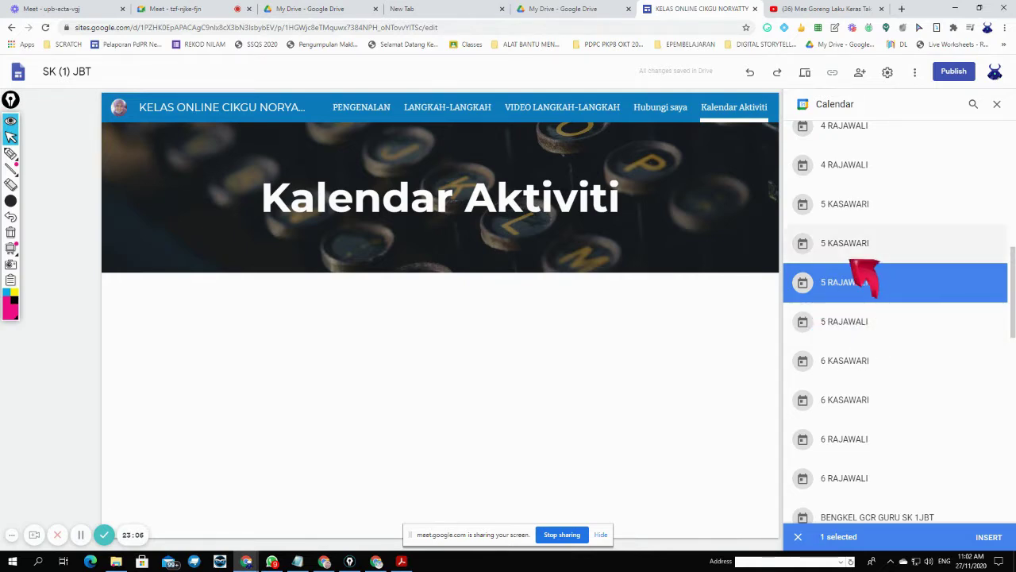
pyautogui.click(862, 250)
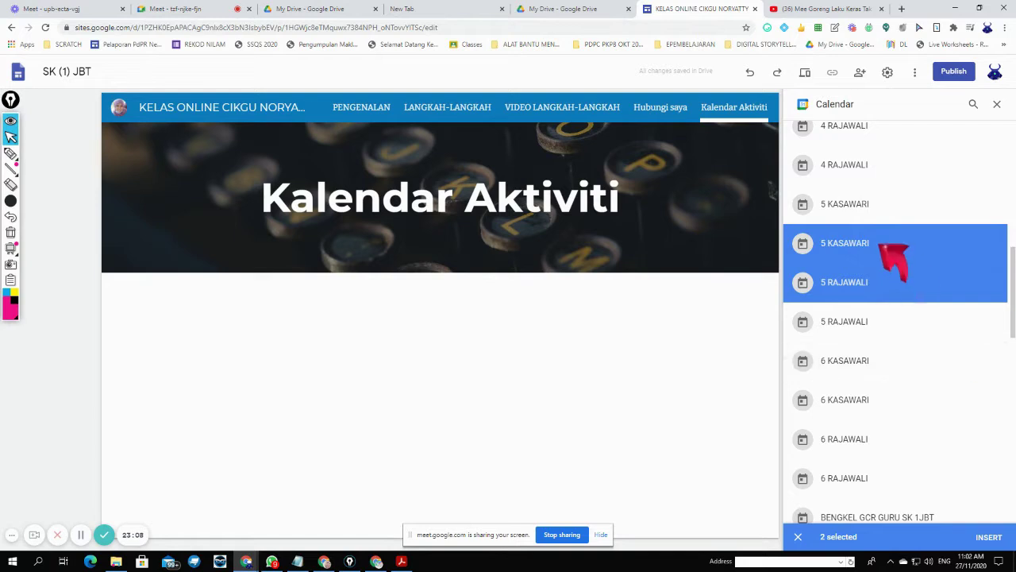
pyautogui.click(876, 209)
pyautogui.click(870, 325)
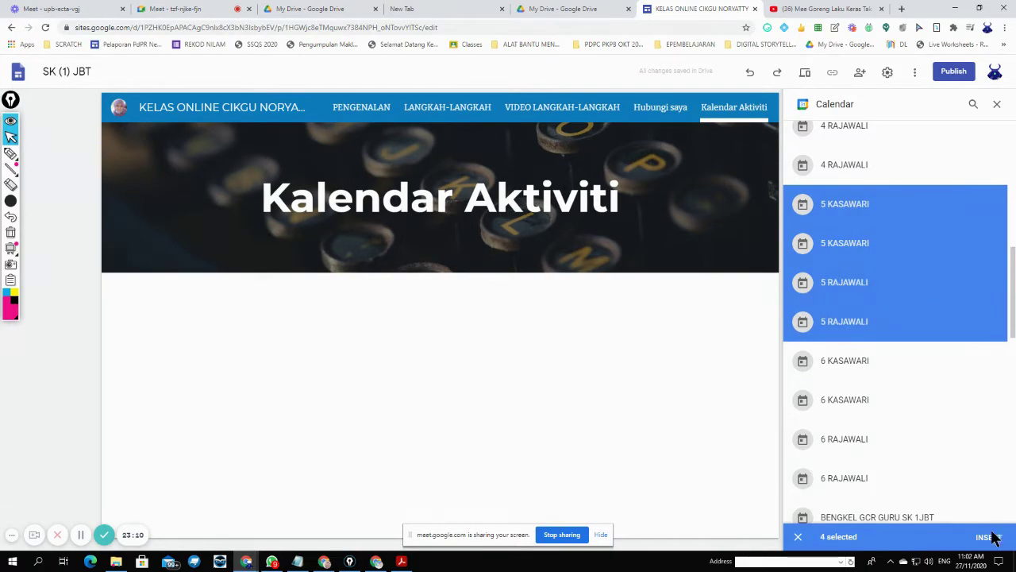
pyautogui.click(989, 537)
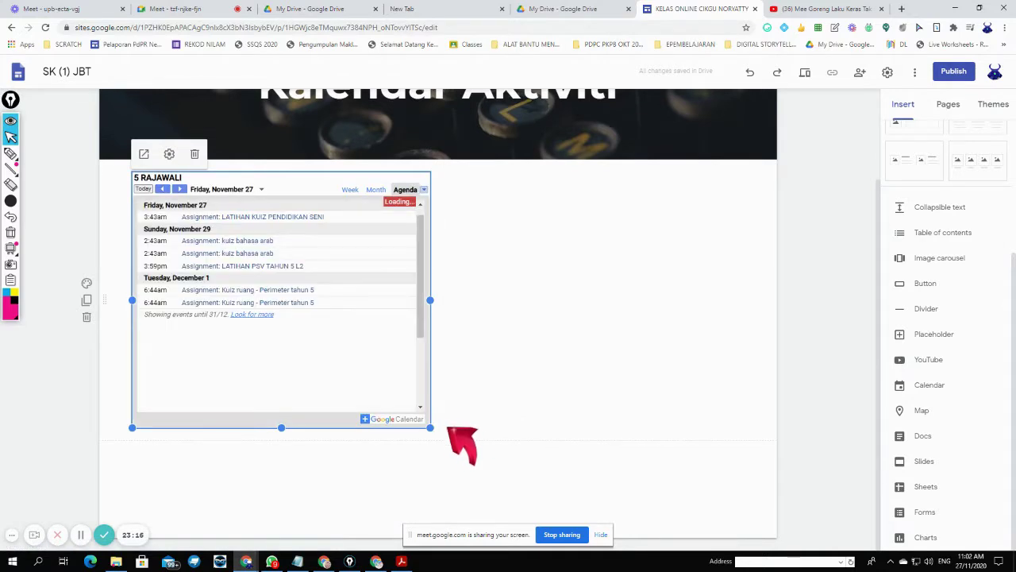
# - Drag the calendar embed's corner to widen it across the page and make it taller
pyautogui.moveTo(430, 428); pyautogui.dragTo(743, 515)
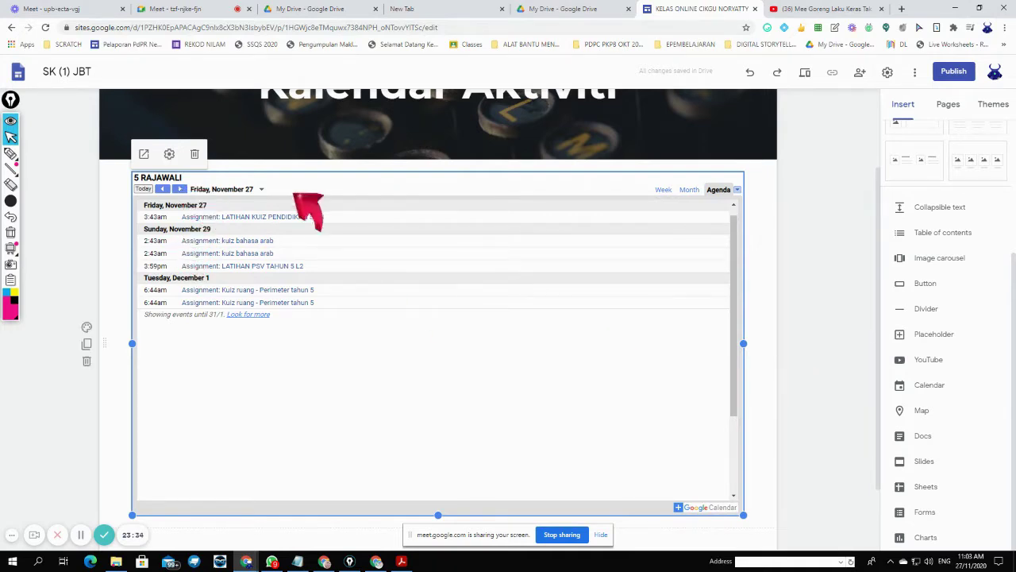
# - Preview the page and try the calendar's Month, Week and Agenda views and date arrows
pyautogui.click(804, 72)
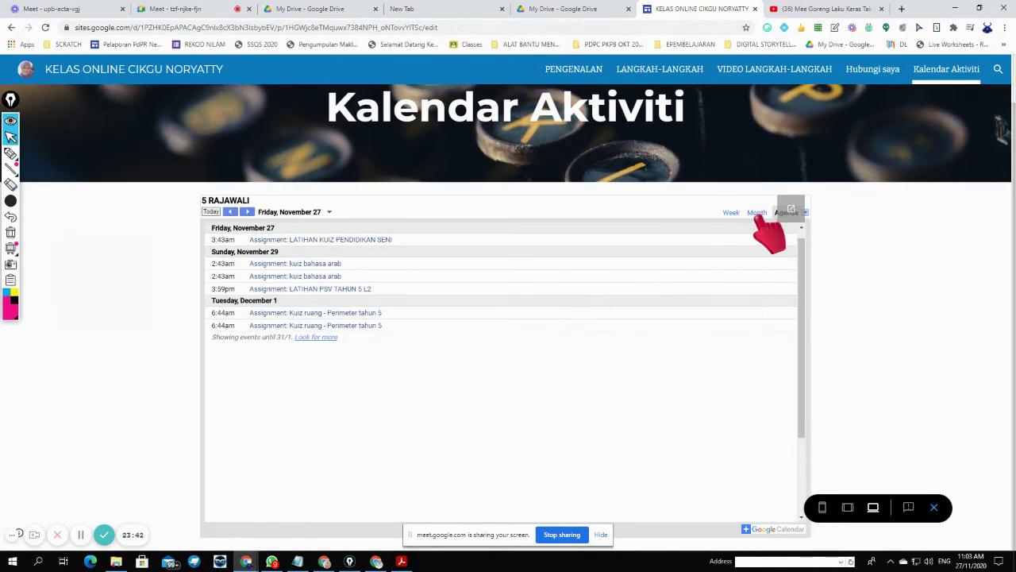
pyautogui.click(759, 213)
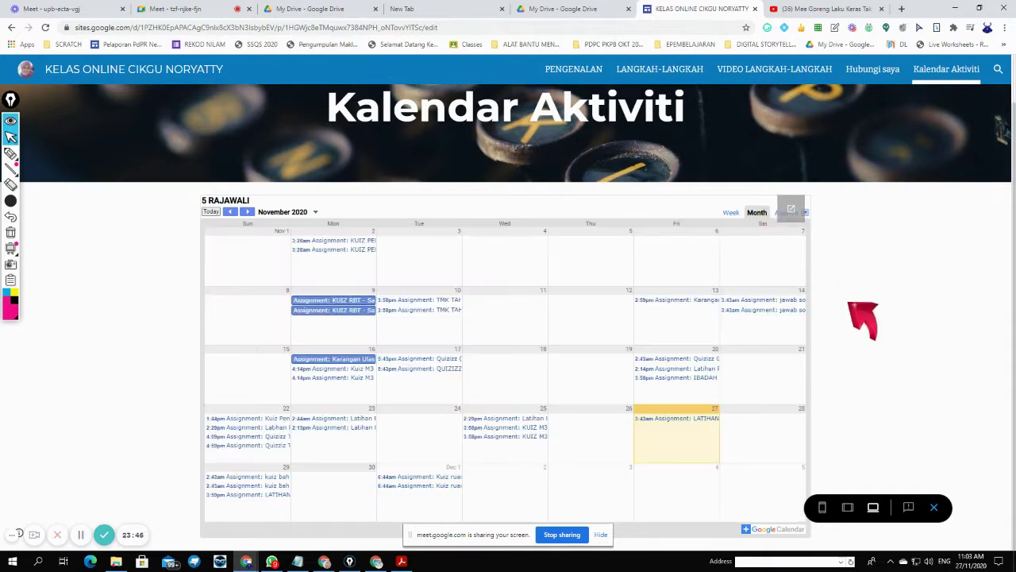
pyautogui.click(732, 213)
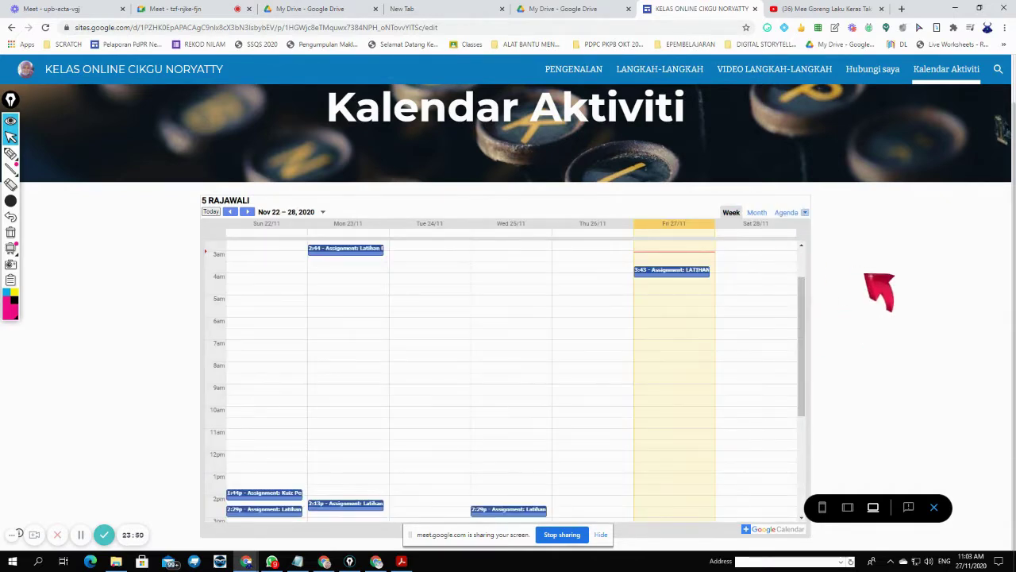
pyautogui.click(757, 214)
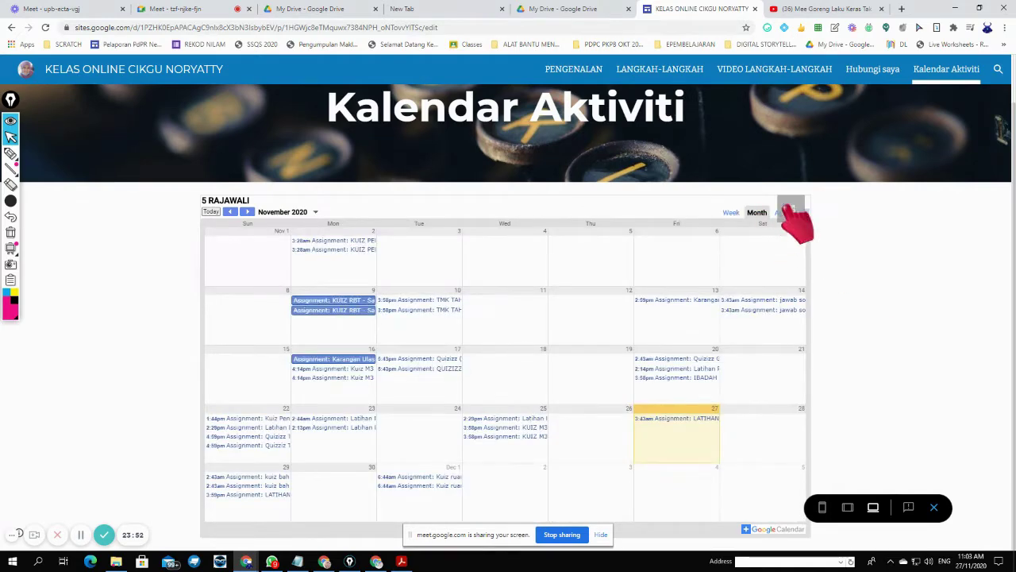
pyautogui.click(784, 212)
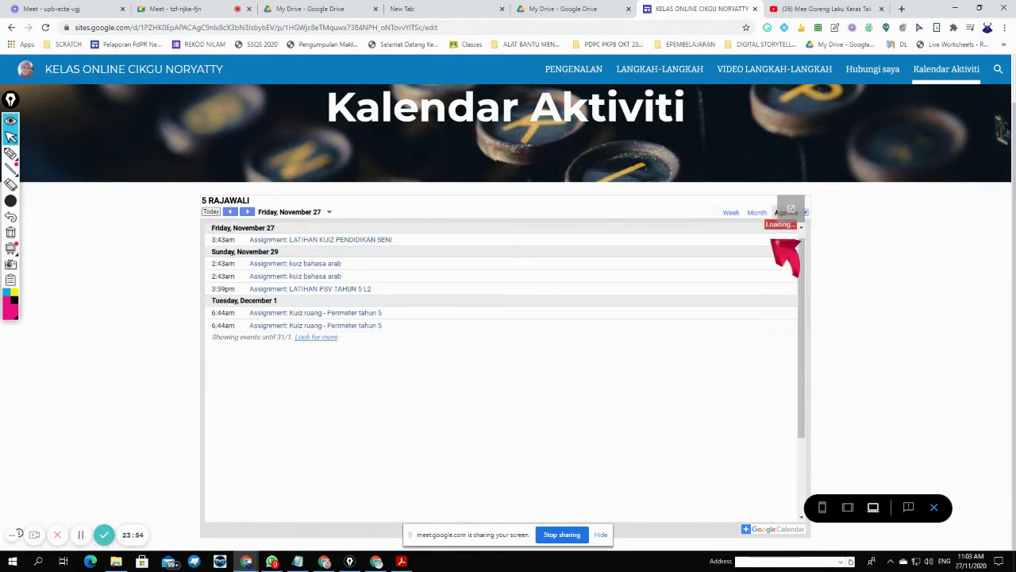
pyautogui.click(247, 212)
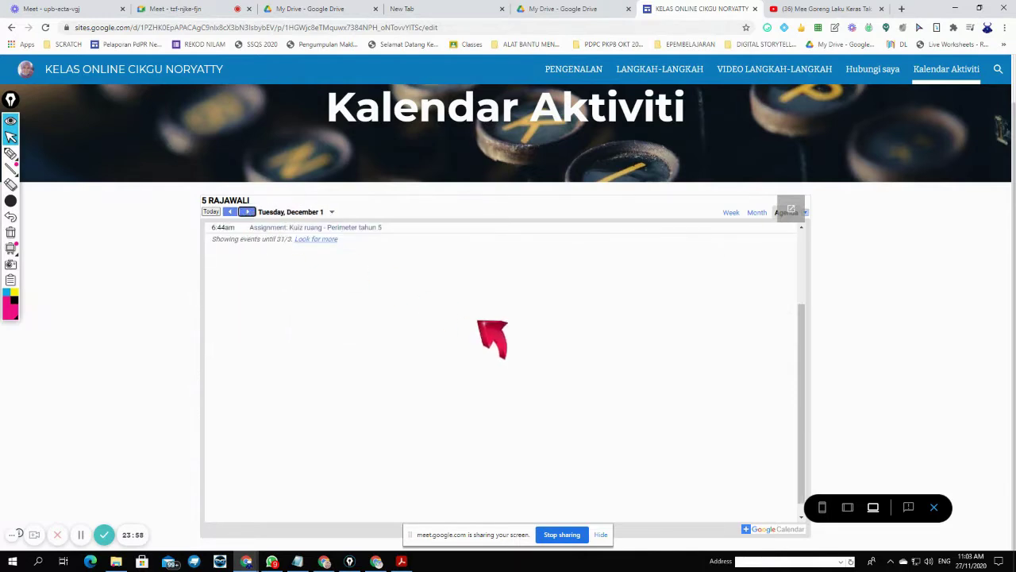
pyautogui.click(230, 212)
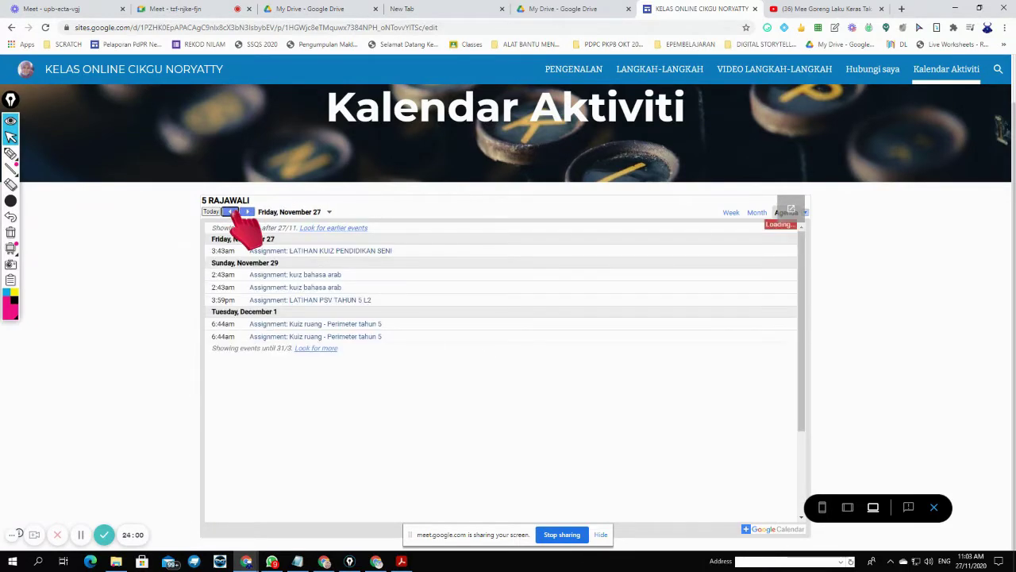
# - Find the December 1 'Kuiz ruang - Perimeter tahun 5' agenda event and open its full details in Google Calendar
pyautogui.click(231, 212)
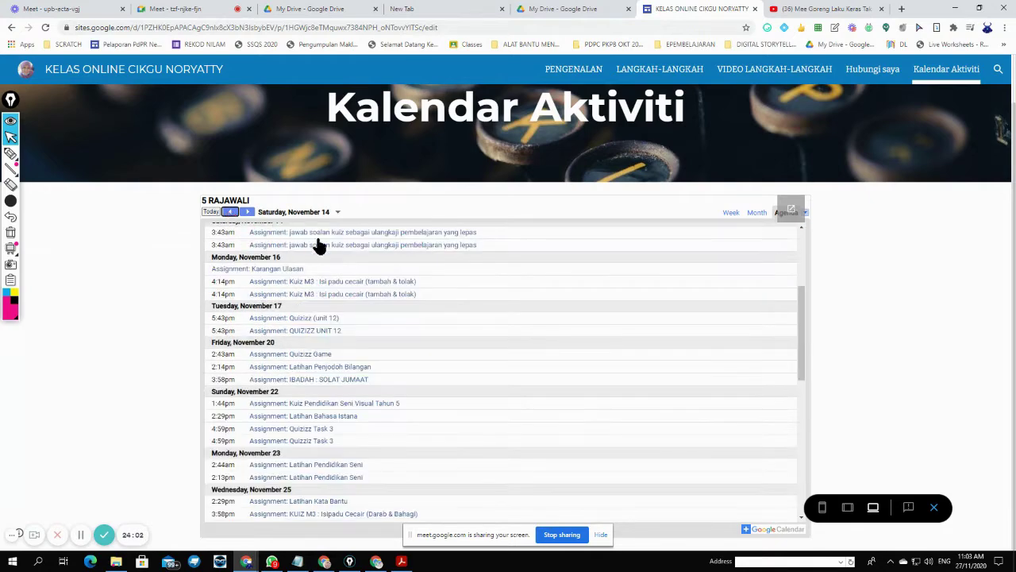
pyautogui.scroll(5, 467, 302)
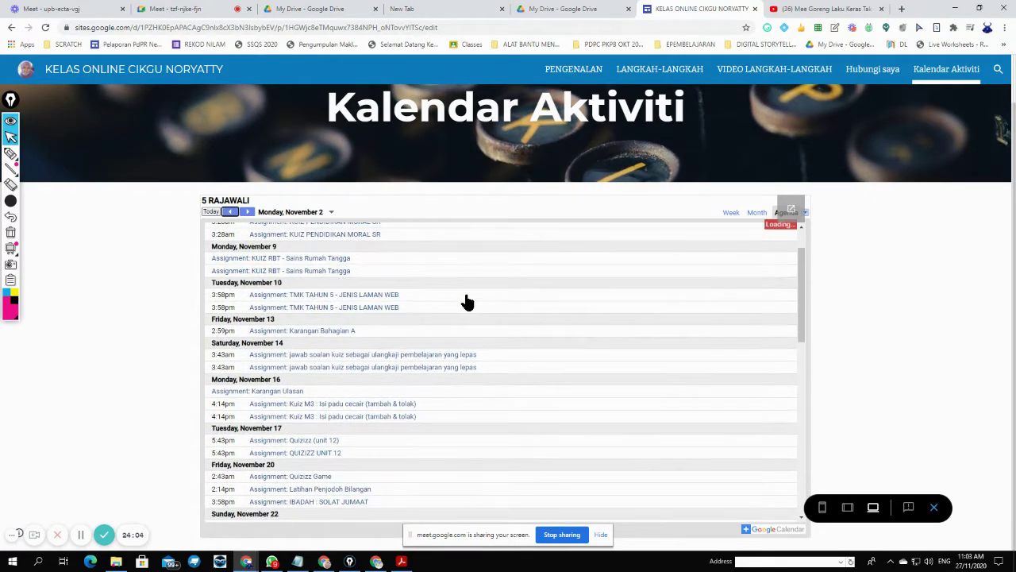
pyautogui.scroll(2, 467, 301)
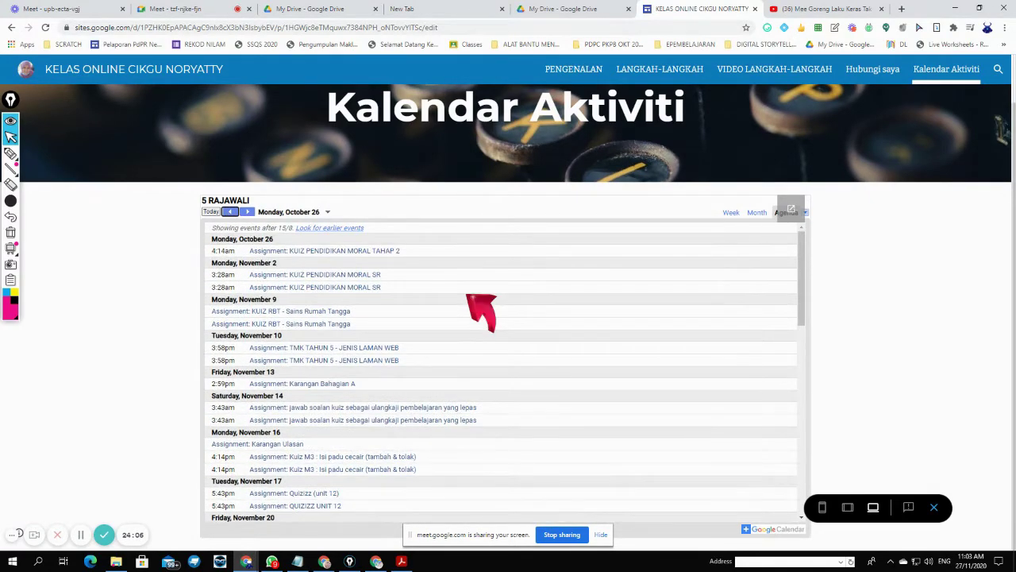
pyautogui.scroll(-6, 467, 294)
pyautogui.scroll(7, 467, 295)
pyautogui.scroll(1, 324, 329)
pyautogui.scroll(-6, 482, 386)
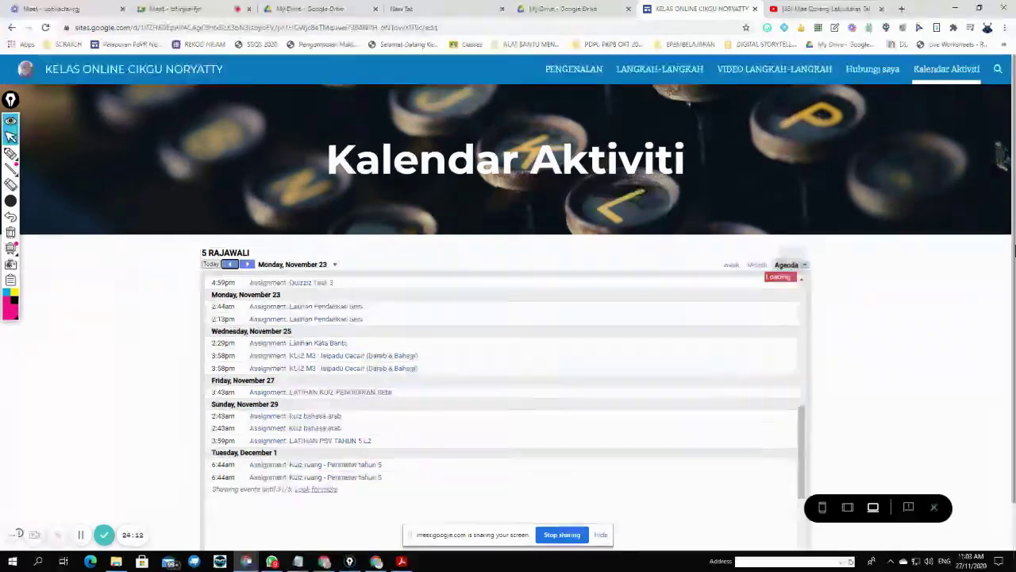
pyautogui.scroll(-1, 797, 371)
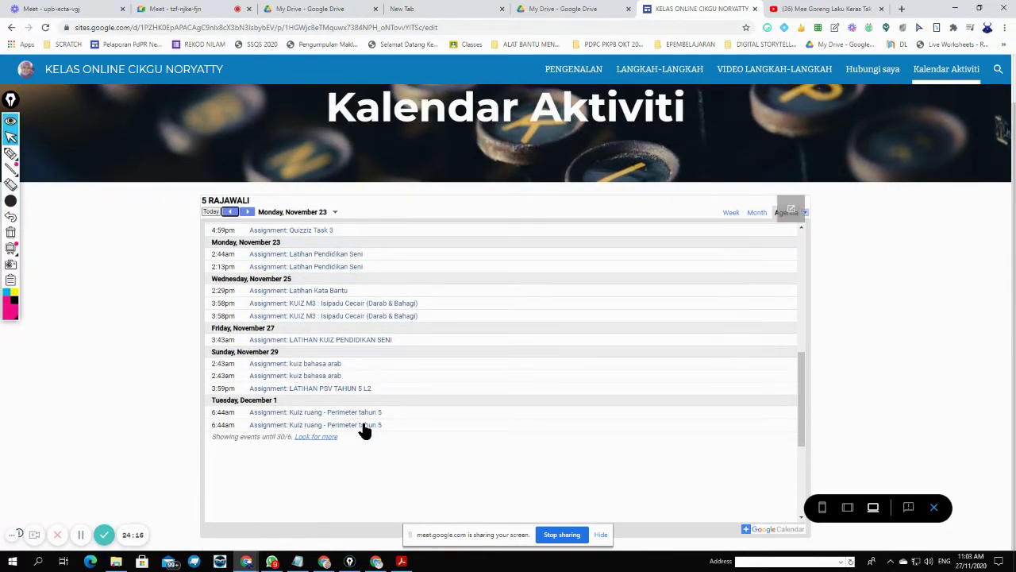
pyautogui.click(364, 426)
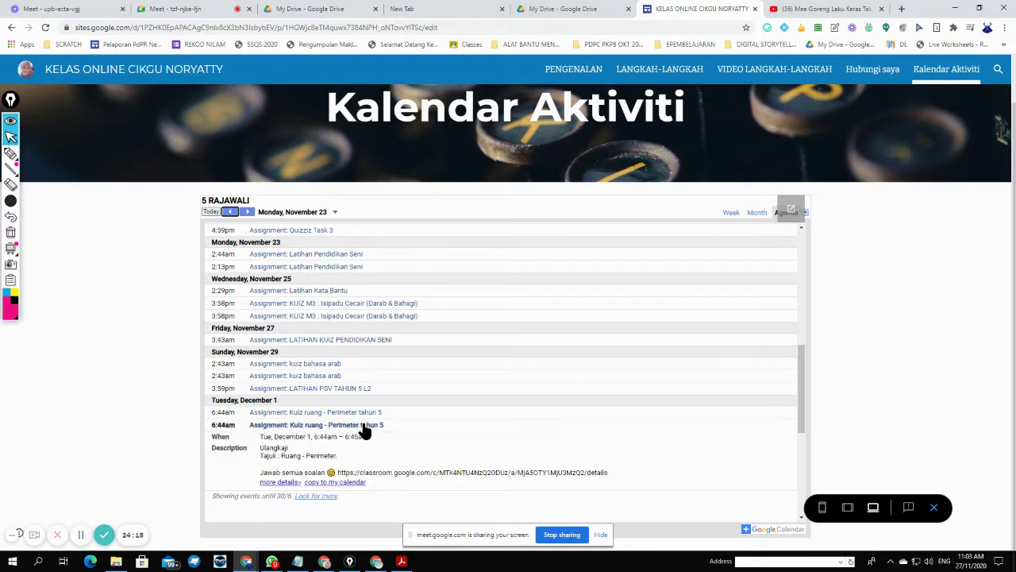
pyautogui.scroll(-2, 482, 449)
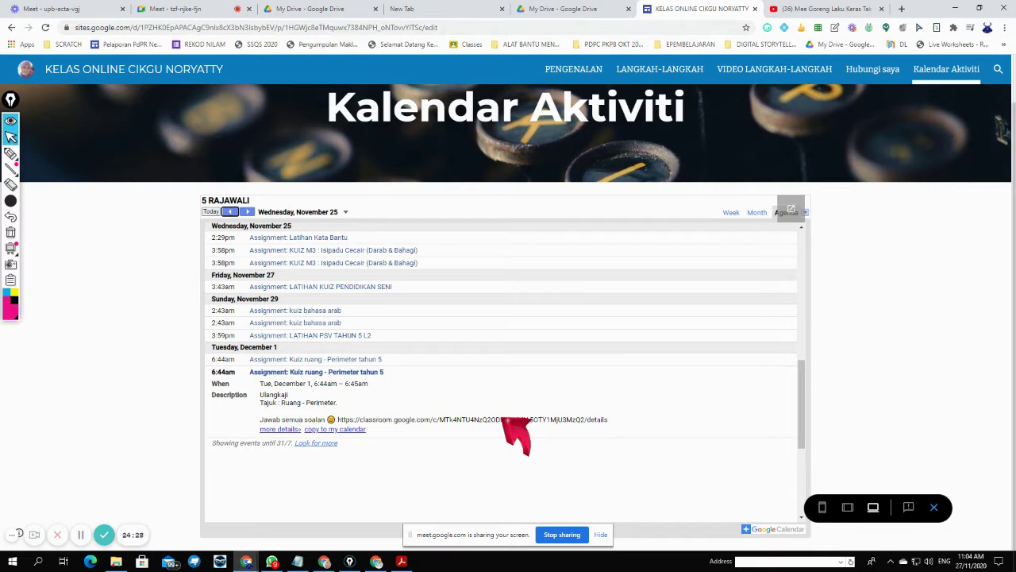
pyautogui.click(278, 429)
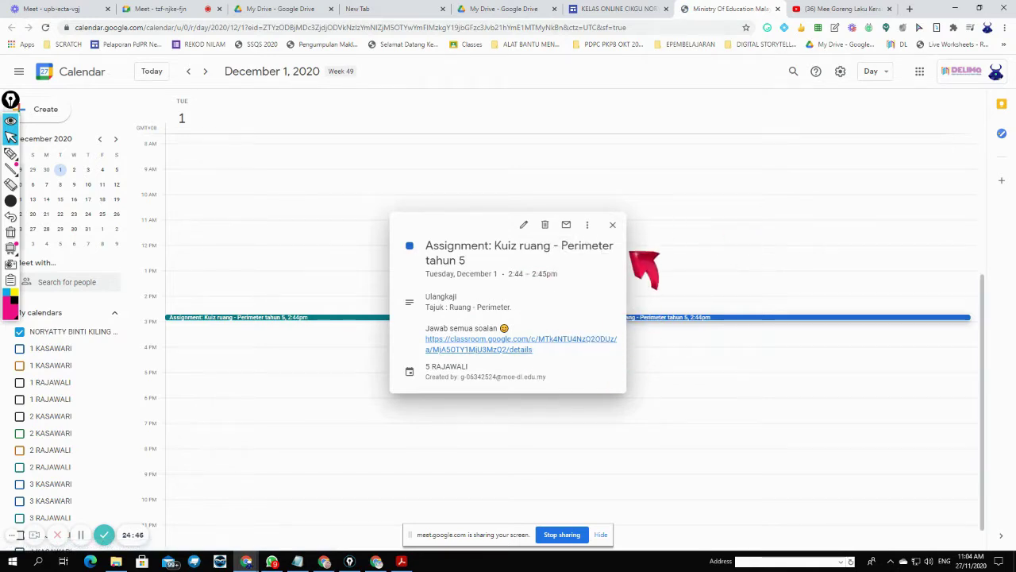
# - In the December 1 day view, open the Kuiz ruang event and follow its classroom.google.com assignment link
pyautogui.click(612, 226)
pyautogui.scroll(-4, 95, 346)
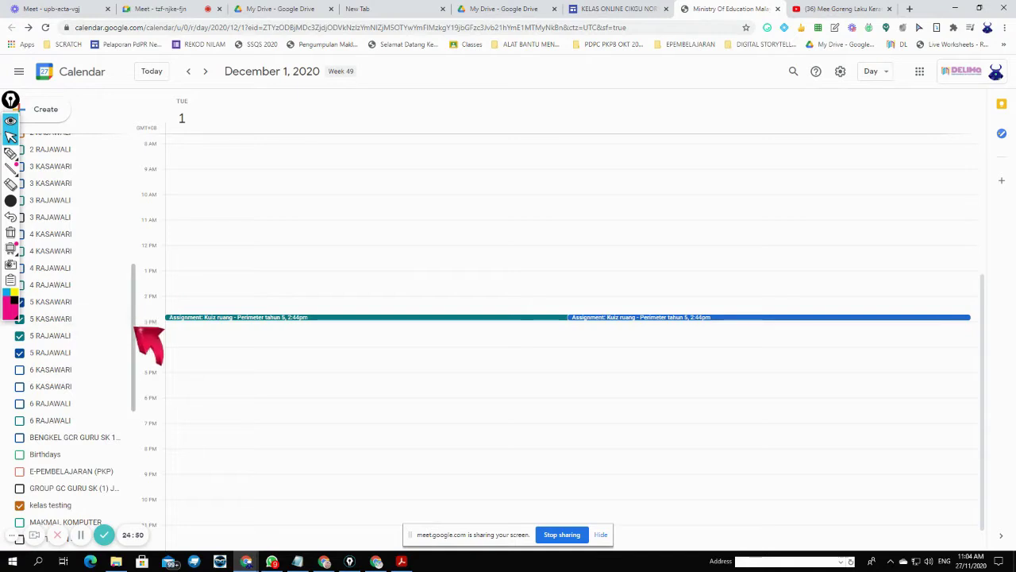
pyautogui.moveTo(137, 332); pyautogui.dragTo(132, 465)
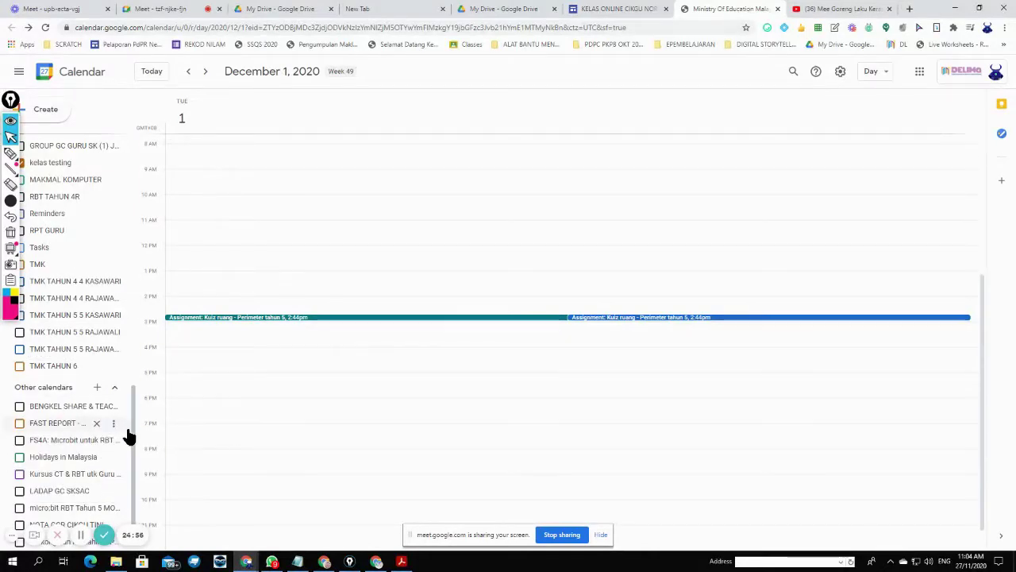
pyautogui.moveTo(134, 432); pyautogui.dragTo(130, 219)
pyautogui.click(11, 121)
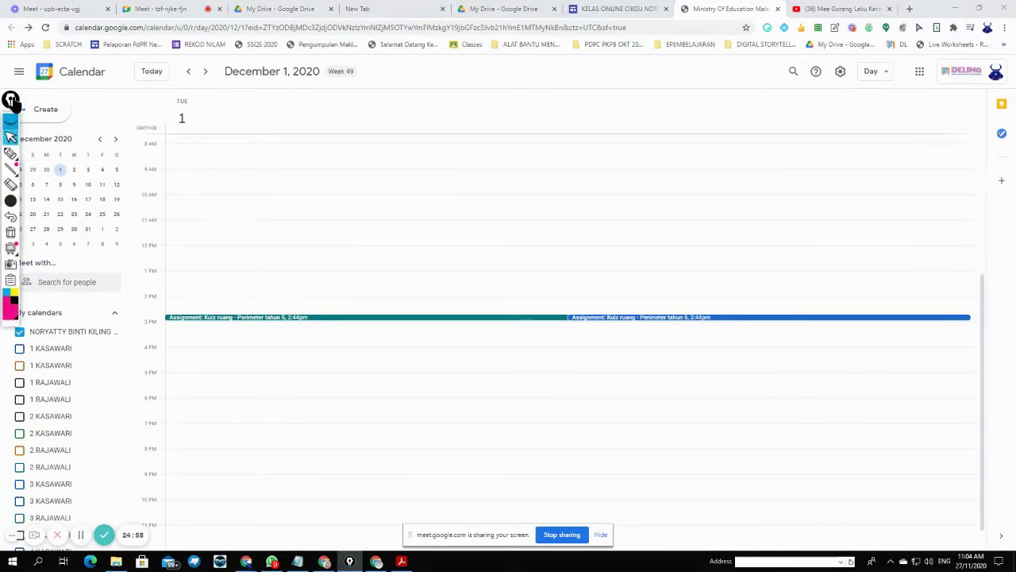
pyautogui.click(11, 99)
pyautogui.scroll(-3, 64, 354)
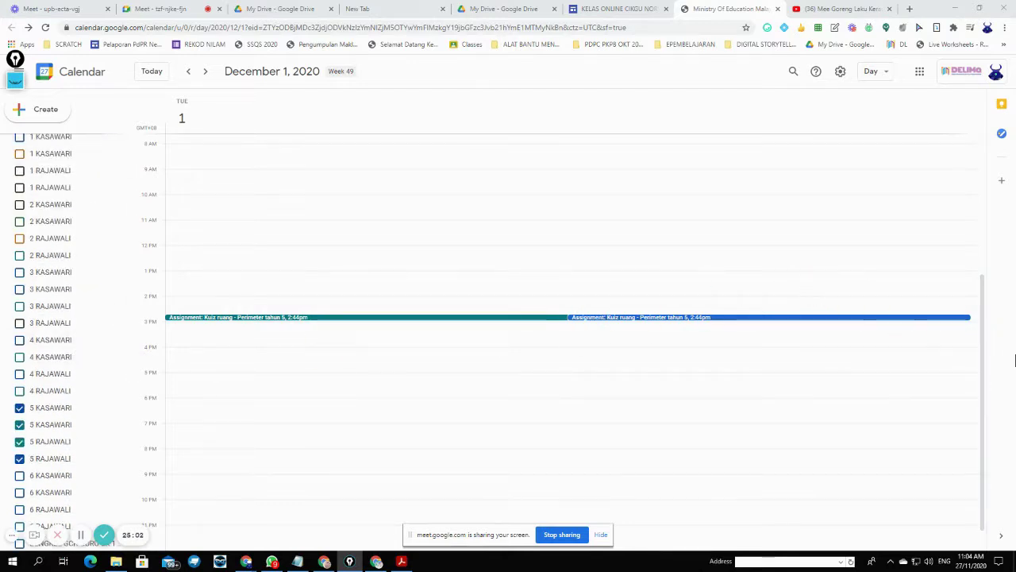
pyautogui.click(688, 318)
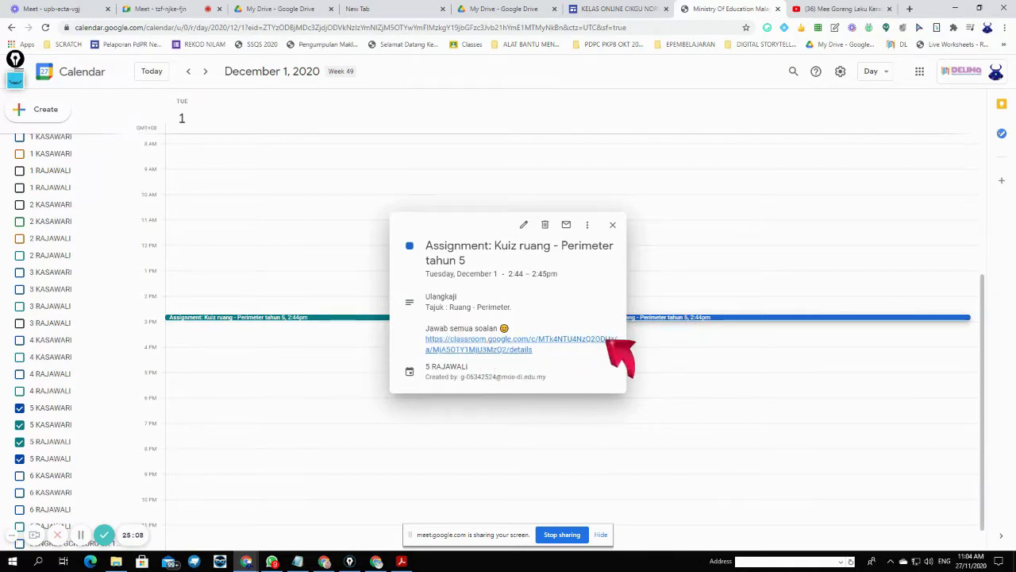
pyautogui.click(497, 340)
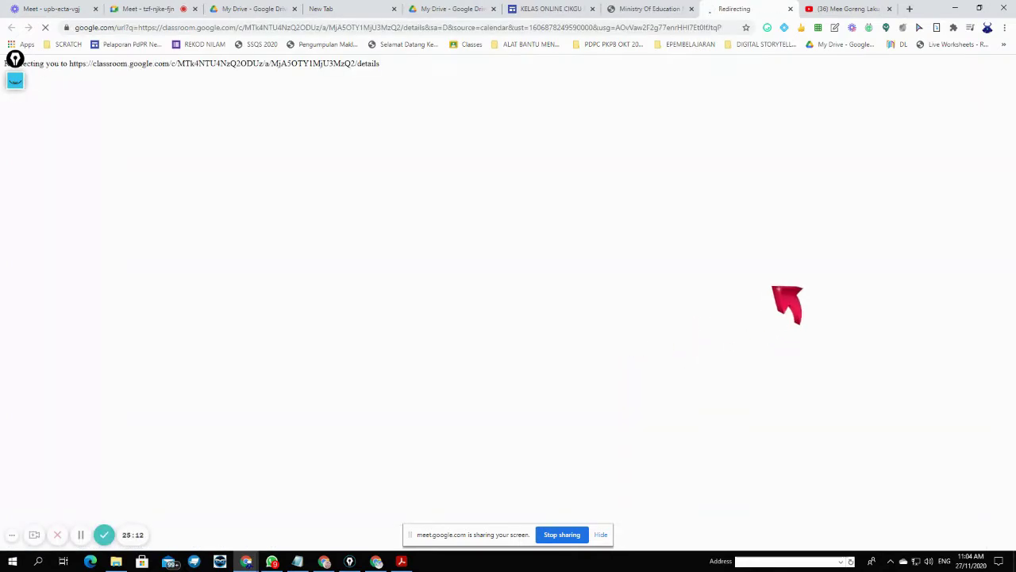
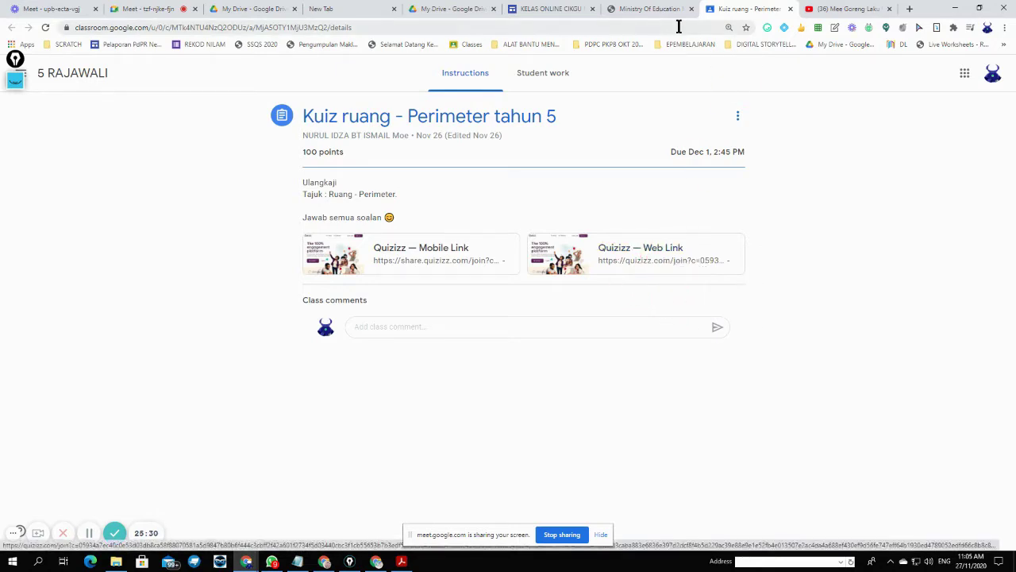
# - Check the perimeter quiz in Google Calendar, then return to the site's Kalendar Aktiviti page
pyautogui.click(649, 10)
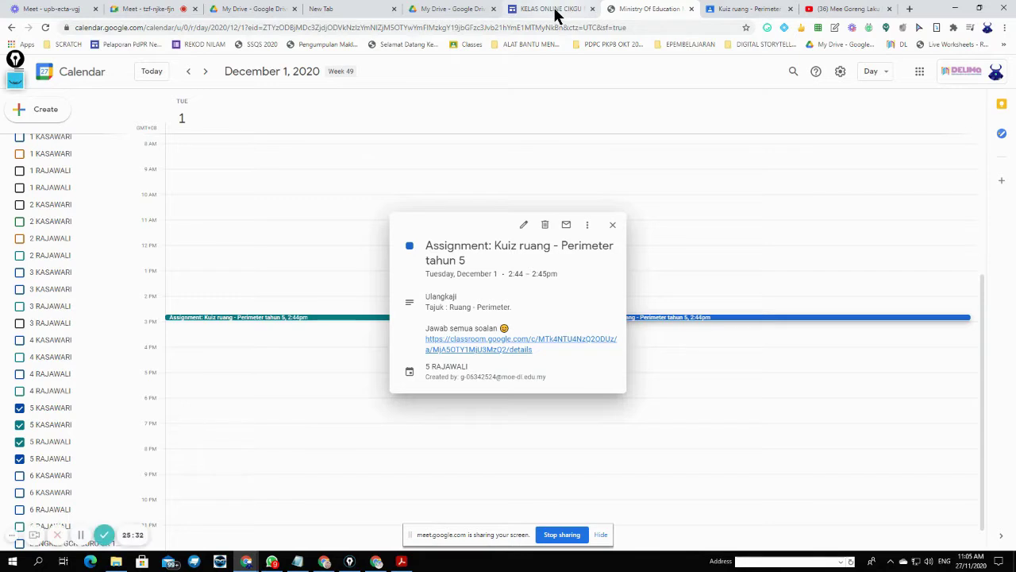
pyautogui.click(556, 11)
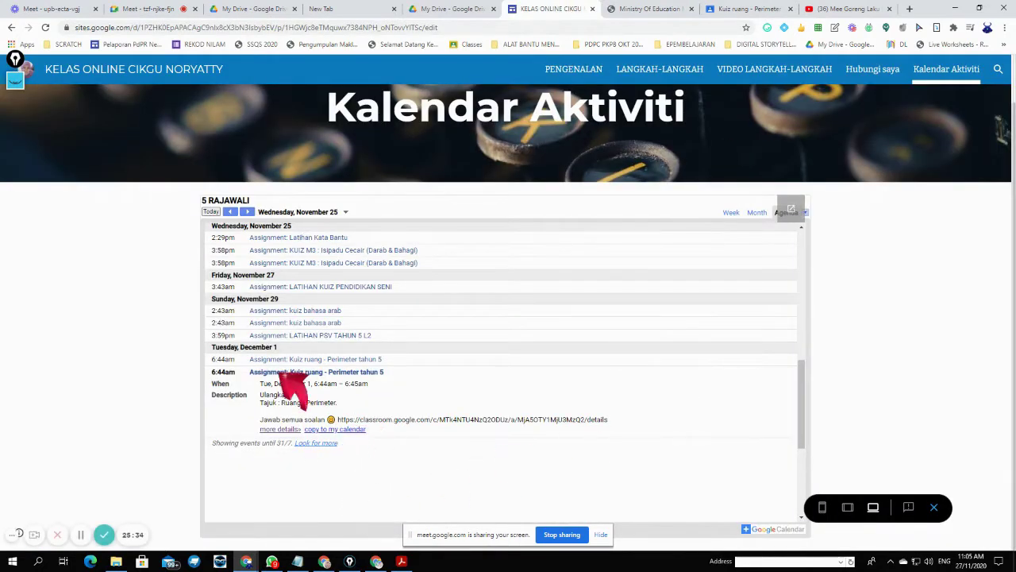
# - Copy the LATIHAN PSV TAHUN 5 L2 assignment link from its calendar event into a new tab
pyautogui.click(314, 335)
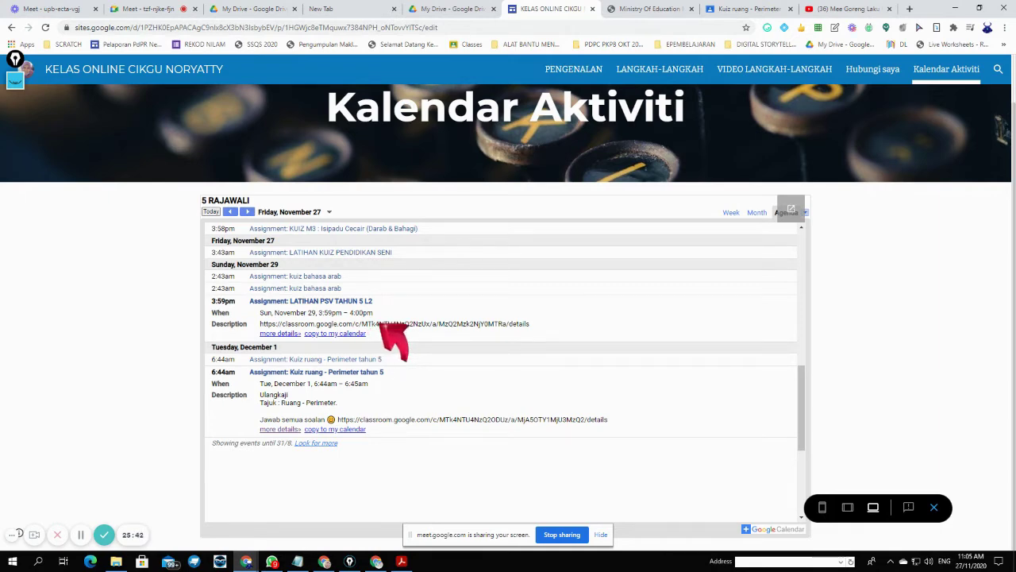
pyautogui.moveTo(261, 324); pyautogui.dragTo(521, 326)
pyautogui.rightClick(512, 327)
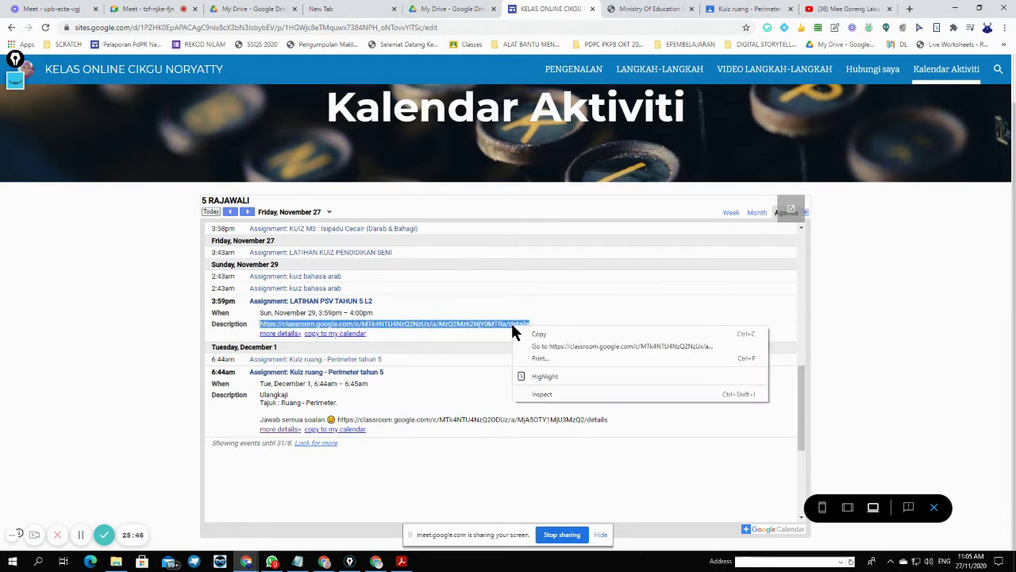
pyautogui.click(532, 334)
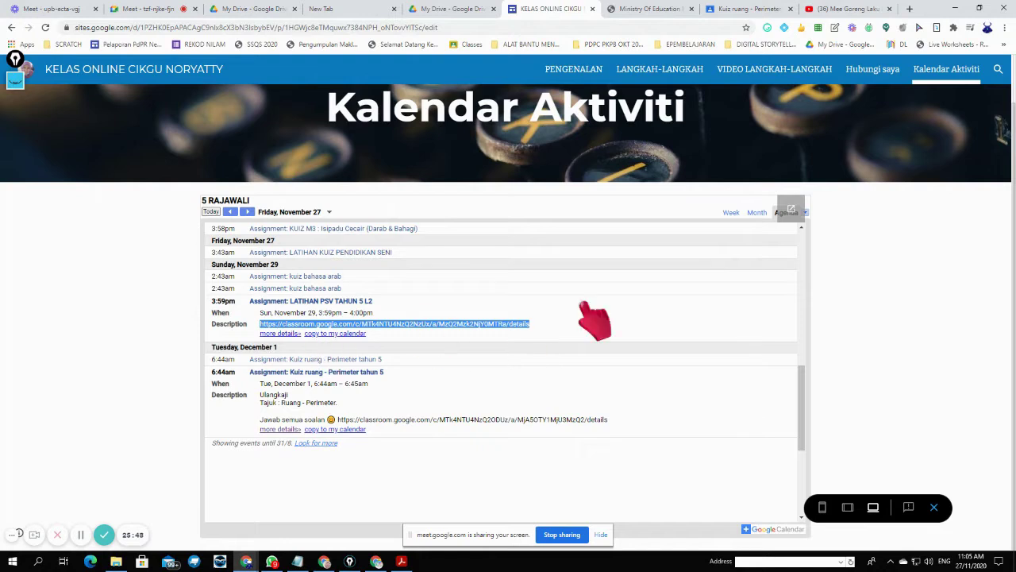
pyautogui.click(910, 9)
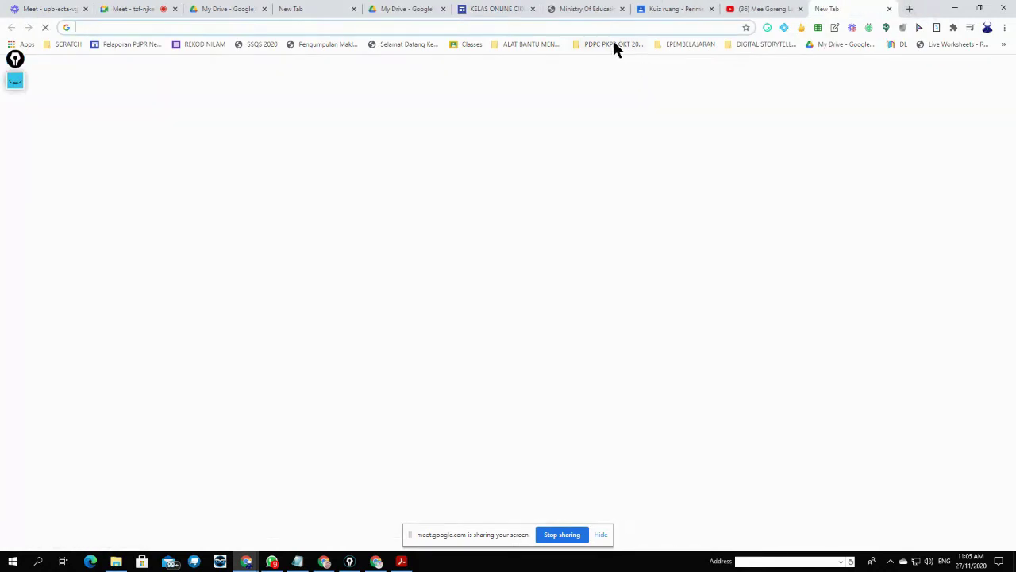
# - Open the pasted LATIHAN PSV TAHUN 5 L2 assignment, try its Quizizz link, then return to the site
pyautogui.rightClick(616, 27)
pyautogui.click(671, 112)
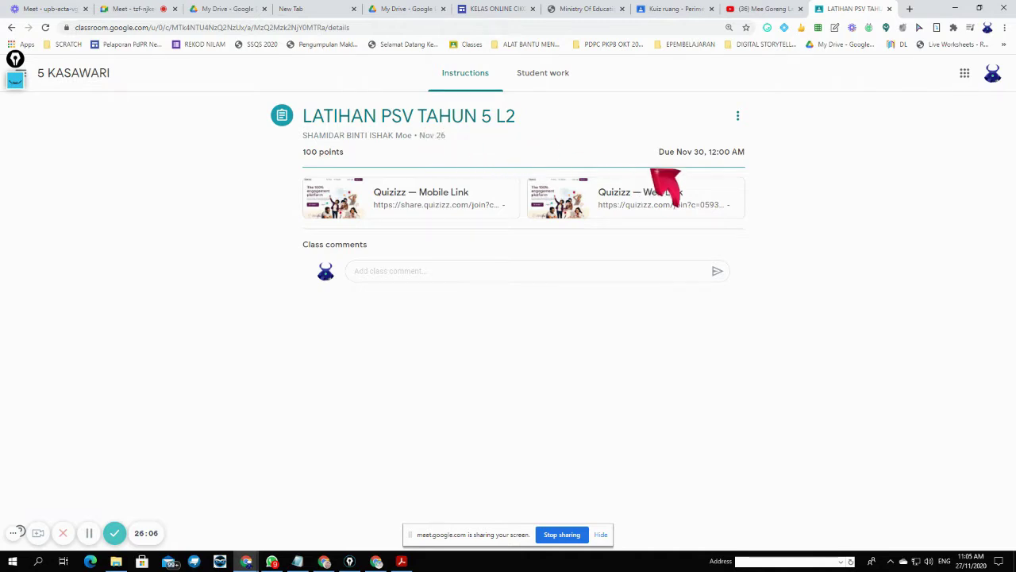
pyautogui.click(666, 203)
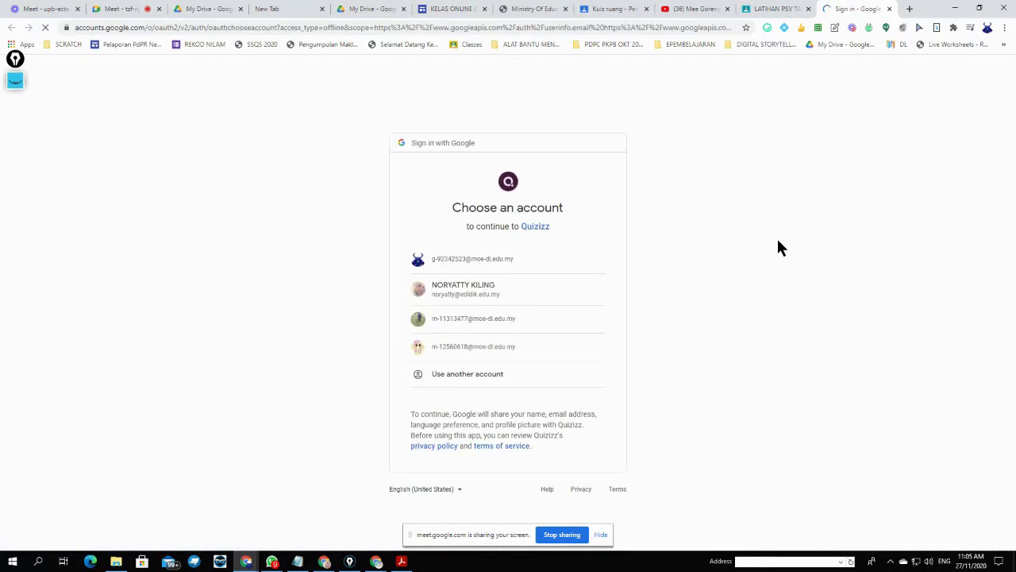
pyautogui.click(889, 8)
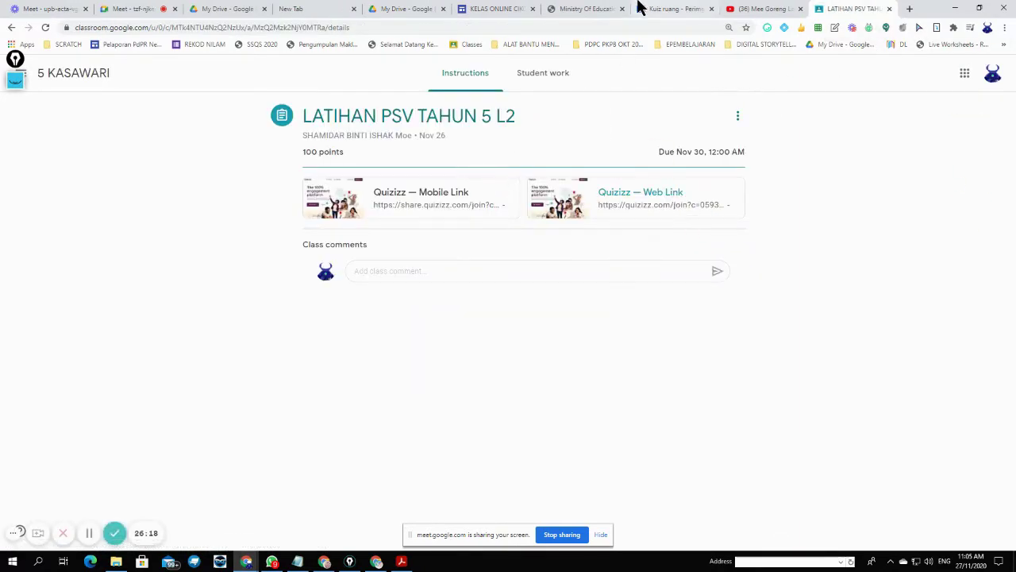
pyautogui.click(476, 11)
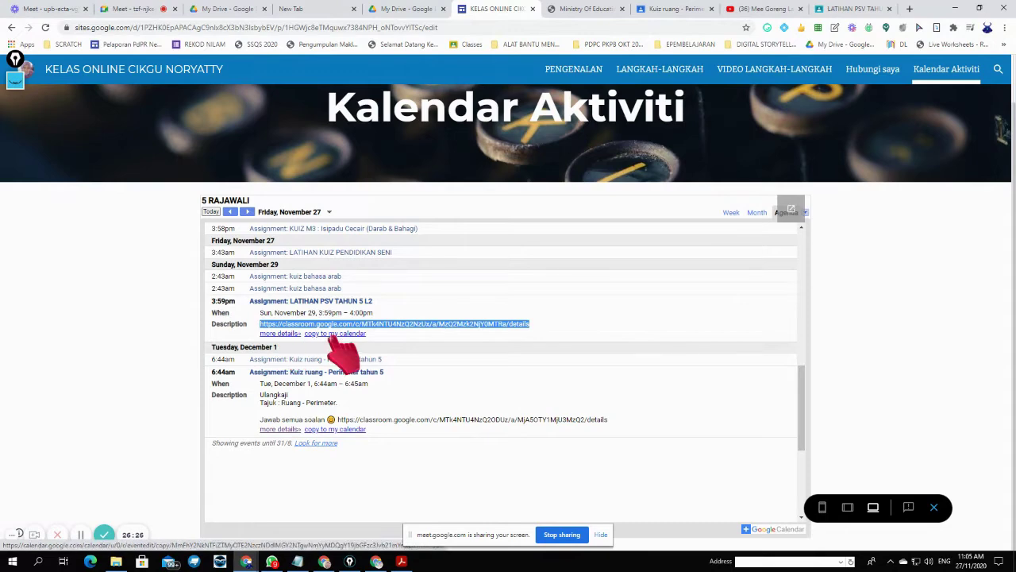
# - Expand both kuiz bahasa arab events and LATIHAN KUIZ PENDIDIKAN SENI, then open its full event
pyautogui.click(315, 288)
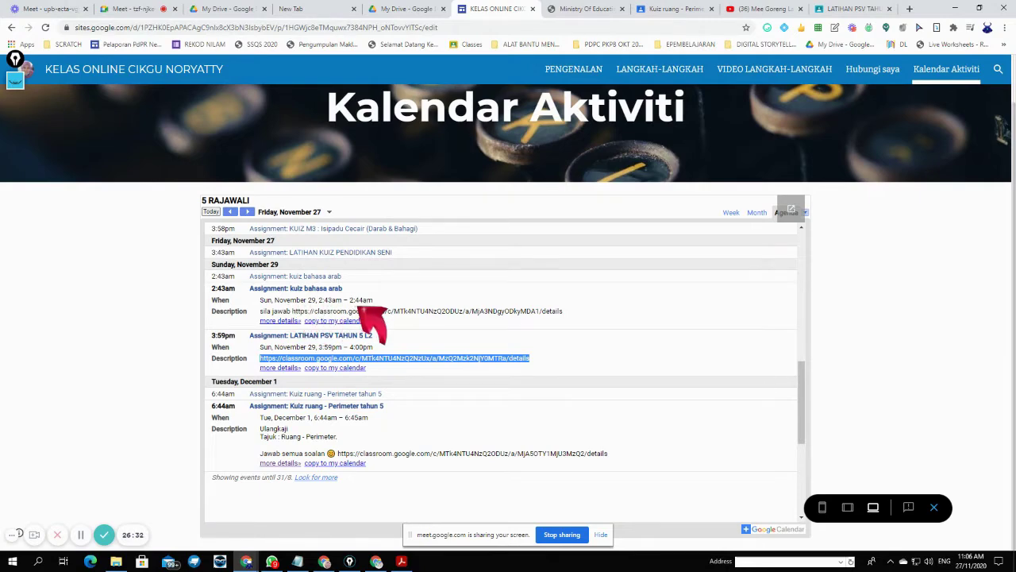
pyautogui.click(301, 276)
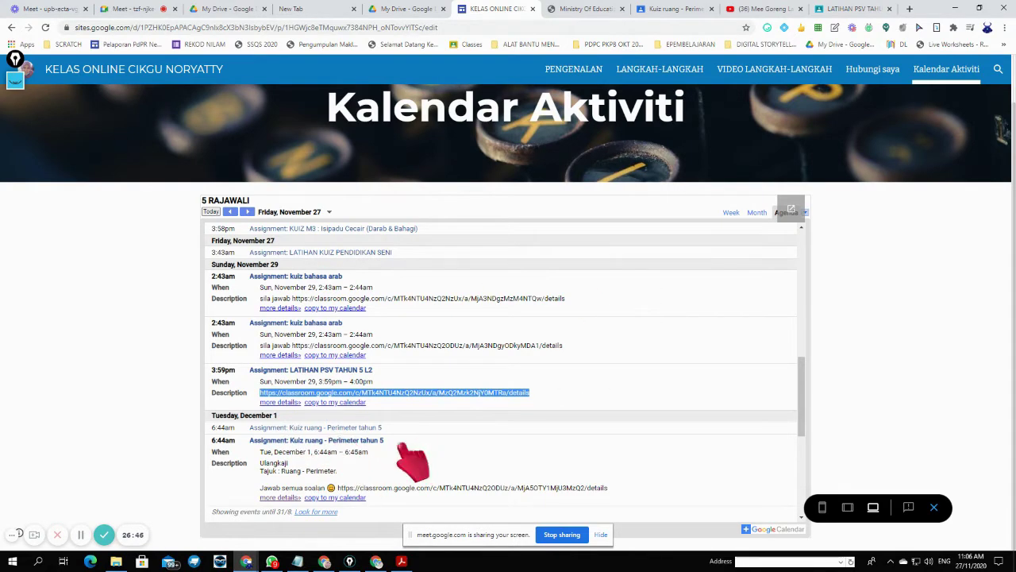
pyautogui.click(346, 252)
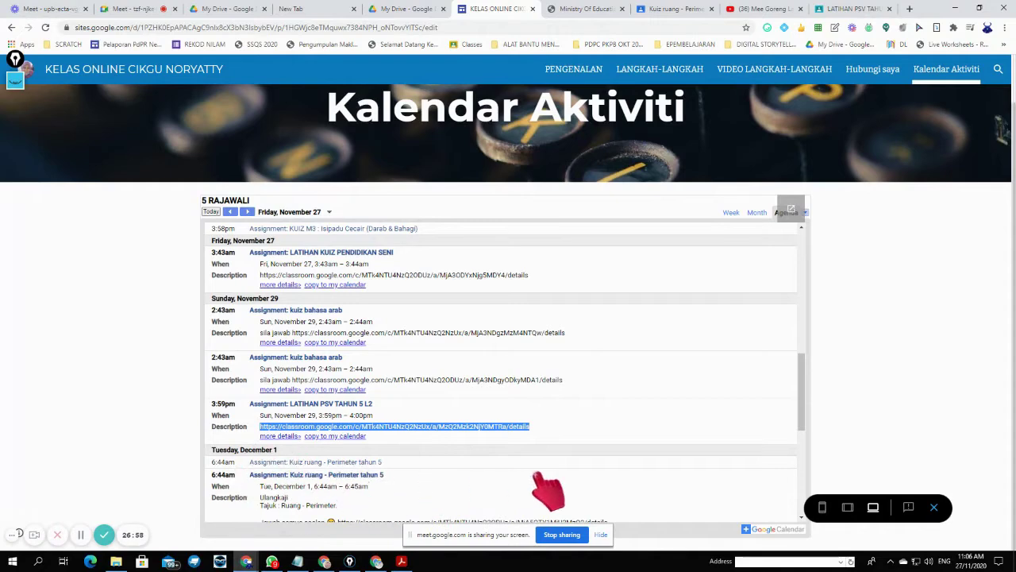
pyautogui.moveTo(798, 403); pyautogui.dragTo(817, 357)
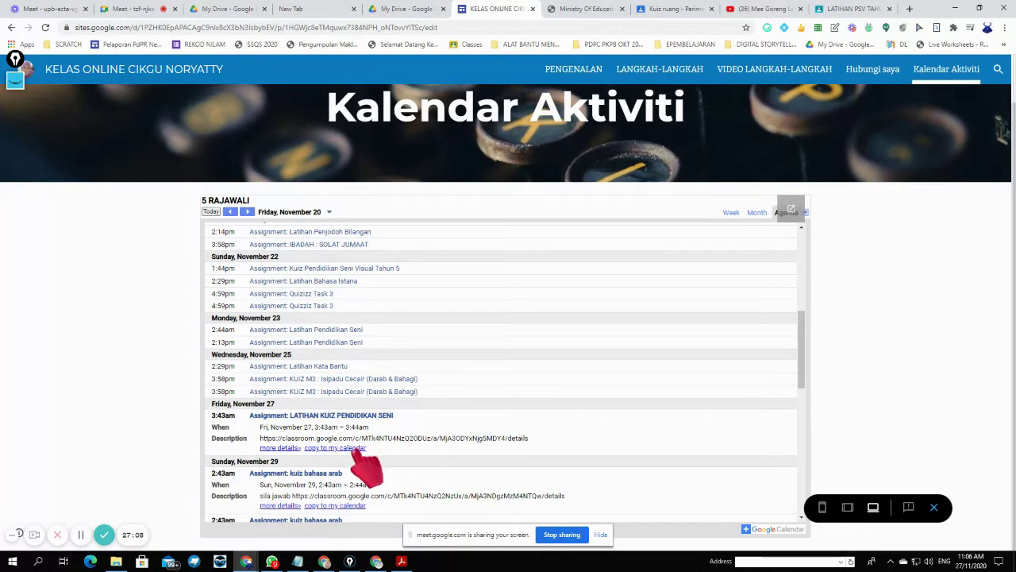
pyautogui.click(290, 446)
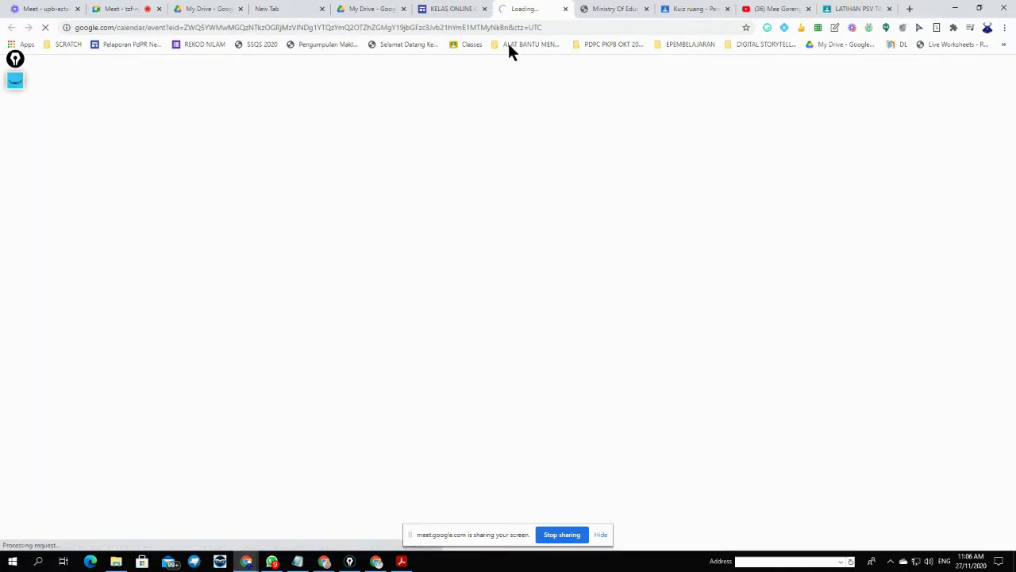
# - Open the LATIHAN KUIZ PENDIDIKAN SENI assignment through the Classroom link in its Calendar event
pyautogui.click(458, 9)
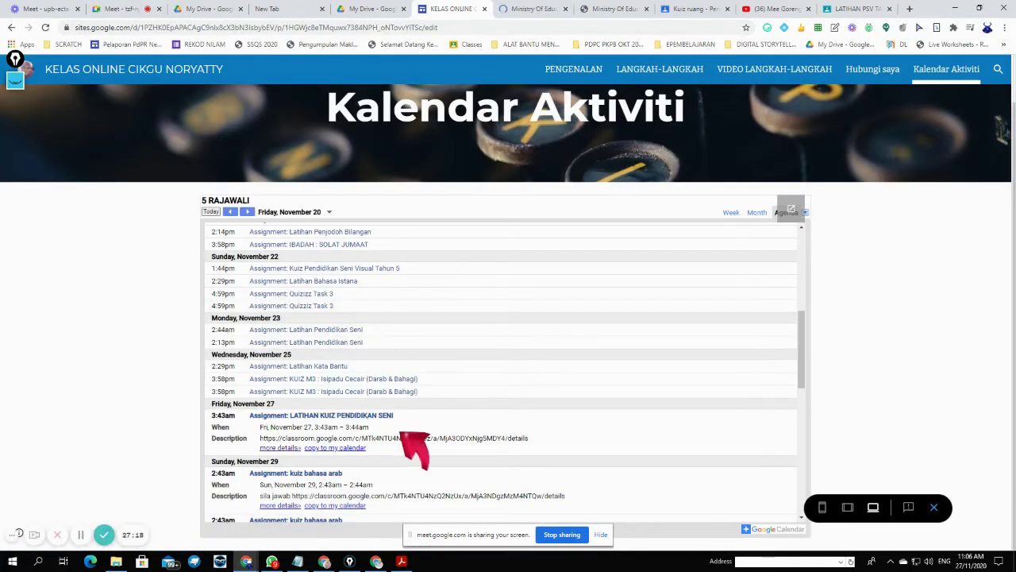
pyautogui.scroll(-2, 413, 452)
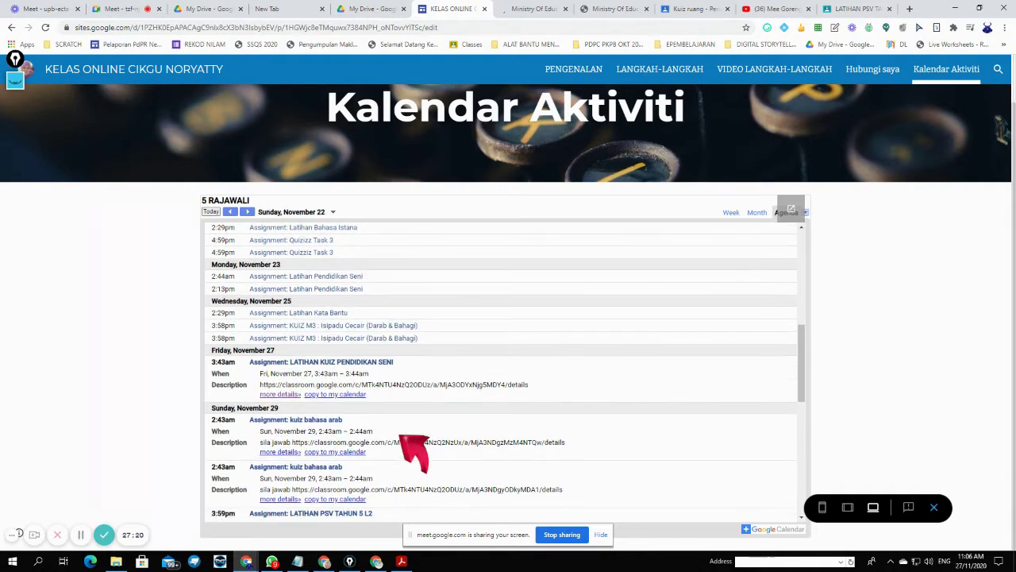
pyautogui.scroll(-10, 413, 452)
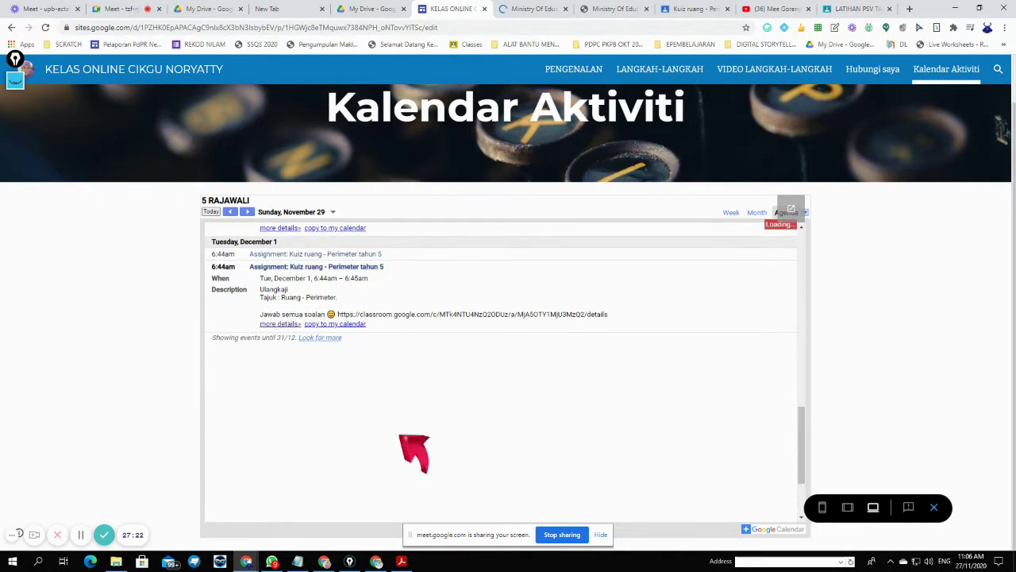
pyautogui.scroll(1, 634, 143)
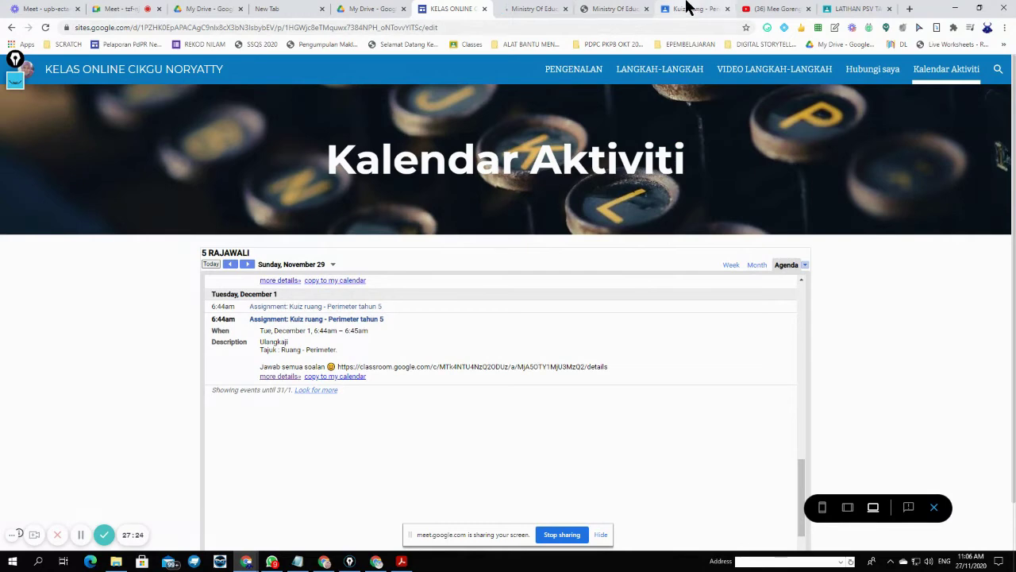
pyautogui.click(543, 8)
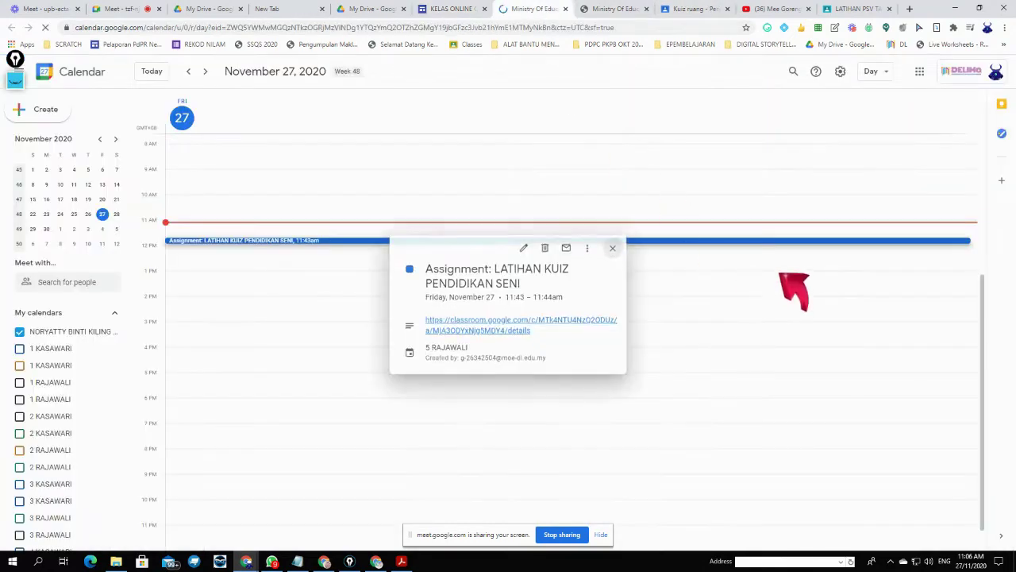
pyautogui.click(508, 327)
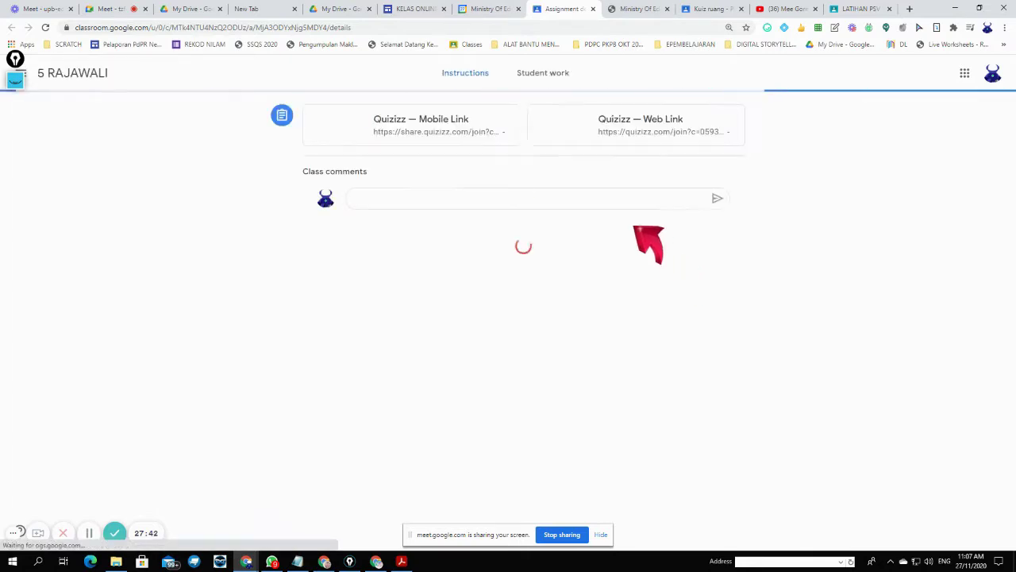
# - Exit the site's preview mode and switch over to the Google Meet call
pyautogui.click(415, 9)
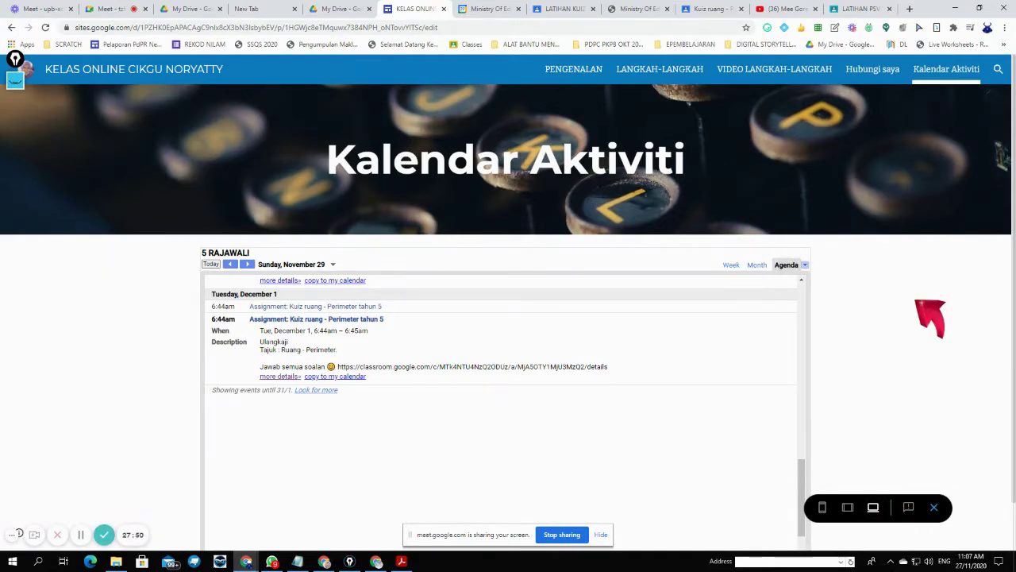
pyautogui.click(934, 507)
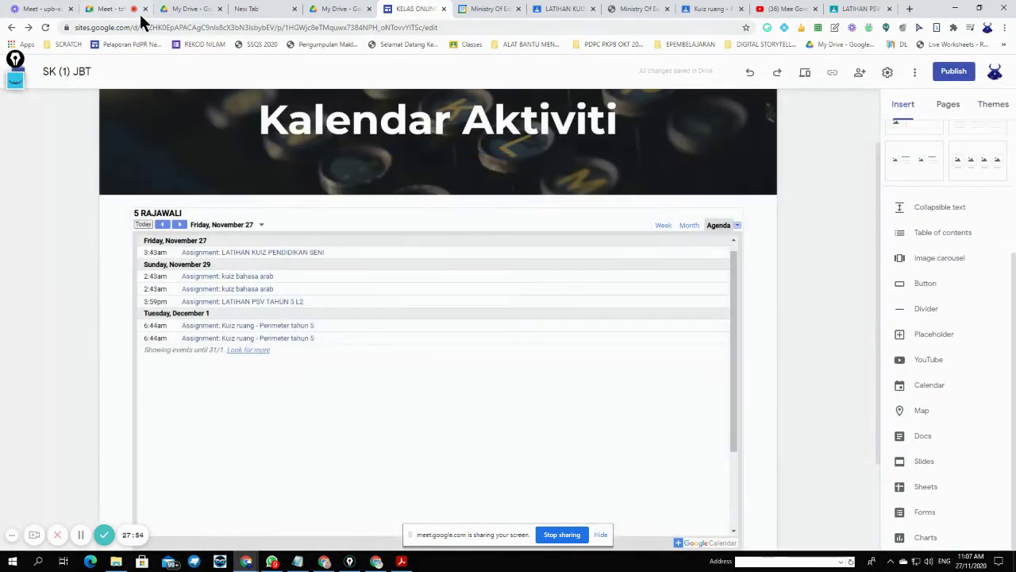
pyautogui.click(108, 11)
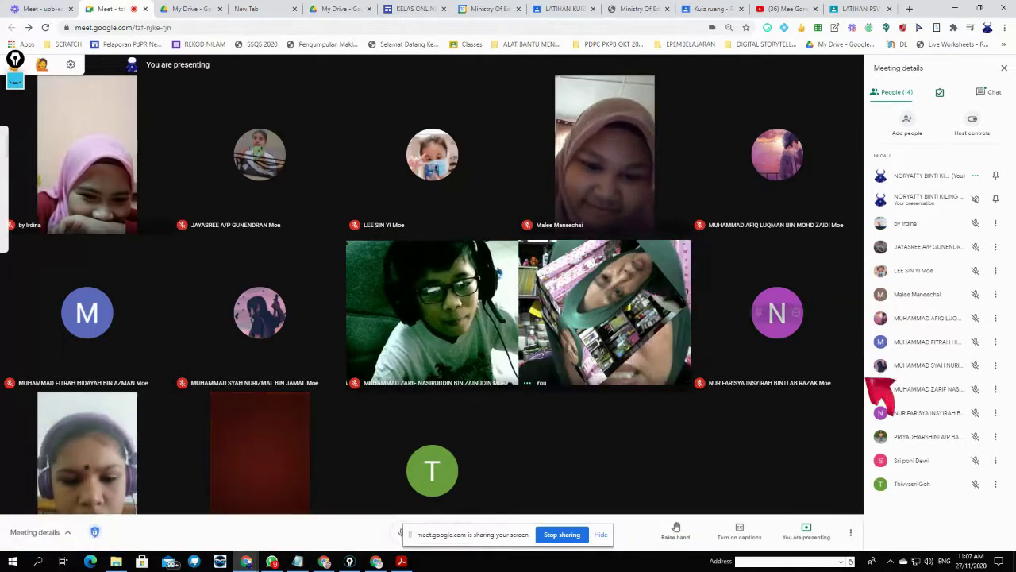
# - Read the Meet chat messages, then go back to the Sites editor's Kalendar Aktiviti page
pyautogui.click(997, 93)
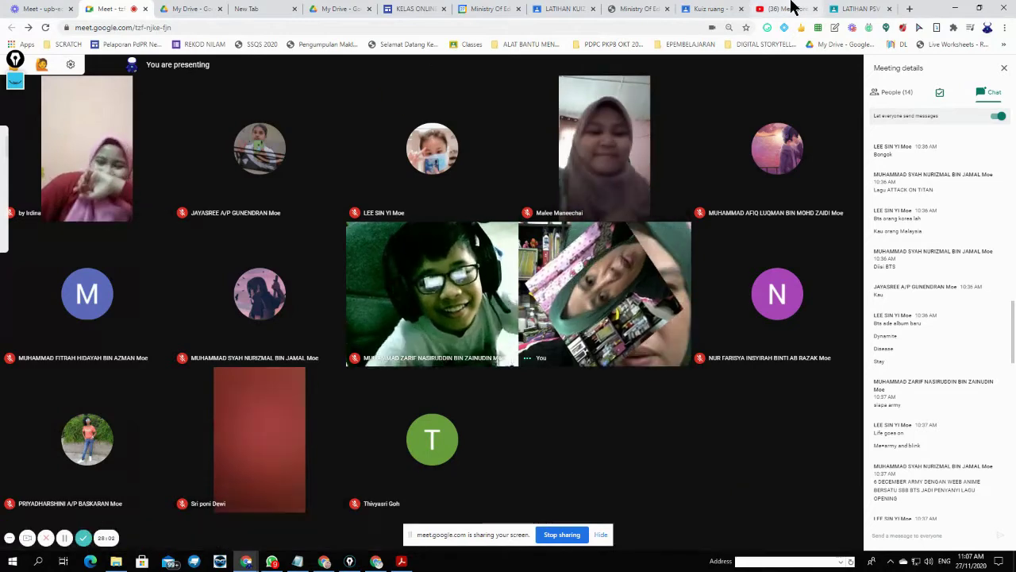
pyautogui.click(431, 9)
pyautogui.scroll(-2, 783, 369)
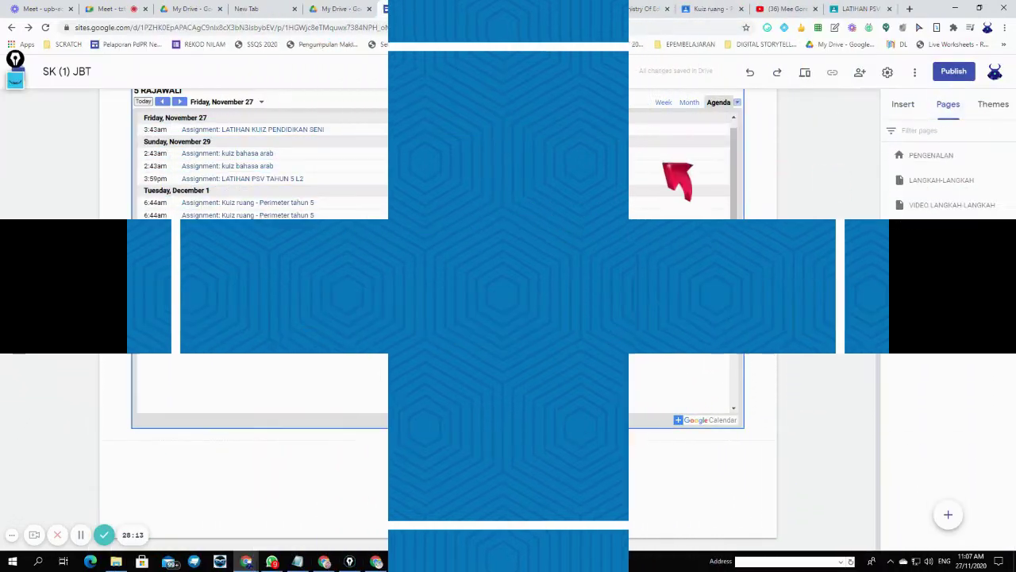
pyautogui.scroll(2, 595, 194)
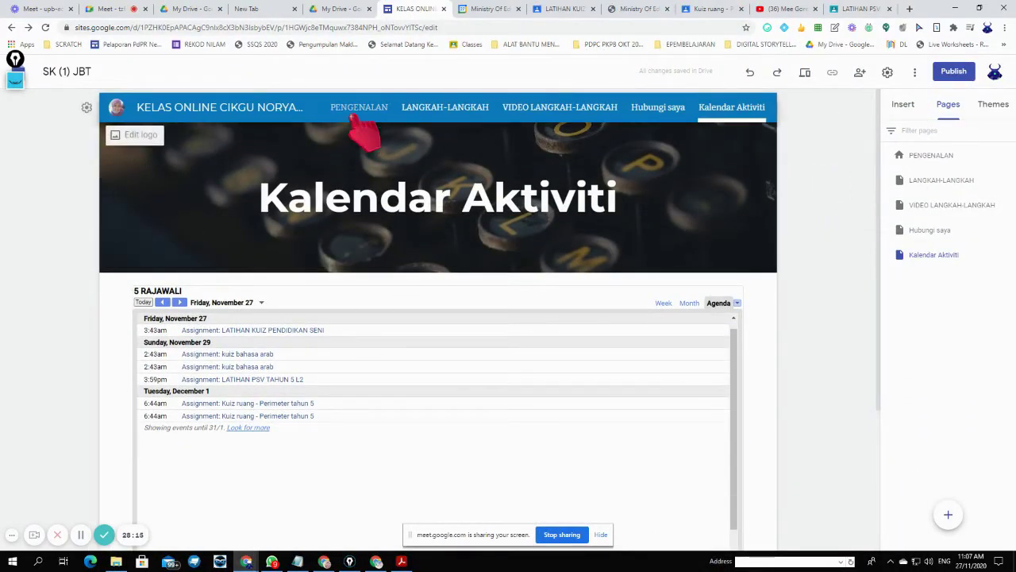
# - Add a subpage 'Video cara memasak mee goreng' under VIDEO LANGKAH-LANGKAH
pyautogui.click(433, 109)
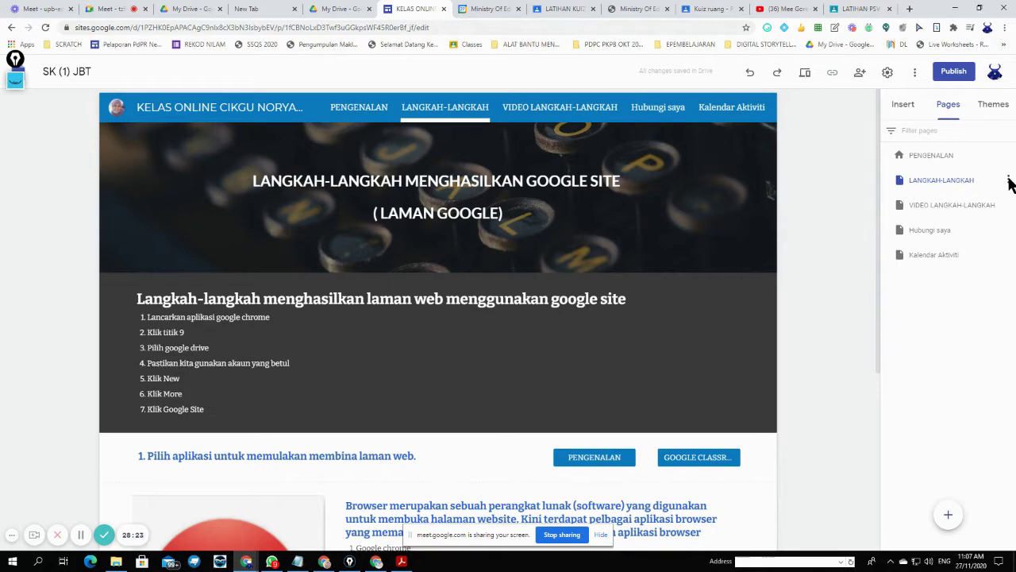
pyautogui.click(564, 109)
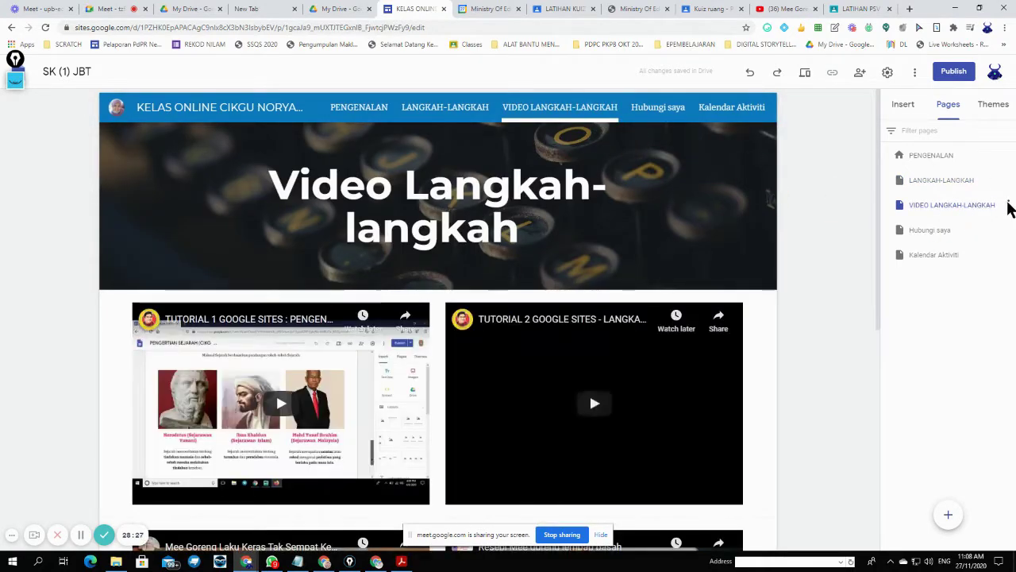
pyautogui.click(1009, 206)
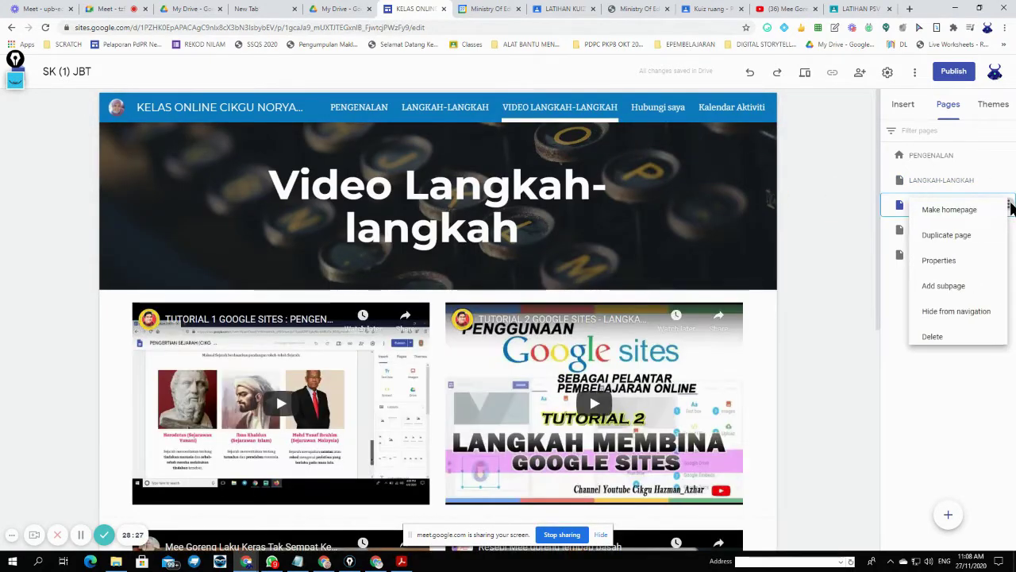
pyautogui.click(974, 287)
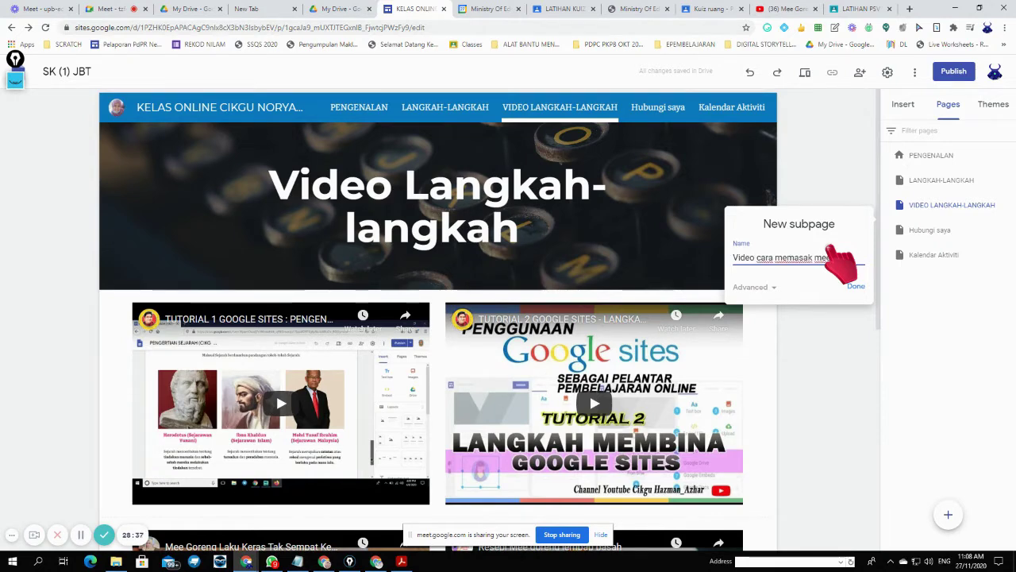
pyautogui.write('Video cara memasak mee goreng')
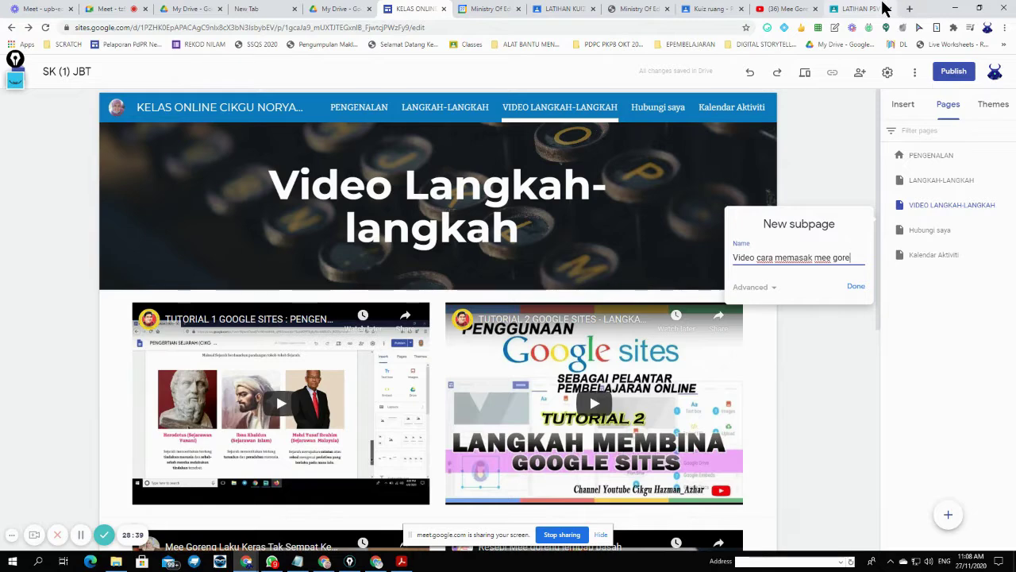
pyautogui.click(856, 286)
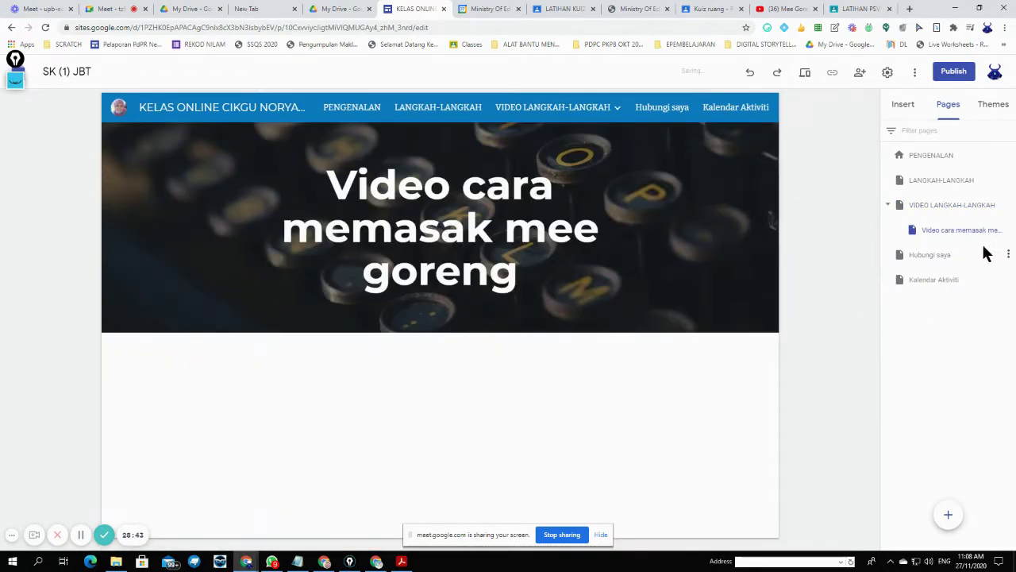
# - Add a second subpage 'Cara memasak nasi lemak' under VIDEO LANGKAH-LANGKAH
pyautogui.click(1009, 206)
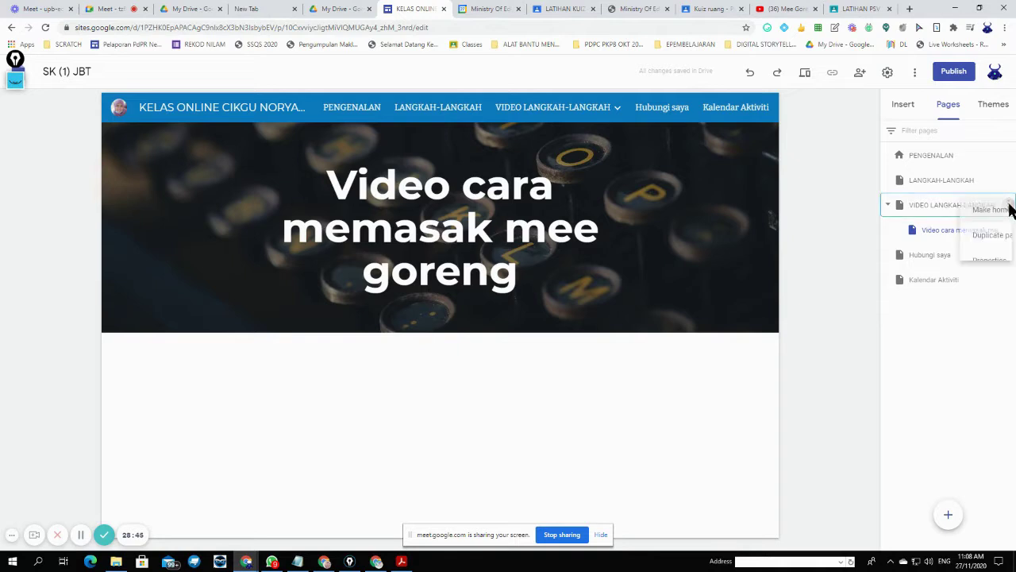
pyautogui.click(968, 285)
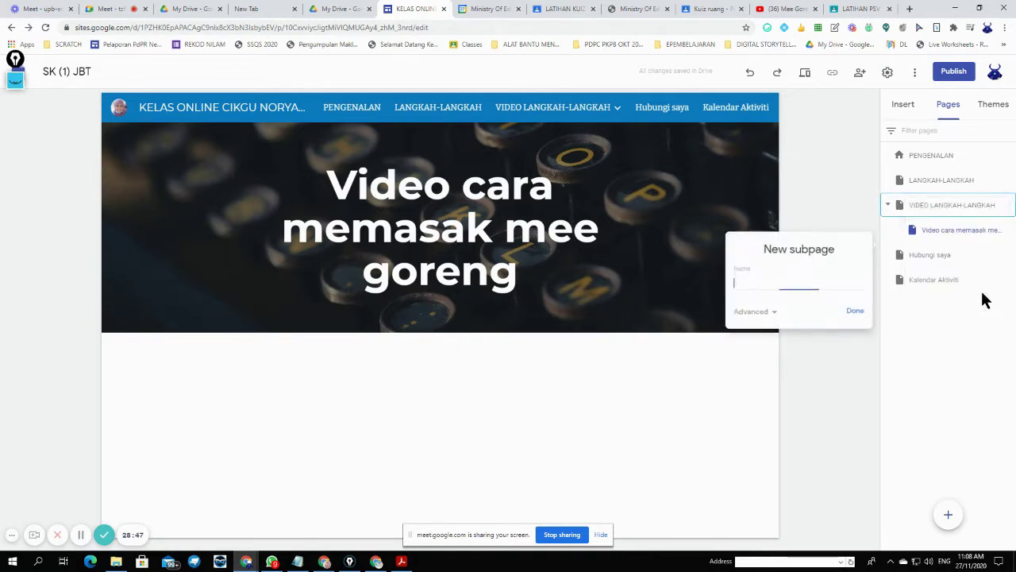
pyautogui.write('C')
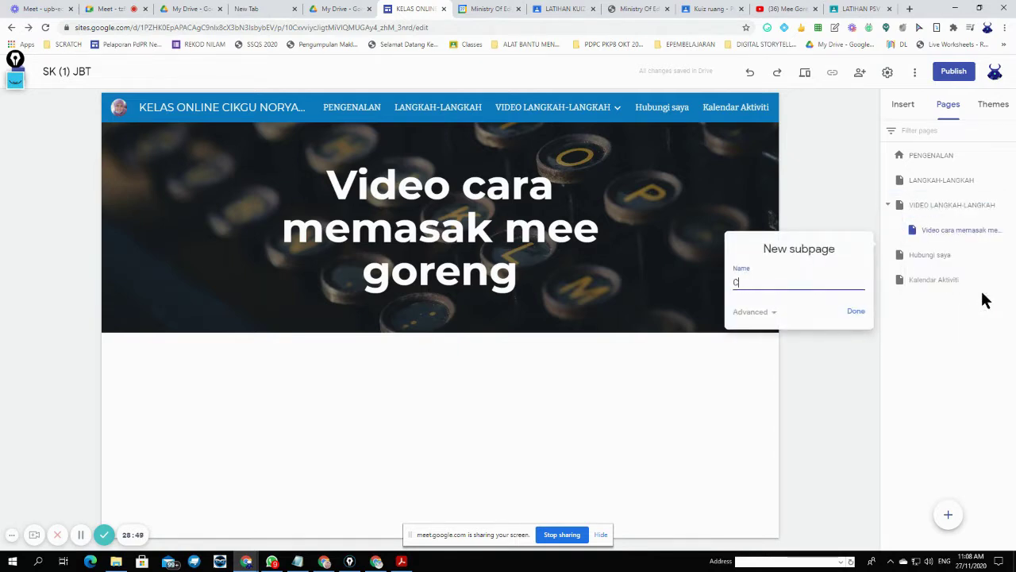
pyautogui.write('ara memasak nasi lemak')
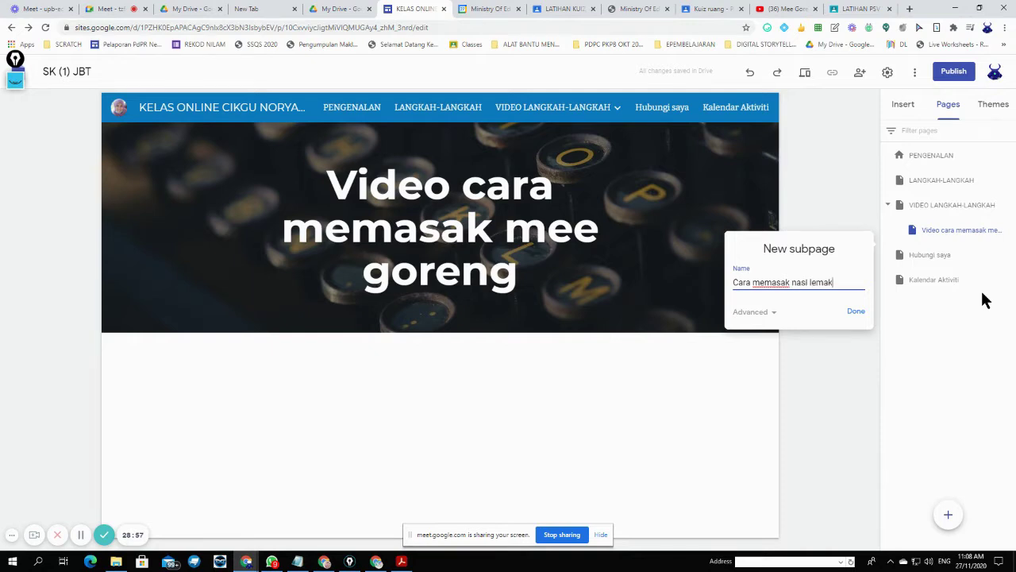
pyautogui.click(854, 311)
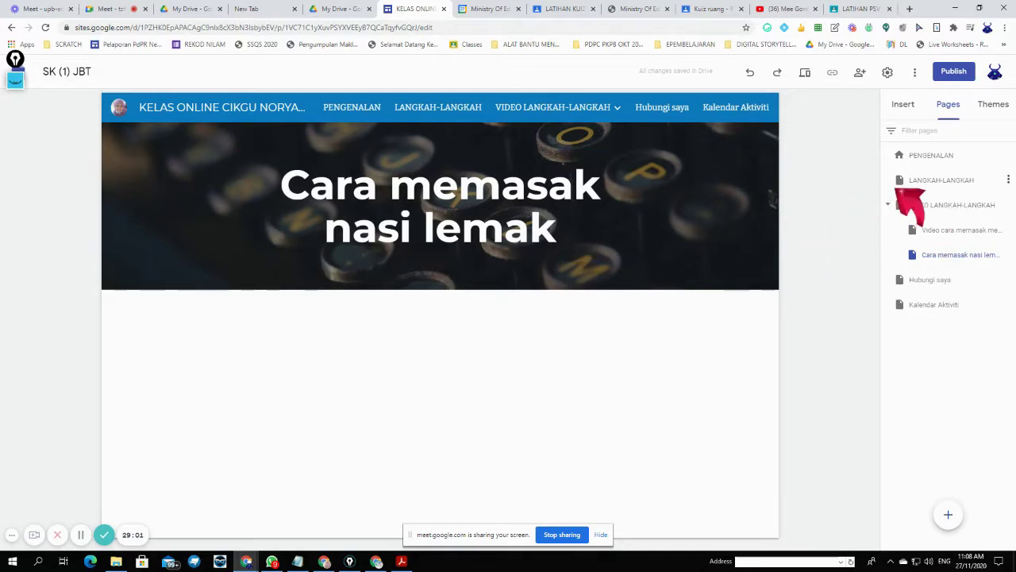
# - Open the Video cara memasak mee goreng subpage from the navigation menu
pyautogui.moveTo(614, 117)
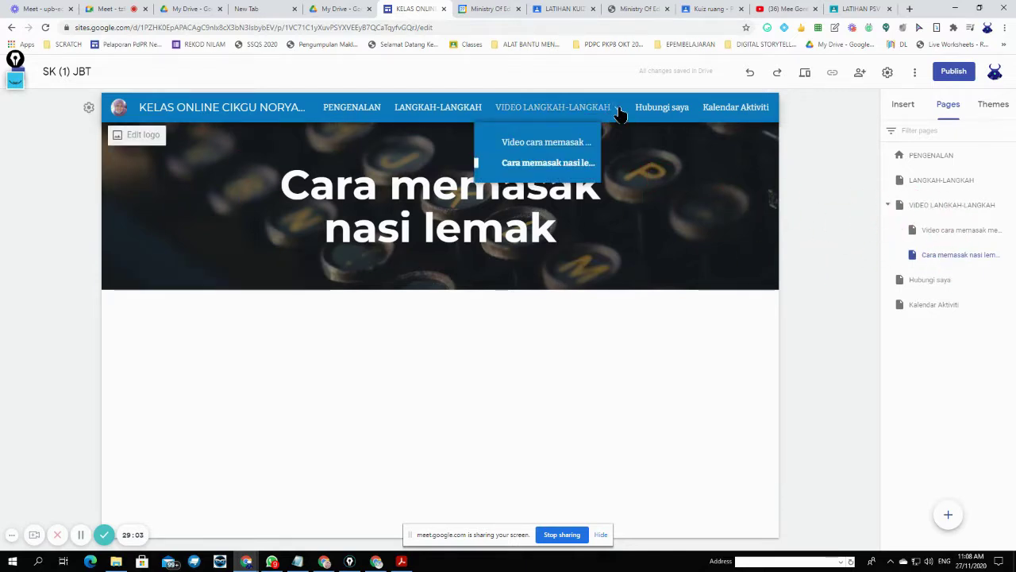
pyautogui.click(547, 163)
pyautogui.click(547, 143)
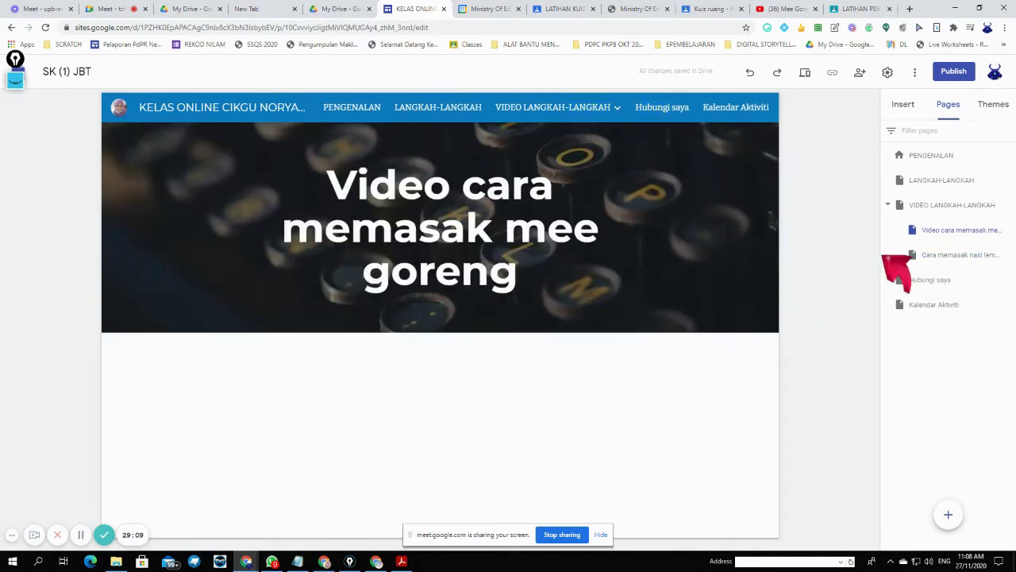
pyautogui.click(911, 109)
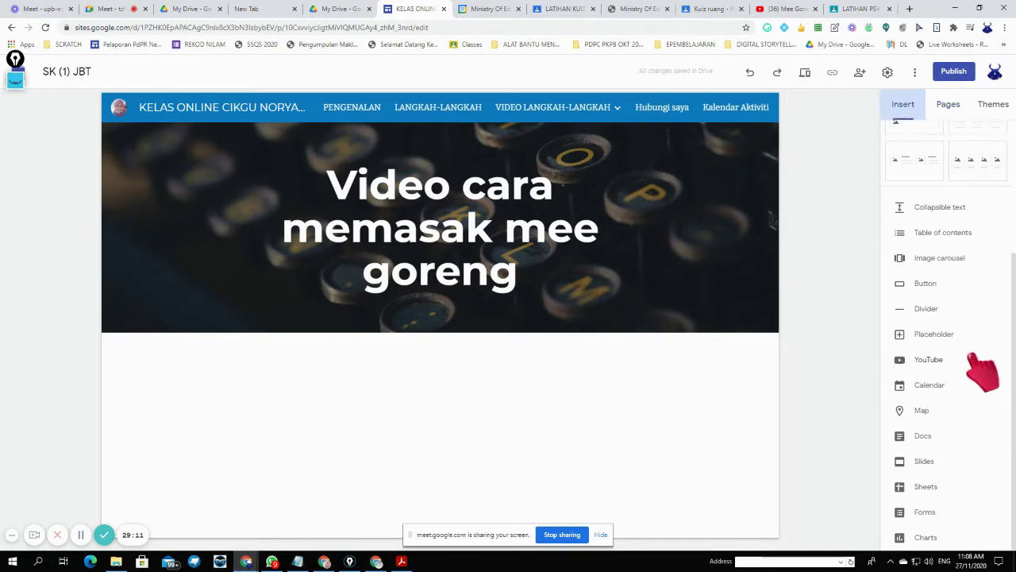
# - Embed two mee goreng recipe YouTube videos and place them side by side
pyautogui.click(952, 361)
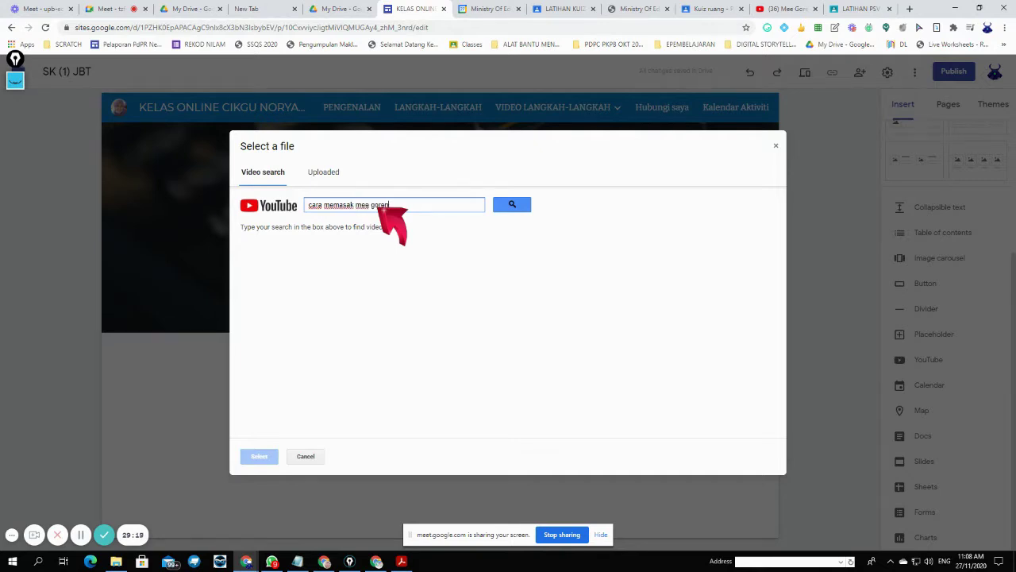
pyautogui.write('g')
pyautogui.click(512, 204)
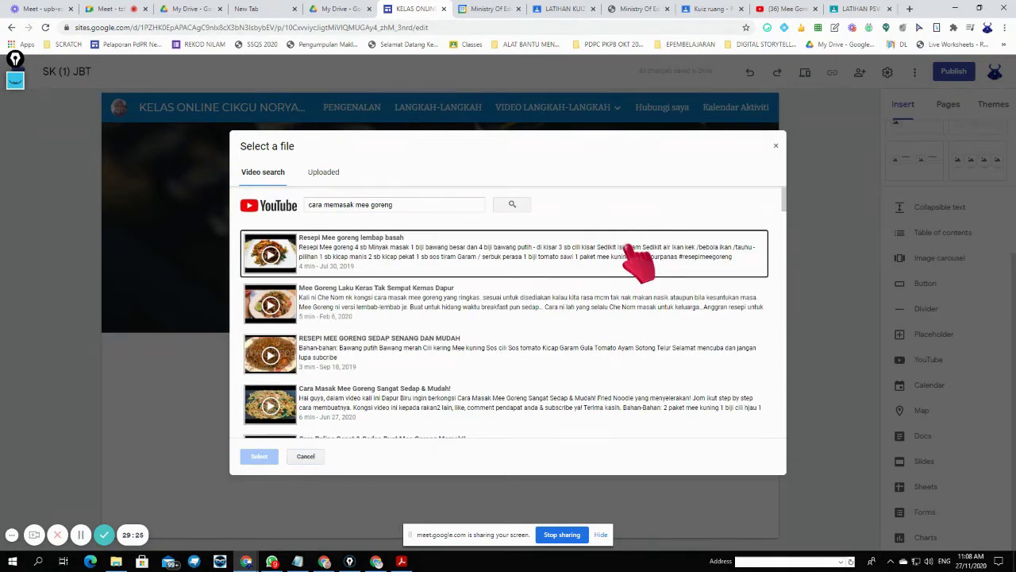
pyautogui.click(631, 250)
pyautogui.click(599, 300)
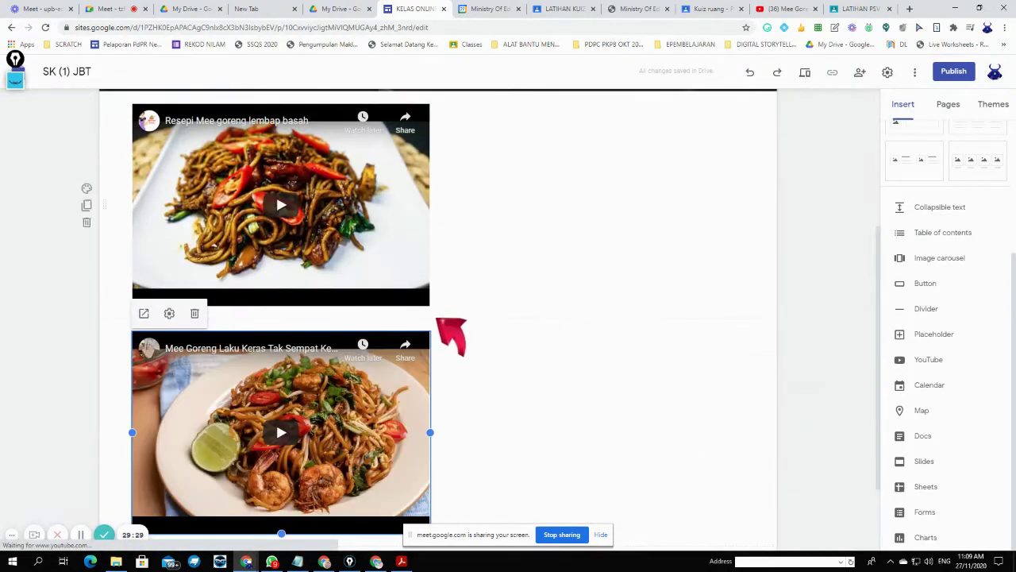
pyautogui.moveTo(353, 377); pyautogui.dragTo(734, 230)
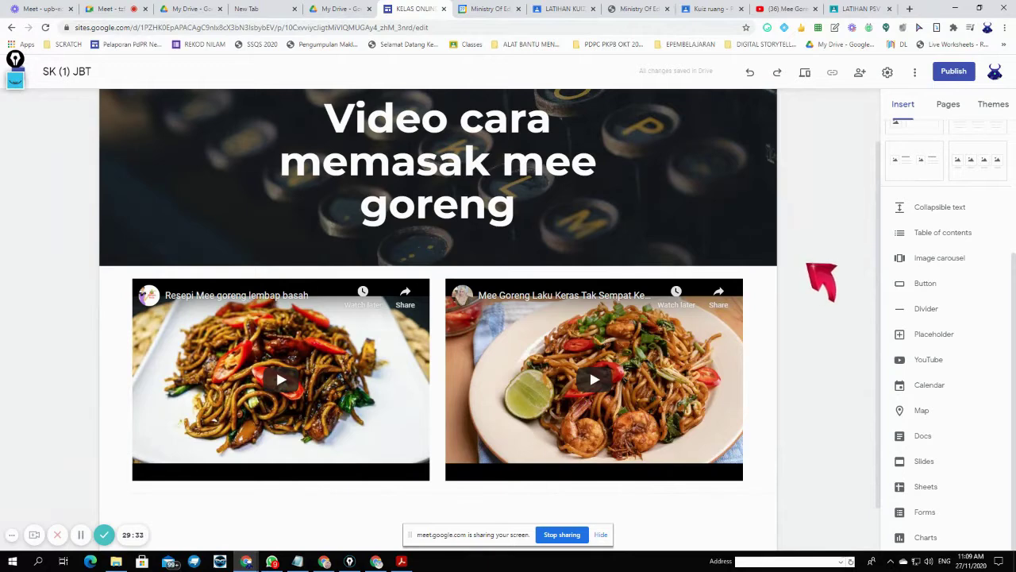
# - On the nasi lemak page, embed four YouTube videos found by searching 'cara memasak nasi lemak'
pyautogui.scroll(1, 698, 179)
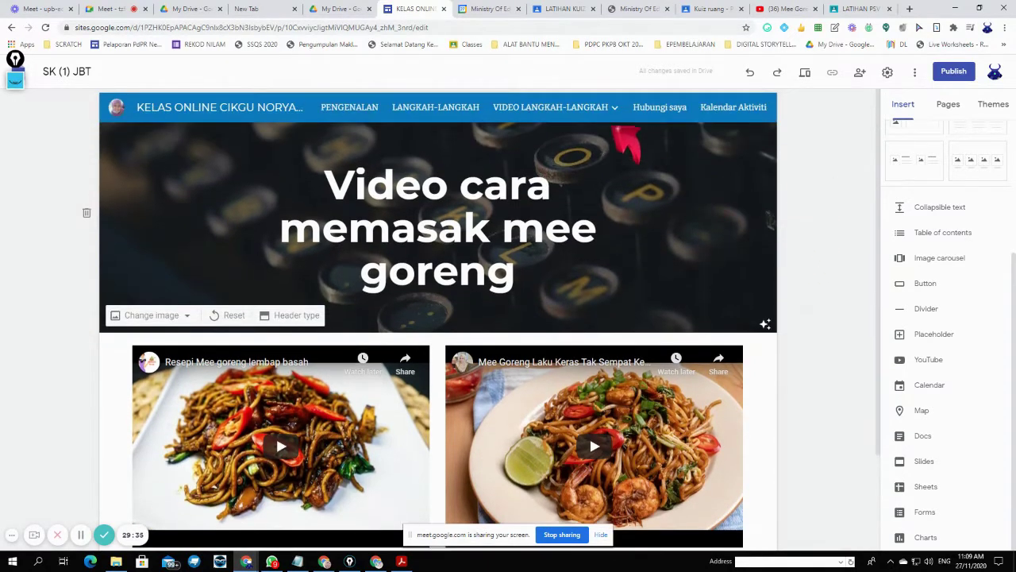
pyautogui.moveTo(608, 119)
pyautogui.click(560, 163)
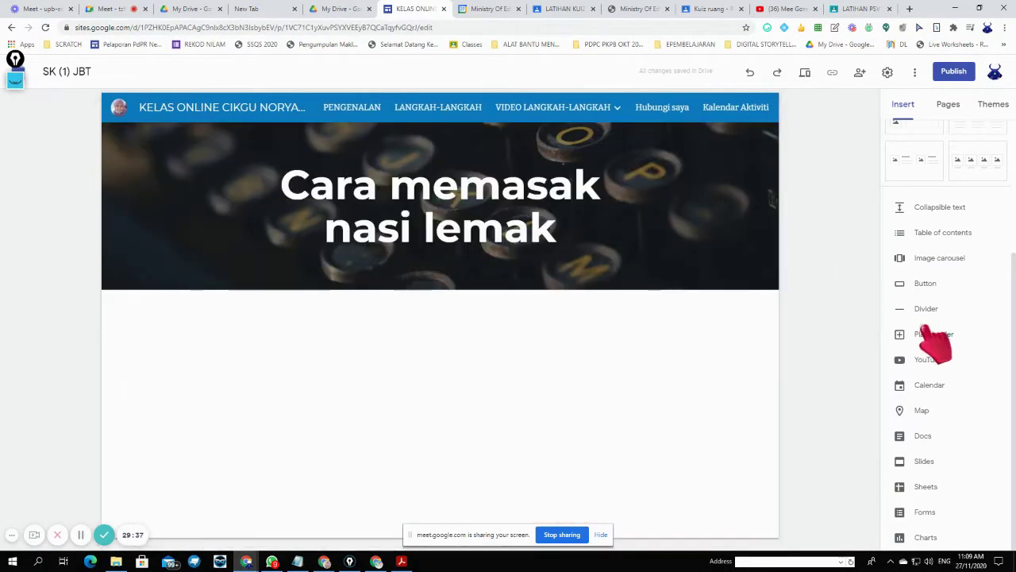
pyautogui.click(935, 365)
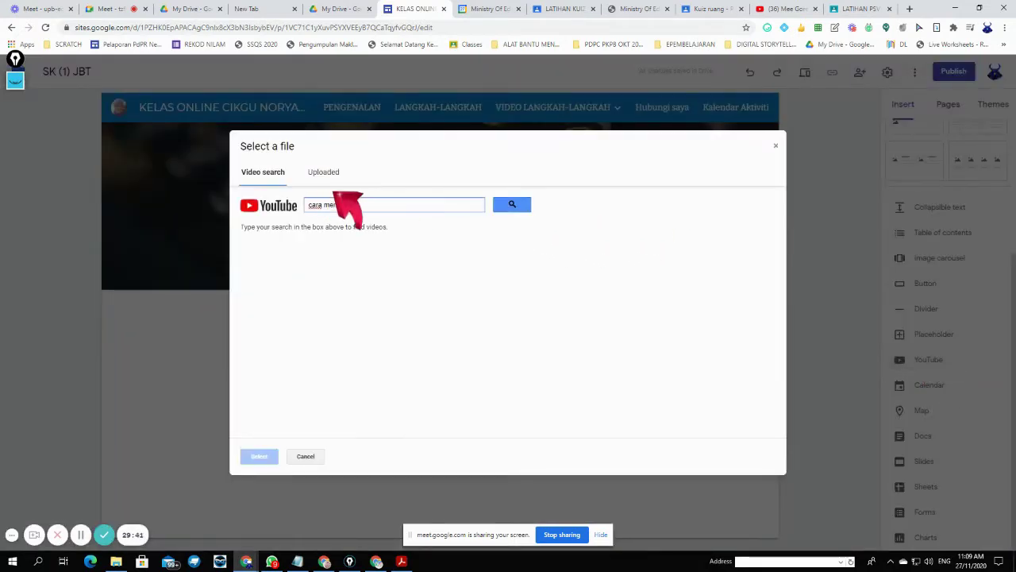
pyautogui.write('cara memasak nasi lemak')
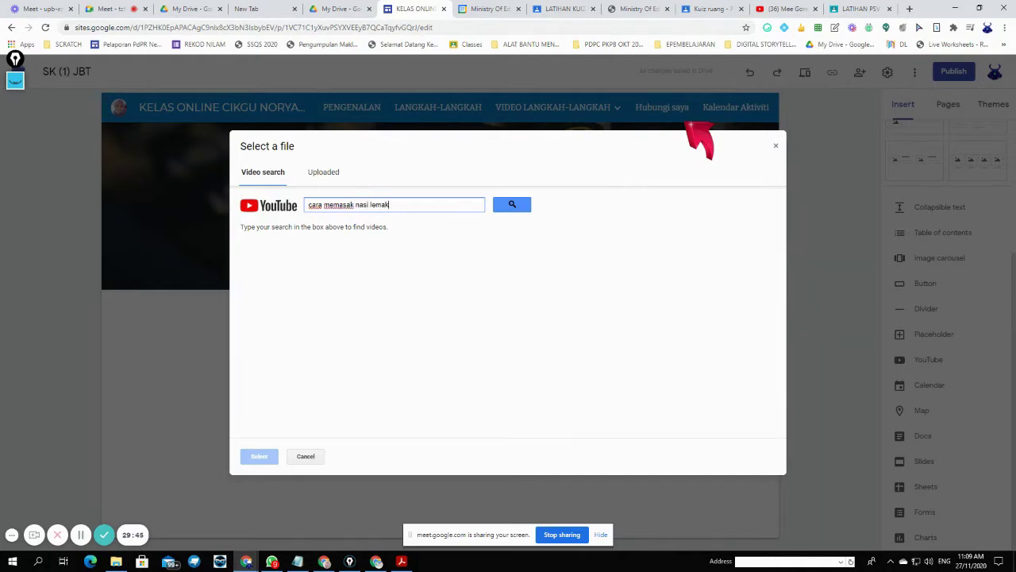
pyautogui.click(524, 208)
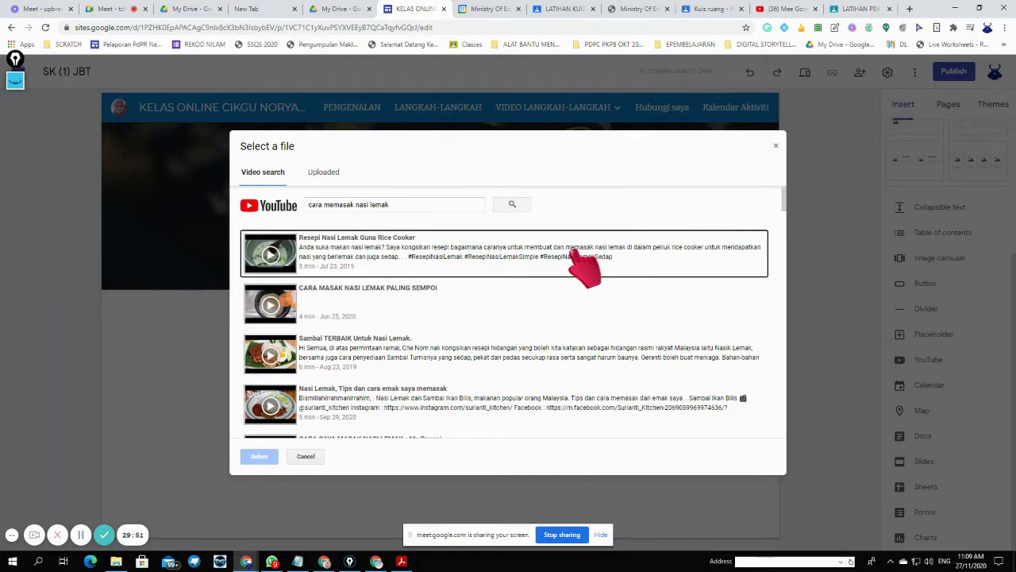
pyautogui.click(575, 251)
pyautogui.click(557, 303)
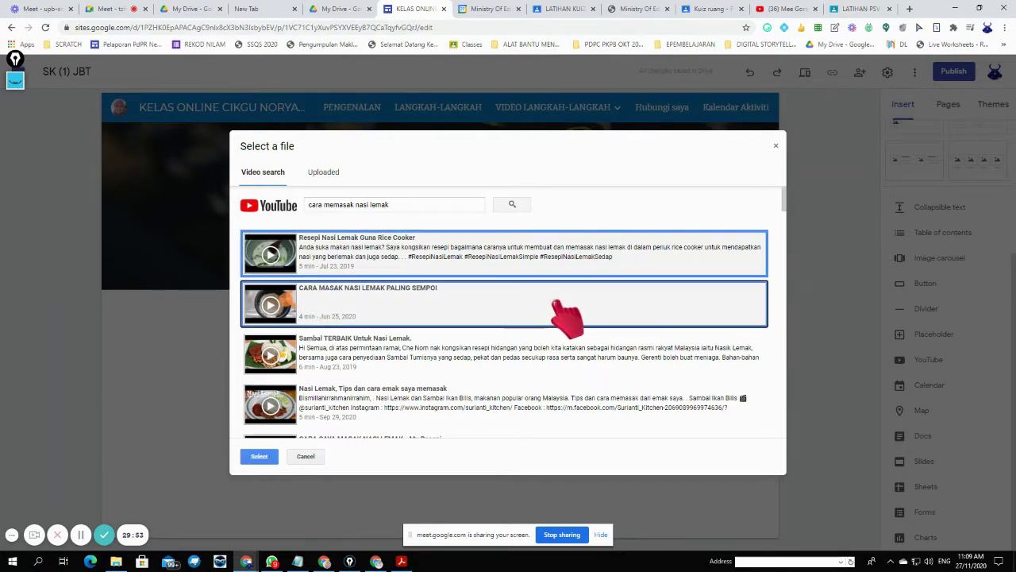
pyautogui.click(553, 355)
pyautogui.click(510, 415)
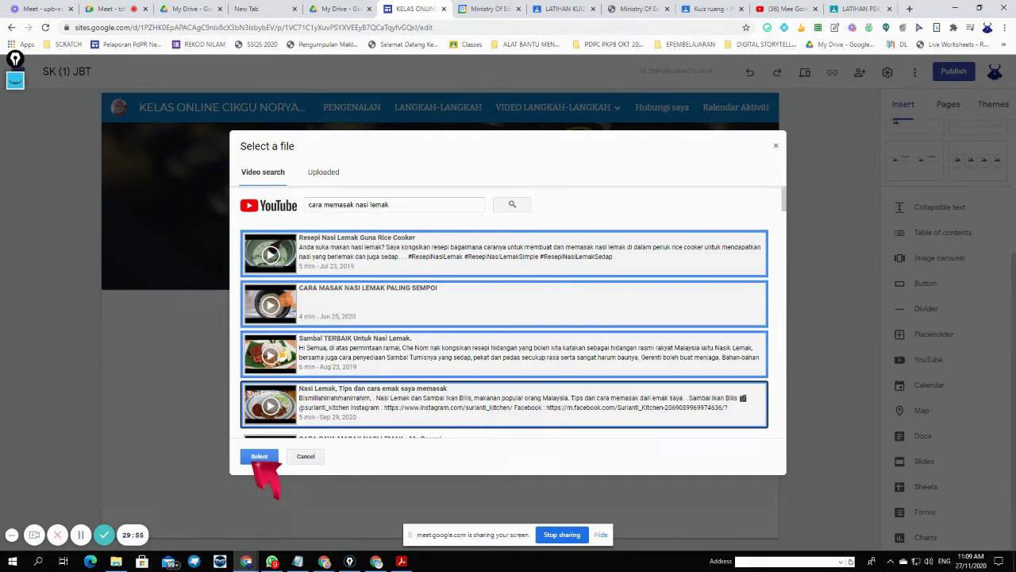
pyautogui.click(258, 455)
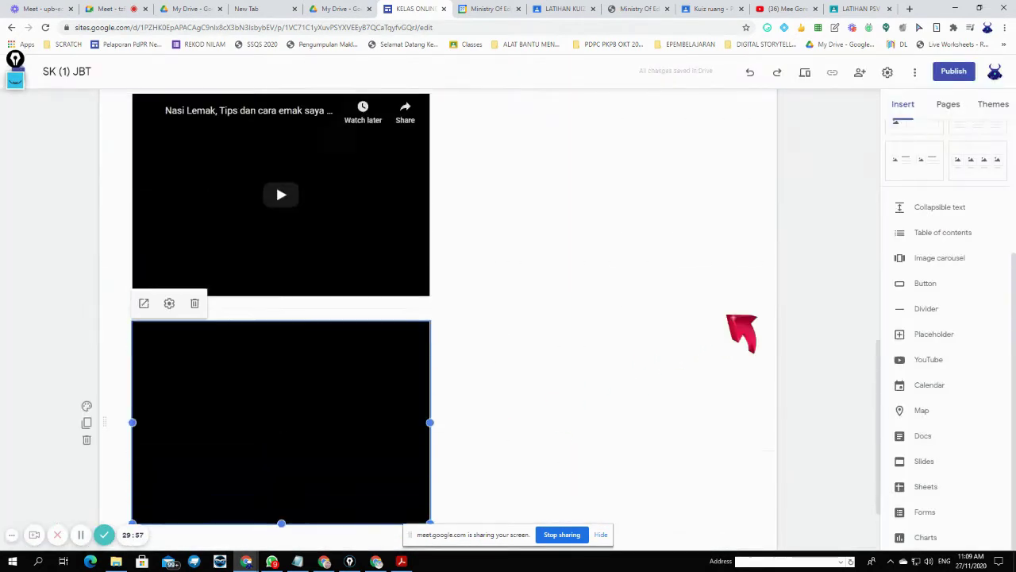
# - Arrange the four nasi lemak videos into two rows of two
pyautogui.scroll(3, 729, 316)
pyautogui.moveTo(413, 334); pyautogui.dragTo(592, 190)
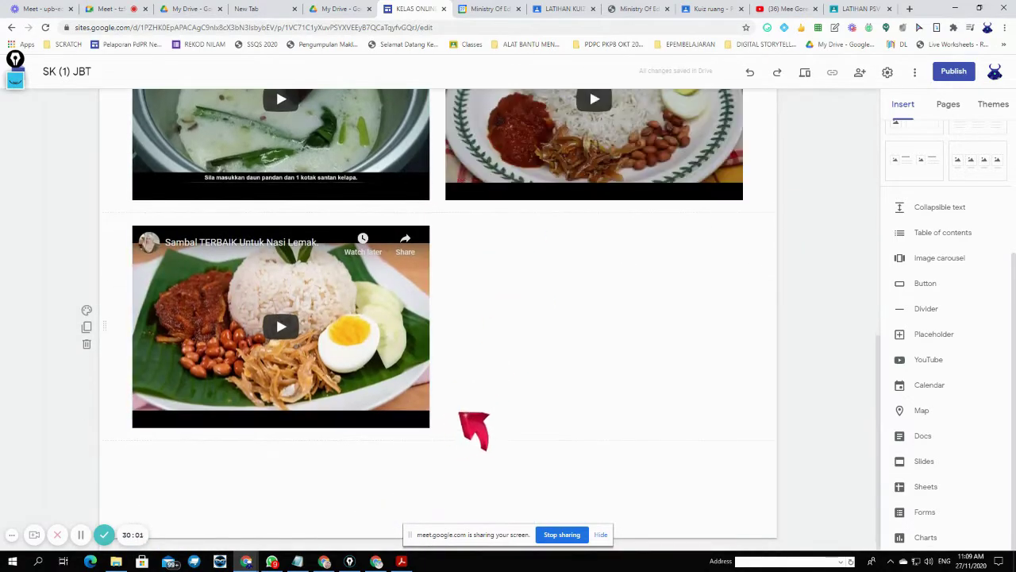
pyautogui.scroll(3, 471, 426)
pyautogui.scroll(3, 484, 408)
pyautogui.scroll(-3, 483, 409)
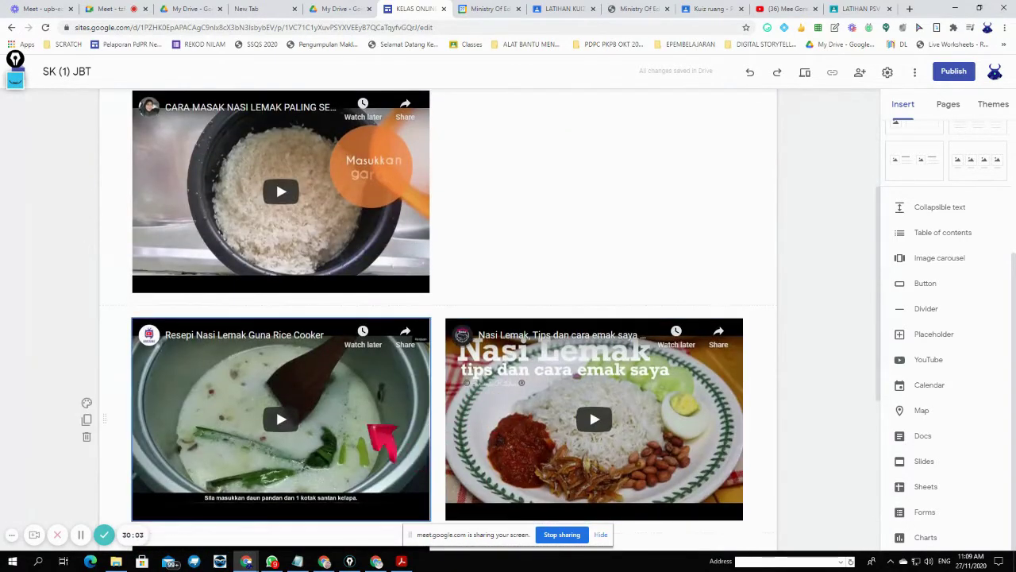
pyautogui.moveTo(382, 437); pyautogui.dragTo(511, 306)
pyautogui.scroll(-2, 510, 306)
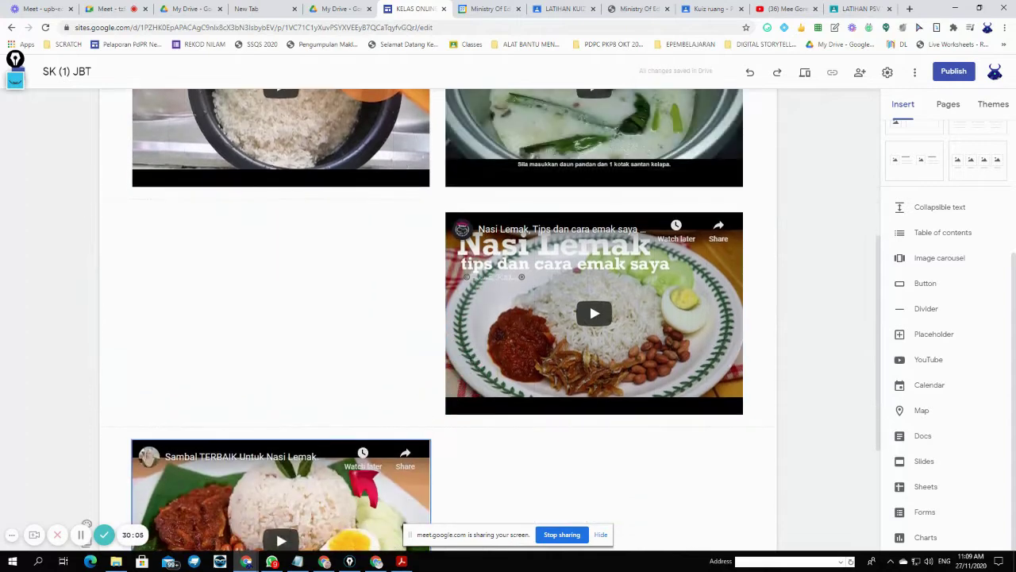
pyautogui.moveTo(362, 476); pyautogui.dragTo(359, 305)
pyautogui.scroll(4, 805, 266)
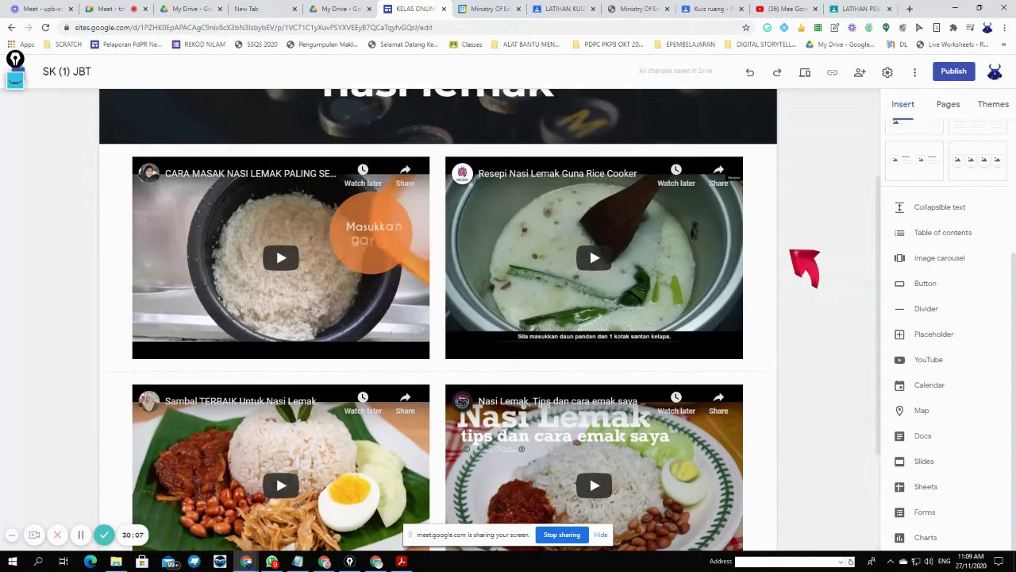
pyautogui.scroll(1, 805, 266)
# - On the VIDEO LANGKAH-LANGKAH page, delete the leftover mee goreng video section
pyautogui.moveTo(585, 100)
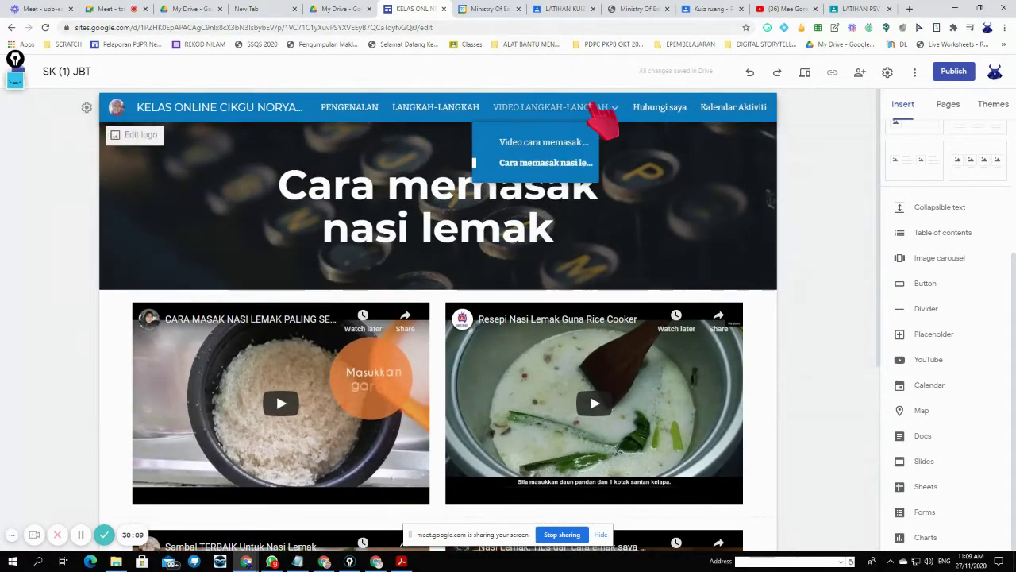
pyautogui.click(607, 108)
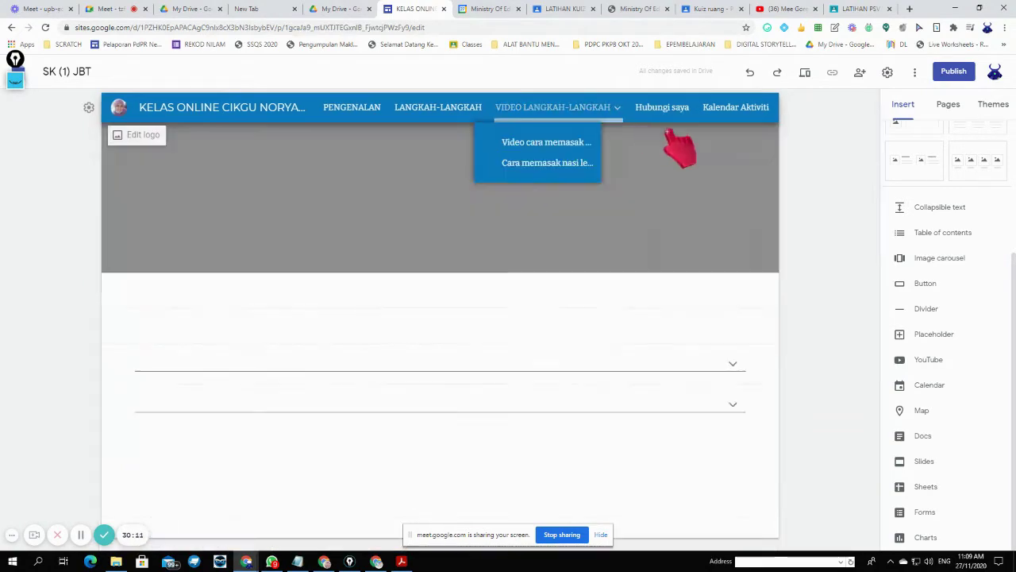
pyautogui.scroll(-5, 673, 272)
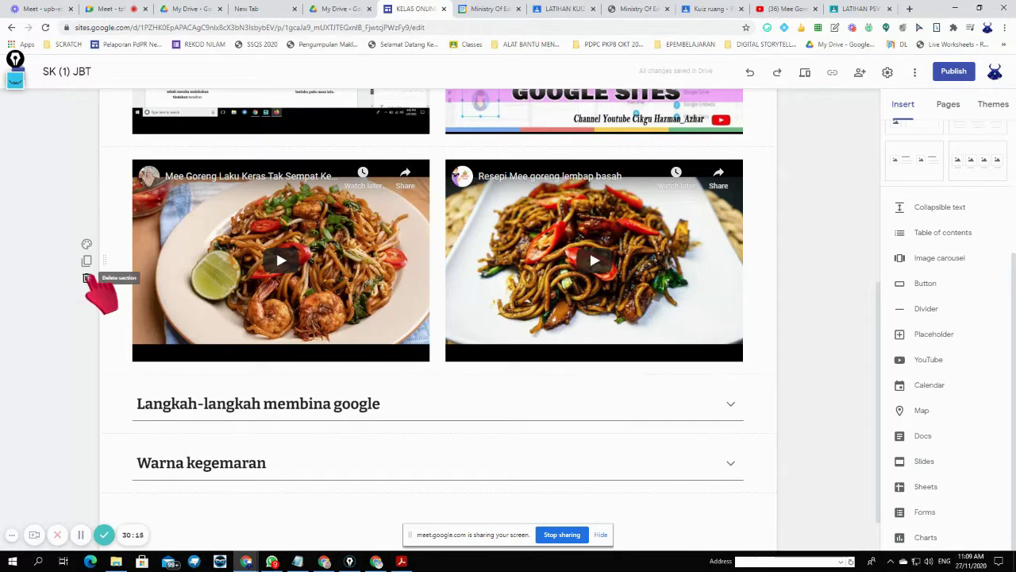
pyautogui.click(86, 277)
# - Review the mee goreng and nasi lemak subpages via the VIDEO LANGKAH-LANGKAH dropdown
pyautogui.scroll(3, 459, 305)
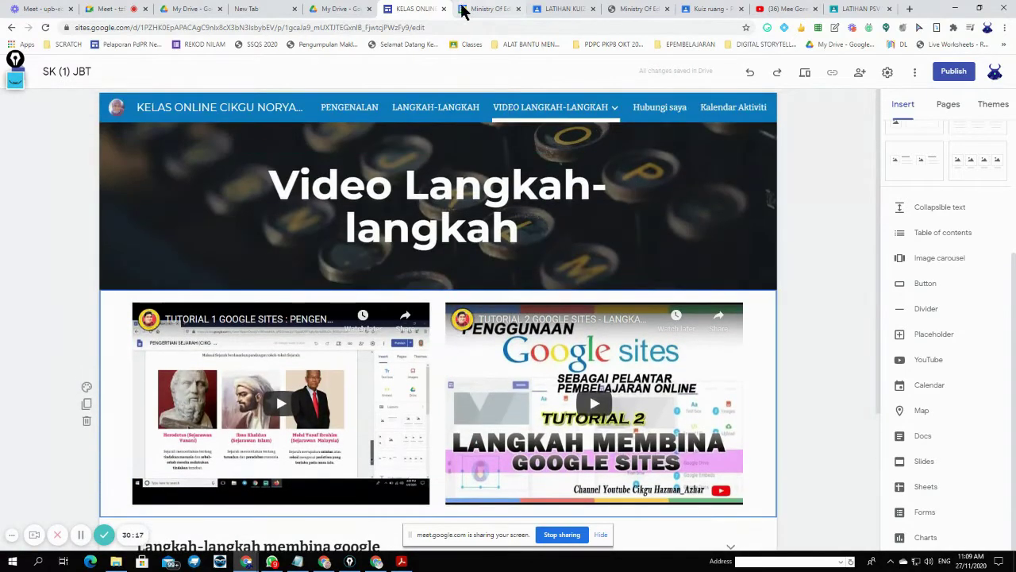
pyautogui.moveTo(544, 132)
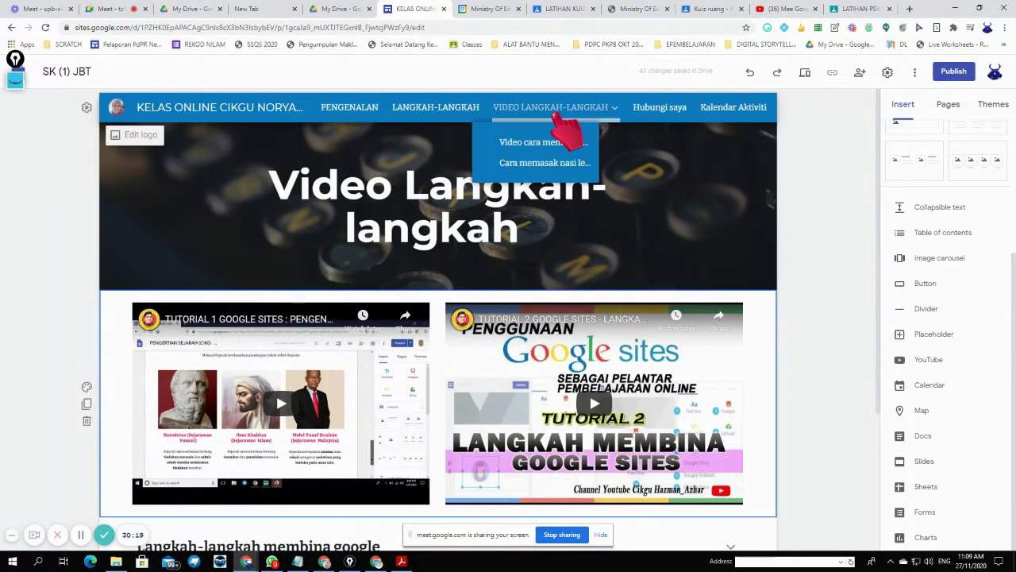
pyautogui.scroll(-3, 468, 309)
pyautogui.scroll(3, 478, 321)
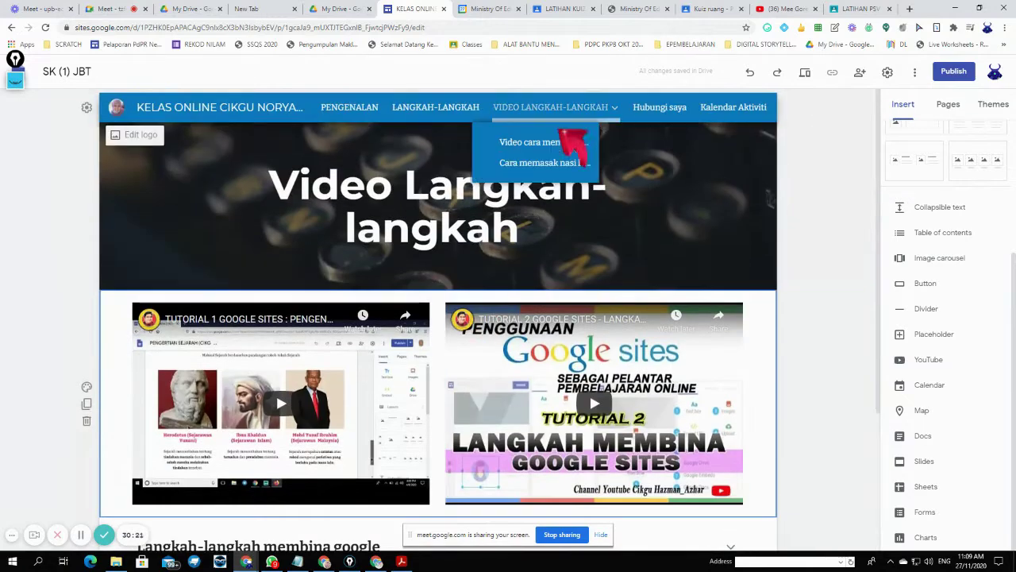
pyautogui.click(575, 146)
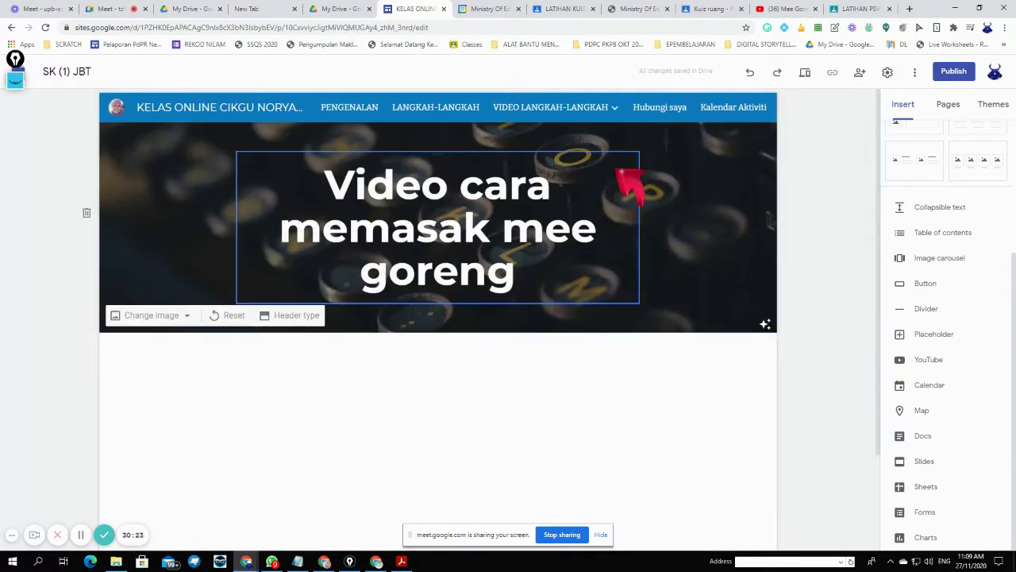
pyautogui.scroll(-3, 635, 357)
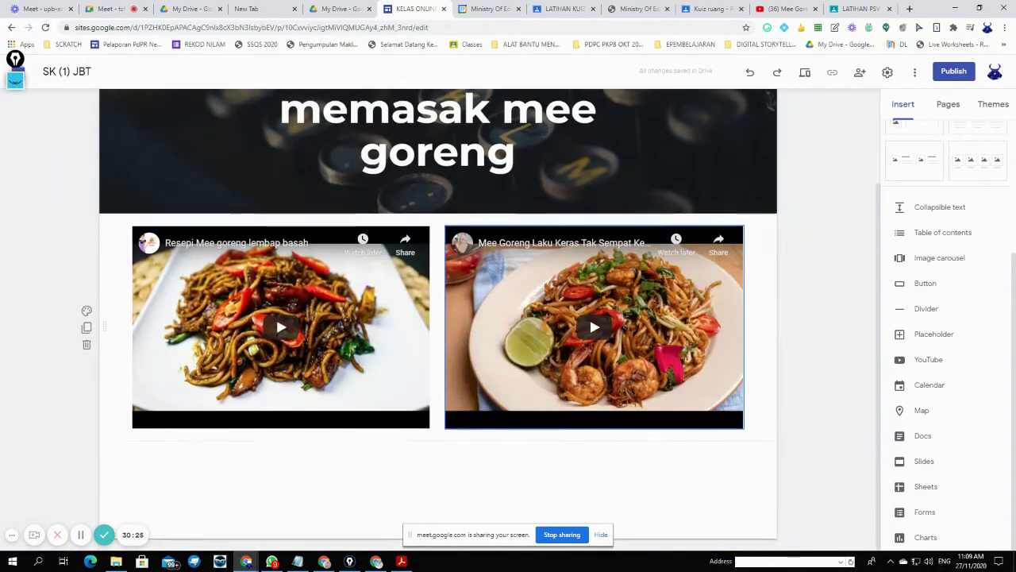
pyautogui.scroll(3, 589, 315)
pyautogui.moveTo(566, 118)
pyautogui.click(571, 163)
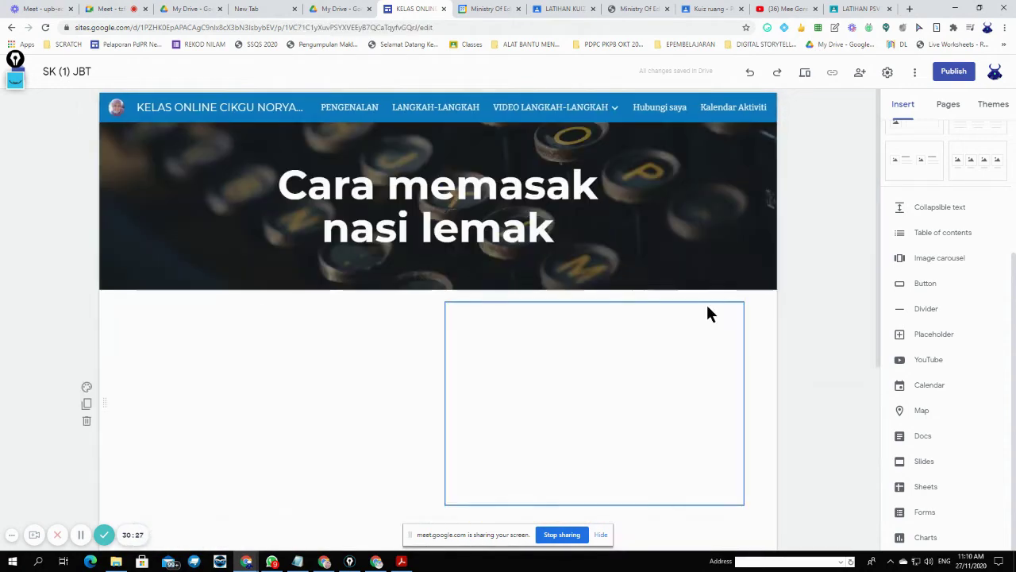
pyautogui.scroll(-3, 718, 334)
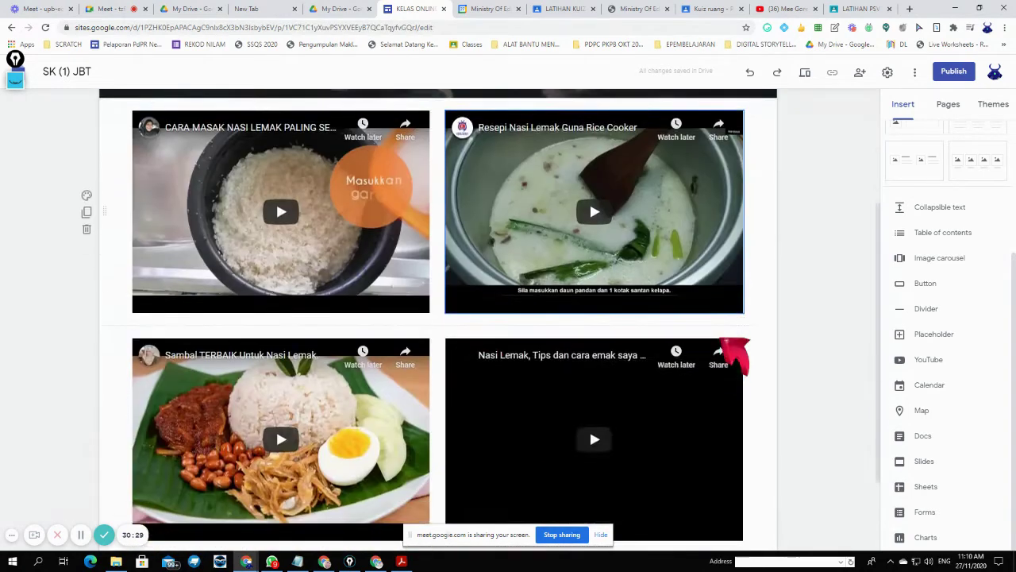
pyautogui.scroll(-1, 732, 352)
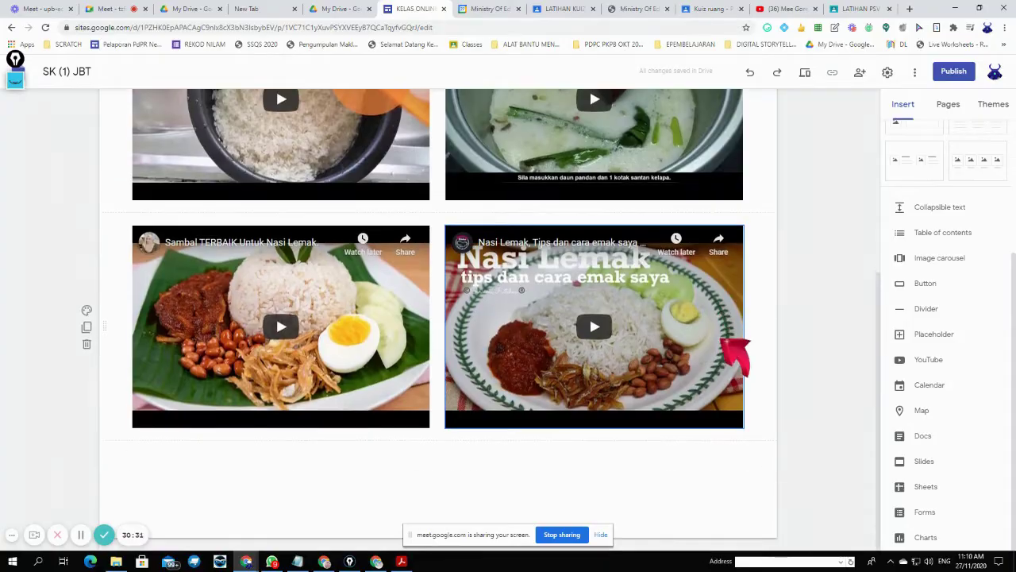
pyautogui.scroll(3, 762, 301)
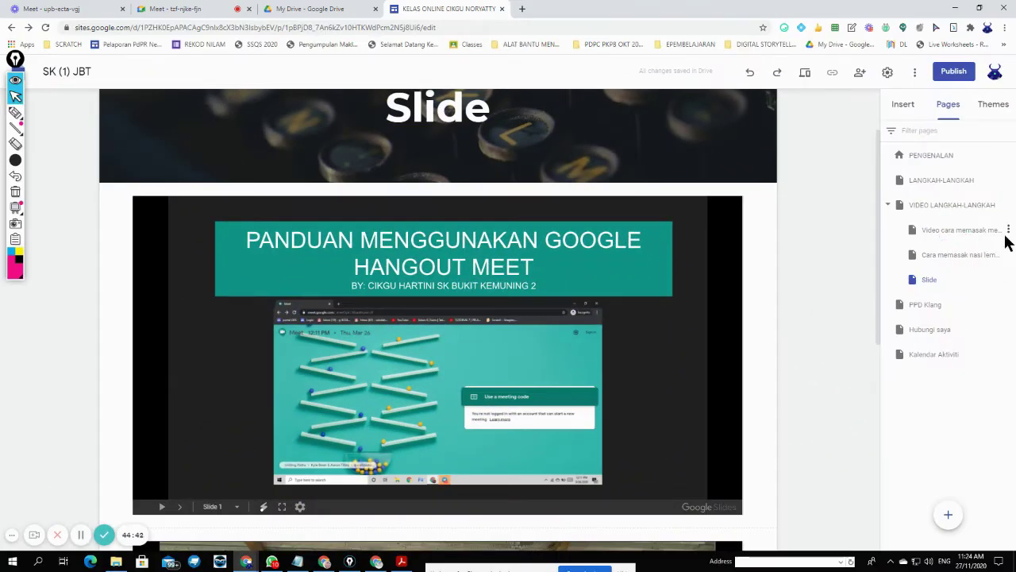
# - Browse the PPD Klang, Kalendar Aktiviti and PENGENALAN pages from the Pages panel
pyautogui.click(1008, 230)
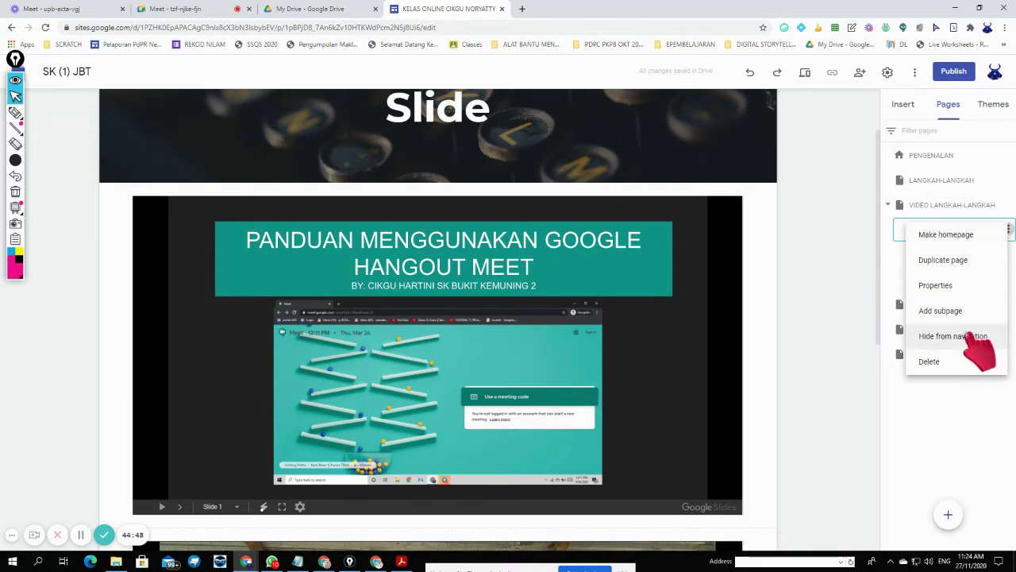
pyautogui.click(961, 414)
pyautogui.click(939, 304)
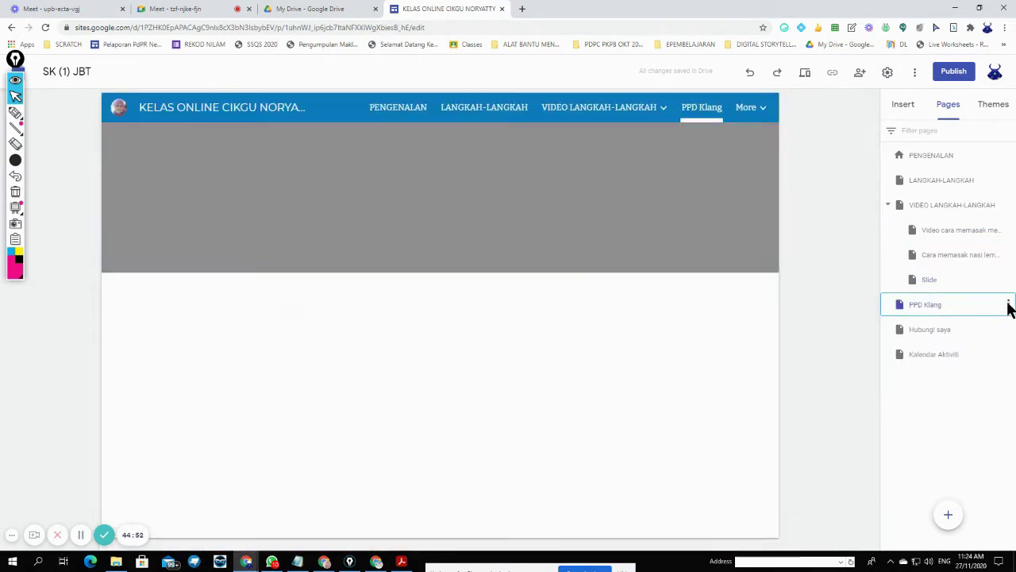
pyautogui.click(980, 355)
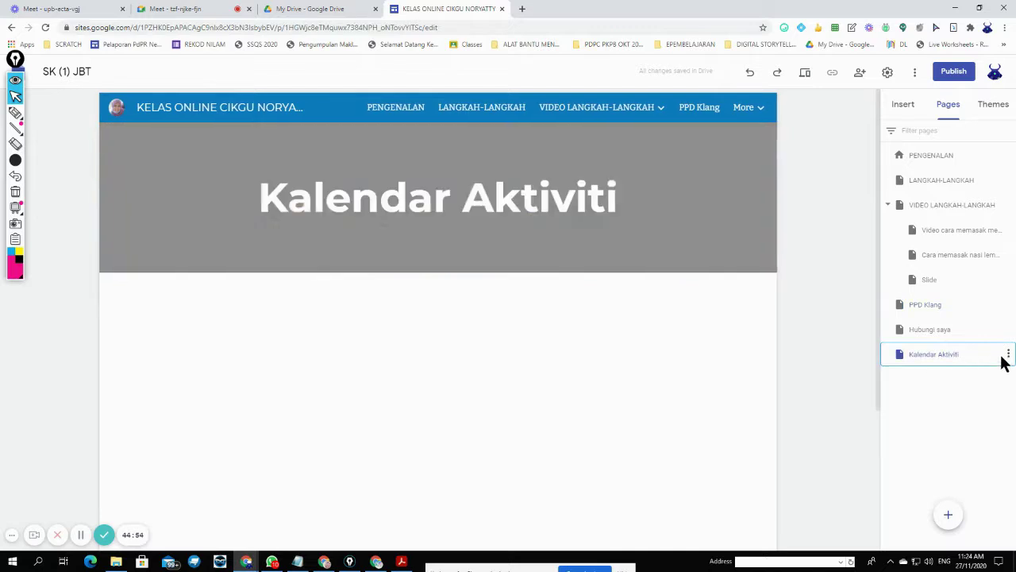
pyautogui.click(963, 157)
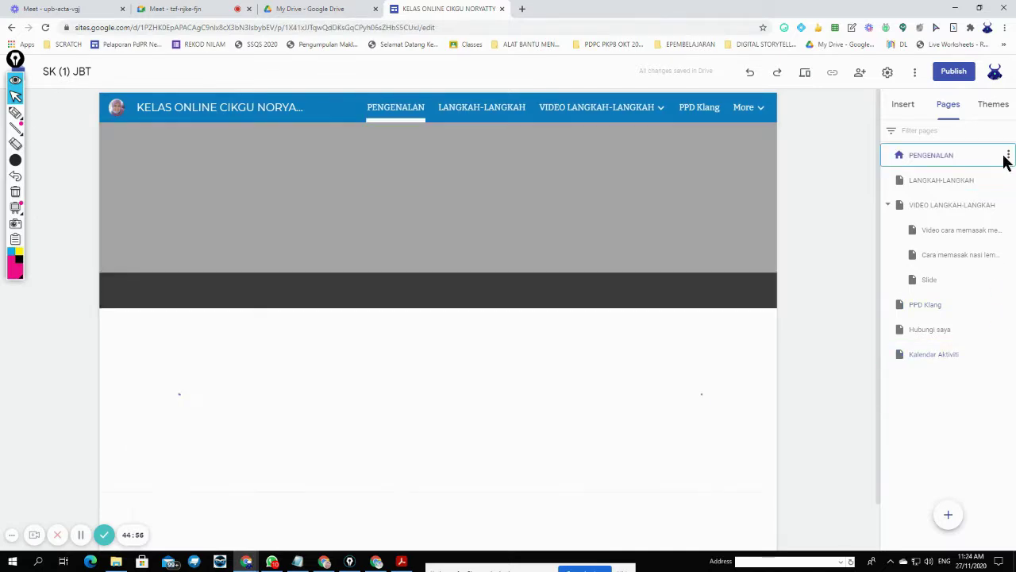
# - Show the page options menus for the PENGENALAN home page and the nasi lemak page
pyautogui.click(1007, 155)
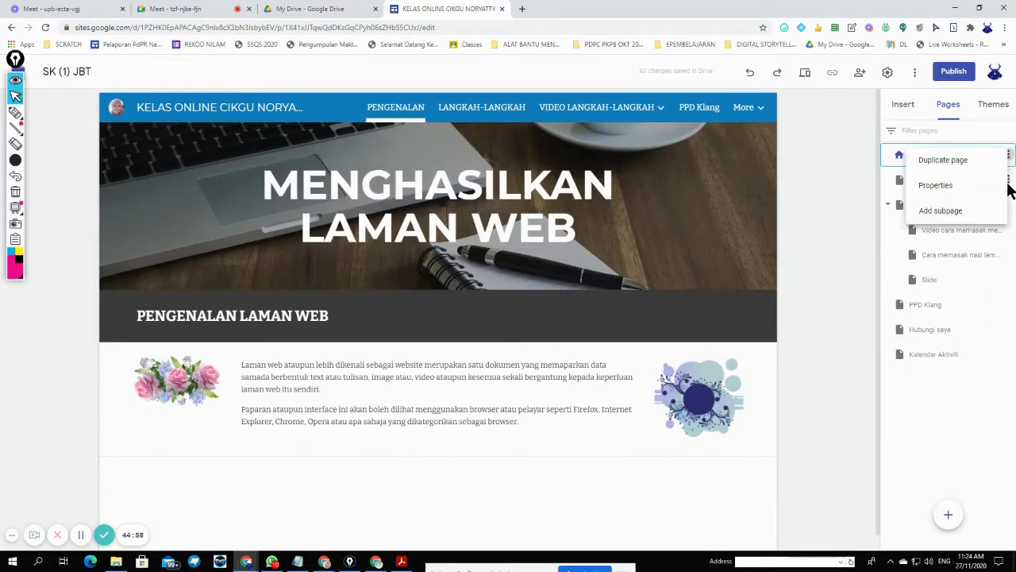
pyautogui.click(1009, 254)
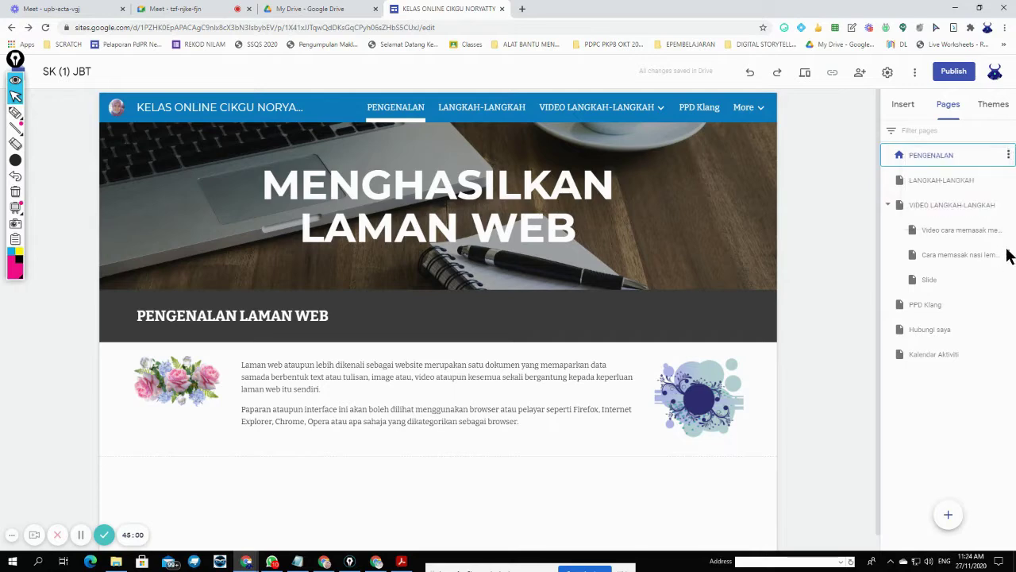
pyautogui.click(1008, 255)
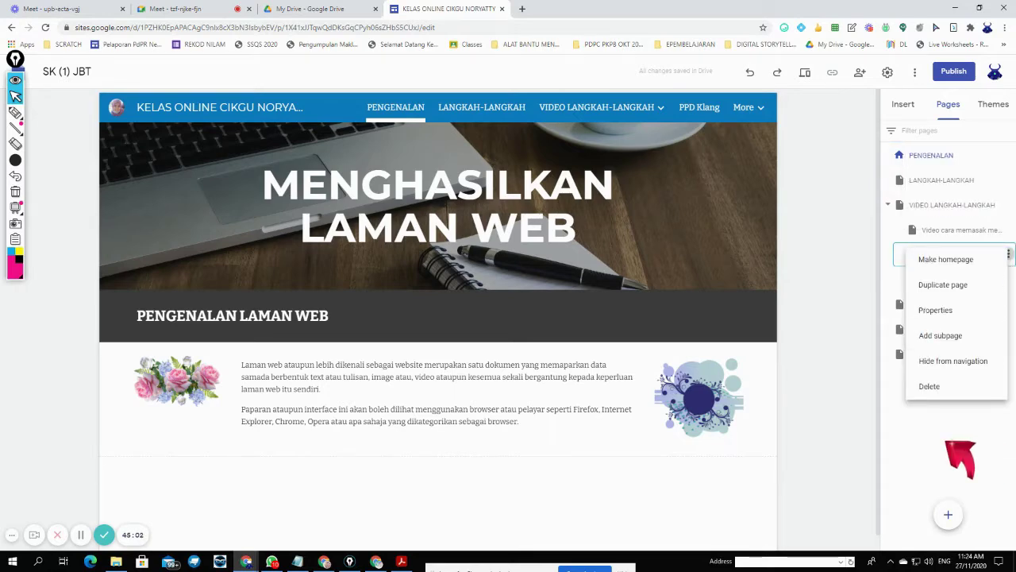
pyautogui.press('Print')
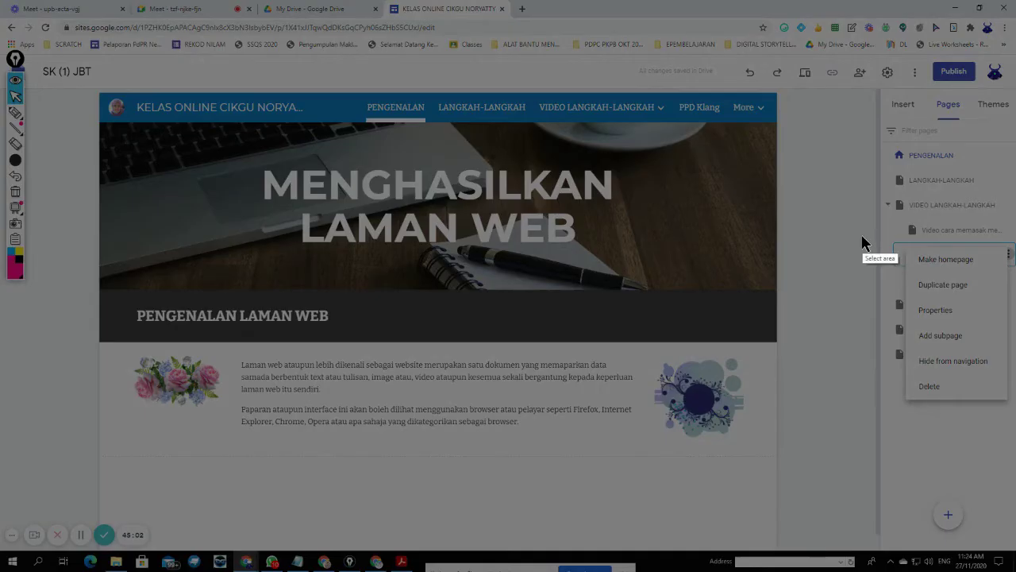
pyautogui.press('Escape')
pyautogui.click(14, 113)
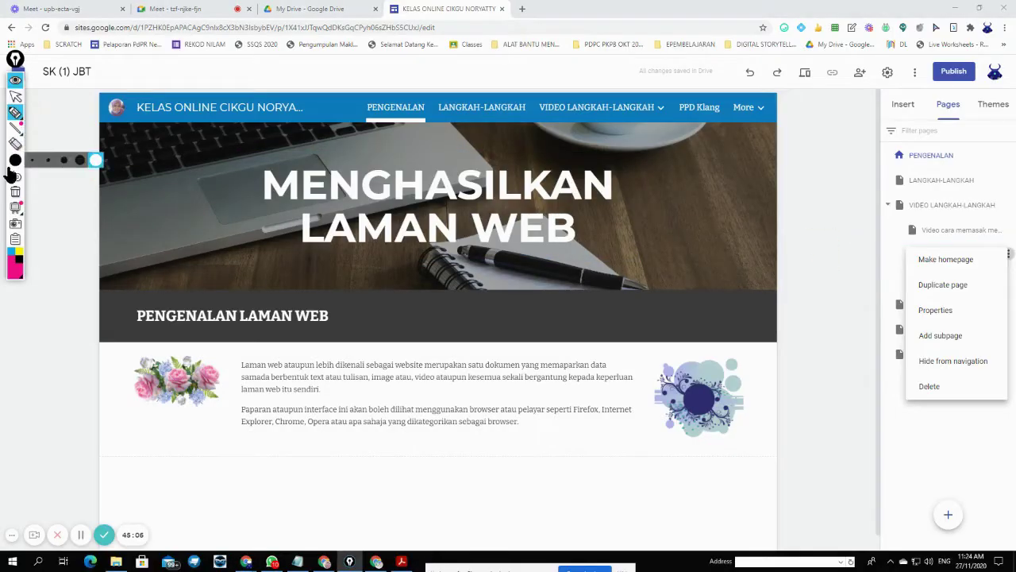
pyautogui.moveTo(19, 163)
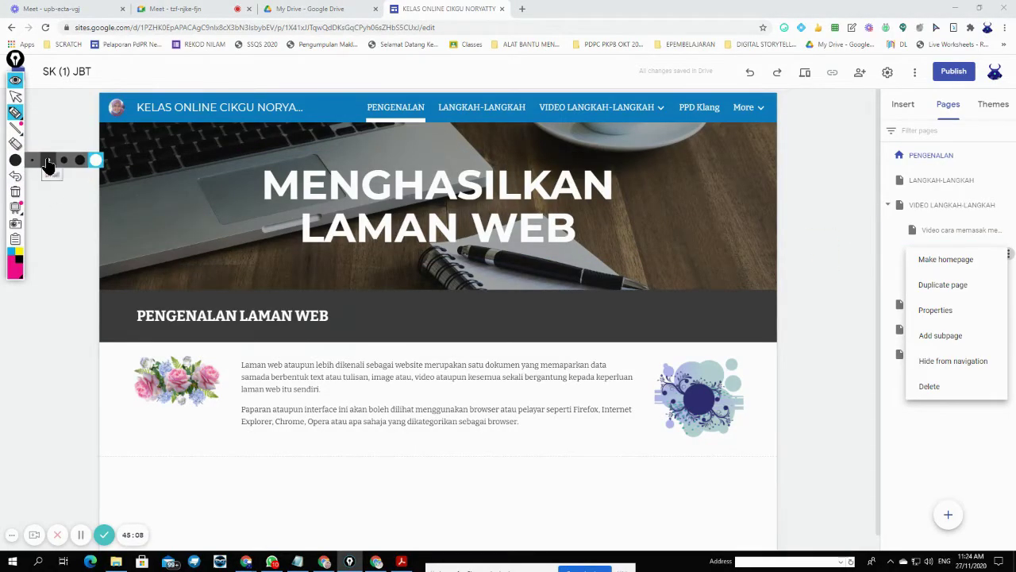
pyautogui.click(52, 165)
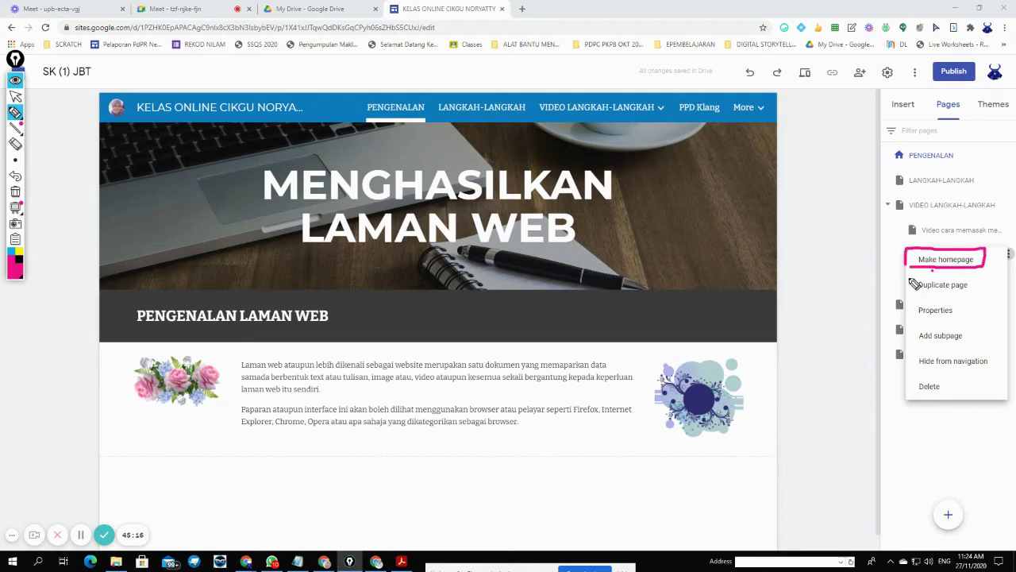
pyautogui.moveTo(911, 278); pyautogui.dragTo(973, 279)
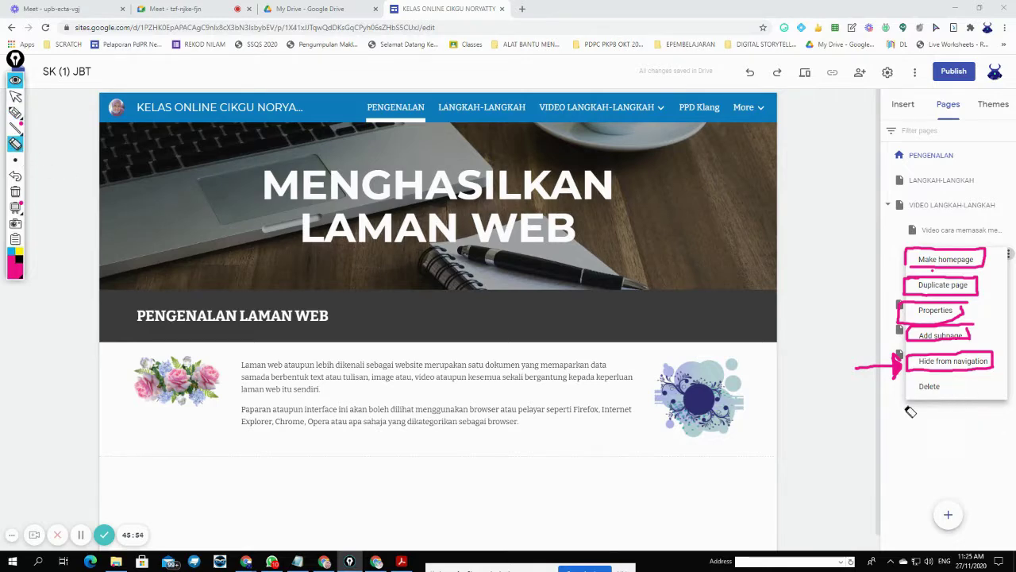
pyautogui.moveTo(911, 412)
pyautogui.mouseDown()
pyautogui.moveTo(913, 349)
pyautogui.moveTo(970, 277)
pyautogui.mouseUp()
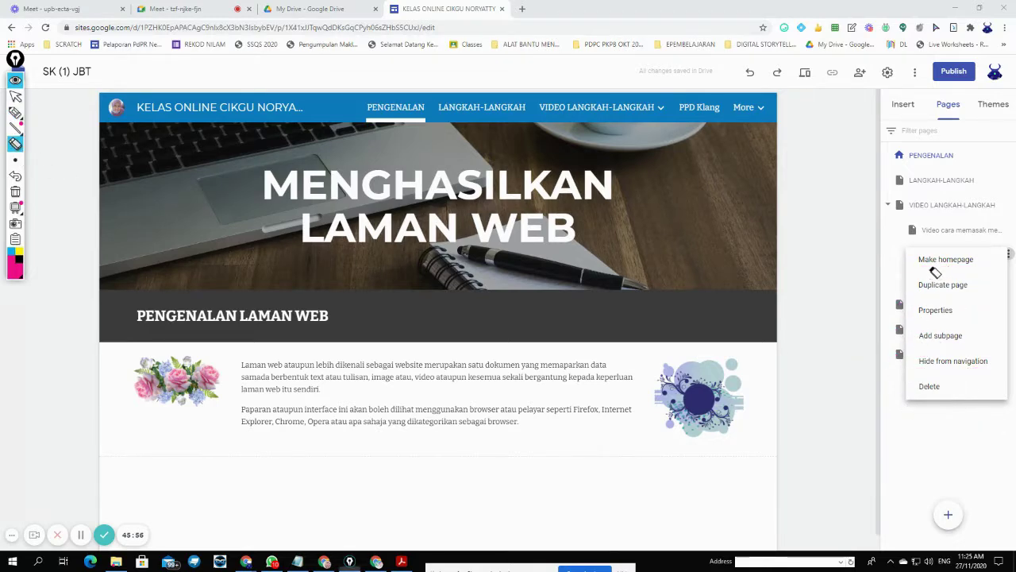
# - Close the nasi lemak page menu, hide Slide from navigation, and open the Slide page
pyautogui.click(15, 96)
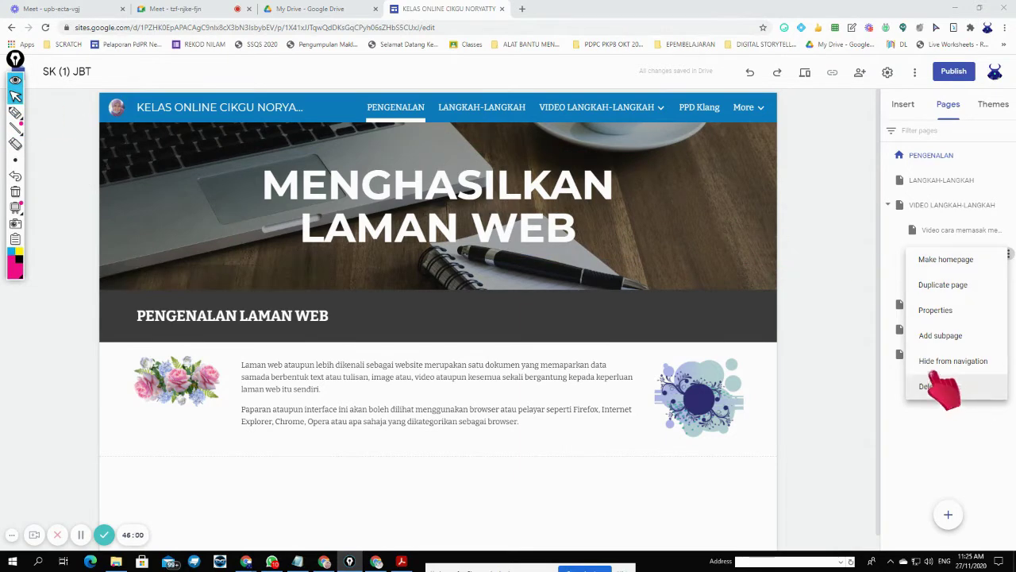
pyautogui.click(945, 419)
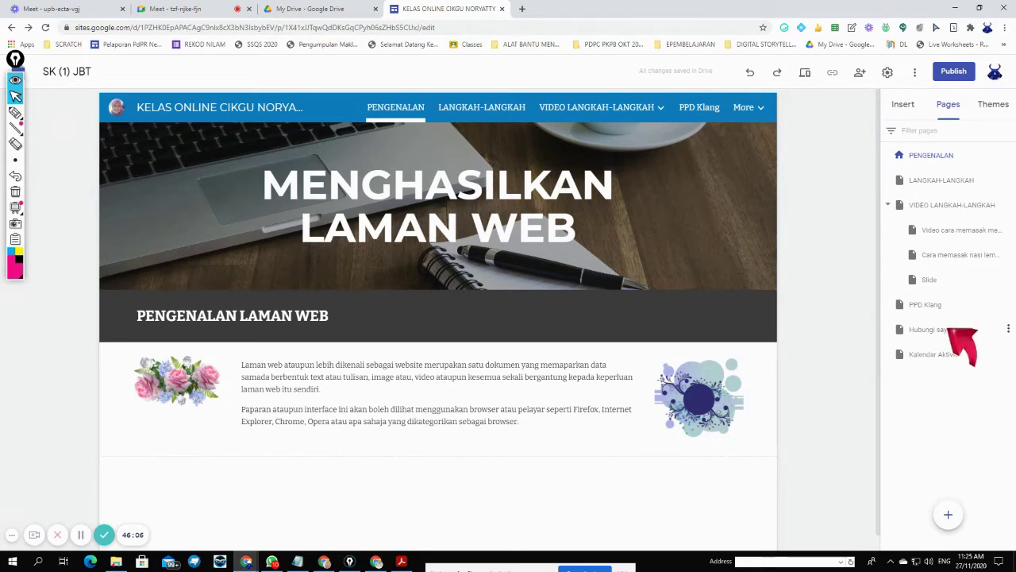
pyautogui.click(1007, 279)
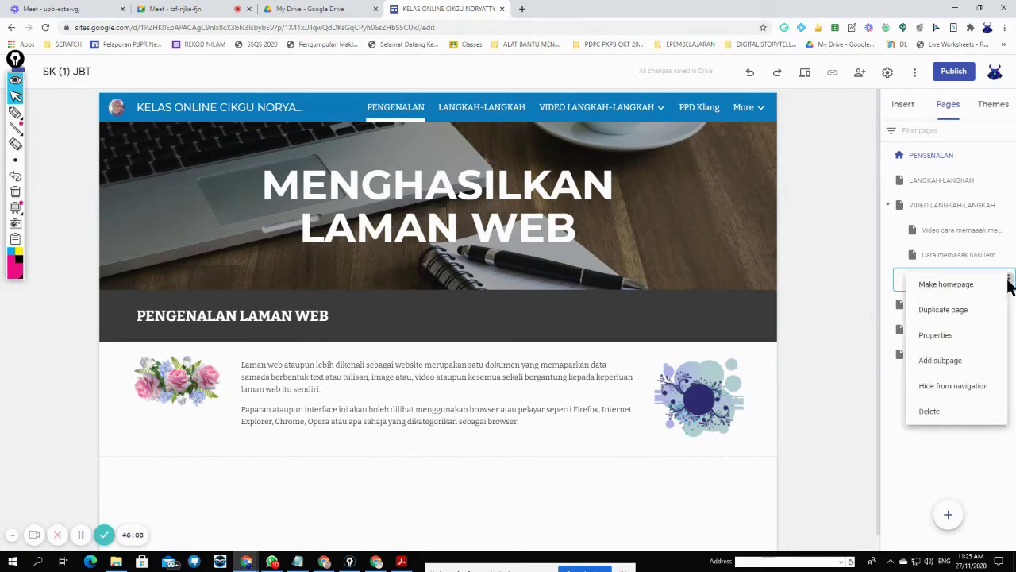
pyautogui.click(950, 389)
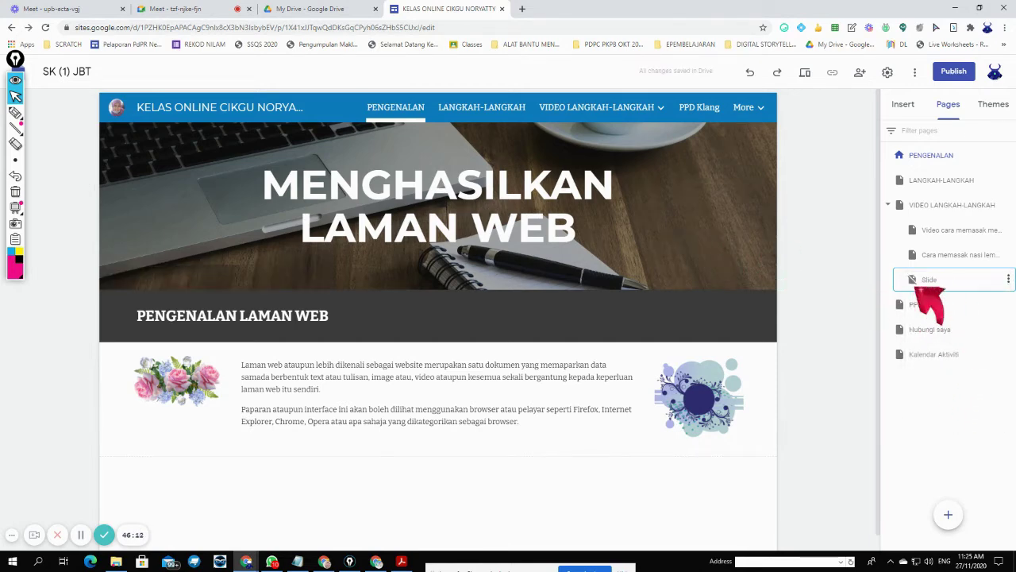
pyautogui.click(934, 280)
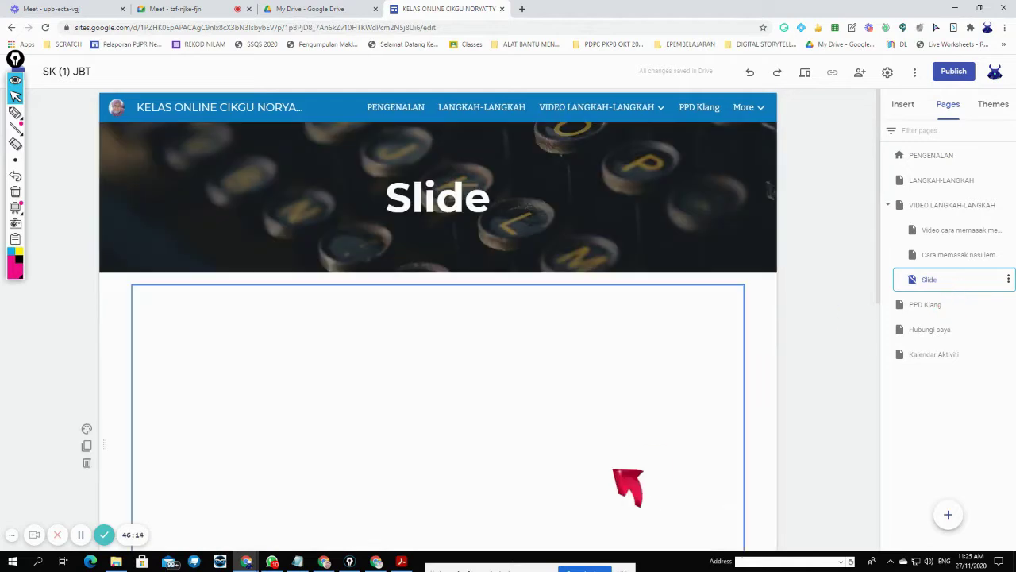
pyautogui.scroll(-5, 689, 421)
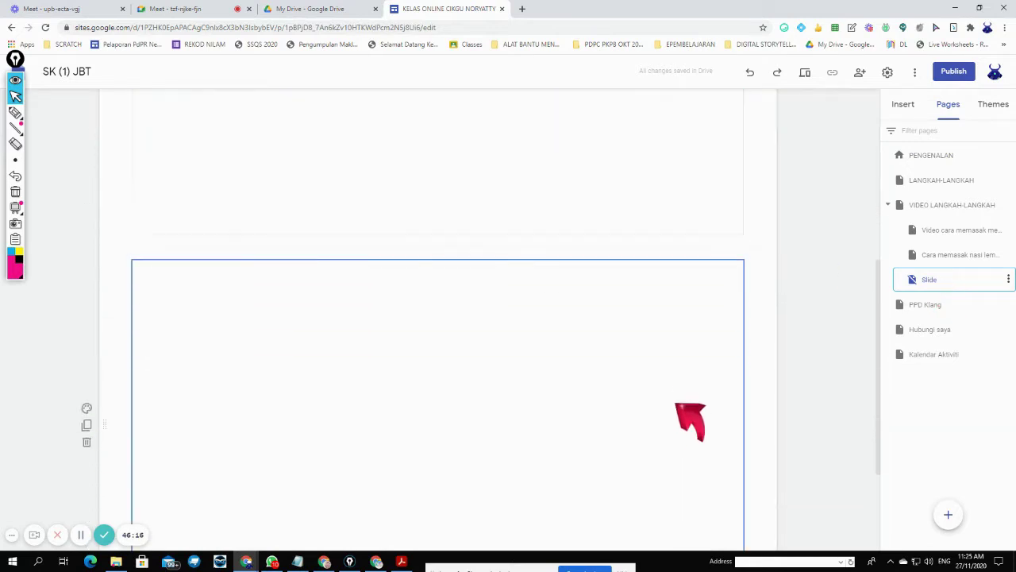
pyautogui.scroll(5, 689, 420)
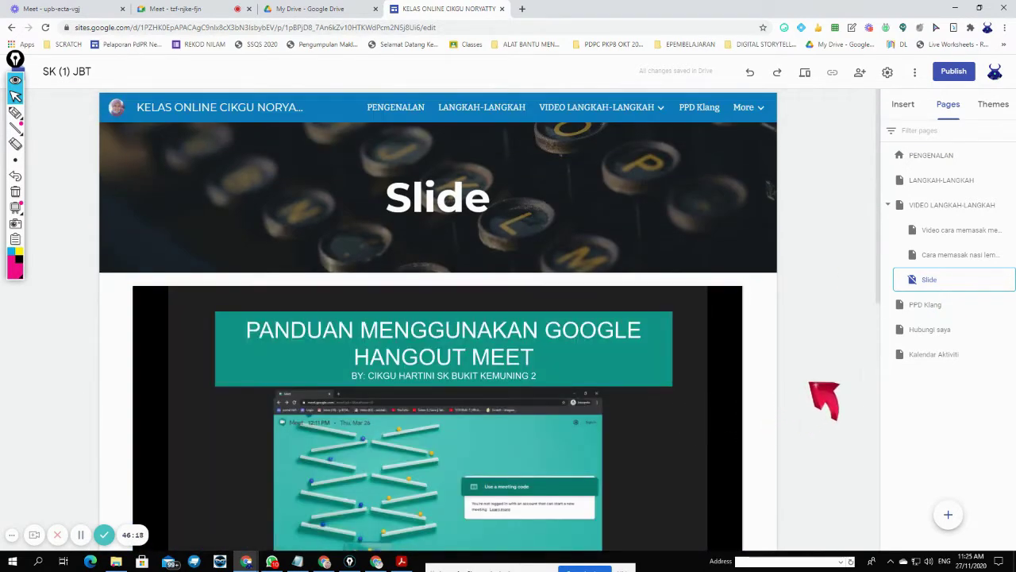
# - Preview the site and open Video Langkah-langkah to confirm Slide no longer appears there
pyautogui.click(804, 72)
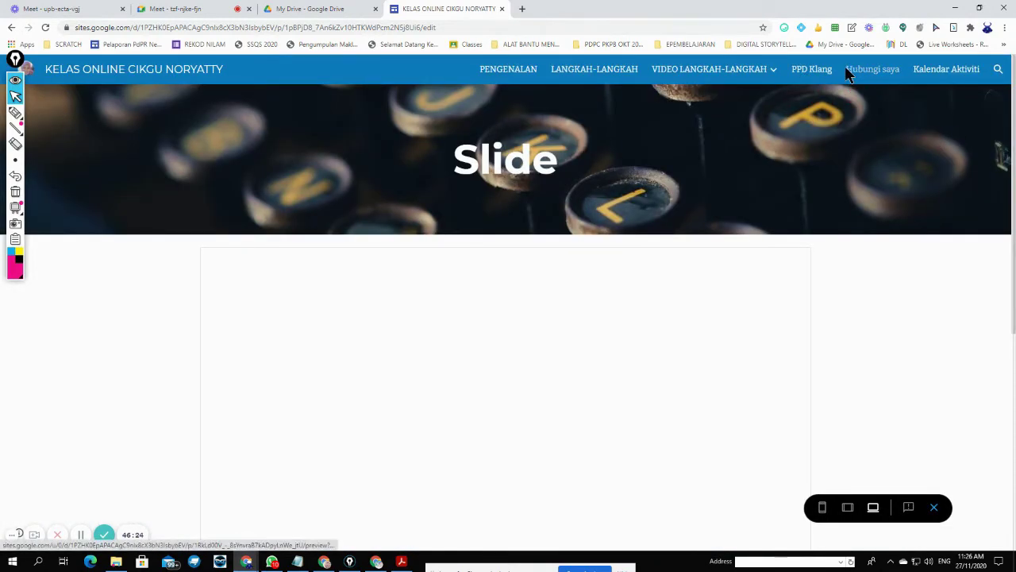
pyautogui.moveTo(774, 73)
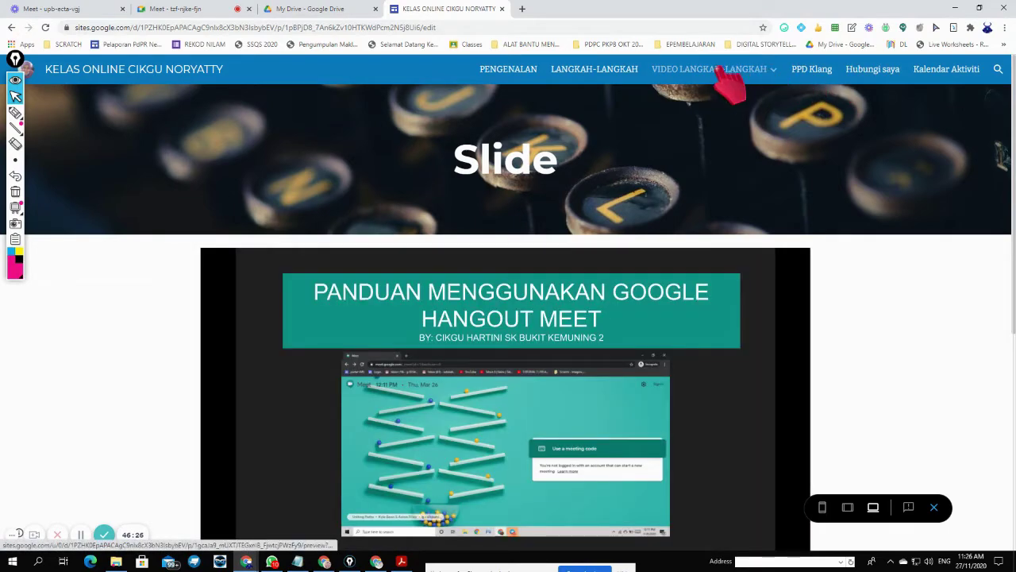
pyautogui.click(721, 70)
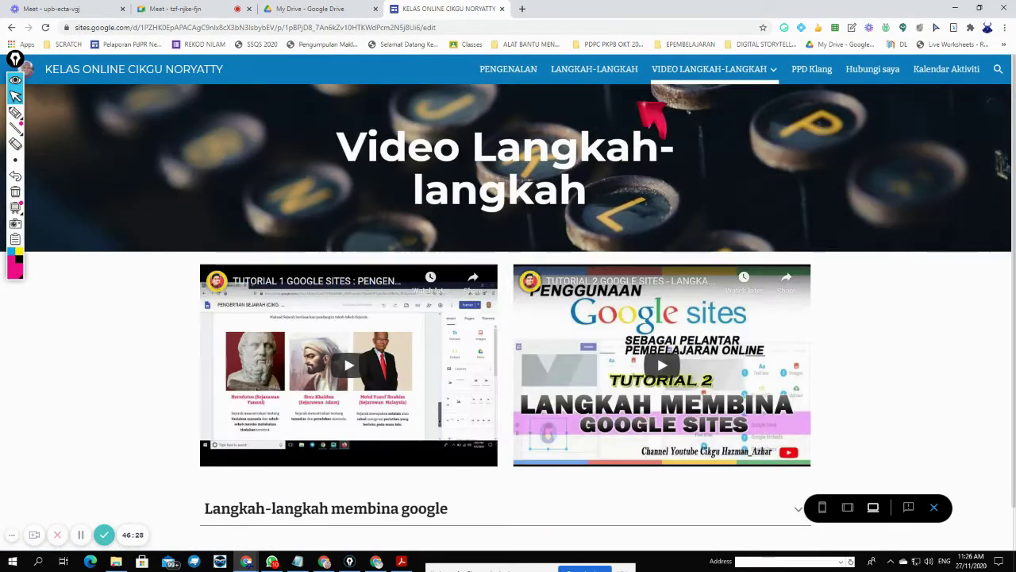
pyautogui.moveTo(679, 73)
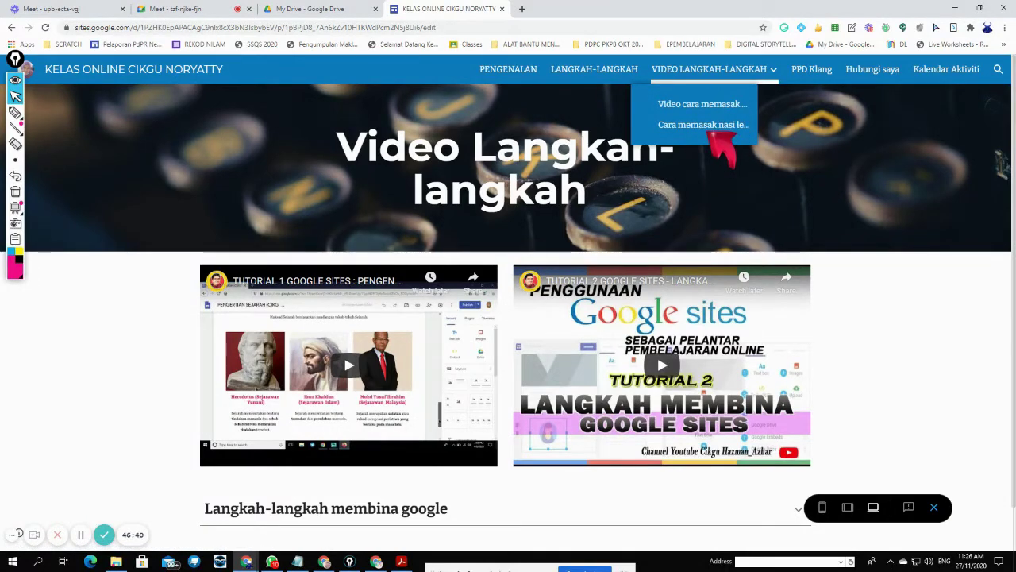
# - Check on students in the Meet call, then return to Sites and exit the preview
pyautogui.click(175, 9)
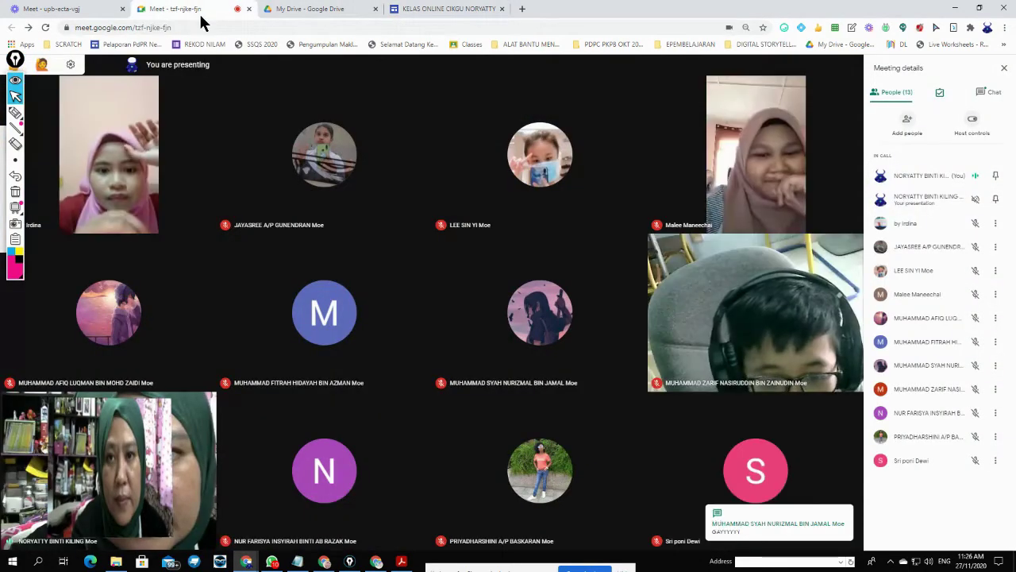
pyautogui.click(469, 11)
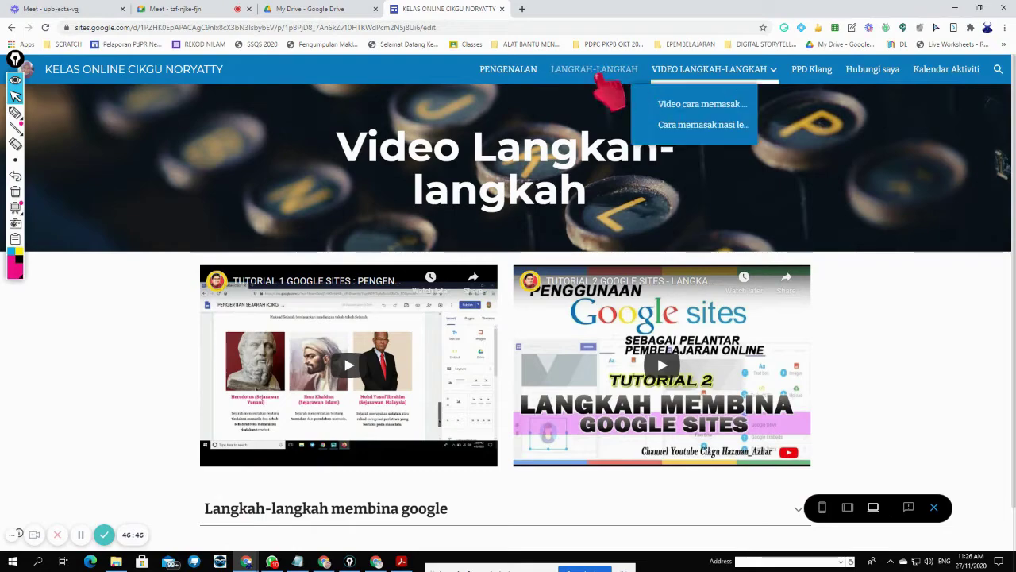
pyautogui.click(934, 507)
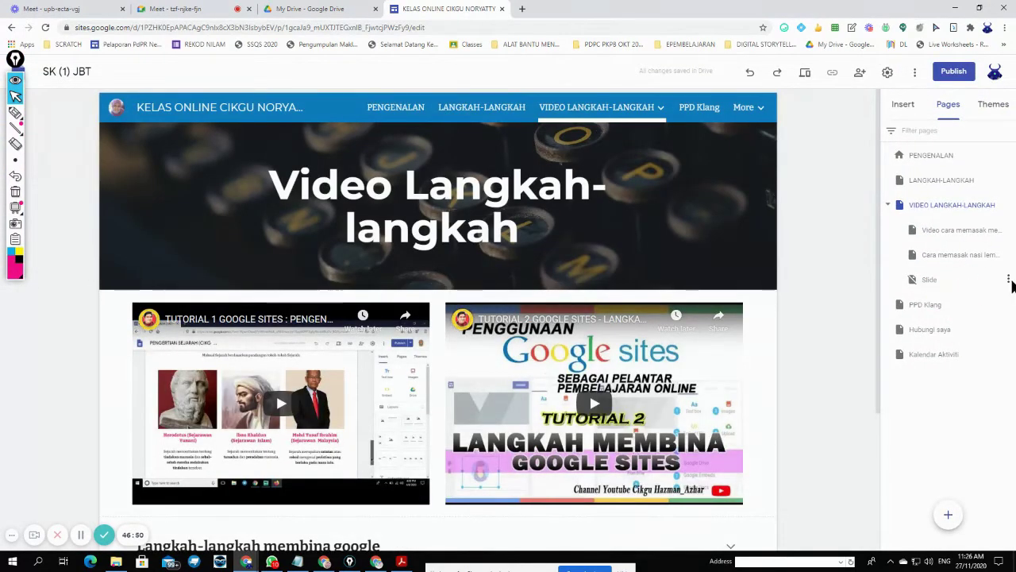
# - Set Slide to Show in navigation and confirm in preview it sits under VIDEO LANGKAH-LANGKAH
pyautogui.click(1009, 280)
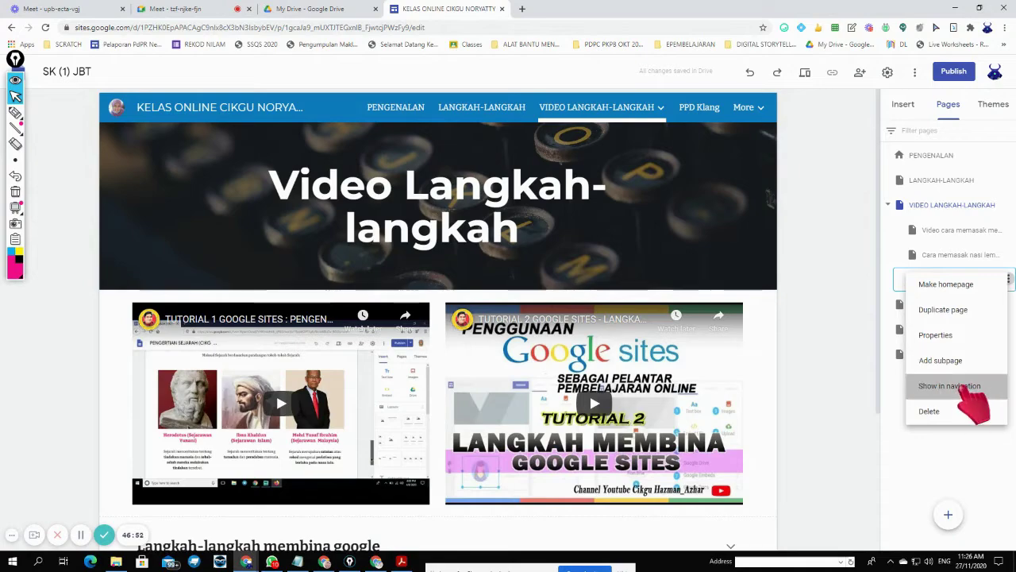
pyautogui.click(969, 389)
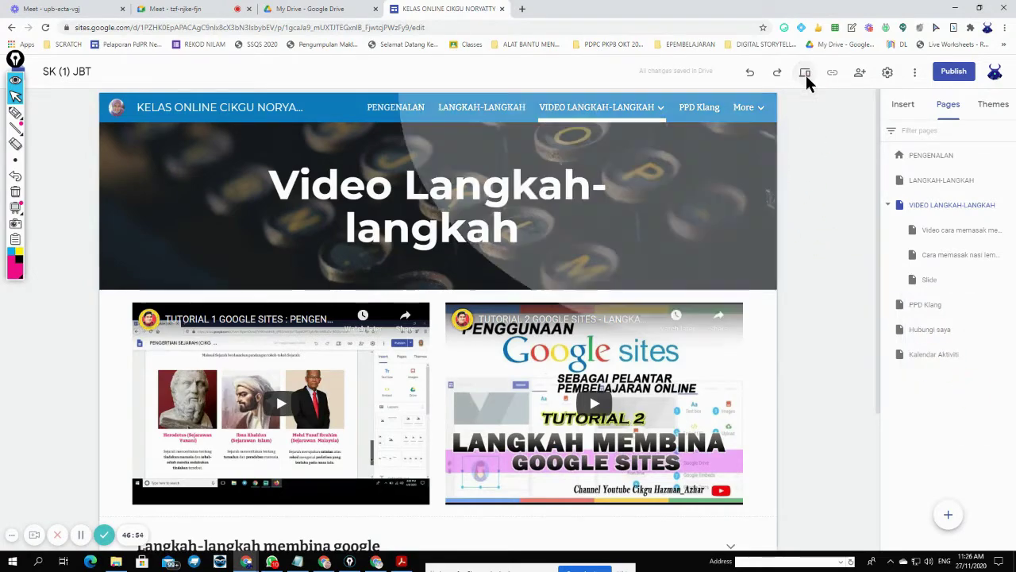
pyautogui.click(805, 73)
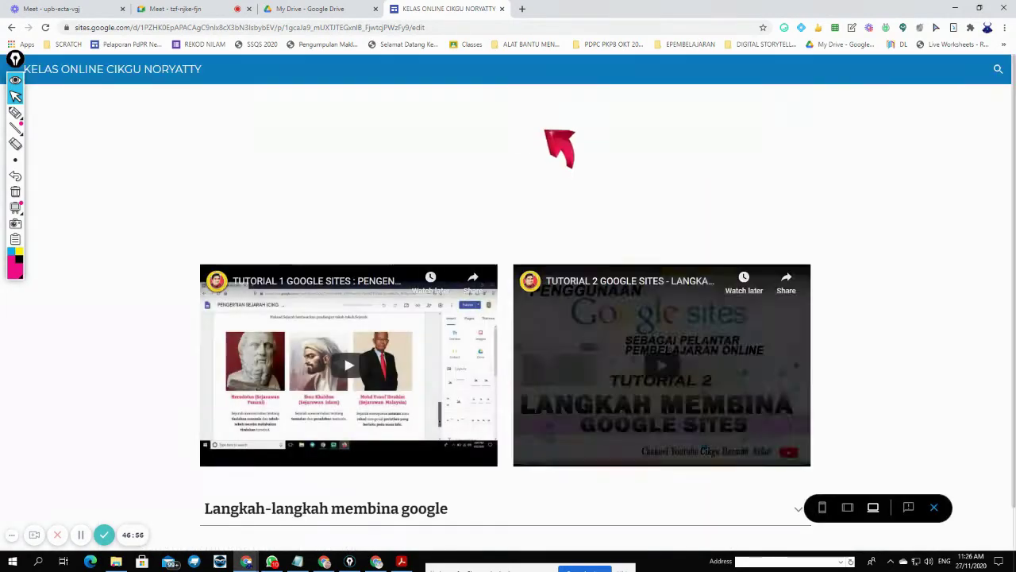
pyautogui.click(770, 70)
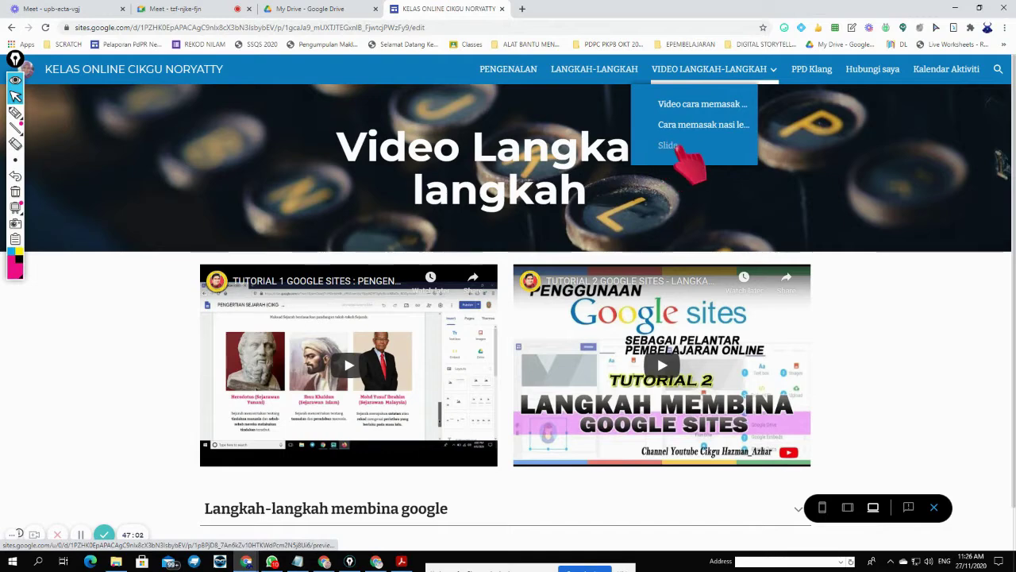
pyautogui.click(776, 88)
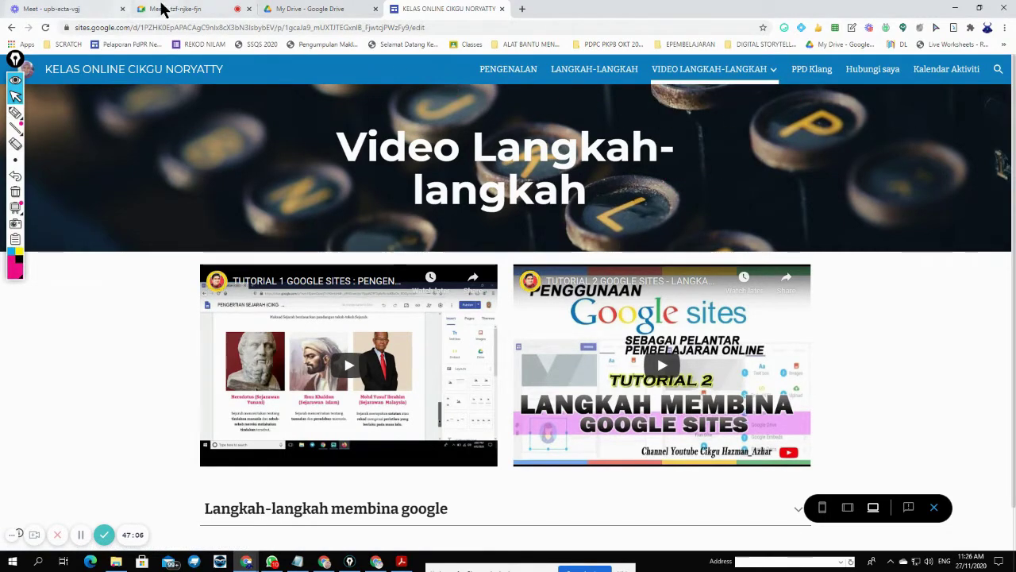
pyautogui.press('Escape')
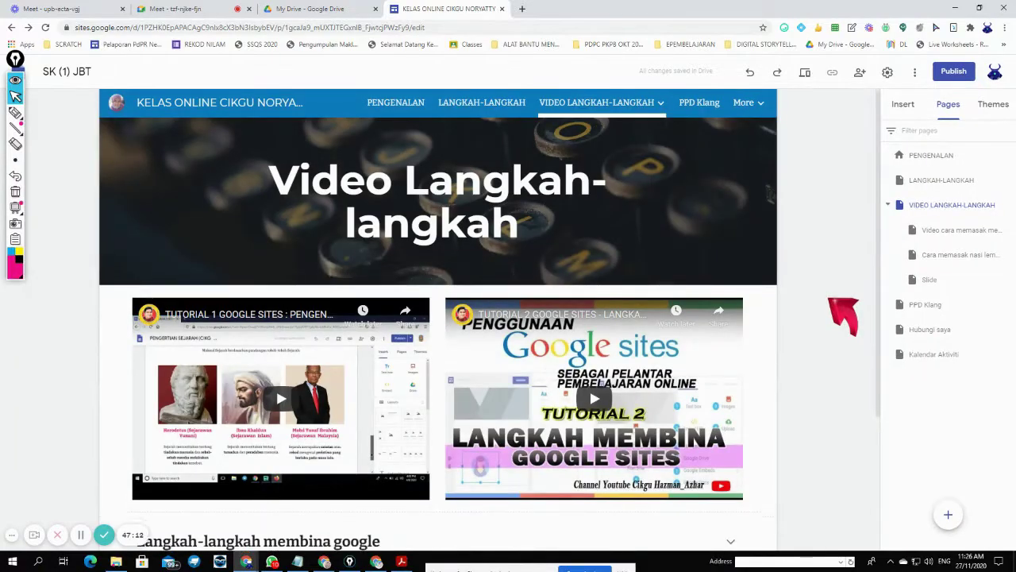
pyautogui.scroll(-3, 843, 315)
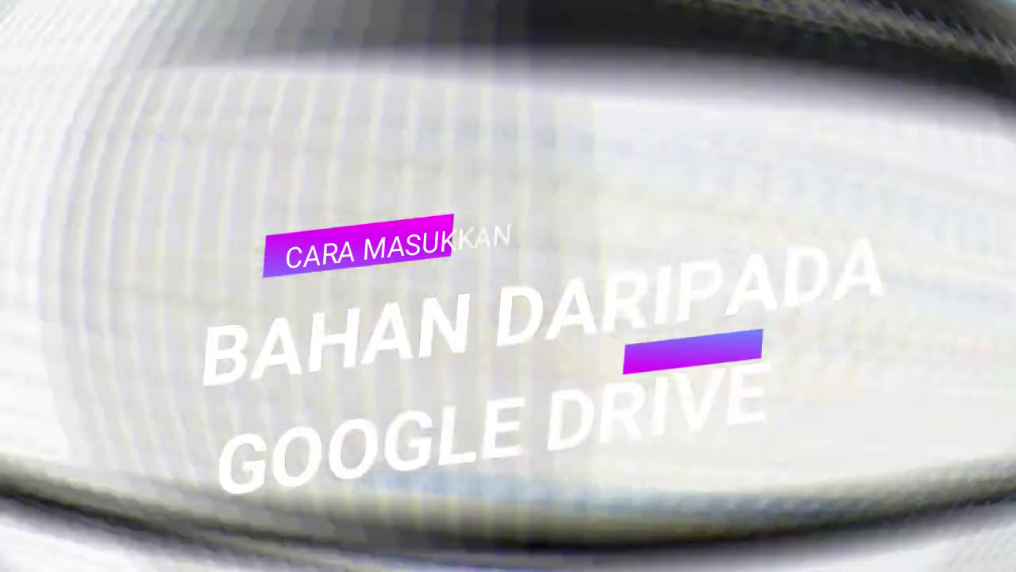
# - Insert only the Copy of BORANG RE form from Drive onto the Hubungi saya page
pyautogui.scroll(3, 985, 197)
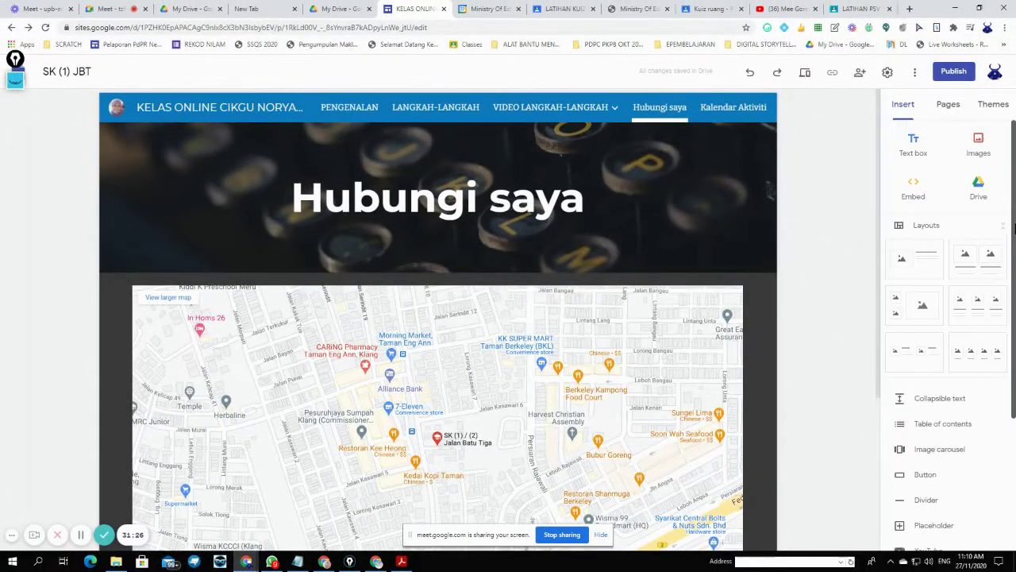
pyautogui.scroll(-3, 799, 397)
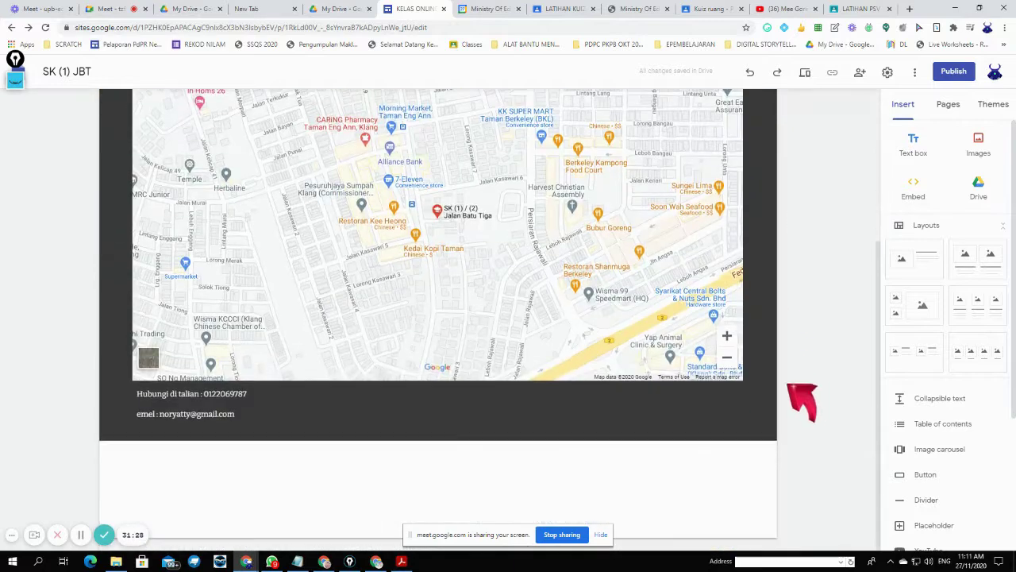
pyautogui.click(984, 198)
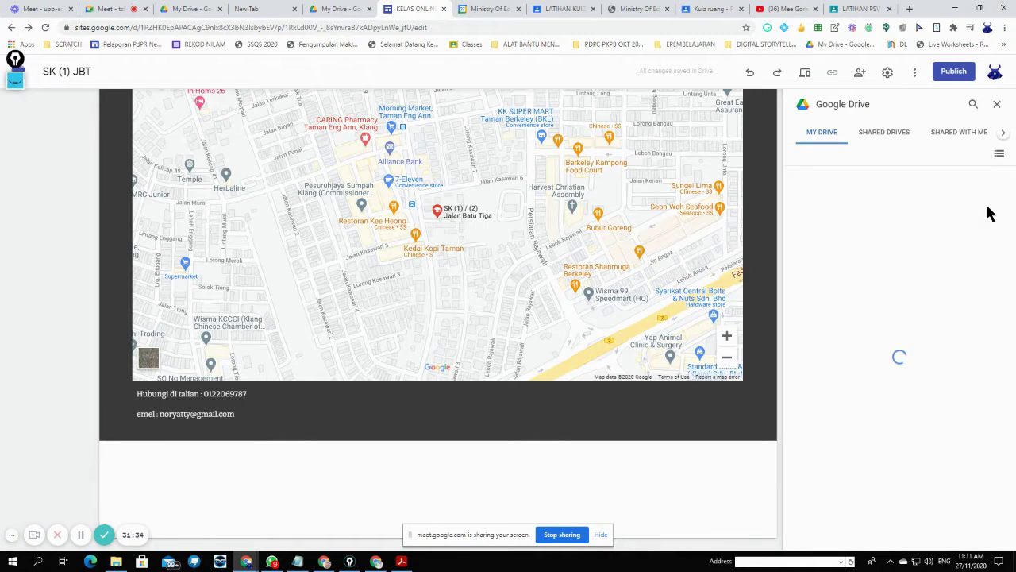
pyautogui.scroll(-5, 930, 308)
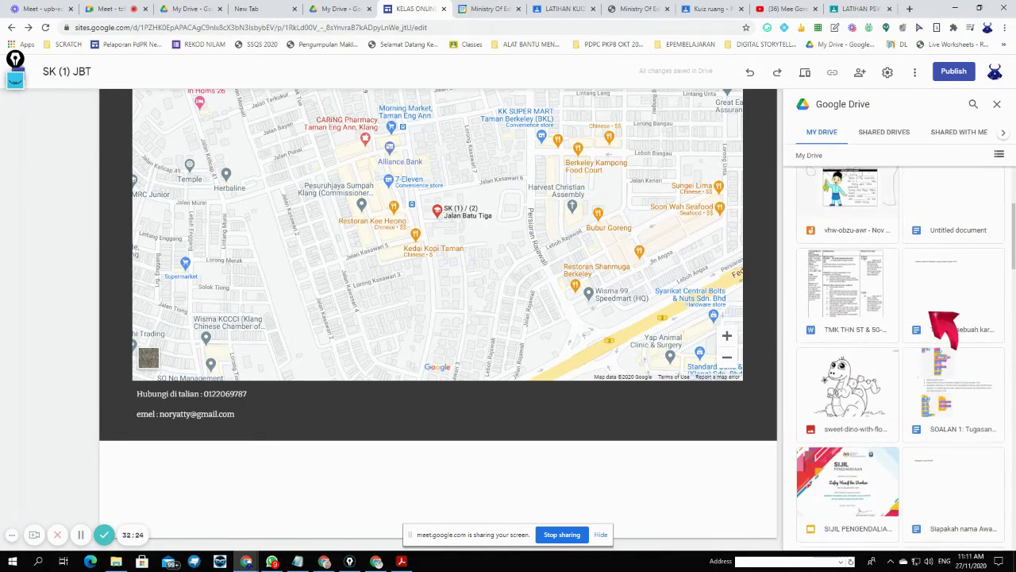
pyautogui.scroll(-5, 945, 327)
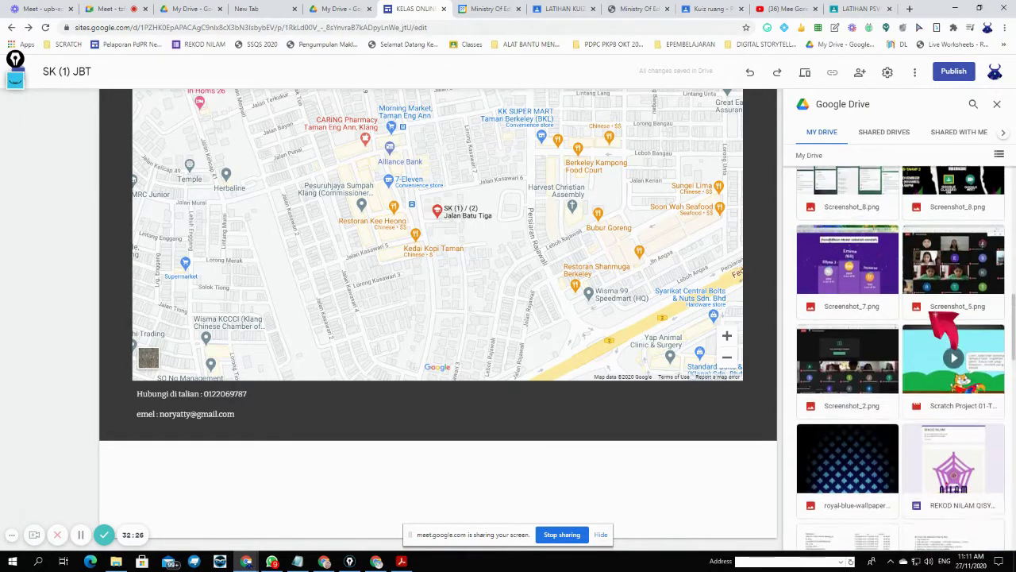
pyautogui.click(945, 333)
pyautogui.scroll(-5, 945, 334)
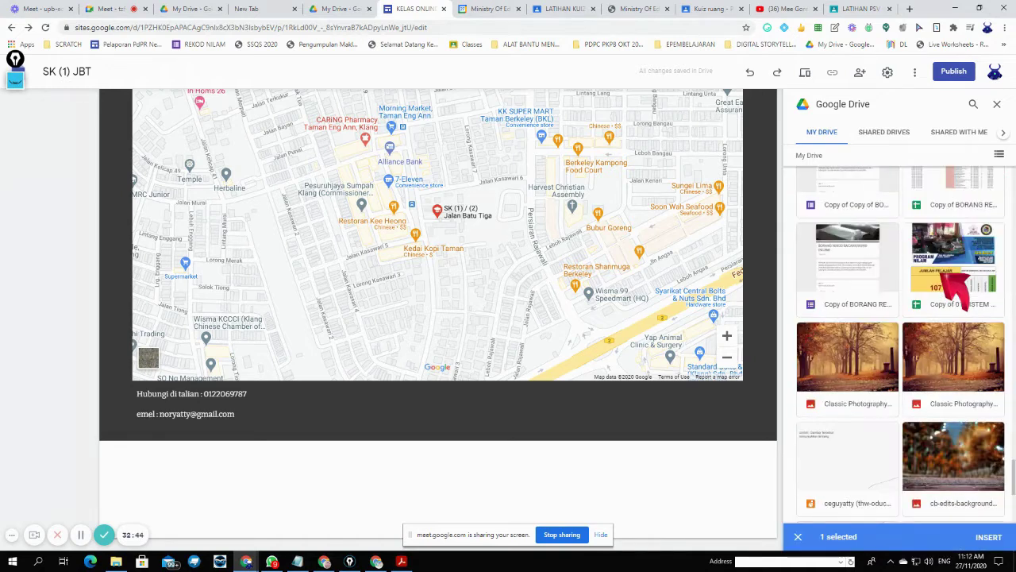
pyautogui.click(956, 349)
pyautogui.click(854, 270)
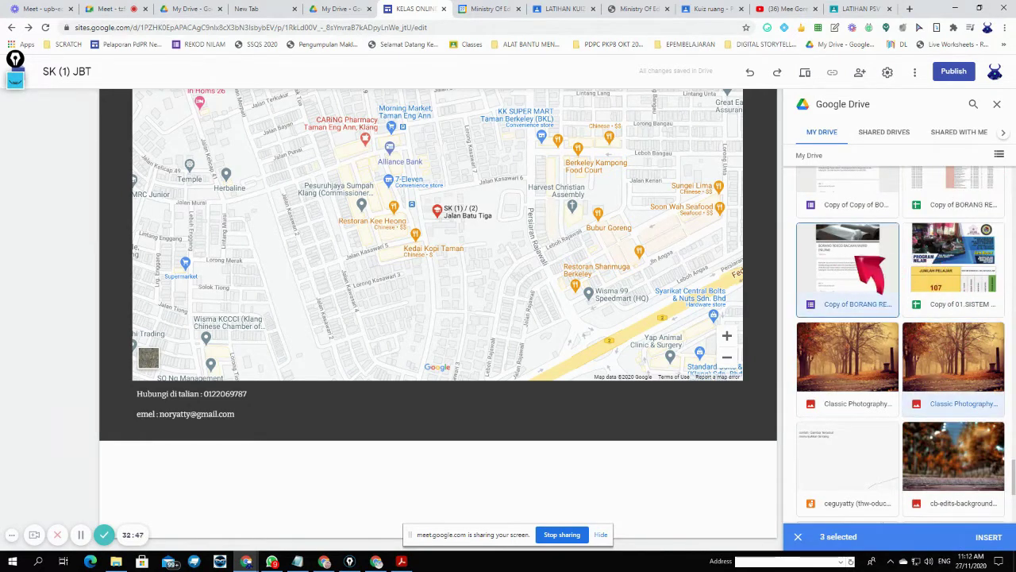
pyautogui.click(855, 256)
pyautogui.click(853, 253)
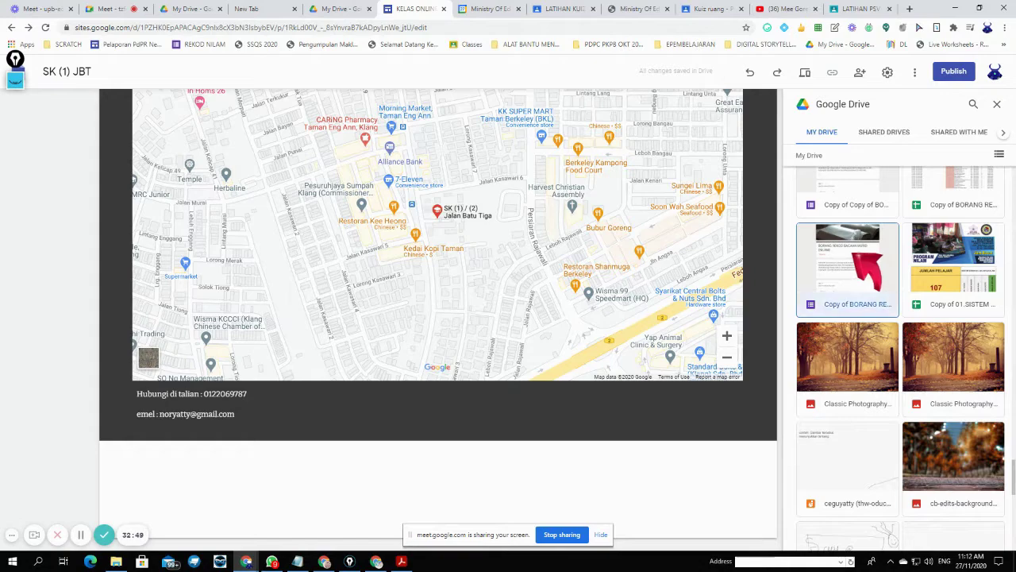
pyautogui.click(996, 544)
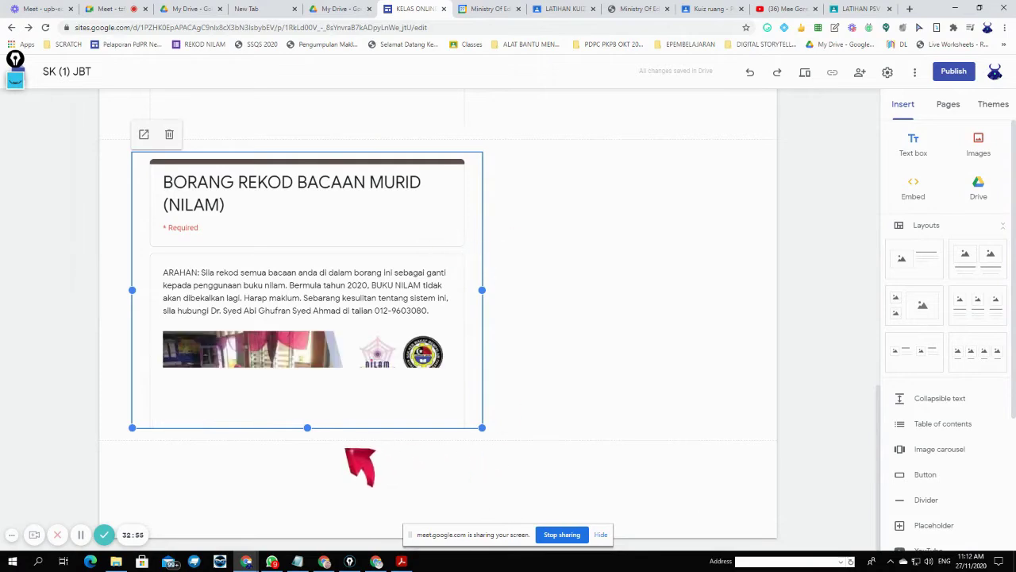
# - Drag the form box's bottom handle down so the NILAM poster shows fully
pyautogui.moveTo(307, 427); pyautogui.dragTo(308, 498)
pyautogui.scroll(-2, 365, 377)
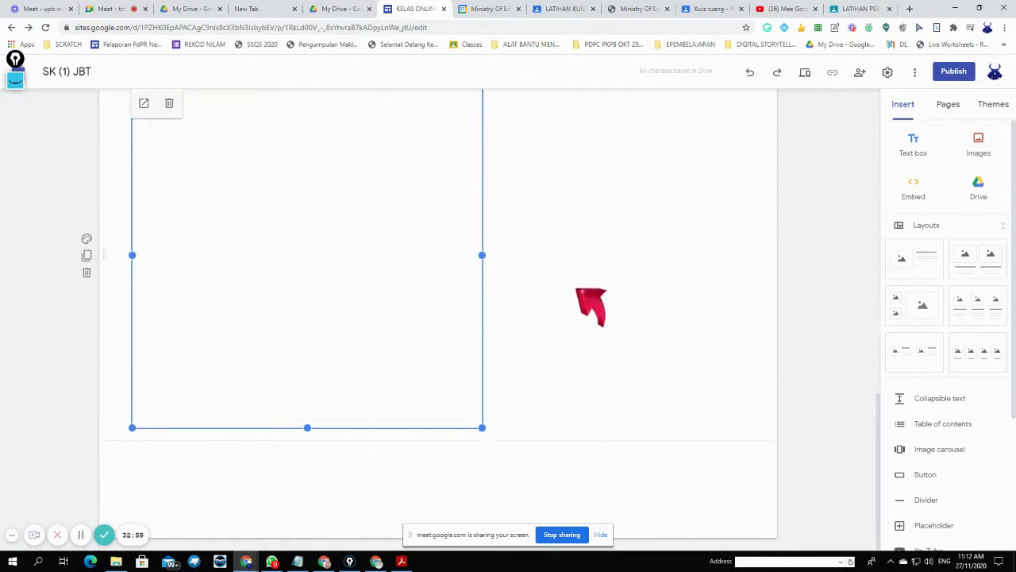
pyautogui.click(543, 349)
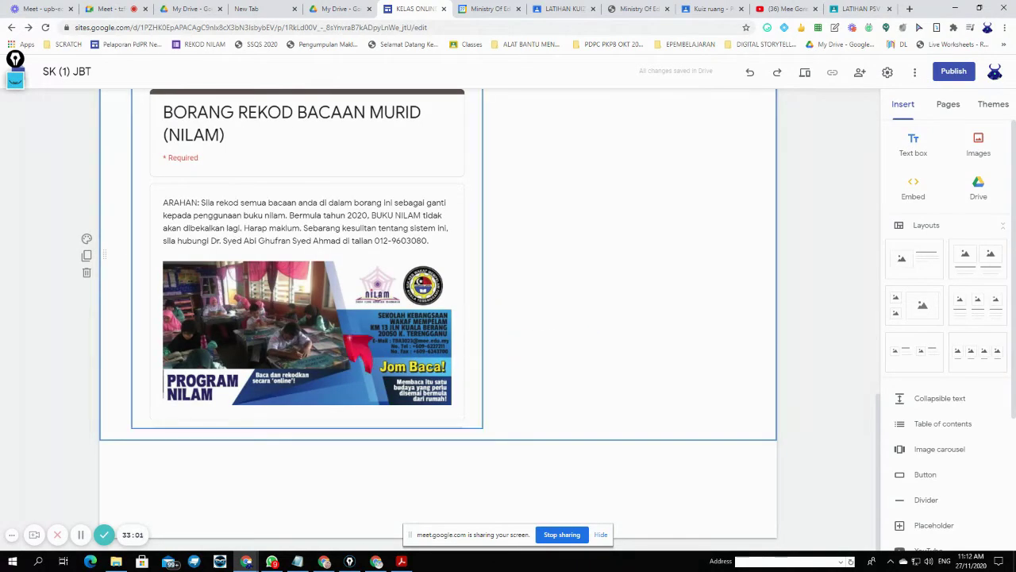
pyautogui.click(327, 264)
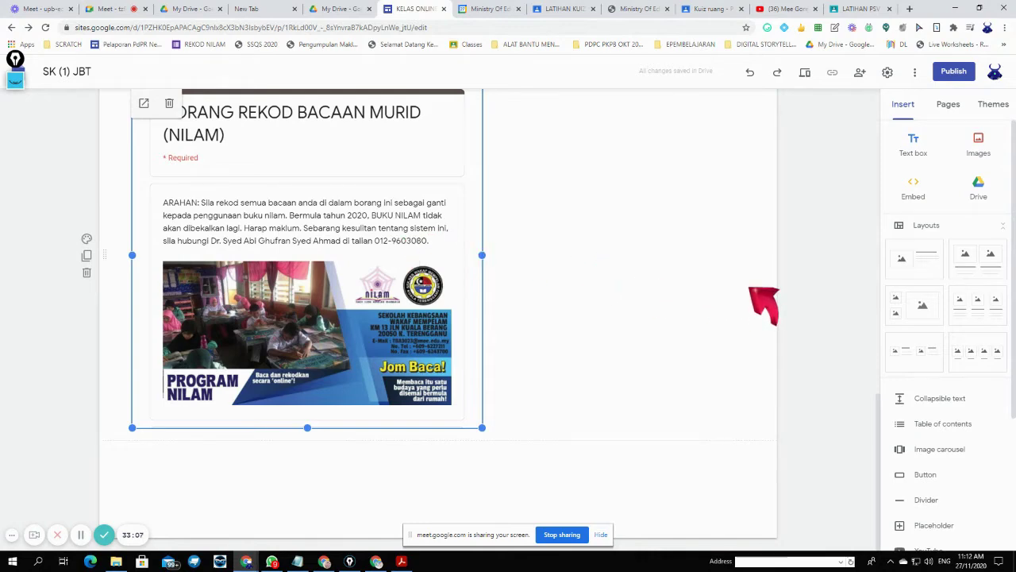
pyautogui.scroll(1, 750, 288)
# - Remove the form section and add the Classic Photography image from Drive, widened below the map
pyautogui.click(976, 190)
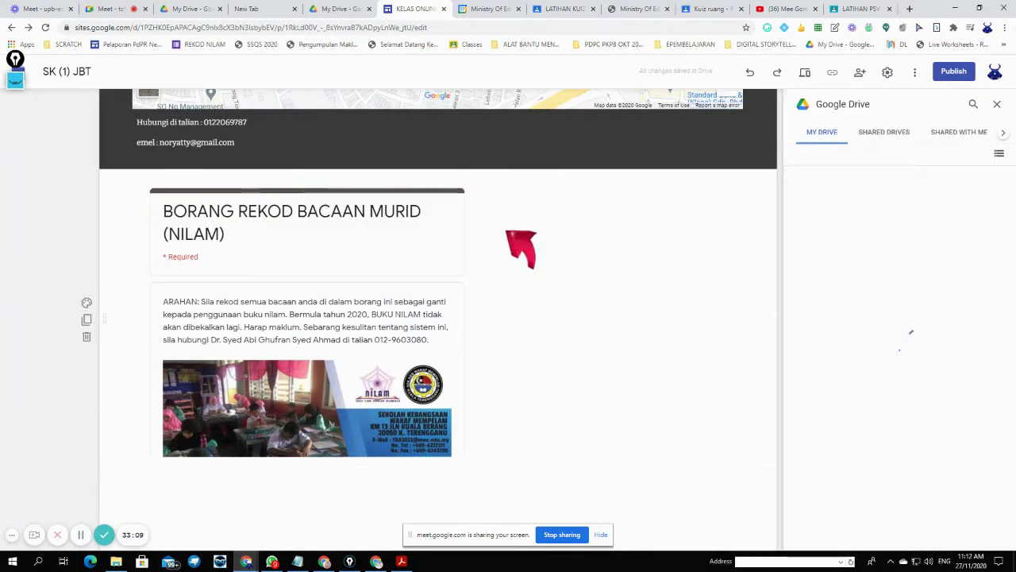
pyautogui.click(87, 335)
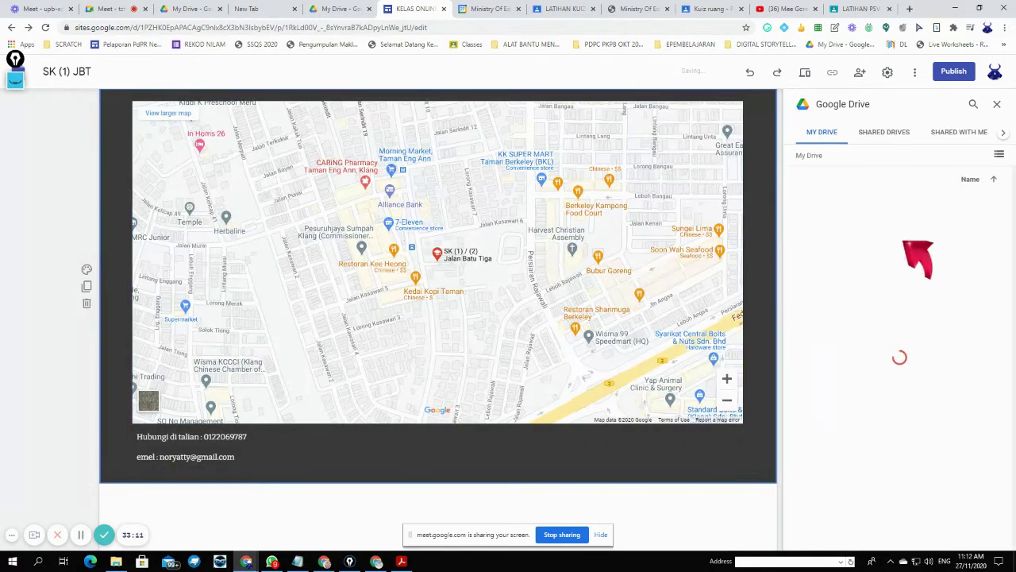
pyautogui.scroll(-3, 1002, 349)
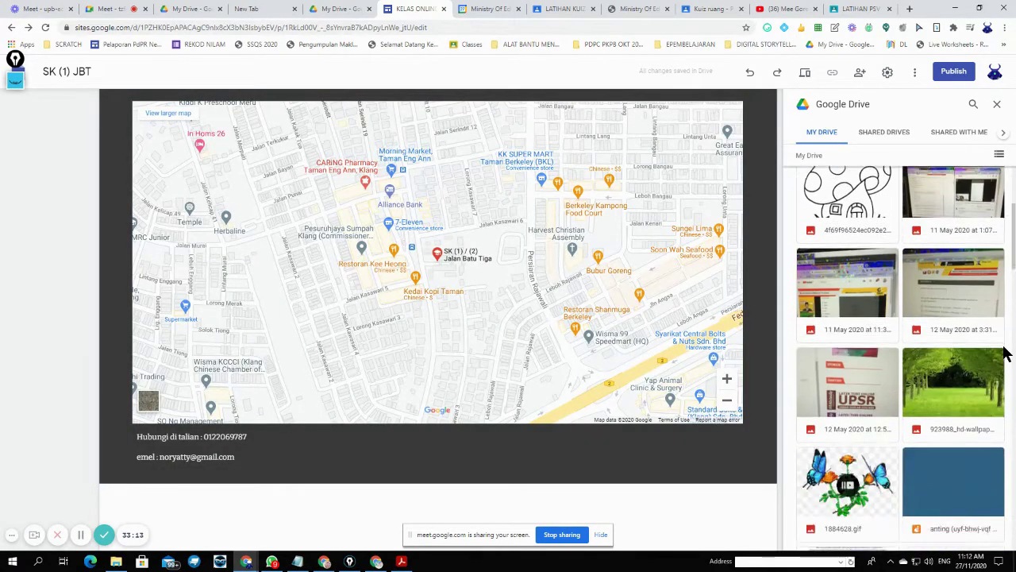
pyautogui.scroll(-5, 1001, 349)
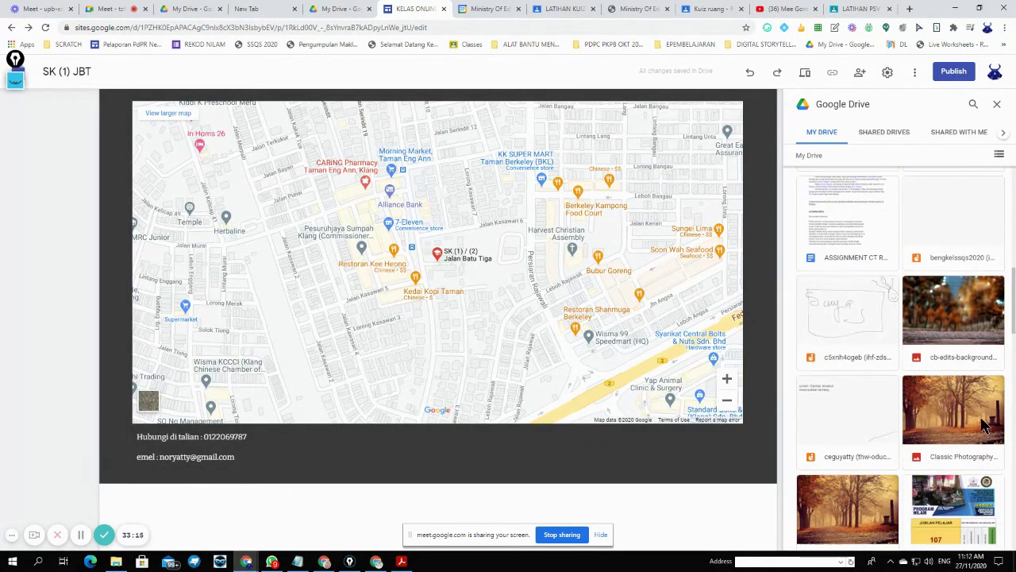
pyautogui.click(984, 425)
pyautogui.scroll(-1, 721, 442)
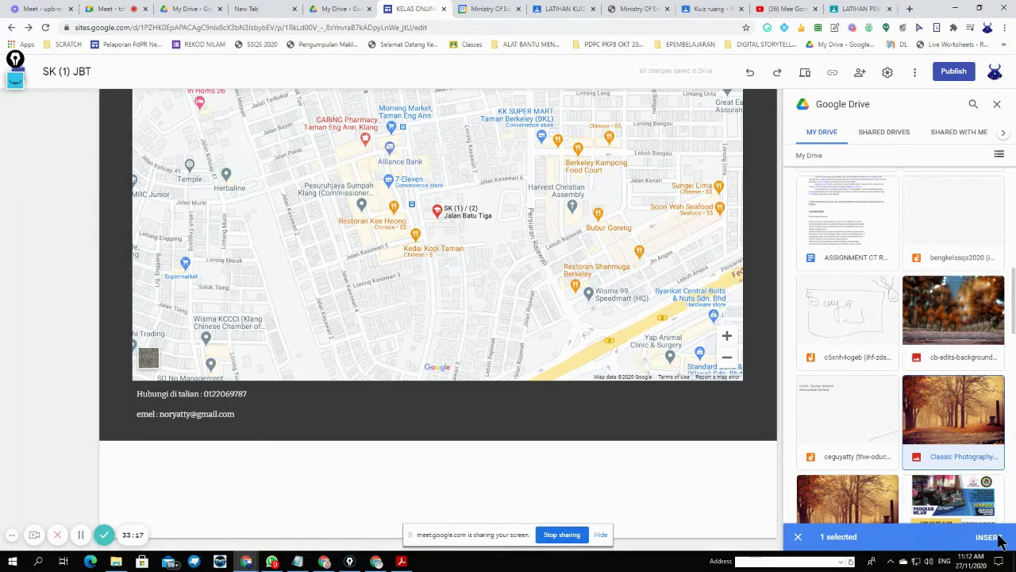
pyautogui.click(998, 538)
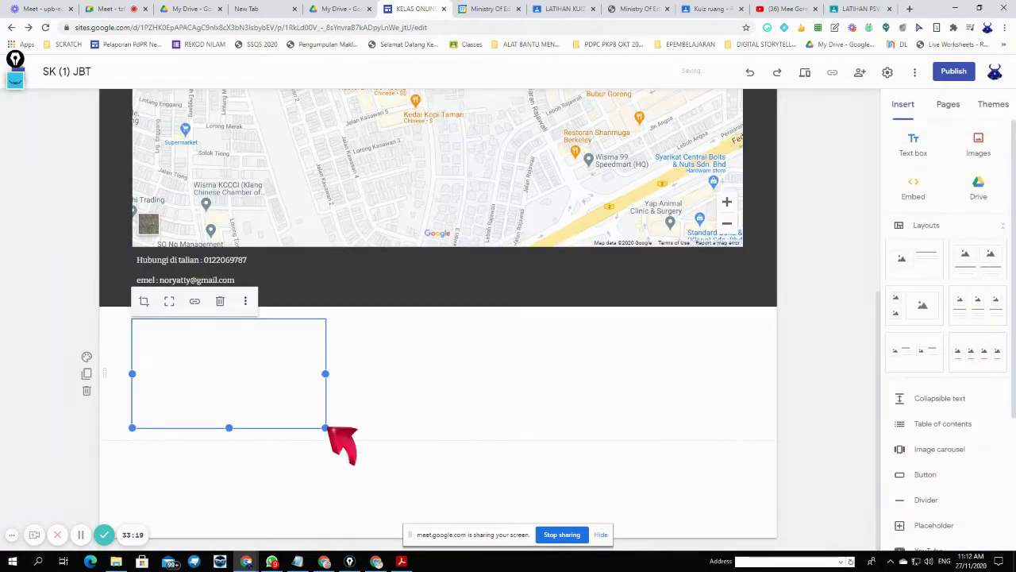
pyautogui.moveTo(325, 427); pyautogui.dragTo(742, 472)
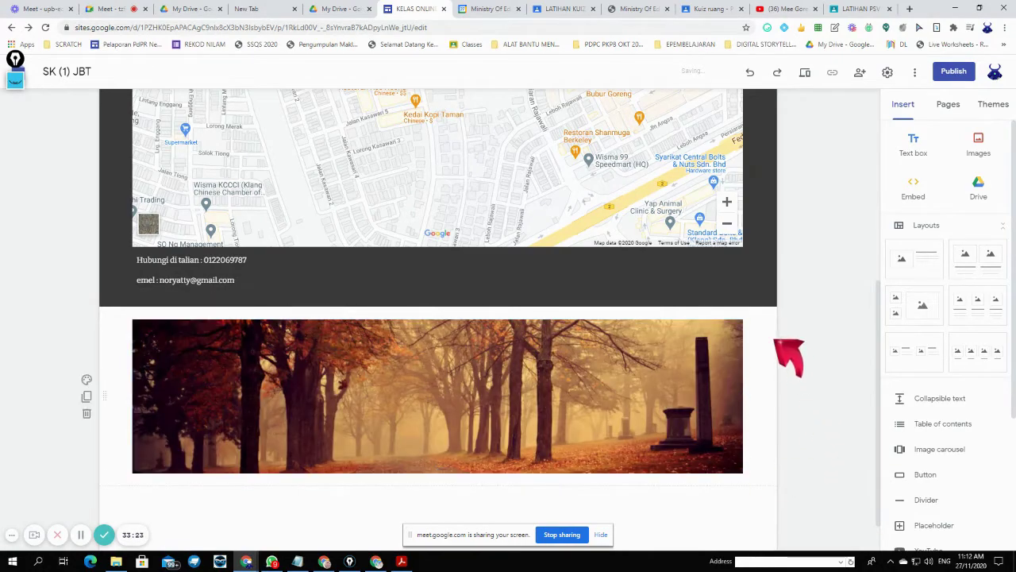
pyautogui.scroll(5, 788, 355)
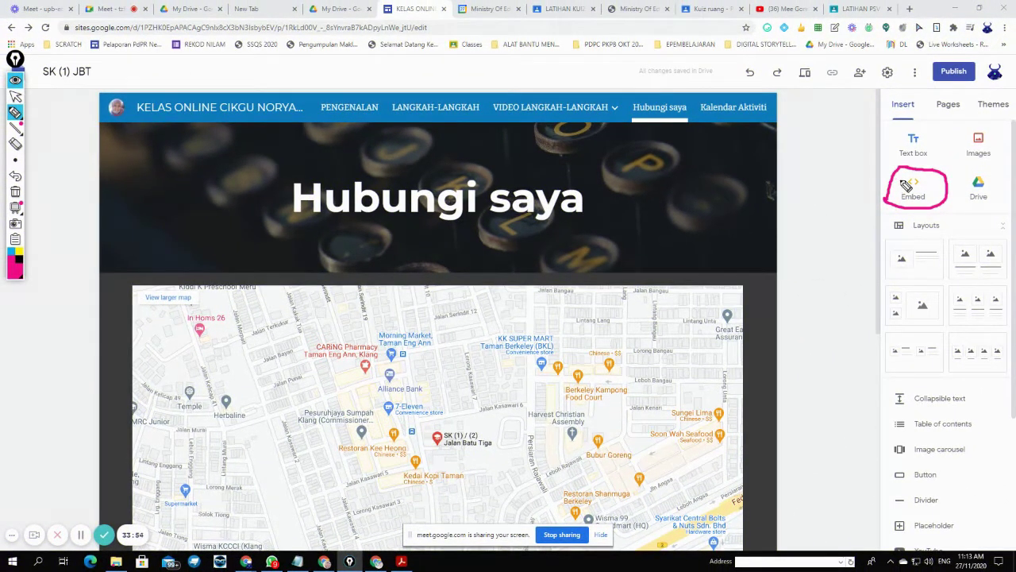
# - Erase the pink annotation circle, exit annotation mode, and open a new Chrome tab
pyautogui.click(18, 145)
pyautogui.click(901, 209)
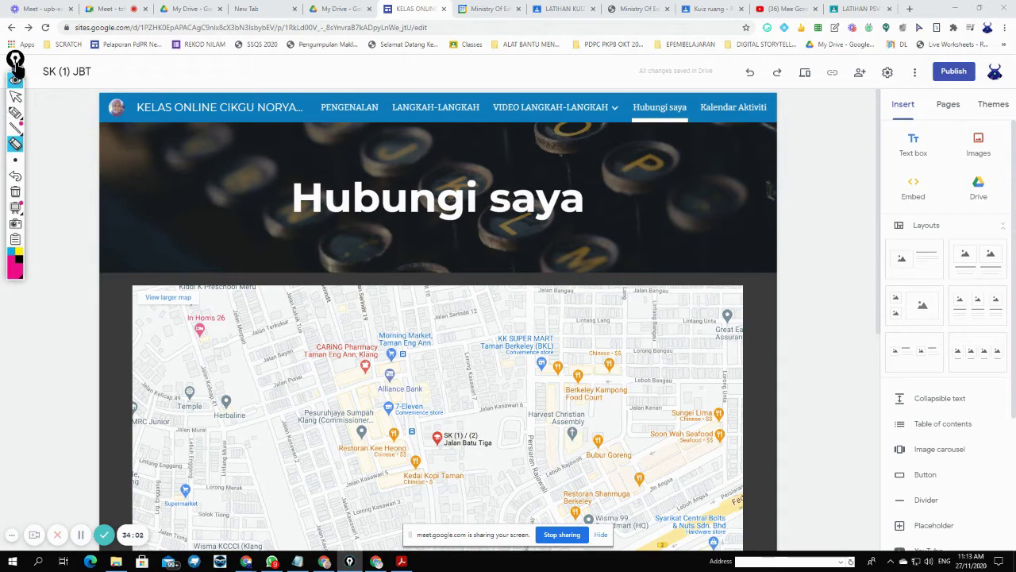
pyautogui.click(16, 97)
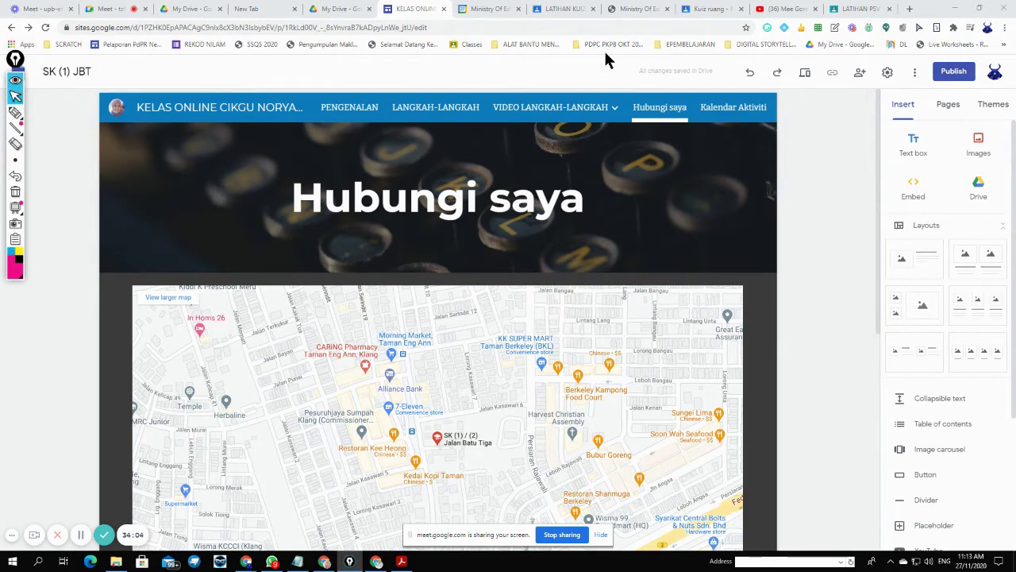
pyautogui.click(910, 9)
# - Search Google for 'ppd Klang official' and open the Pejabat Pendidikan Daerah - KPM result
pyautogui.click(570, 229)
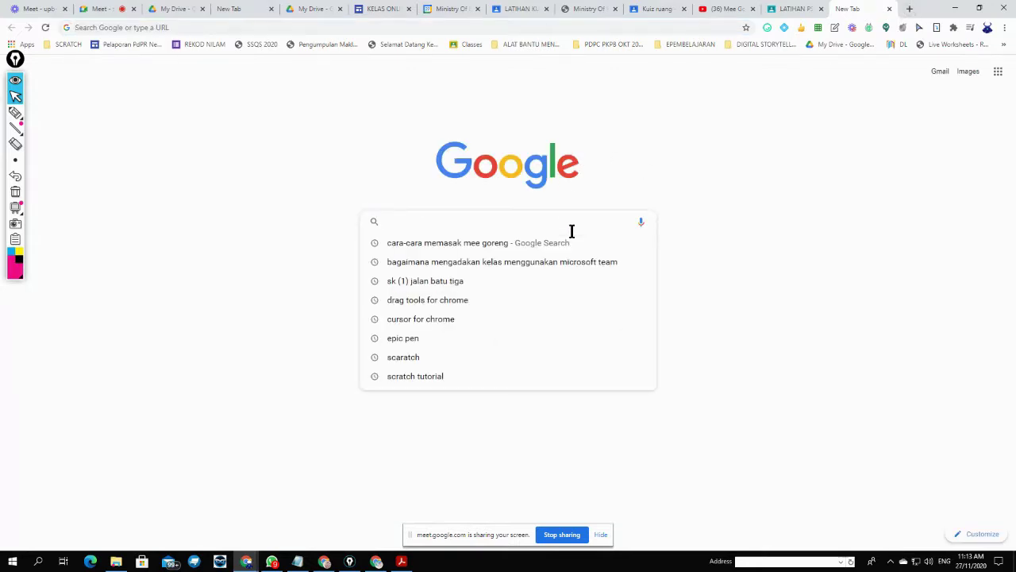
pyautogui.write('ppd Klang')
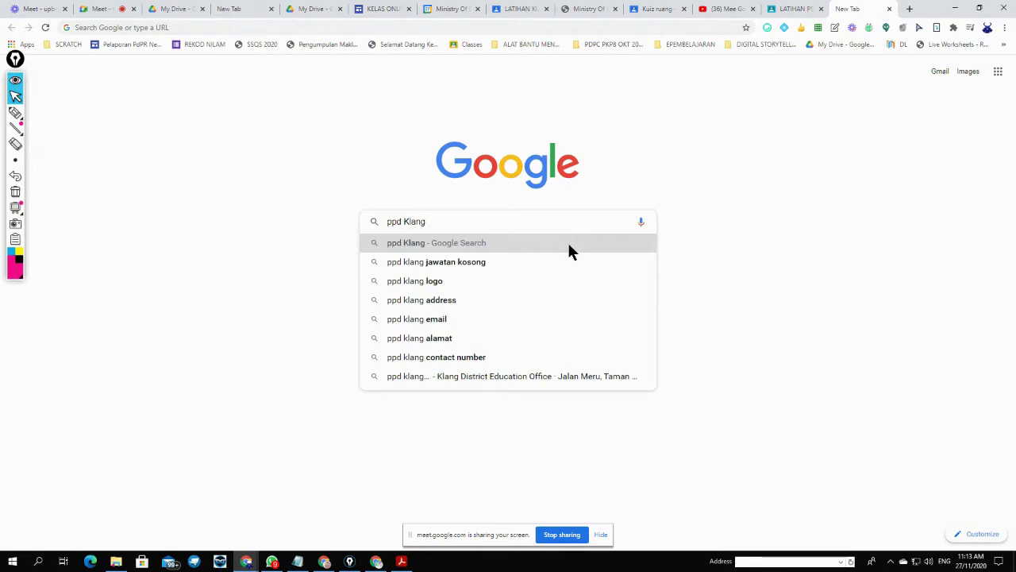
pyautogui.write(' official')
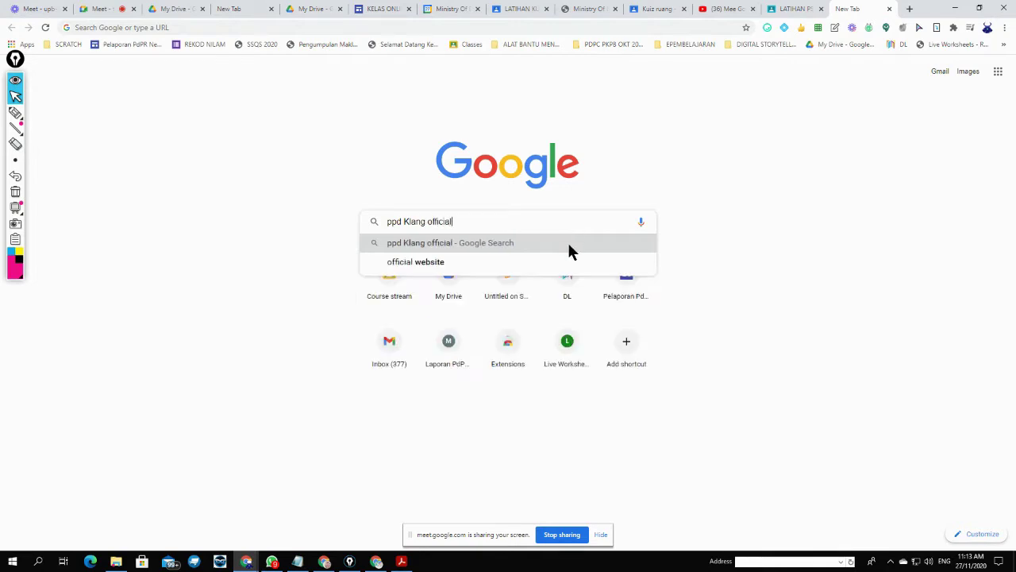
pyautogui.click(569, 246)
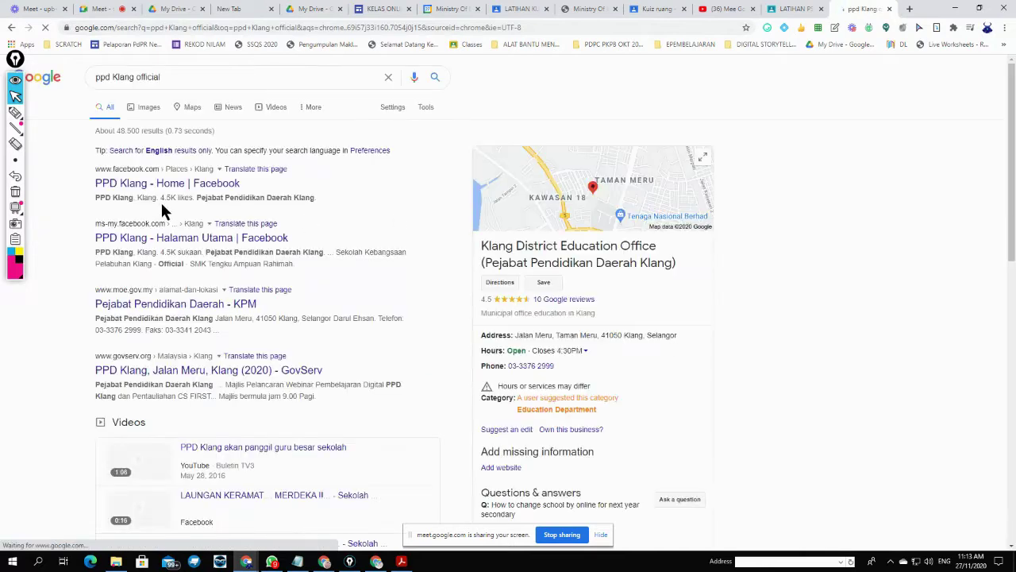
pyautogui.click(129, 189)
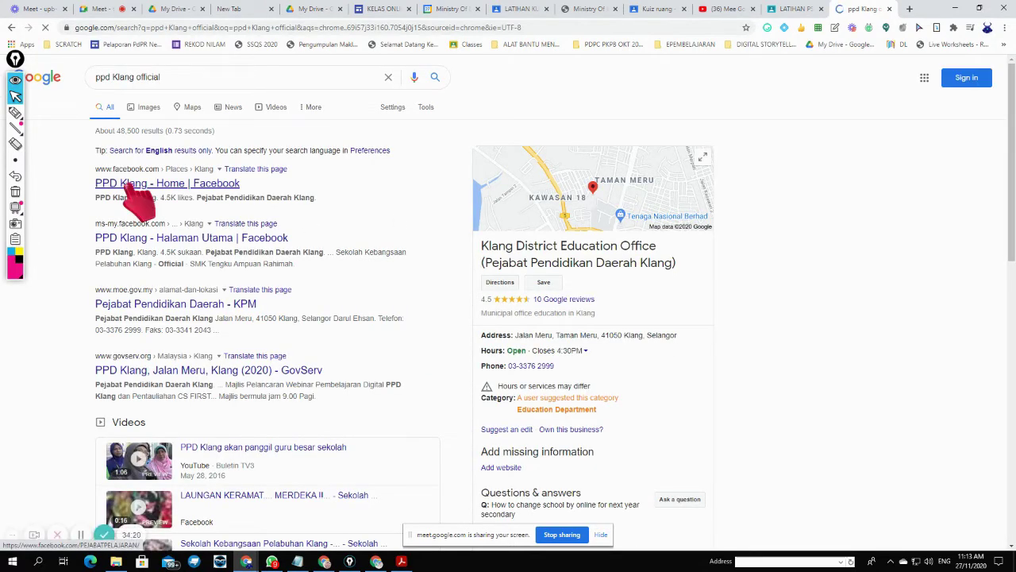
pyautogui.click(211, 302)
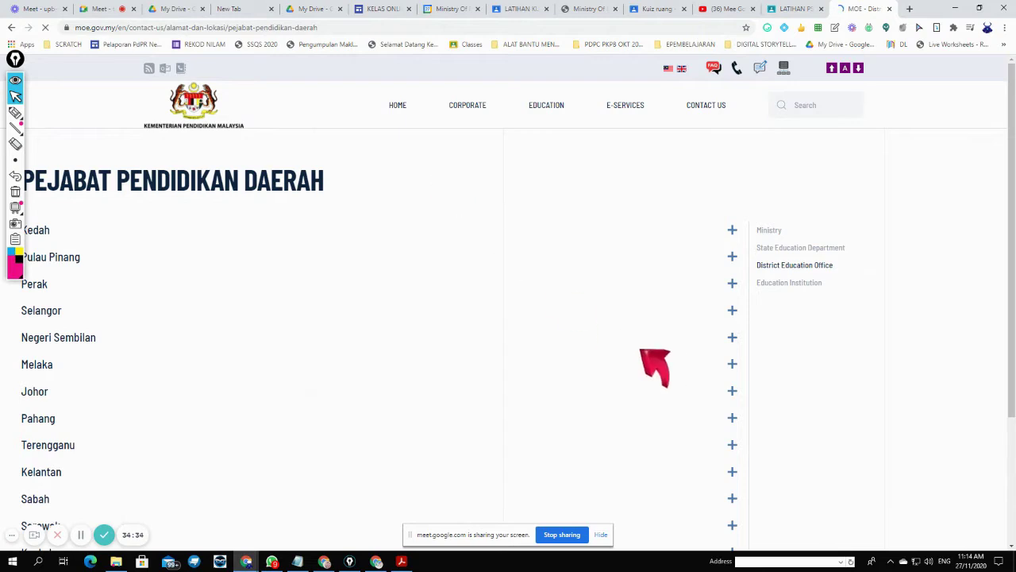
pyautogui.scroll(-2, 389, 318)
pyautogui.scroll(2, 381, 306)
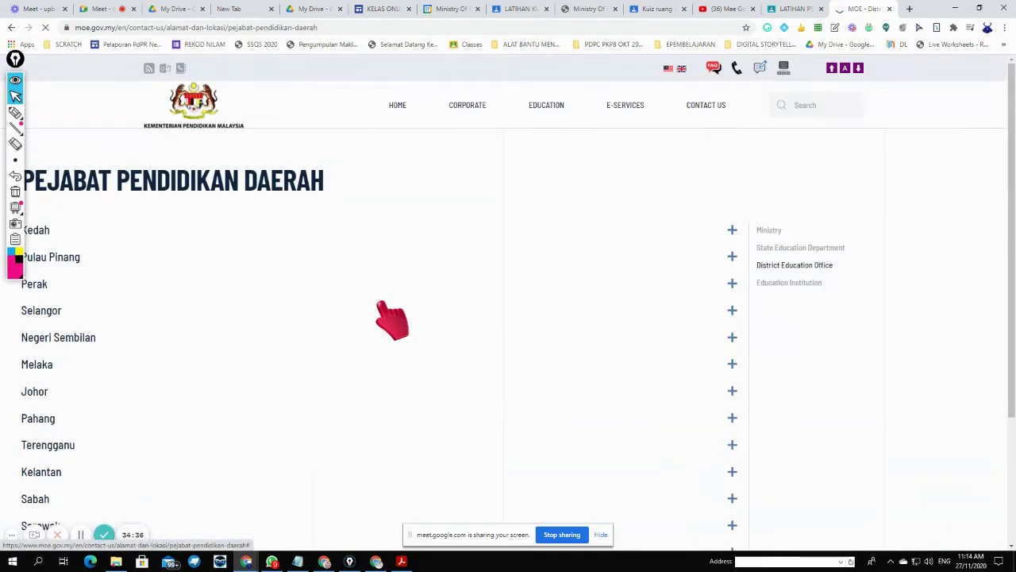
# - Copy the MOE page's web address from the address bar
pyautogui.click(208, 30)
pyautogui.rightClick(208, 30)
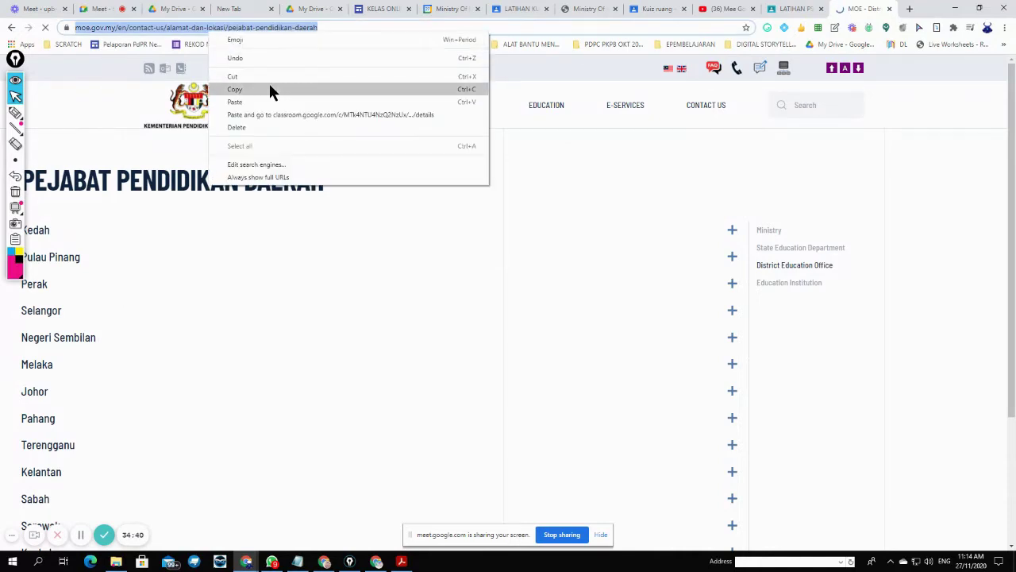
pyautogui.click(268, 86)
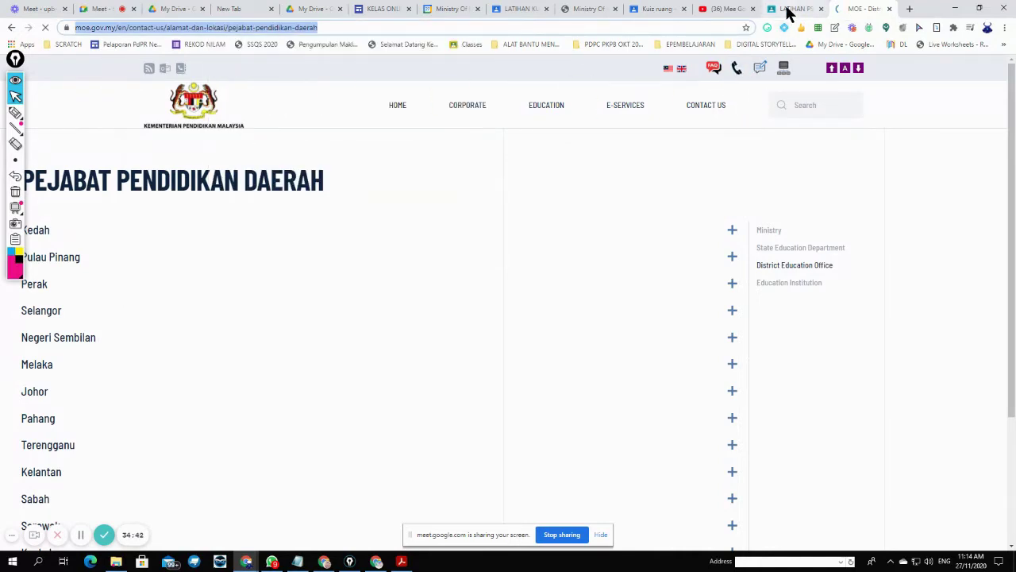
# - Add a new site page named PPD Klang
pyautogui.click(384, 9)
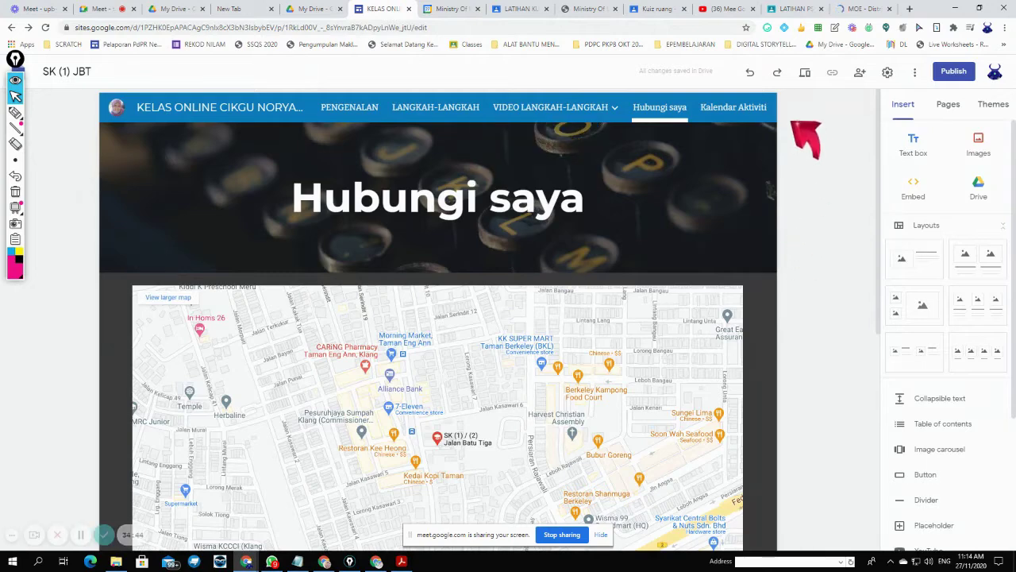
pyautogui.click(947, 105)
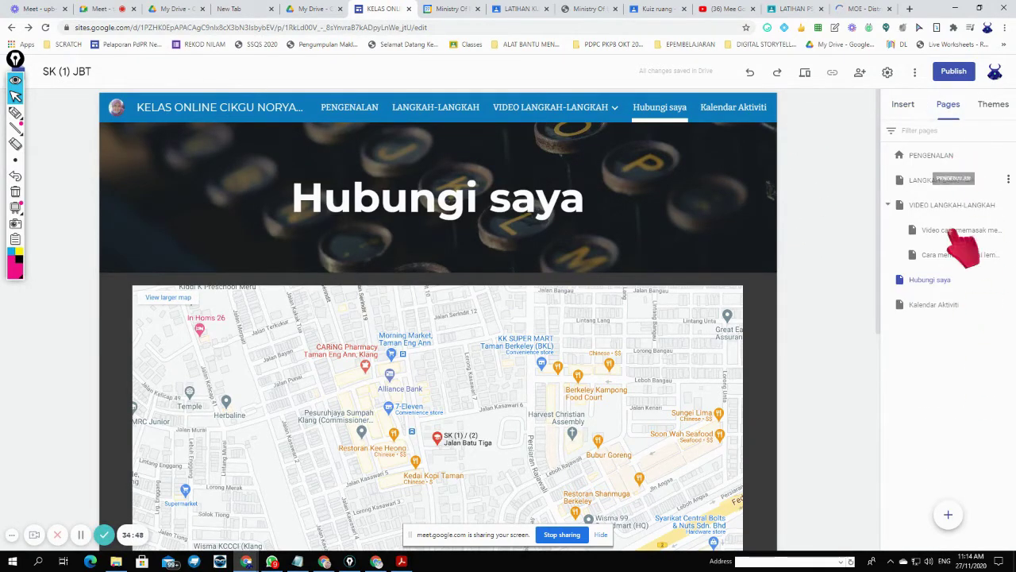
pyautogui.click(950, 516)
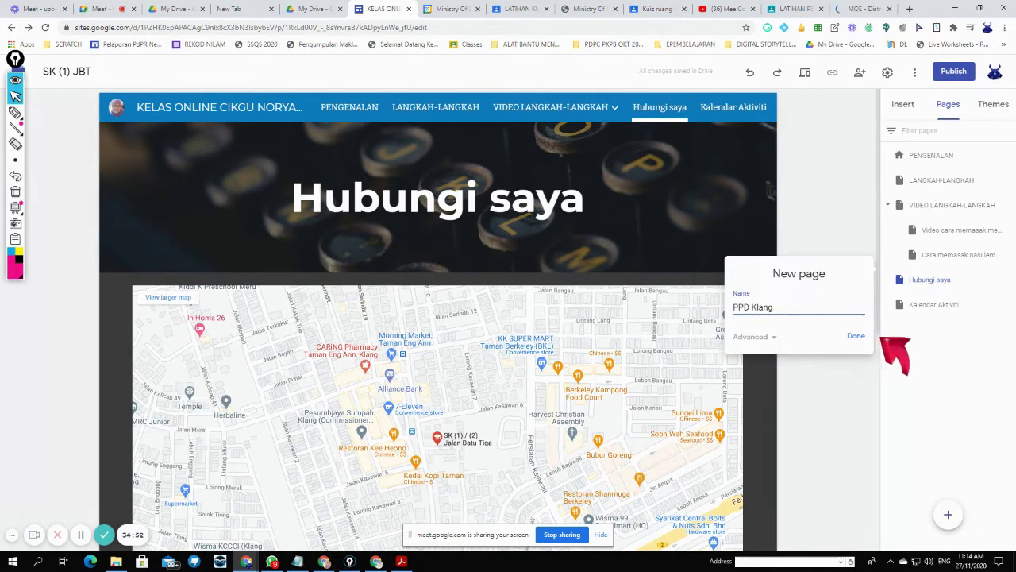
pyautogui.click(856, 336)
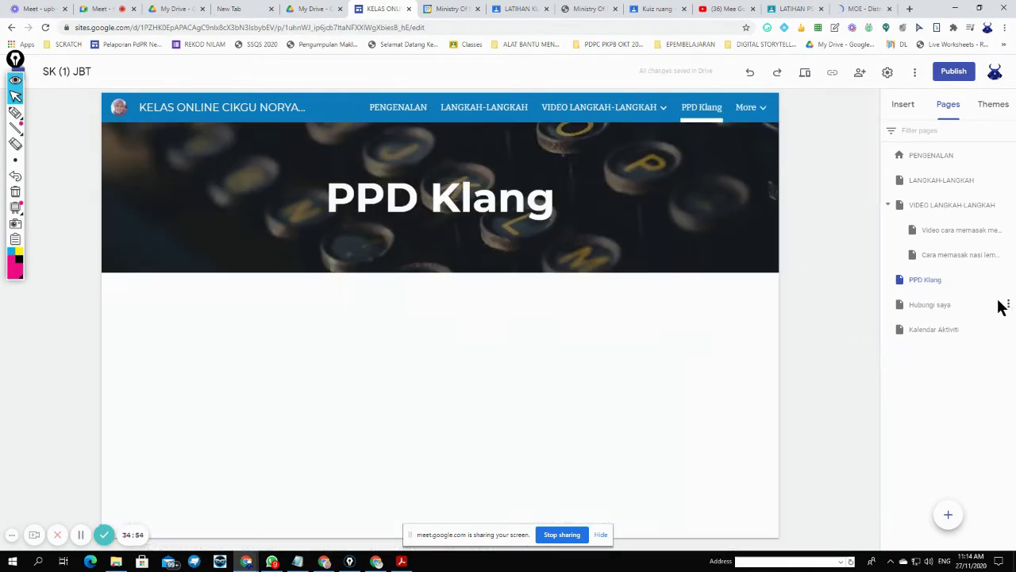
# - Embed the pasted MOE page URL as a whole-page frame on PPD Klang
pyautogui.click(905, 106)
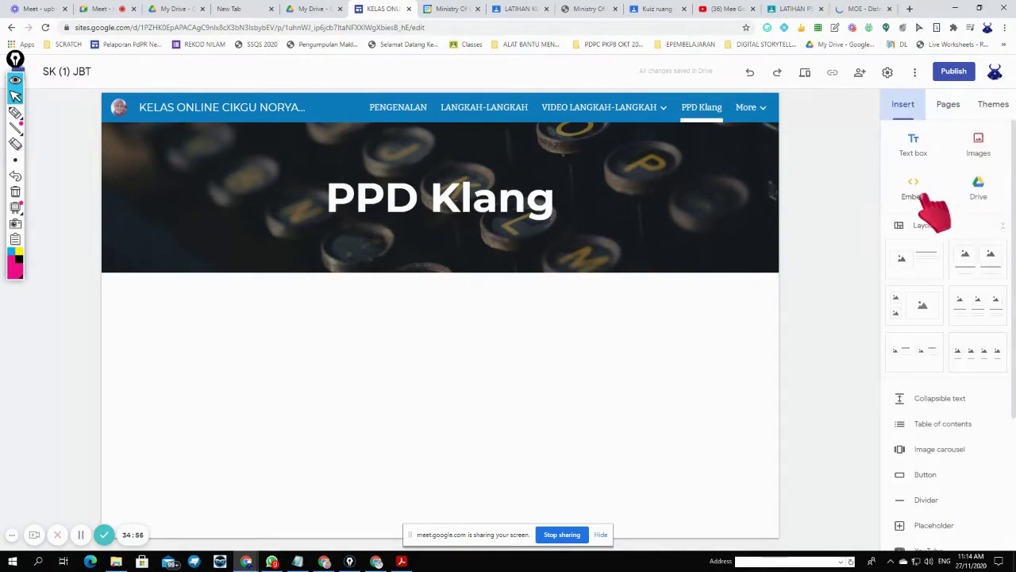
pyautogui.click(923, 194)
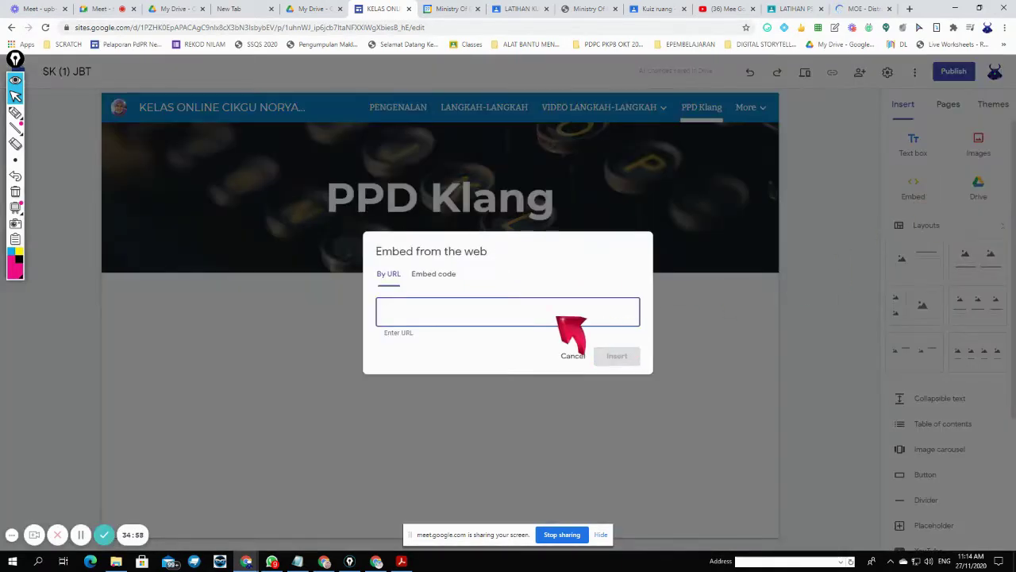
pyautogui.hotkey('ctrl', 'v')
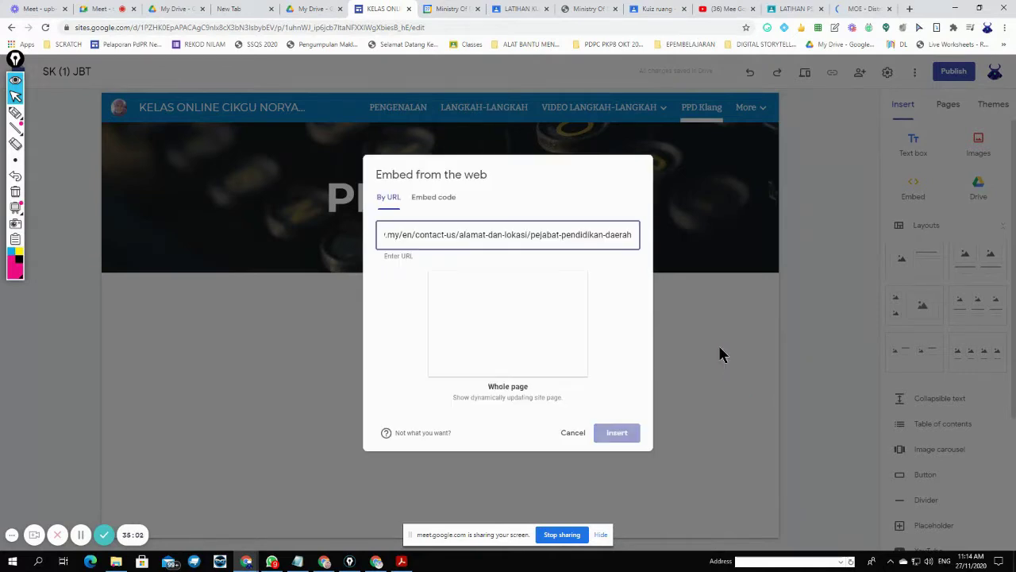
pyautogui.click(504, 303)
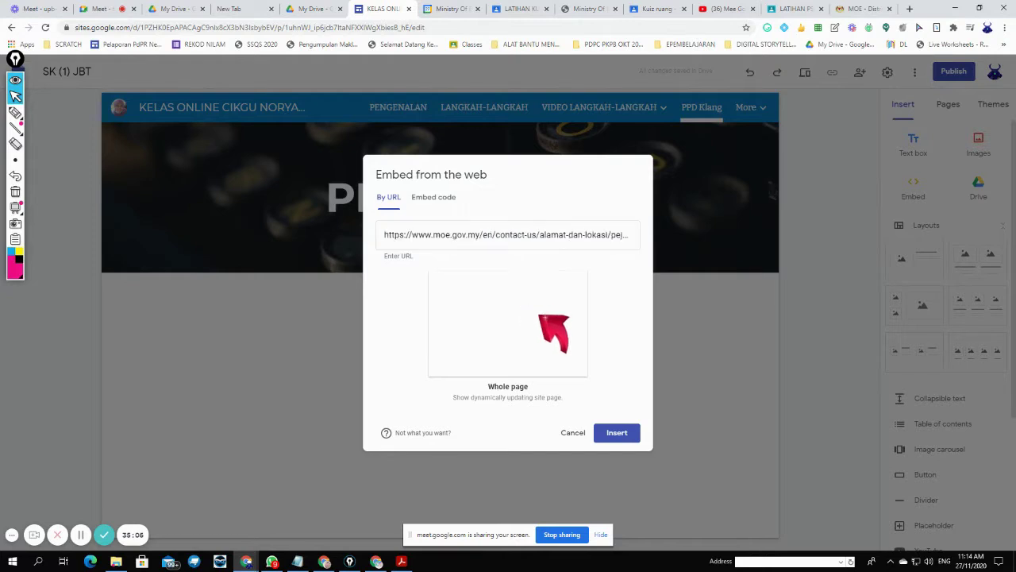
pyautogui.click(611, 432)
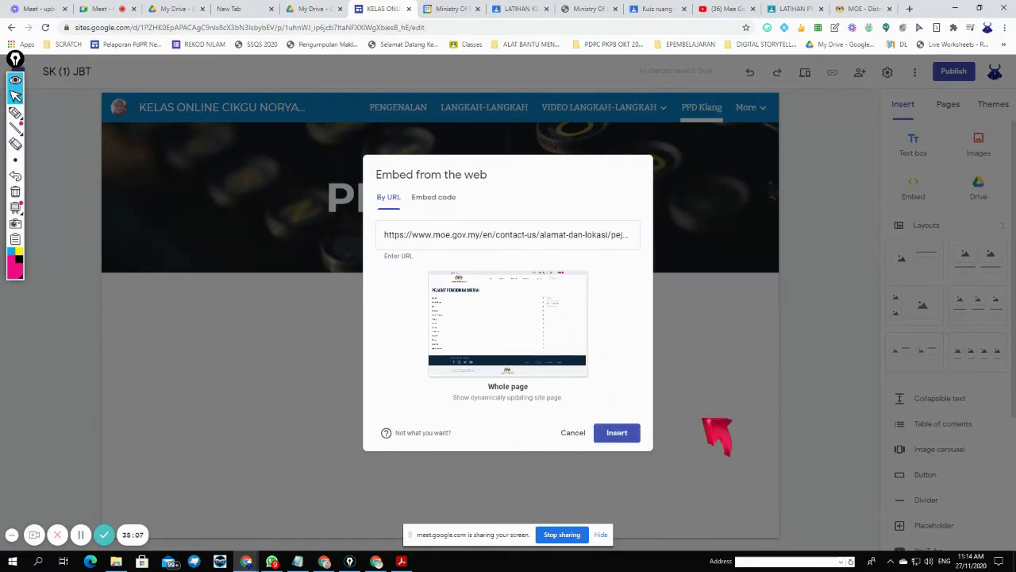
pyautogui.click(616, 434)
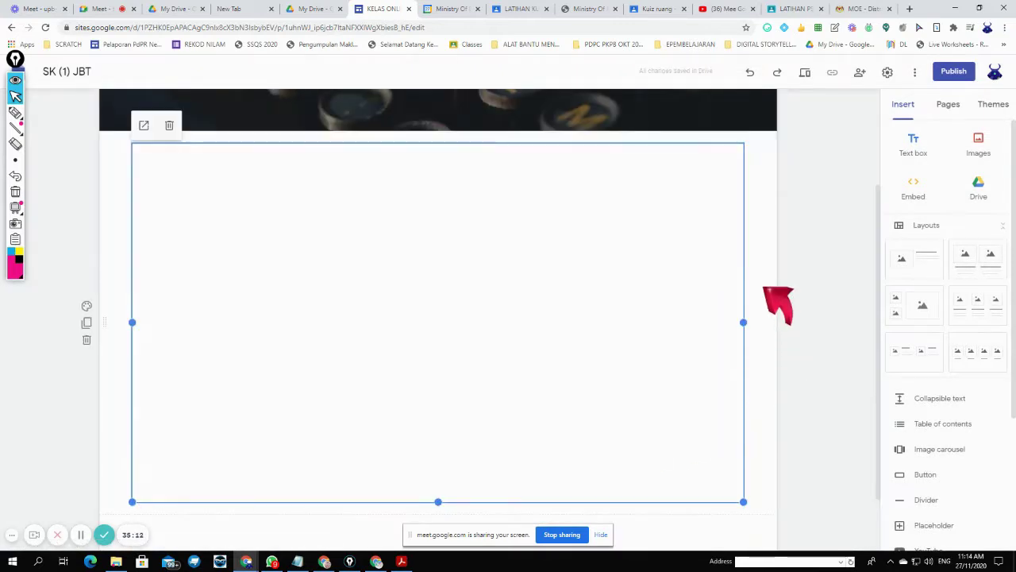
# - Stretch the MOE embed downward in three drags until states from Kedah to Kelantan show
pyautogui.scroll(-1, 698, 343)
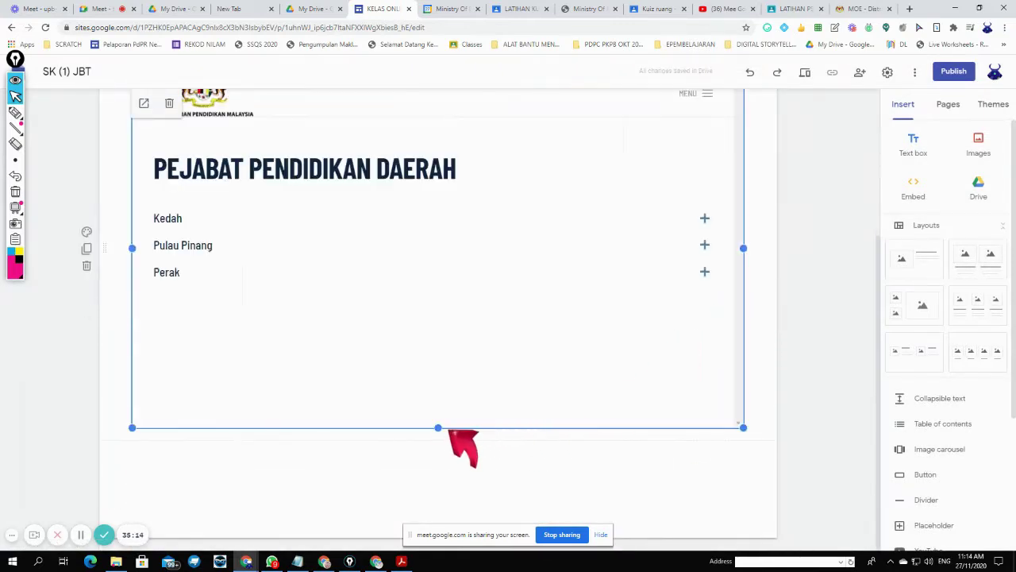
pyautogui.moveTo(439, 428); pyautogui.dragTo(438, 488)
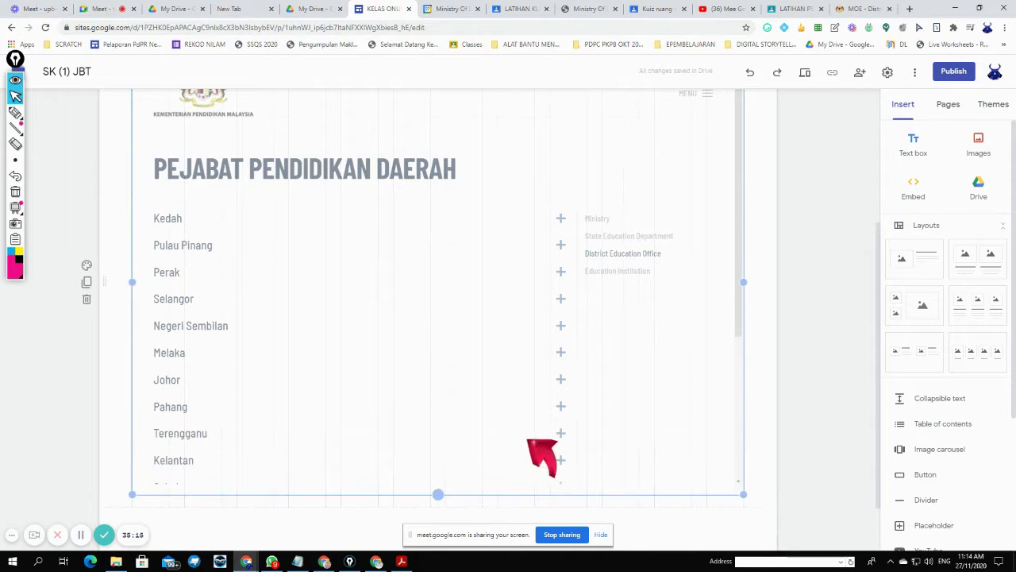
pyautogui.scroll(-1, 530, 440)
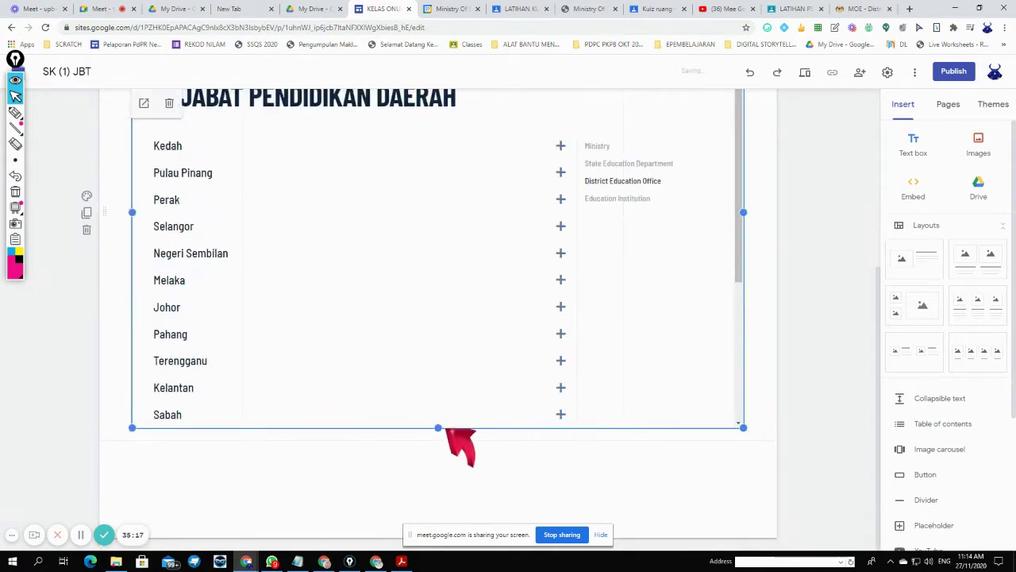
pyautogui.moveTo(438, 429); pyautogui.dragTo(439, 486)
pyautogui.scroll(2, 535, 254)
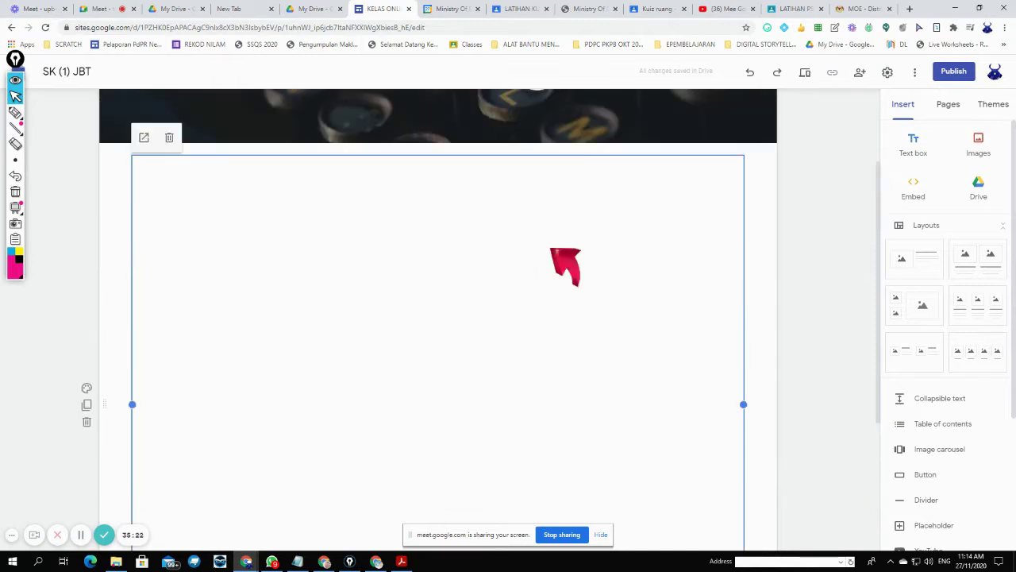
pyautogui.scroll(-3, 562, 265)
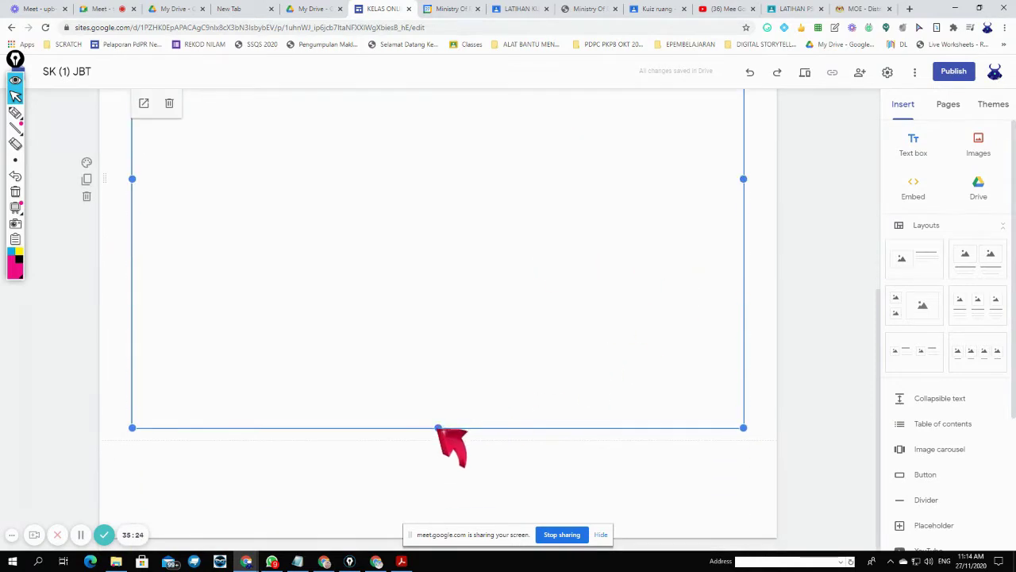
pyautogui.moveTo(438, 445); pyautogui.dragTo(425, 529)
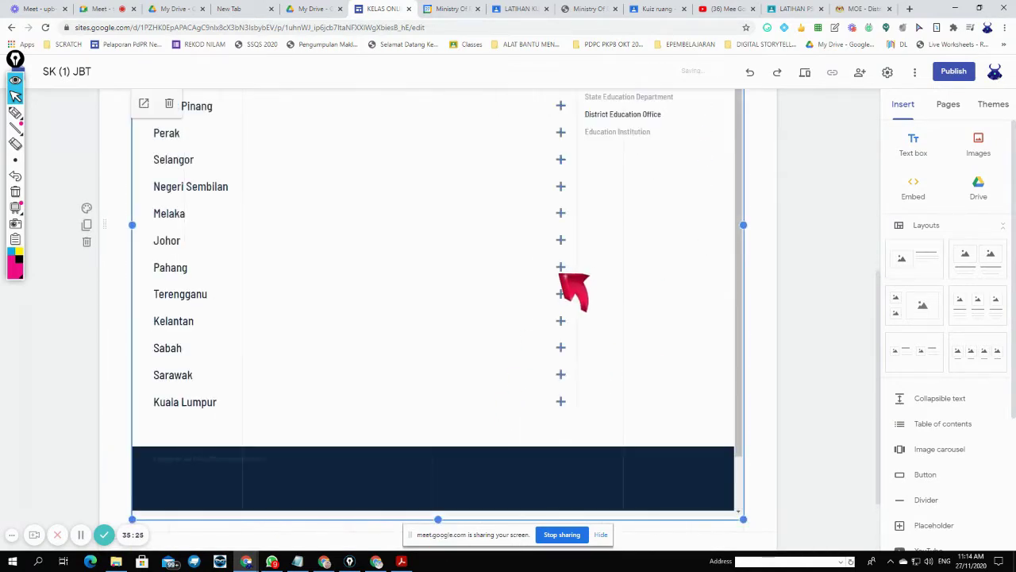
pyautogui.scroll(4, 633, 278)
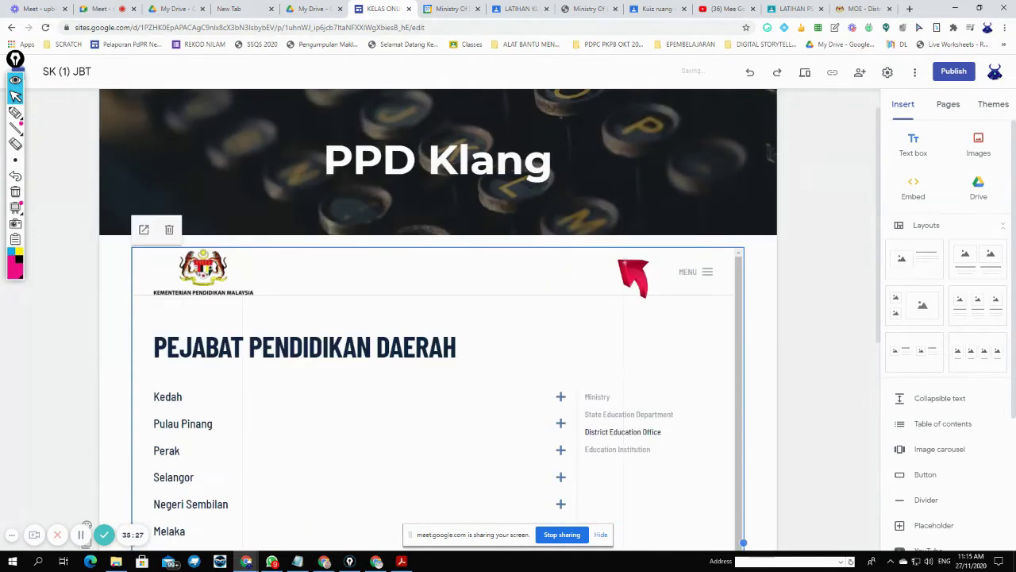
pyautogui.scroll(-1, 633, 278)
pyautogui.scroll(-1, 632, 278)
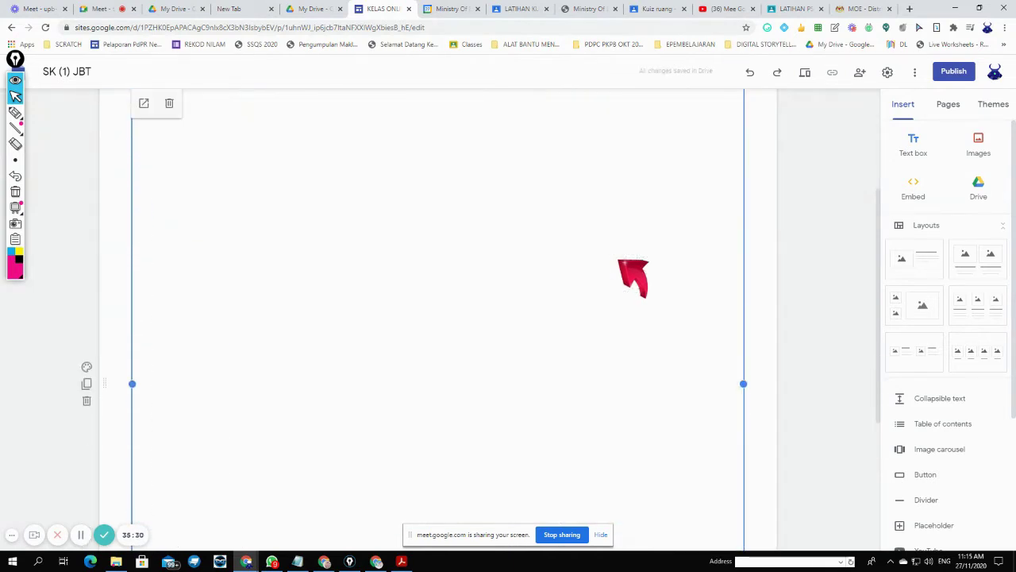
pyautogui.scroll(1, 632, 278)
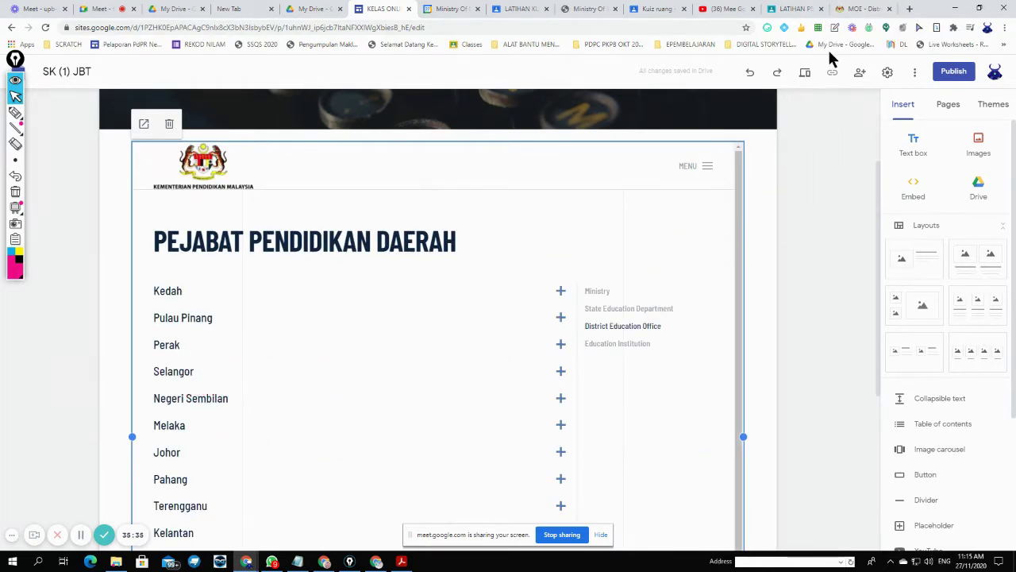
pyautogui.click(862, 10)
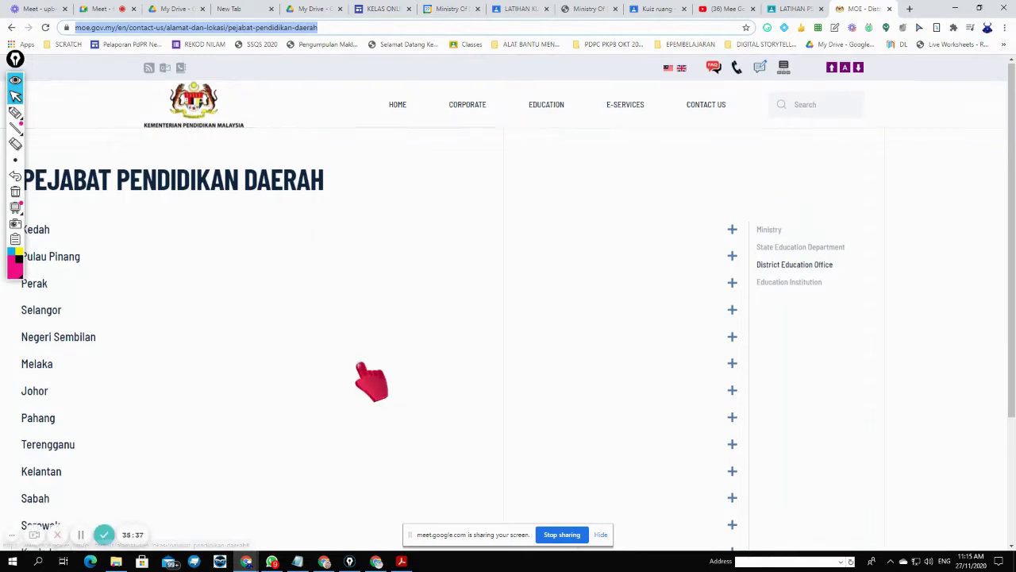
# - Circle the MOE page address in pink ink to show where to copy it
pyautogui.scroll(-3, 370, 381)
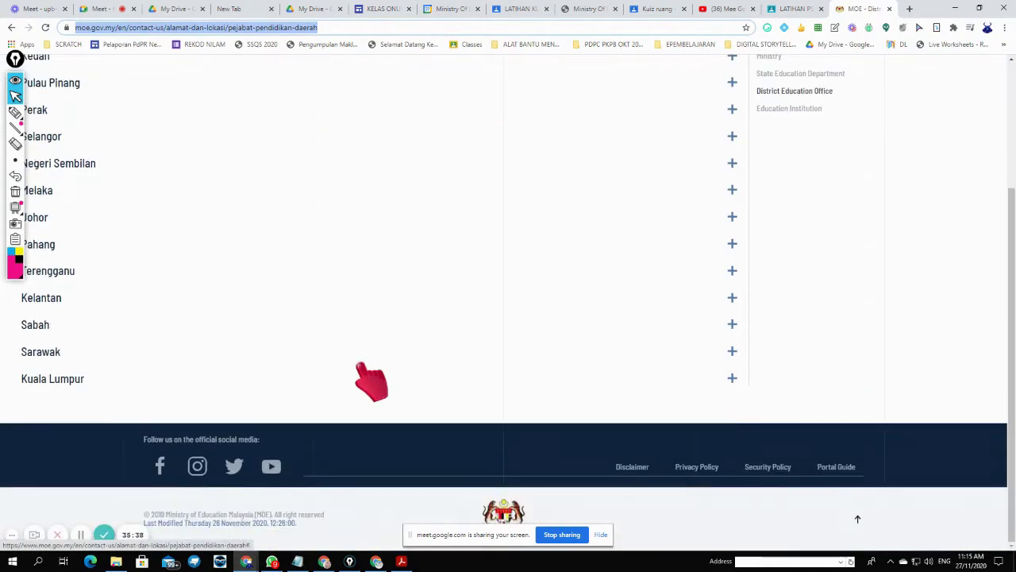
pyautogui.scroll(3, 370, 381)
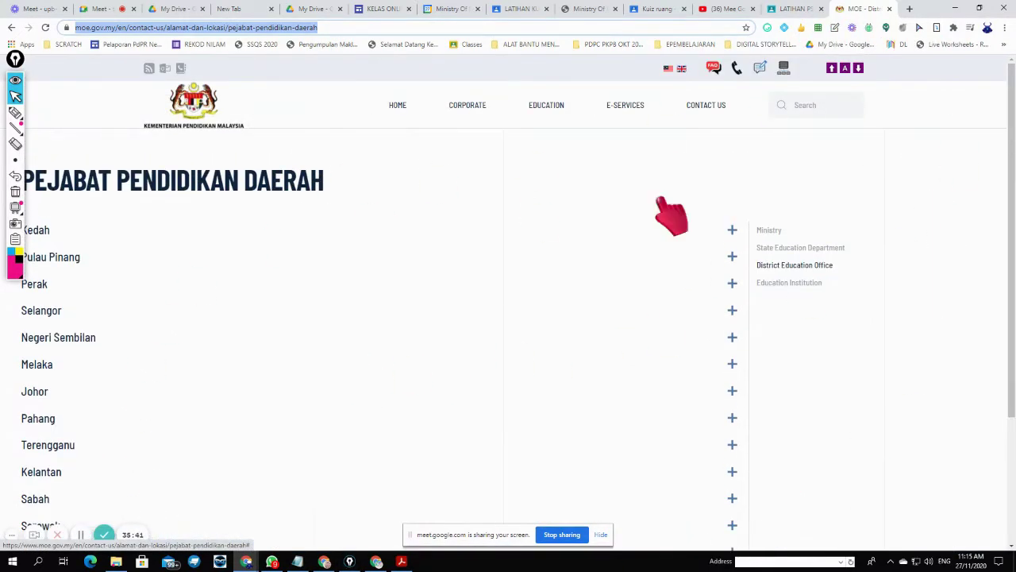
pyautogui.rightClick(210, 27)
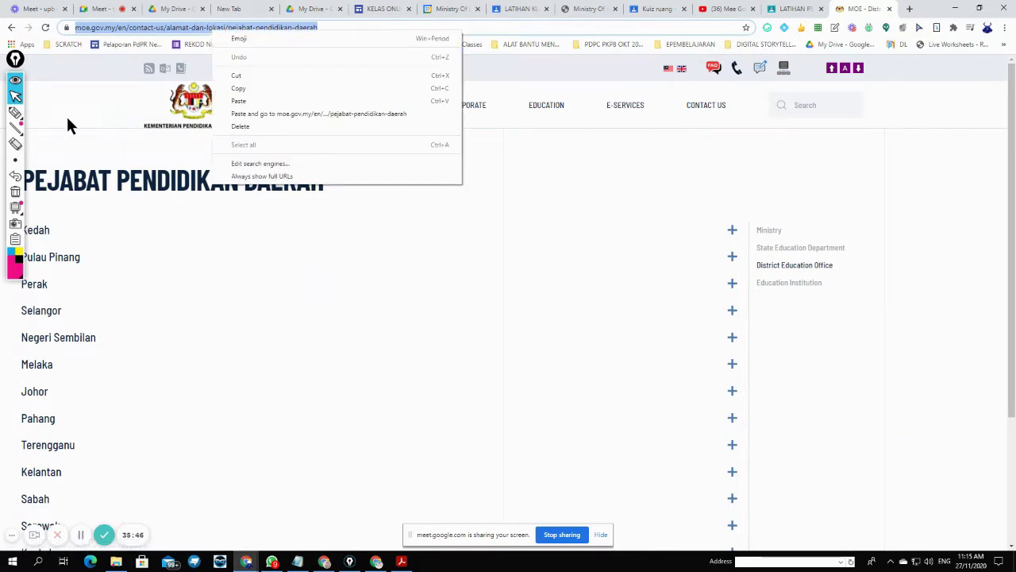
pyautogui.click(15, 112)
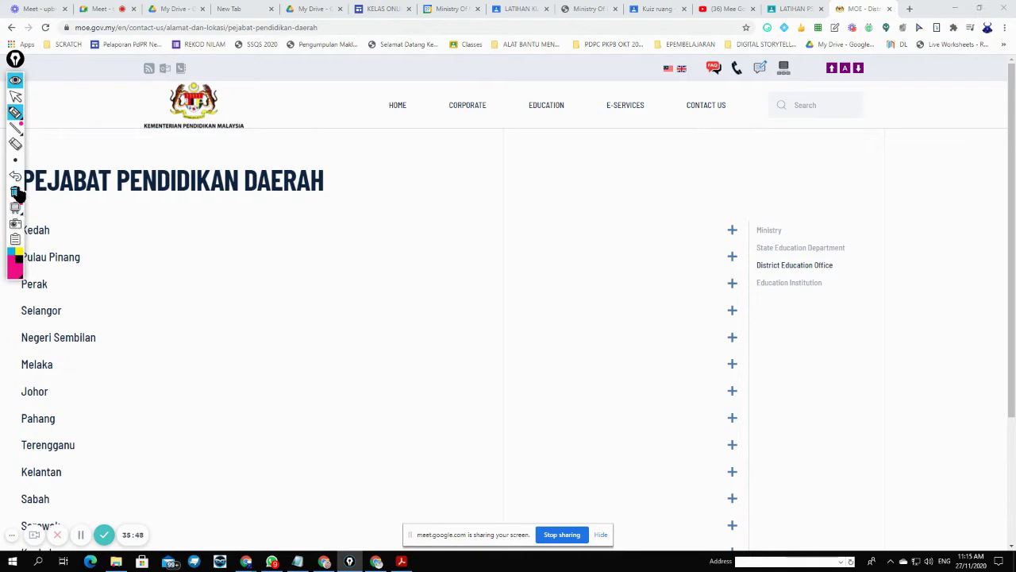
pyautogui.moveTo(20, 218)
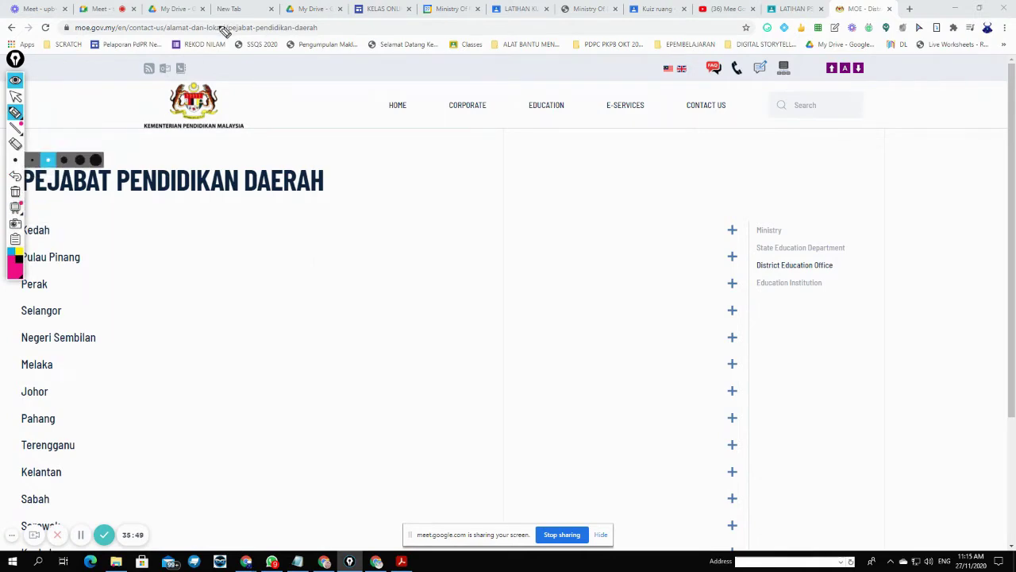
pyautogui.moveTo(327, 22); pyautogui.dragTo(313, 16)
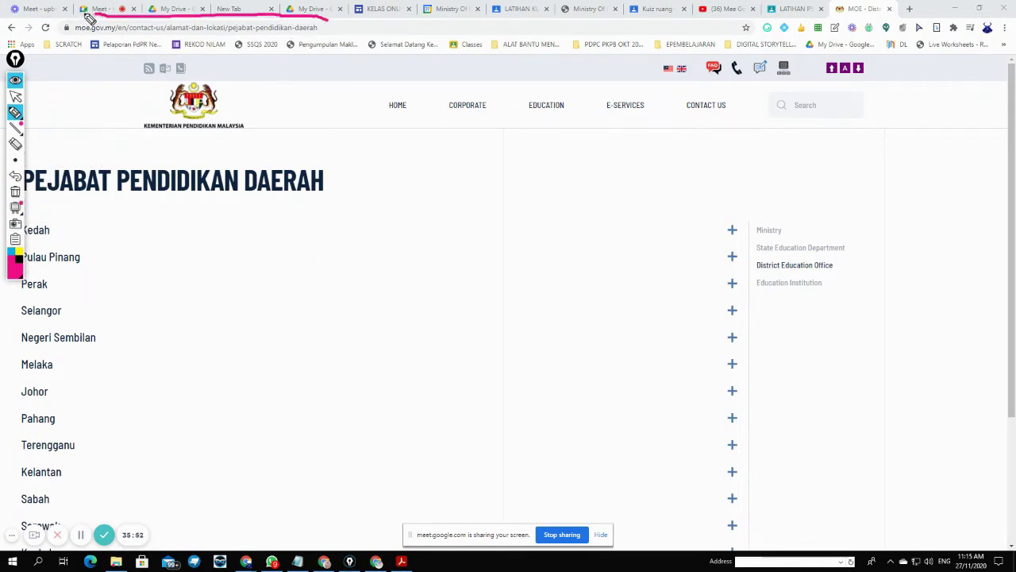
pyautogui.moveTo(62, 45); pyautogui.dragTo(211, 49)
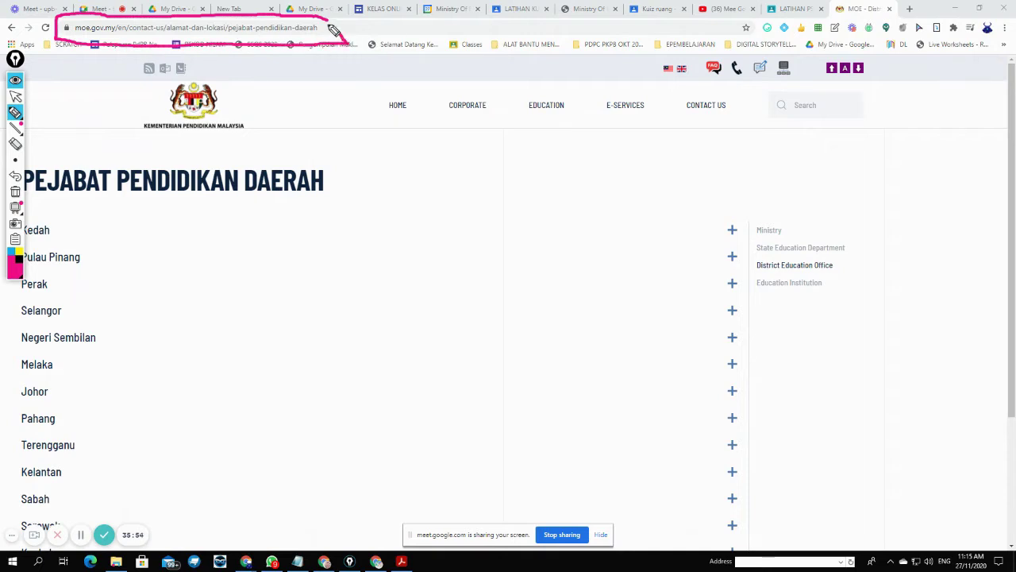
pyautogui.moveTo(334, 30)
pyautogui.mouseDown()
pyautogui.moveTo(378, 39)
pyautogui.moveTo(403, 30)
pyautogui.moveTo(388, 67)
pyautogui.mouseUp()
# - Handwrite a 'copy ctrl + c' note, then copy the address via the right-click menu
pyautogui.moveTo(509, 24)
pyautogui.mouseDown()
pyautogui.moveTo(500, 35)
pyautogui.moveTo(548, 25)
pyautogui.moveTo(551, 35)
pyautogui.moveTo(611, 33)
pyautogui.mouseUp()
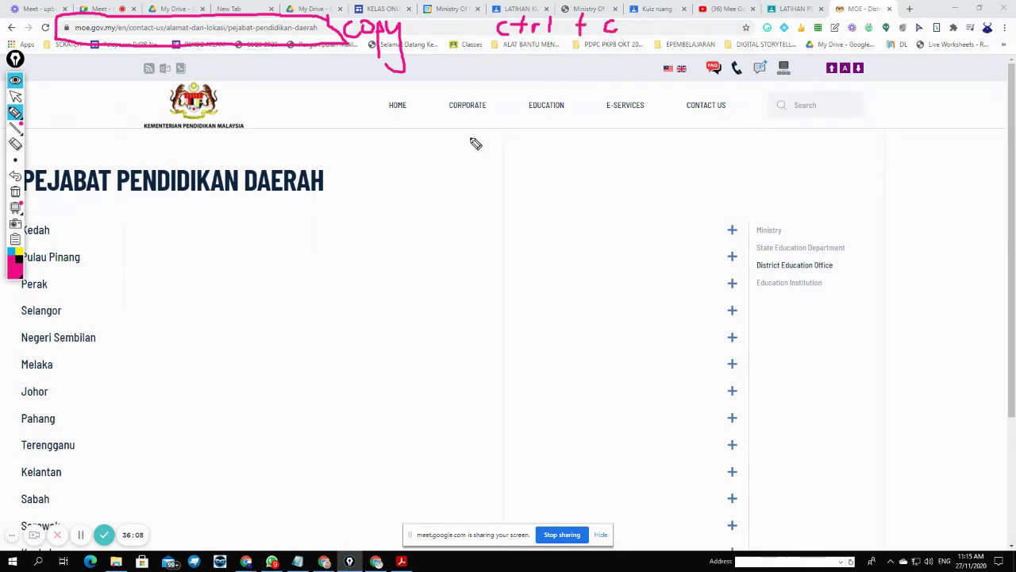
pyautogui.click(15, 96)
pyautogui.rightClick(124, 27)
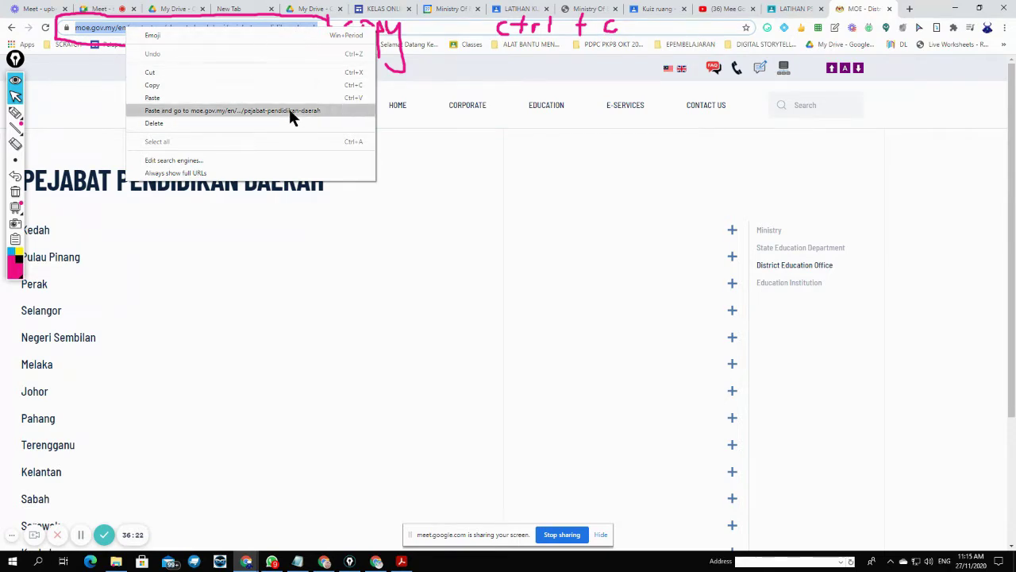
pyautogui.click(375, 8)
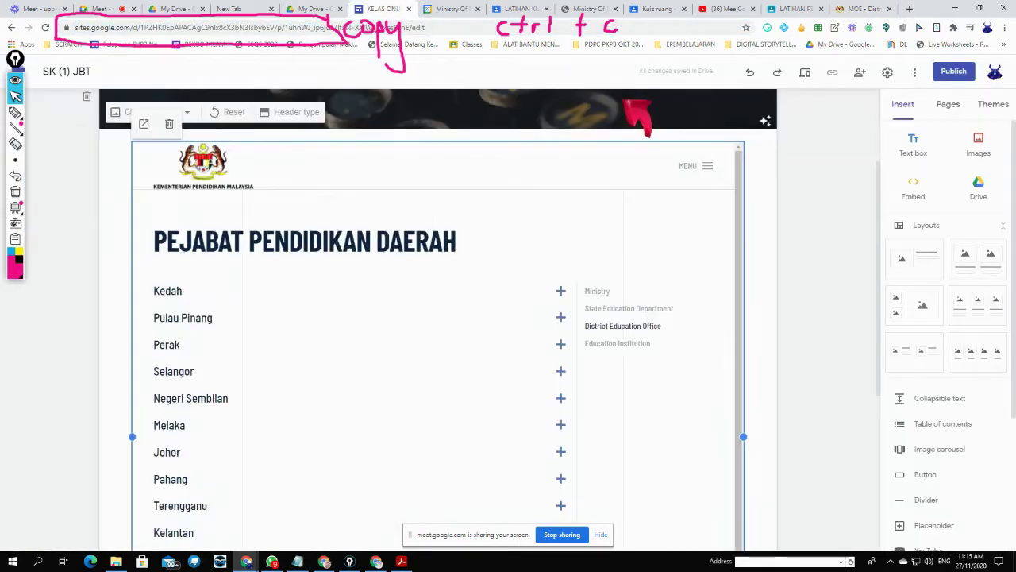
pyautogui.click(15, 144)
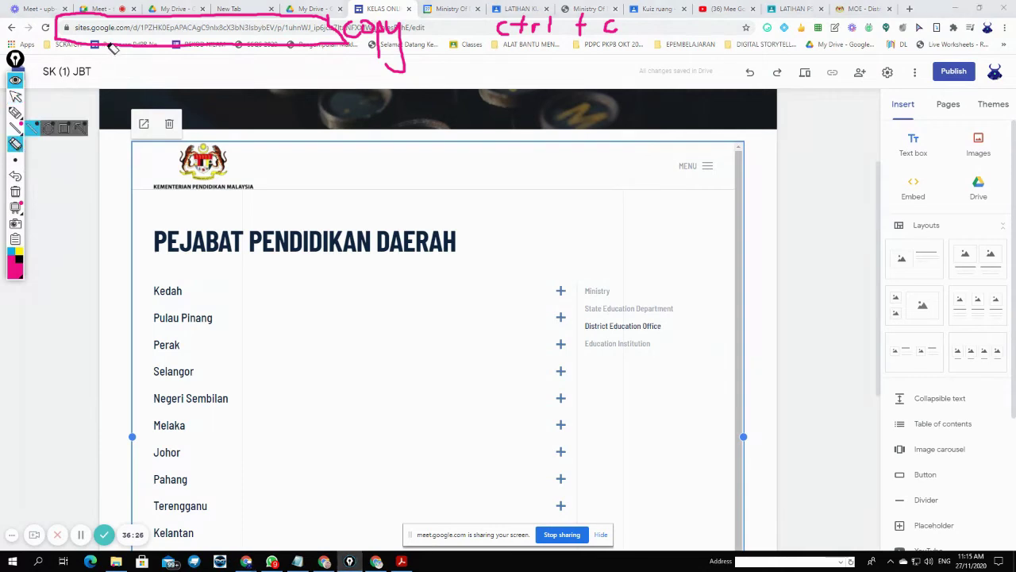
pyautogui.moveTo(114, 48)
pyautogui.mouseDown()
pyautogui.moveTo(394, 42)
pyautogui.moveTo(353, 40)
pyautogui.moveTo(599, 9)
pyautogui.mouseUp()
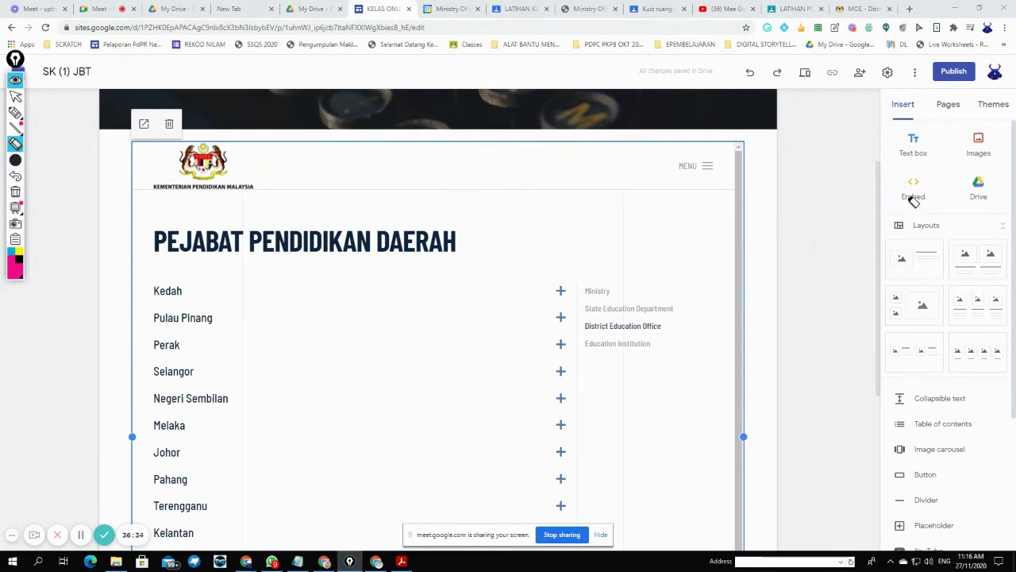
pyautogui.click(16, 96)
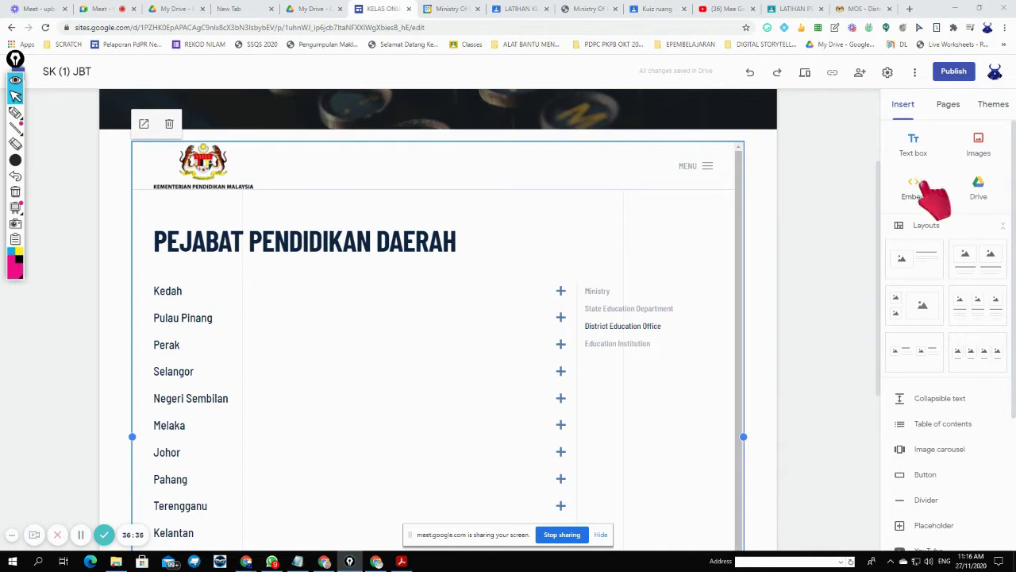
pyautogui.doubleClick(767, 183)
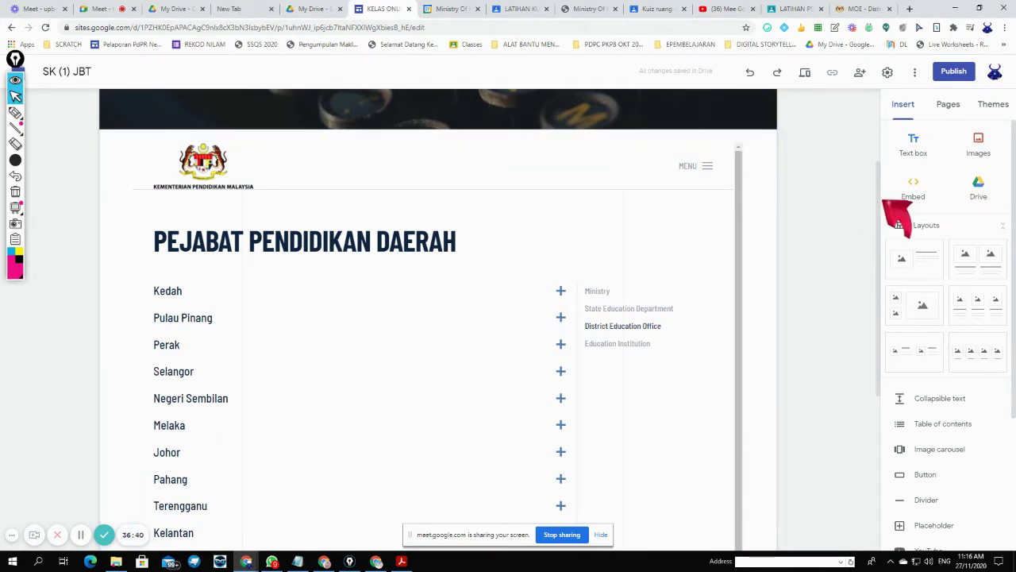
pyautogui.click(910, 190)
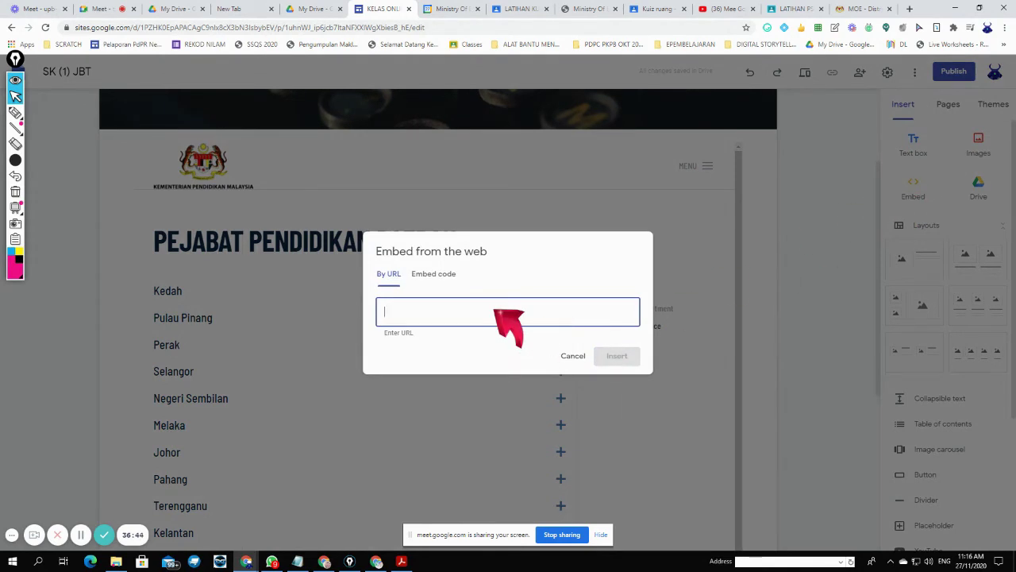
pyautogui.rightClick(494, 310)
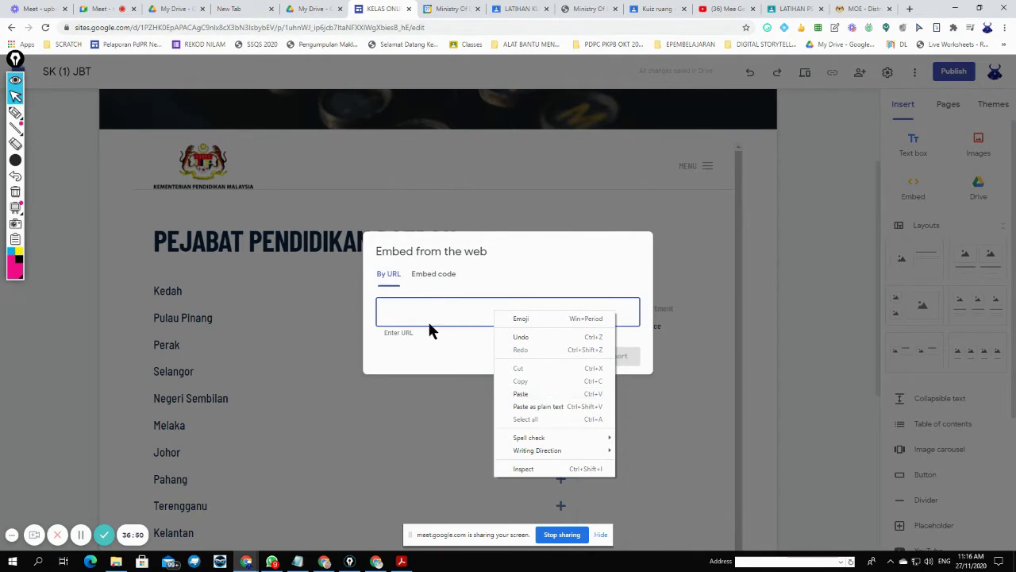
pyautogui.click(518, 394)
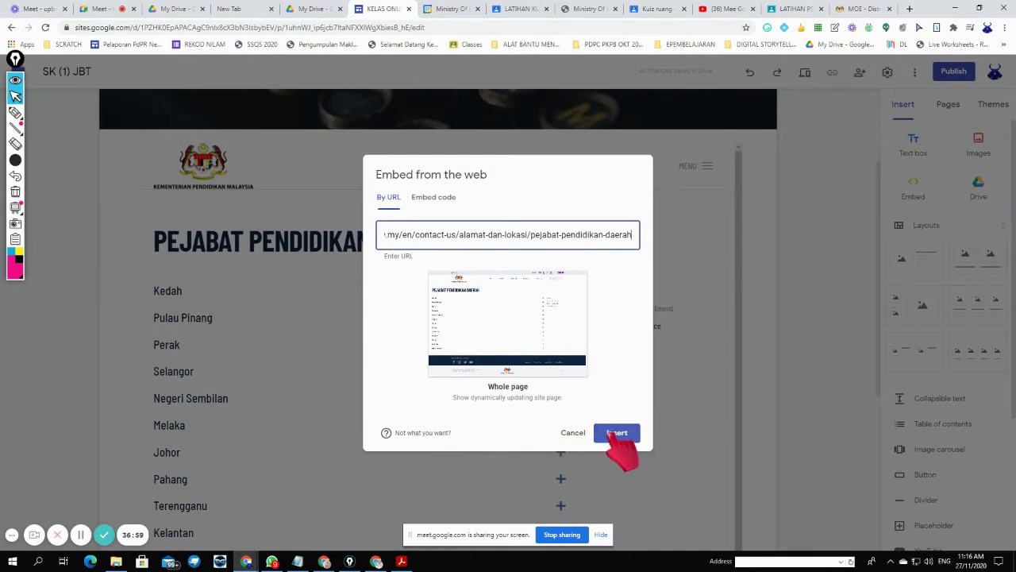
pyautogui.click(569, 433)
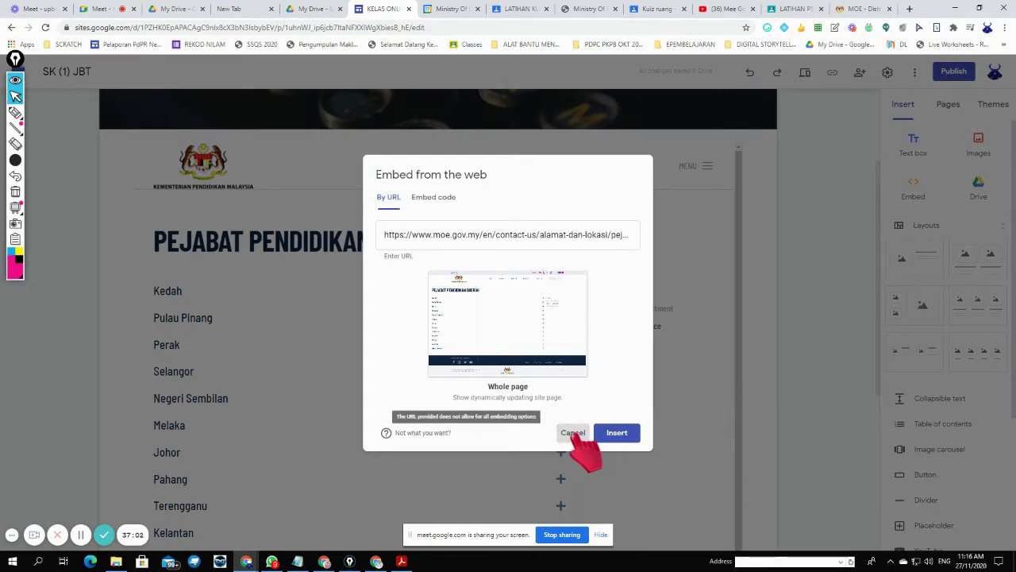
pyautogui.click(616, 432)
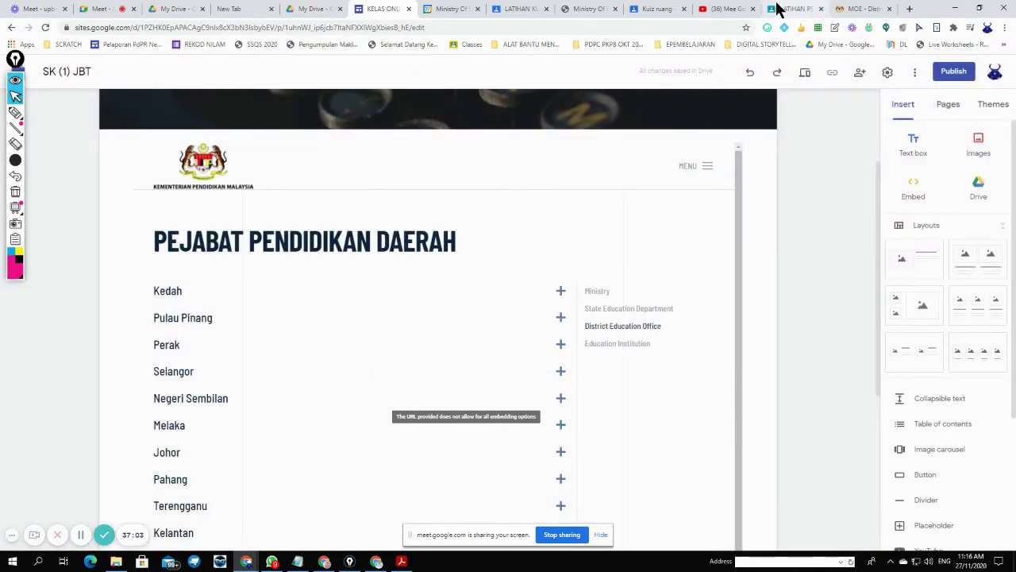
# - Expand Selangor on the MOE page and open the Klang office location in a larger Google Map
pyautogui.click(869, 11)
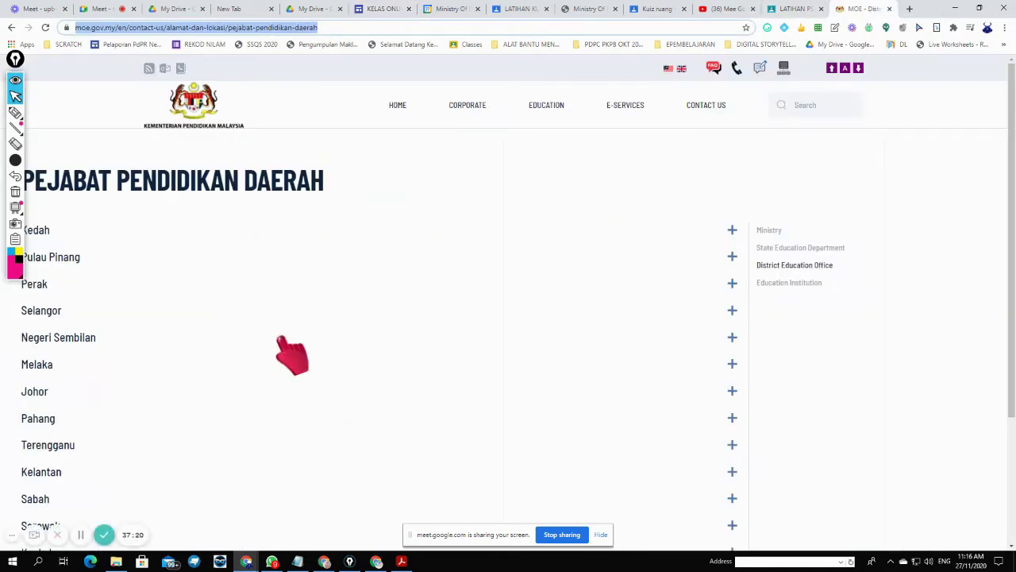
pyautogui.click(54, 316)
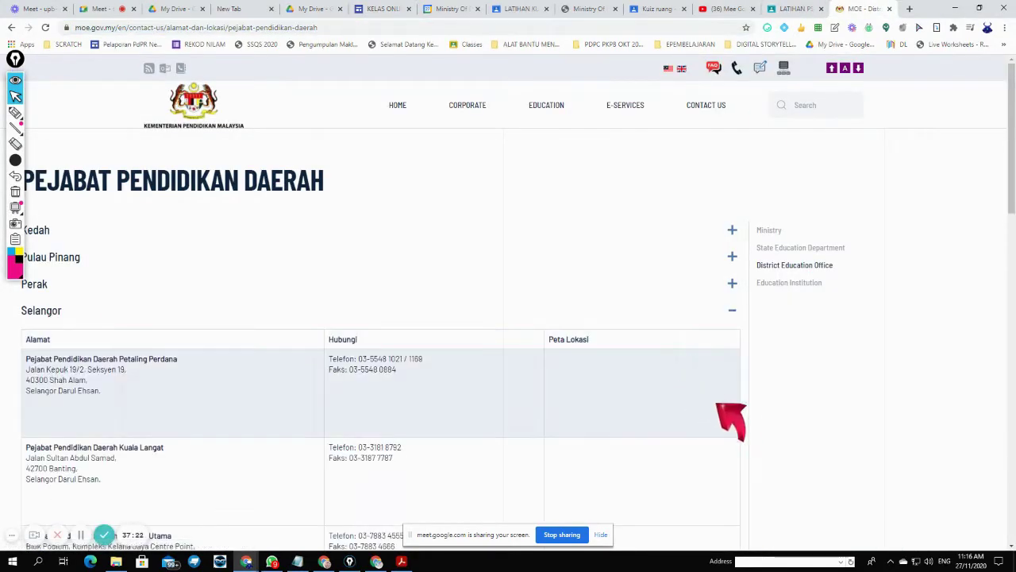
pyautogui.scroll(-2, 734, 421)
pyautogui.scroll(-1, 431, 329)
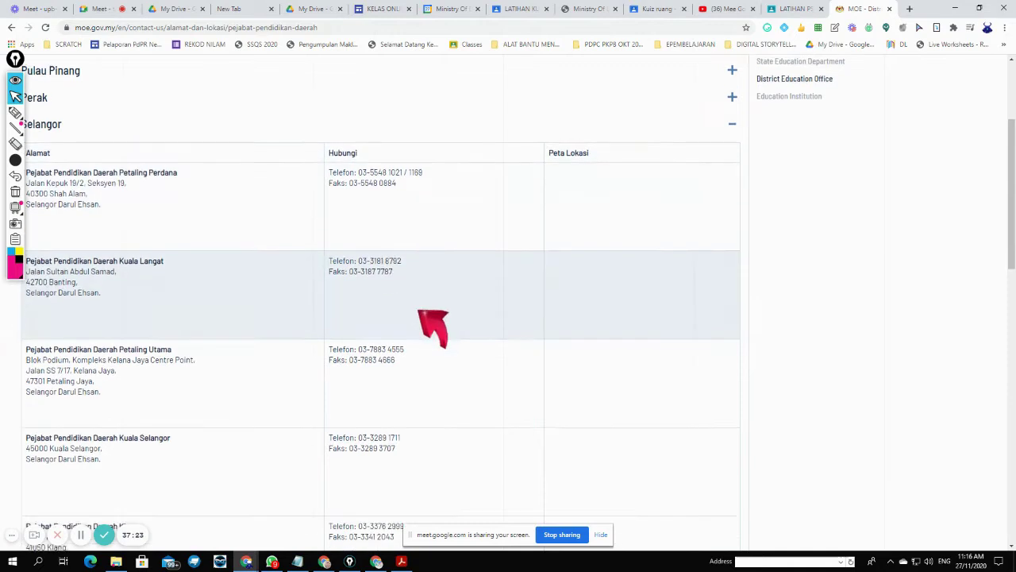
pyautogui.click(381, 9)
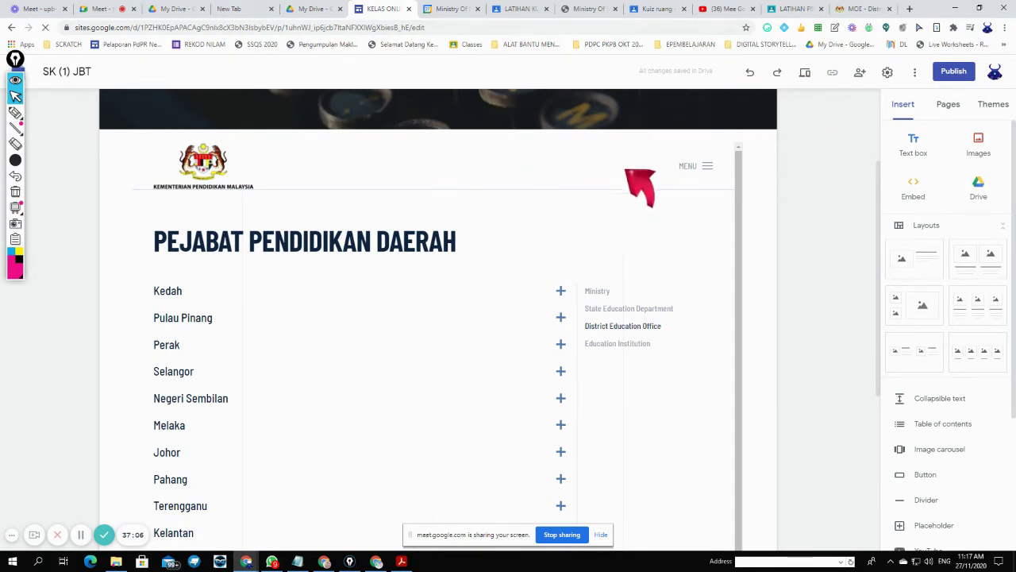
pyautogui.write('JBT')
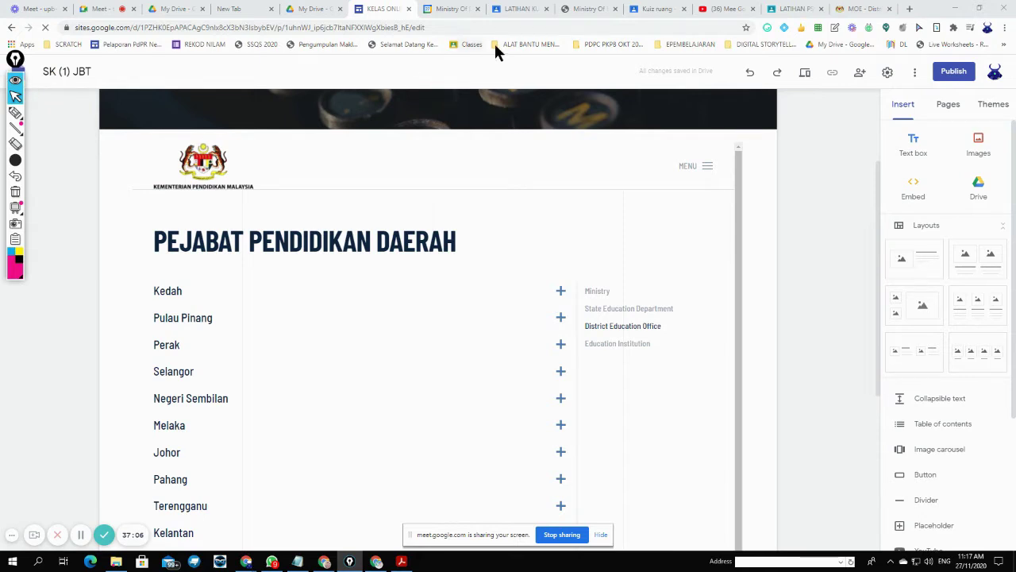
pyautogui.click(857, 9)
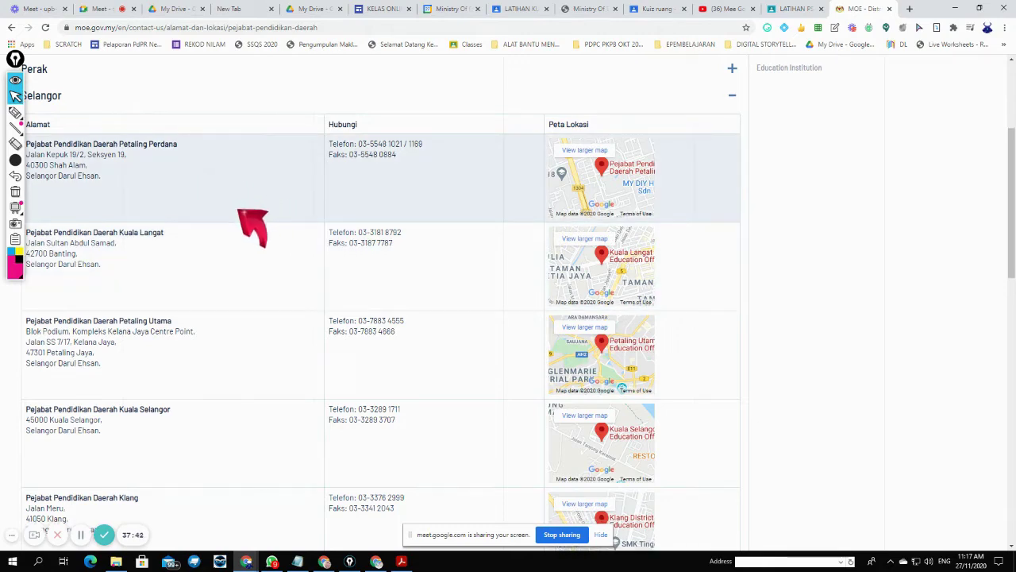
pyautogui.scroll(-5, 239, 213)
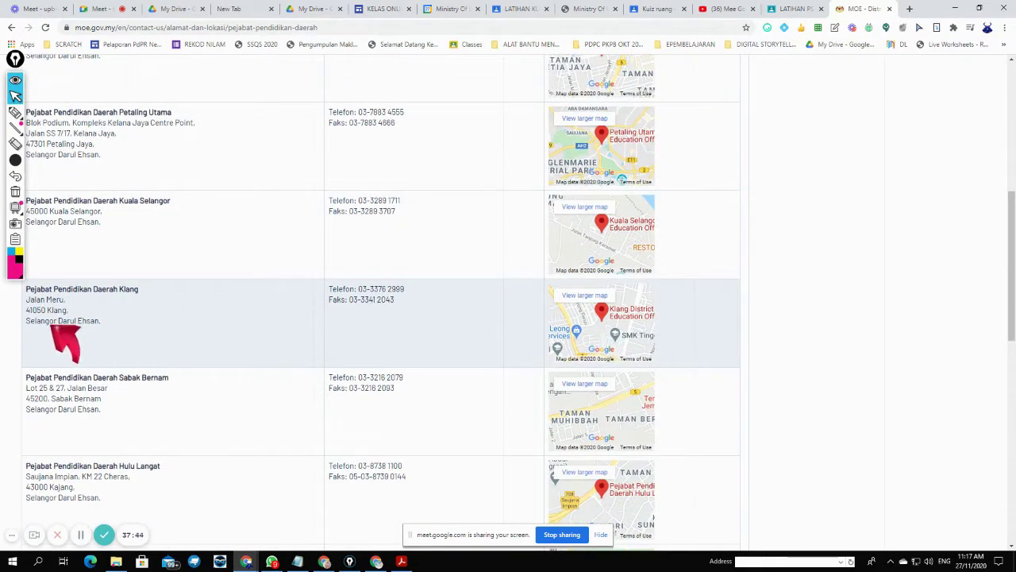
pyautogui.click(584, 297)
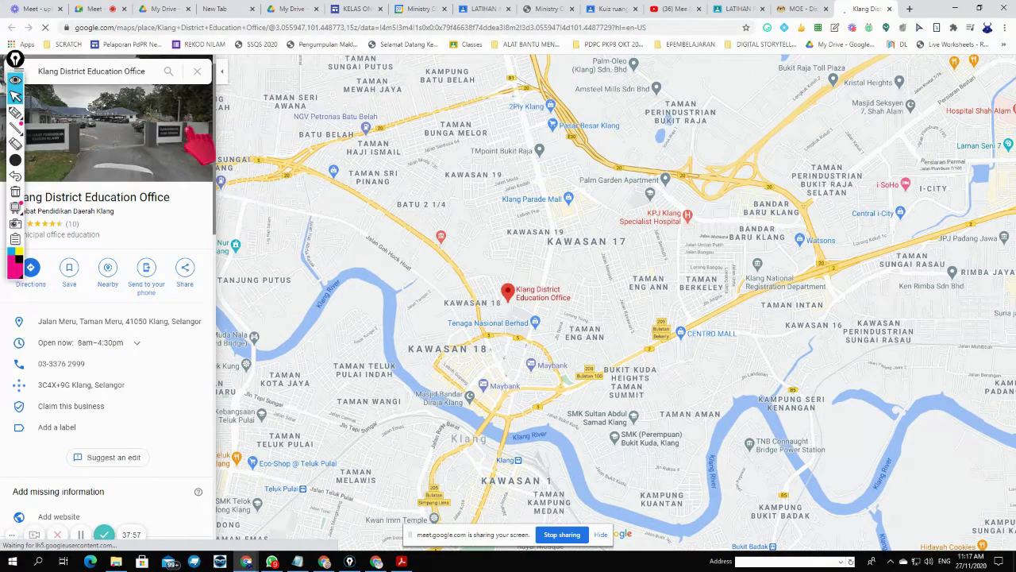
# - Explore the Klang District Education Office entrance in Street View, then return to the class site editor
pyautogui.click(148, 136)
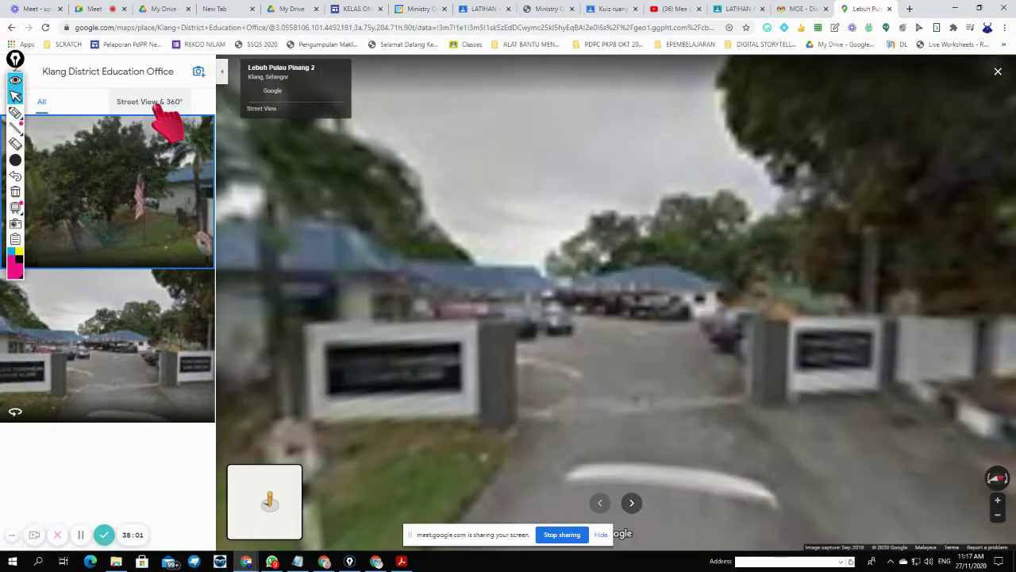
pyautogui.click(156, 105)
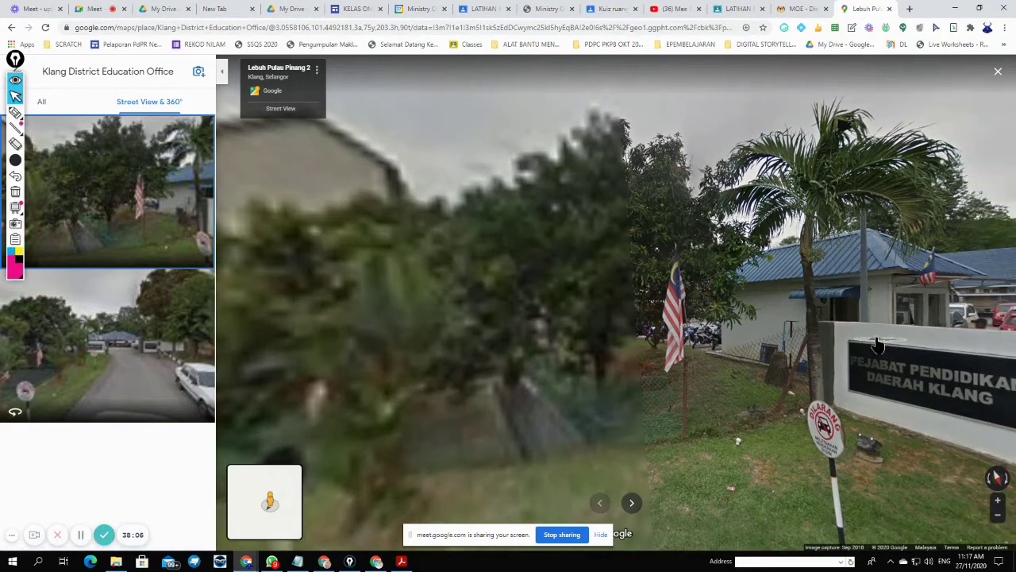
pyautogui.moveTo(873, 345); pyautogui.dragTo(508, 293)
pyautogui.click(849, 315)
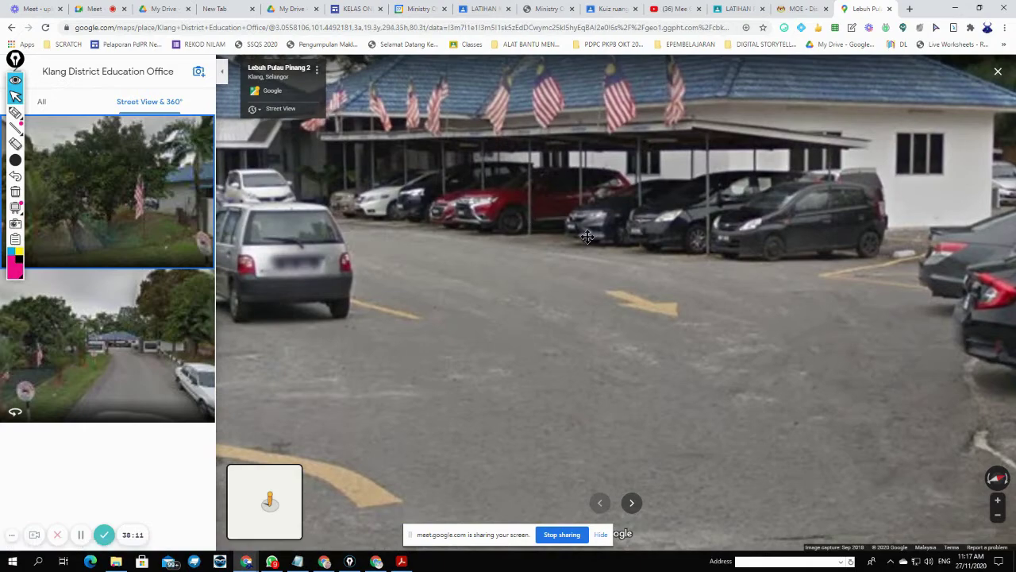
pyautogui.click(587, 237)
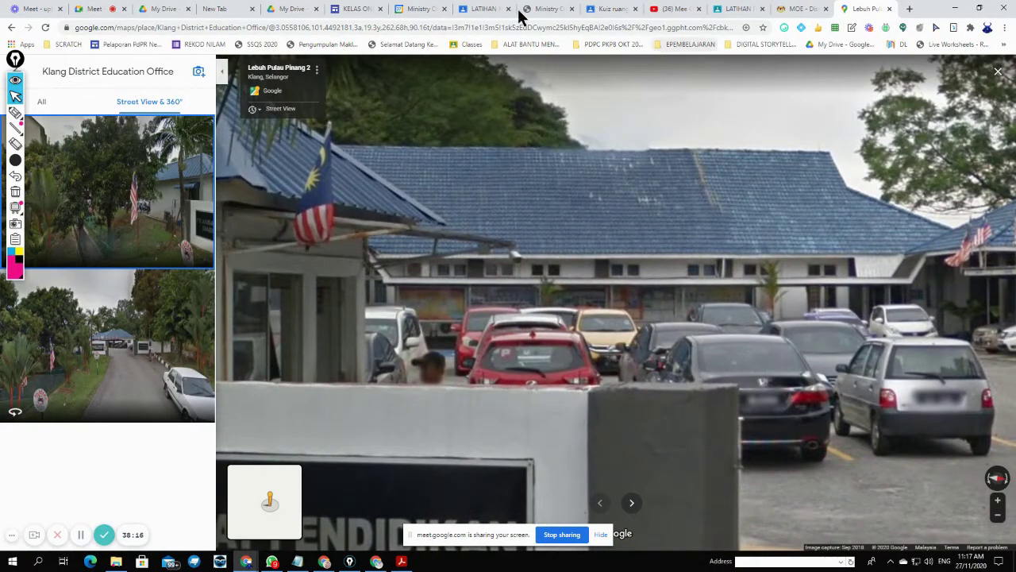
pyautogui.click(363, 9)
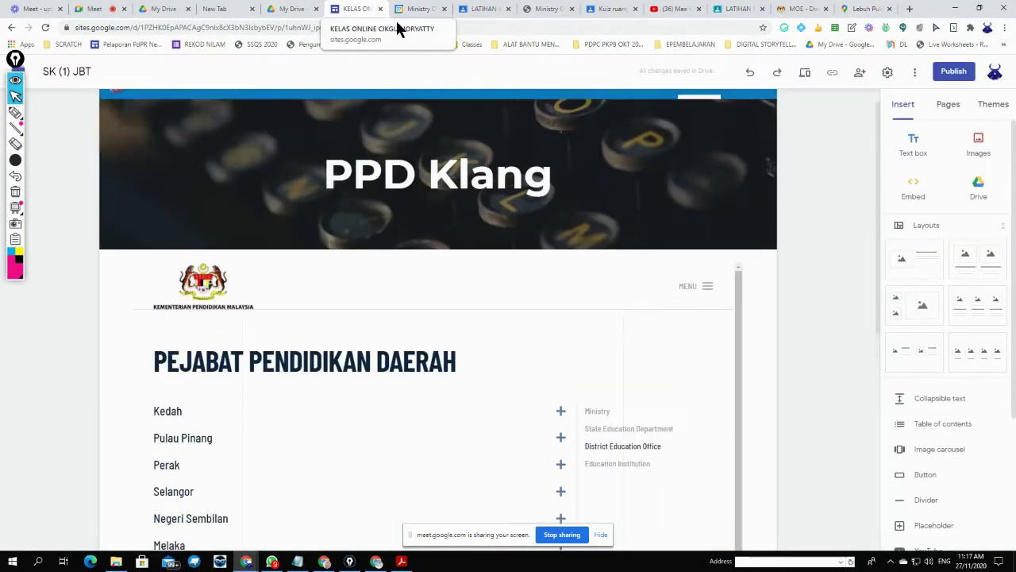
# - Preview the PPD Klang page down to its footer, then switch to the Google Meet call
pyautogui.click(804, 75)
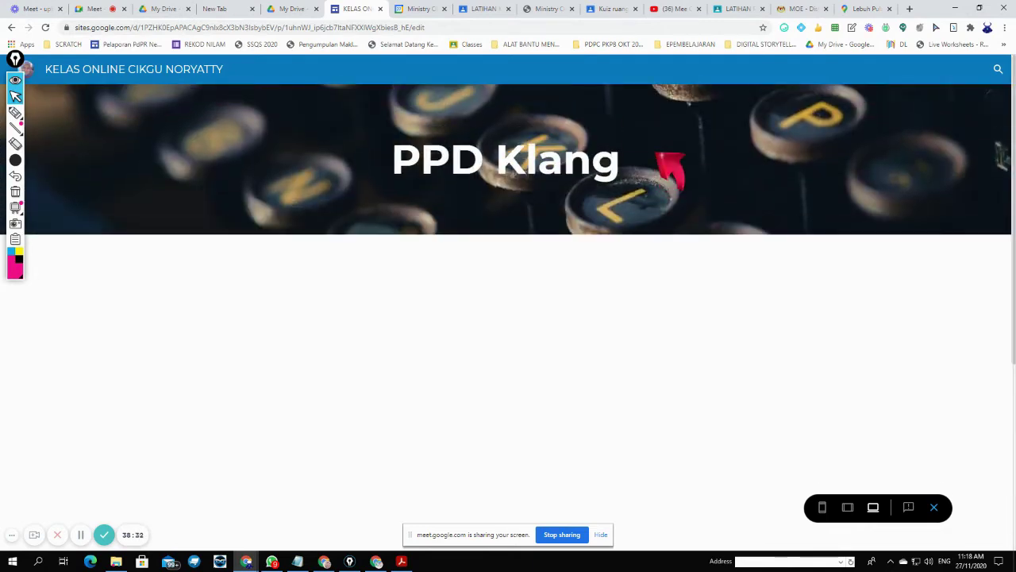
pyautogui.scroll(-3, 659, 154)
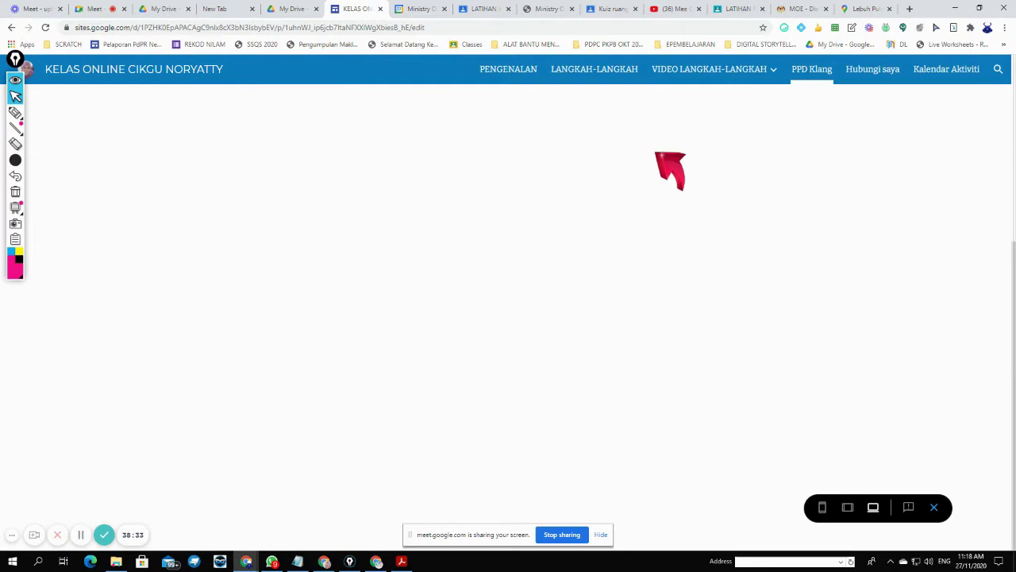
pyautogui.scroll(2, 659, 155)
pyautogui.scroll(-3, 659, 158)
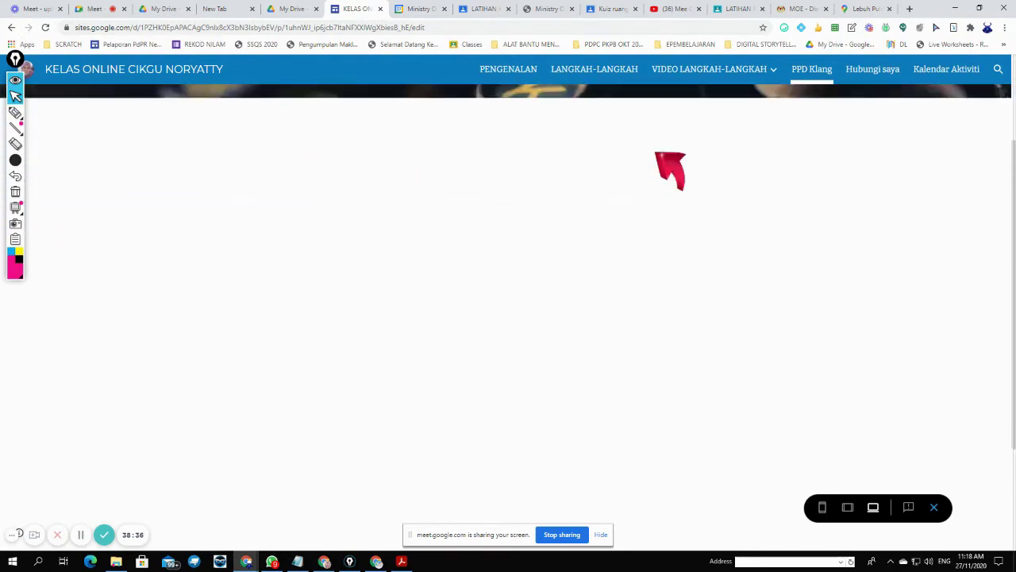
pyautogui.scroll(2, 659, 154)
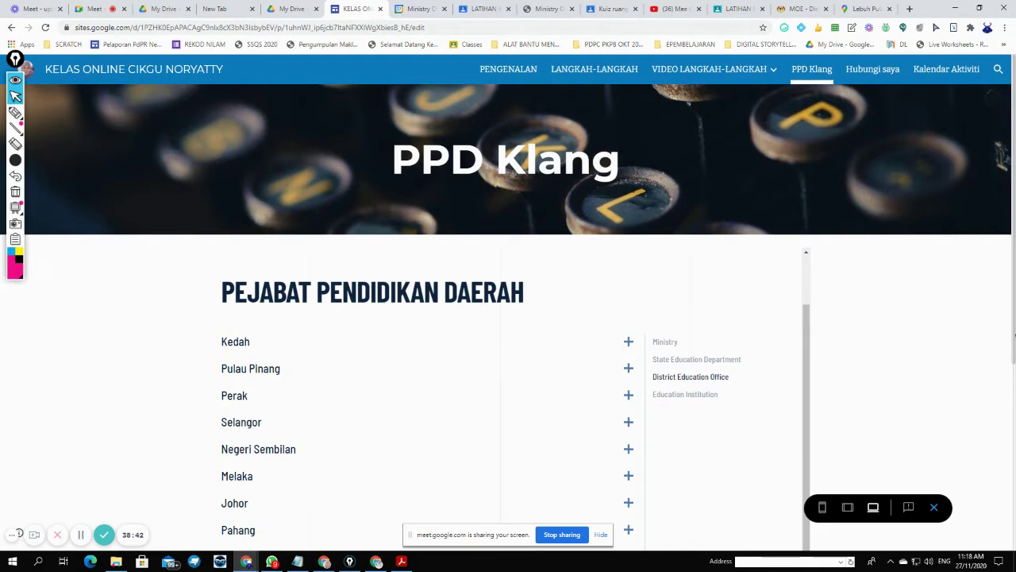
pyautogui.scroll(-2, 1015, 368)
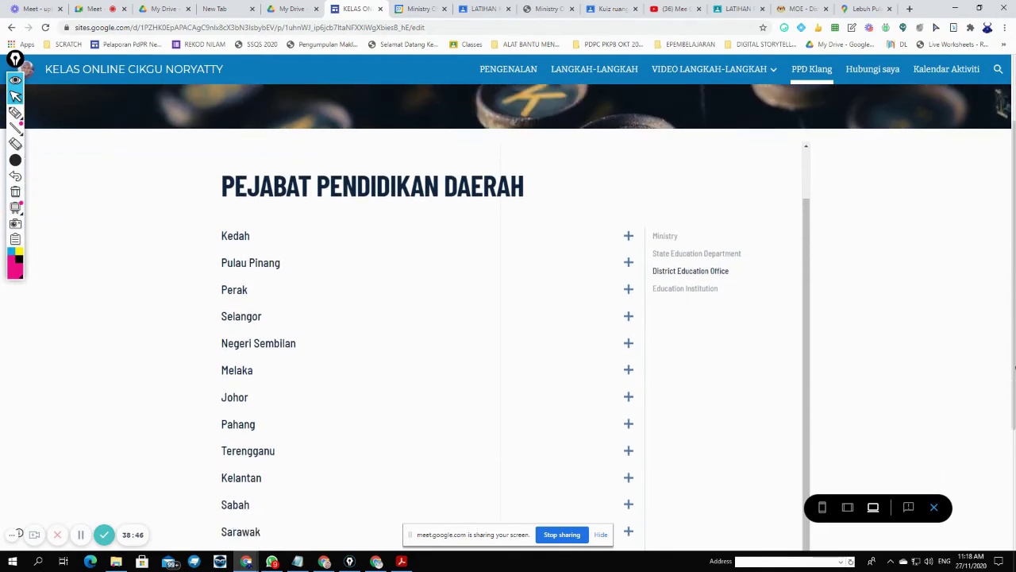
pyautogui.scroll(-4, 523, 278)
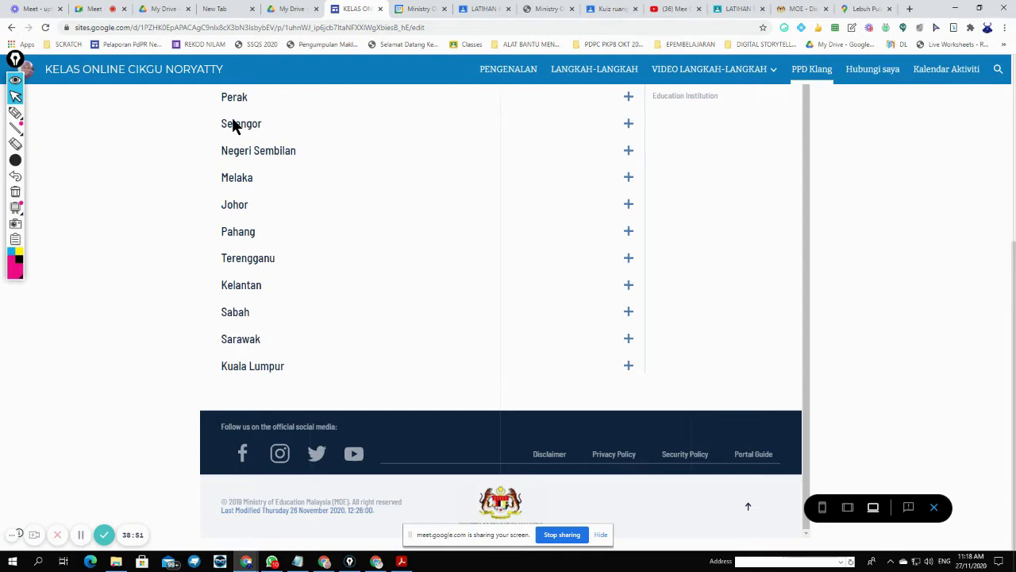
pyautogui.click(102, 10)
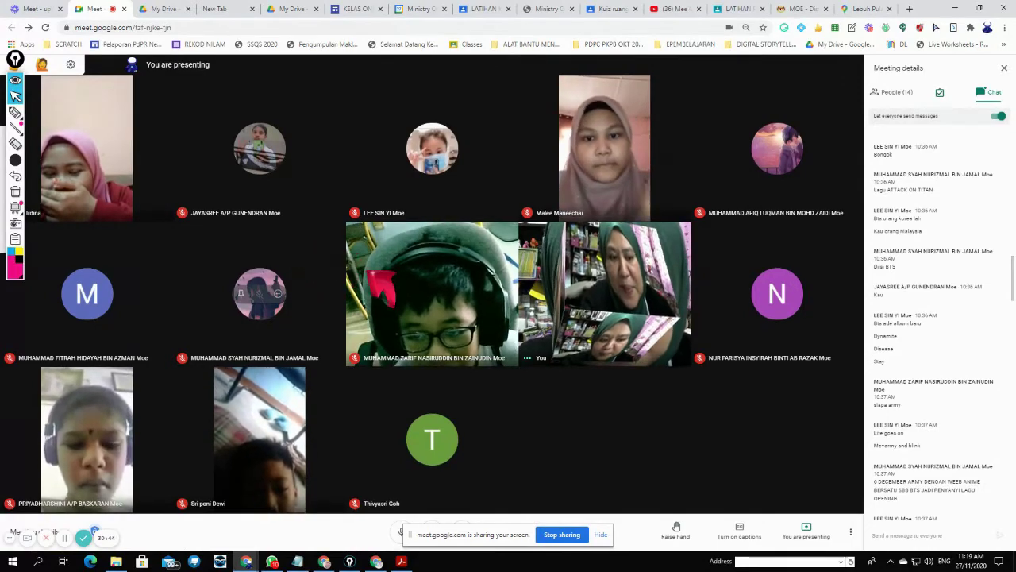
# - Scroll the Meet chat to the newest messages and go back to the Sites editor
pyautogui.scroll(-15, 913, 436)
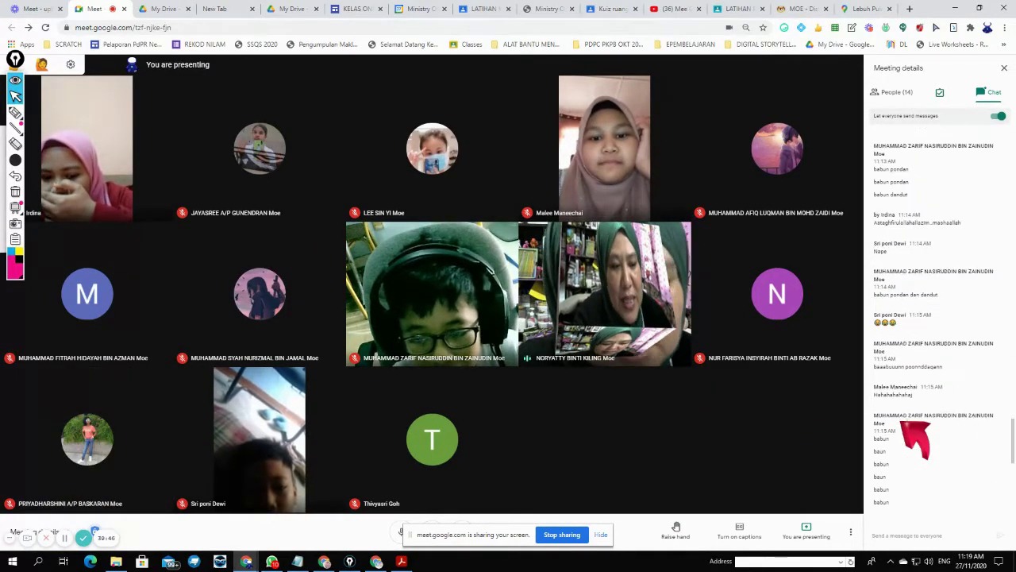
pyautogui.scroll(-10, 905, 425)
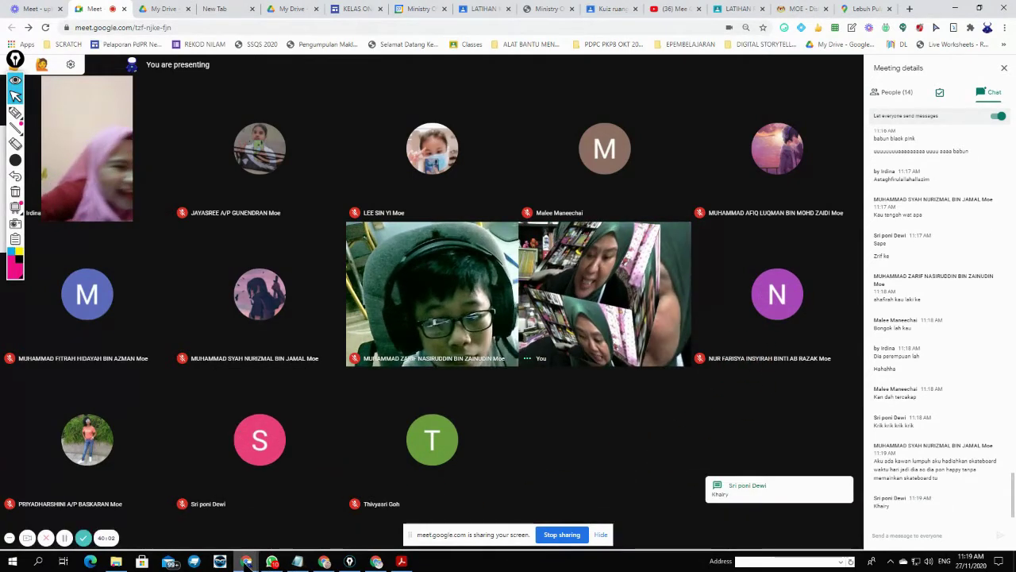
pyautogui.moveTo(248, 563)
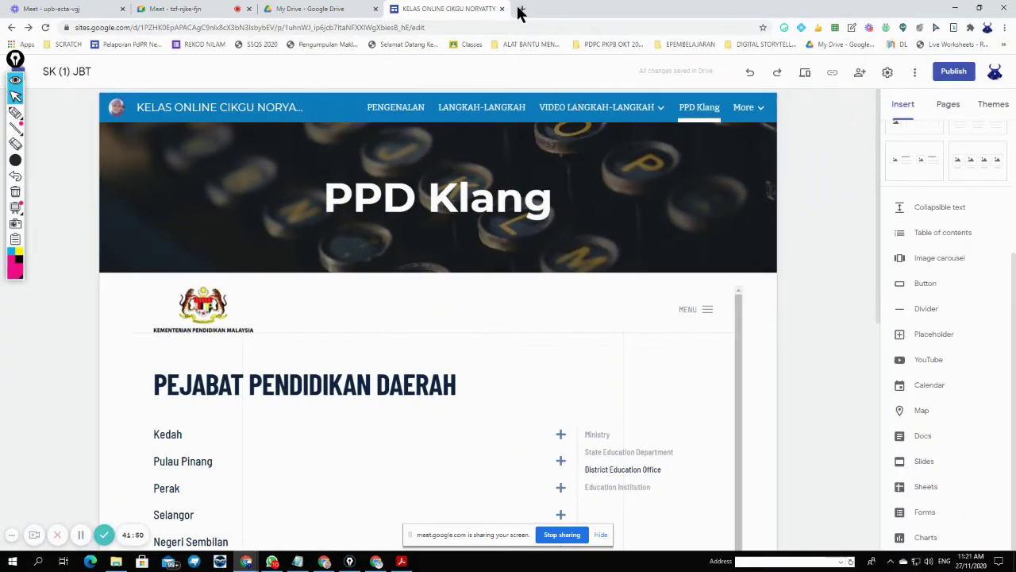
# - Open the VIDEO LANGKAH-LANGKAH page in the site editor
pyautogui.click(521, 9)
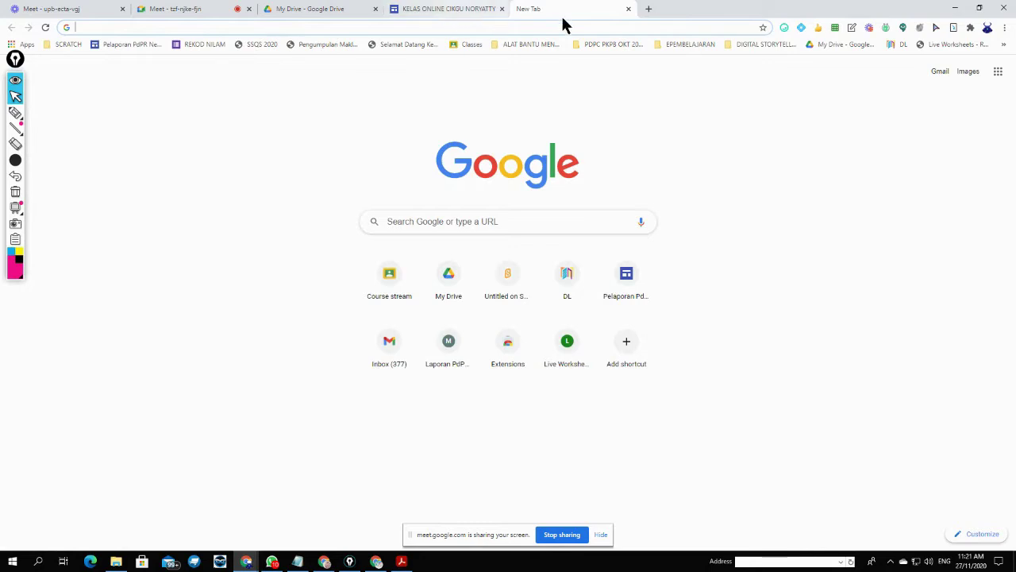
pyautogui.click(628, 8)
pyautogui.moveTo(742, 111)
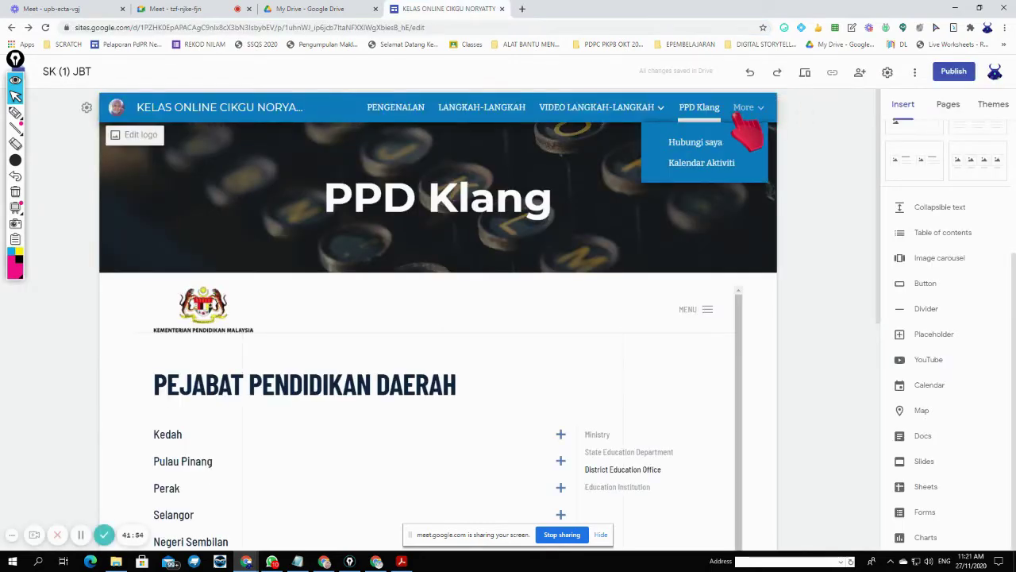
pyautogui.moveTo(645, 117)
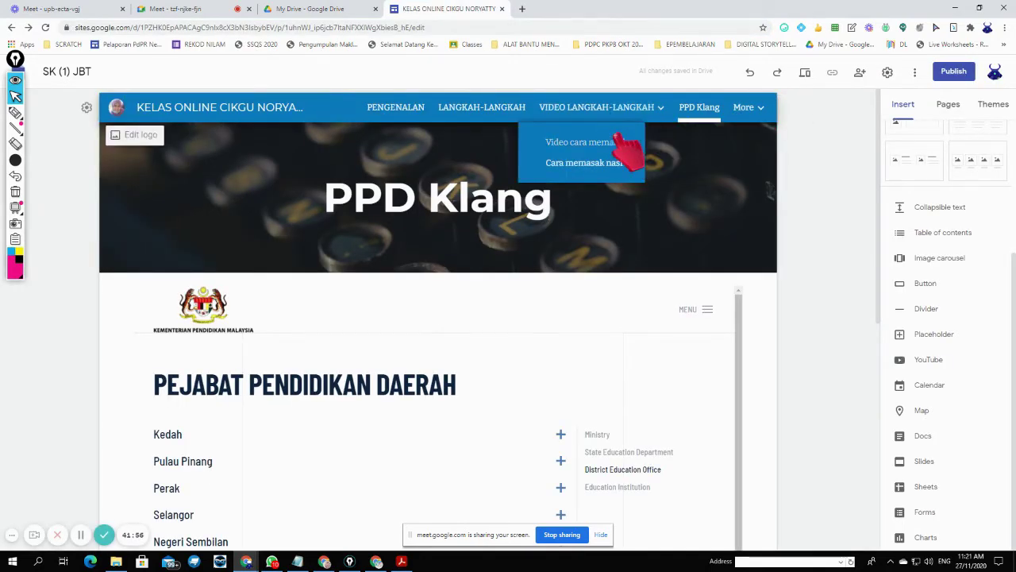
pyautogui.click(644, 115)
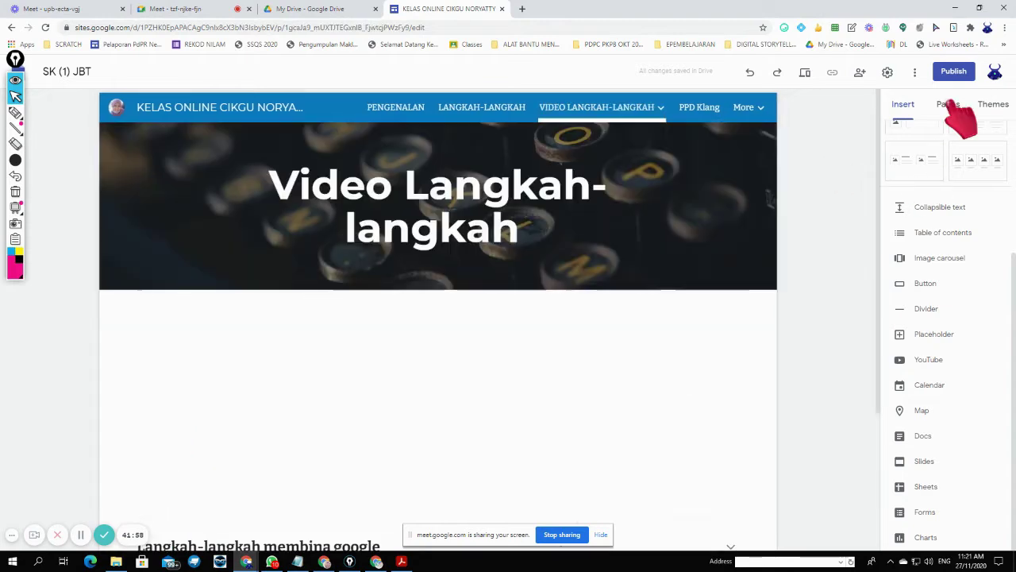
# - Add a subpage named Slide under VIDEO LANGKAH-LANGKAH from the Pages list
pyautogui.click(948, 106)
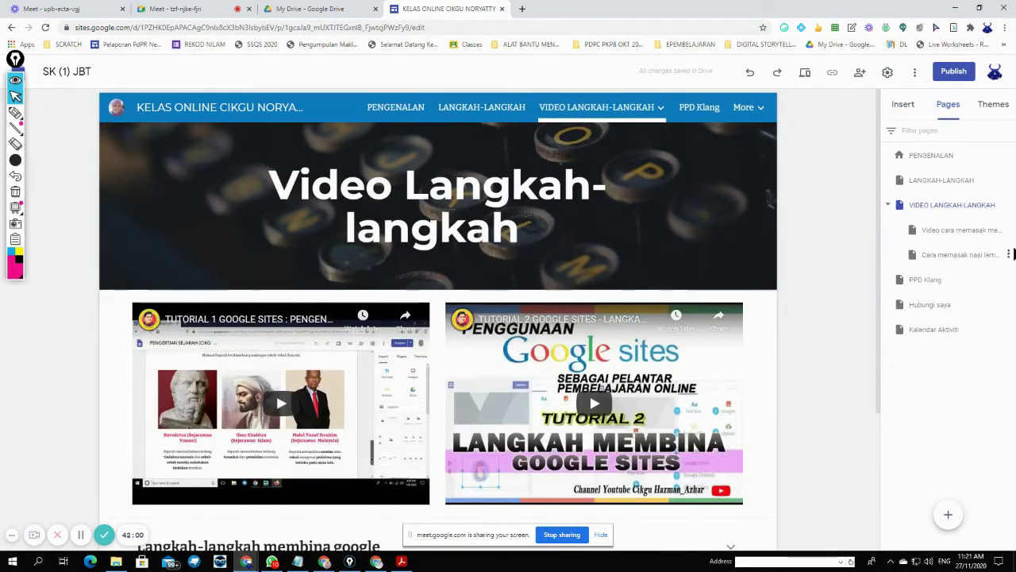
pyautogui.click(1009, 204)
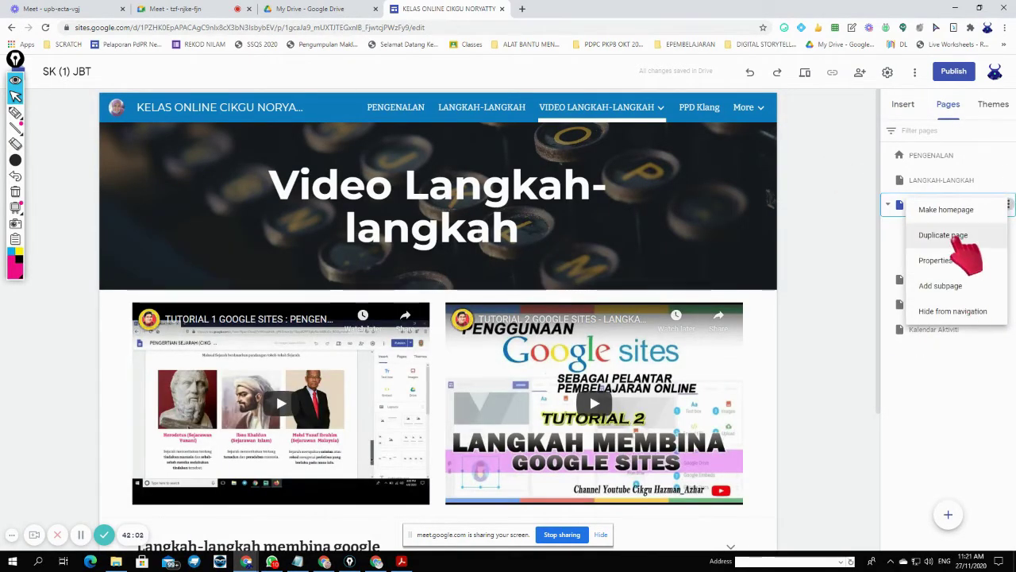
pyautogui.click(953, 286)
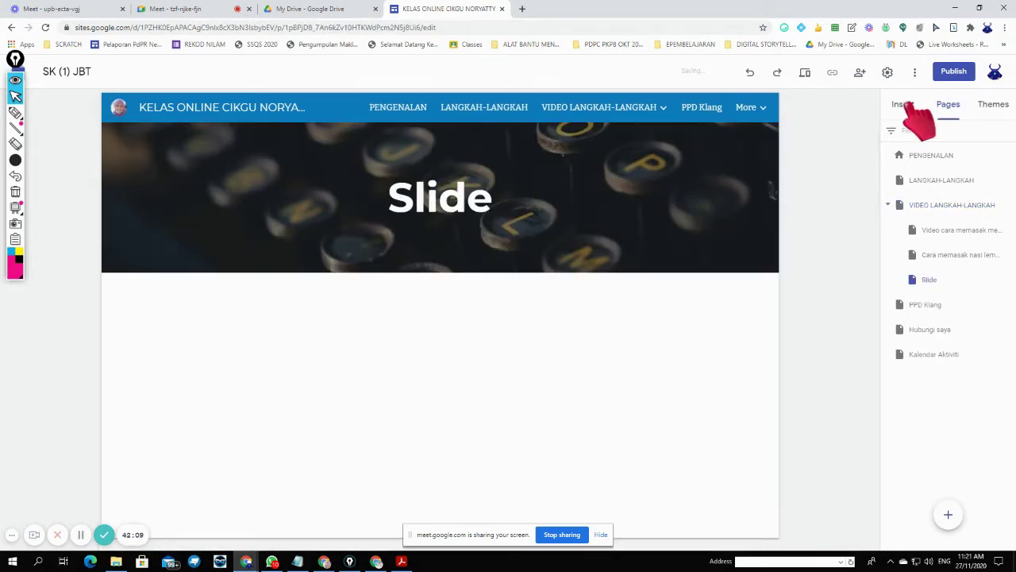
pyautogui.click(904, 105)
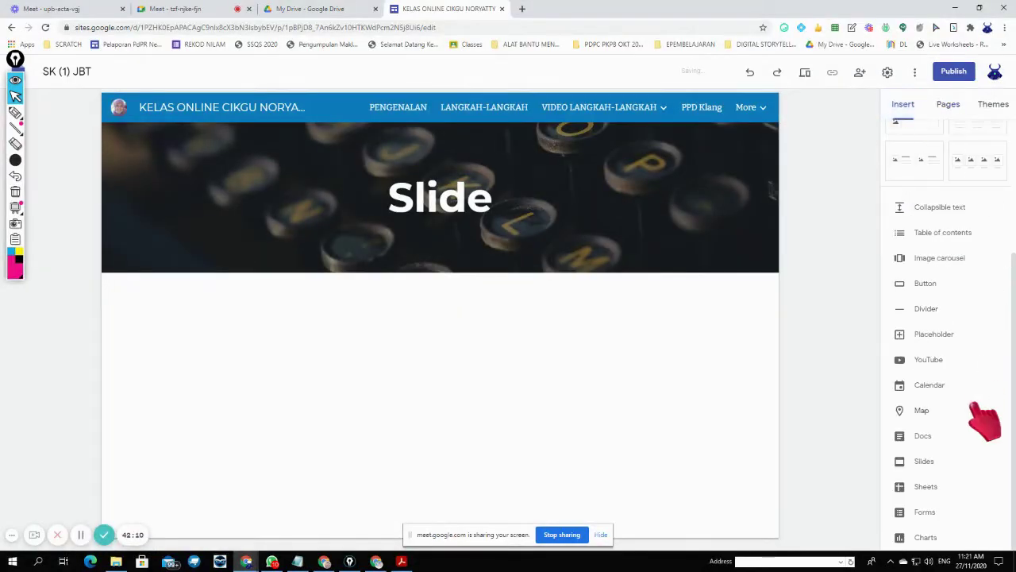
# - Embed the Digital Picture Book and Google Hangout Meet guide Slides decks on the page
pyautogui.click(922, 462)
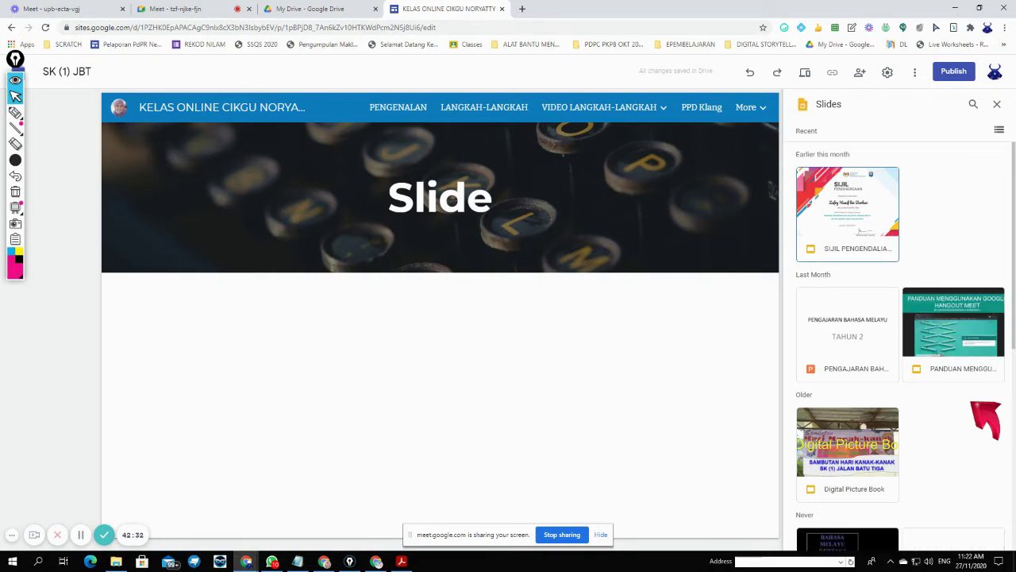
pyautogui.scroll(-3, 973, 405)
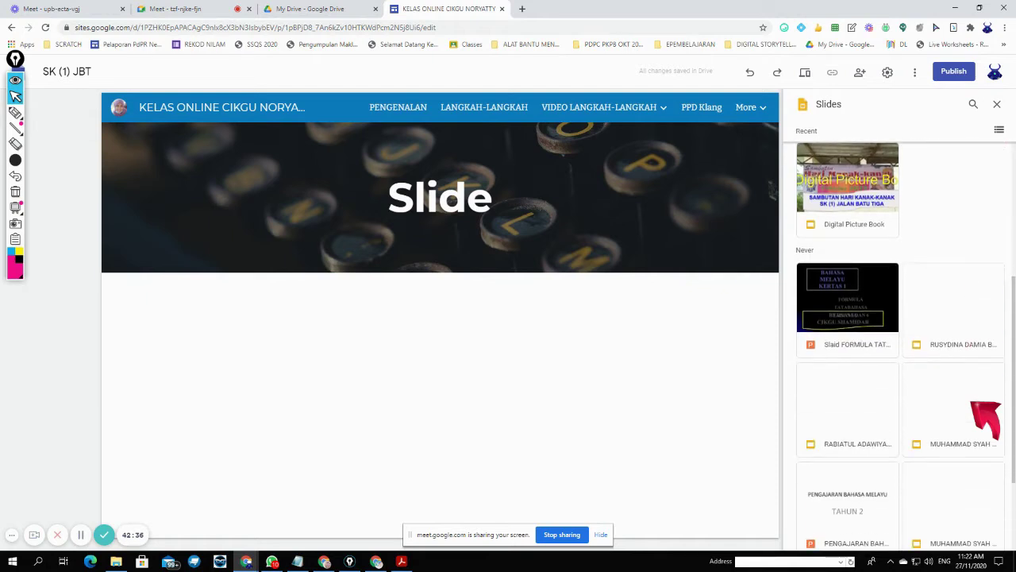
pyautogui.scroll(-2, 985, 418)
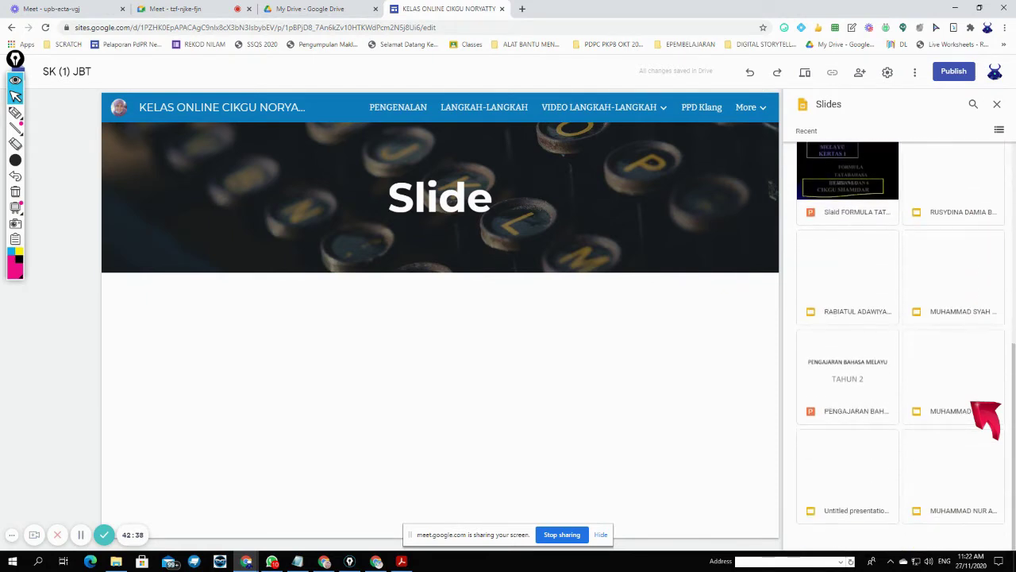
pyautogui.scroll(3, 984, 418)
pyautogui.scroll(1, 974, 405)
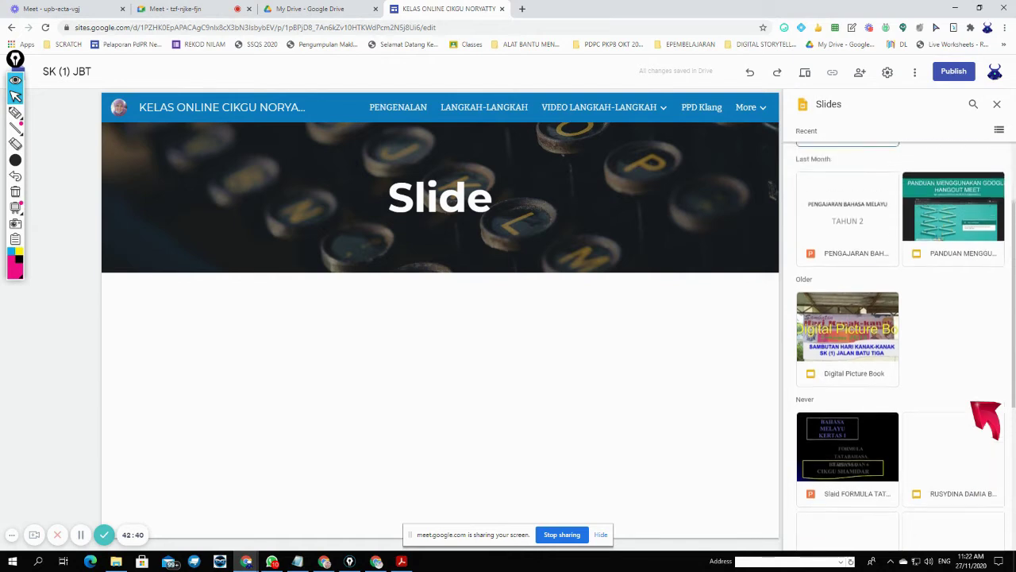
pyautogui.click(858, 377)
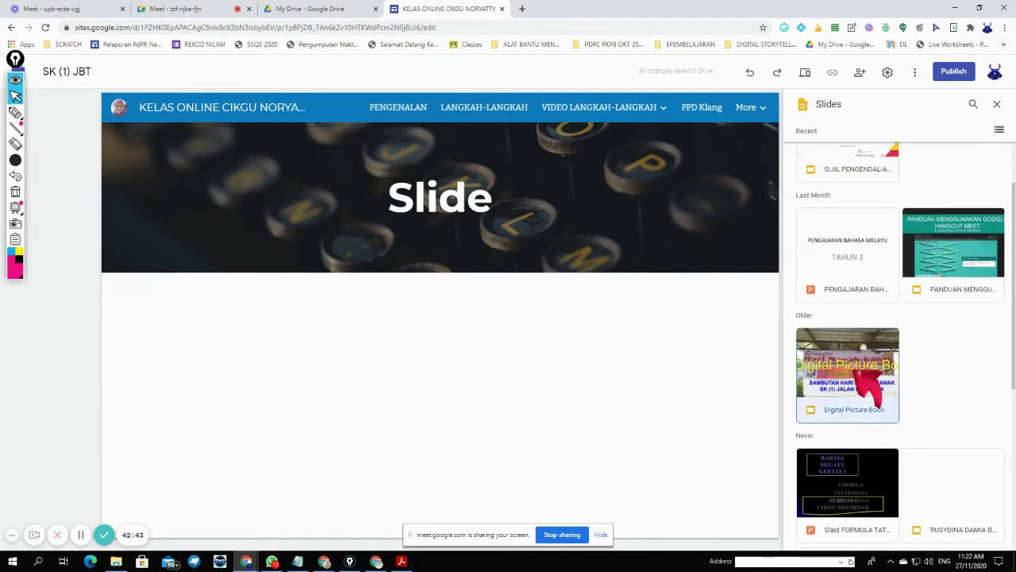
pyautogui.click(962, 273)
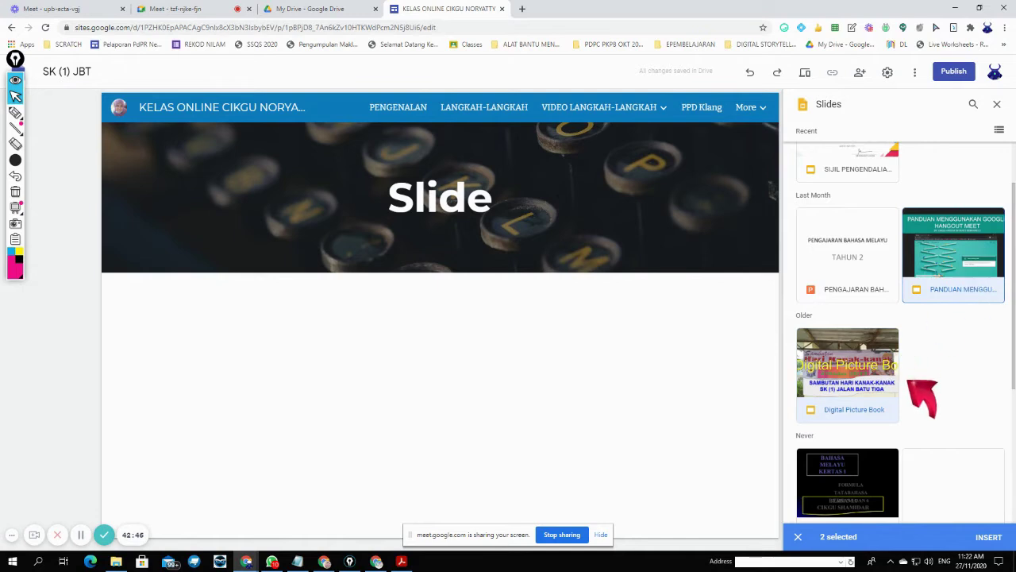
pyautogui.click(988, 535)
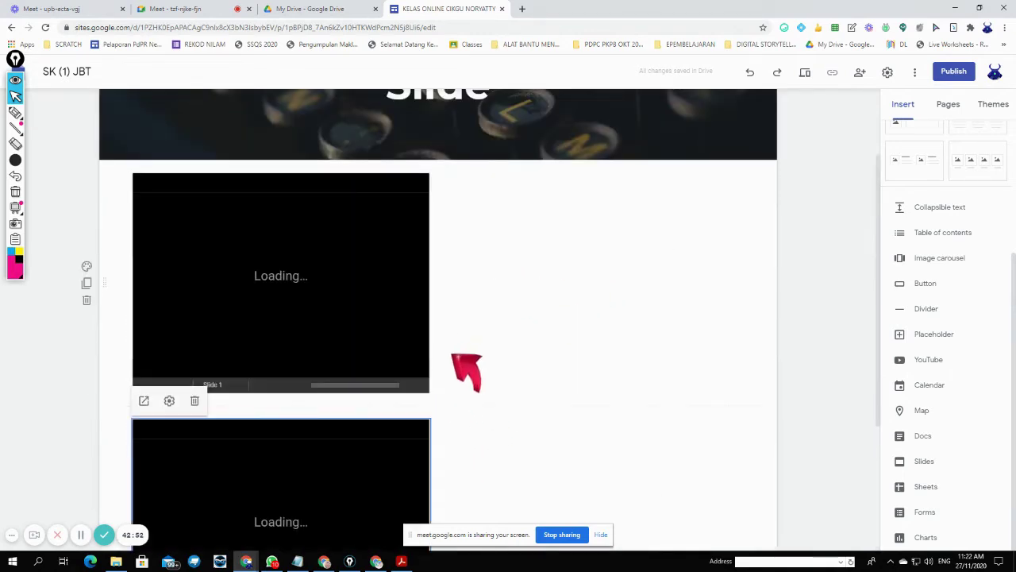
# - Enlarge both Slides embeds to full page width and preview the Slide page
pyautogui.moveTo(431, 387); pyautogui.dragTo(771, 494)
pyautogui.scroll(-3, 746, 452)
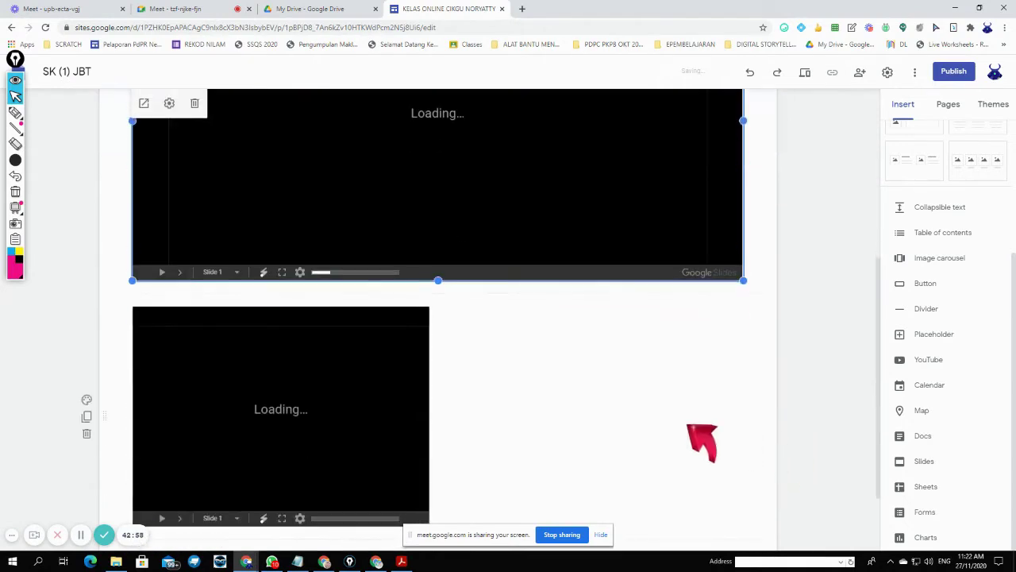
pyautogui.scroll(-2, 383, 358)
pyautogui.click(433, 428)
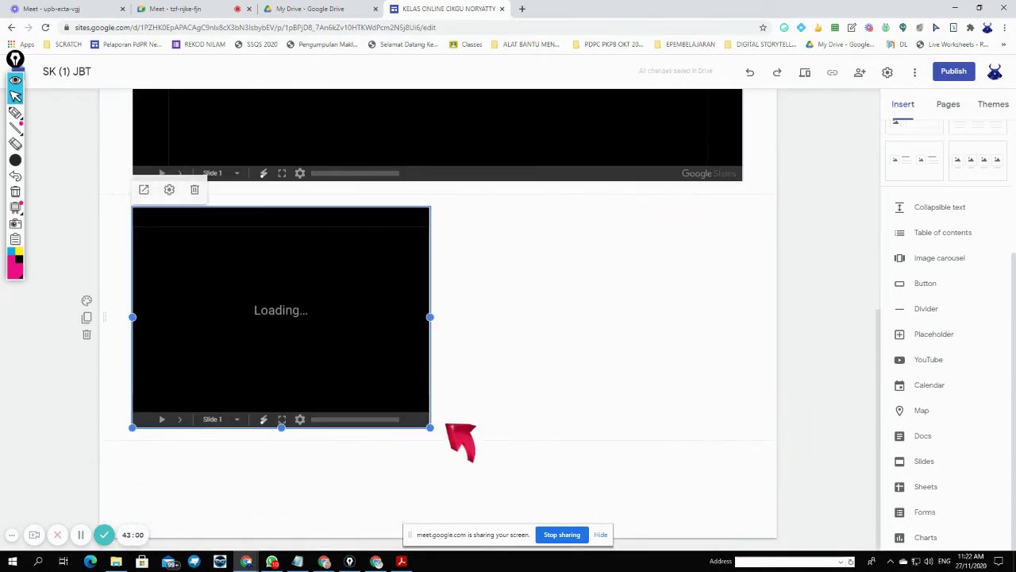
pyautogui.moveTo(433, 429); pyautogui.dragTo(742, 536)
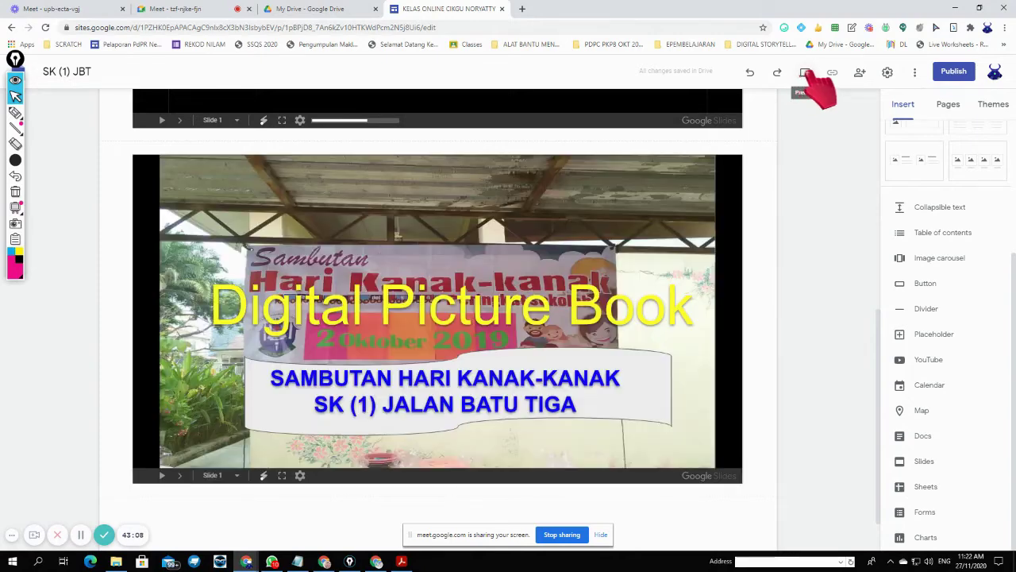
pyautogui.click(804, 72)
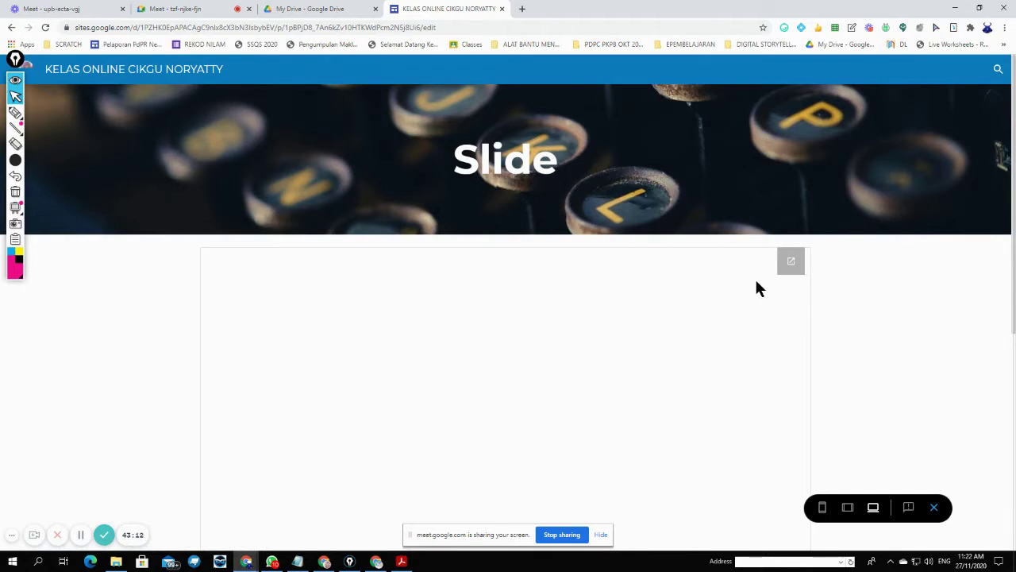
# - In preview, play the photo slideshow and the Google Meet guide slideshow
pyautogui.scroll(-5, 758, 286)
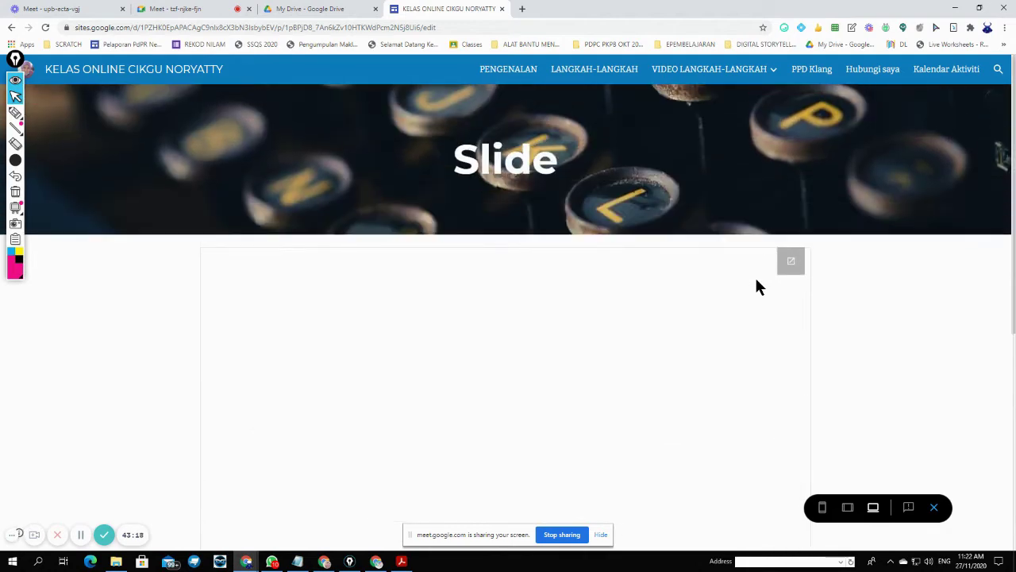
pyautogui.scroll(-5, 758, 288)
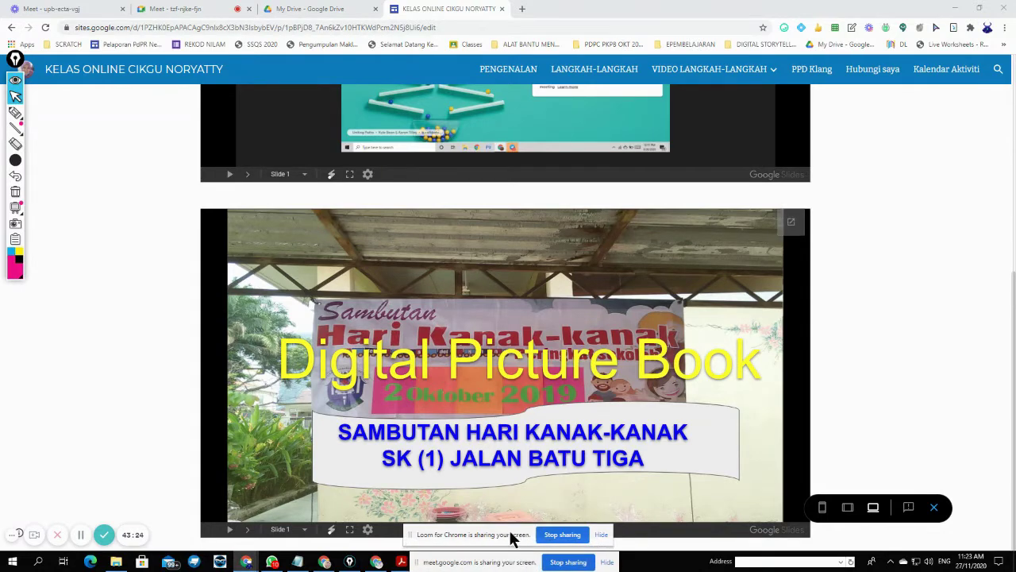
pyautogui.moveTo(511, 537); pyautogui.dragTo(921, 354)
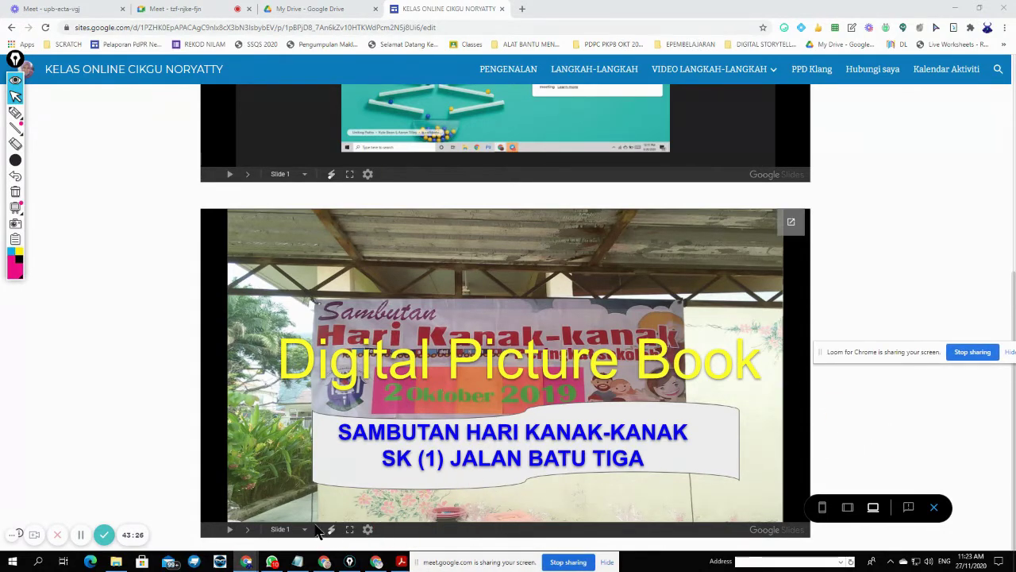
pyautogui.click(229, 528)
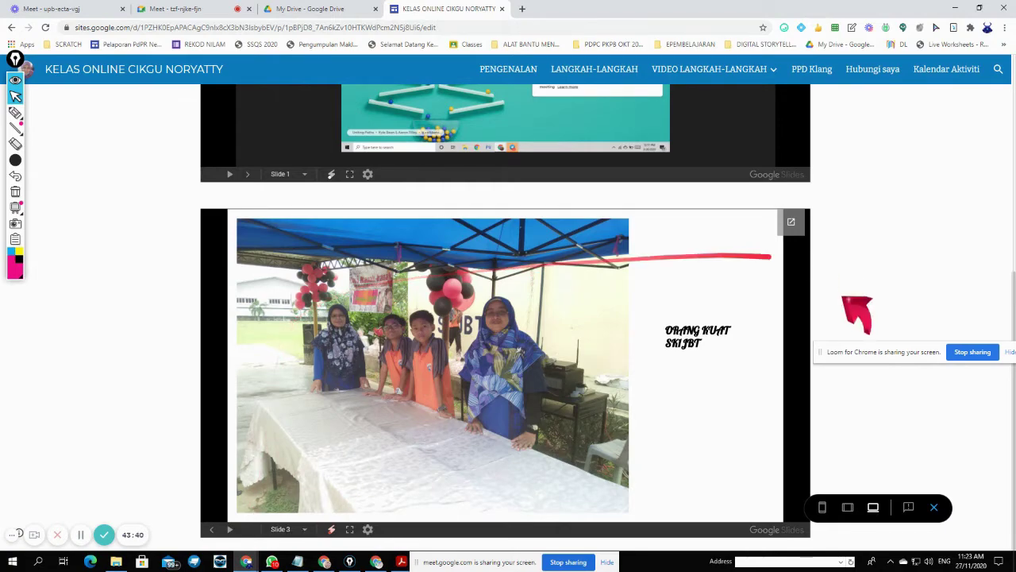
pyautogui.scroll(3, 604, 270)
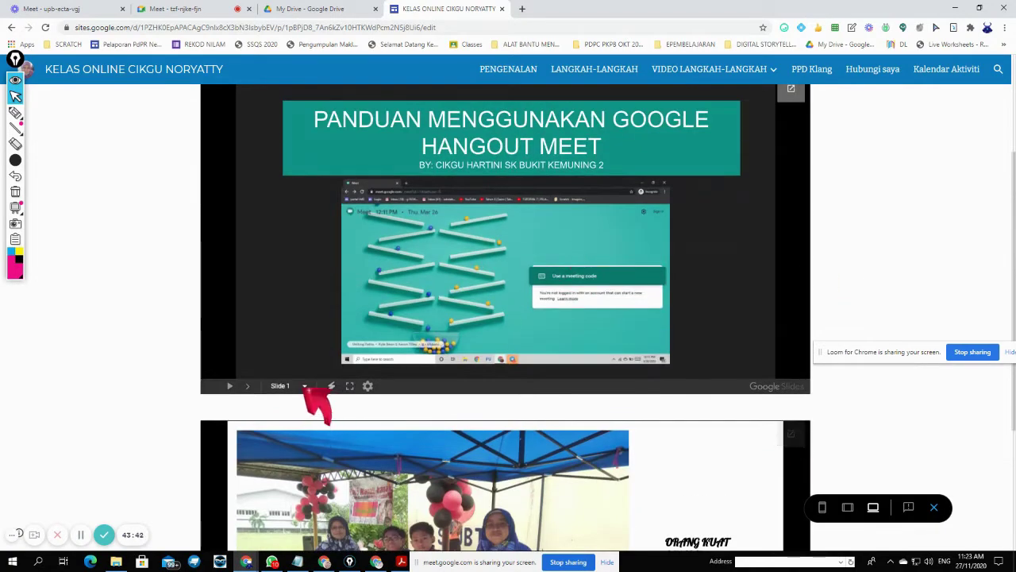
pyautogui.click(229, 385)
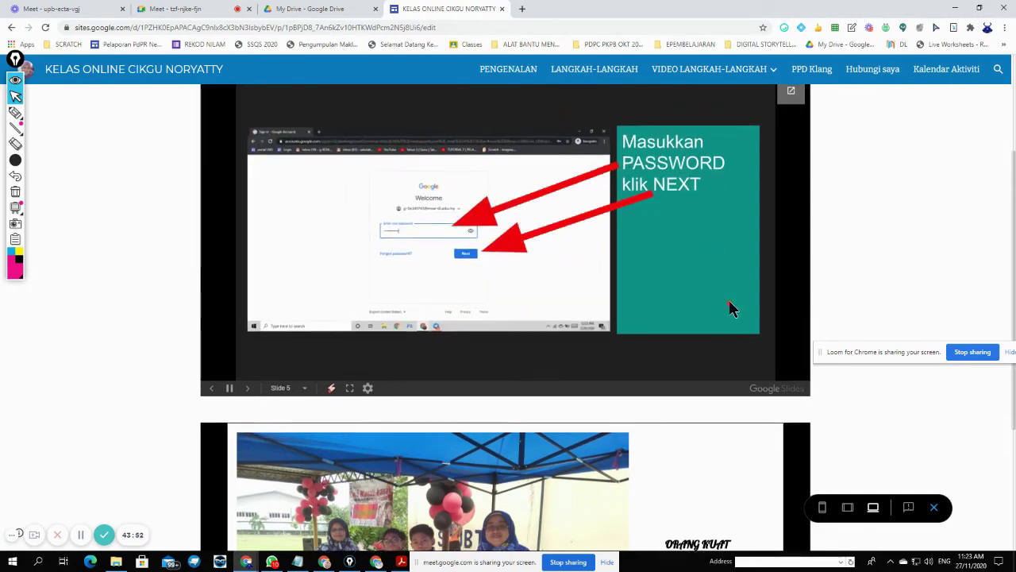
pyautogui.scroll(2, 726, 297)
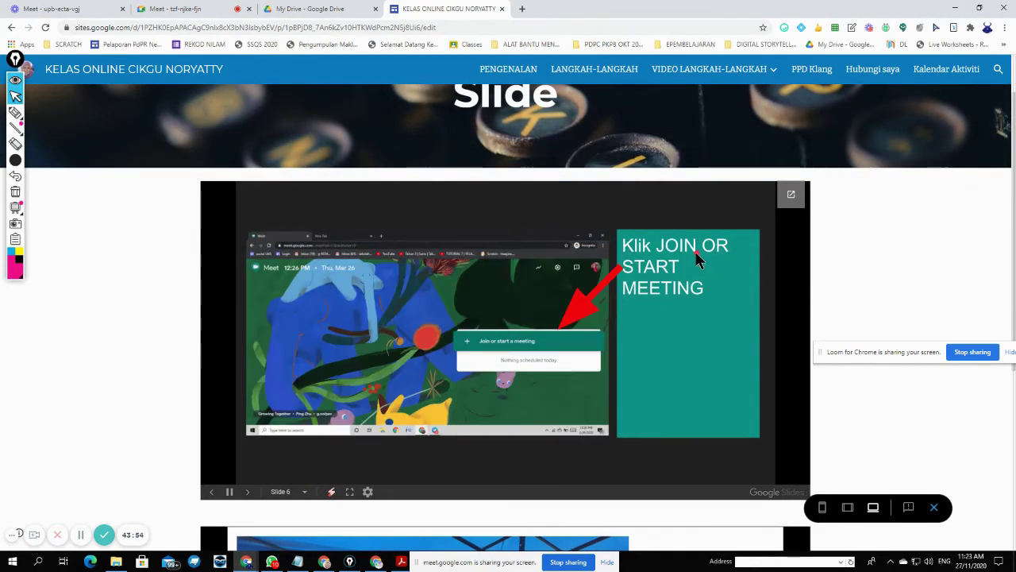
pyautogui.scroll(-2, 697, 261)
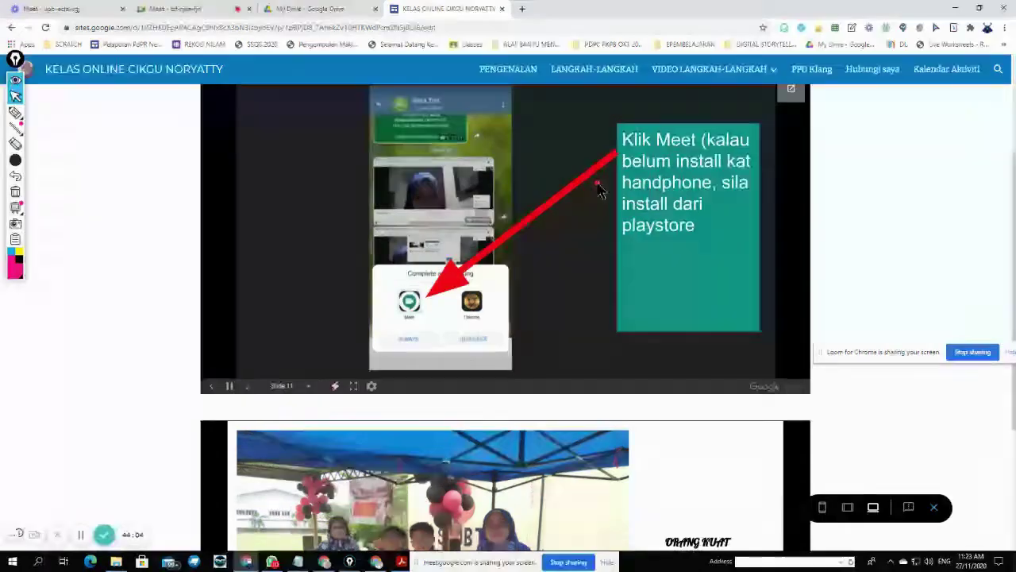
pyautogui.scroll(-3, 600, 190)
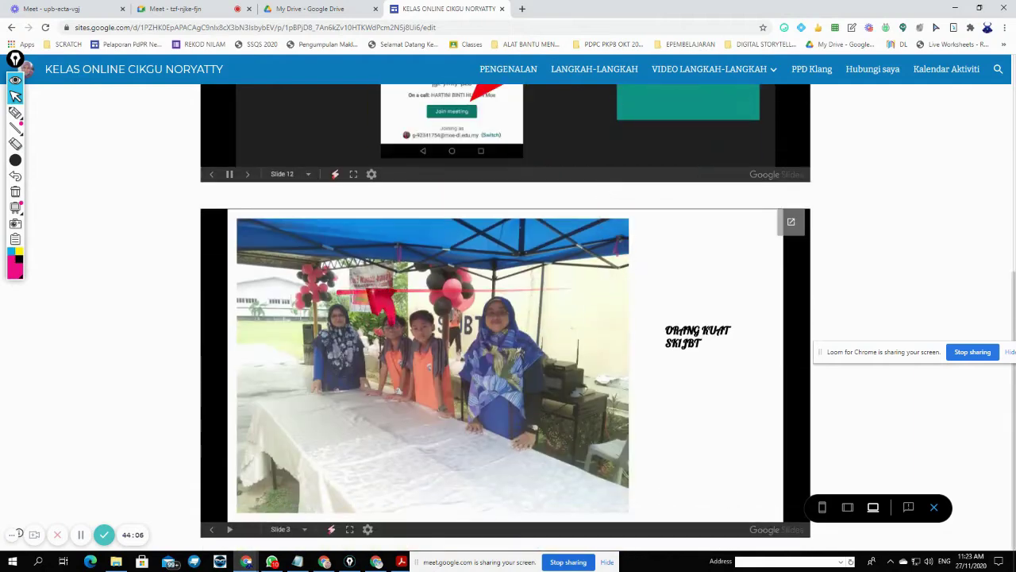
pyautogui.scroll(5, 657, 224)
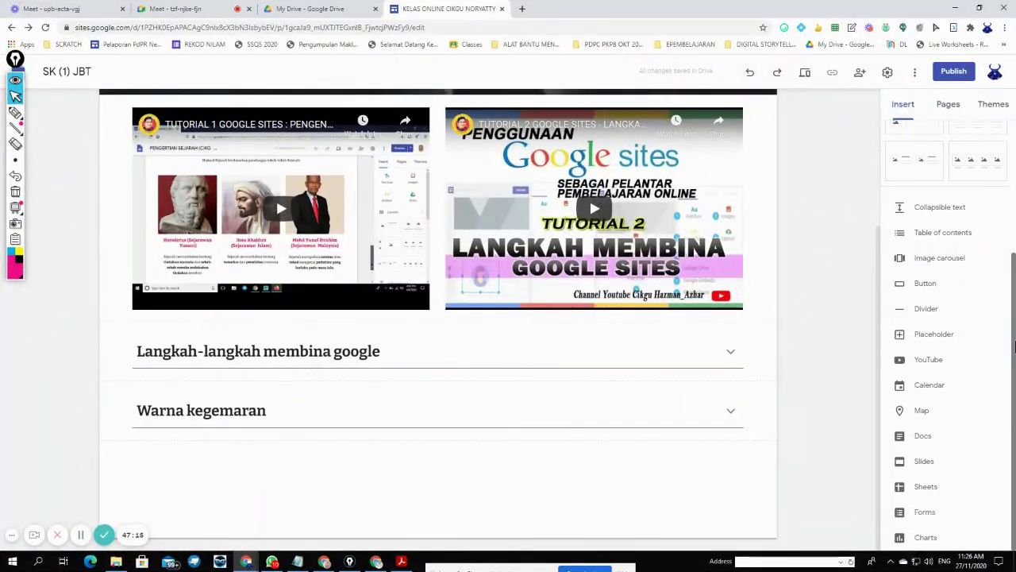
# - Add a text box below the intro reading 'Beberapa pilihan gambar dalam format png'
pyautogui.moveTo(1015, 346); pyautogui.dragTo(1014, 205)
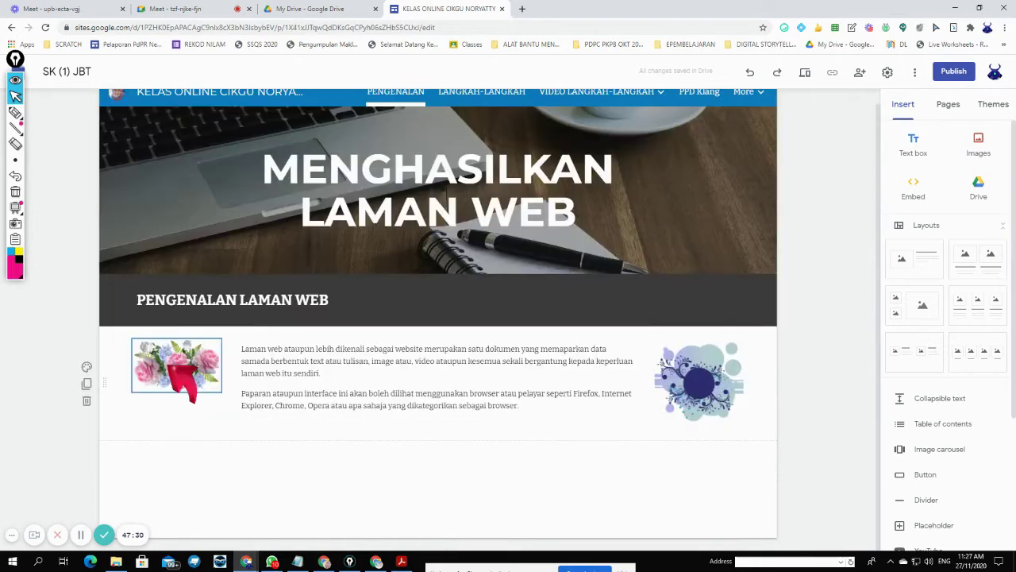
pyautogui.click(180, 374)
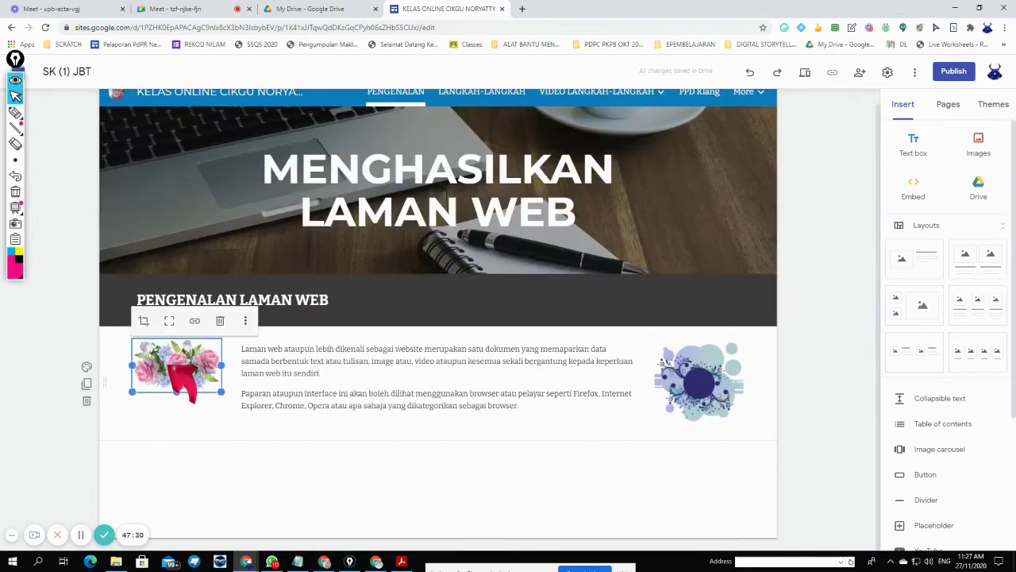
pyautogui.click(477, 477)
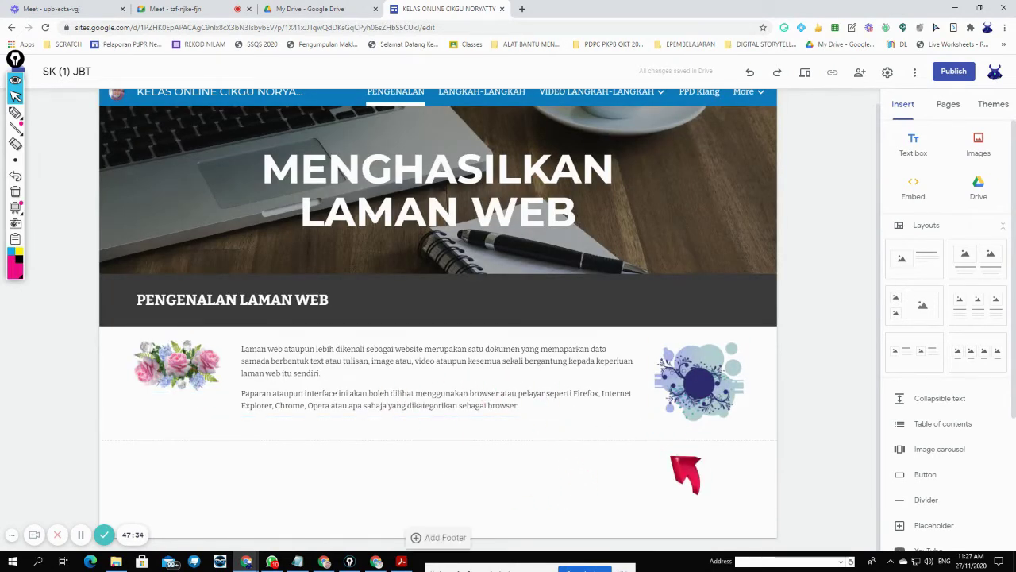
pyautogui.click(181, 374)
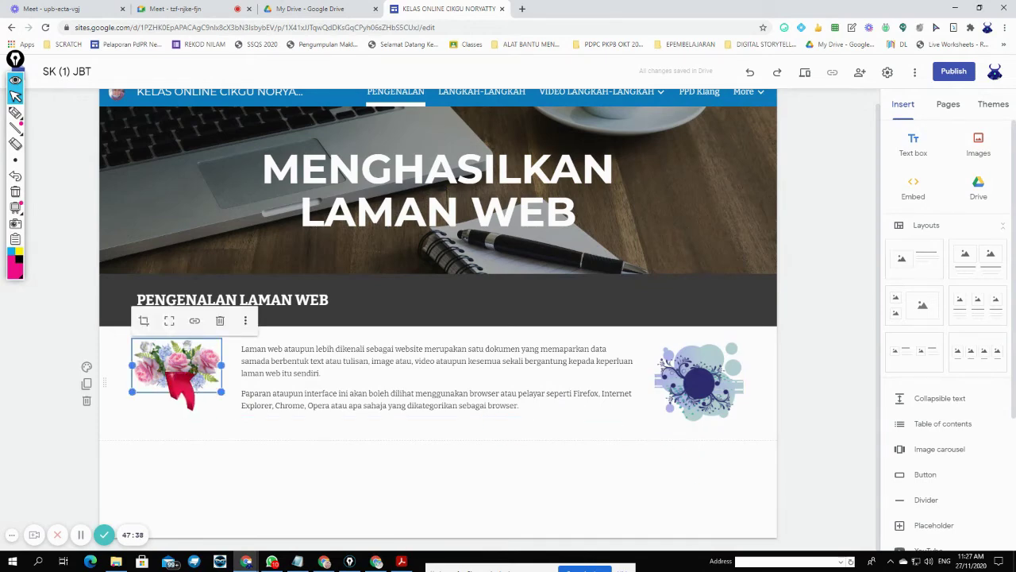
pyautogui.click(545, 496)
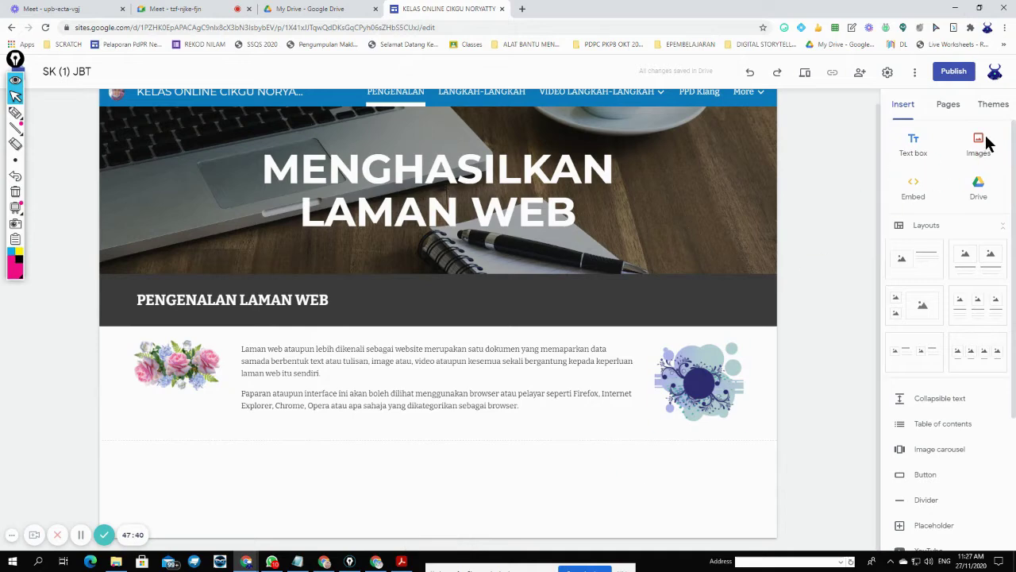
pyautogui.click(913, 143)
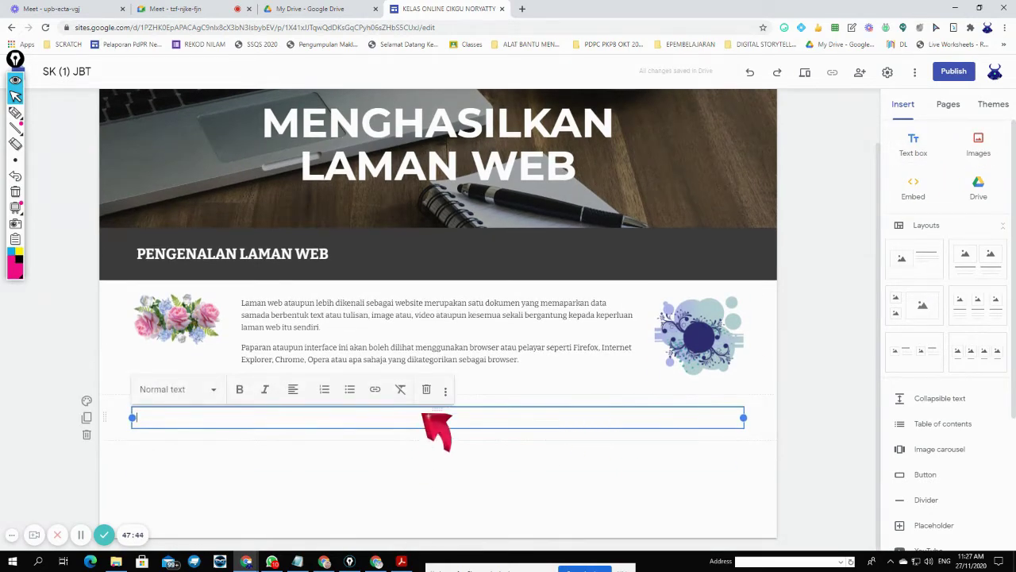
pyautogui.write('Bebr')
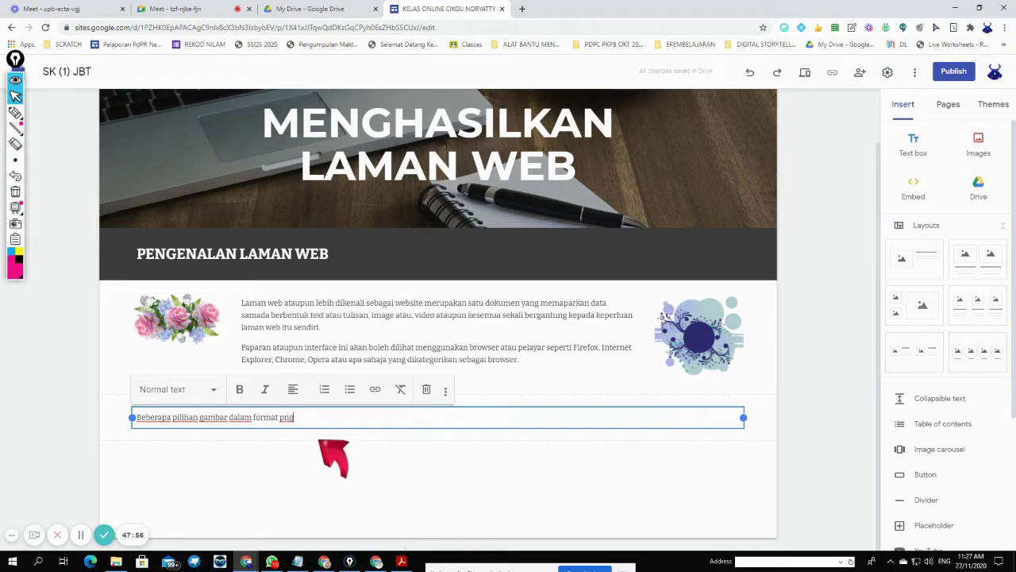
pyautogui.click(524, 10)
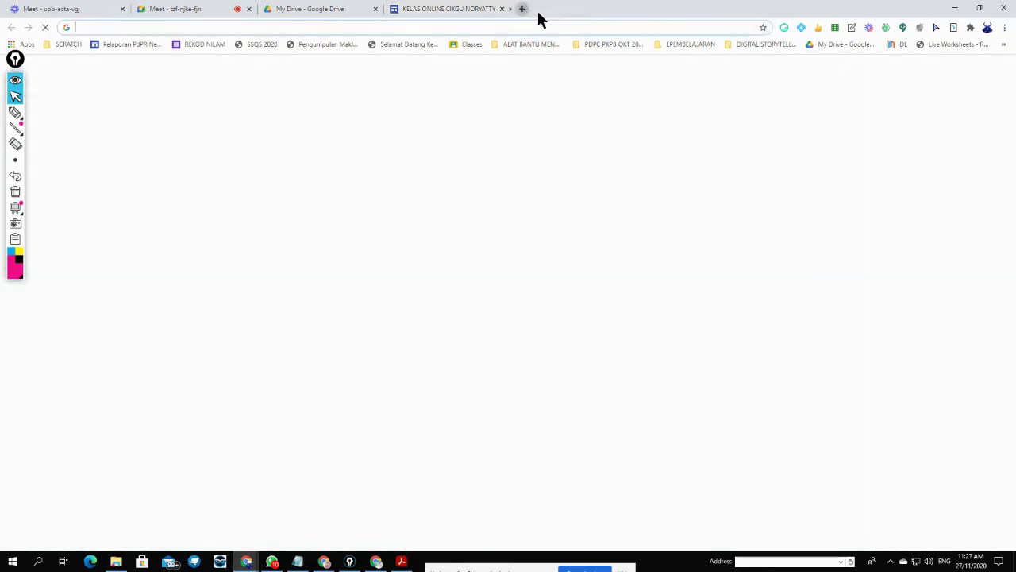
# - Search Google Images for 'gambar format png'
pyautogui.click(448, 227)
pyautogui.write('g')
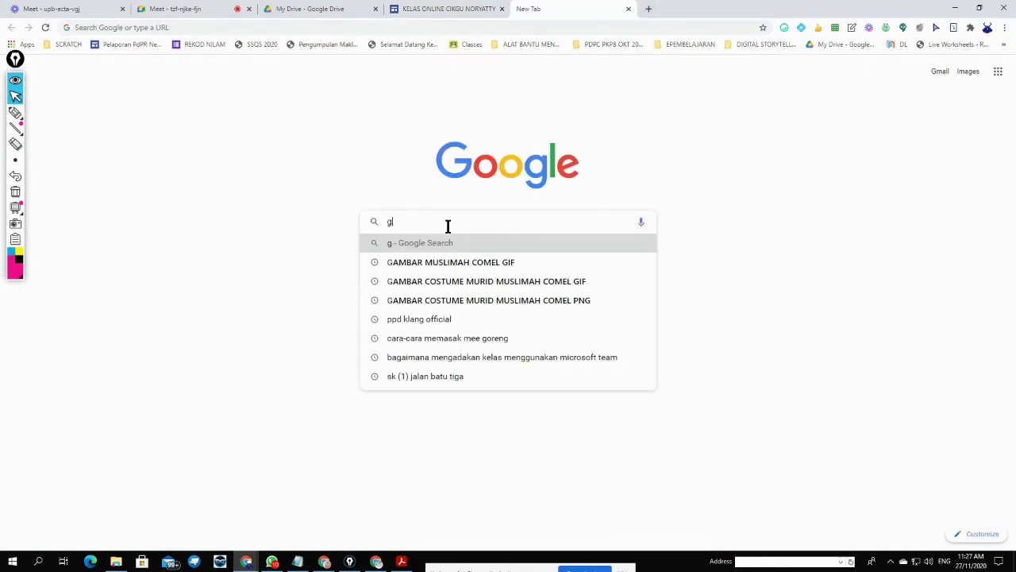
pyautogui.write('ambar for')
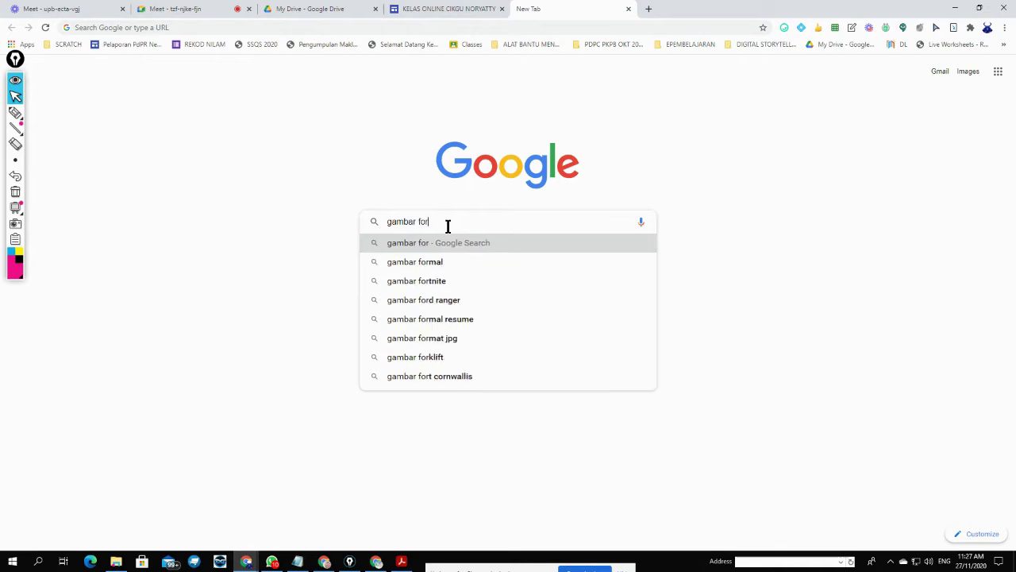
pyautogui.write('mat png')
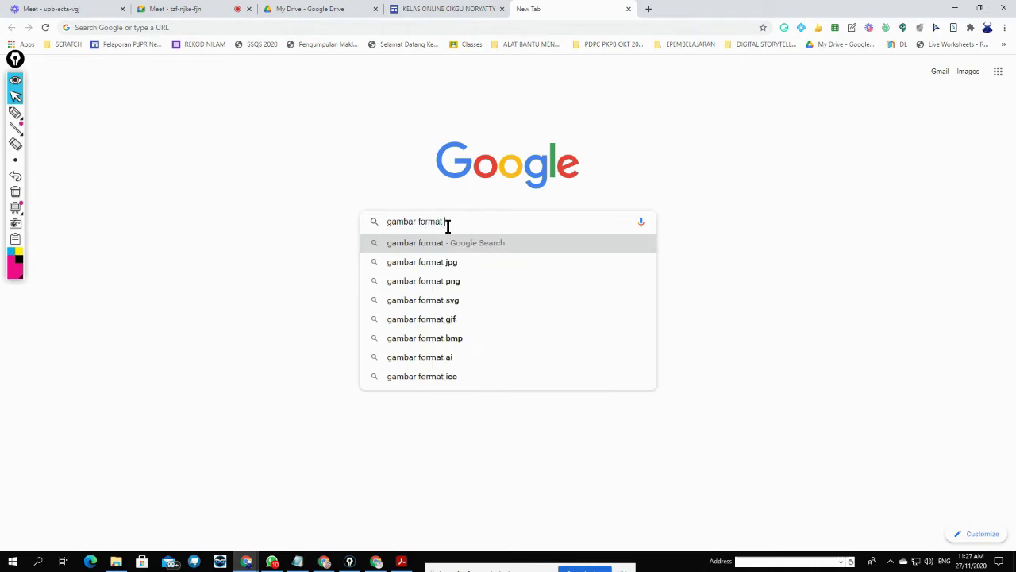
pyautogui.press('Return')
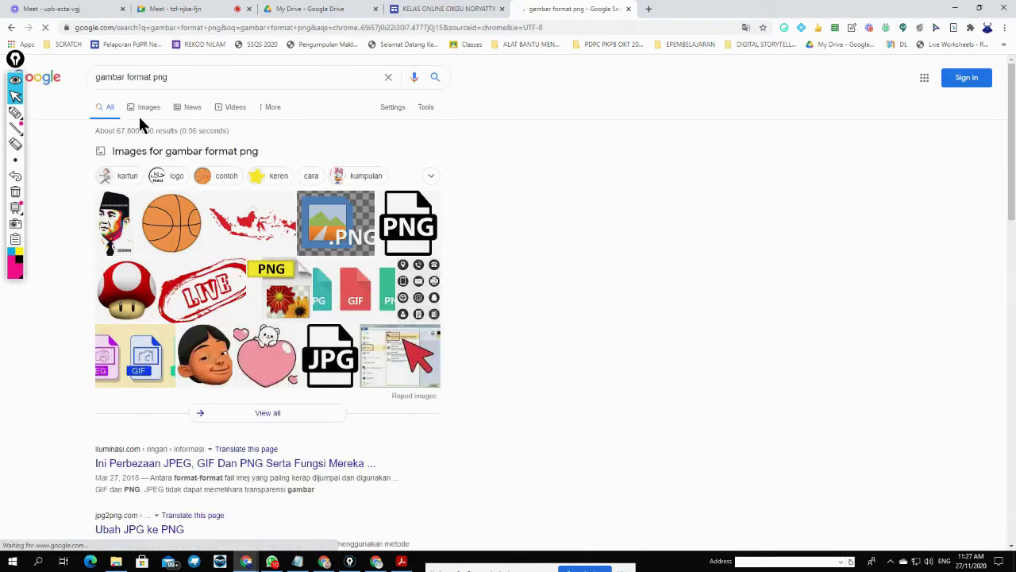
pyautogui.click(136, 108)
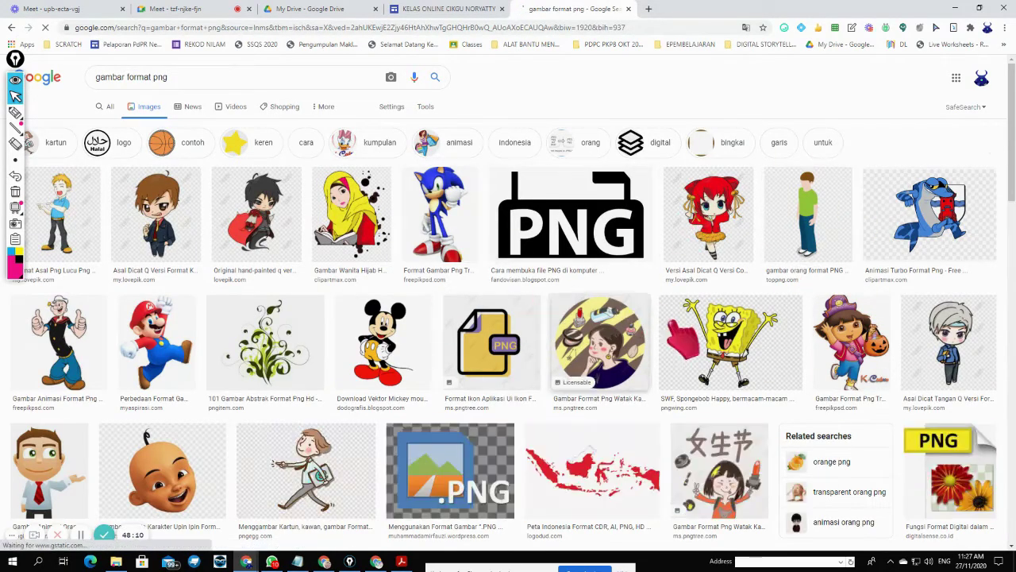
# - Copy the image results URL and select the new sentence on the class site
pyautogui.click(325, 33)
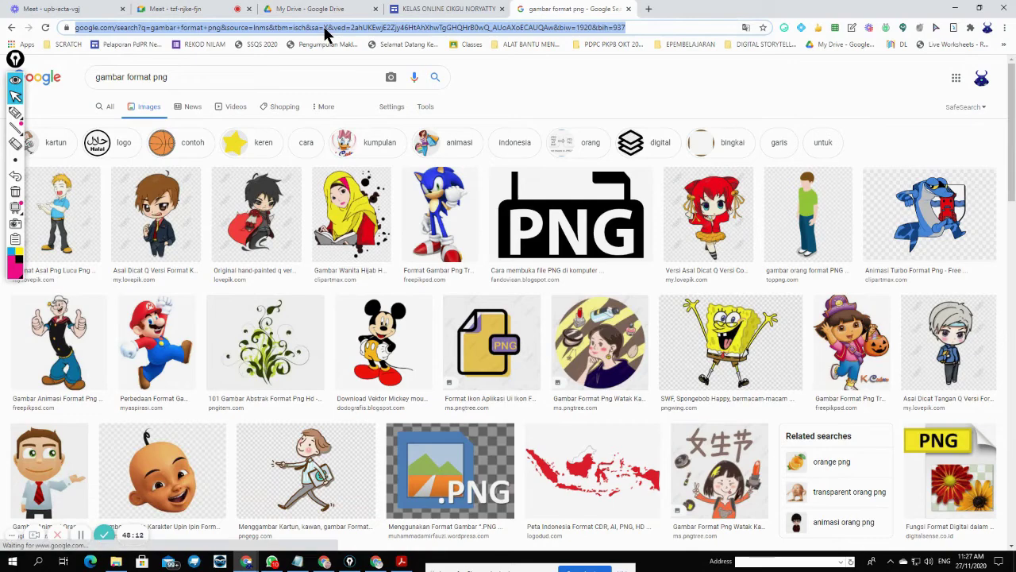
pyautogui.click(16, 116)
pyautogui.moveTo(71, 38)
pyautogui.mouseDown()
pyautogui.moveTo(643, 27)
pyautogui.moveTo(468, 44)
pyautogui.moveTo(127, 44)
pyautogui.moveTo(82, 30)
pyautogui.mouseUp()
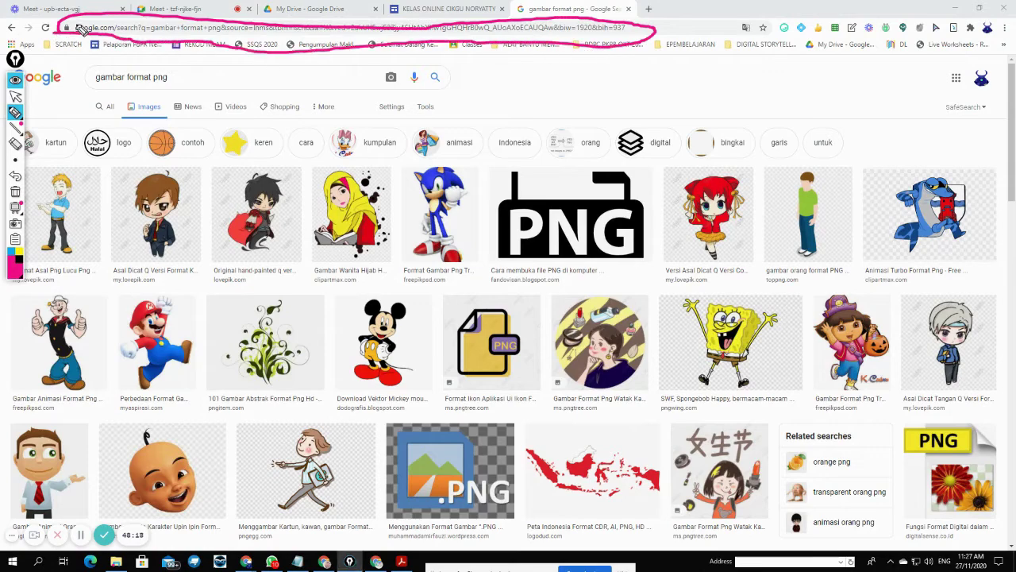
pyautogui.click(16, 143)
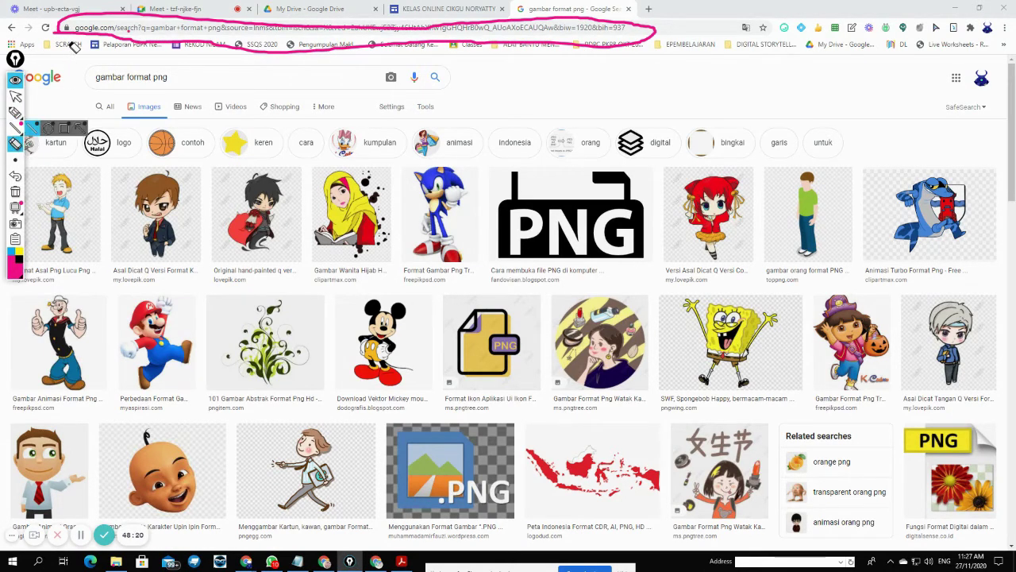
pyautogui.click(70, 35)
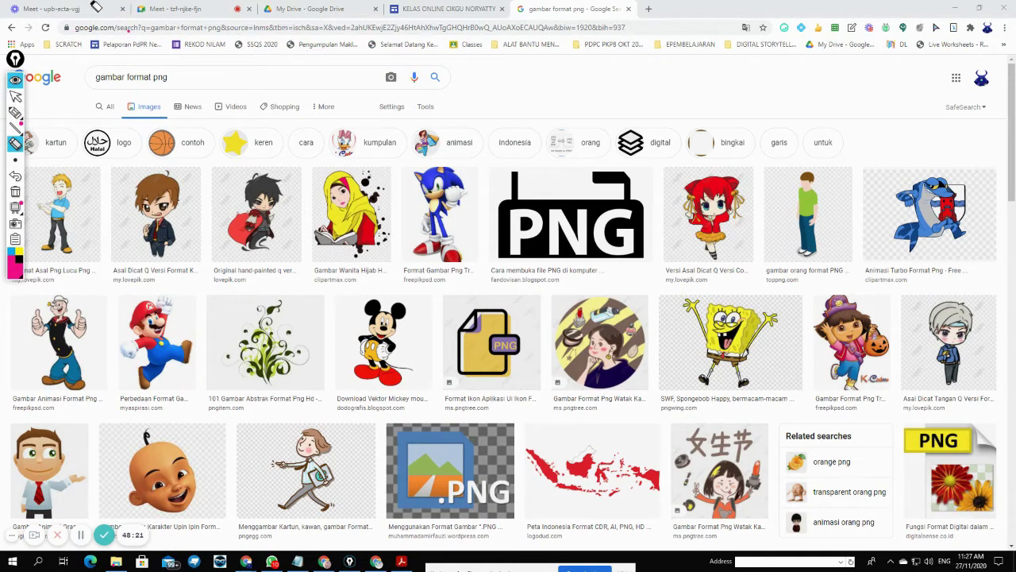
pyautogui.click(16, 97)
pyautogui.click(336, 28)
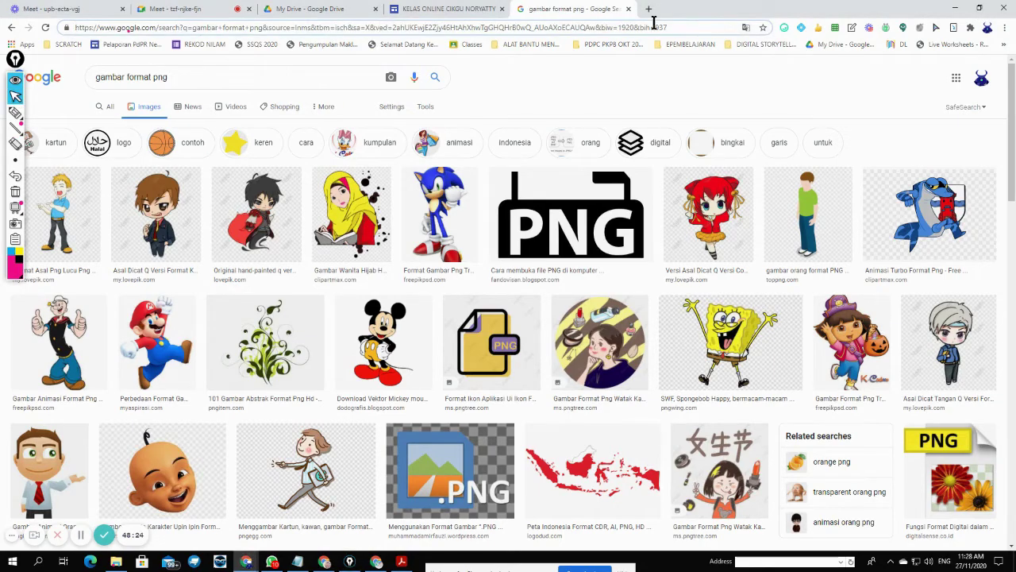
pyautogui.moveTo(686, 27); pyautogui.dragTo(58, 35)
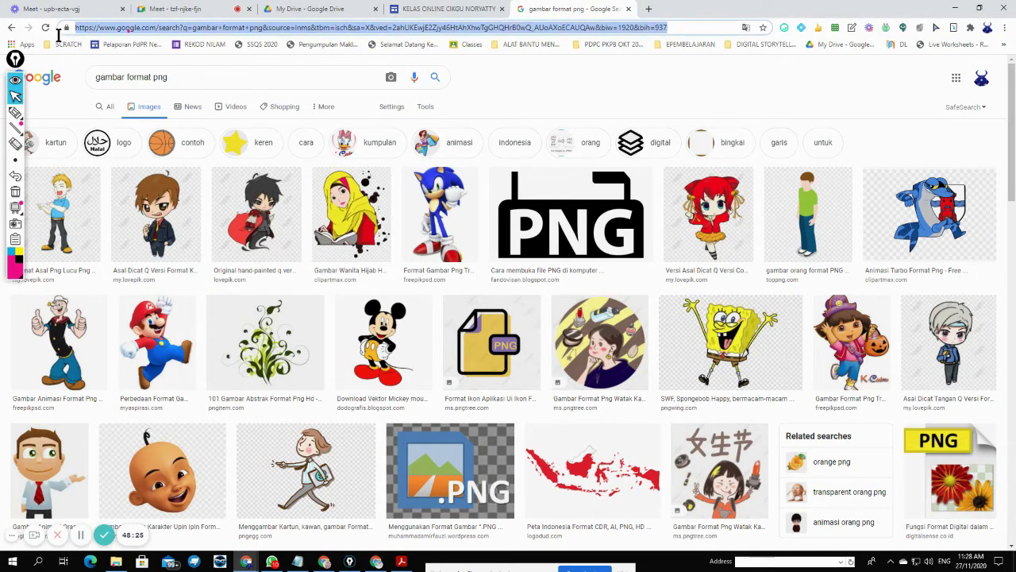
pyautogui.rightClick(377, 28)
pyautogui.click(415, 89)
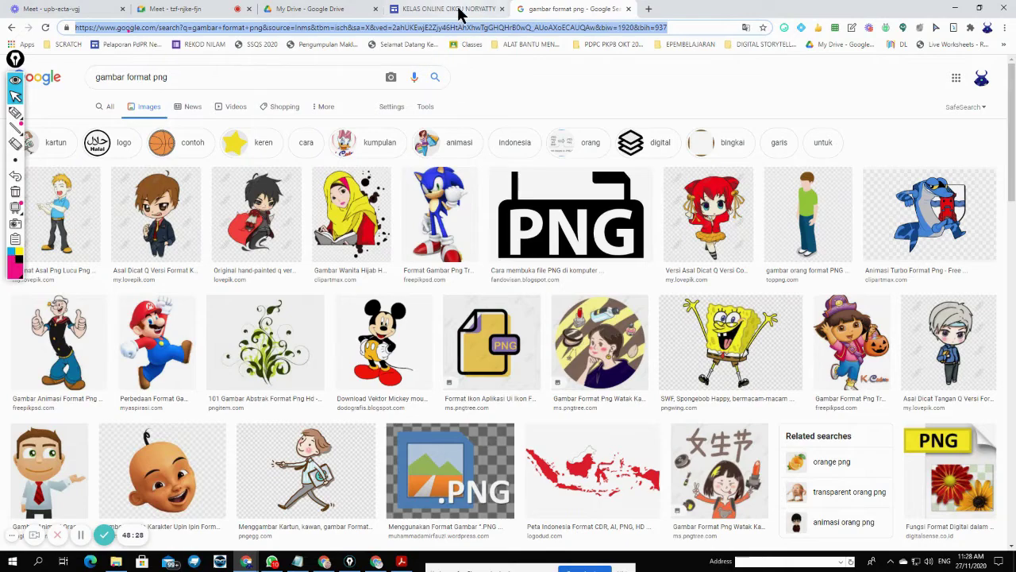
pyautogui.click(460, 14)
pyautogui.moveTo(294, 417); pyautogui.dragTo(133, 416)
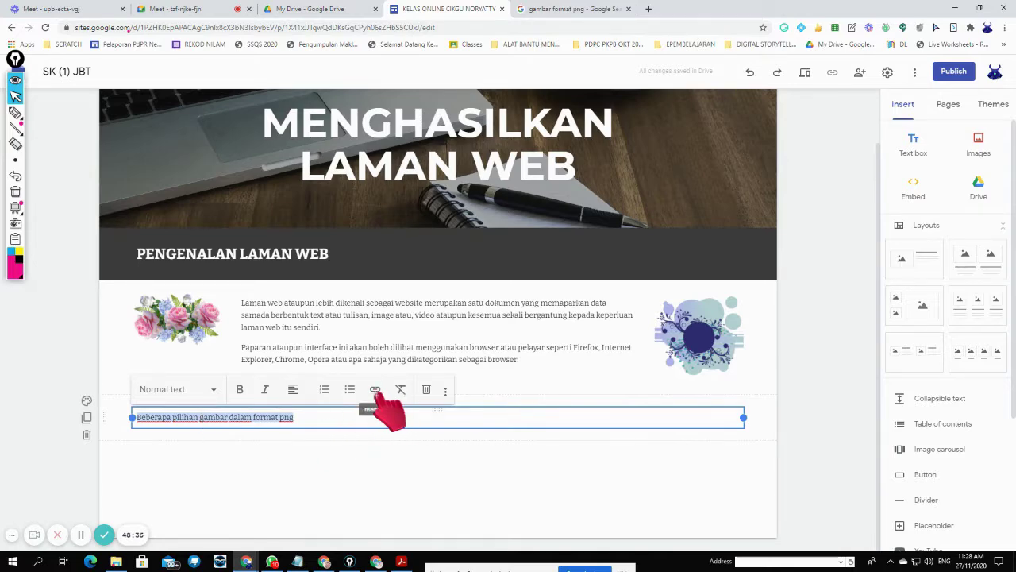
# - Link 'Beberapa pilihan gambar dalam format png' to the copied PNG image search URL
pyautogui.click(15, 112)
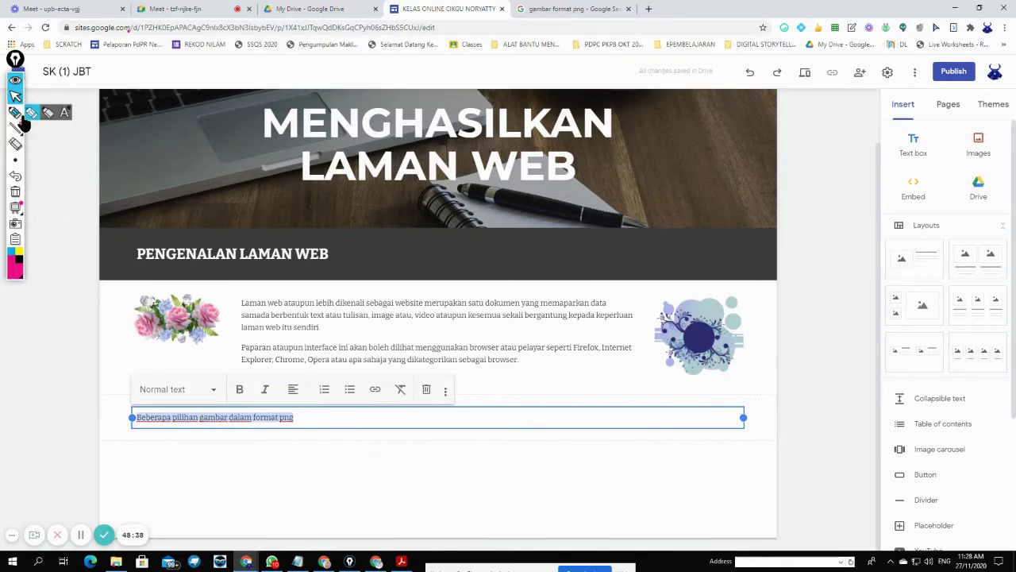
pyautogui.moveTo(385, 381); pyautogui.dragTo(366, 394)
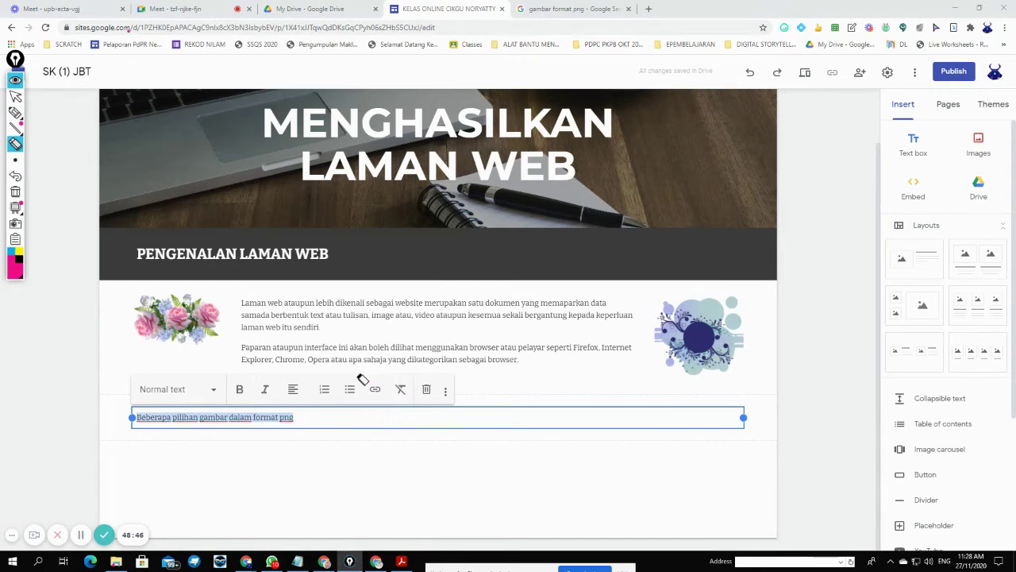
pyautogui.click(15, 95)
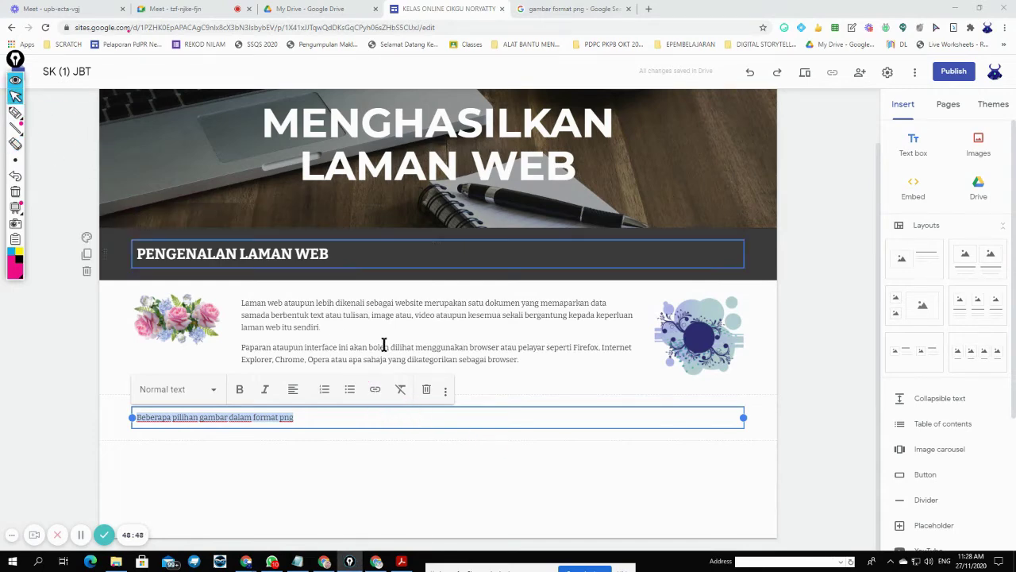
pyautogui.click(375, 389)
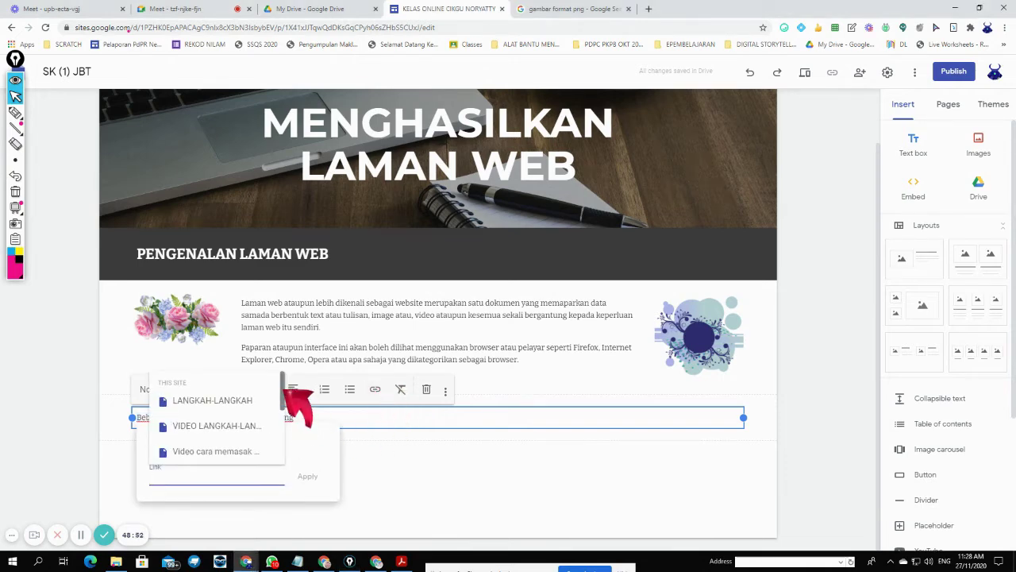
pyautogui.moveTo(286, 389); pyautogui.dragTo(288, 435)
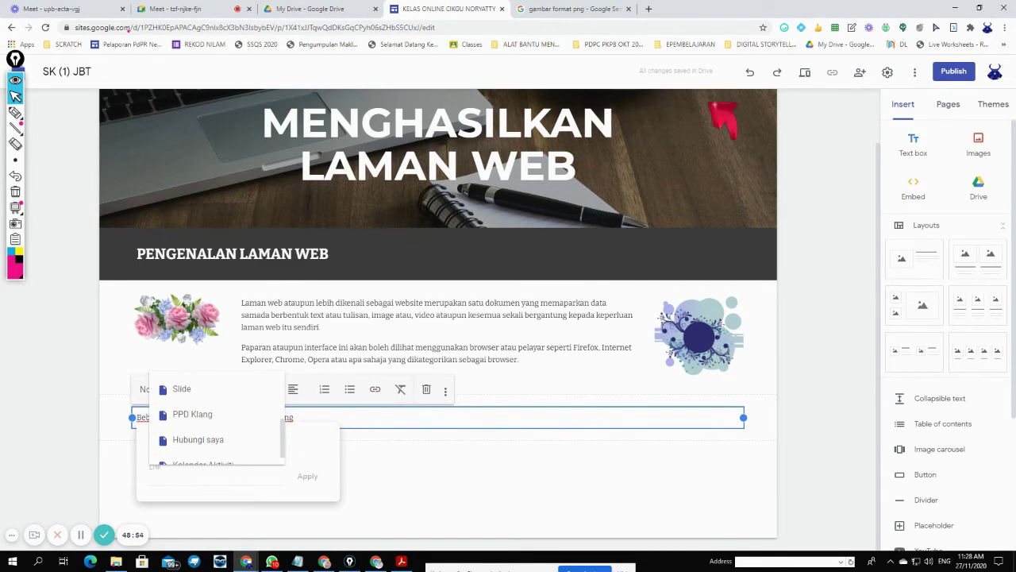
pyautogui.click(224, 479)
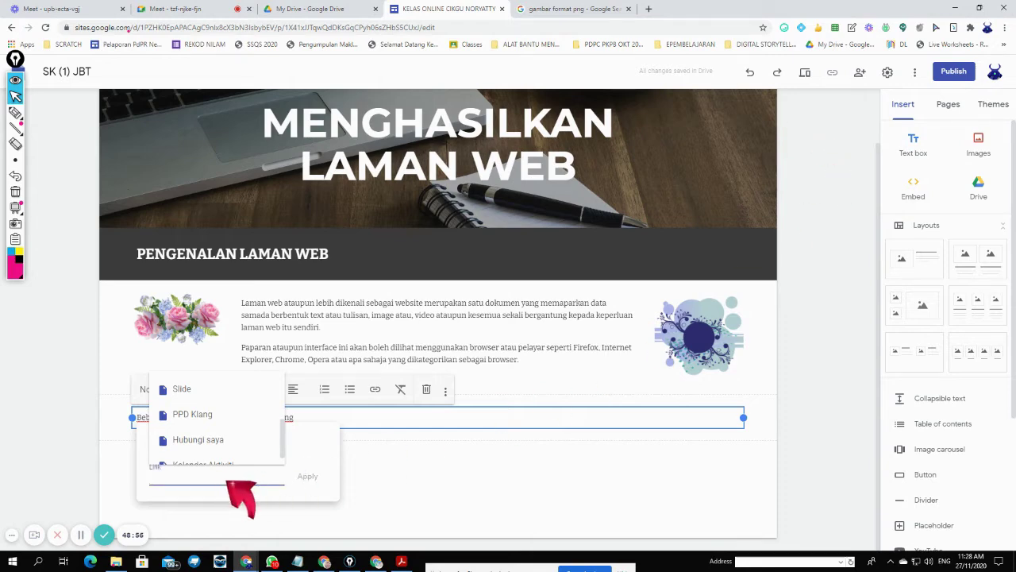
pyautogui.hotkey('ctrl', 'v')
pyautogui.click(307, 476)
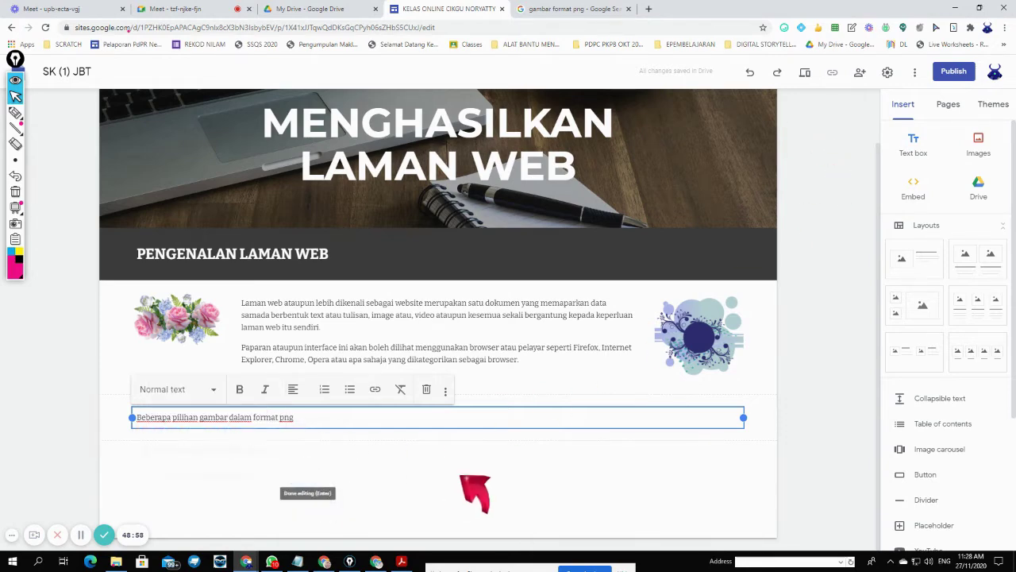
# - Preview the site and follow the 'Beberapa pilihan gambar dalam format png' link to test it
pyautogui.click(806, 73)
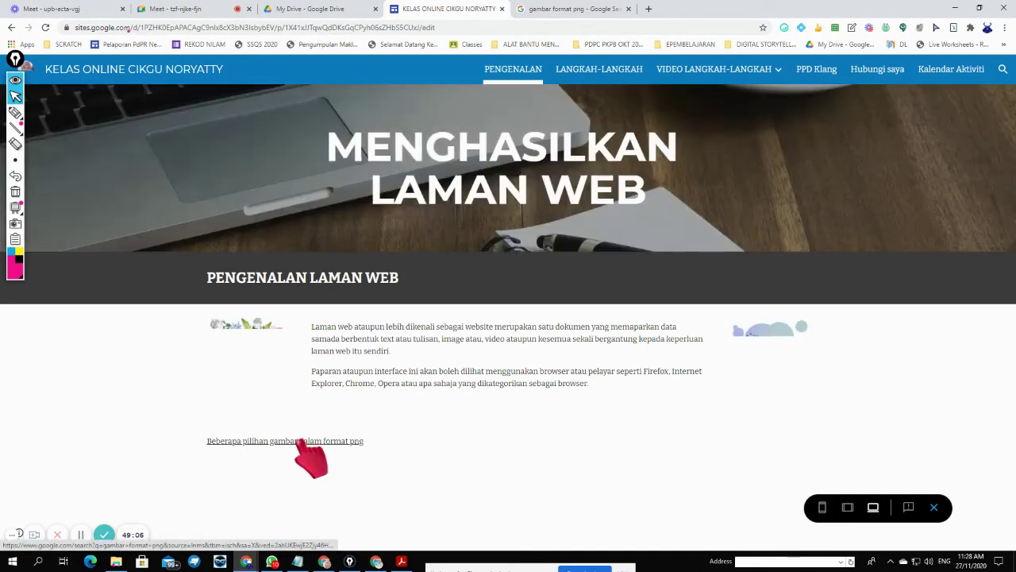
pyautogui.click(300, 441)
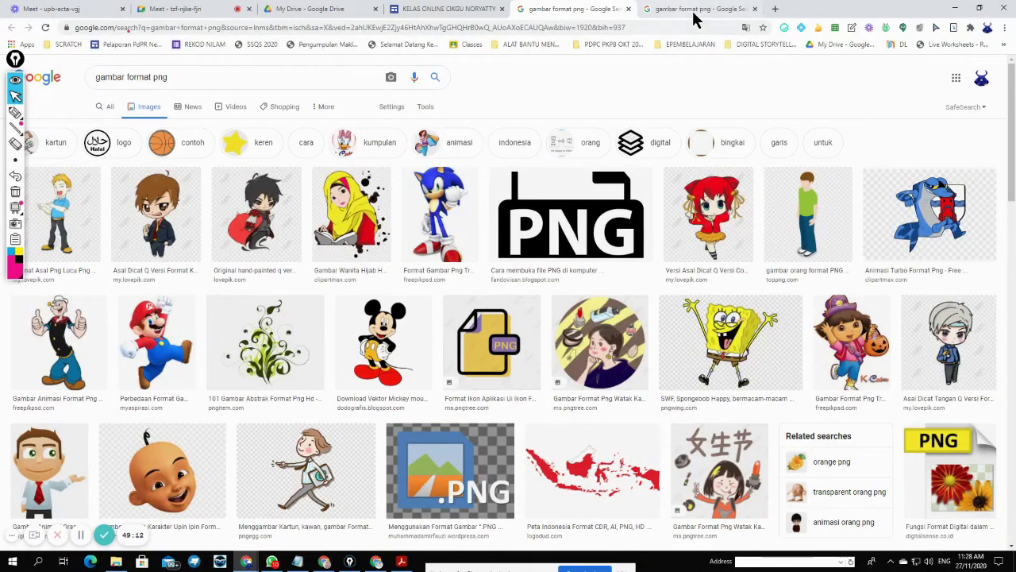
# - Close the duplicate results tab and open the Upin Ipin head image's large preview and source page
pyautogui.click(726, 11)
pyautogui.click(755, 11)
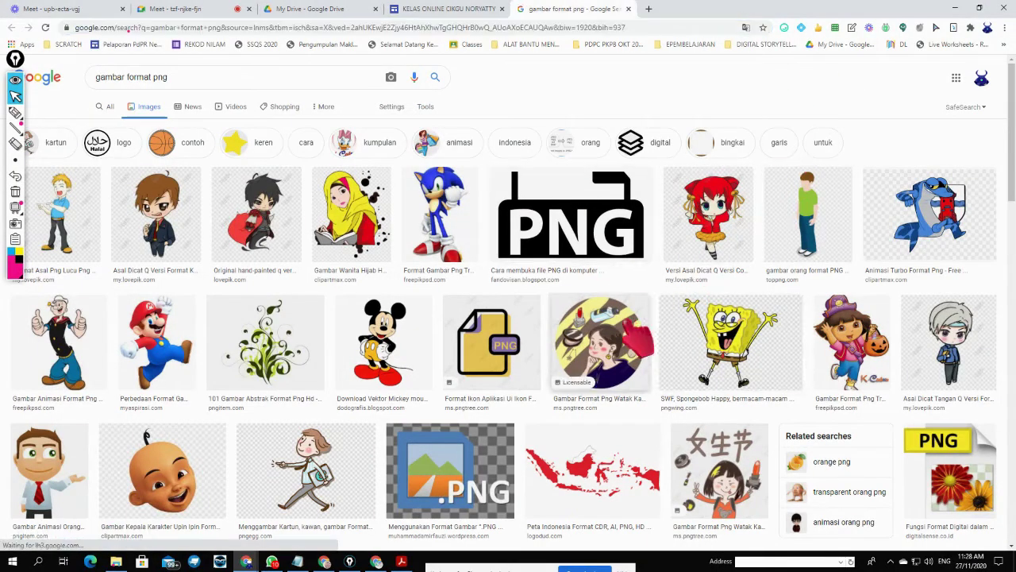
pyautogui.scroll(-2, 572, 358)
pyautogui.scroll(-2, 570, 361)
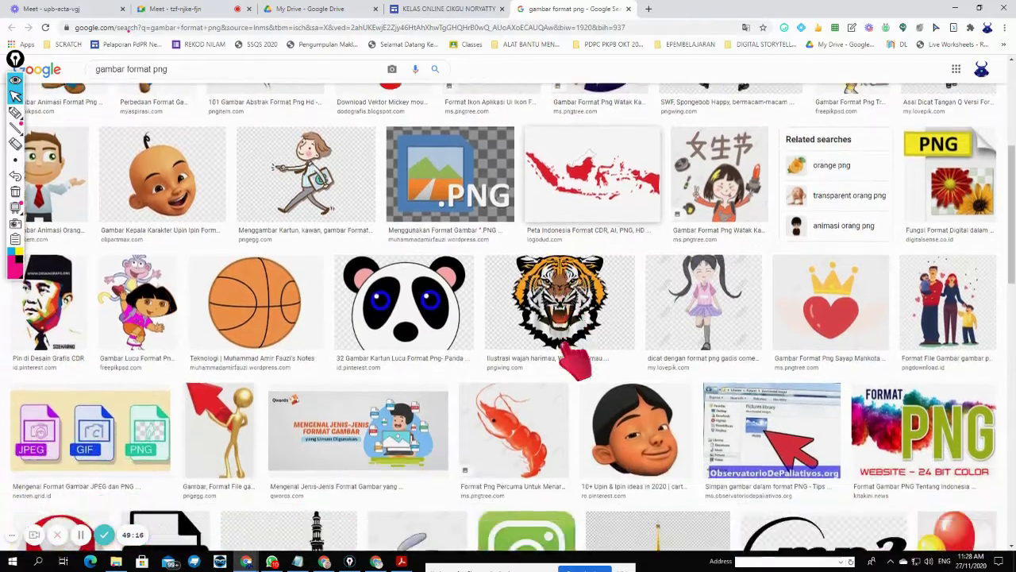
pyautogui.scroll(3, 573, 363)
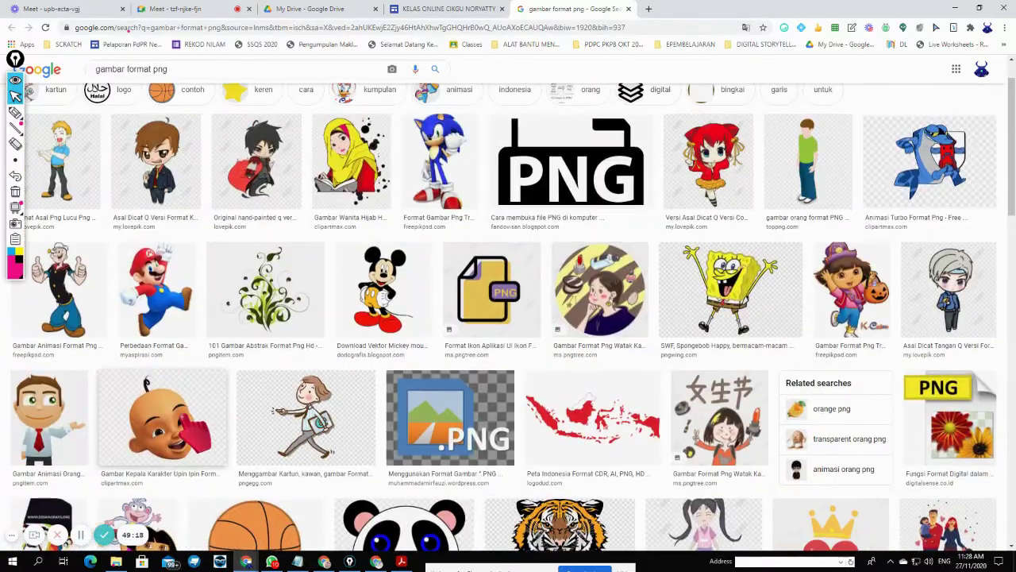
pyautogui.click(162, 413)
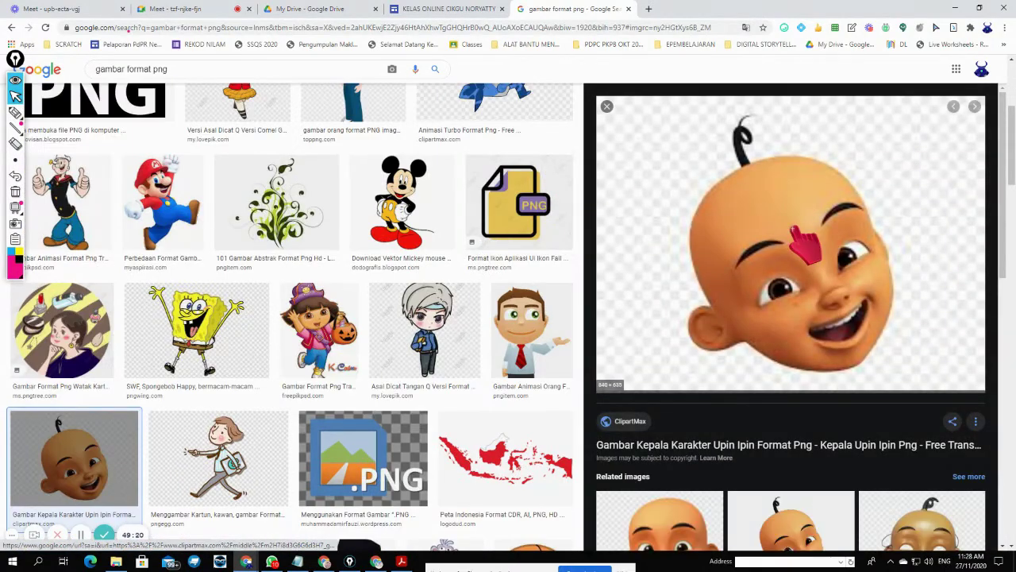
pyautogui.click(797, 232)
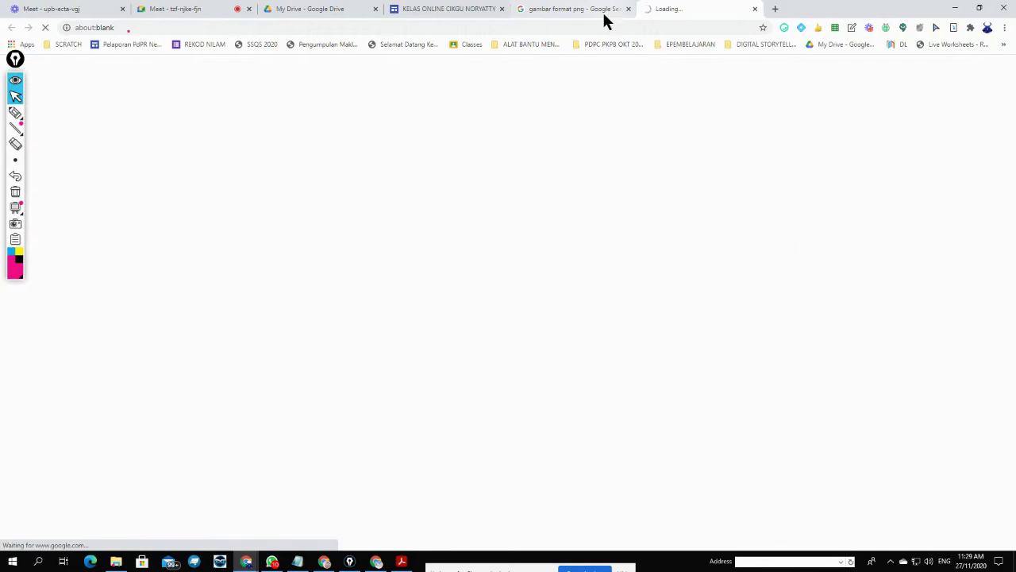
# - Copy the Upin Ipin image from the Google Images preview and return to the class site
pyautogui.click(603, 11)
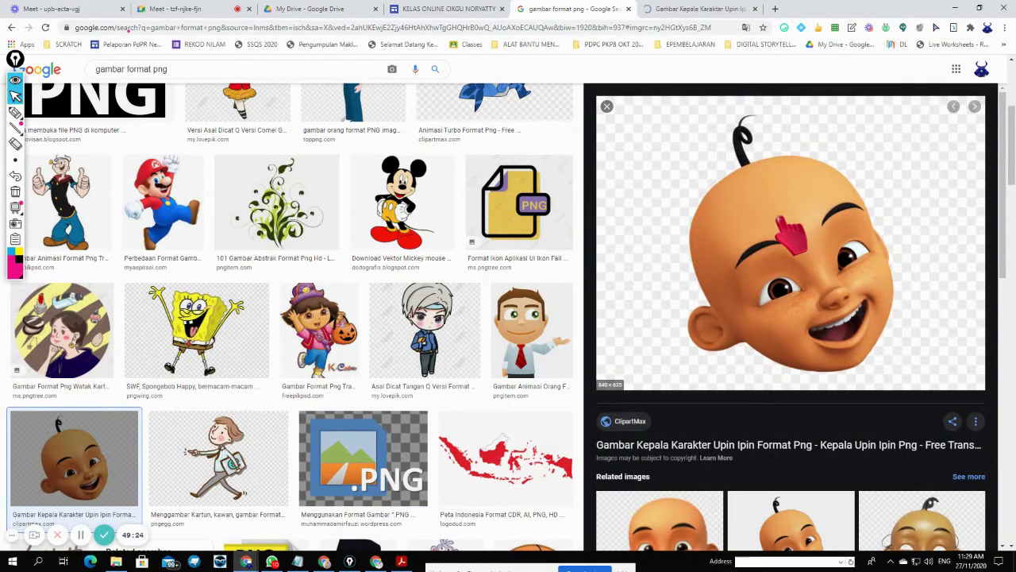
pyautogui.rightClick(776, 221)
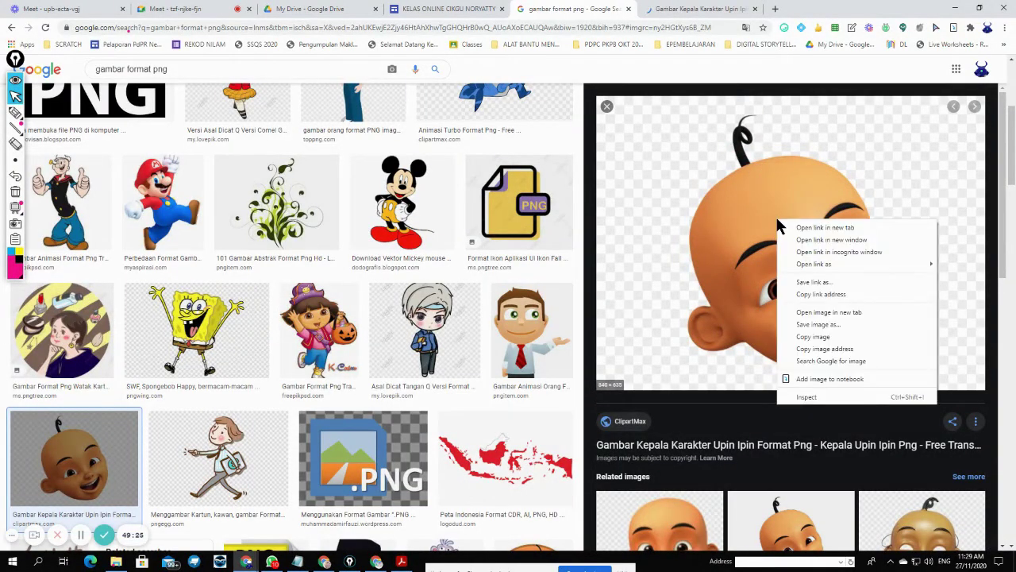
pyautogui.click(848, 337)
pyautogui.click(421, 11)
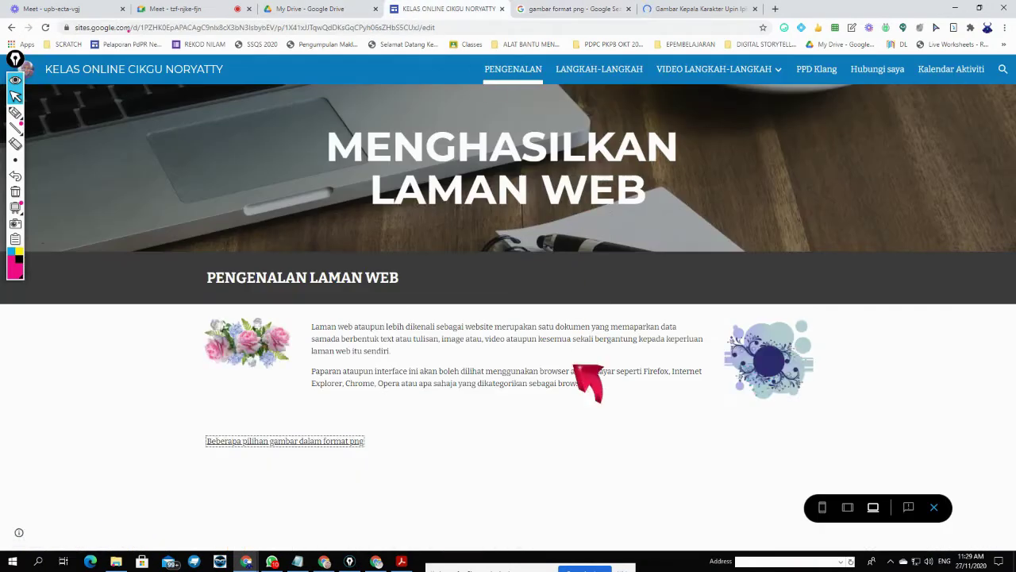
# - Exit the site preview and open the Insert > Images > Select picker showing Drive images
pyautogui.click(933, 507)
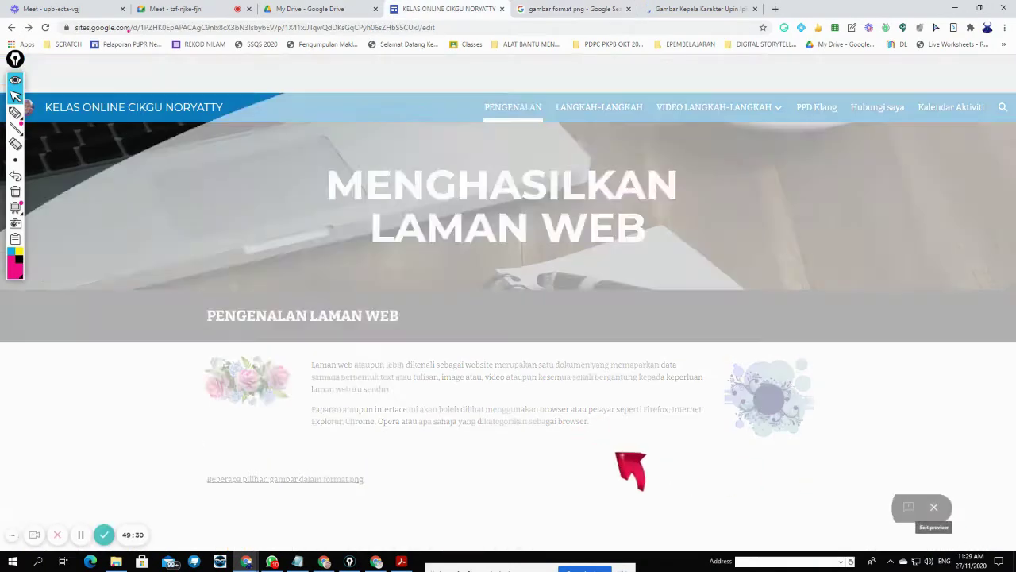
pyautogui.scroll(-1, 522, 486)
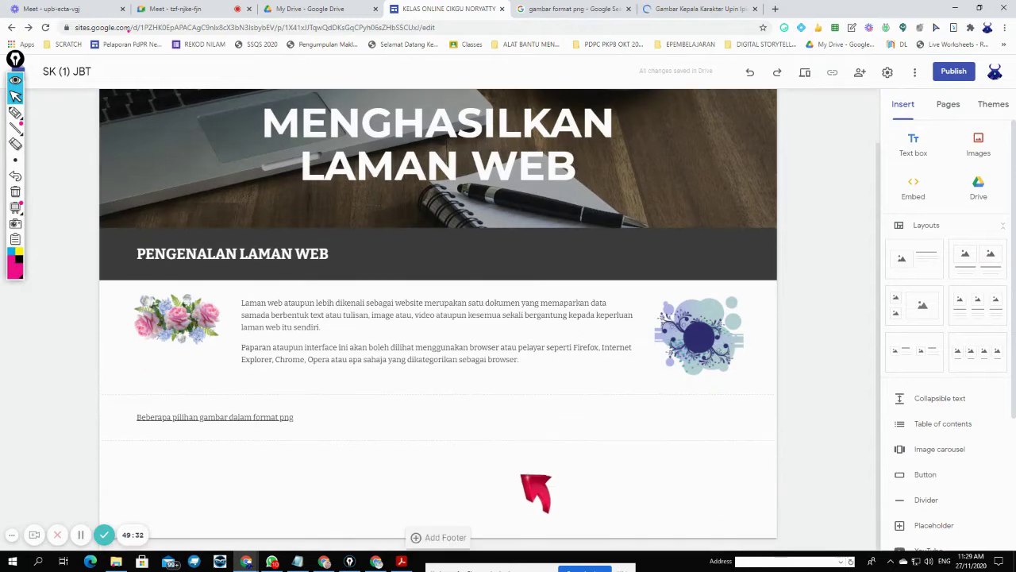
pyautogui.rightClick(542, 480)
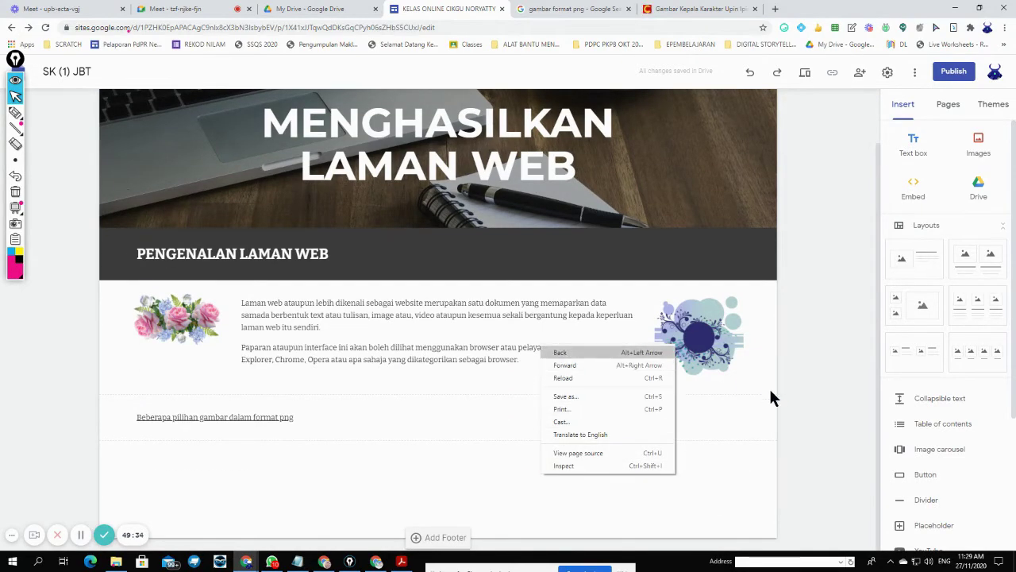
pyautogui.click(804, 410)
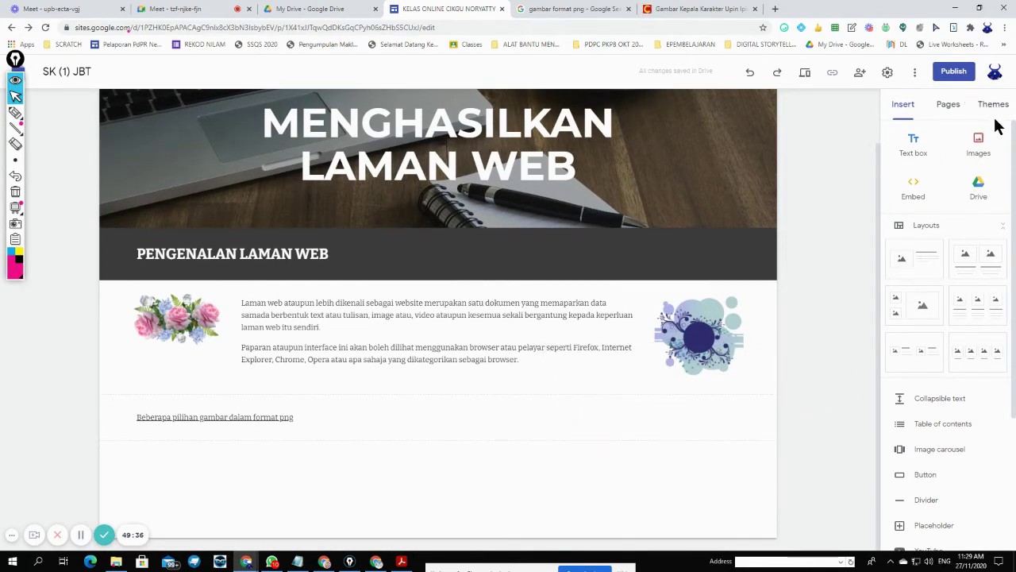
pyautogui.click(978, 144)
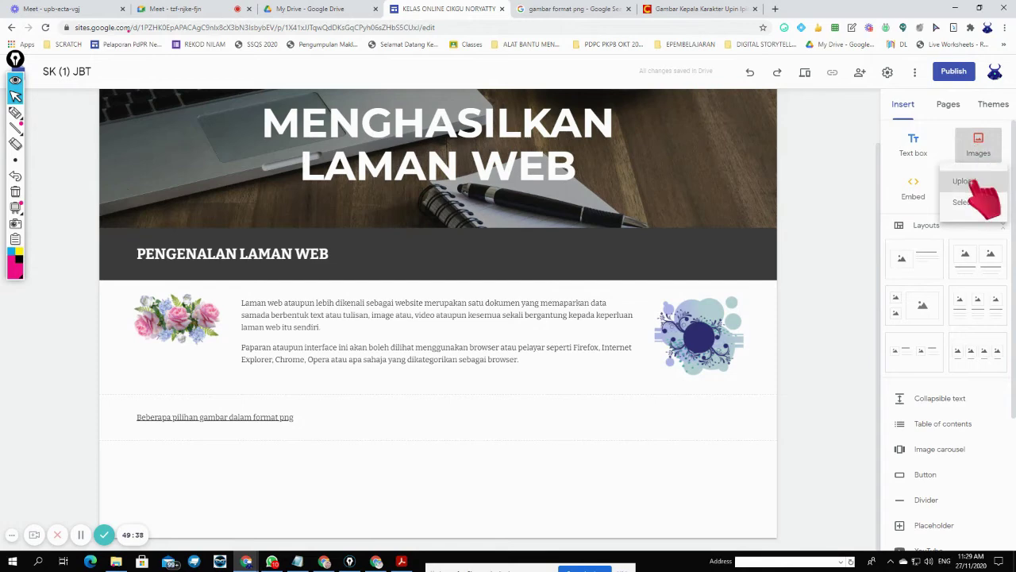
pyautogui.click(963, 202)
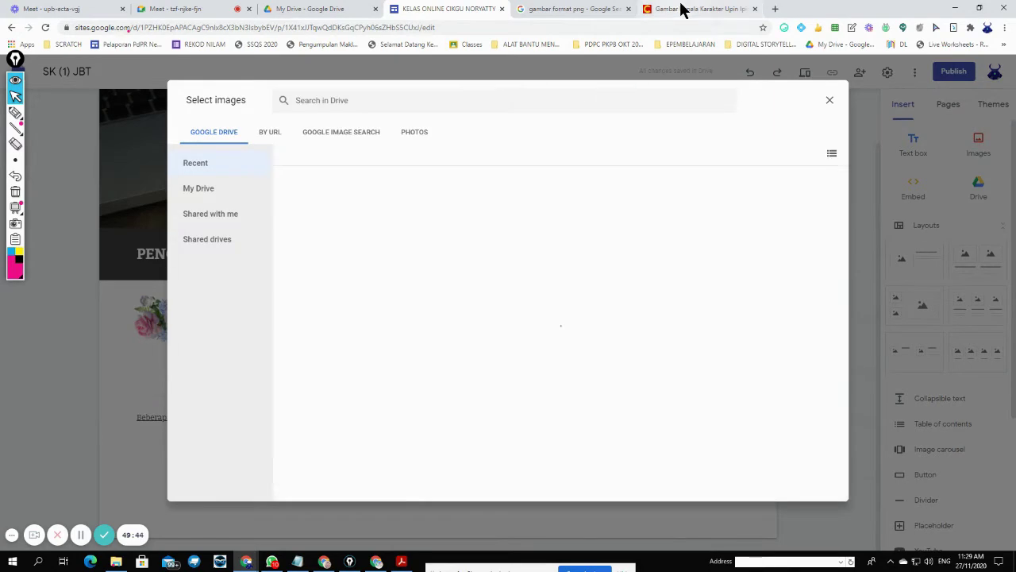
# - Check the clipartmax page, then copy the Upin Ipin preview's image address from Google Images
pyautogui.click(699, 8)
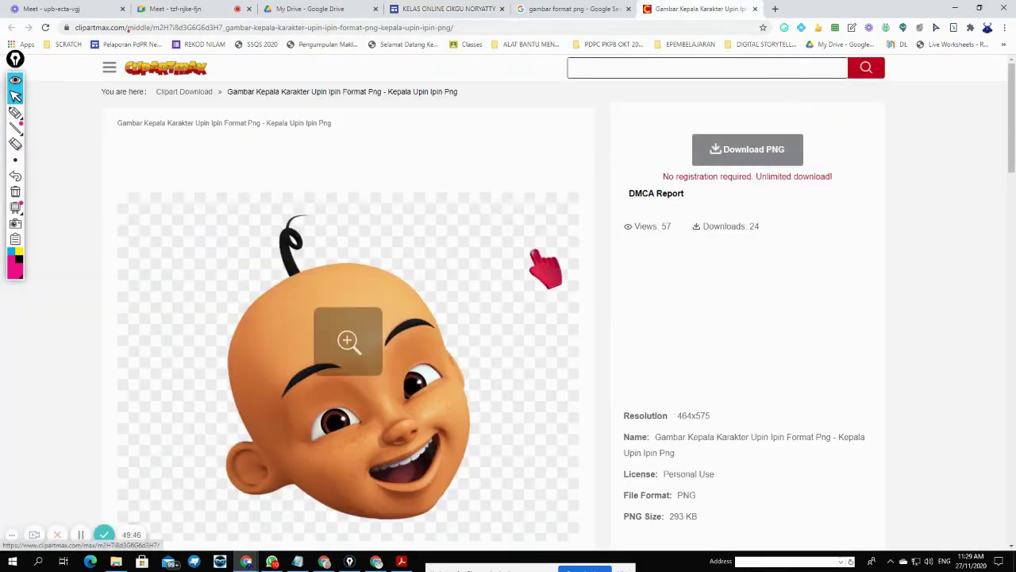
pyautogui.scroll(-3, 373, 258)
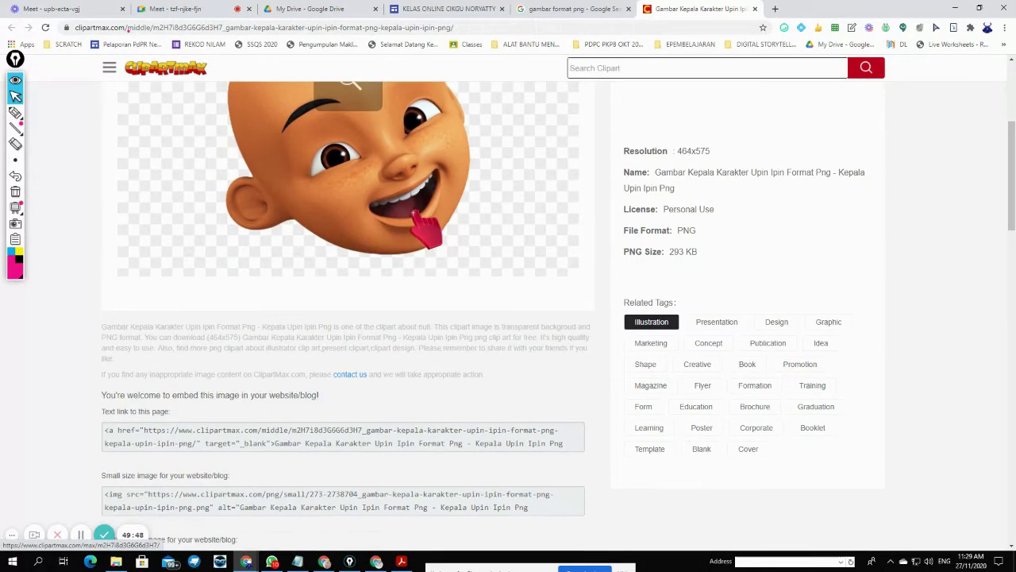
pyautogui.click(594, 13)
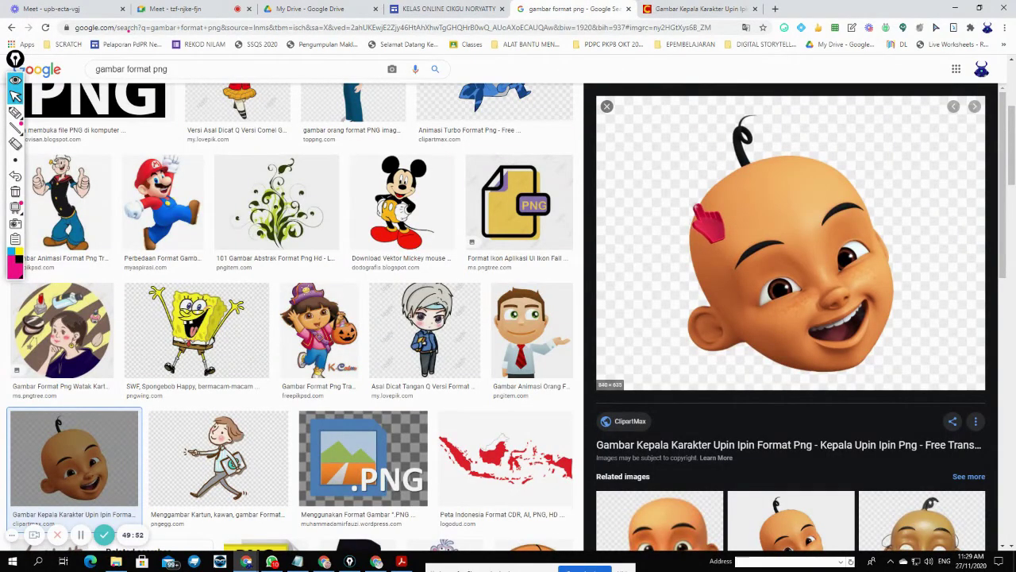
pyautogui.rightClick(698, 206)
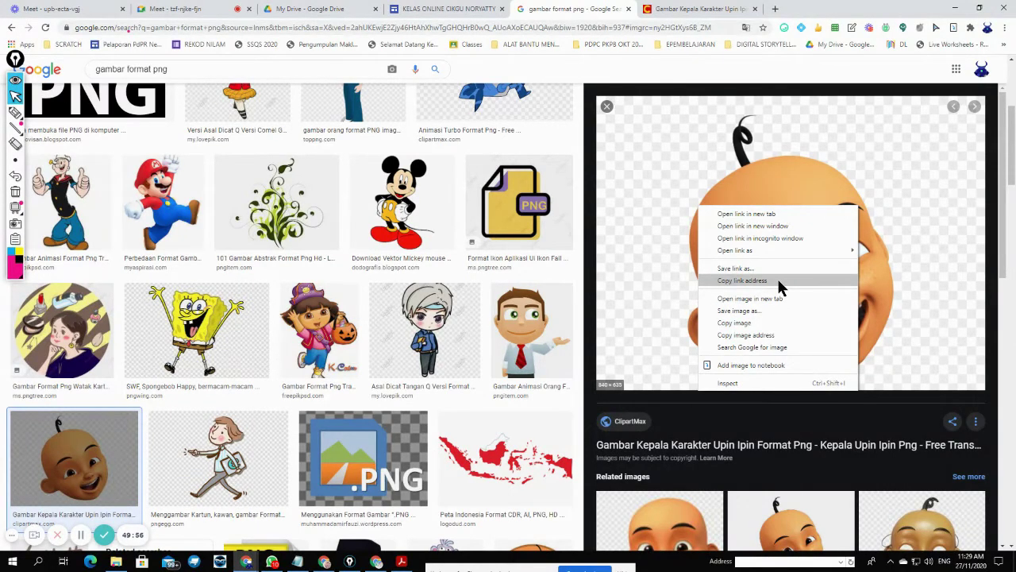
pyautogui.click(765, 336)
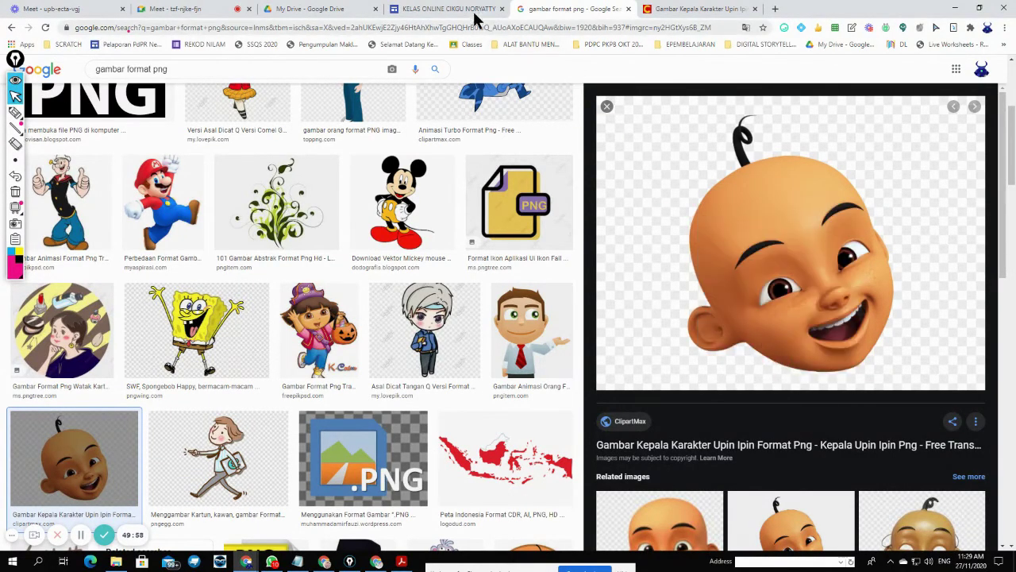
pyautogui.click(476, 12)
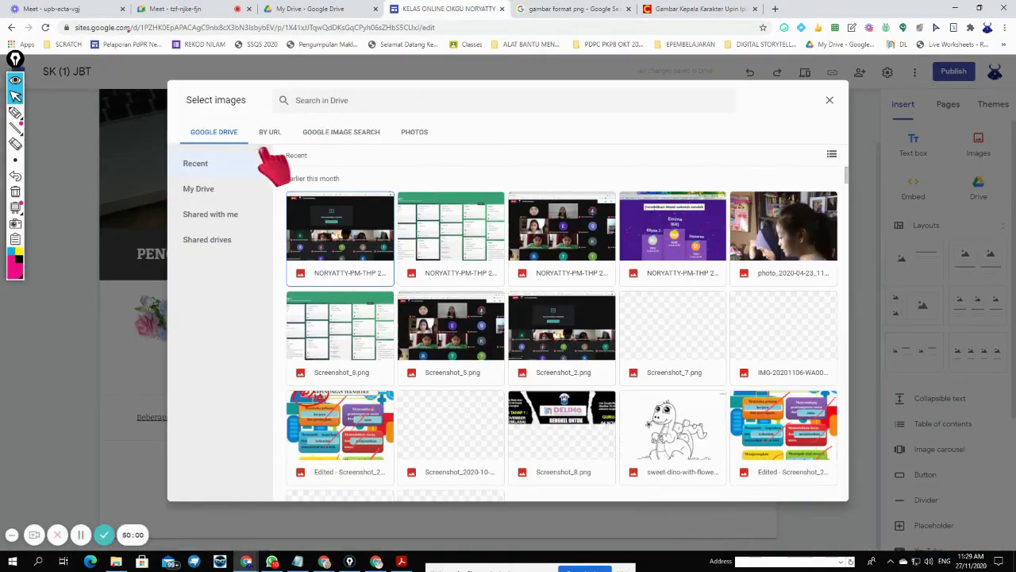
# - Paste the Upin Ipin PNG address into the By URL option of the Select images dialog
pyautogui.click(270, 131)
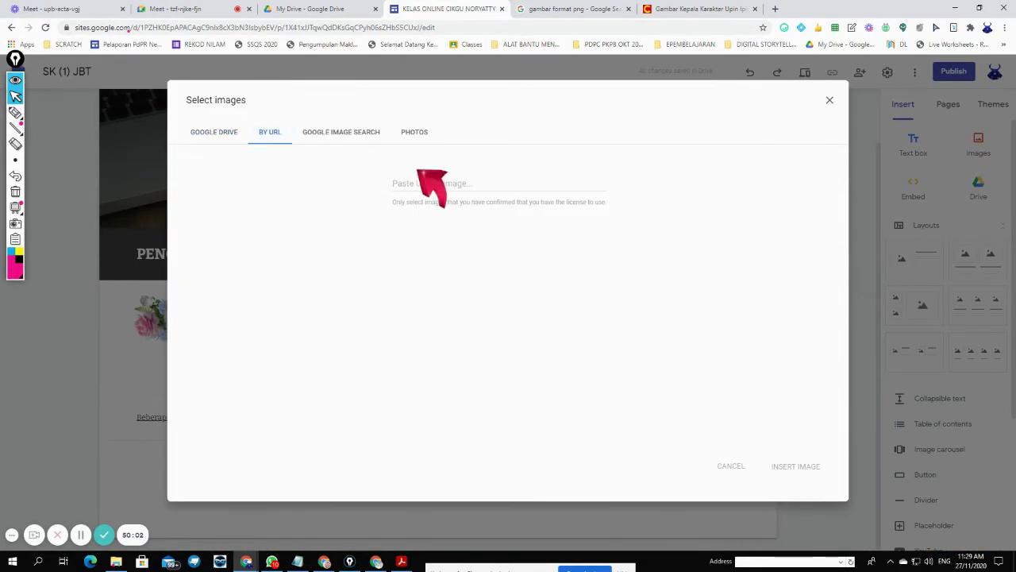
pyautogui.hotkey('ctrl', 'v')
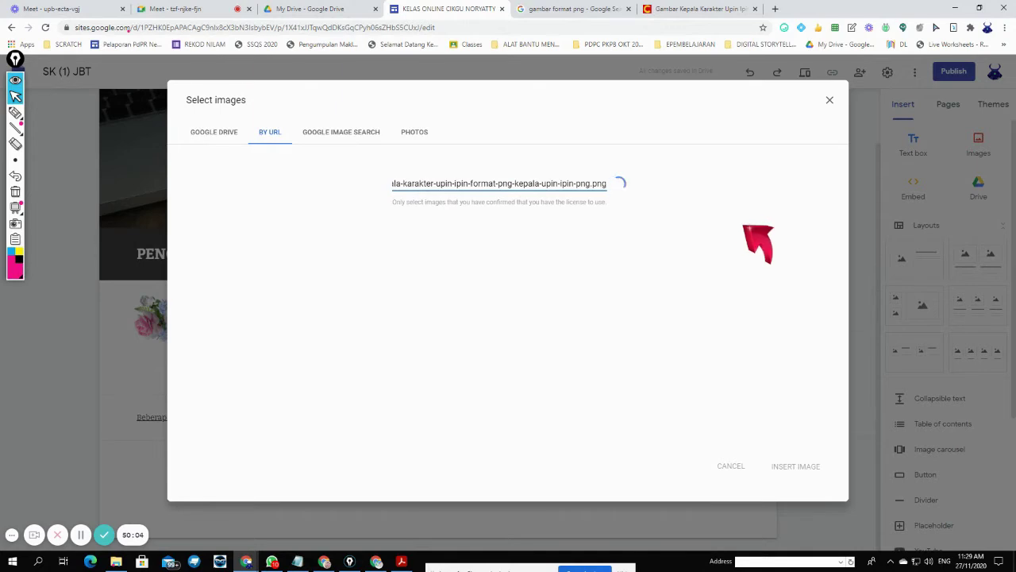
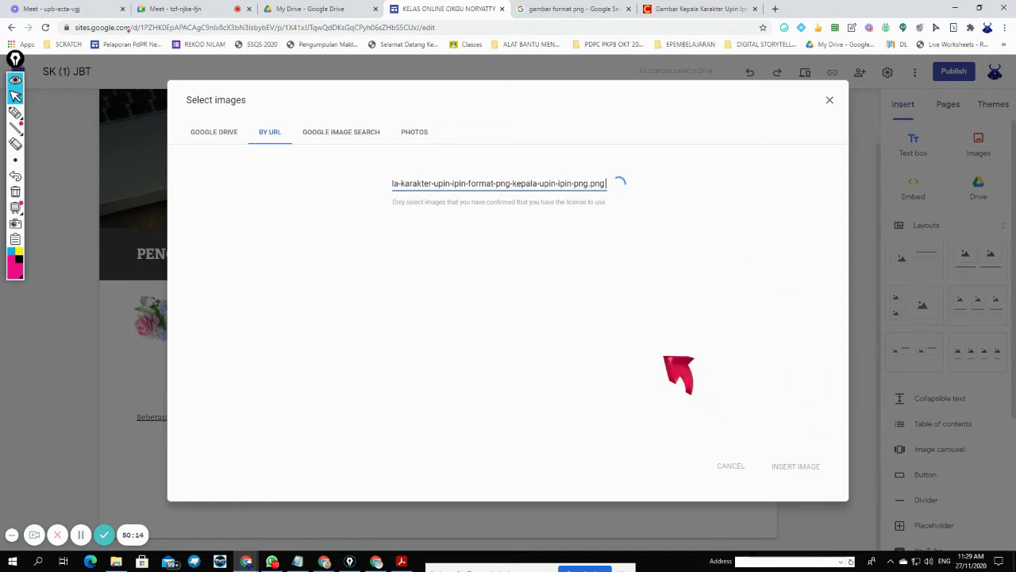
# - Paste the Upin image address into By URL and insert the Upin head image
pyautogui.click(798, 470)
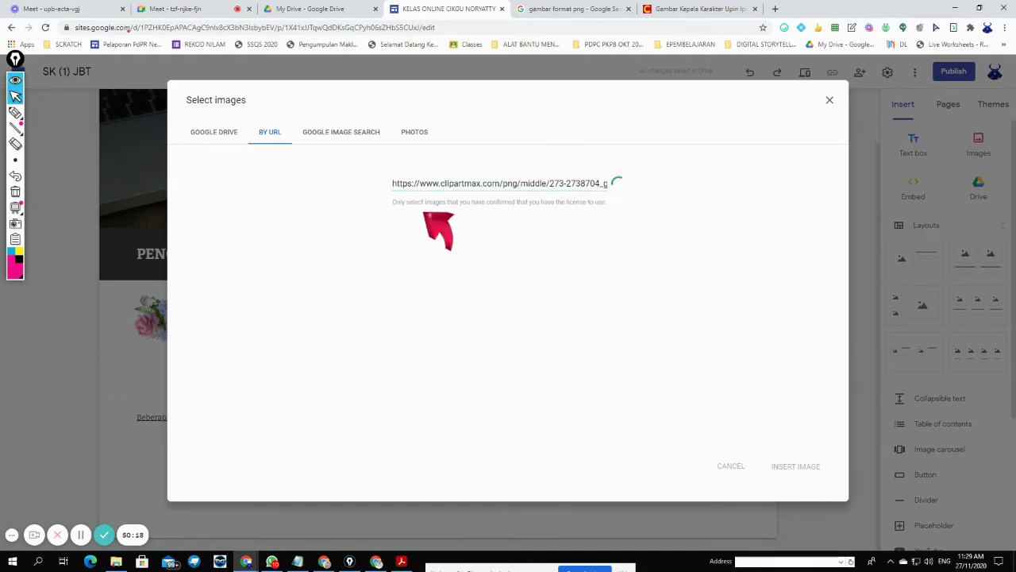
pyautogui.click(343, 133)
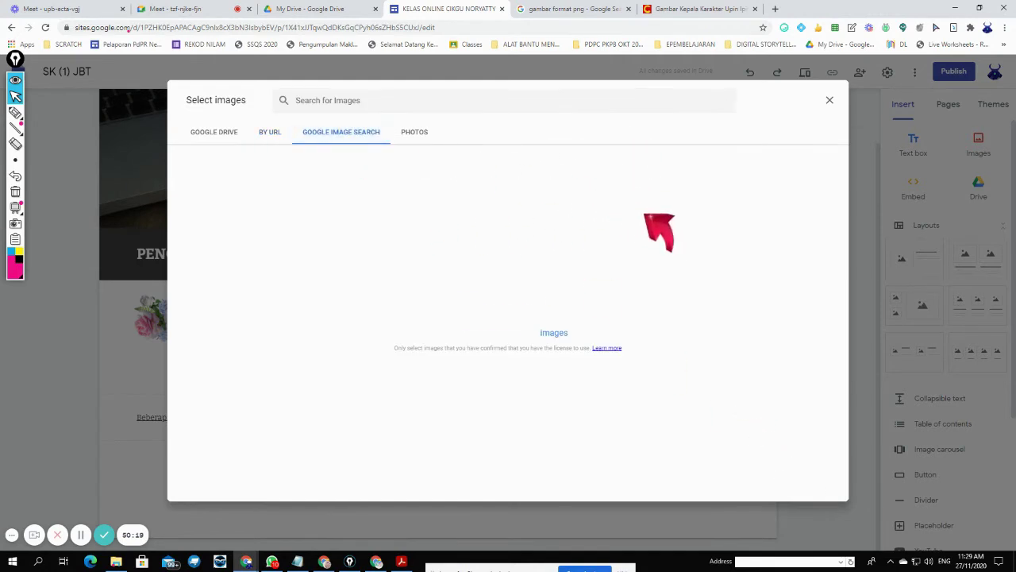
pyautogui.click(269, 133)
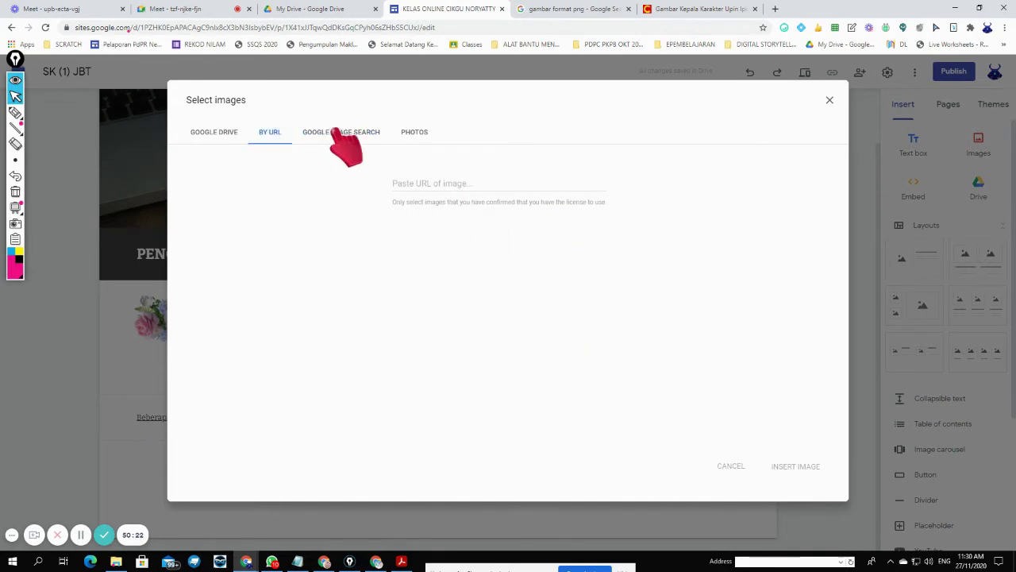
pyautogui.rightClick(449, 183)
pyautogui.click(475, 265)
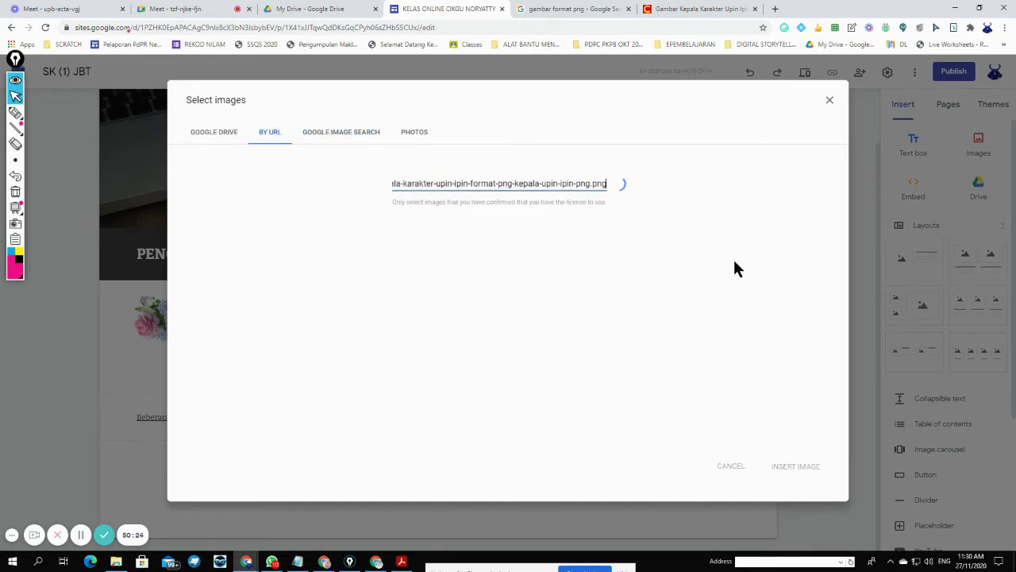
pyautogui.click(798, 466)
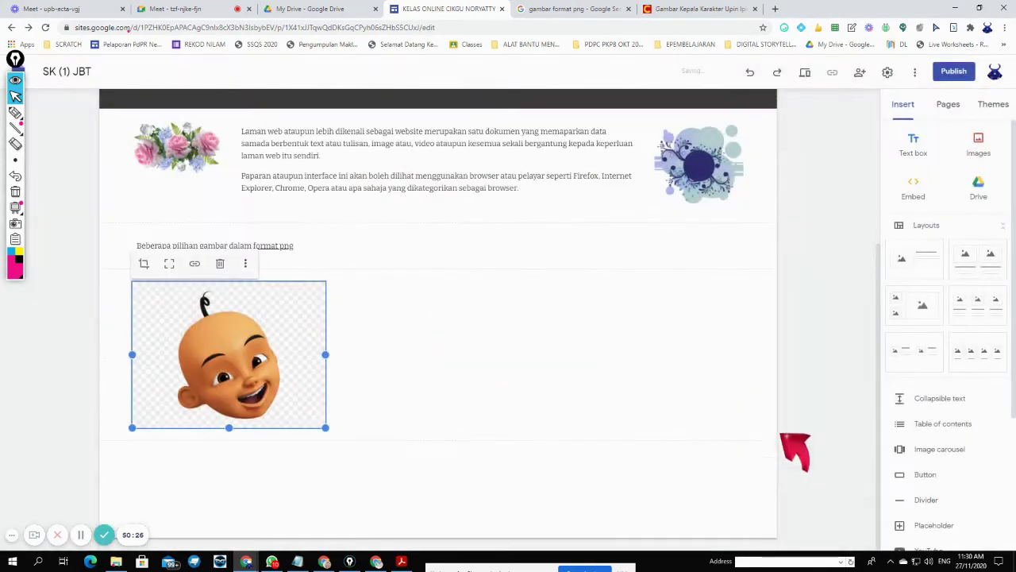
# - Select the png heading and open its linked 'gambar format png' Google search
pyautogui.click(473, 327)
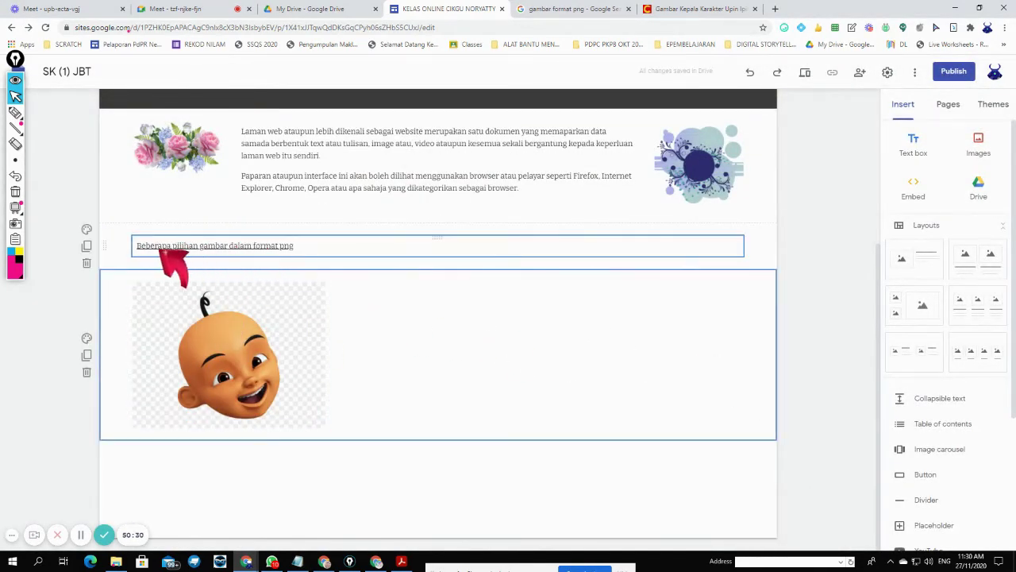
pyautogui.click(246, 246)
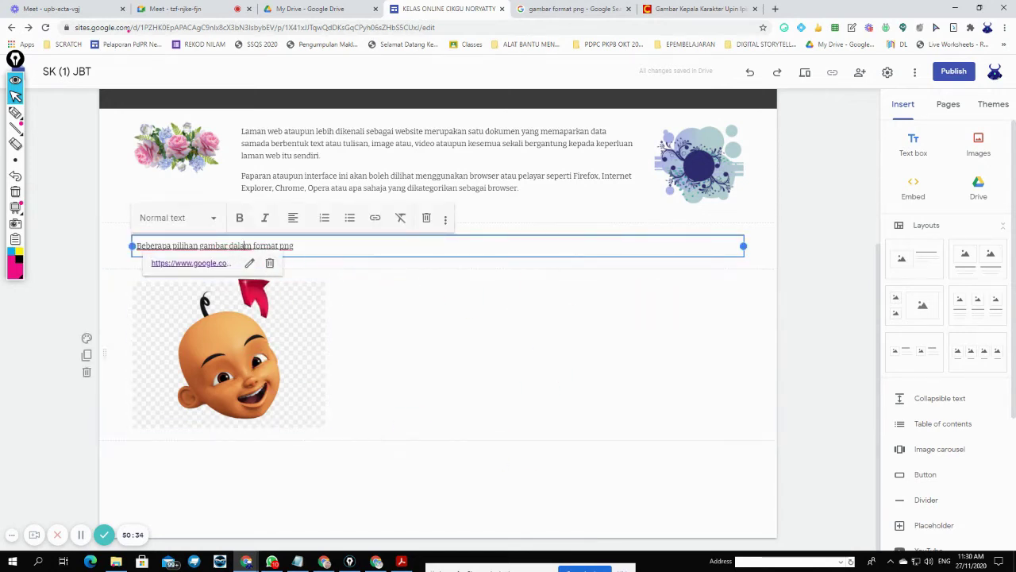
pyautogui.click(196, 263)
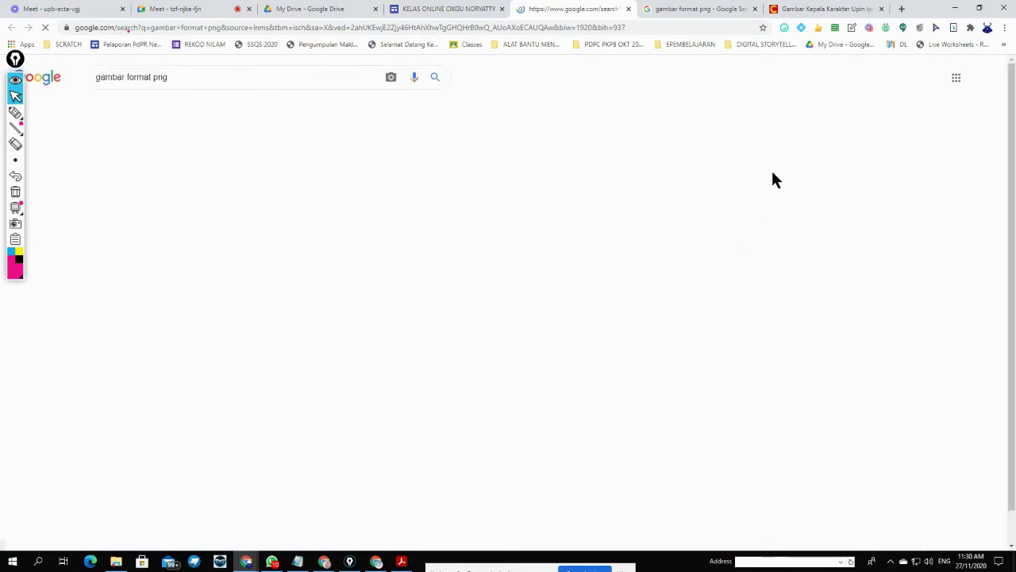
# - Open the Popeye result in Google Images and copy its image address
pyautogui.scroll(-5, 704, 357)
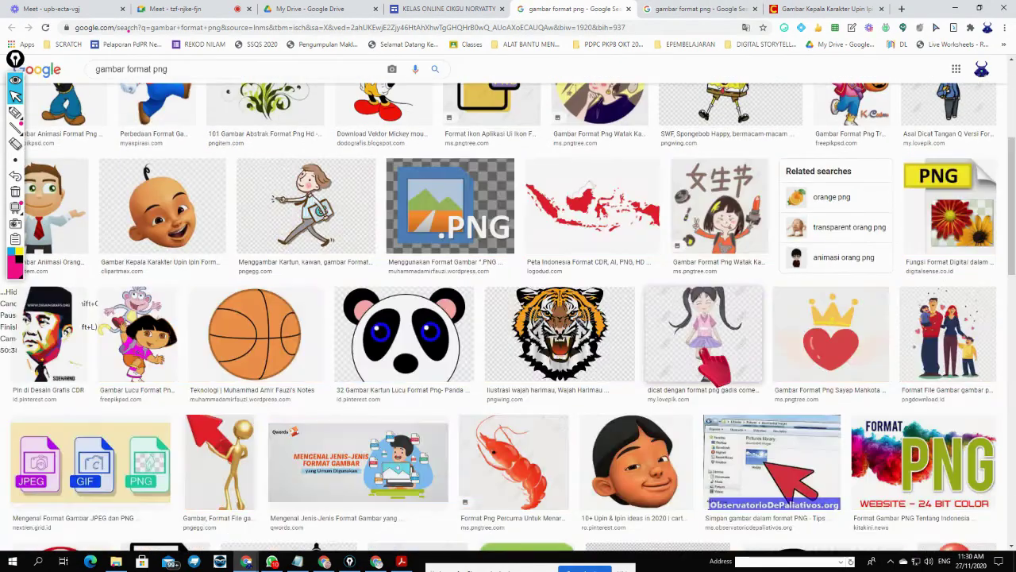
pyautogui.scroll(-1, 705, 357)
pyautogui.scroll(6, 705, 357)
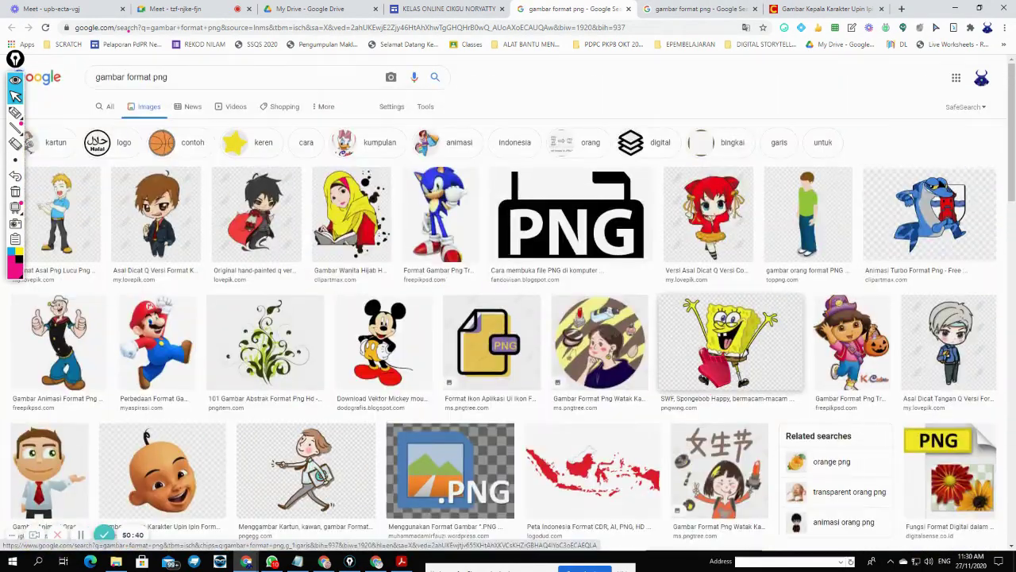
pyautogui.click(48, 343)
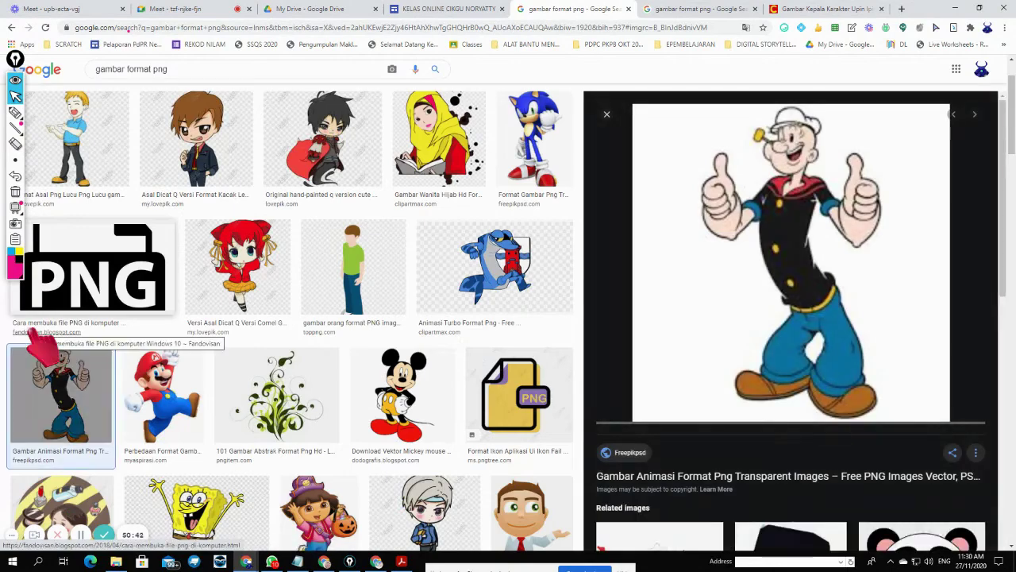
pyautogui.rightClick(791, 232)
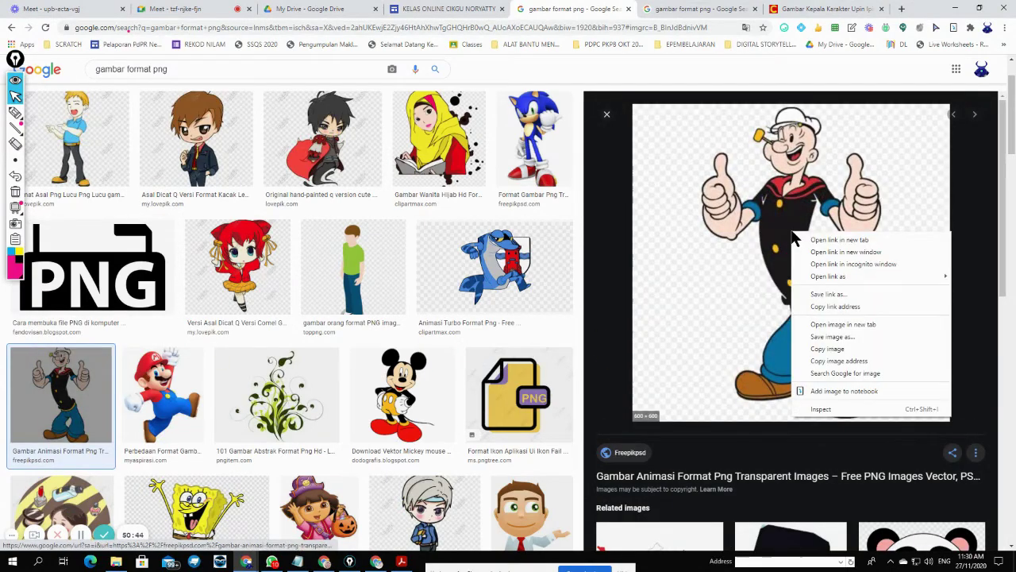
pyautogui.click(864, 361)
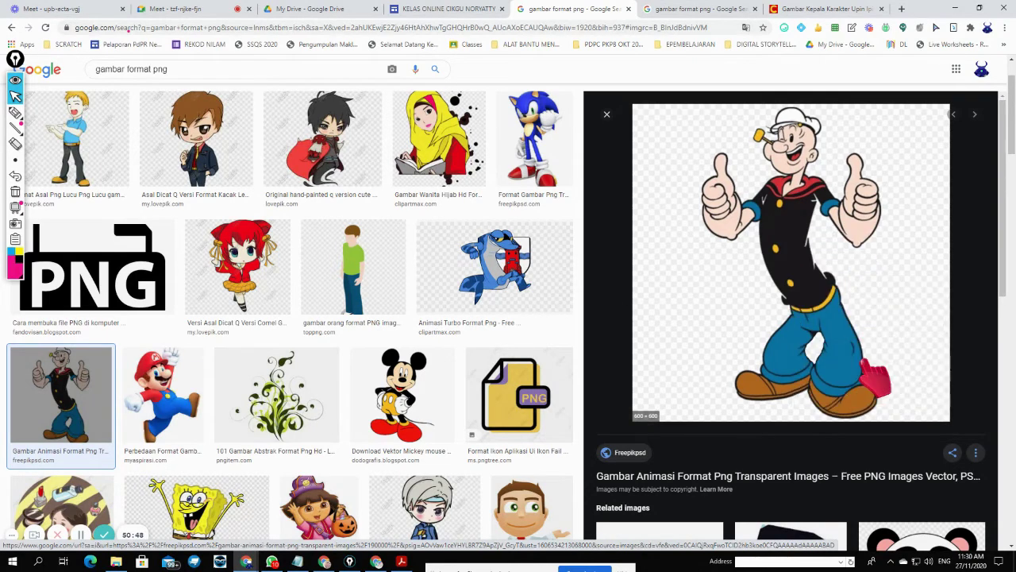
# - Annotate the Popeye image's options menu with a red ring on a screen capture
pyautogui.rightClick(812, 305)
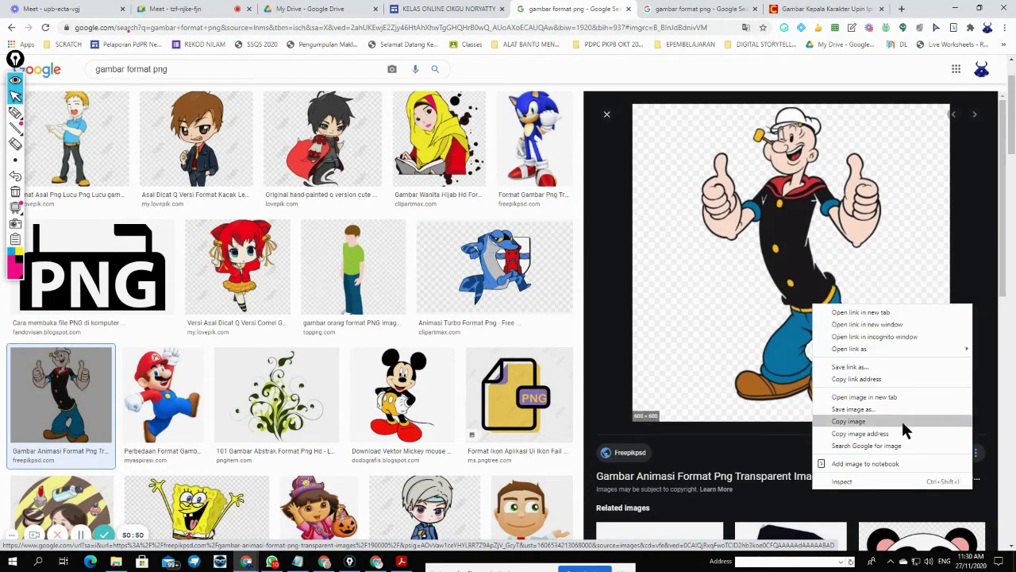
pyautogui.press('Print')
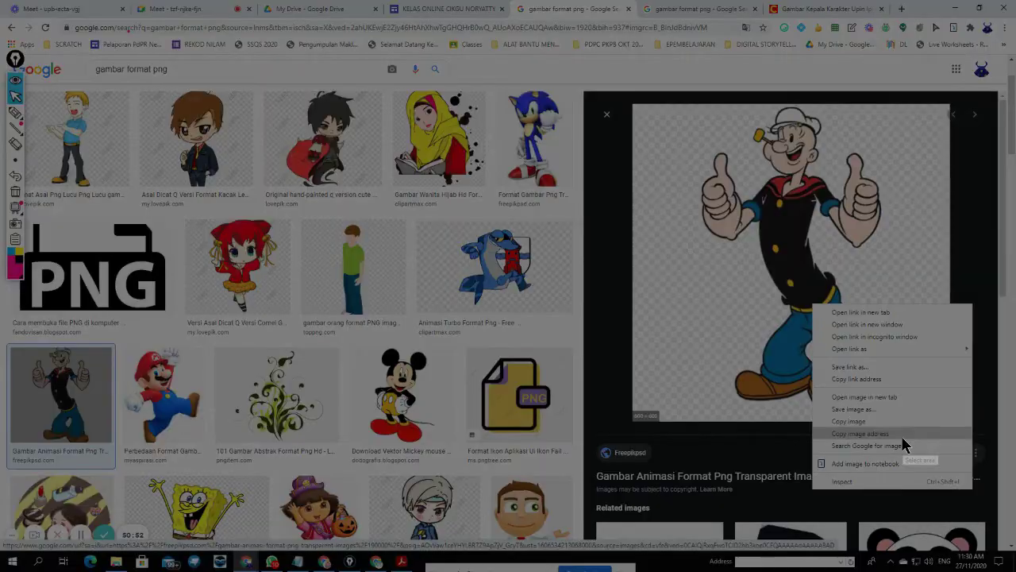
pyautogui.moveTo(780, 396); pyautogui.dragTo(989, 469)
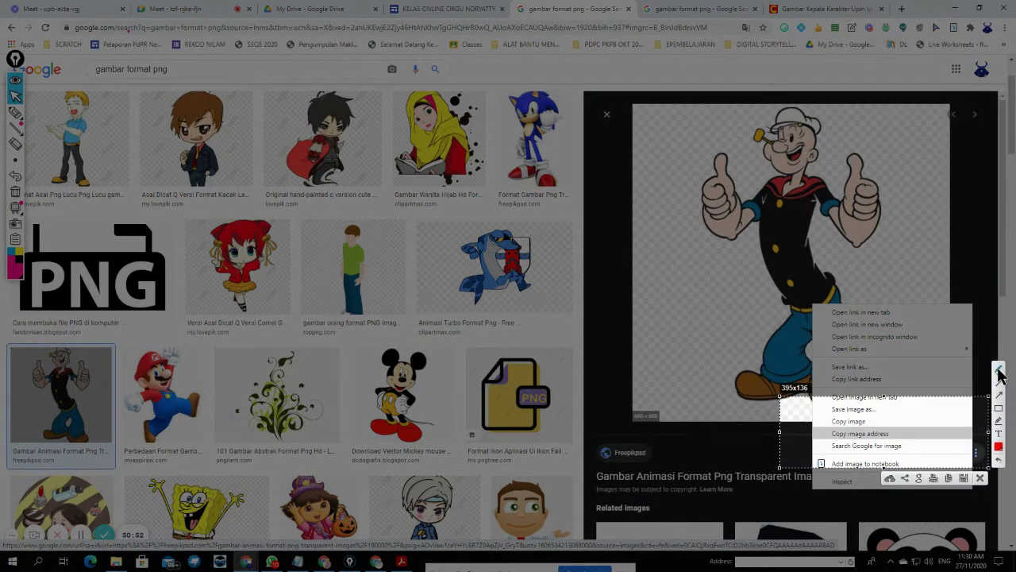
pyautogui.moveTo(918, 419); pyautogui.dragTo(811, 429)
pyautogui.moveTo(883, 446)
pyautogui.mouseDown()
pyautogui.moveTo(913, 417)
pyautogui.moveTo(891, 439)
pyautogui.mouseUp()
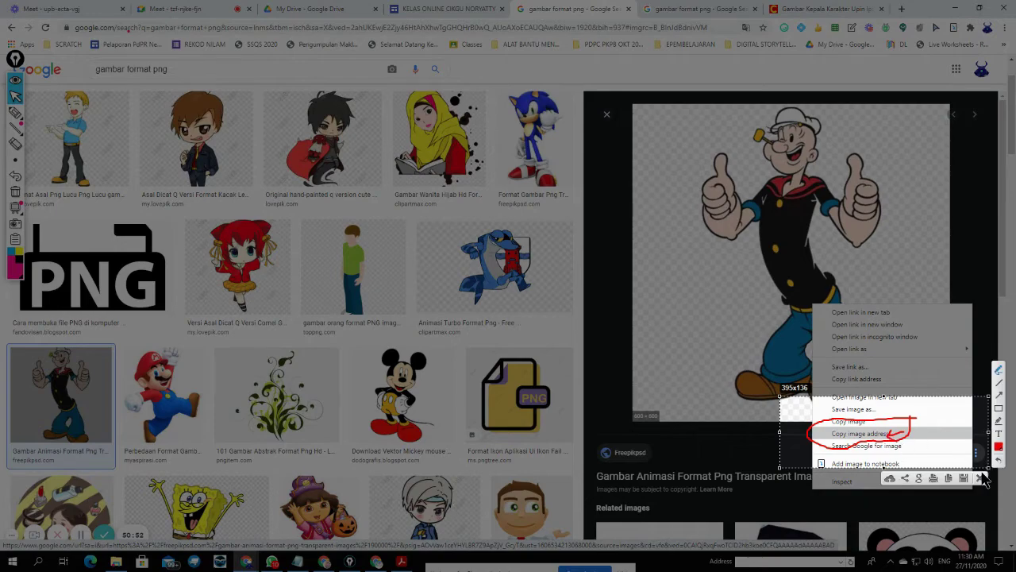
pyautogui.click(978, 476)
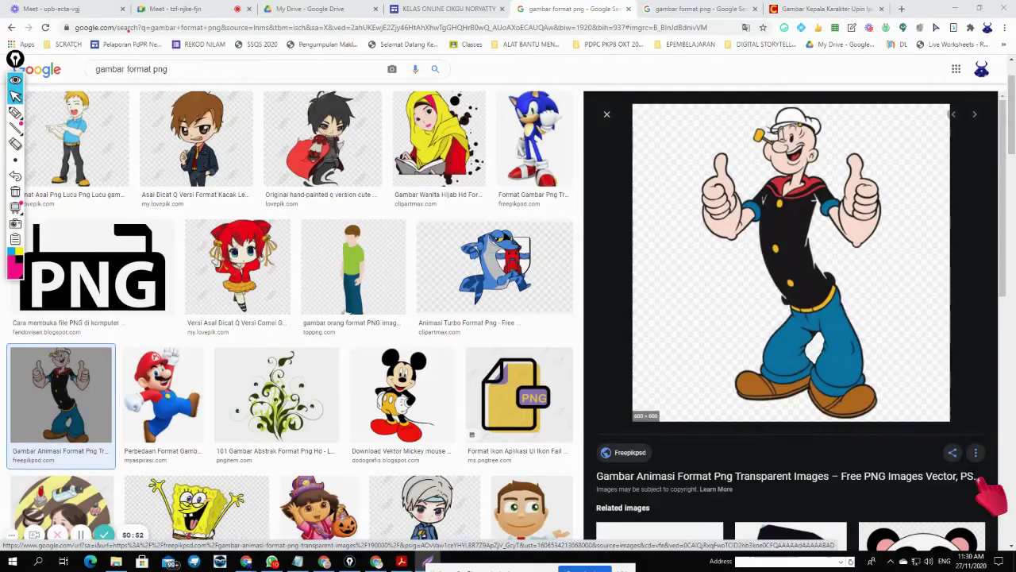
# - Copy the Popeye image address again and return to the class site editor
pyautogui.rightClick(829, 295)
pyautogui.click(889, 426)
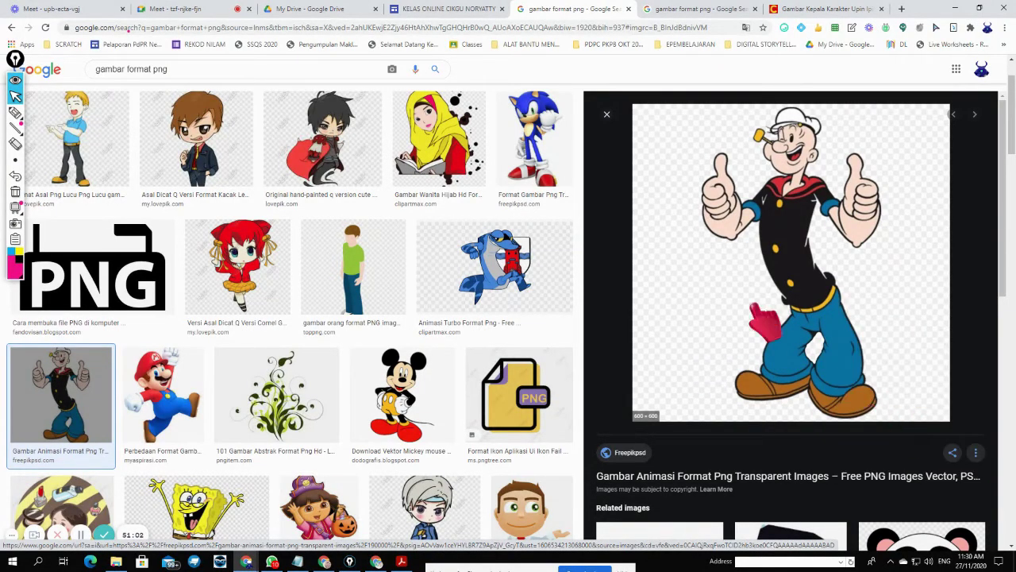
pyautogui.click(448, 9)
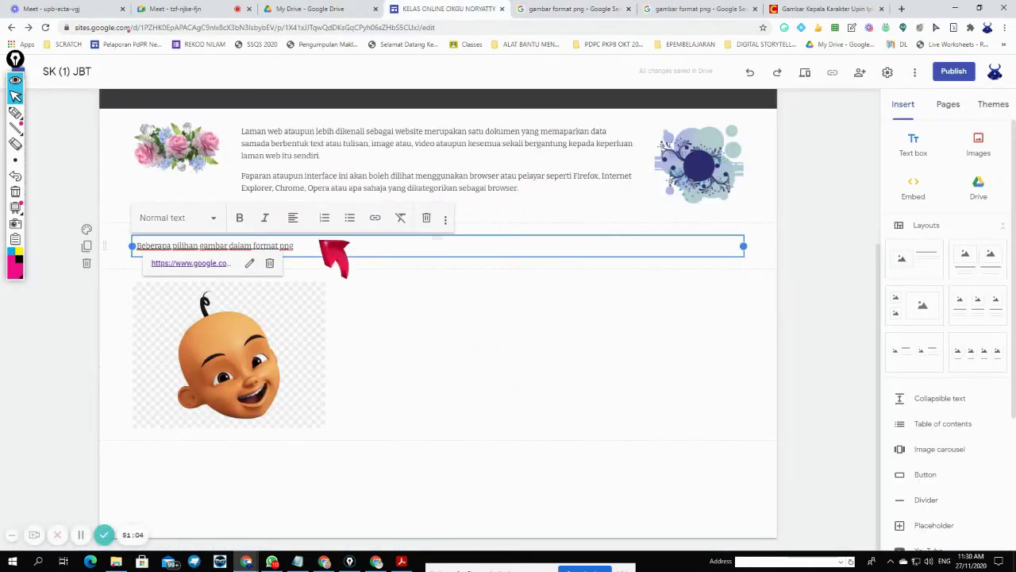
# - Insert the Popeye image by pasting its address into Select images' By URL option
pyautogui.click(409, 311)
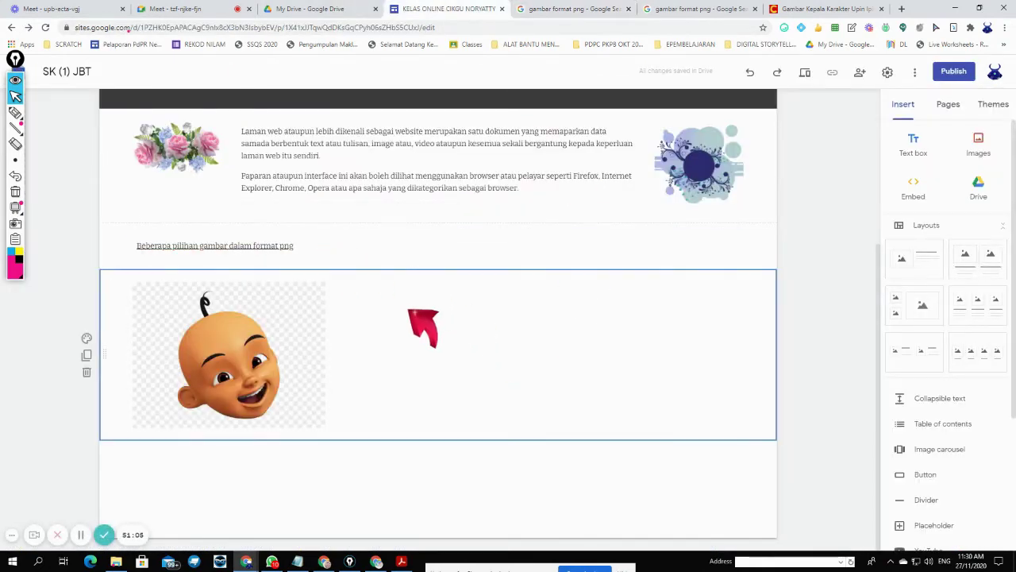
pyautogui.click(981, 143)
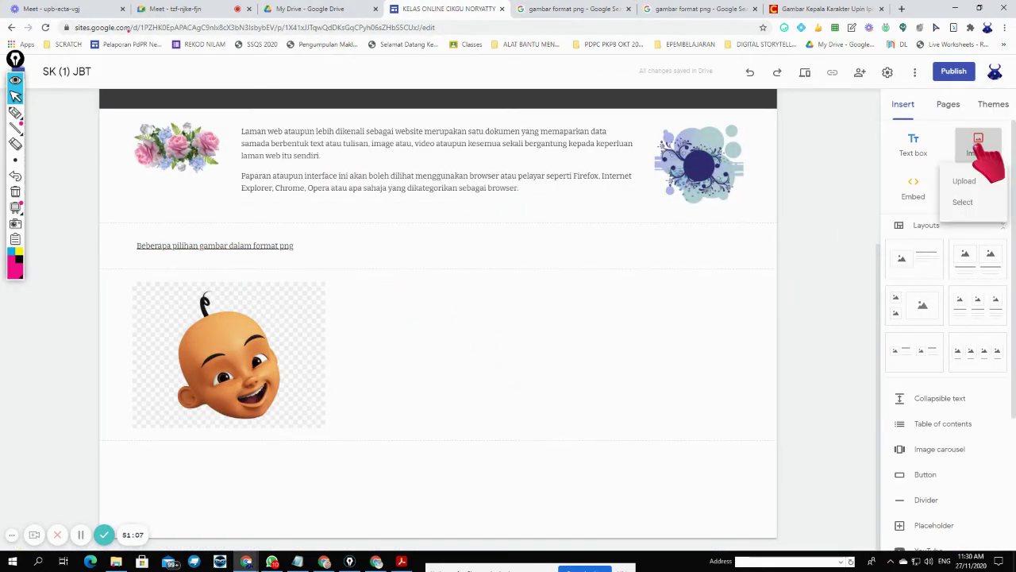
pyautogui.click(962, 202)
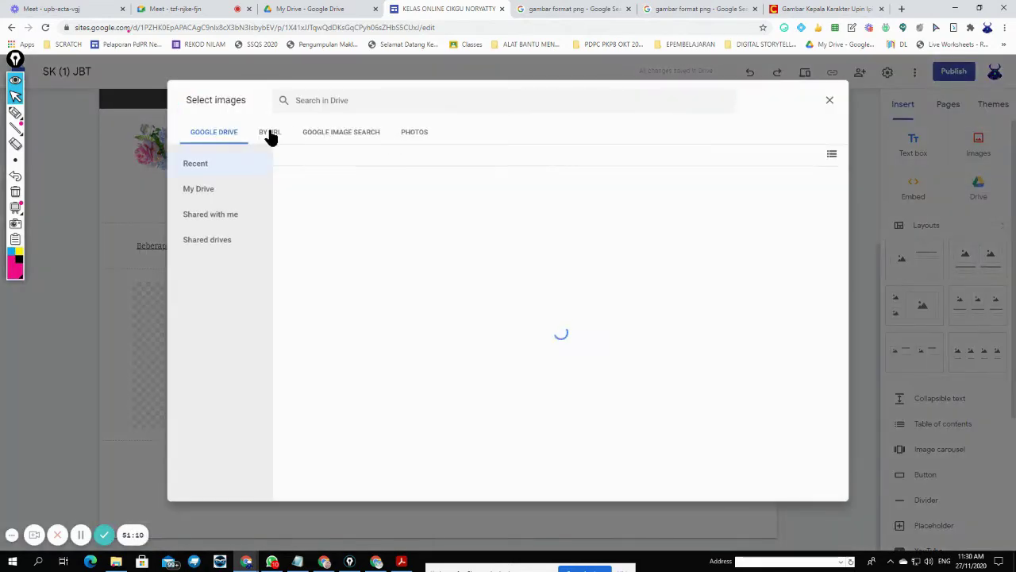
pyautogui.click(270, 133)
pyautogui.hotkey('ctrl', 'v')
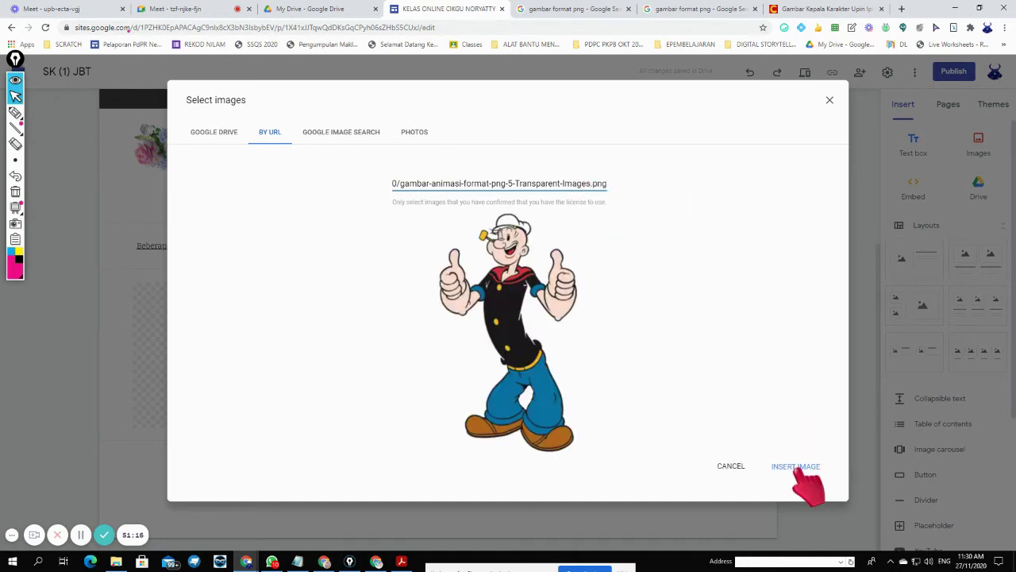
pyautogui.click(800, 467)
# - Drag the Popeye image to sit left of the png heading text
pyautogui.moveTo(302, 310); pyautogui.dragTo(680, 249)
pyautogui.scroll(2, 617, 431)
pyautogui.moveTo(617, 431); pyautogui.dragTo(717, 337)
pyautogui.moveTo(589, 252); pyautogui.dragTo(235, 359)
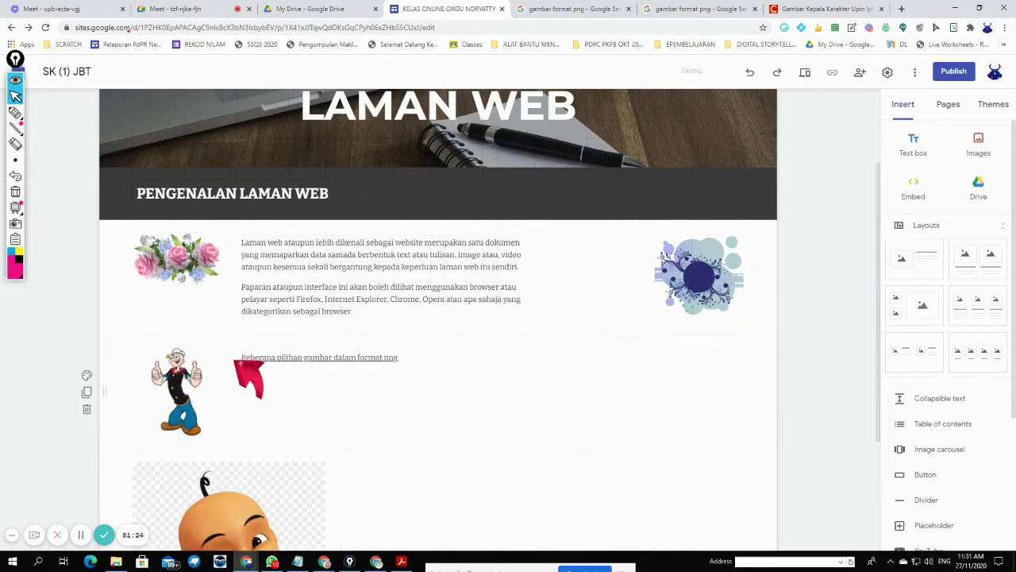
# - Delete the Upin head image so only Popeye remains beside the png caption
pyautogui.scroll(-2, 499, 451)
pyautogui.click(190, 348)
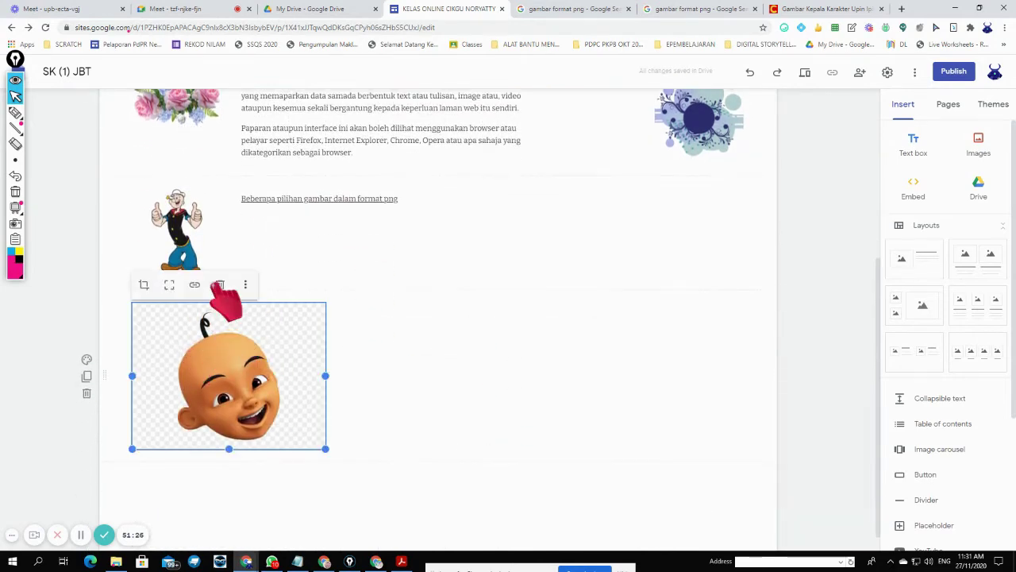
pyautogui.click(220, 284)
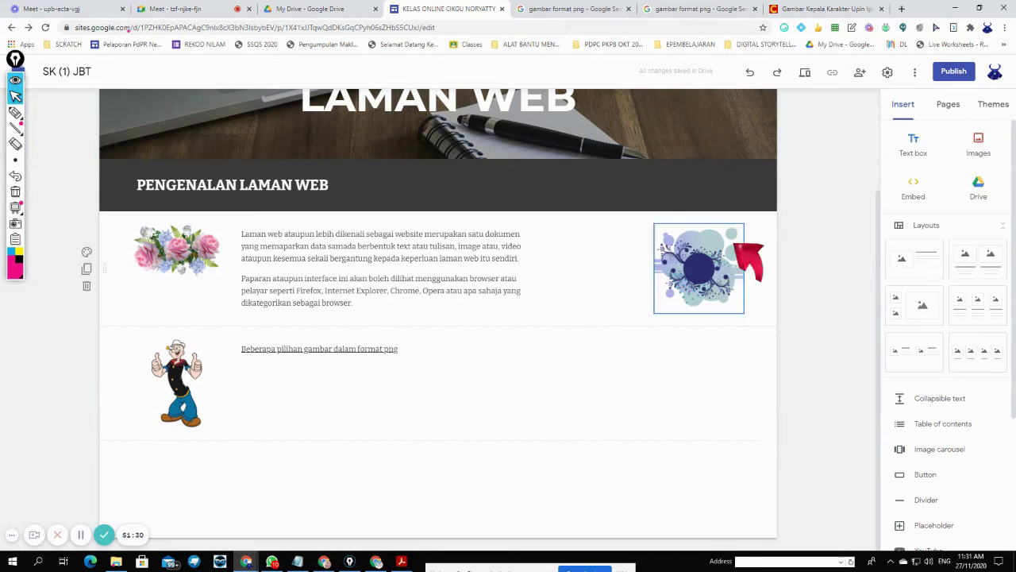
pyautogui.click(183, 11)
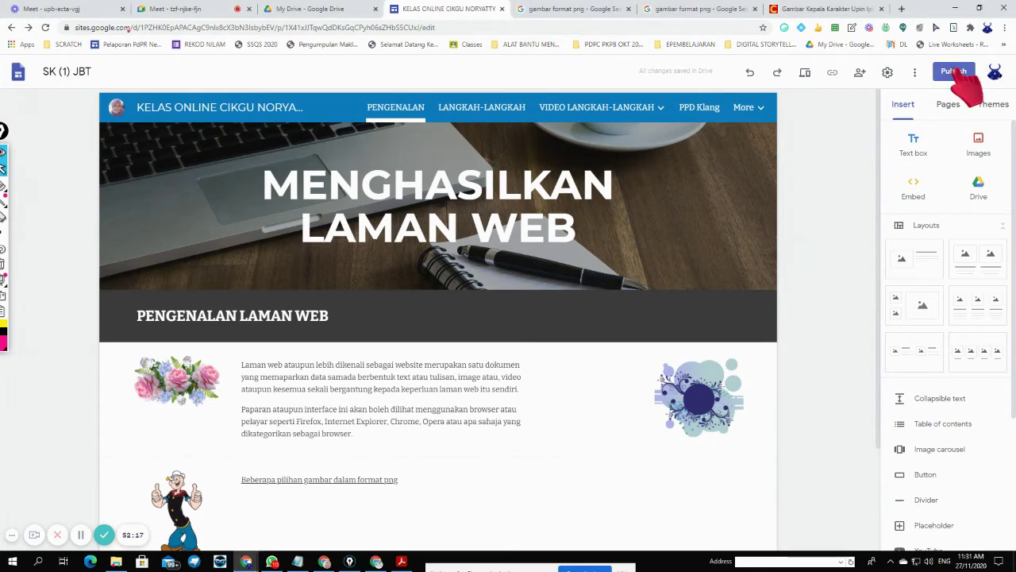
# - Publish the site at kelas-online-cikgu-noryatty, copy its link, and mark it with the pen
pyautogui.click(954, 73)
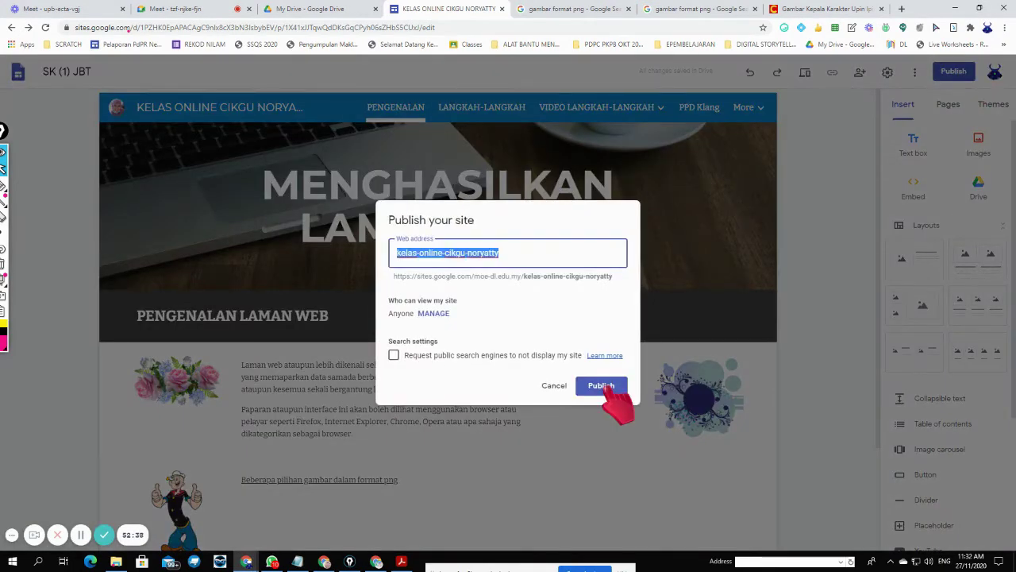
pyautogui.click(604, 387)
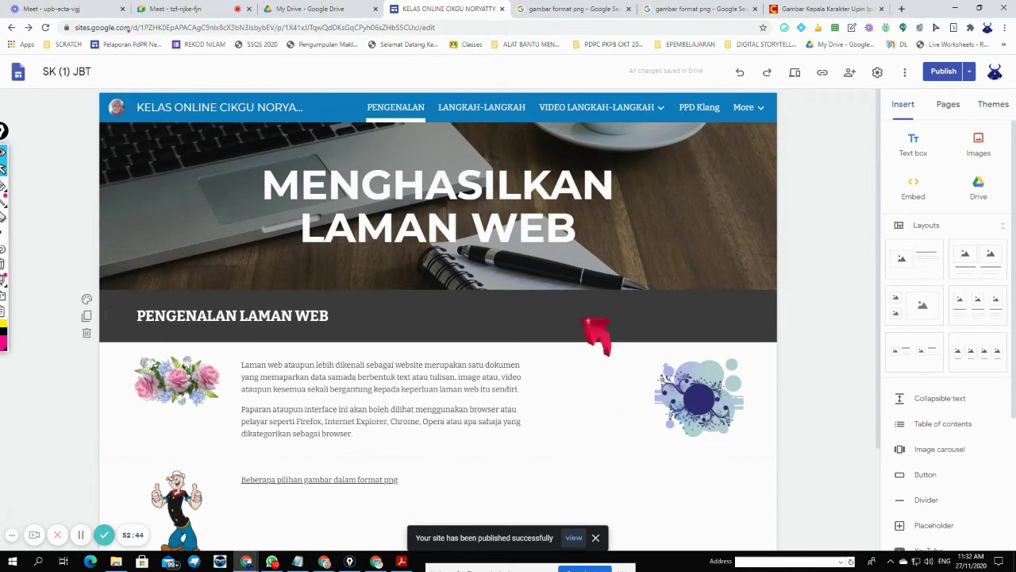
pyautogui.click(570, 538)
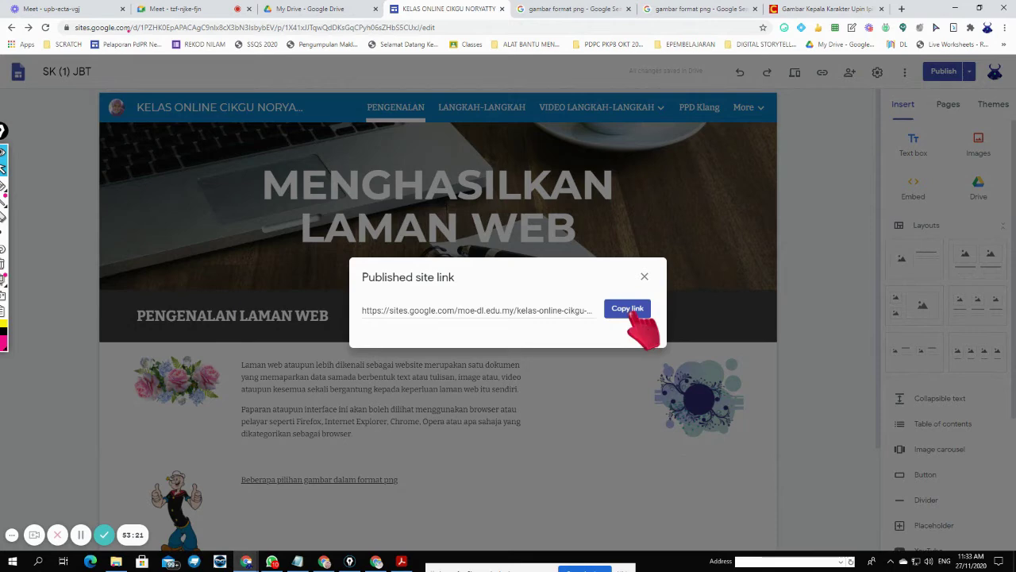
pyautogui.click(579, 300)
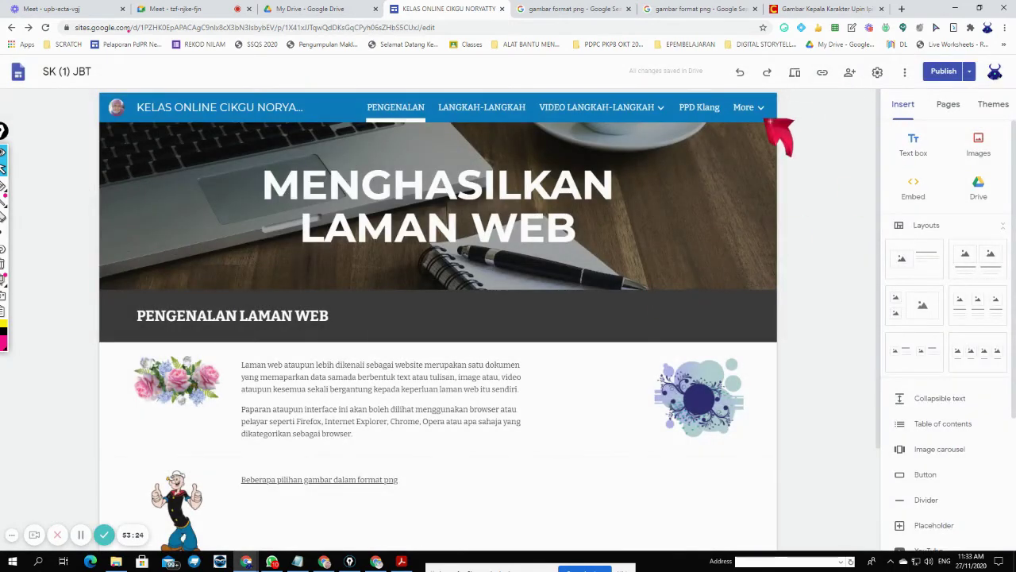
pyautogui.click(3, 185)
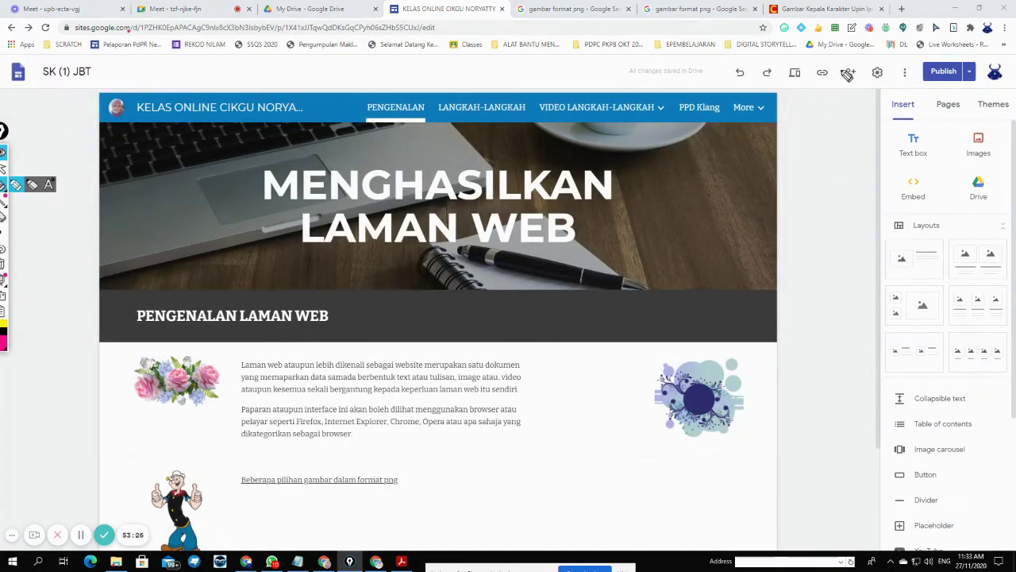
pyautogui.moveTo(836, 60); pyautogui.dragTo(816, 59)
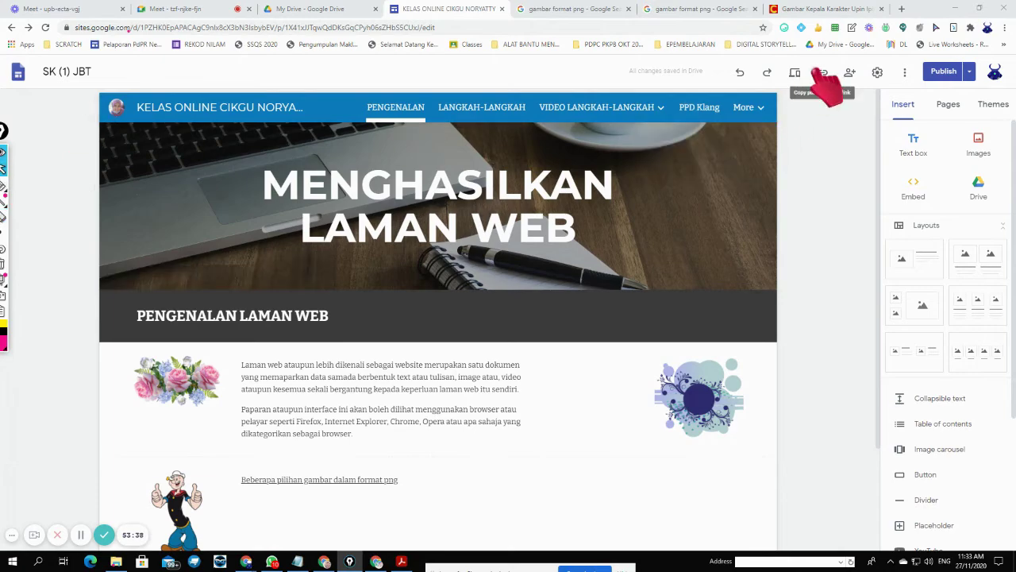
# - Copy the published site link again and bring the Meet call to the front
pyautogui.click(823, 73)
pyautogui.click(635, 310)
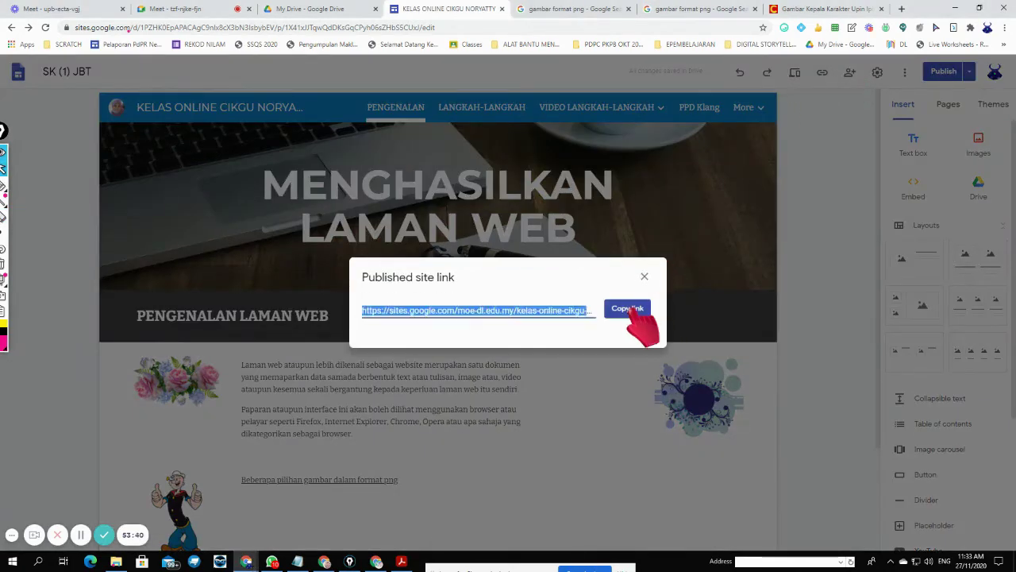
pyautogui.click(158, 7)
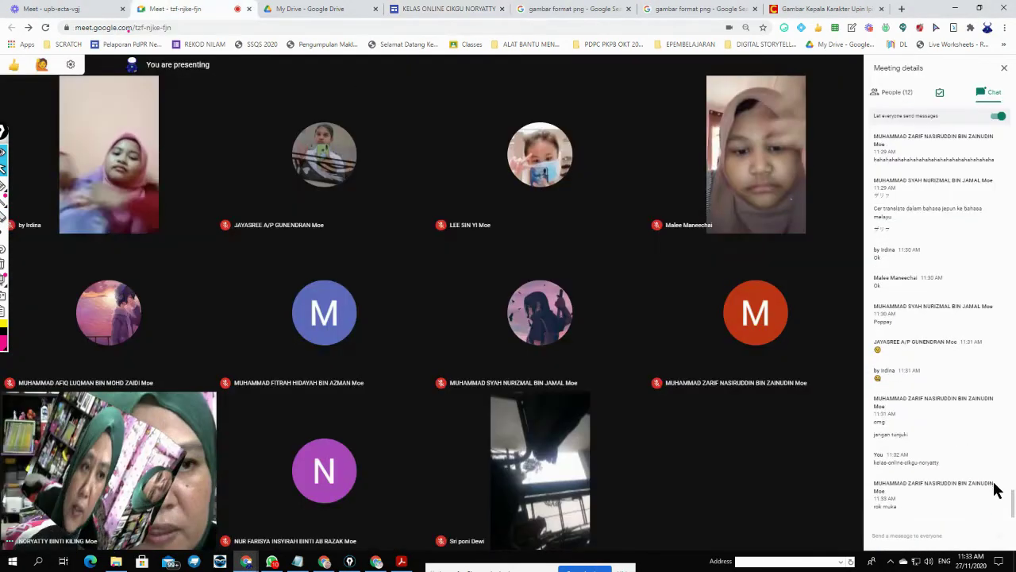
# - Post the published site link in the Meet chat and open it from the chat
pyautogui.hotkey('ctrl', 'v')
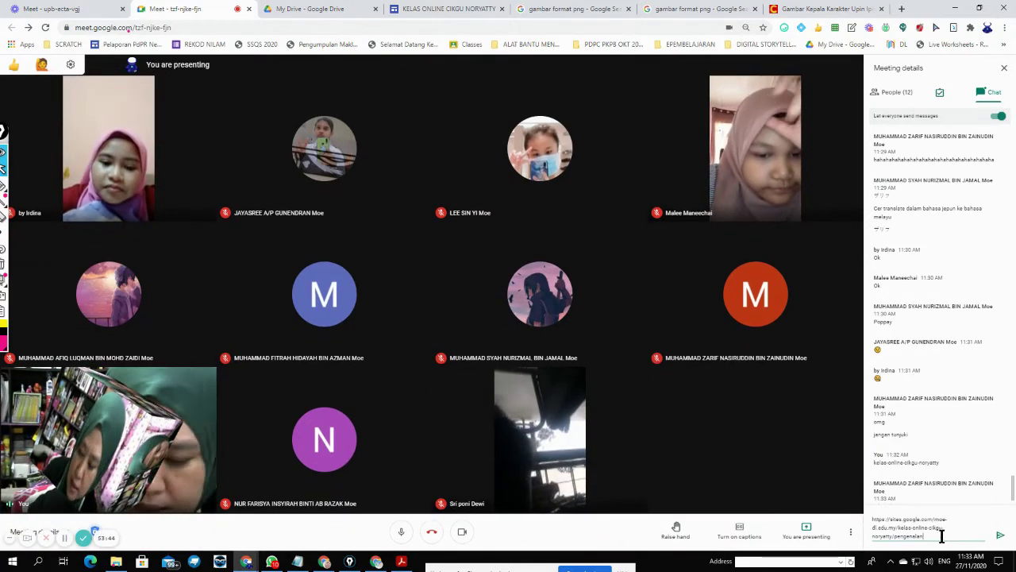
pyautogui.click(1002, 535)
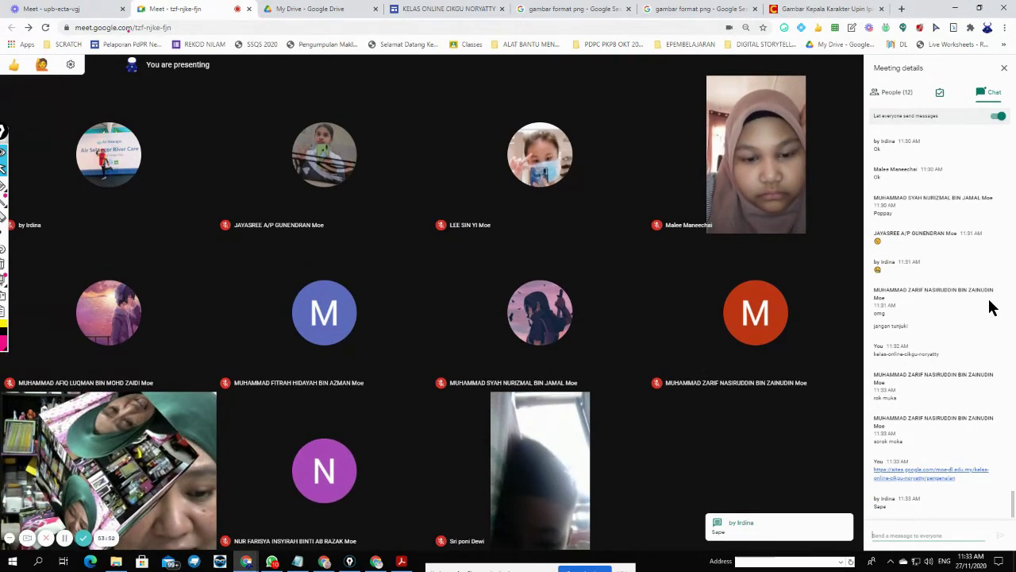
pyautogui.click(939, 475)
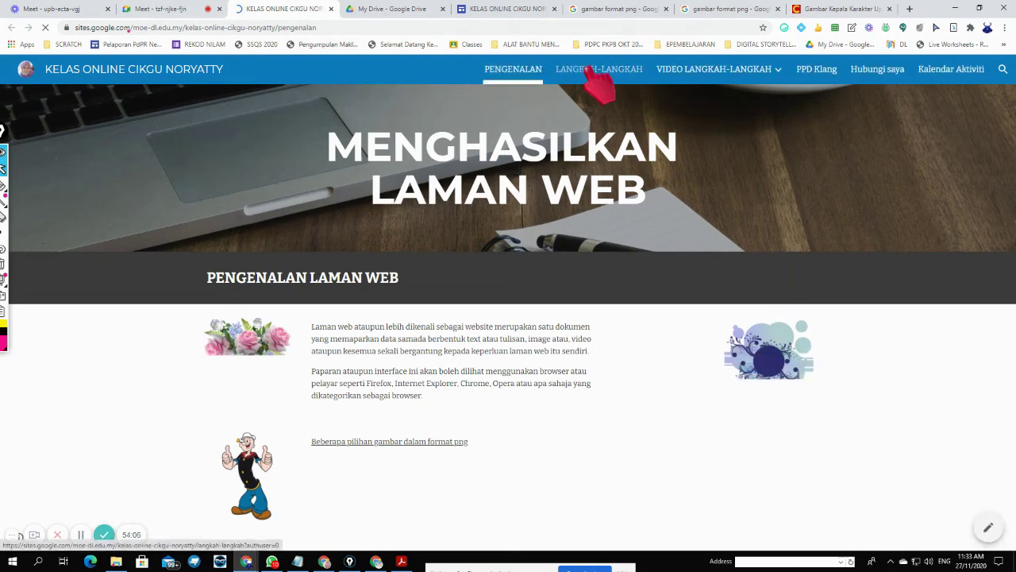
# - Check the published LANGKAH-LANGKAH page and video page list, then return to the editor
pyautogui.click(589, 70)
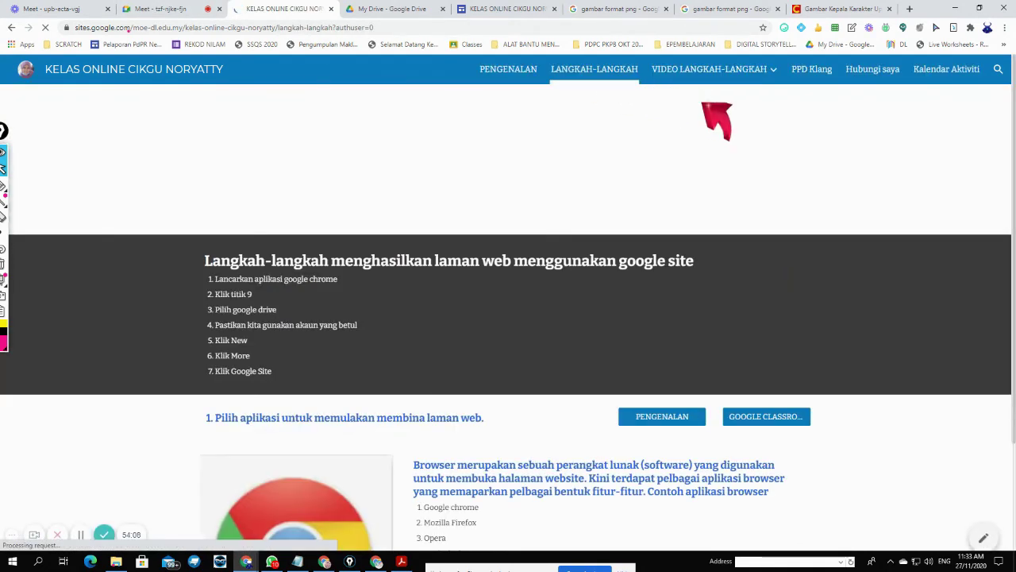
pyautogui.click(703, 71)
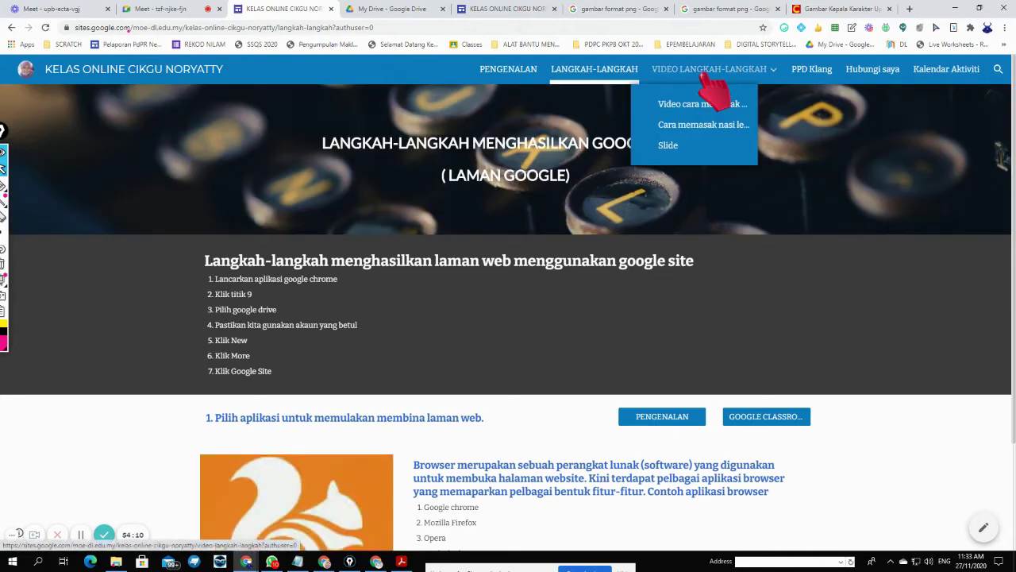
pyautogui.click(159, 12)
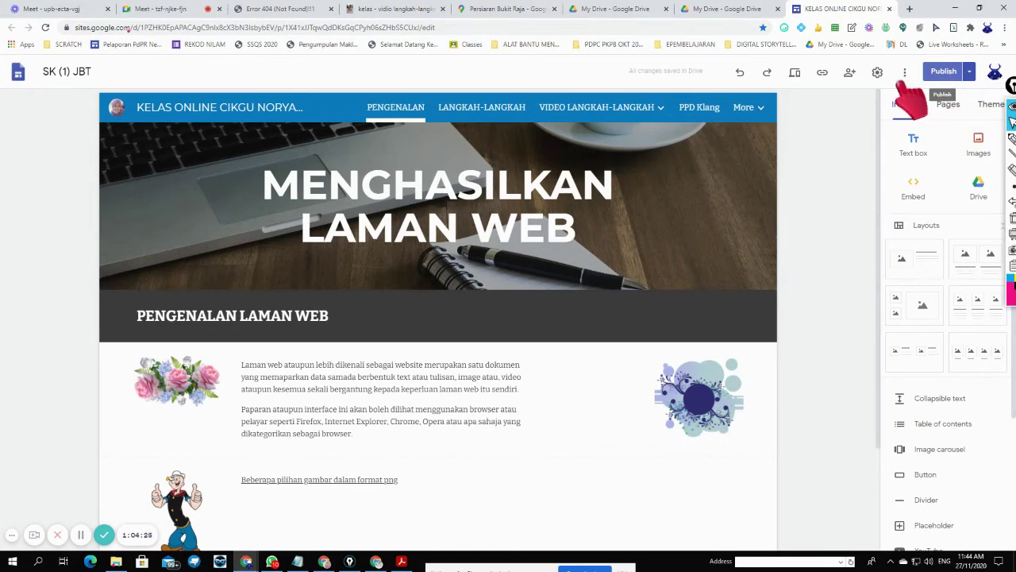
# - Show the Published site link window, then erase the three pink annotation circles
pyautogui.click(823, 73)
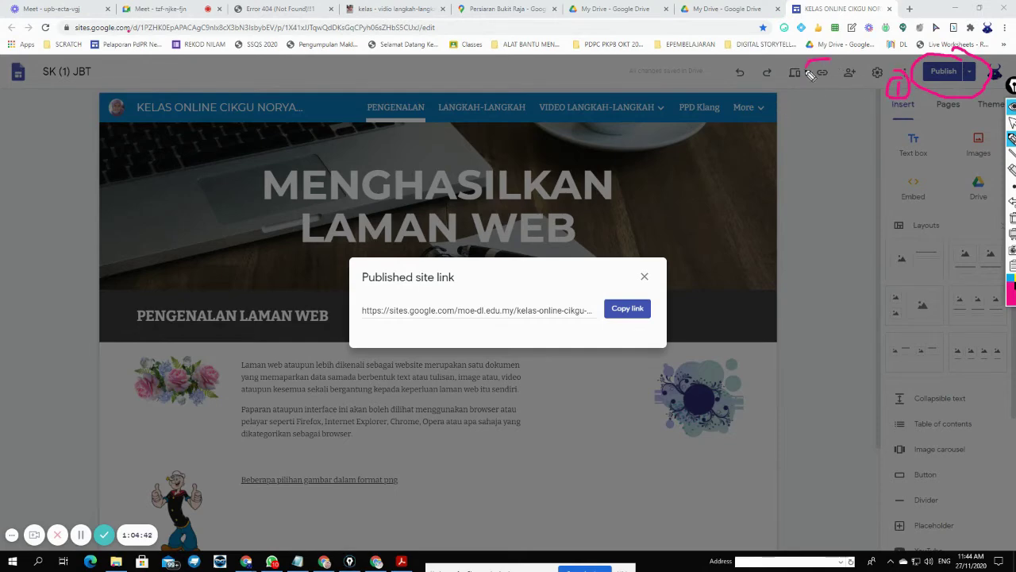
pyautogui.moveTo(797, 98); pyautogui.dragTo(810, 93)
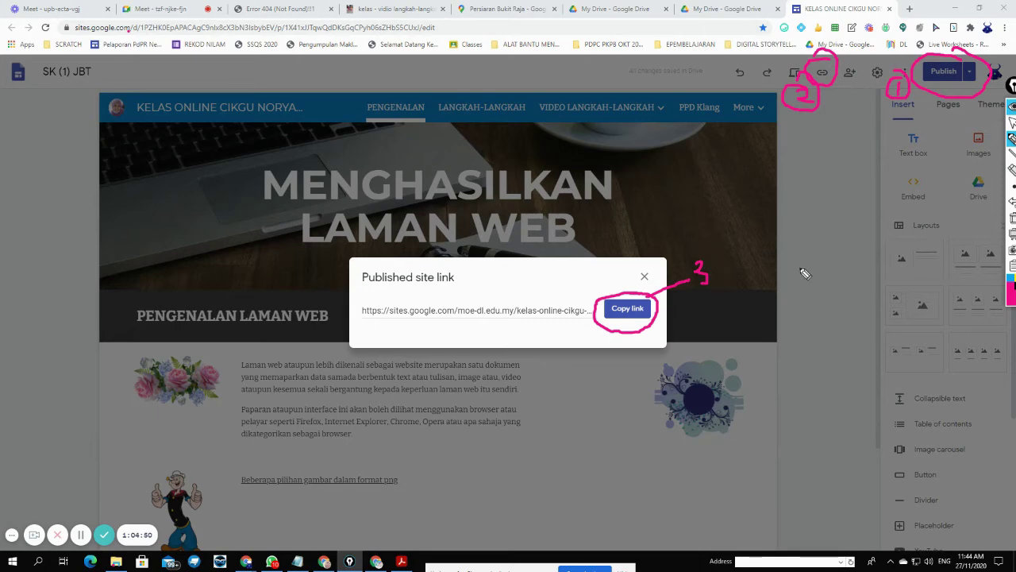
pyautogui.click(1013, 171)
pyautogui.click(935, 94)
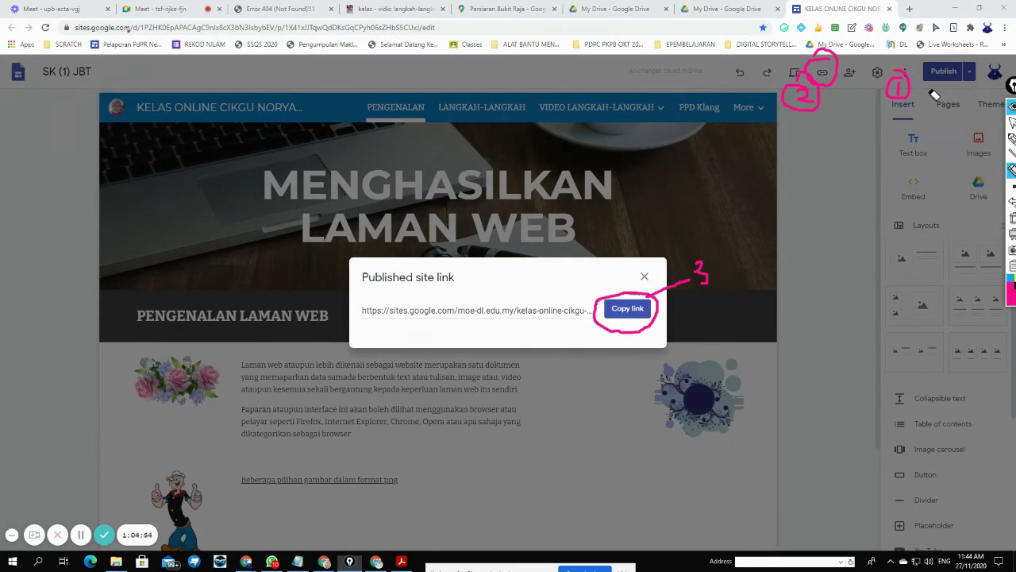
pyautogui.click(826, 88)
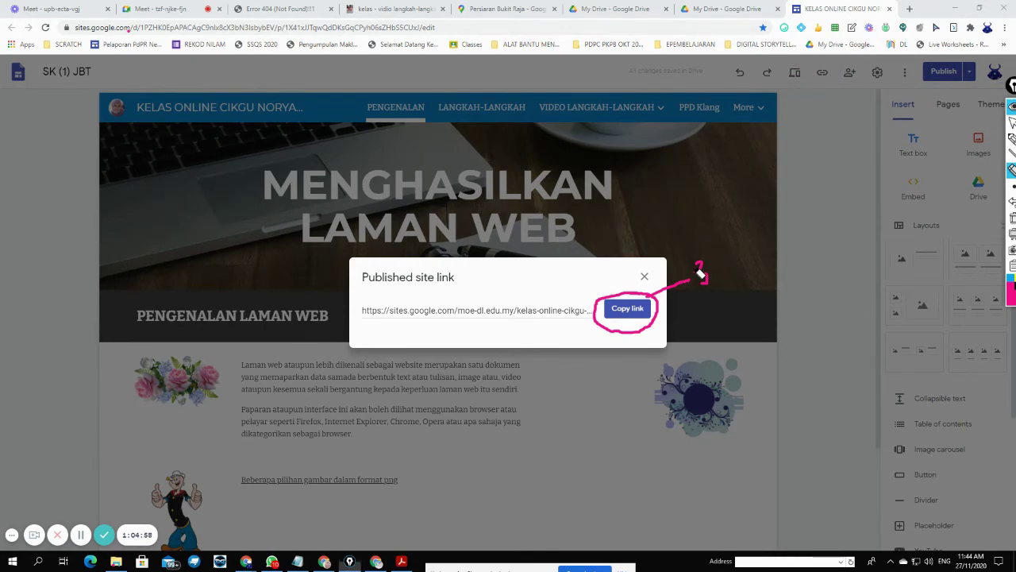
pyautogui.click(653, 301)
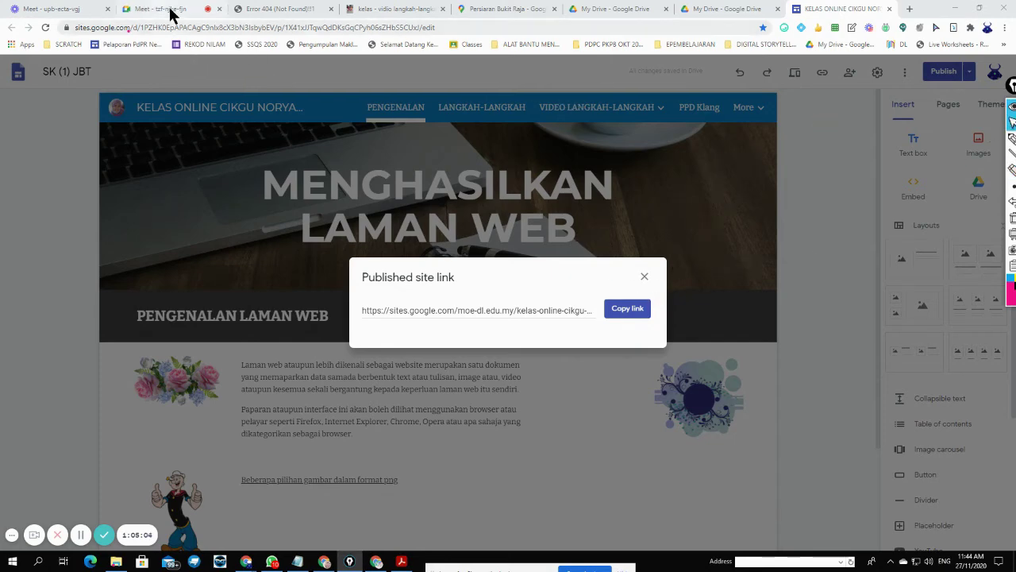
# - Return to the Meet call and open the student's site link posted in chat
pyautogui.click(171, 10)
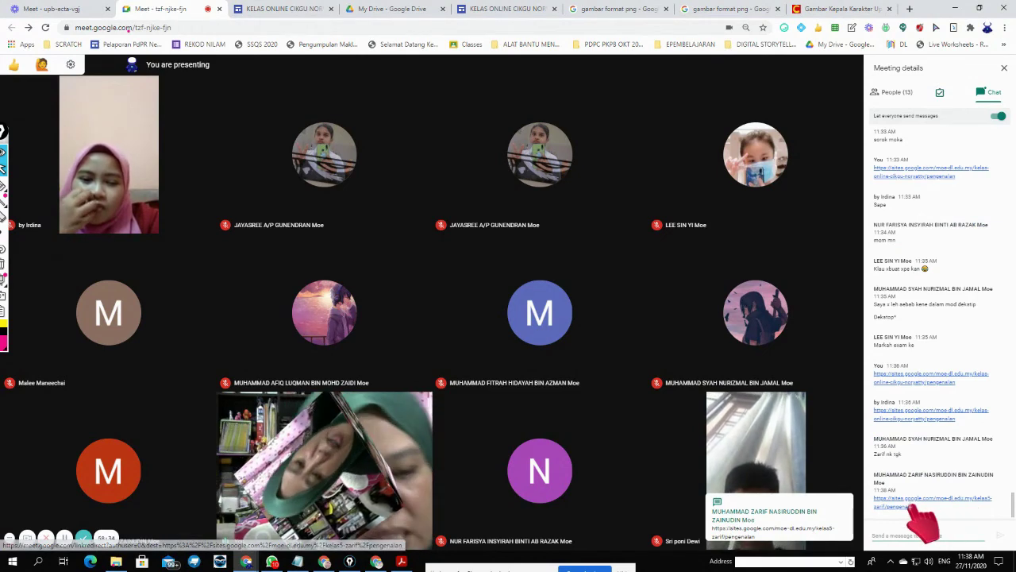
pyautogui.click(957, 500)
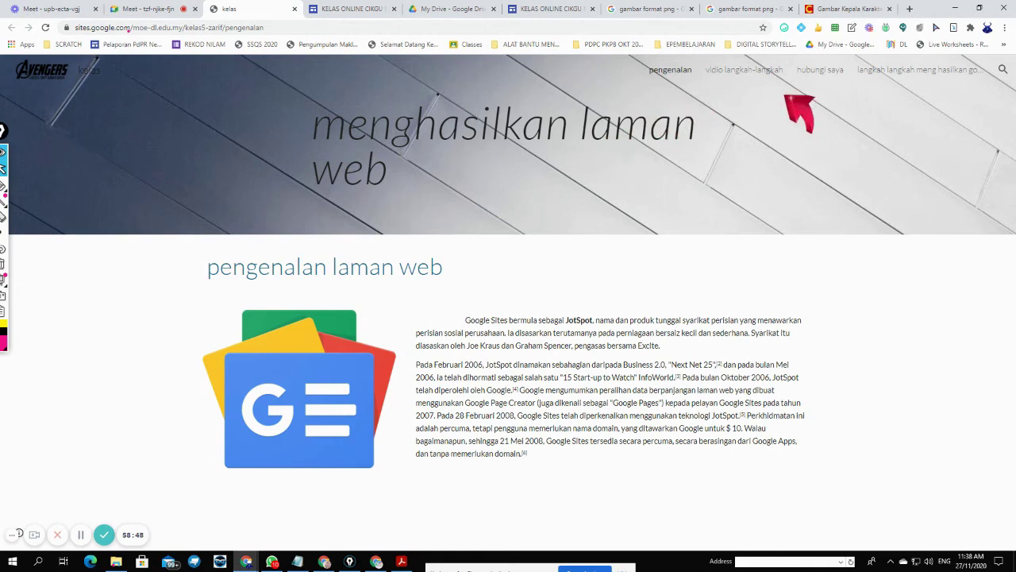
pyautogui.click(751, 74)
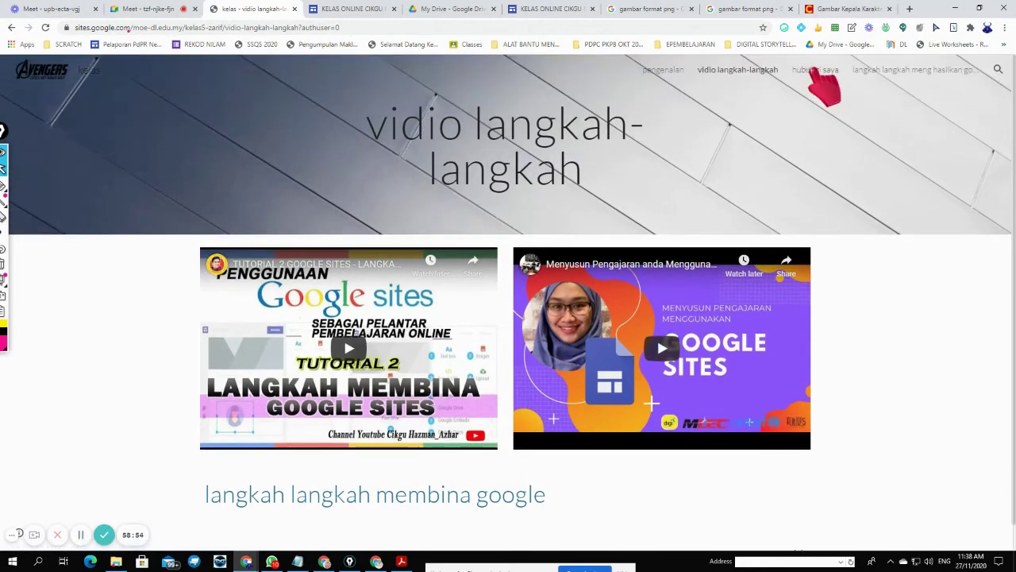
pyautogui.click(818, 73)
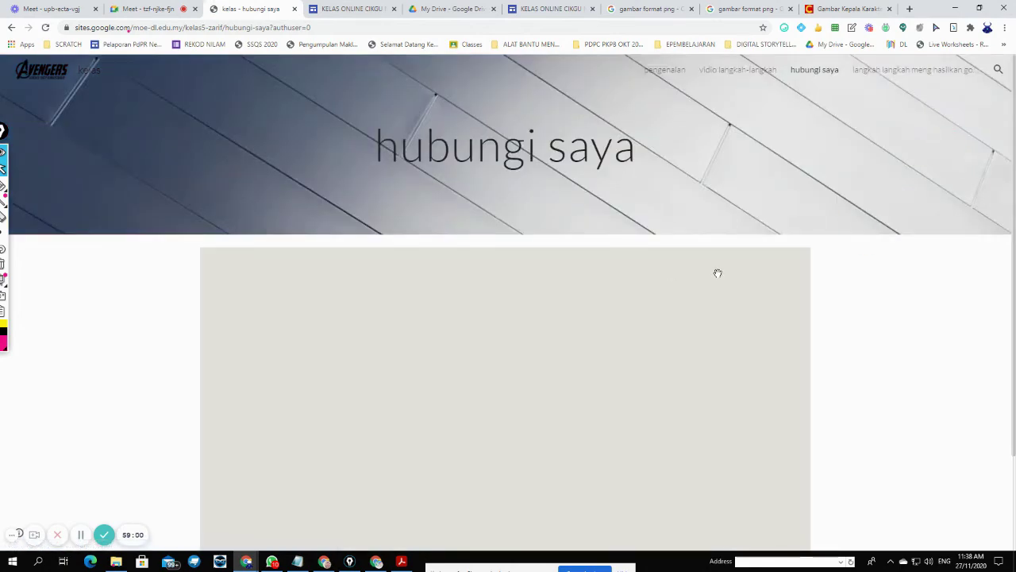
pyautogui.scroll(-2, 717, 272)
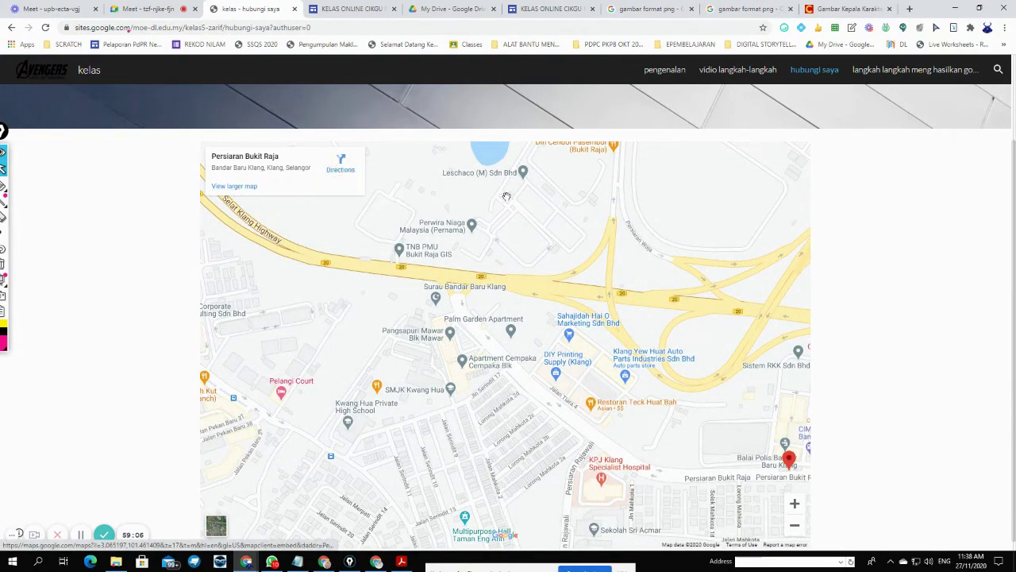
pyautogui.scroll(-1, 514, 199)
pyautogui.scroll(2, 517, 200)
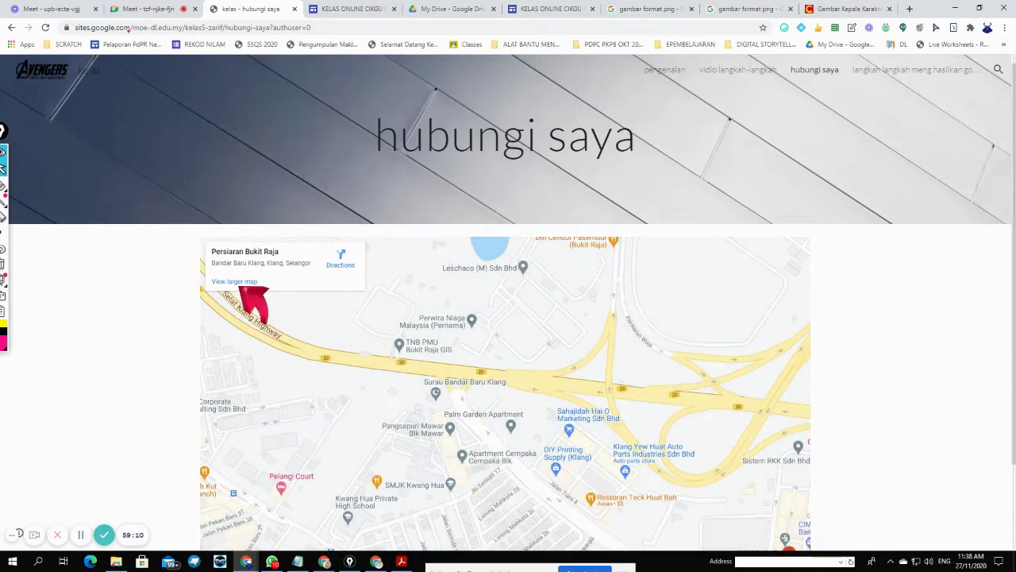
pyautogui.click(234, 281)
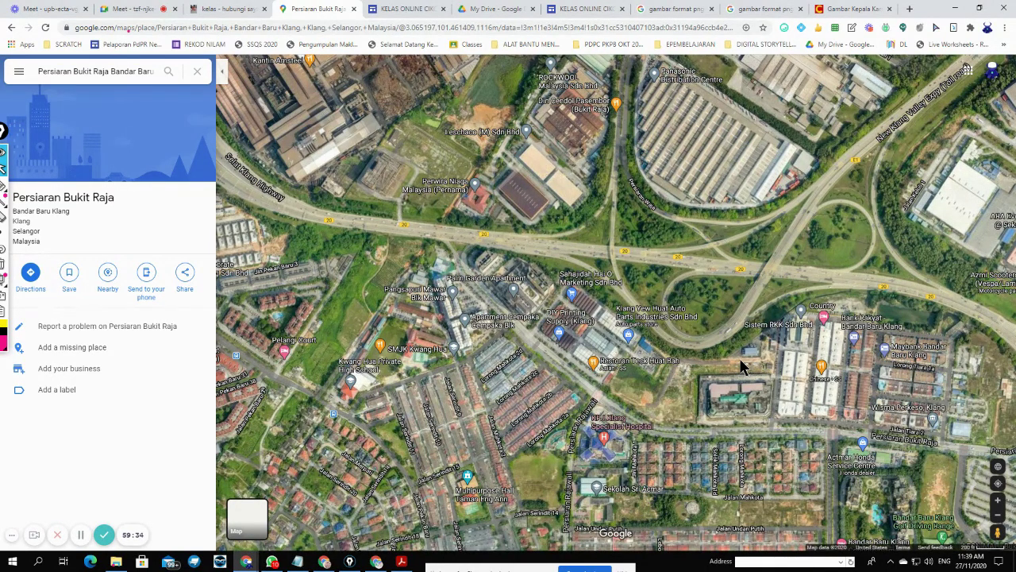
pyautogui.scroll(3, 739, 367)
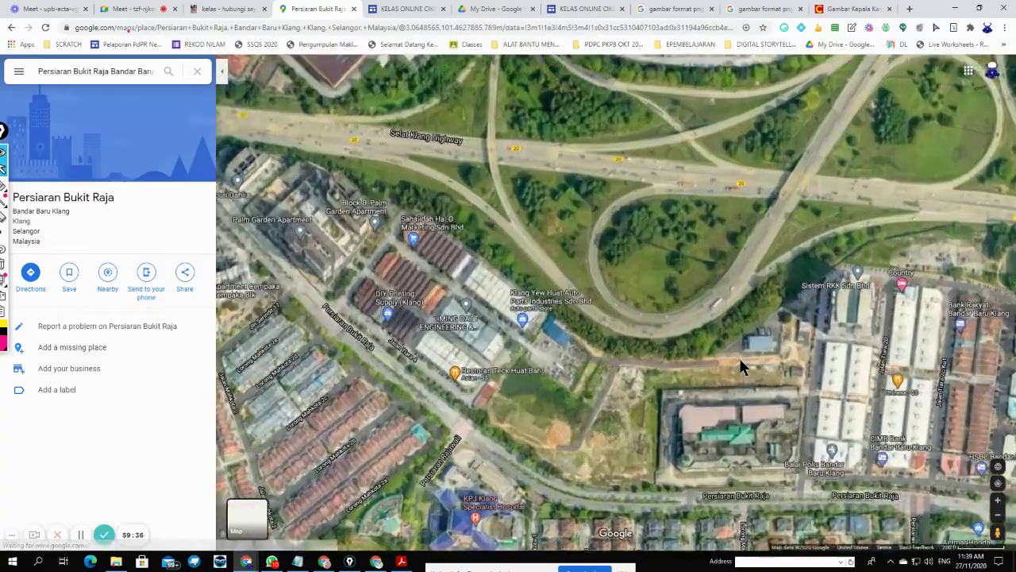
pyautogui.scroll(4, 640, 362)
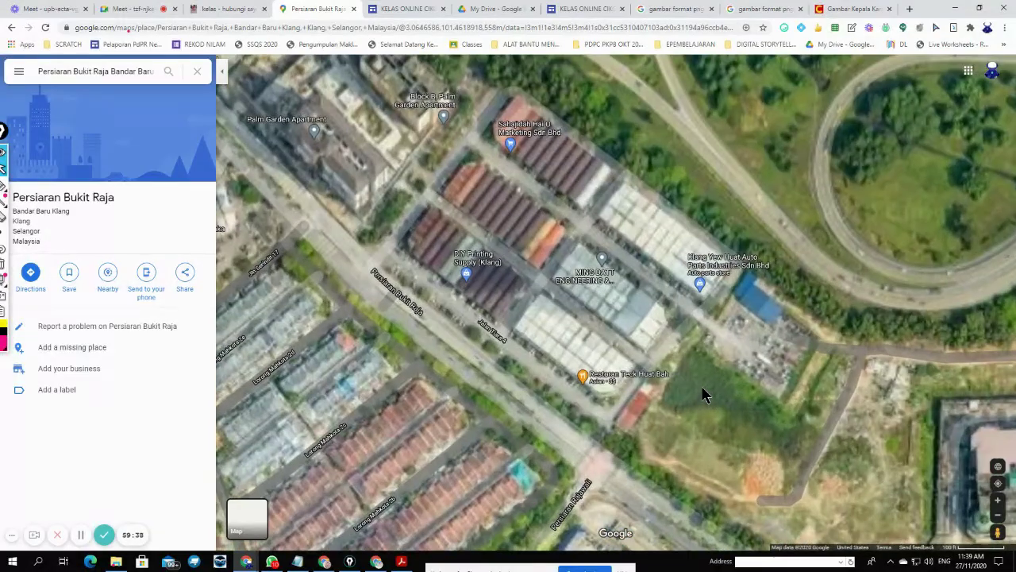
pyautogui.scroll(2, 841, 421)
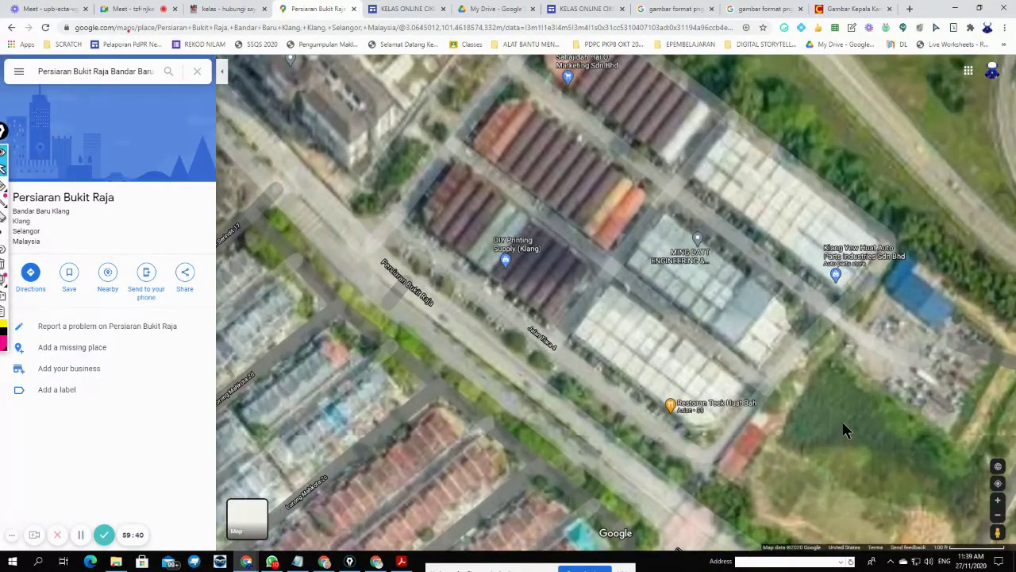
pyautogui.scroll(-2, 842, 422)
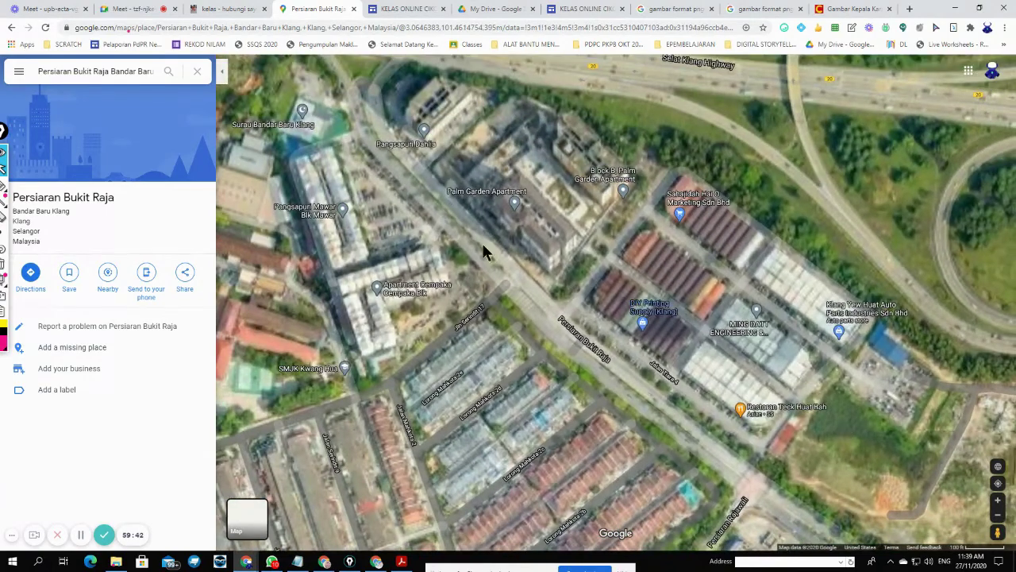
pyautogui.scroll(1, 478, 204)
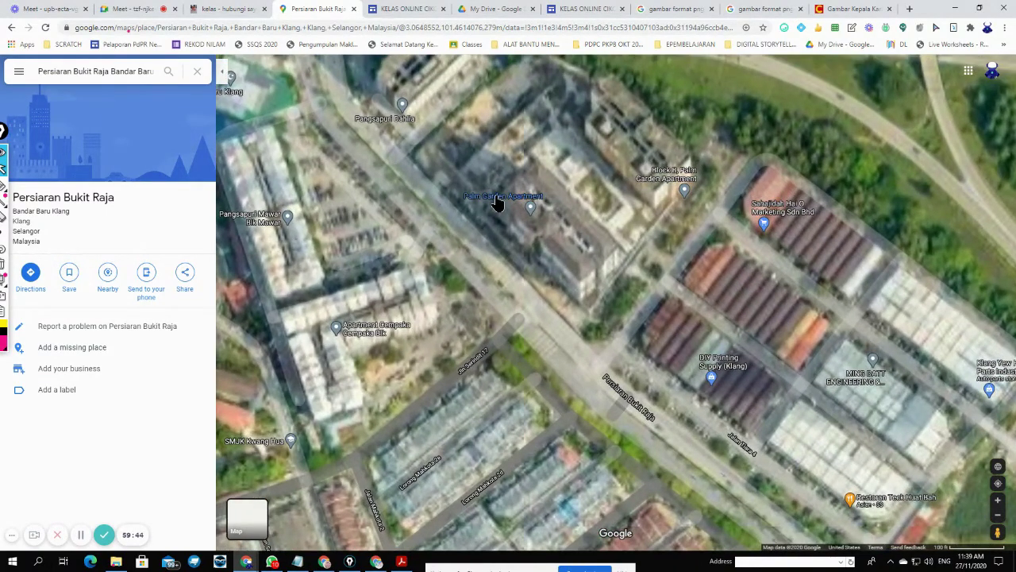
pyautogui.scroll(2, 496, 203)
pyautogui.scroll(1, 508, 216)
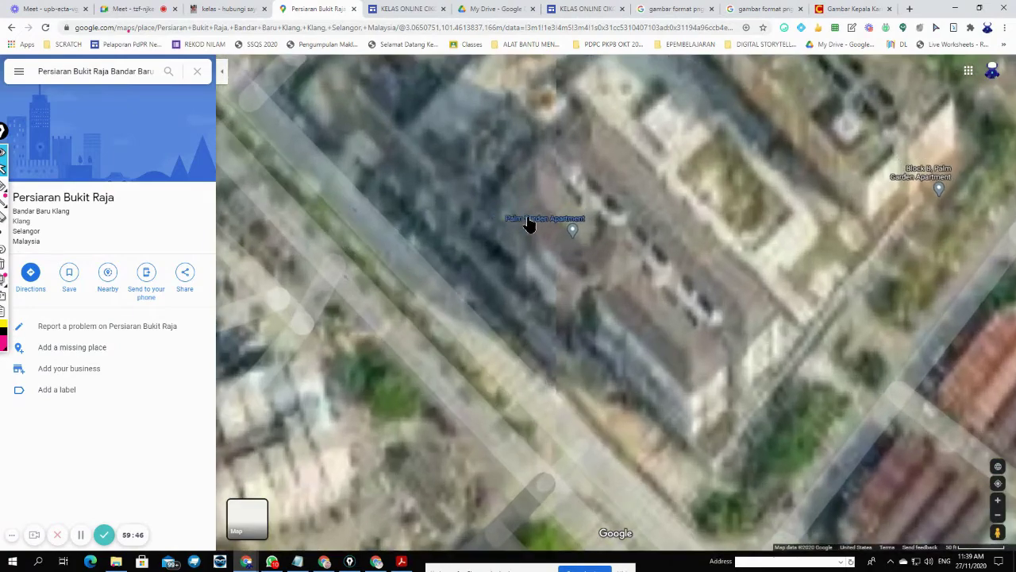
pyautogui.moveTo(544, 224)
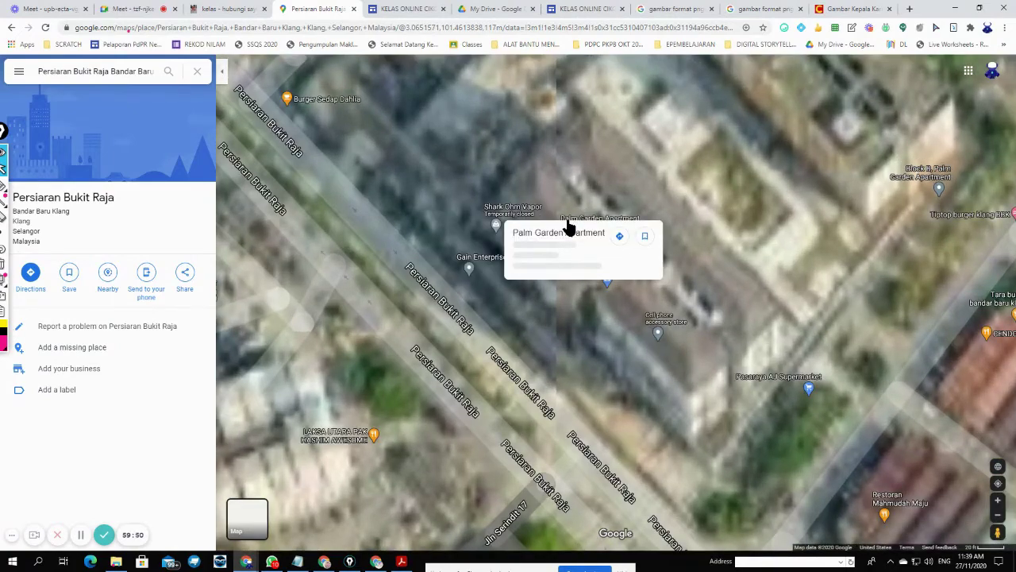
pyautogui.click(615, 223)
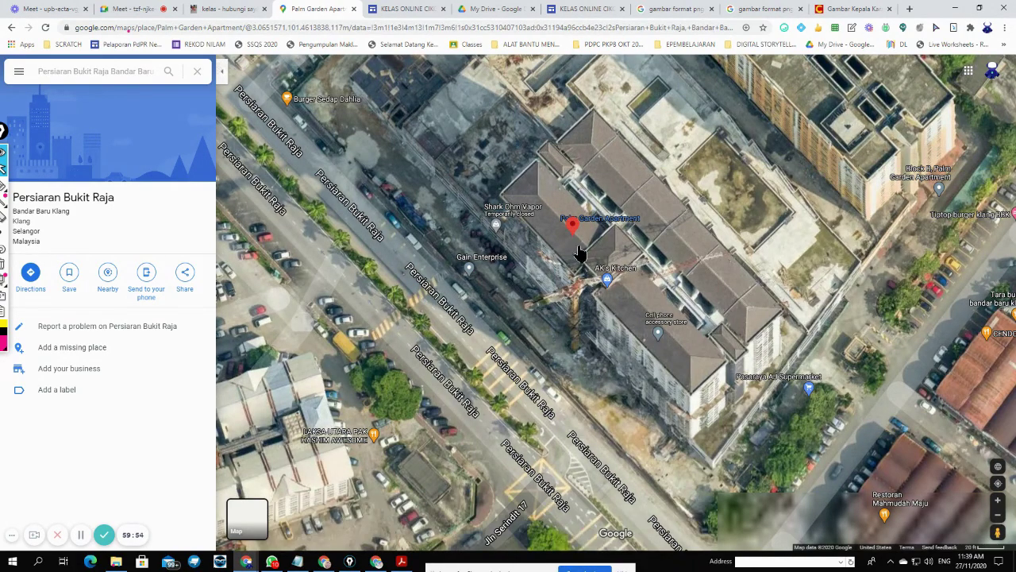
pyautogui.scroll(2, 581, 257)
pyautogui.scroll(-2, 580, 262)
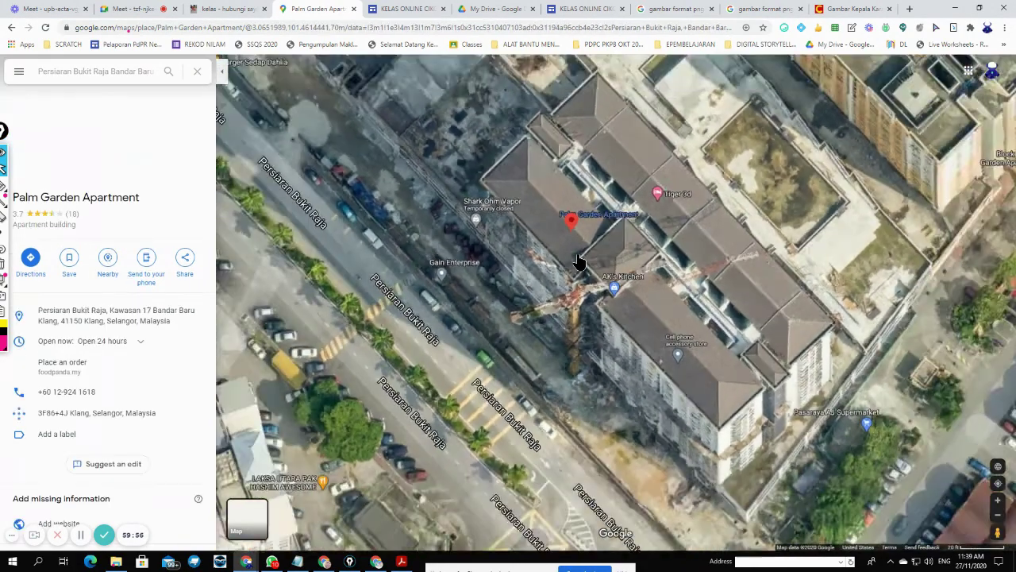
pyautogui.moveTo(685, 227); pyautogui.dragTo(674, 320)
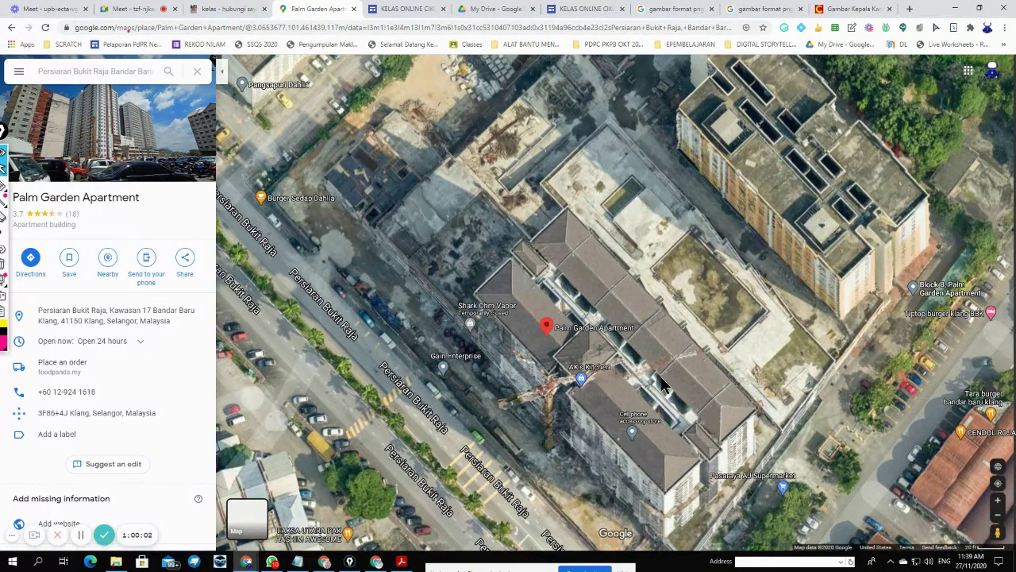
pyautogui.moveTo(673, 379); pyautogui.dragTo(628, 406)
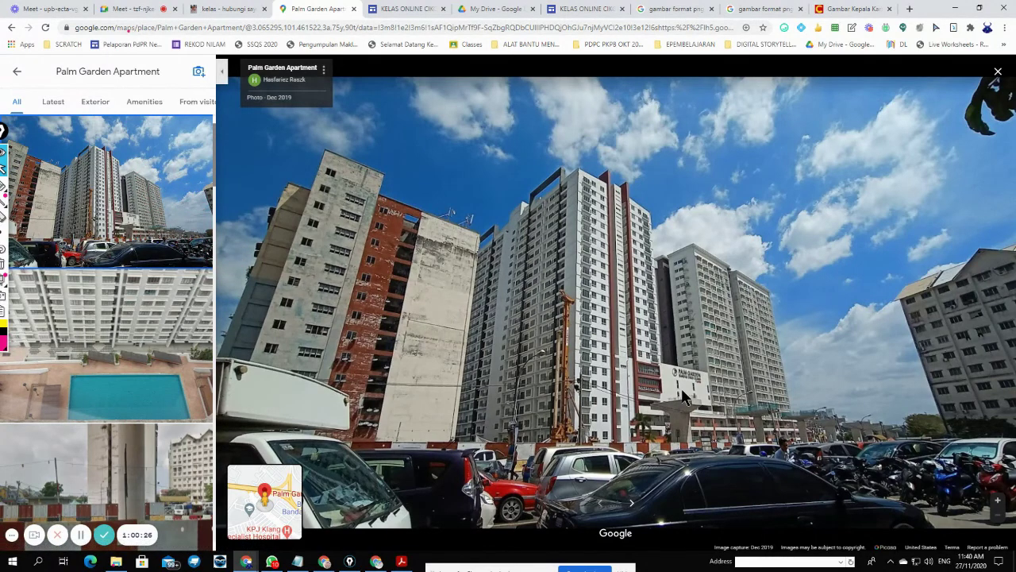
# - Browse the Palm Garden photos: the swimming pool, a street-level image and the pool beside the orange blocks
pyautogui.press('Right')
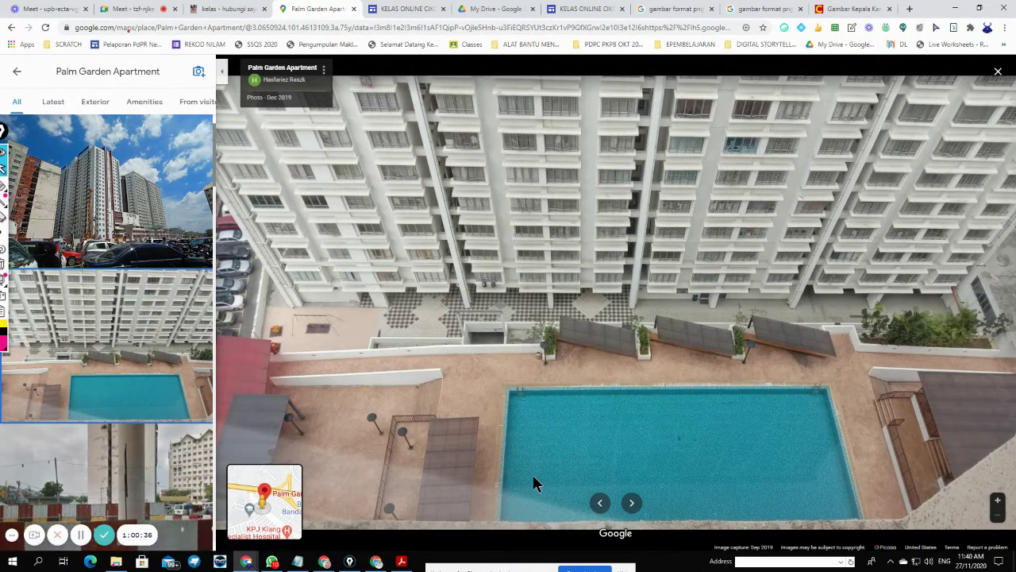
pyautogui.click(174, 445)
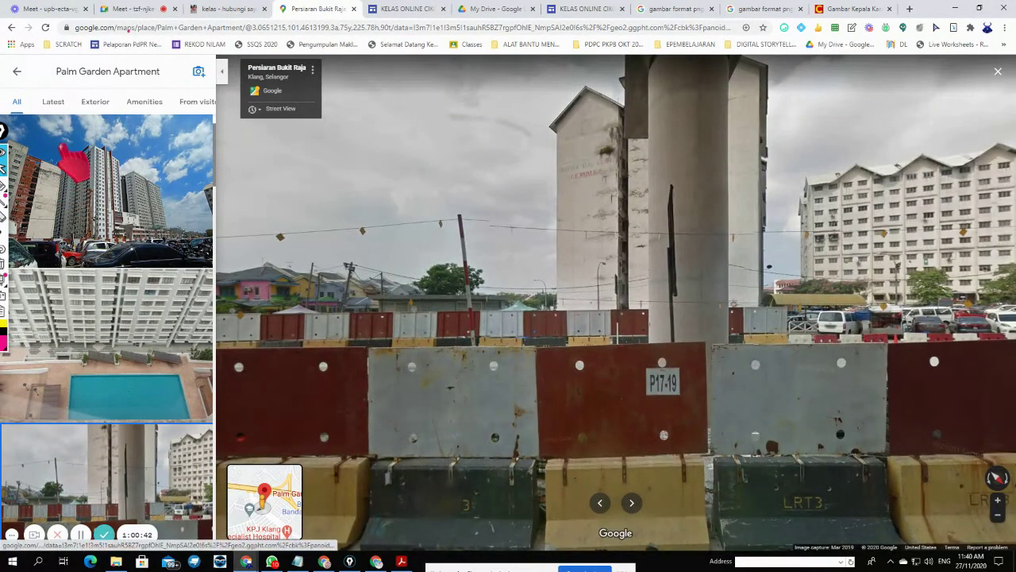
pyautogui.scroll(-3, 74, 198)
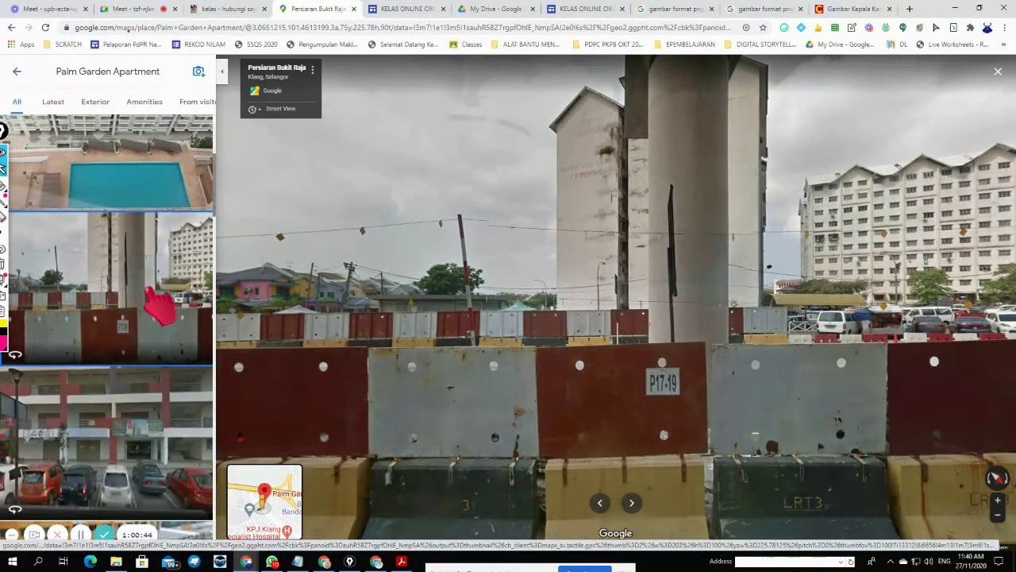
pyautogui.scroll(-2, 150, 292)
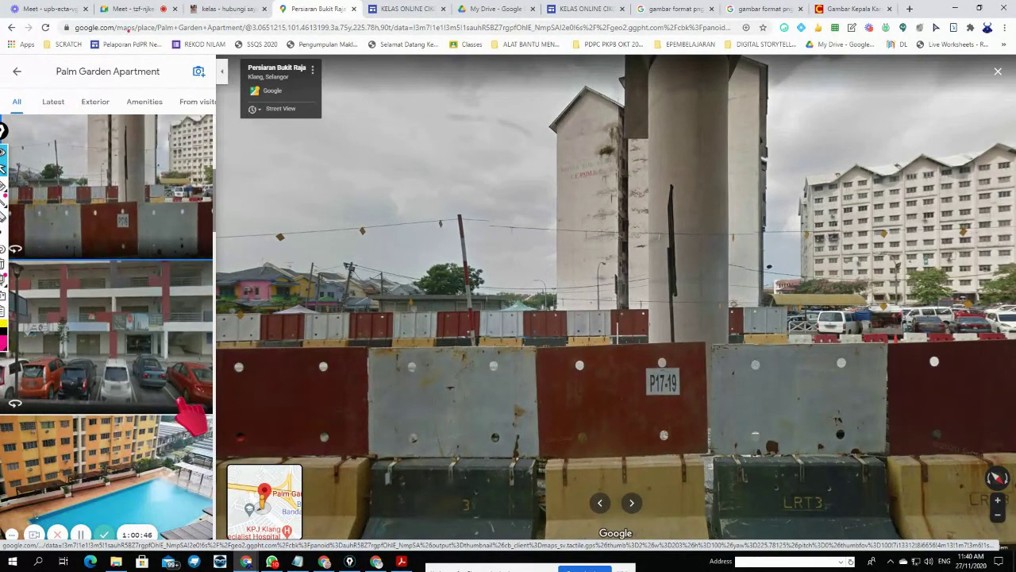
pyautogui.scroll(-1, 181, 404)
pyautogui.click(164, 389)
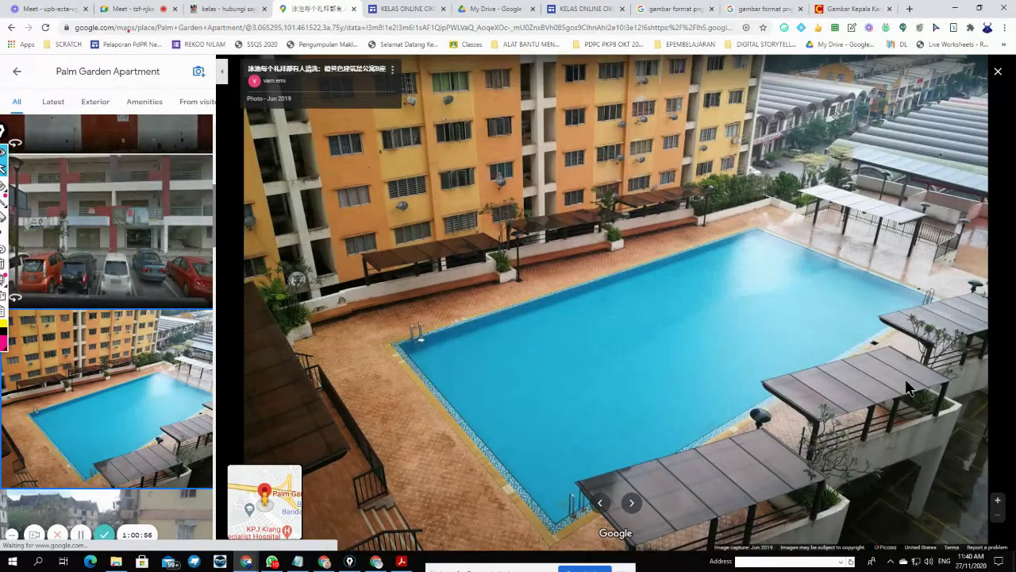
# - Scroll the photo list down to the night photo of the orange tower
pyautogui.scroll(-1, 167, 388)
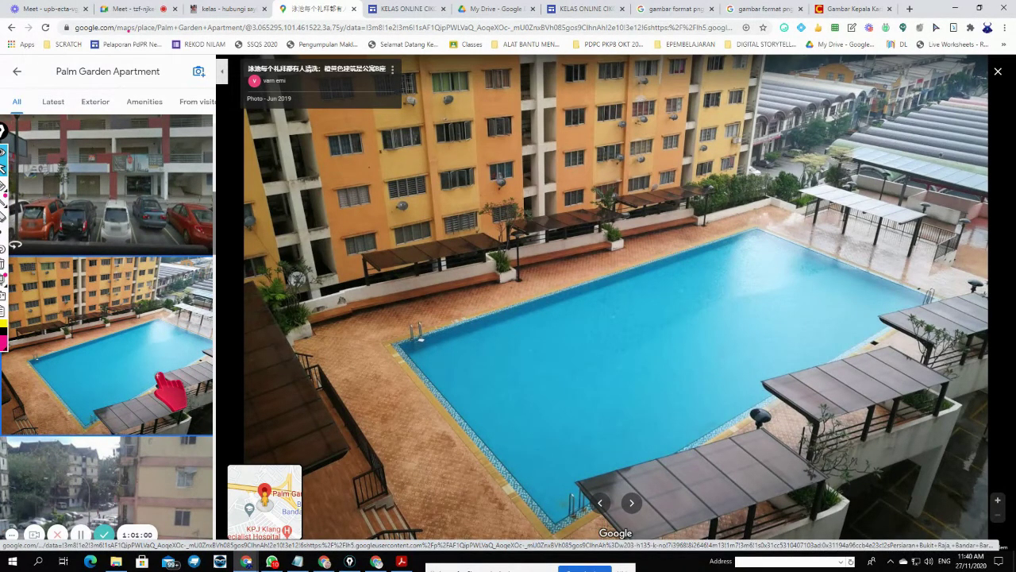
pyautogui.scroll(-6, 169, 389)
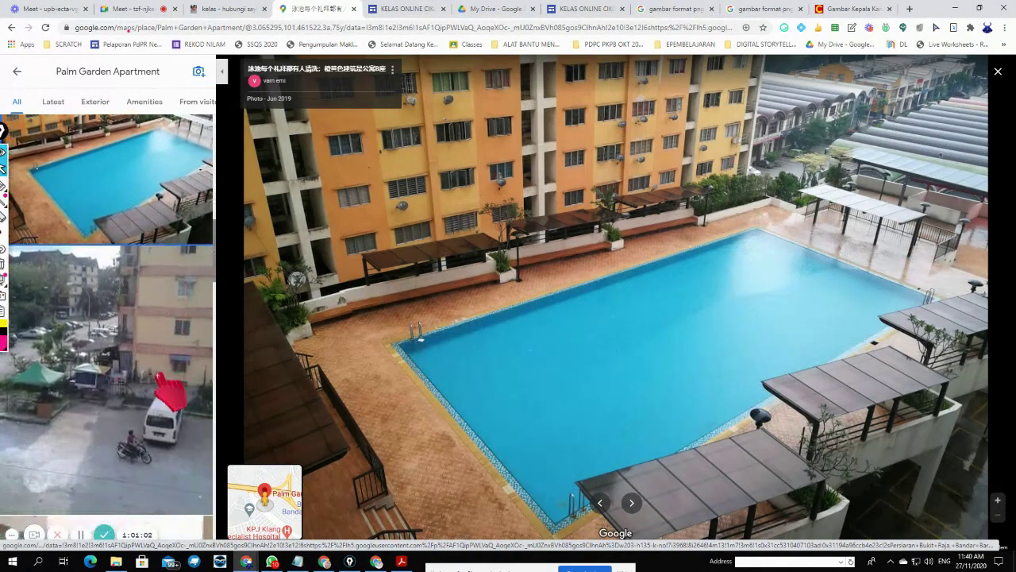
pyautogui.scroll(-8, 169, 389)
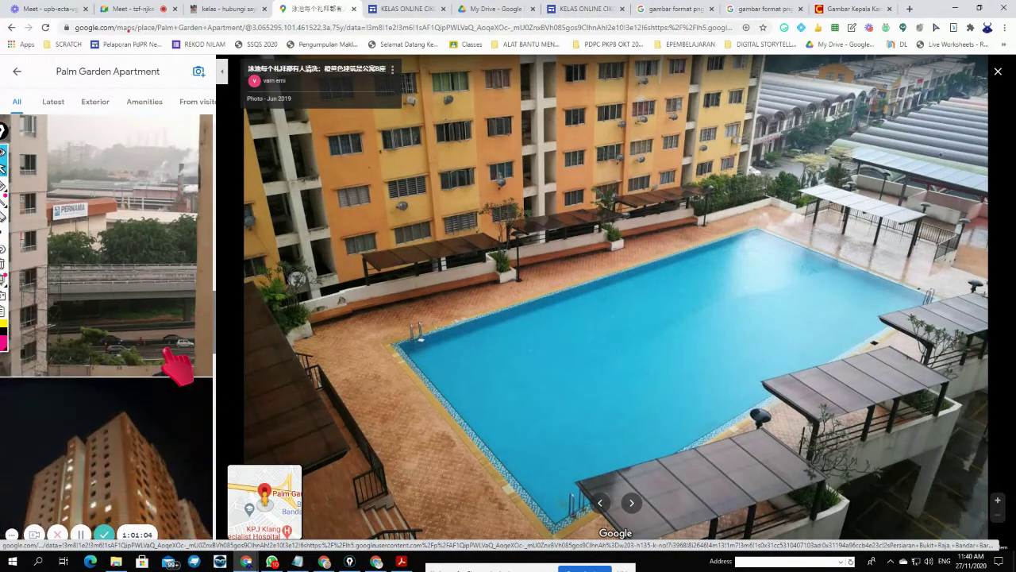
pyautogui.scroll(-6, 171, 353)
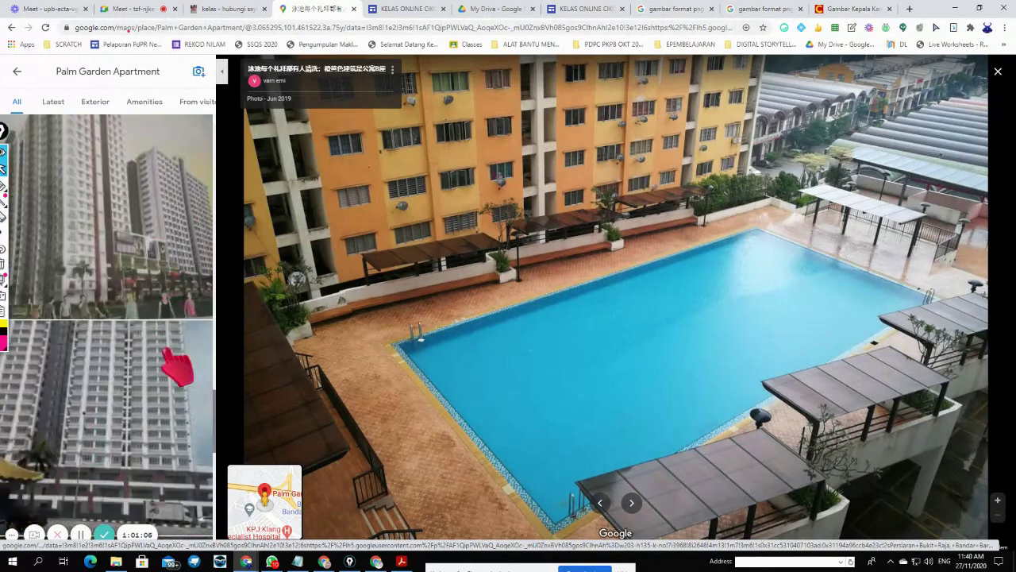
pyautogui.scroll(-3, 176, 367)
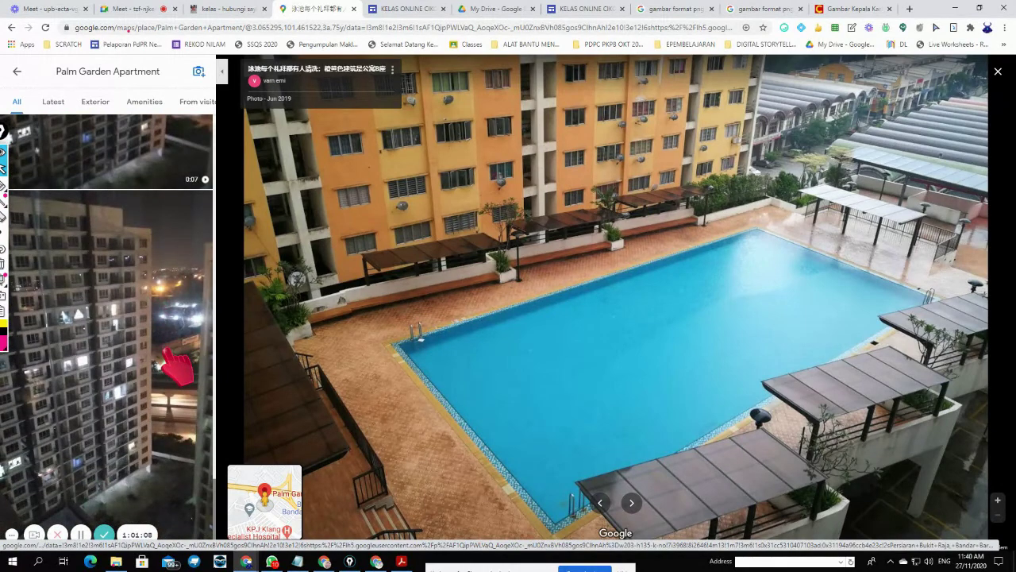
pyautogui.scroll(-8, 176, 367)
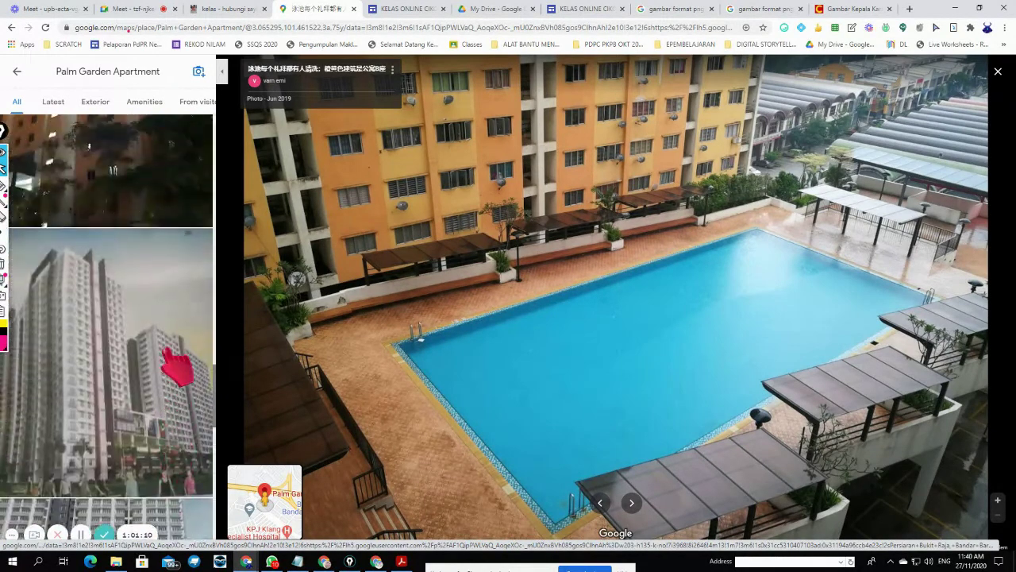
pyautogui.click(177, 367)
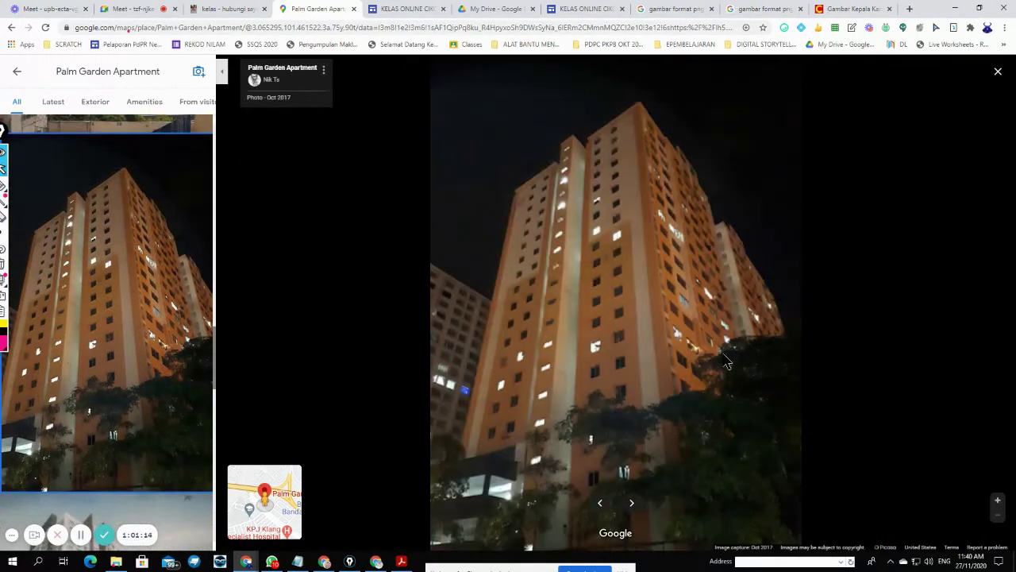
# - Step back through four earlier photos to the Street View of the roadside shops
pyautogui.scroll(3, 318, 331)
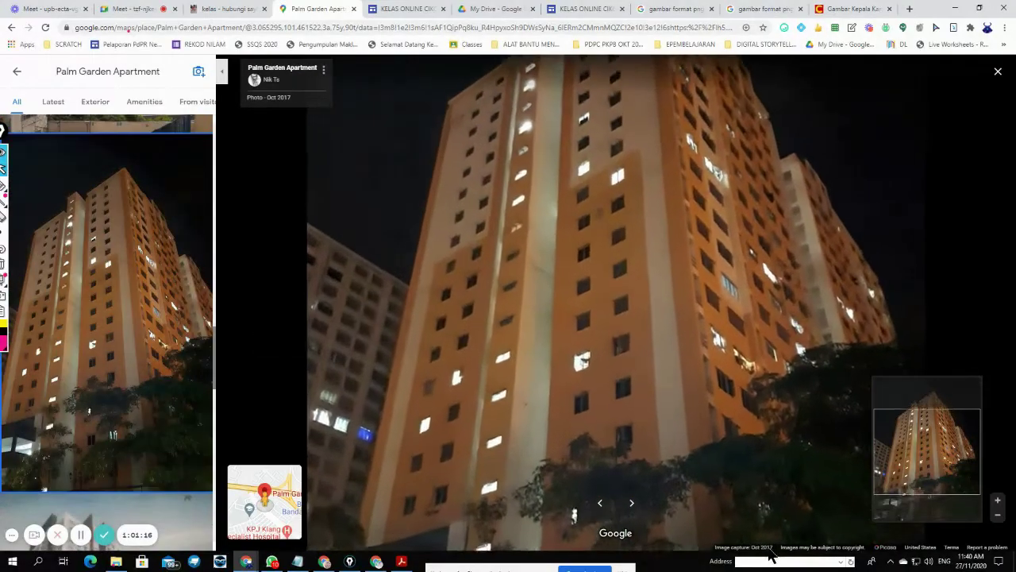
pyautogui.click(600, 504)
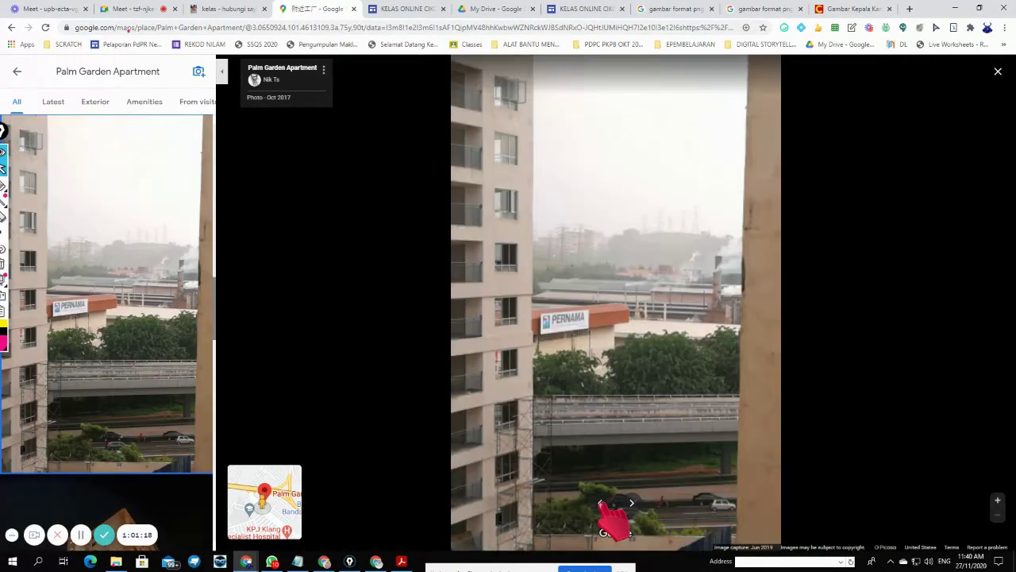
pyautogui.click(601, 503)
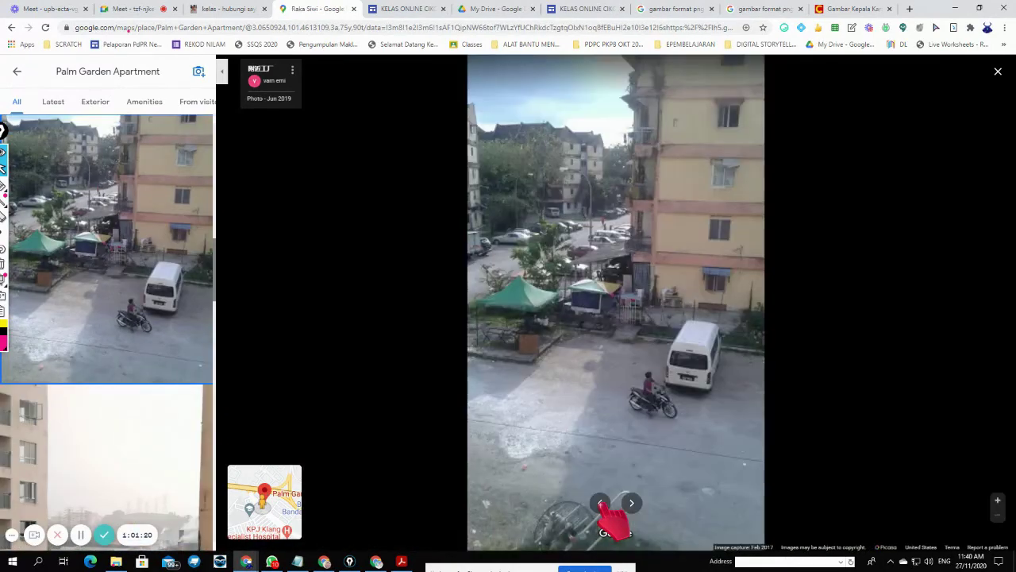
pyautogui.click(601, 503)
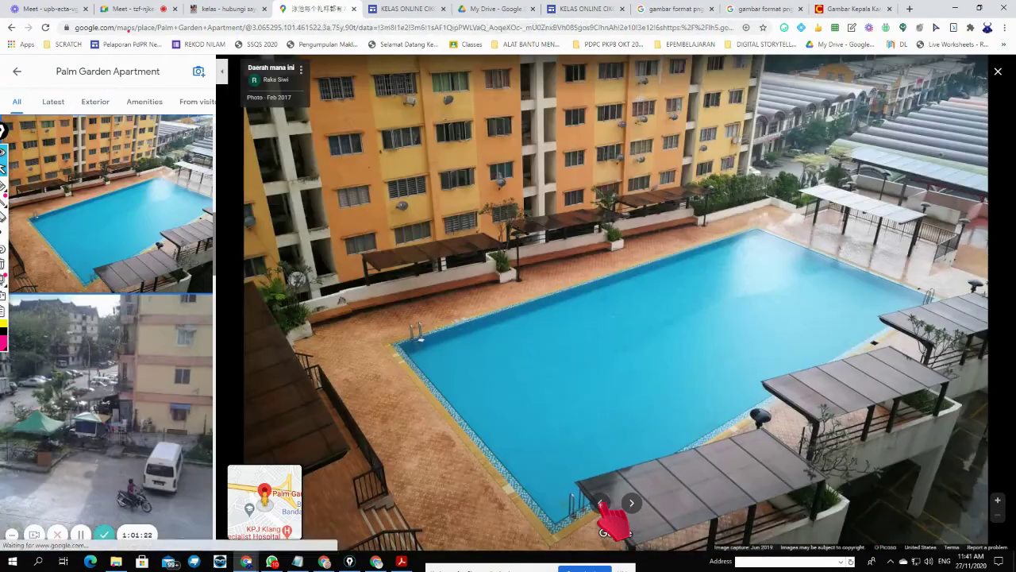
pyautogui.click(601, 503)
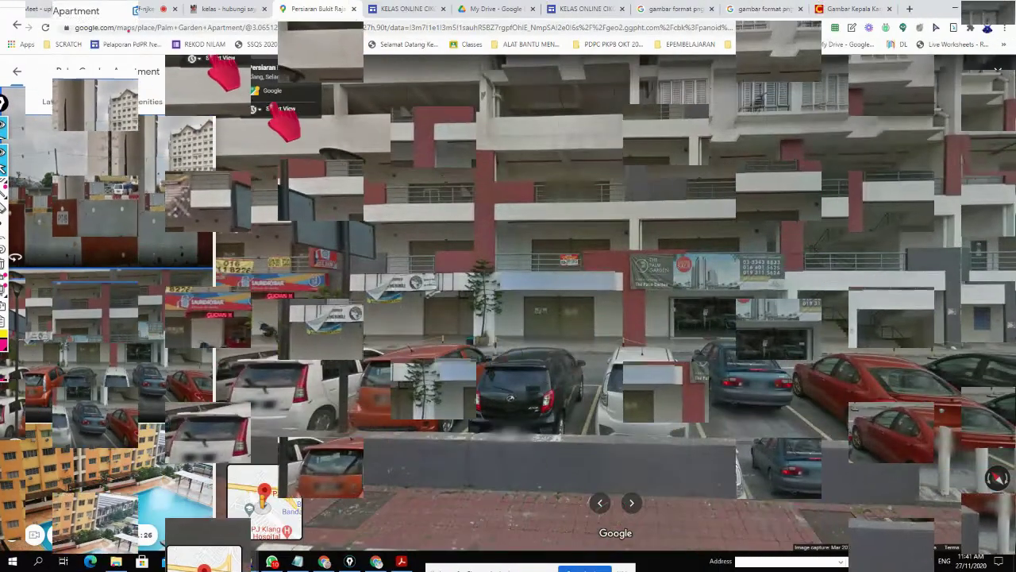
# - Show earlier Street View dates and look along the road toward the barriers and flyover pillar
pyautogui.click(254, 109)
pyautogui.moveTo(519, 236); pyautogui.dragTo(736, 241)
pyautogui.moveTo(595, 287); pyautogui.dragTo(742, 281)
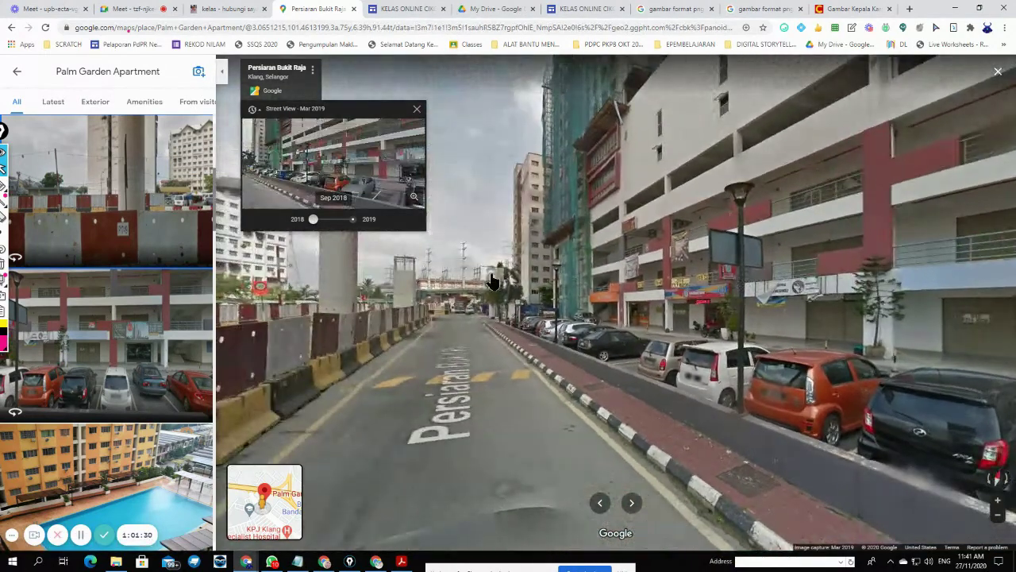
pyautogui.moveTo(495, 279); pyautogui.dragTo(796, 275)
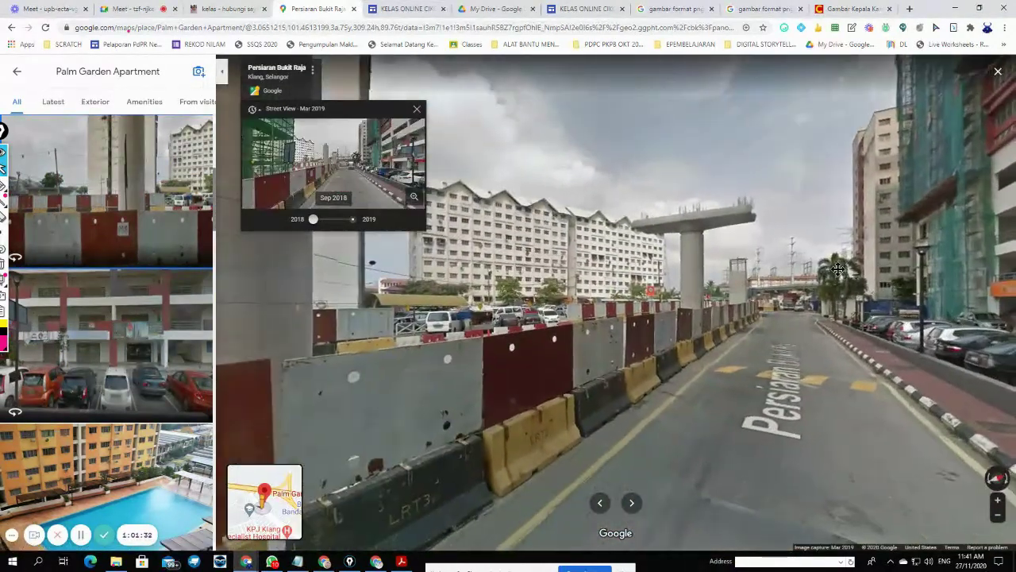
# - Open the road's Street View panorama and look around at the tall apartment tower and red-trimmed shops
pyautogui.click(147, 486)
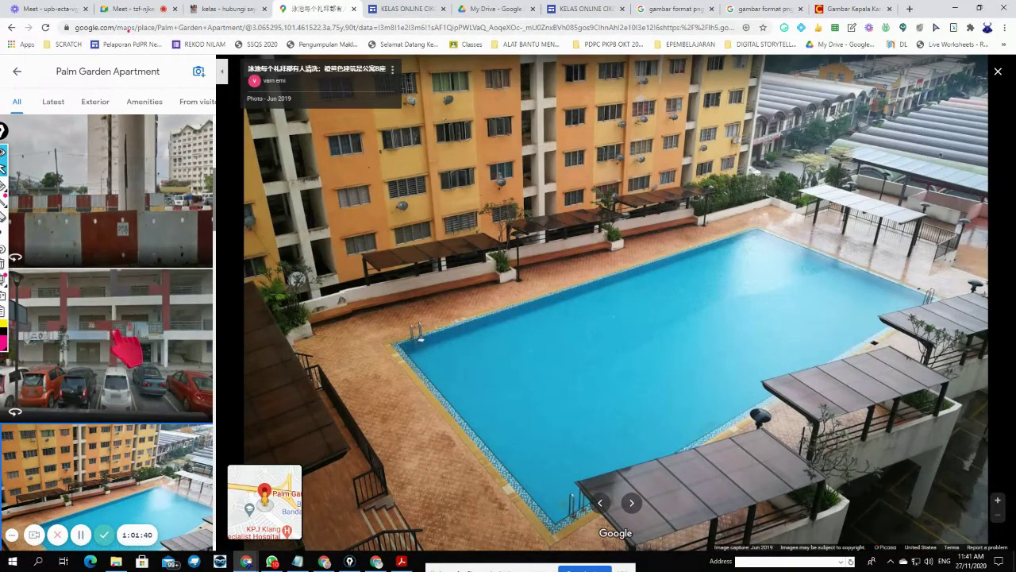
pyautogui.click(127, 349)
pyautogui.click(161, 231)
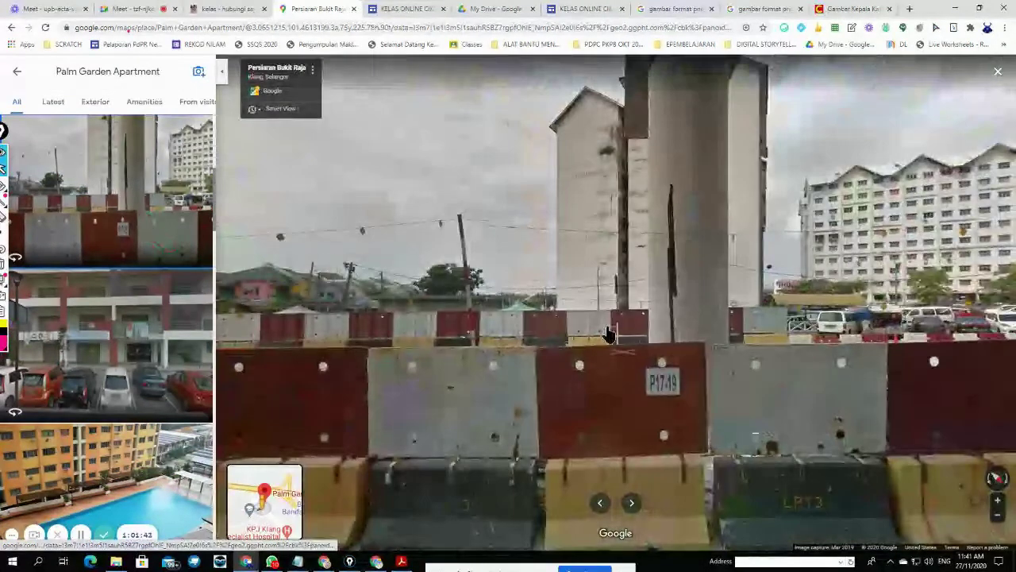
pyautogui.moveTo(576, 330); pyautogui.dragTo(746, 332)
pyautogui.moveTo(451, 379); pyautogui.dragTo(711, 334)
pyautogui.moveTo(558, 291); pyautogui.dragTo(695, 284)
pyautogui.moveTo(496, 284); pyautogui.dragTo(596, 479)
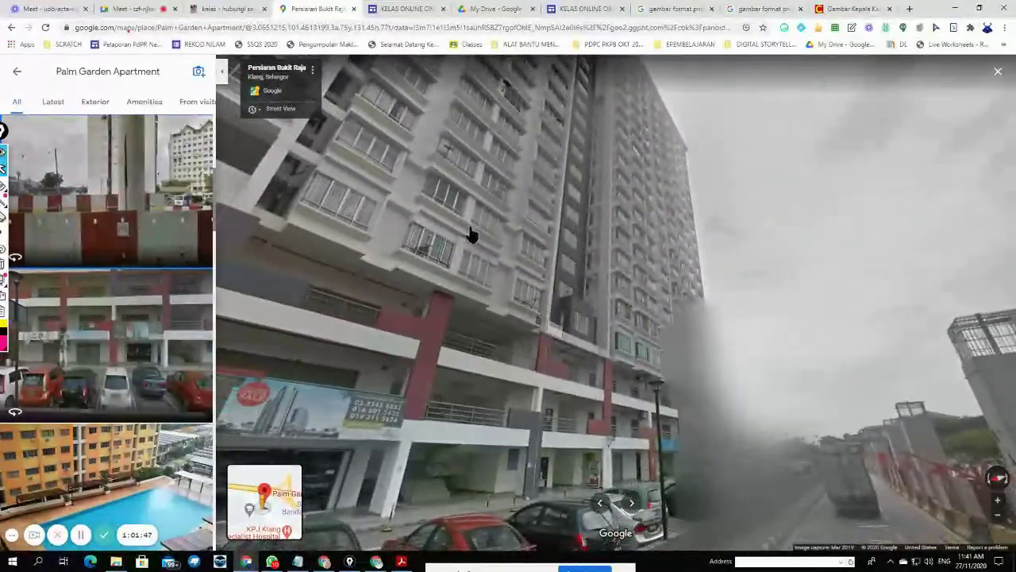
pyautogui.moveTo(469, 230); pyautogui.dragTo(662, 365)
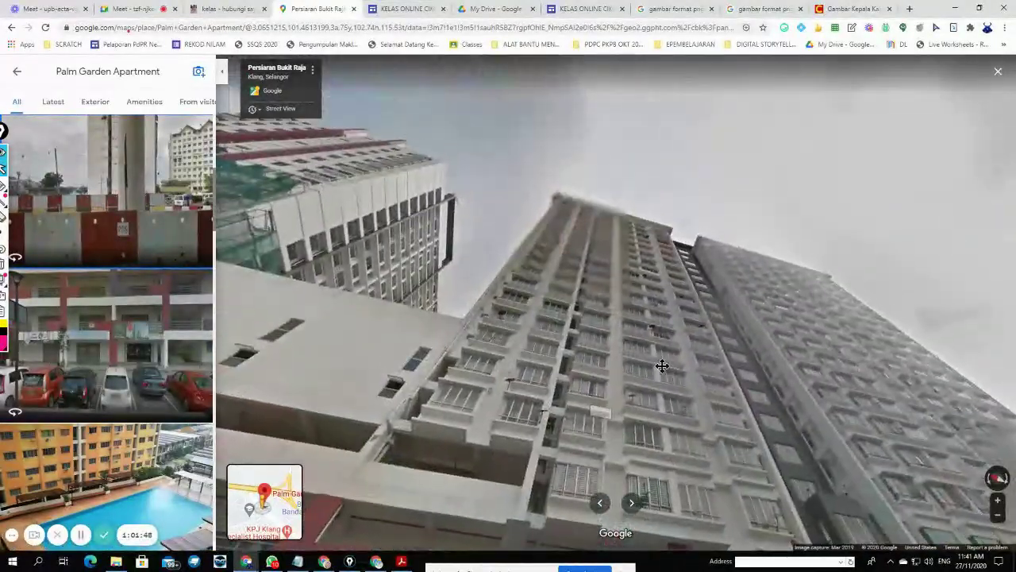
pyautogui.moveTo(313, 302); pyautogui.dragTo(551, 352)
pyautogui.moveTo(440, 441); pyautogui.dragTo(661, 279)
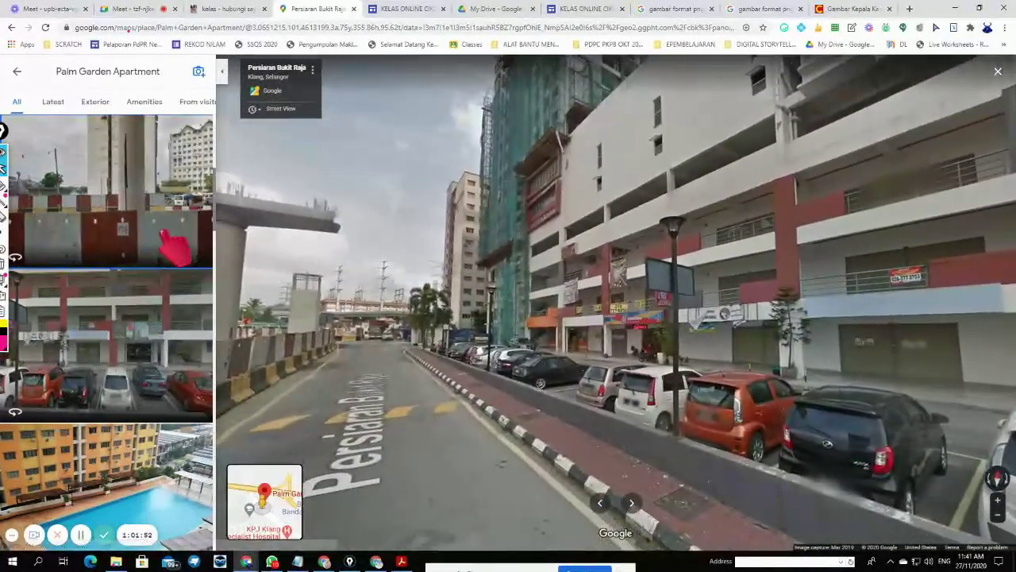
# - View the overhead pool photo, then the Dec 2019 photo of the tall towers beside the car park
pyautogui.scroll(2, 173, 246)
pyautogui.click(158, 252)
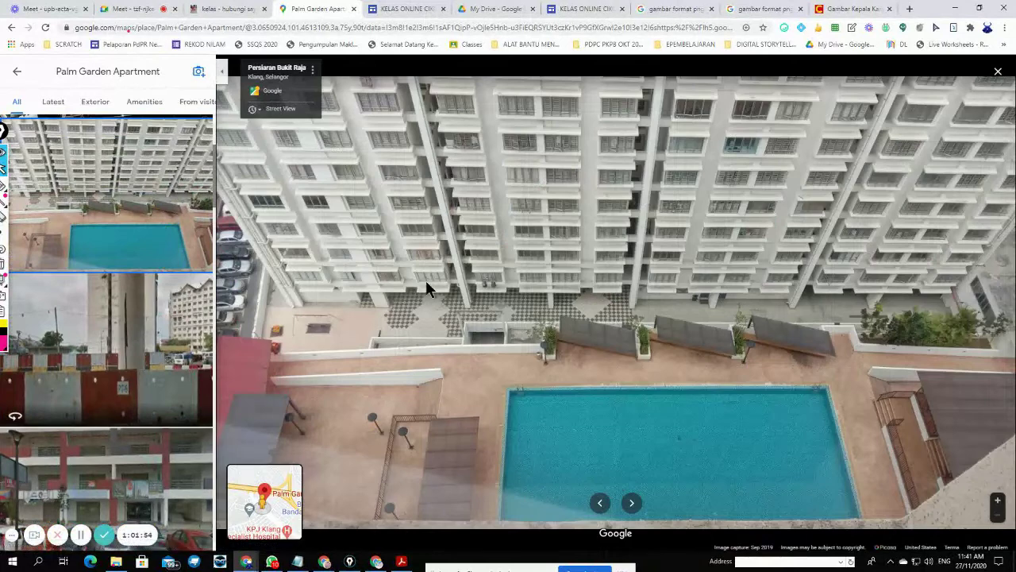
pyautogui.scroll(2, 165, 183)
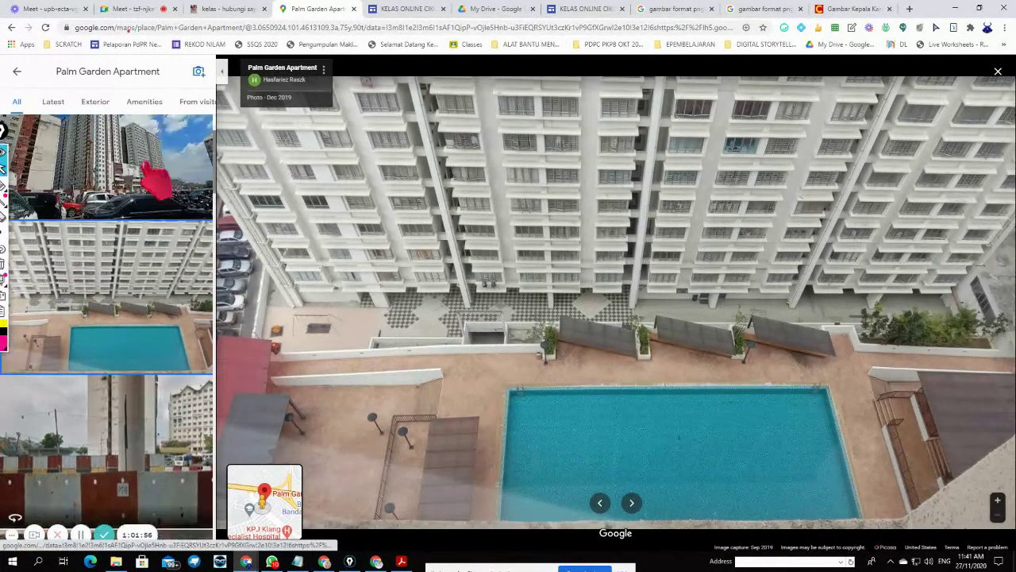
pyautogui.click(162, 194)
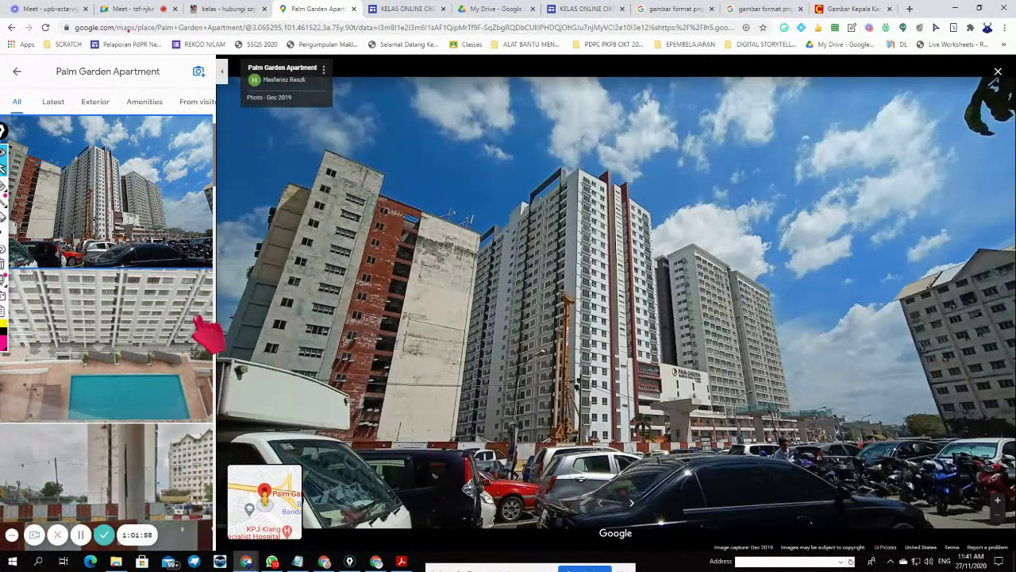
pyautogui.scroll(-5, 208, 333)
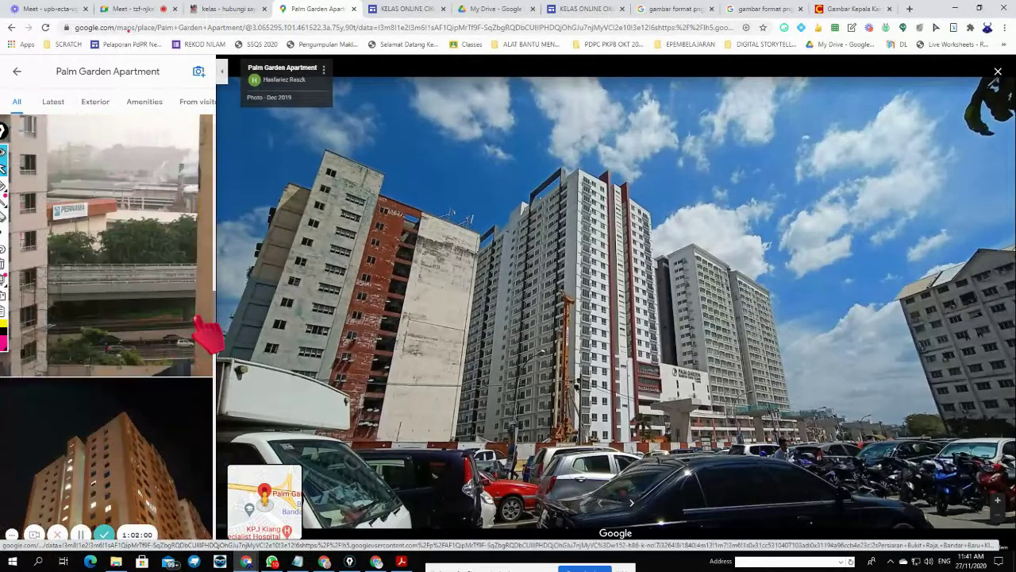
pyautogui.scroll(-5, 208, 338)
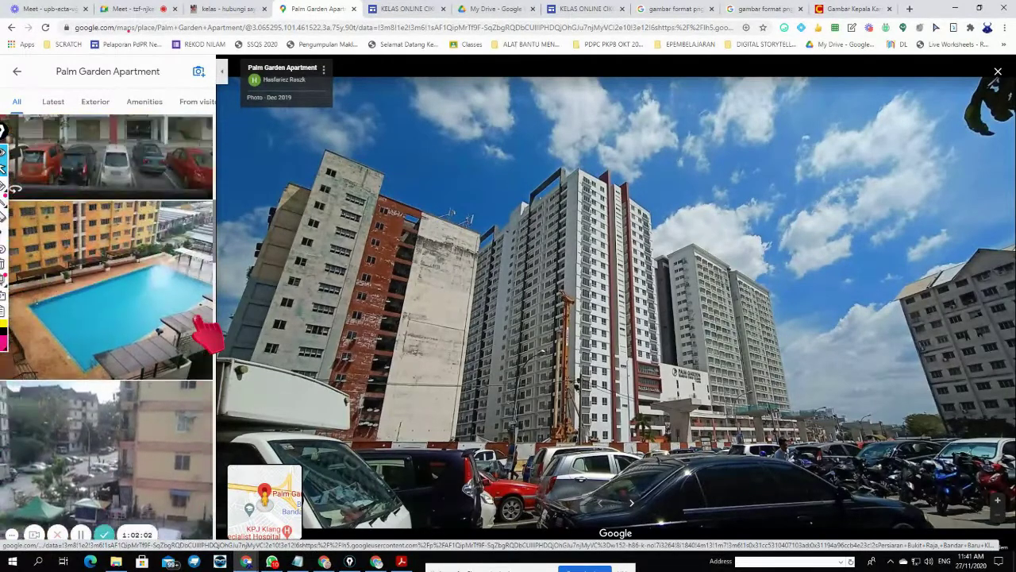
pyautogui.scroll(3, 208, 333)
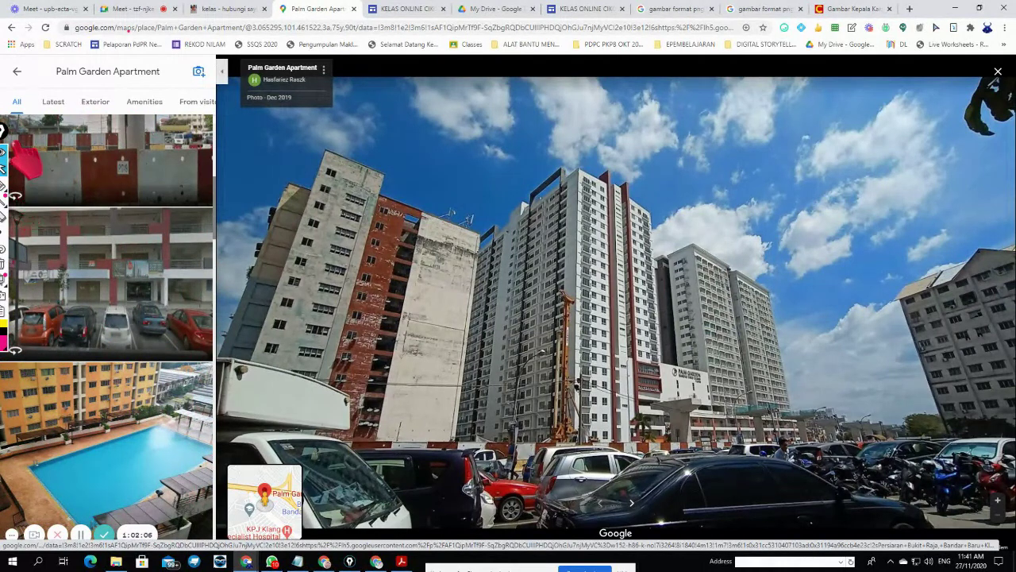
pyautogui.moveTo(3, 132); pyautogui.dragTo(431, 175)
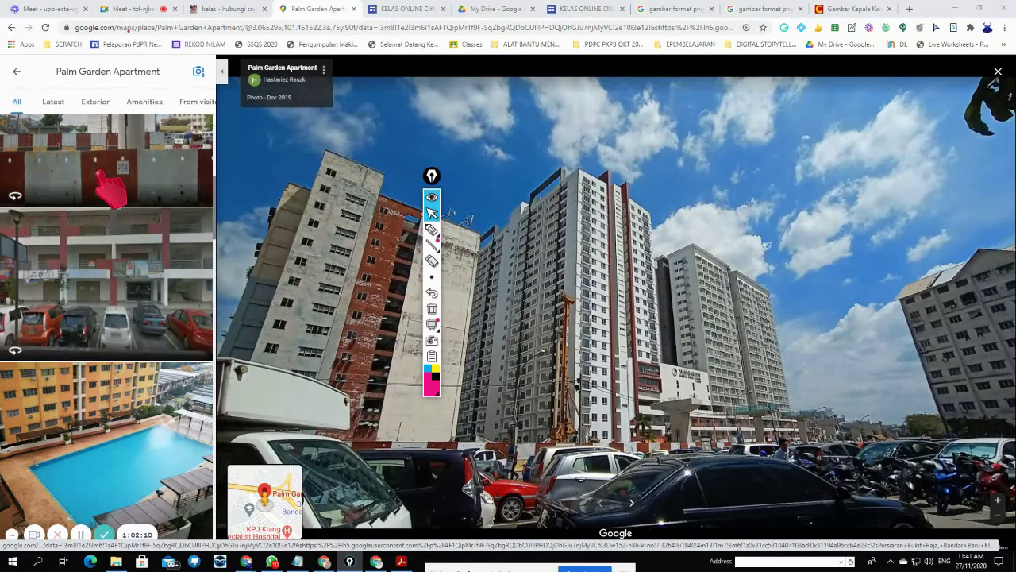
pyautogui.click(123, 188)
pyautogui.moveTo(609, 302); pyautogui.dragTo(894, 331)
pyautogui.moveTo(603, 363); pyautogui.dragTo(782, 370)
pyautogui.moveTo(706, 370); pyautogui.dragTo(883, 354)
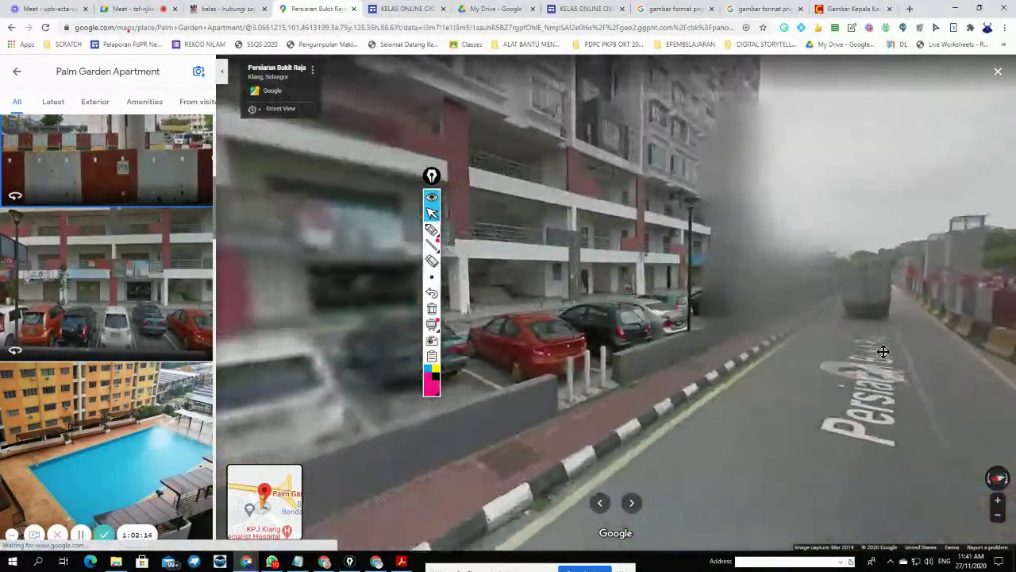
pyautogui.moveTo(617, 383); pyautogui.dragTo(1005, 424)
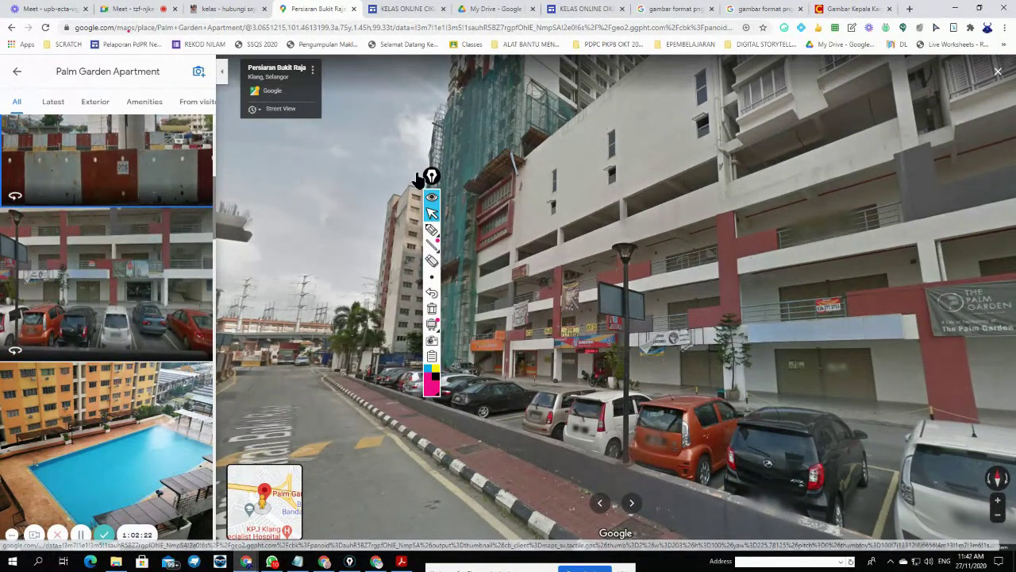
# - Move the screen drawing tools aside and scroll through the Meet chat
pyautogui.moveTo(432, 176); pyautogui.dragTo(1009, 91)
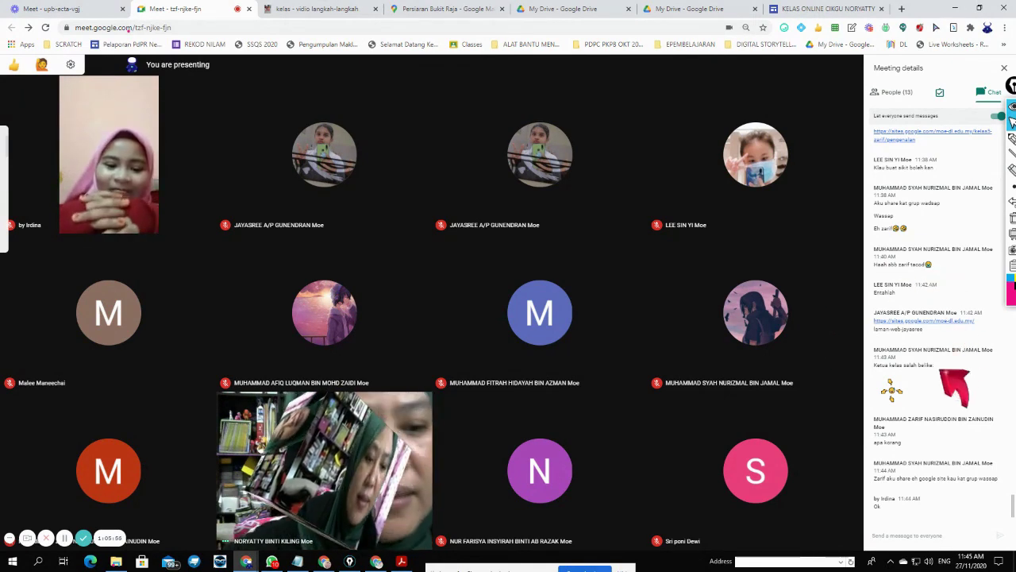
pyautogui.scroll(3, 963, 437)
pyautogui.scroll(-5, 977, 450)
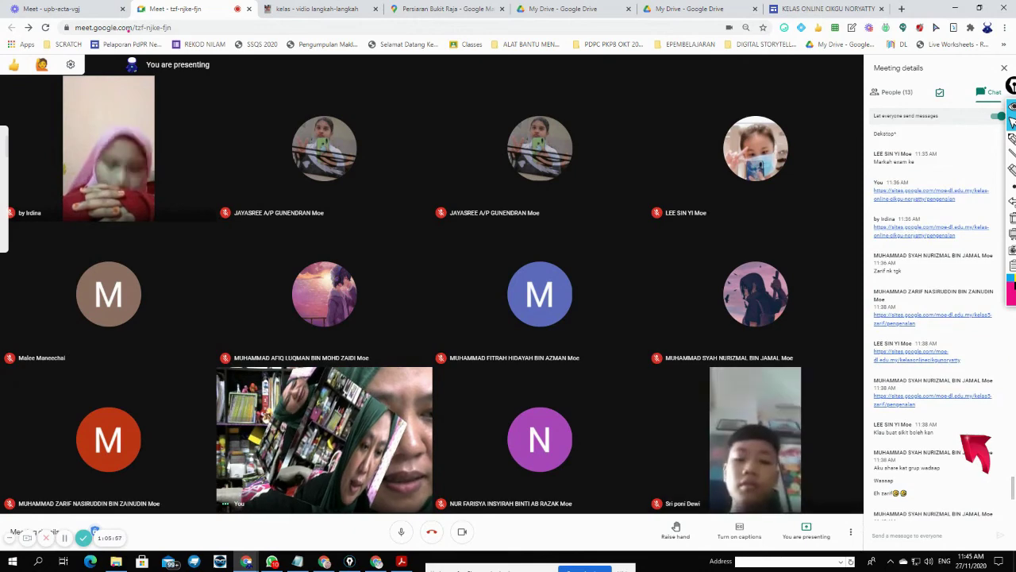